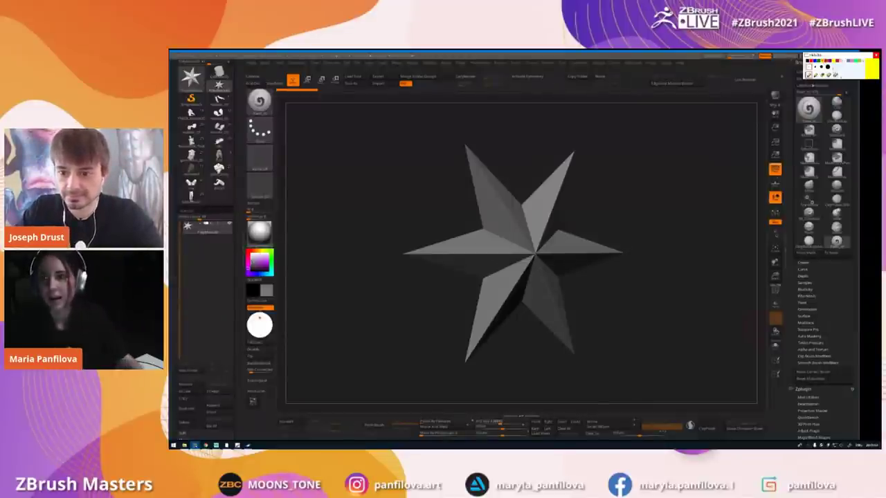
- Place the reference board window over the ZBrush canvas and enlarge it to show the discussion topics and two creature images
right_click_drag(880, 201, 621, 199)
middle_click_drag(621, 199, 635, 242)
scroll(528, 186, "up", 2)
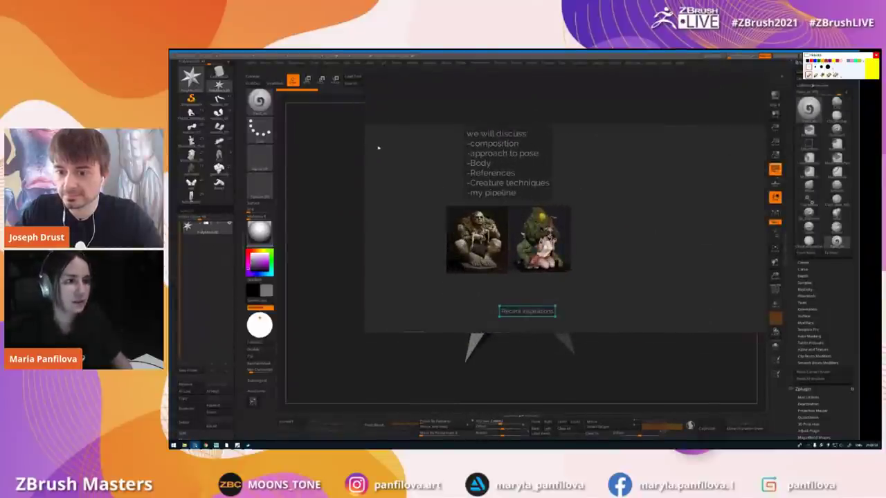
left_click_drag(364, 76, 279, 55)
middle_click_drag(508, 195, 528, 210)
scroll(566, 192, "up", 2)
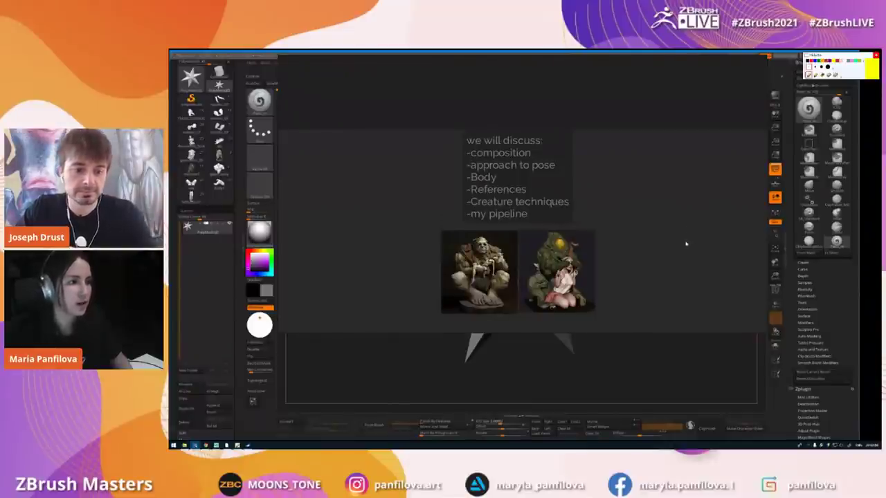
middle_click_drag(680, 237, 675, 234)
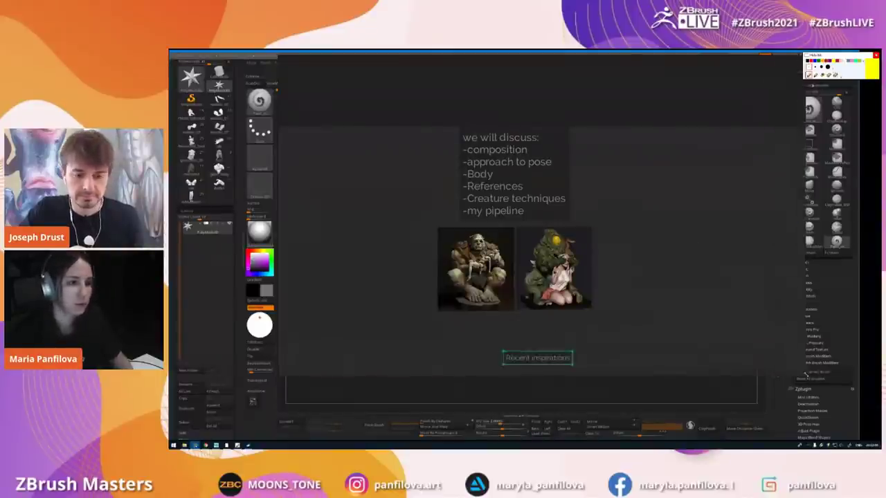
- Examine the crouching ogre and one-eyed green creature images up close, repositioning the board window over the canvas
scroll(681, 297, "up", 4)
middle_click_drag(652, 301, 689, 292)
middle_click_drag(646, 272, 715, 268)
scroll(460, 291, "up", 1)
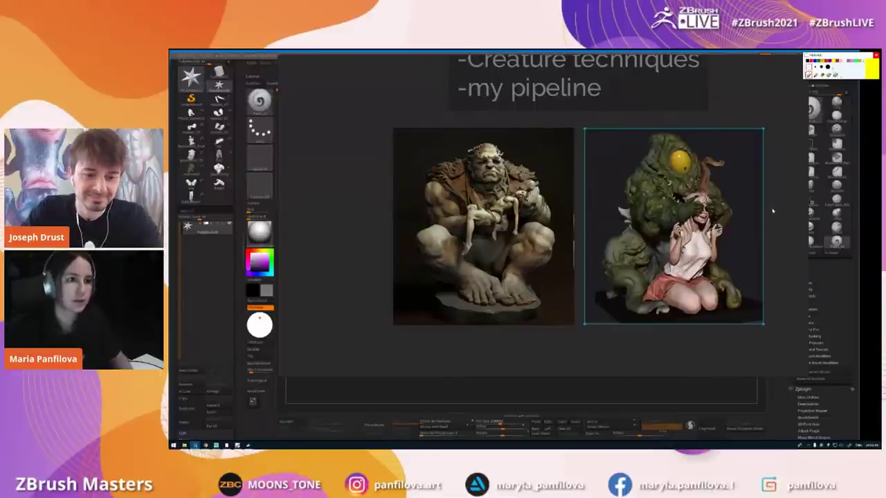
right_click_drag(773, 210, 756, 212)
middle_click_drag(757, 213, 696, 219)
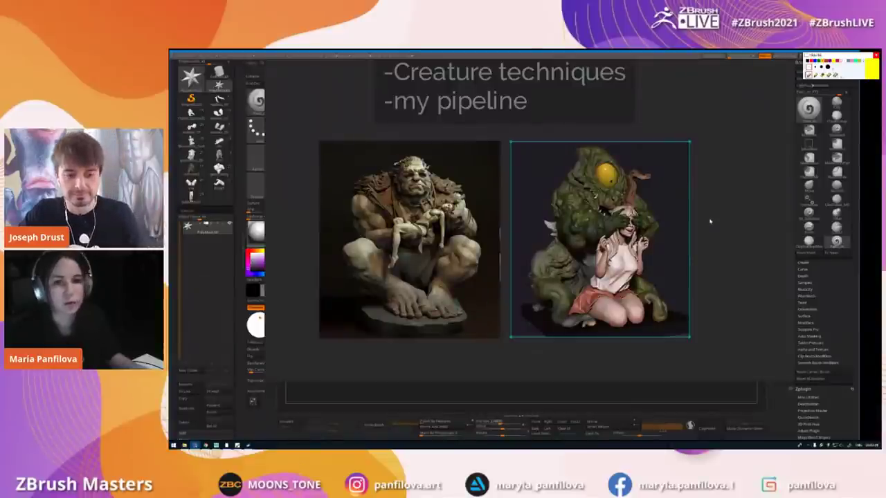
right_click_drag(727, 245, 730, 255)
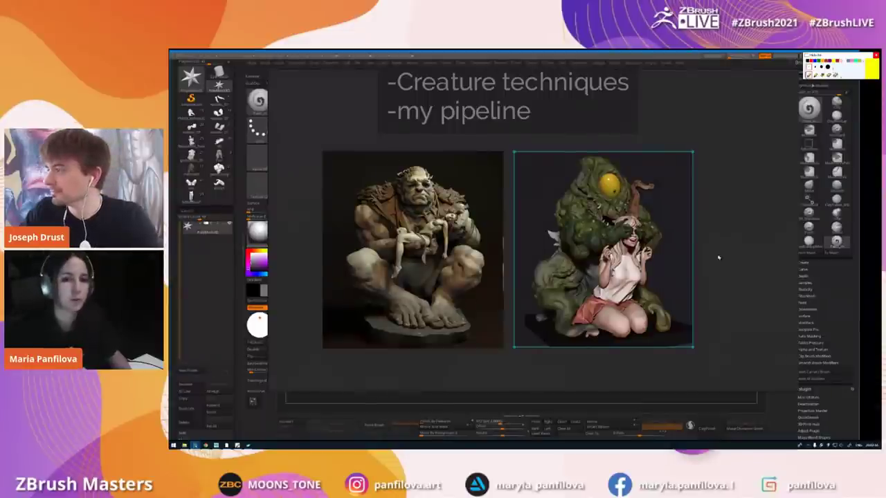
- Enlarge the reference board window and bring the Recent inspirations section with its artist groups into it
scroll(719, 269, "down", 3)
middle_click_drag(704, 308, 679, 260)
left_click_drag(797, 392, 861, 426)
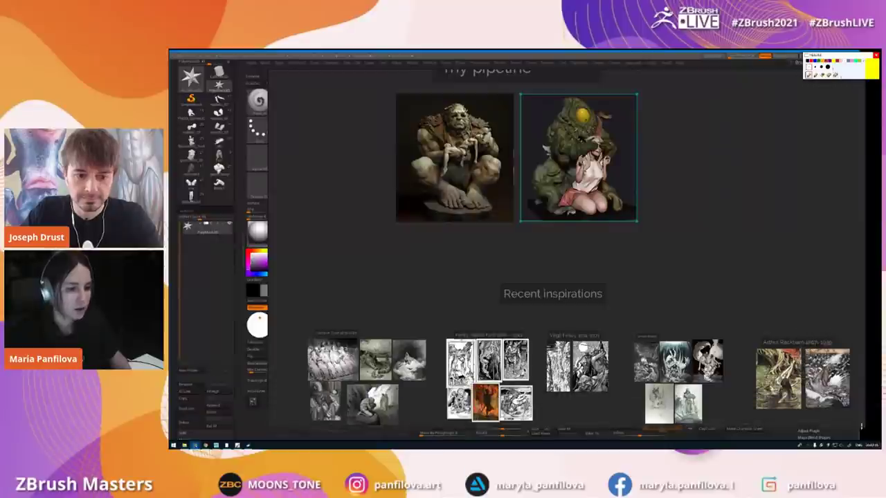
middle_click_drag(749, 377, 798, 329)
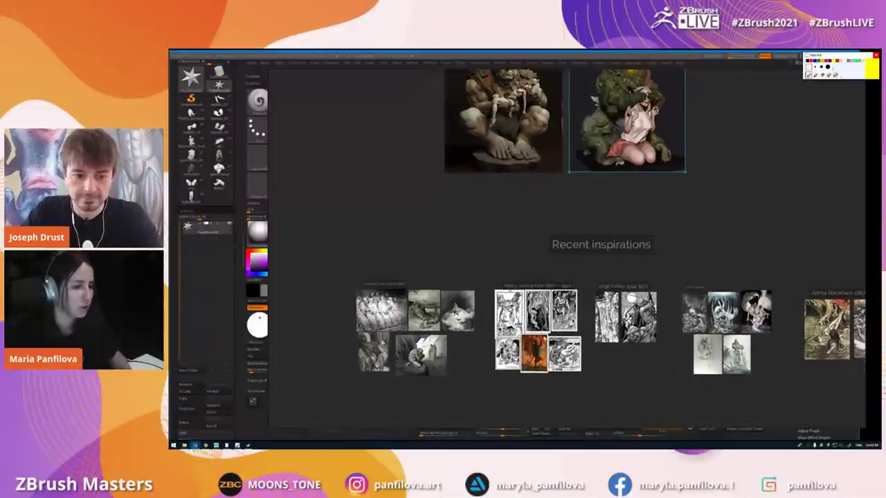
- Examine the Gustave Dore group of engravings under Recent inspirations
middle_click_drag(540, 346, 609, 337)
scroll(493, 324, "up", 2)
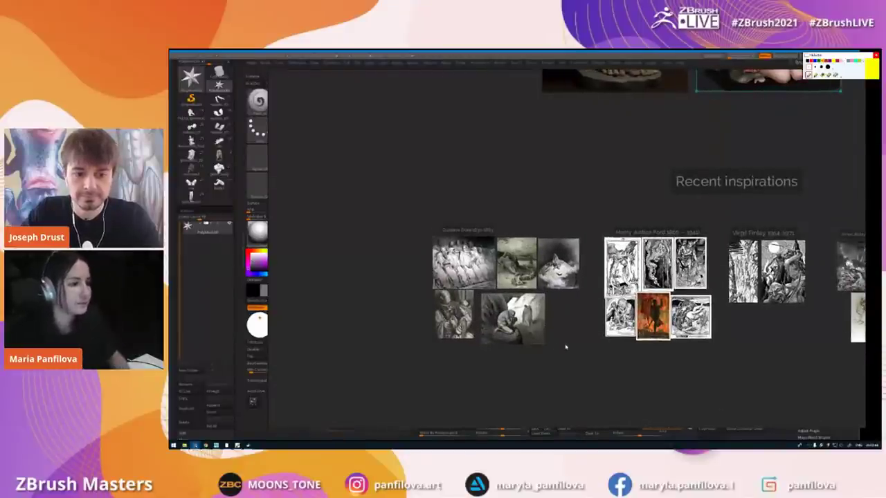
scroll(565, 347, "up", 3)
middle_click_drag(563, 347, 590, 334)
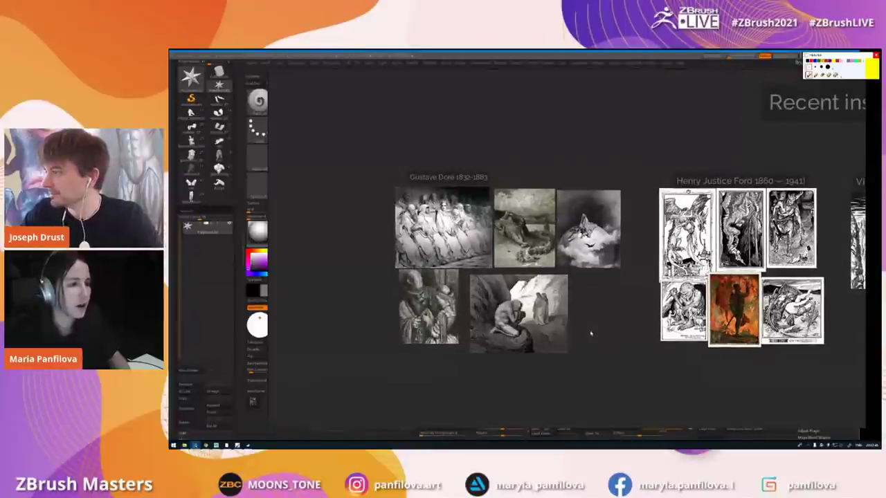
scroll(590, 334, "up", 2)
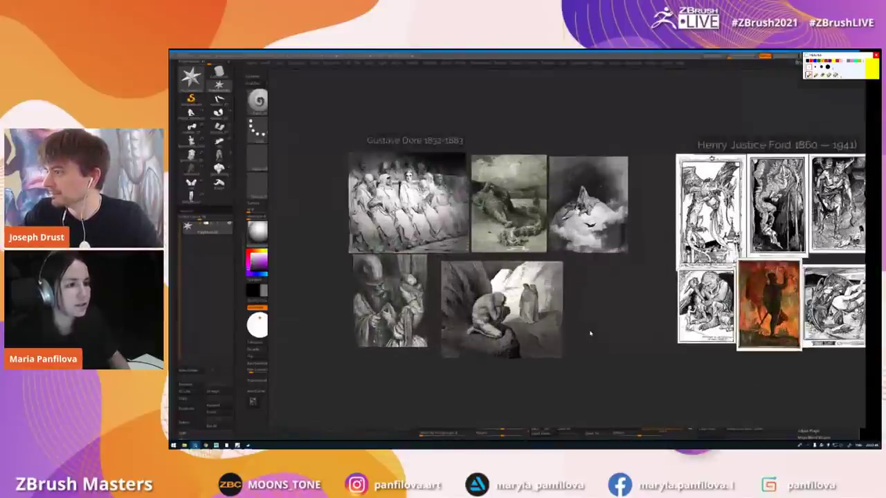
middle_click_drag(587, 328, 646, 348)
scroll(621, 346, "up", 1)
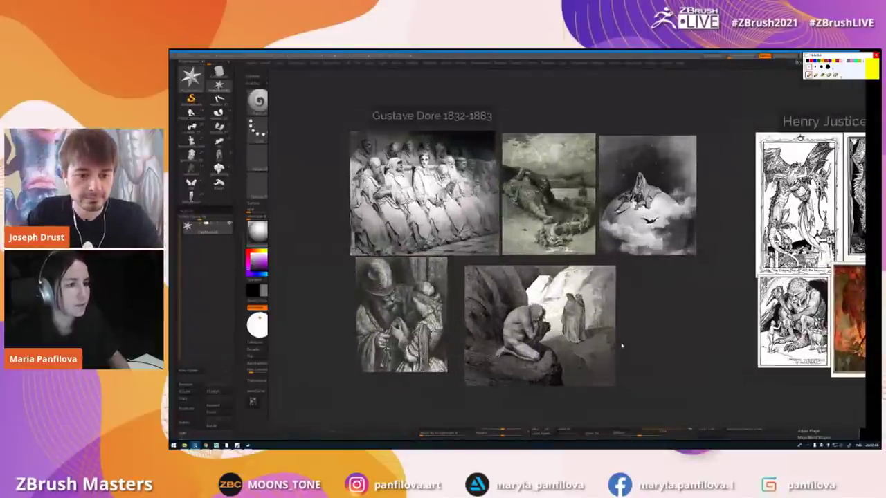
- Shift the board window slightly, frame all five Gustave Dore engravings, and nudge their heading label a little to the left
right_click_drag(662, 335, 661, 352)
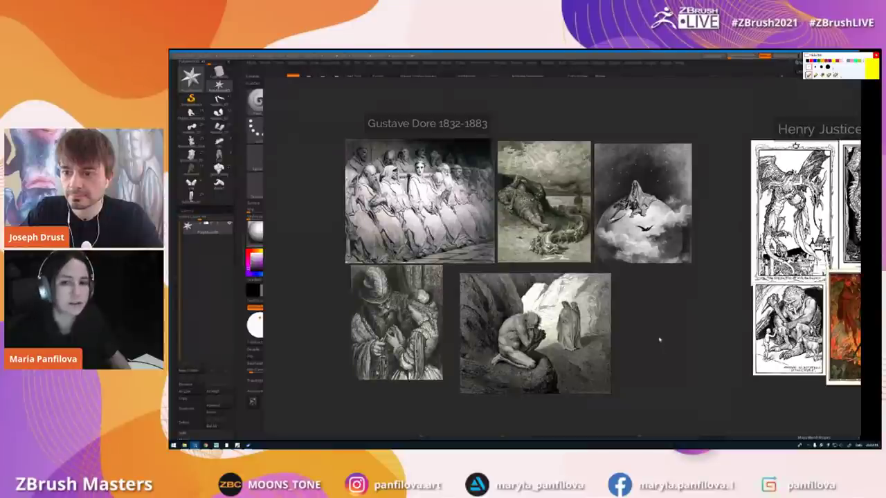
middle_click_drag(660, 339, 670, 336)
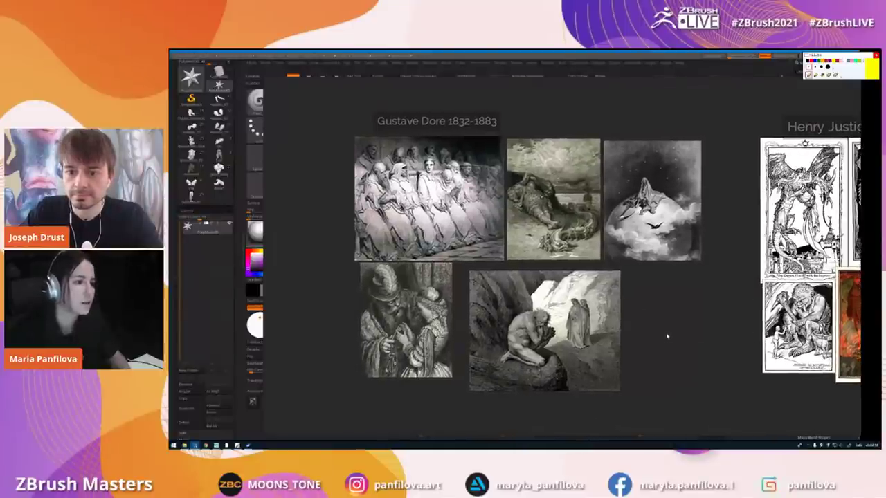
scroll(665, 334, "up", 2)
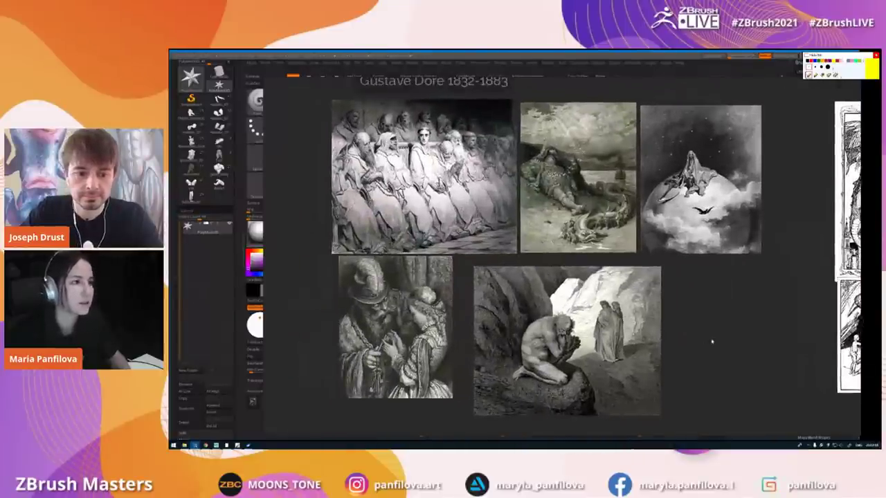
middle_click_drag(711, 341, 715, 353)
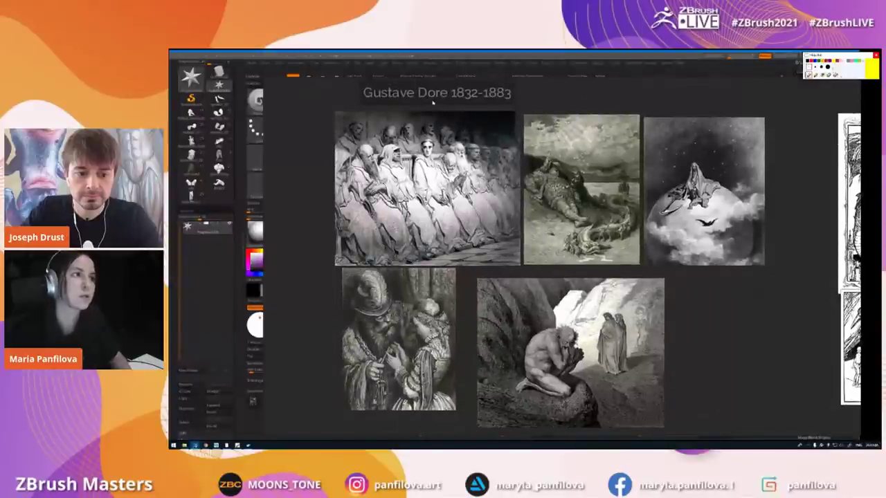
left_click_drag(433, 100, 429, 102)
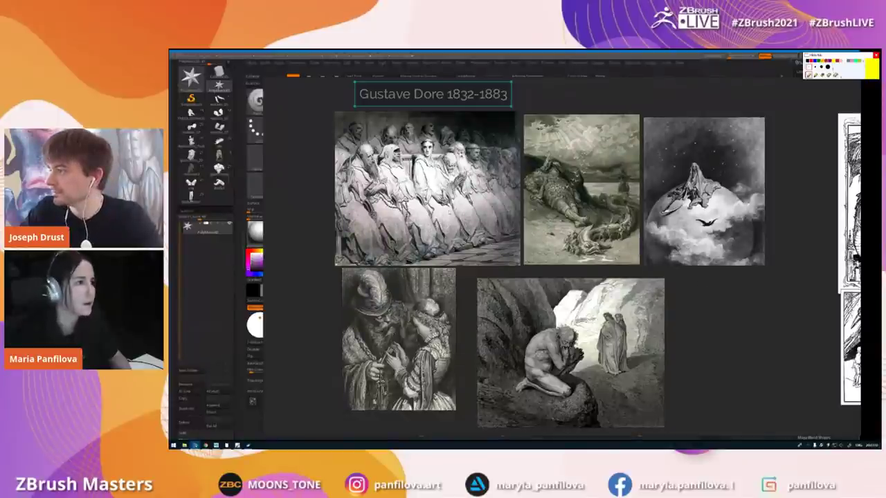
- Examine the Gustave Dore engraving of the row of seated hooded monks up close
scroll(354, 124, "up", 3)
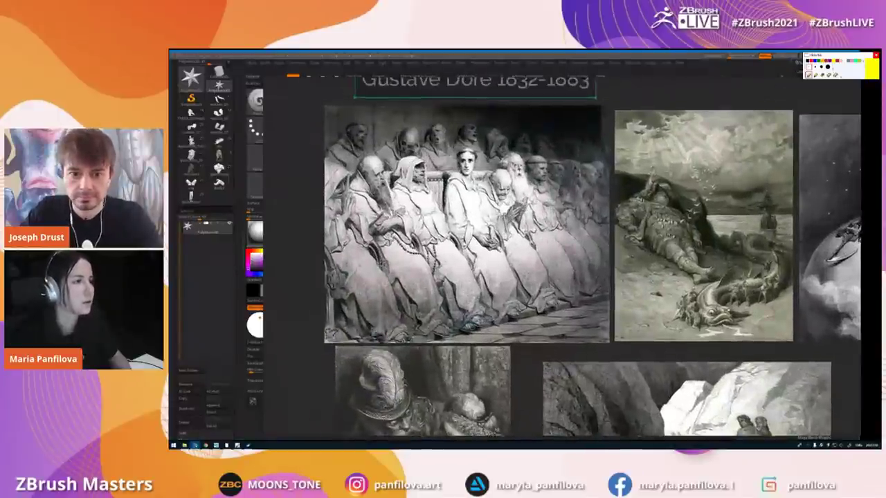
scroll(351, 158, "up", 3)
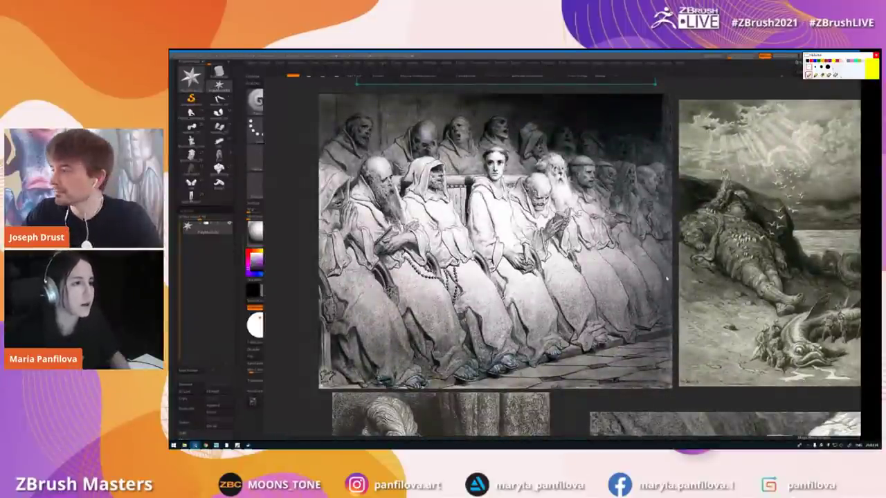
middle_click_drag(667, 278, 670, 290)
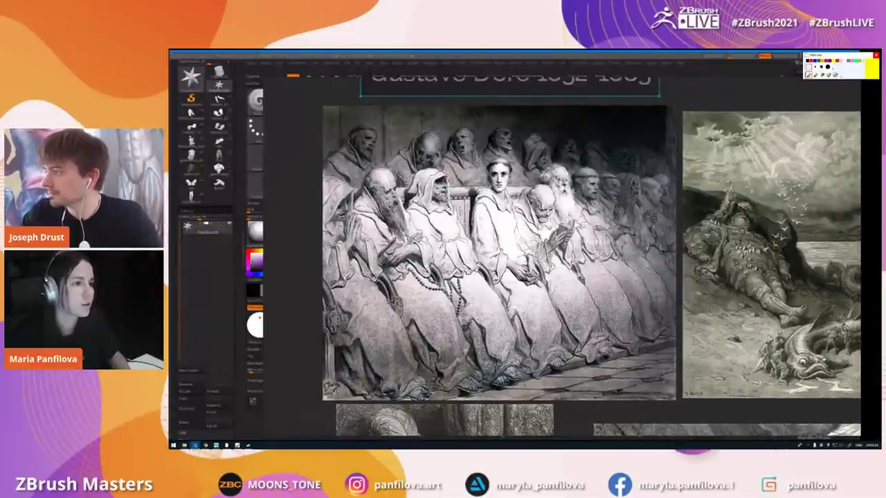
scroll(551, 191, "up", 2)
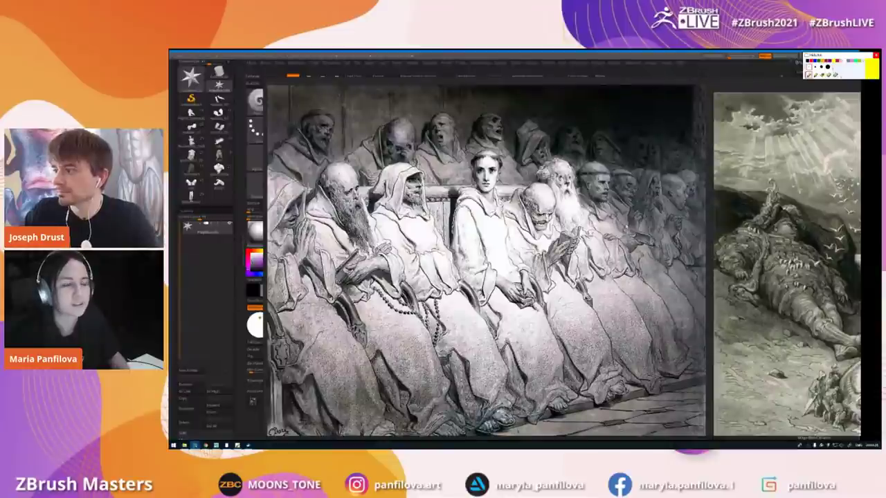
- Examine the Dore engravings of the fallen giant, the cloaked figure on the globe, and the kneeling man among rocks
scroll(627, 224, "down", 2)
middle_click_drag(779, 250, 566, 231)
middle_click_drag(666, 270, 650, 288)
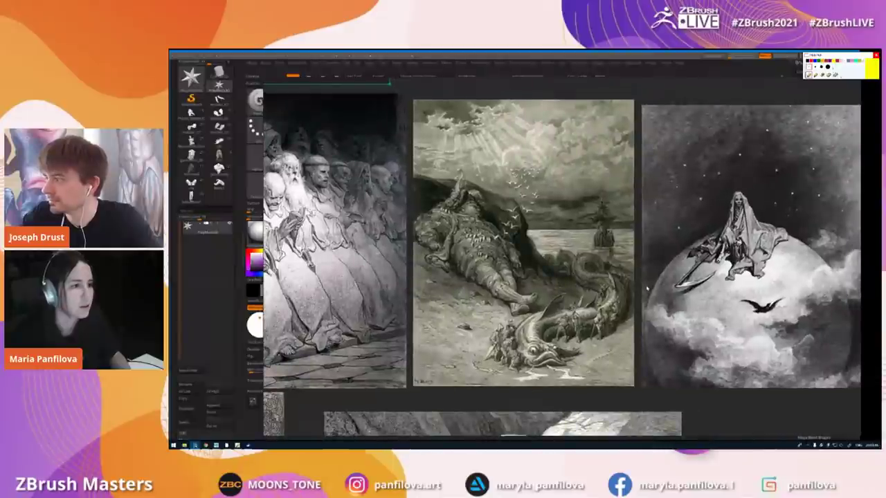
middle_click_drag(648, 288, 596, 271)
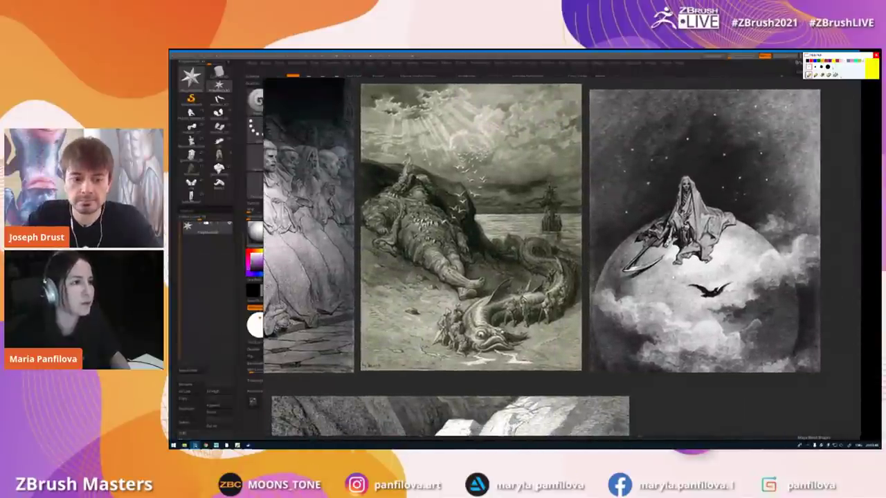
middle_click_drag(677, 304, 623, 291)
middle_click_drag(547, 369, 613, 279)
scroll(614, 279, "down", 2)
middle_click_drag(683, 356, 711, 301)
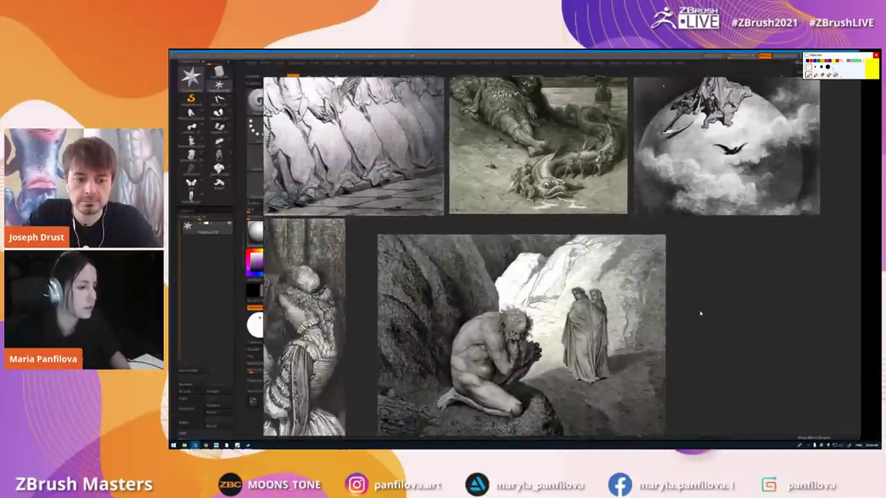
middle_click_drag(679, 344, 696, 311)
- Bring up the whole Henry Justice Ford group and move the board window further left over the ZBrush interface
scroll(695, 311, "down", 4)
scroll(727, 281, "down", 2)
middle_click_drag(727, 281, 477, 300)
middle_click_drag(695, 272, 575, 278)
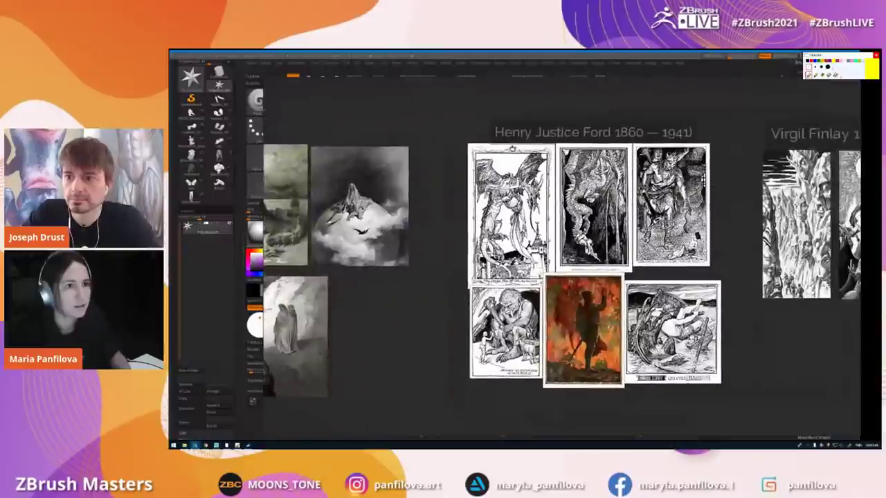
scroll(575, 278, "up", 2)
right_click_drag(575, 278, 515, 267)
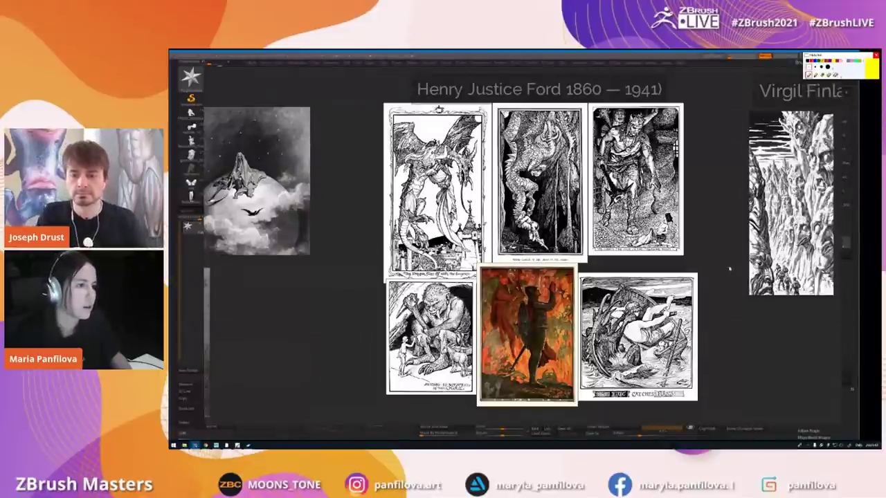
- Examine the upper row of Henry Justice Ford illustrations and nudge the giants-and-Jack illustration slightly away from its neighbour
scroll(729, 268, "up", 2)
middle_click_drag(729, 269, 760, 299)
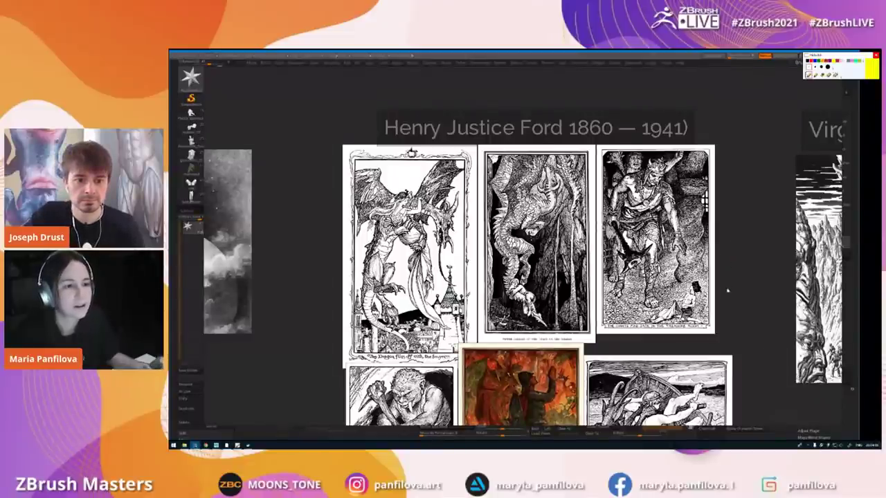
scroll(579, 276, "up", 1)
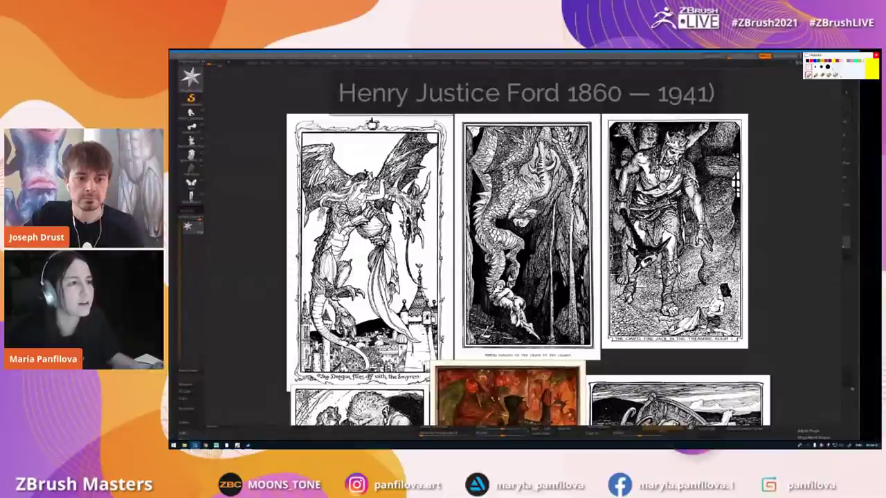
scroll(580, 277, "up", 1)
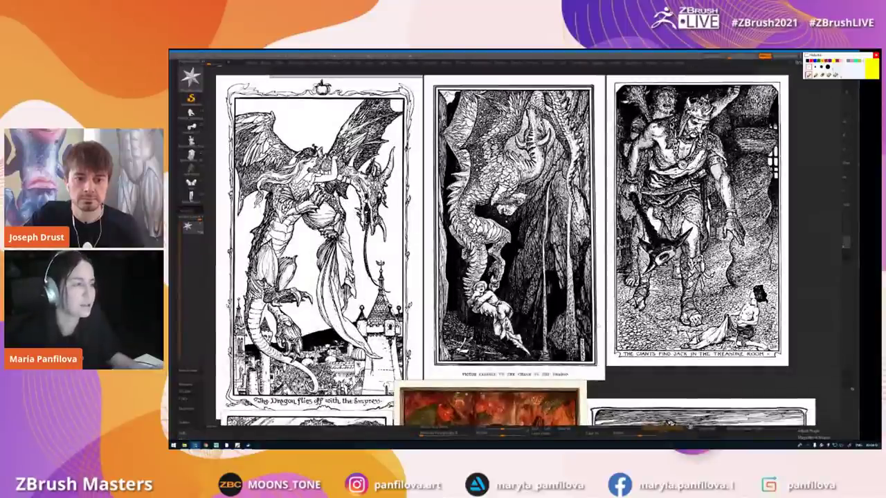
middle_click_drag(599, 325, 605, 329)
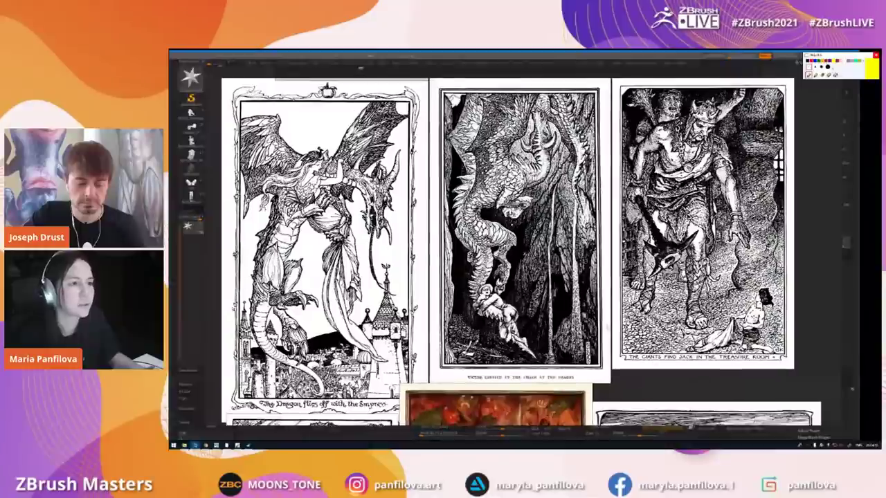
left_click_drag(613, 324, 619, 327)
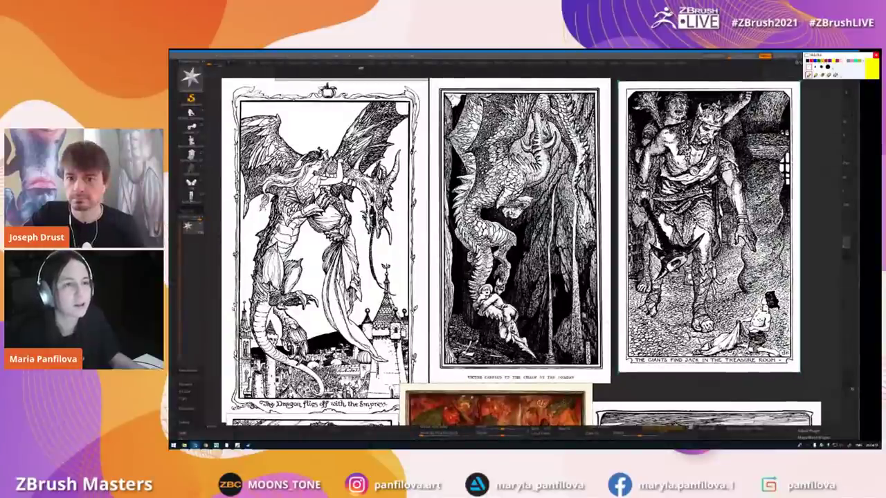
- Examine the lower row of Henry Justice Ford works: the ogre, the red fire painting and Old Eric catching Hans
middle_click_drag(670, 320, 659, 300)
scroll(671, 327, "down", 2)
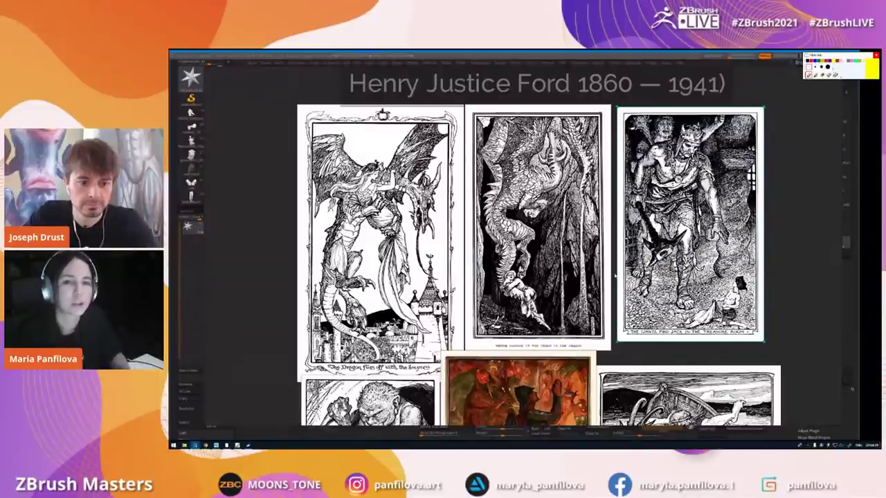
middle_click_drag(717, 407, 688, 255)
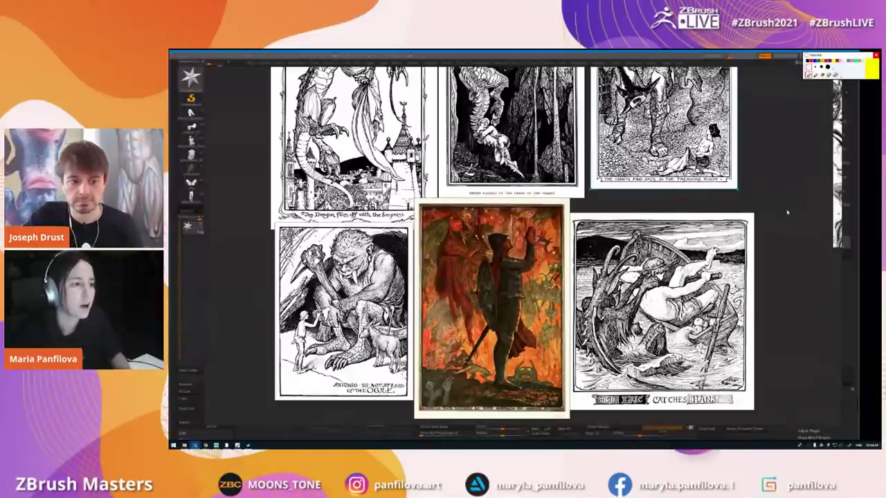
scroll(772, 237, "up", 2)
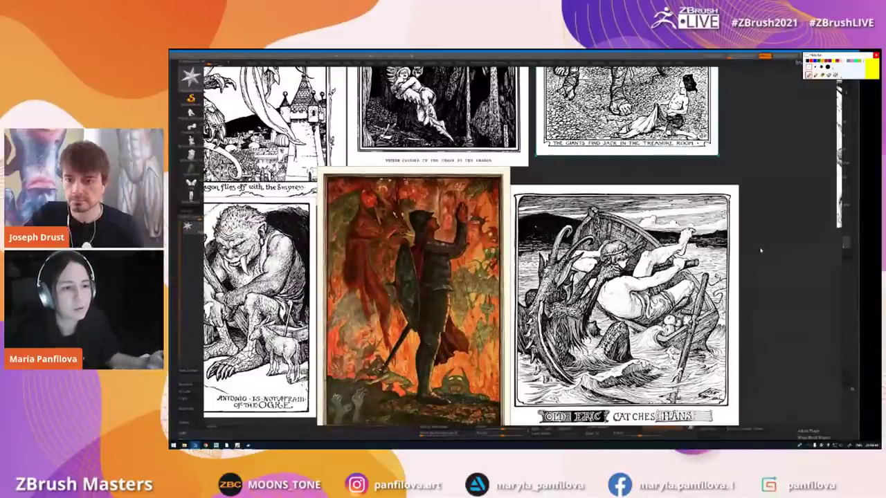
scroll(760, 250, "down", 3)
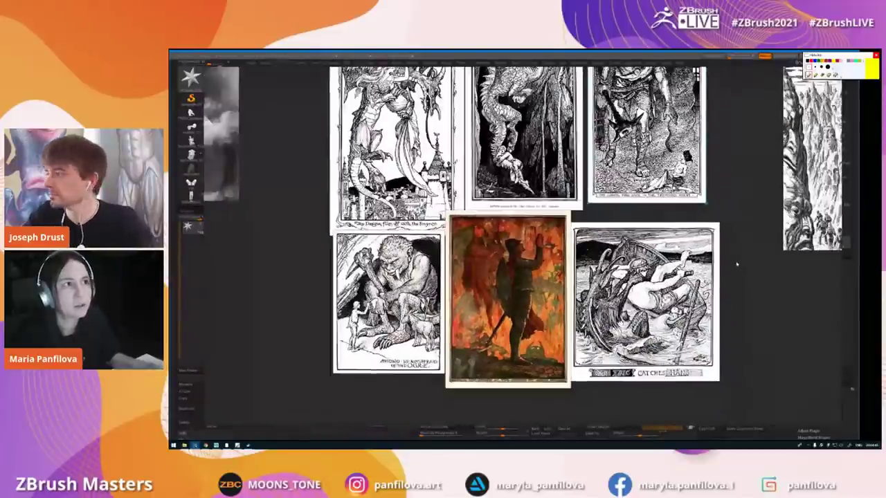
- Finish viewing the Henry Justice Ford works and examine the two Virgil Finlay illustrations with stone faces and sword-wielding creatures
middle_click_drag(740, 251, 740, 269)
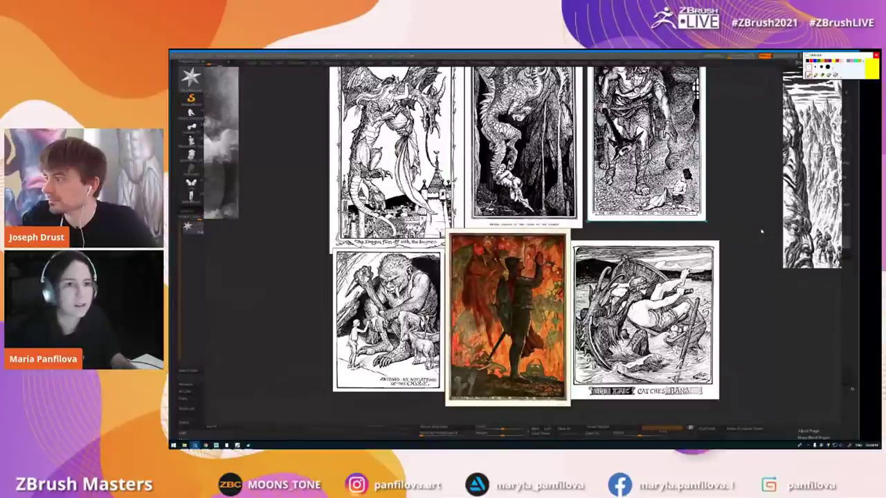
middle_click_drag(712, 212, 724, 191)
scroll(514, 320, "up", 2)
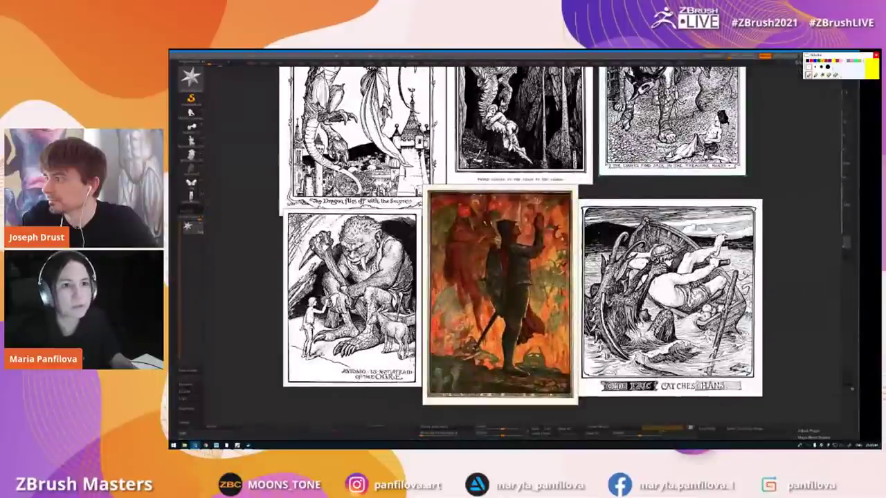
middle_click_drag(514, 321, 395, 336)
middle_click_drag(586, 228, 395, 305)
middle_click_drag(539, 194, 431, 269)
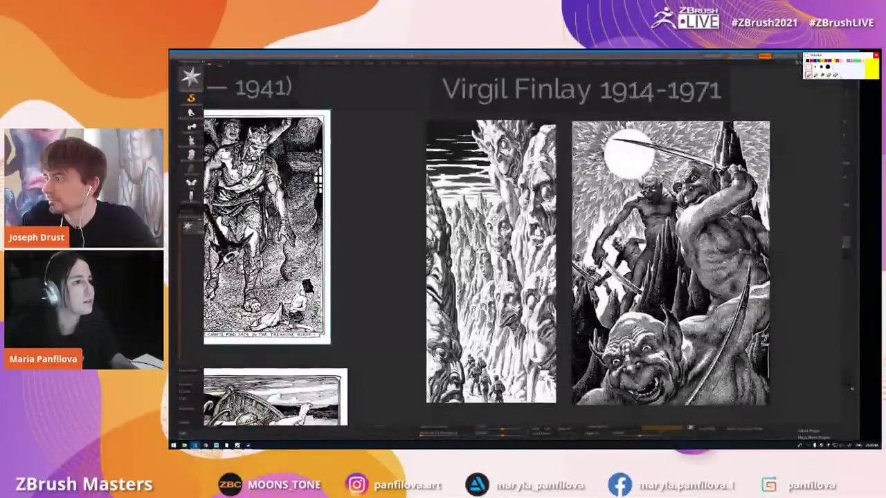
middle_click_drag(638, 108, 595, 126)
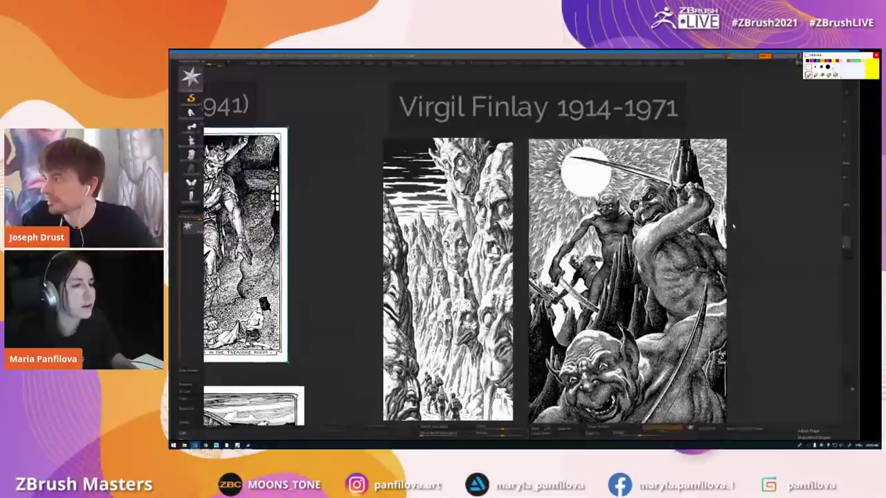
middle_click_drag(740, 242, 711, 215)
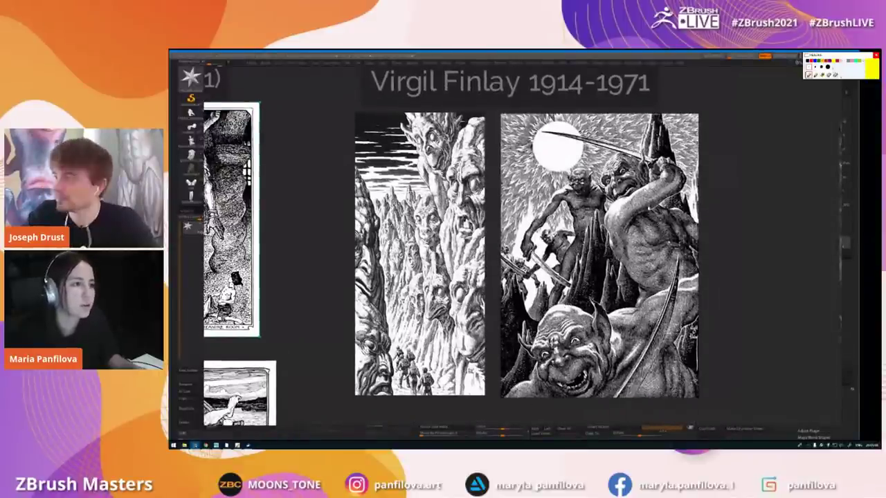
middle_click_drag(570, 277, 527, 292)
- Examine the Simon Bisley group up close, including the winged demon, the underwater spiked creature and the sketches below them
scroll(527, 292, "down", 3)
middle_click_drag(788, 303, 573, 255)
scroll(672, 288, "up", 2)
middle_click_drag(671, 288, 581, 280)
middle_click_drag(743, 345, 751, 349)
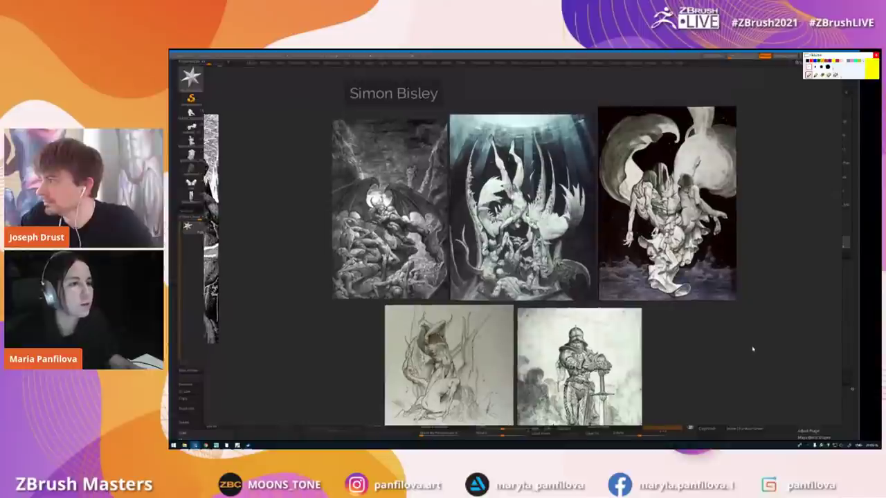
scroll(740, 341, "up", 1)
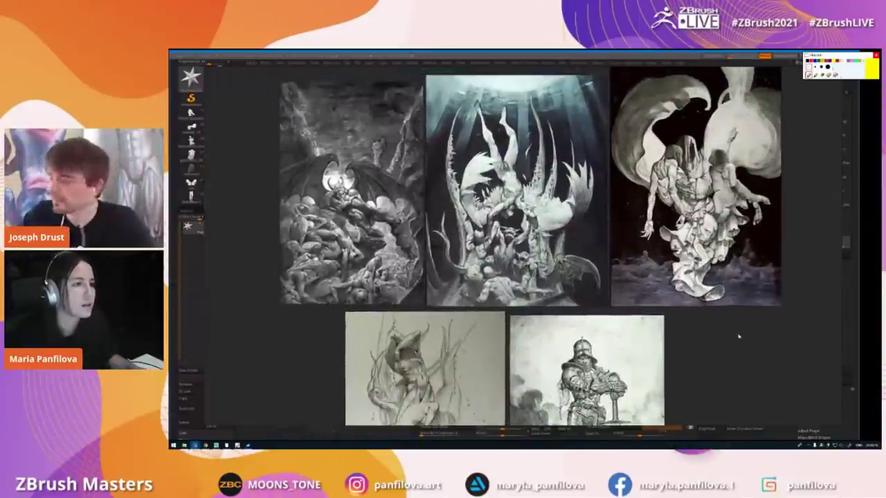
middle_click_drag(739, 336, 772, 346)
scroll(443, 256, "up", 2)
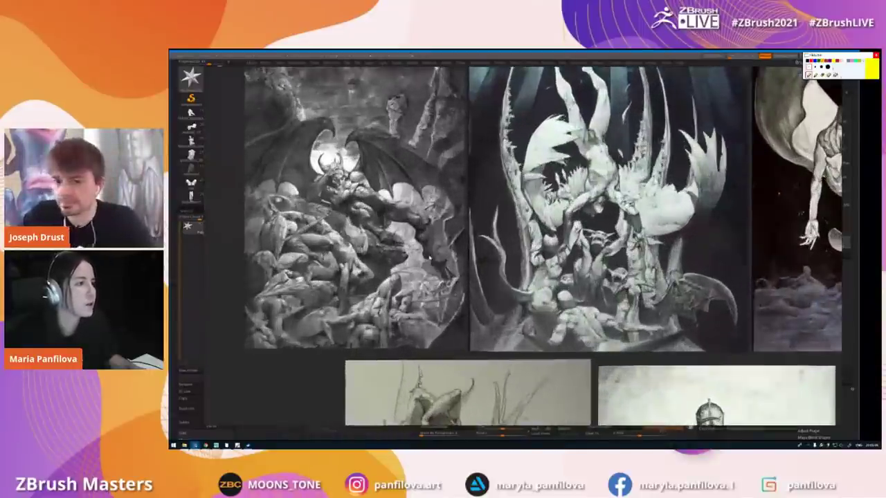
middle_click_drag(451, 262, 495, 279)
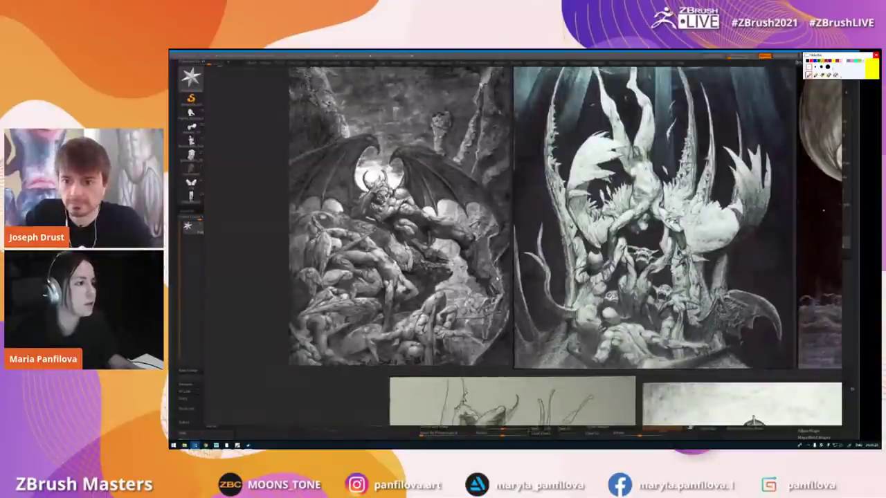
middle_click_drag(497, 279, 479, 234)
middle_click_drag(591, 424, 547, 228)
- Examine the two Arthur Rackham illustrations of the water nymphs and the sea serpent
scroll(550, 269, "down", 5)
middle_click_drag(818, 240, 430, 292)
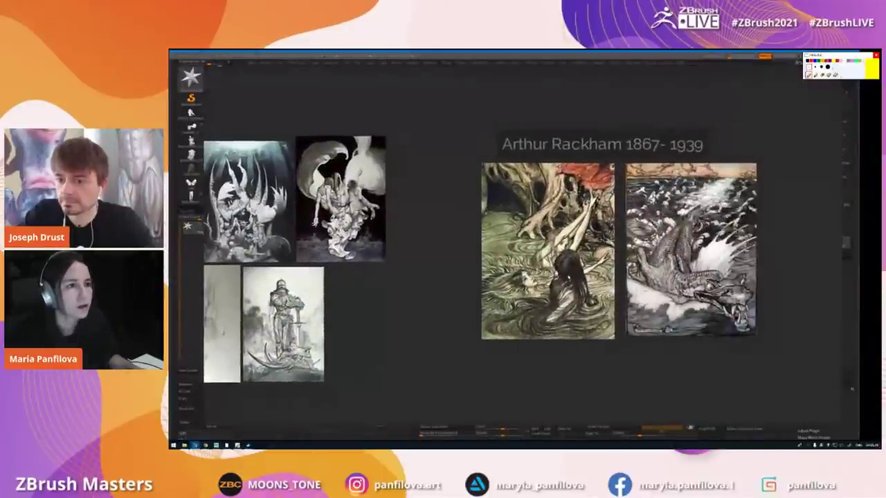
scroll(654, 271, "up", 1)
middle_click_drag(654, 272, 578, 269)
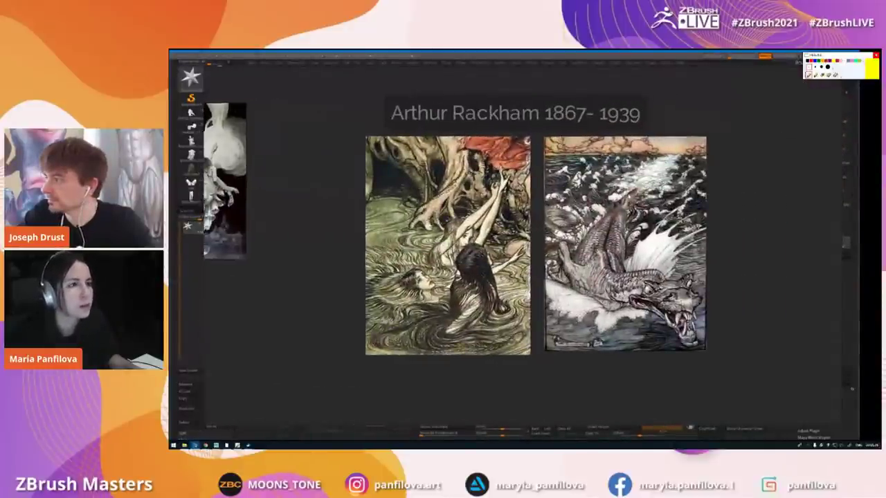
- Bring up the 'About symmetry' section and examine the giant sculpture renders around it
scroll(579, 270, "down", 3)
middle_click_drag(463, 323, 674, 235)
scroll(580, 269, "down", 5)
middle_click_drag(592, 338, 627, 300)
middle_click_drag(715, 316, 461, 298)
scroll(636, 294, "up", 4)
scroll(635, 295, "up", 3)
middle_click_drag(647, 356, 633, 312)
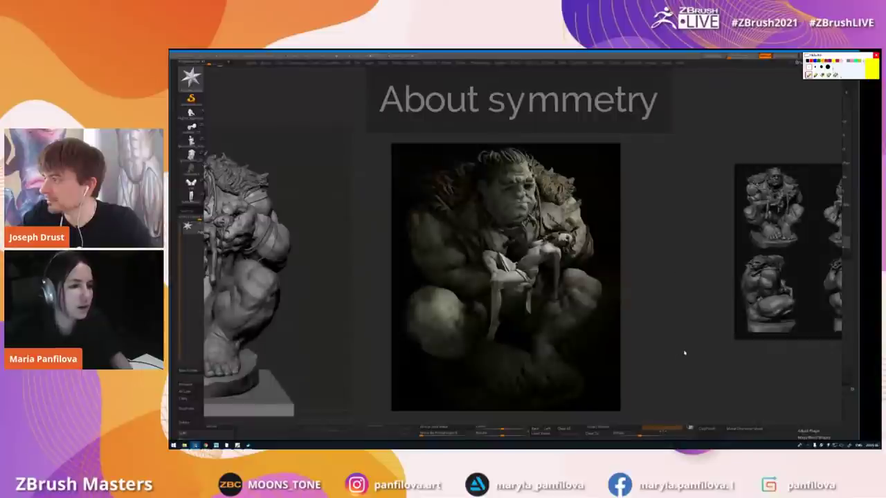
scroll(686, 283, "down", 3)
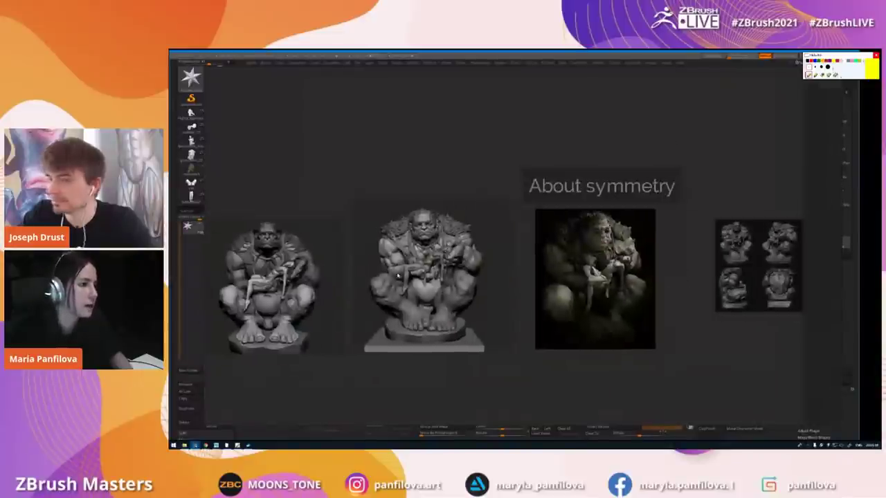
- Go past the giant sculpture renders to the Fritz Aigner picture and shift it slightly on the board
middle_click_drag(228, 297, 735, 293)
middle_click_drag(429, 308, 783, 294)
middle_click_drag(388, 305, 616, 294)
middle_click_drag(290, 293, 587, 298)
scroll(587, 298, "up", 2)
left_click_drag(484, 158, 496, 177)
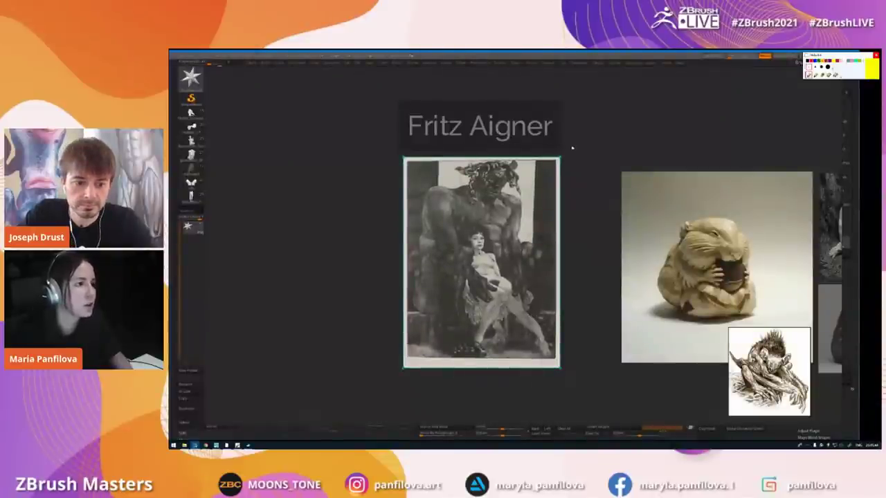
- Examine the Fritz Aigner picture of the horned giant holding a woman and move it slightly further below its caption
middle_click_drag(592, 189, 564, 175)
scroll(562, 190, "up", 2)
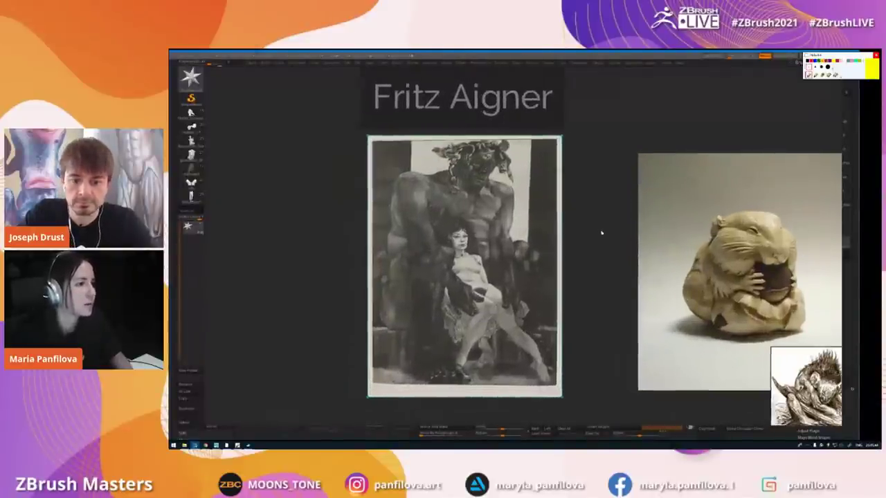
middle_click_drag(621, 337, 633, 323)
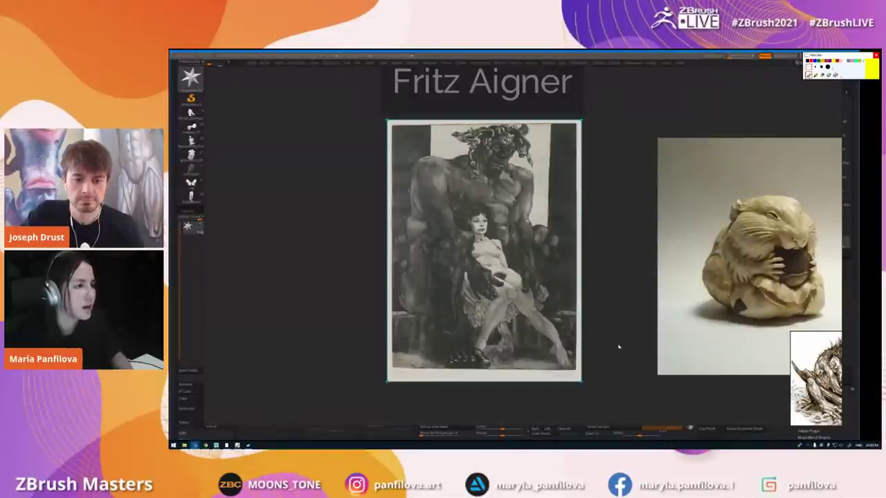
scroll(613, 339, "up", 1)
middle_click_drag(631, 333, 633, 344)
scroll(632, 344, "down", 1)
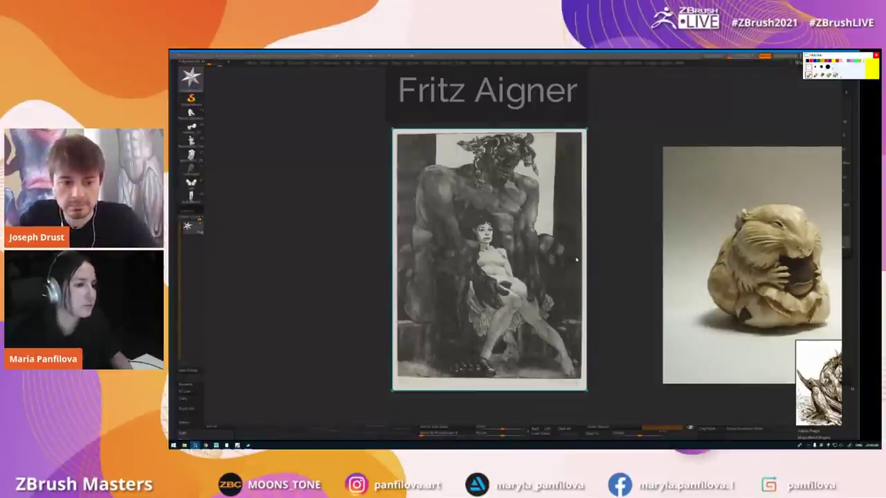
scroll(575, 263, "down", 2)
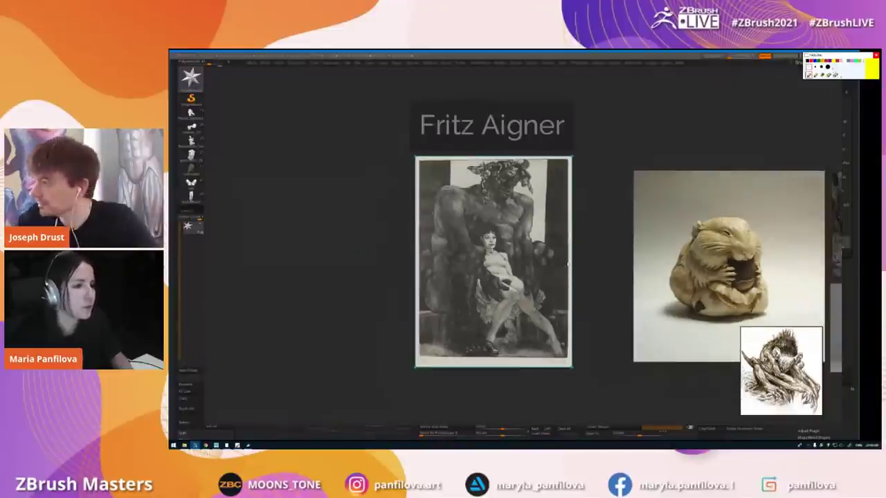
middle_click_drag(580, 271, 572, 275)
left_click_drag(550, 277, 555, 285)
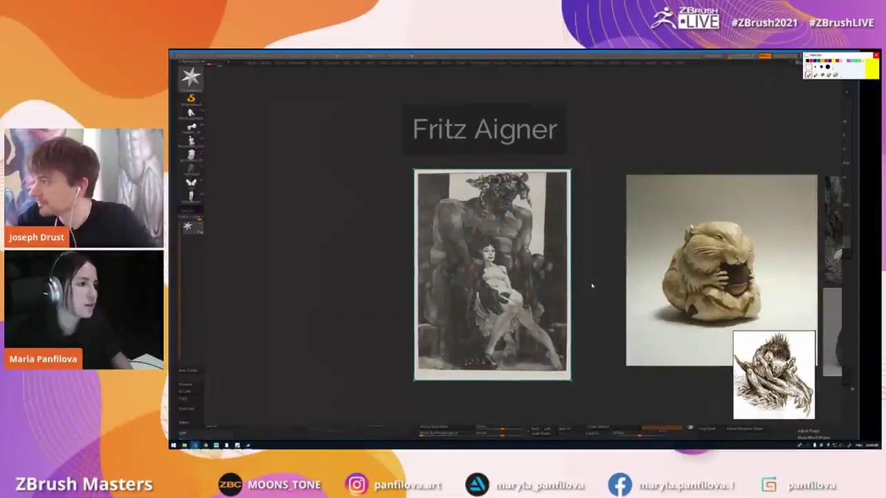
- Bring up the 'Composition and design' section and line up the 'Big shape is simple' approach caption with the heading
scroll(602, 298, "down", 1)
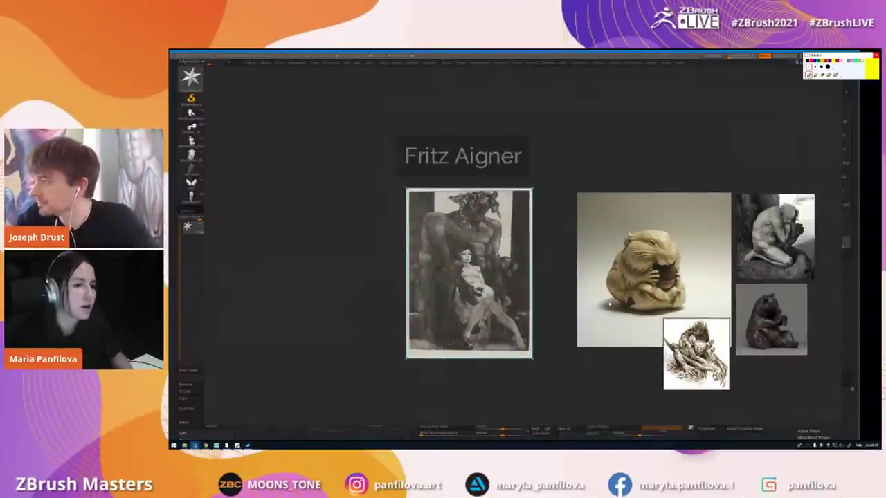
middle_click_drag(598, 304, 555, 301)
scroll(576, 297, "down", 1)
middle_click_drag(649, 280, 561, 286)
middle_click_drag(626, 280, 528, 294)
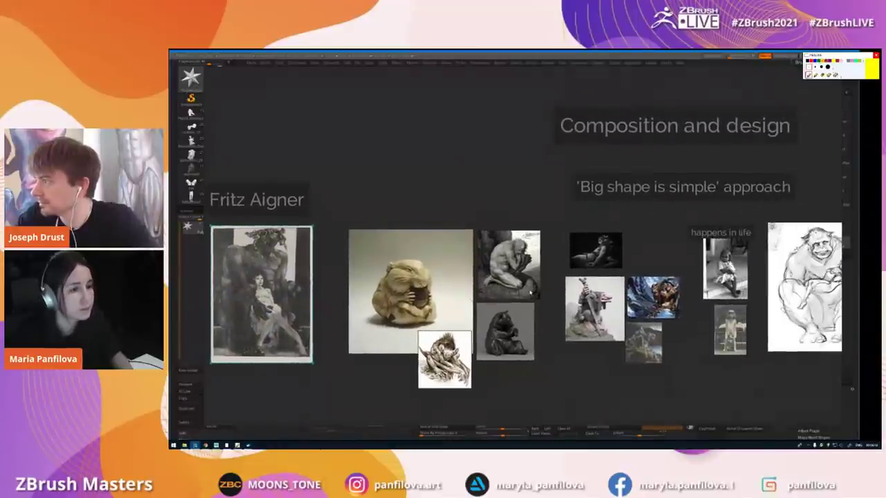
left_click_drag(645, 187, 631, 183)
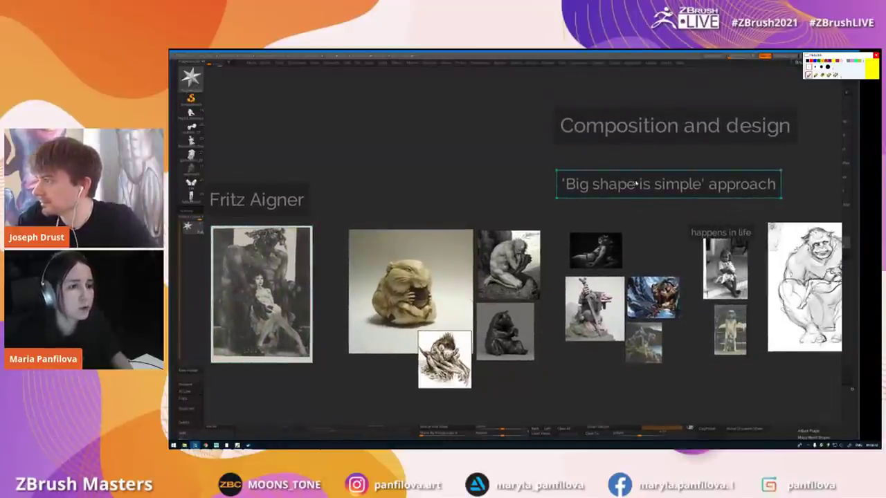
left_click(669, 220)
middle_click_drag(636, 220, 593, 223)
scroll(598, 211, "up", 2)
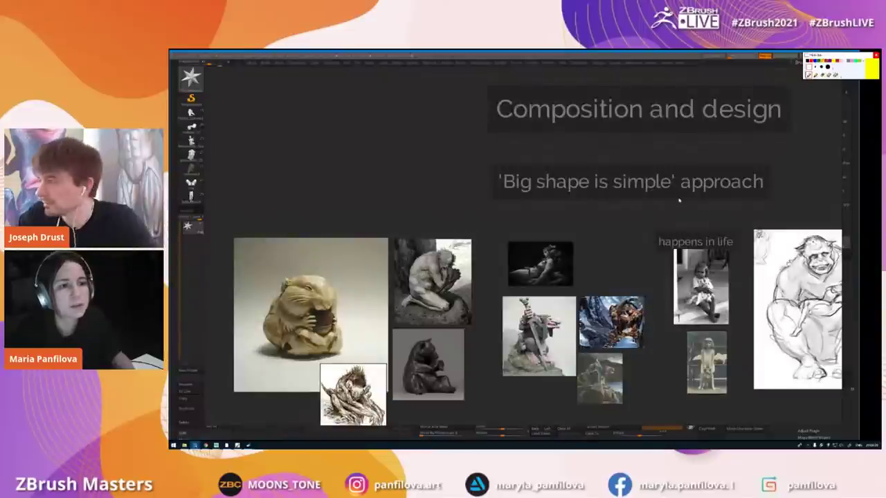
- Move the rodent carving photo up and place the hunched creature drawing, slightly enlarged, over the middle of its lower edge
middle_click_drag(399, 333, 616, 285)
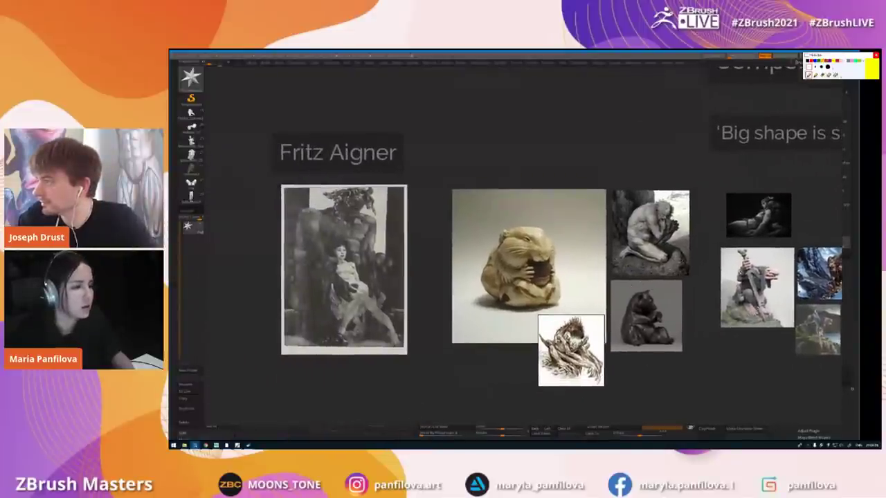
left_click_drag(528, 265, 517, 235)
mouse_move(571, 350)
left_mouse_down()
mouse_move(523, 346)
mouse_move(558, 367)
left_mouse_up()
middle_click_drag(586, 351, 604, 351)
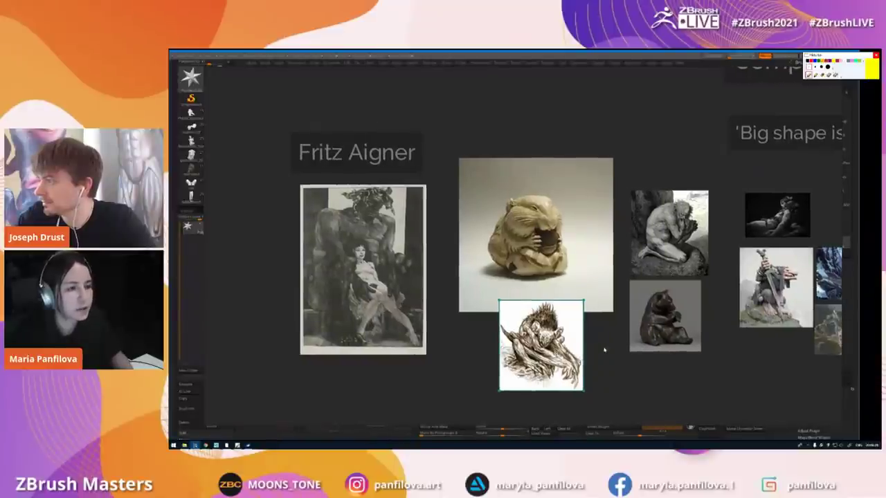
scroll(583, 353, "up", 2)
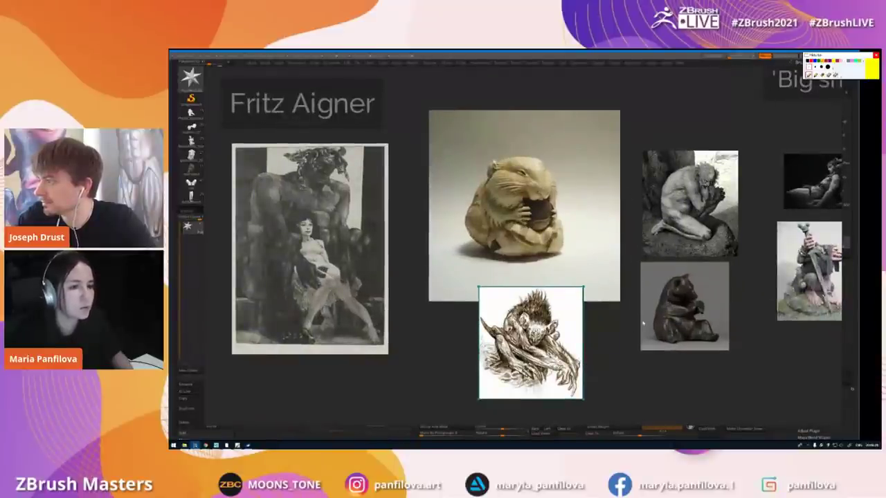
middle_click_drag(634, 328, 615, 330)
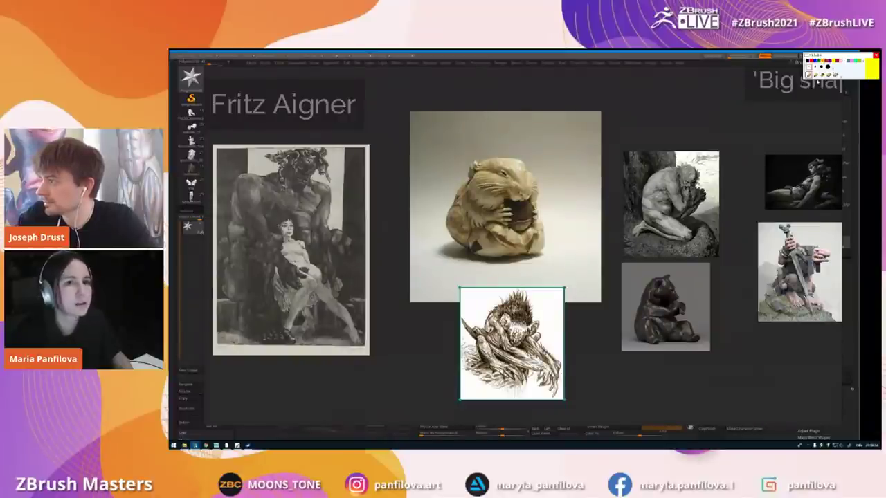
- Outline the simple overall shapes of the rodent carving and the hunched creature drawing in yellow, and clear the marks
mouse_move(478, 164)
left_mouse_down()
mouse_move(452, 204)
mouse_move(457, 239)
mouse_move(533, 251)
left_mouse_up()
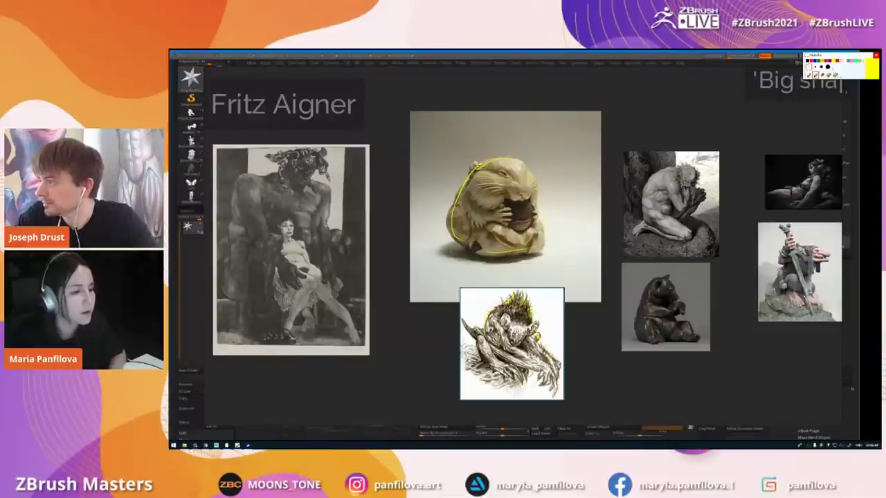
left_click_drag(522, 373, 479, 353)
left_click_drag(487, 320, 482, 358)
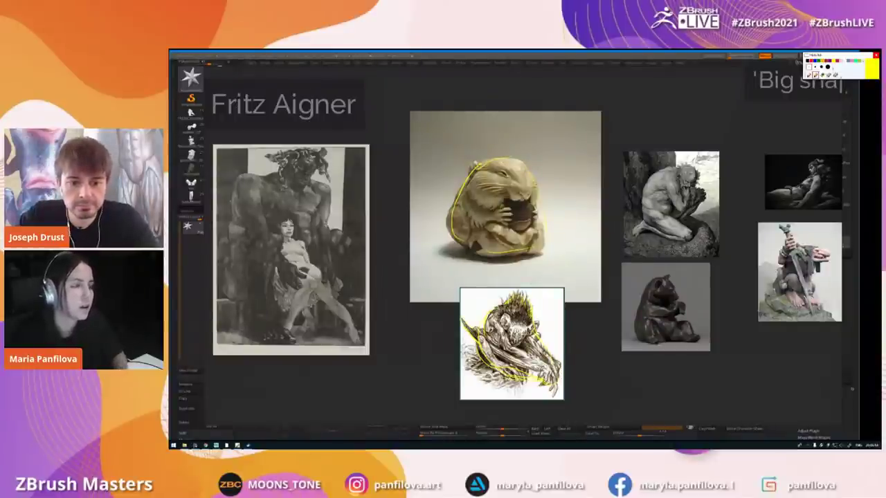
left_click(835, 74)
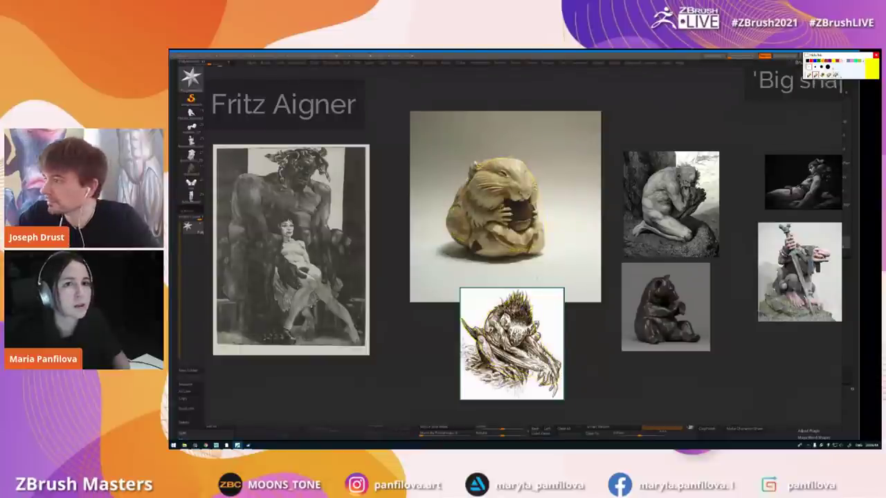
- Switch the annotation pen to blue, trace the curved big shape of the kneeling old man, and clear the marks
middle_click_drag(723, 173, 604, 184)
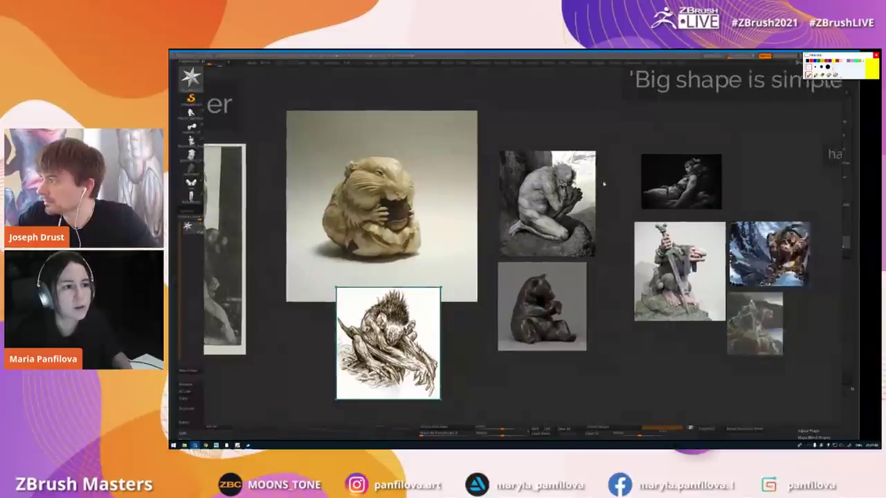
scroll(603, 183, "up", 3)
left_click(815, 74)
left_click(815, 60)
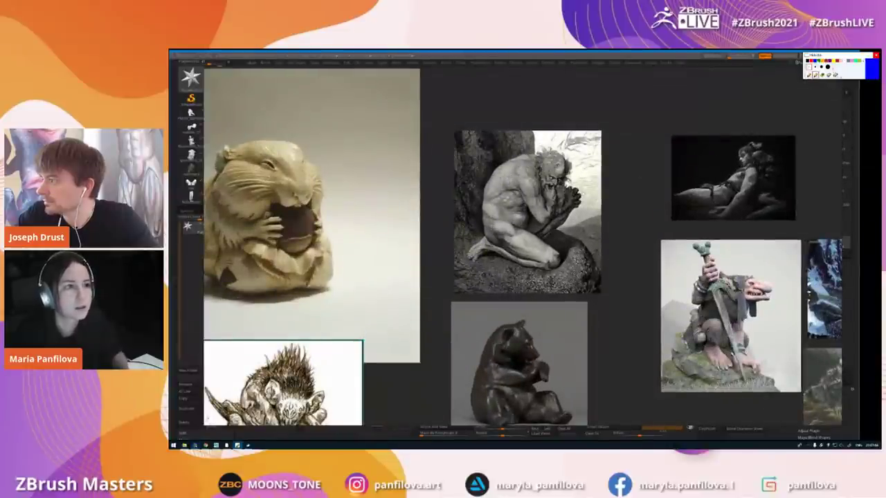
mouse_move(548, 154)
left_mouse_down()
mouse_move(490, 199)
mouse_move(526, 258)
left_mouse_up()
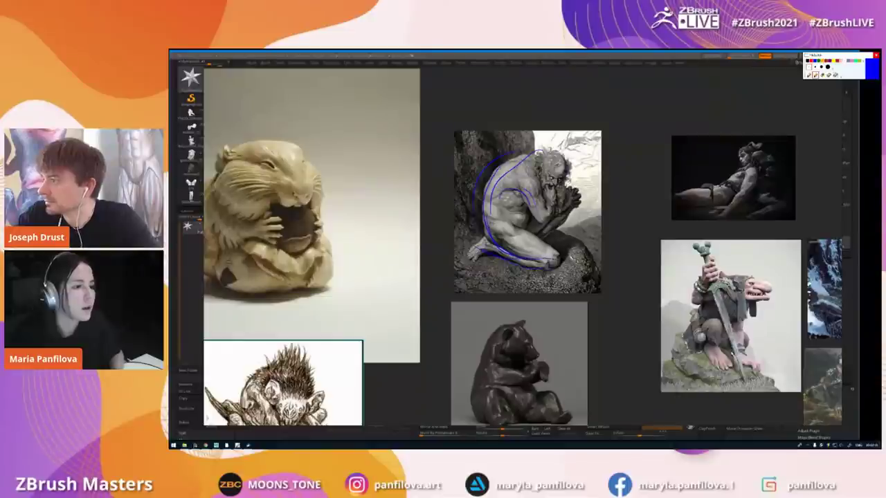
left_click(837, 76)
- Trace the reclining figure's main curves and overall outline with the green annotation pen, clear the marks and leave pen mode
middle_click_drag(759, 146, 616, 158)
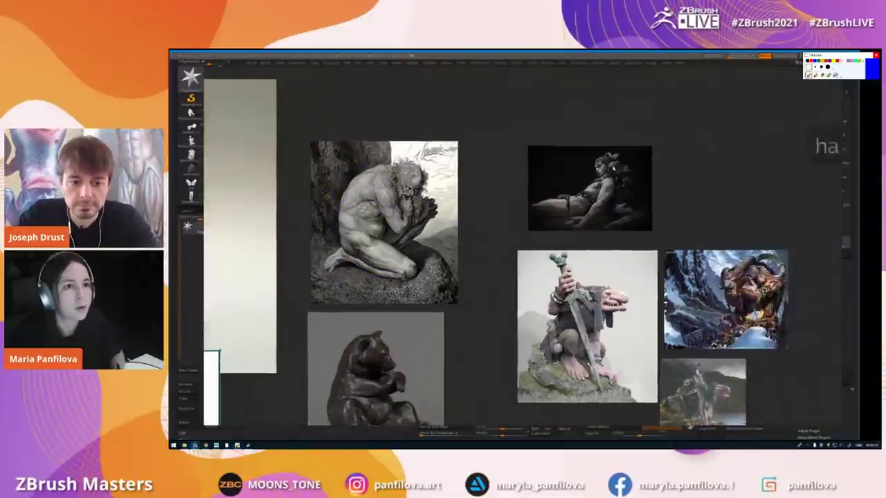
scroll(615, 159, "up", 5)
left_click(815, 75)
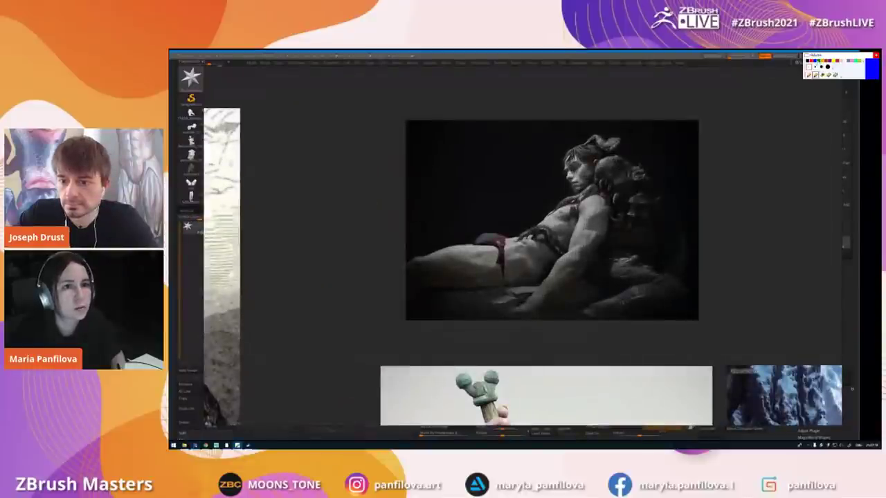
left_click(818, 60)
left_click_drag(595, 146, 547, 223)
left_click_drag(593, 177, 505, 247)
mouse_move(594, 156)
left_mouse_down()
mouse_move(607, 142)
mouse_move(679, 227)
mouse_move(663, 297)
left_mouse_up()
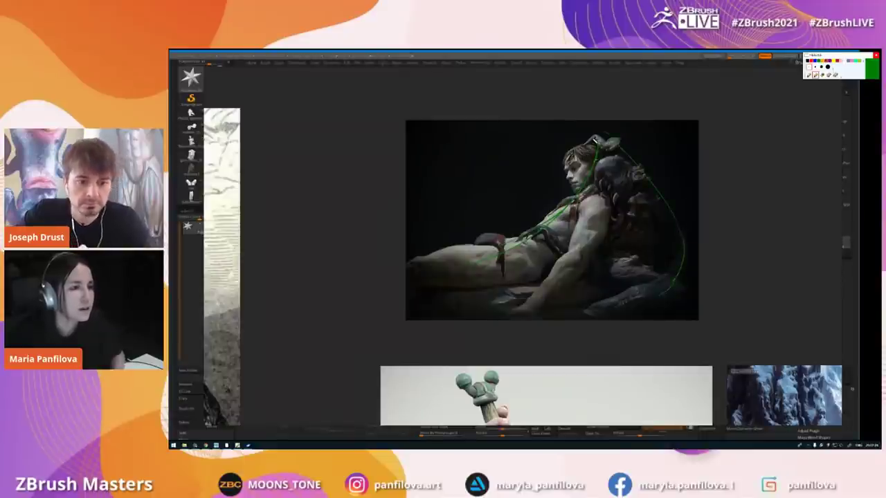
mouse_move(568, 201)
left_mouse_down()
mouse_move(537, 235)
mouse_move(497, 249)
left_mouse_up()
left_click_drag(566, 207, 471, 253)
left_click_drag(407, 278, 523, 297)
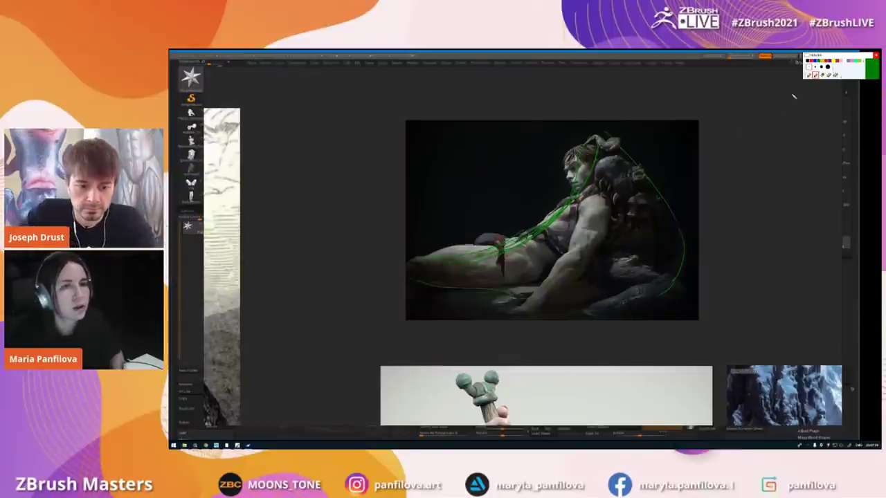
left_click(835, 74)
left_click(808, 74)
- Move the picture of the crouching troll with the sword slightly down on the reference board
scroll(635, 142, "down", 4)
middle_click_drag(635, 143, 597, 83)
middle_click_drag(584, 356, 548, 314)
left_click_drag(548, 314, 533, 340)
scroll(533, 340, "up", 2)
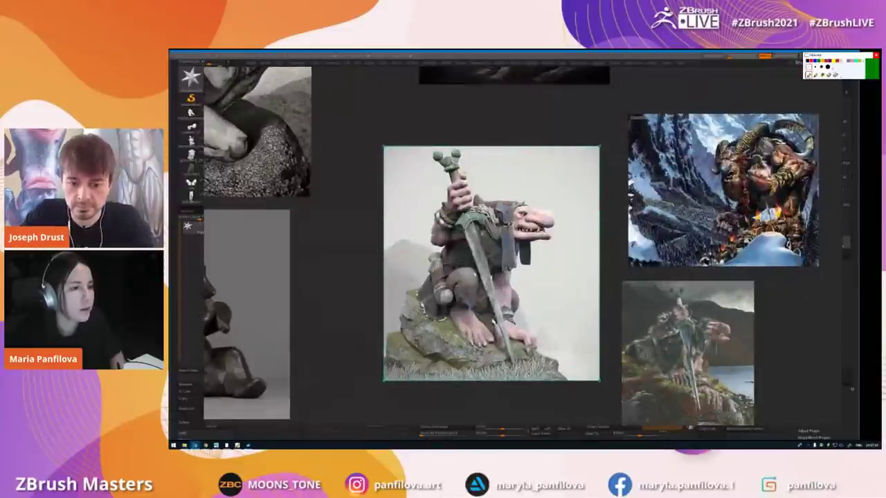
- Trace the horned giant's rounded outline in purple on the snowy mountain painting and clear the marks
middle_click_drag(571, 269, 493, 255)
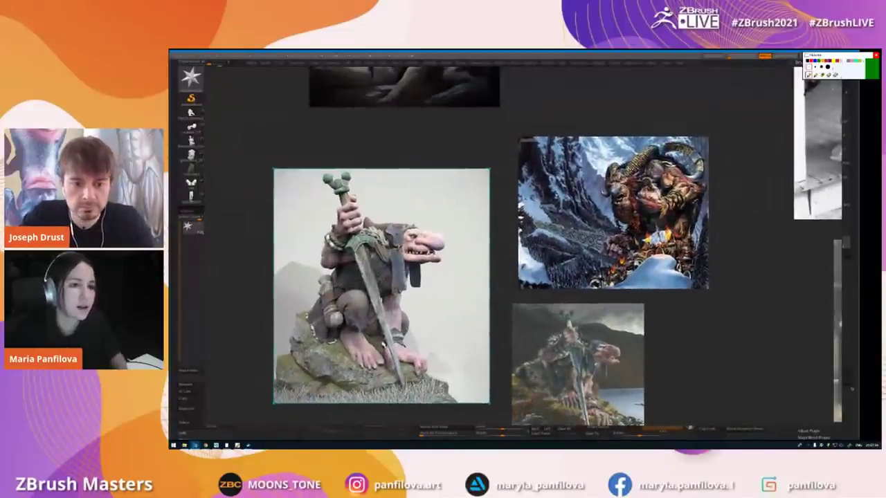
scroll(683, 195, "up", 3)
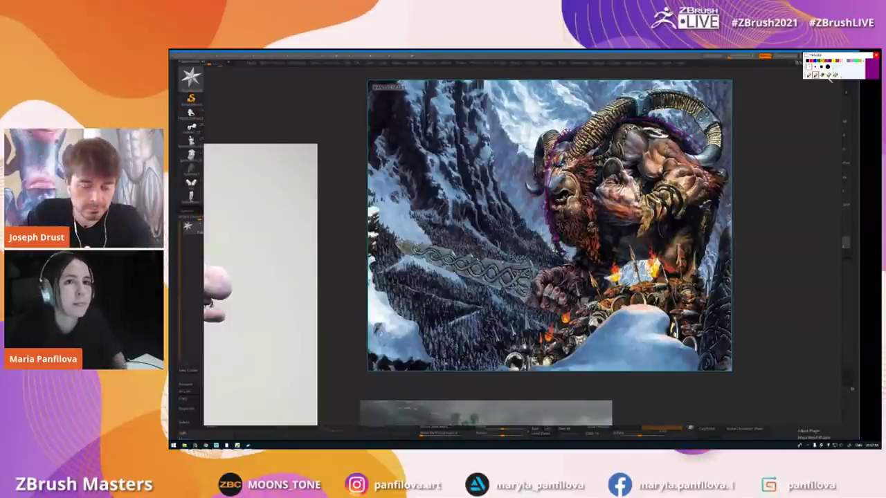
left_click(814, 75)
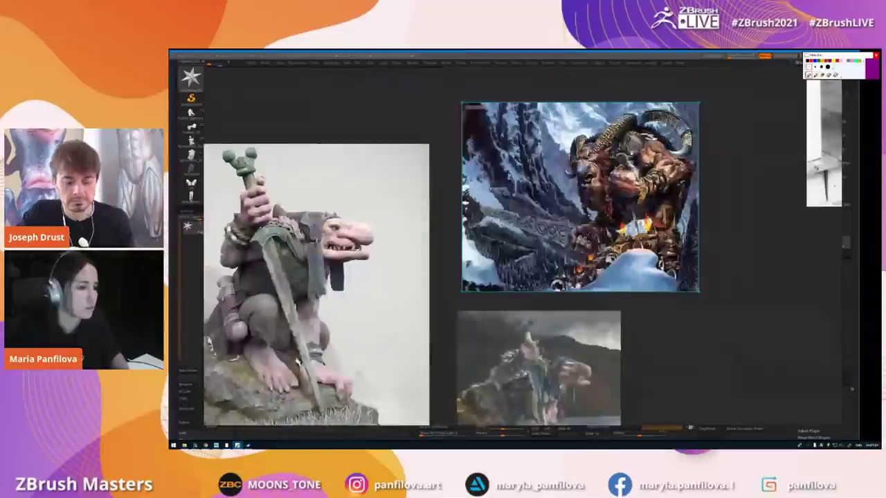
- Mark the crouching troll's triangular composition in green along its back, sword and rocky base, and clear the marks
scroll(572, 220, "down", 4)
middle_click_drag(379, 329, 495, 306)
scroll(494, 305, "up", 2)
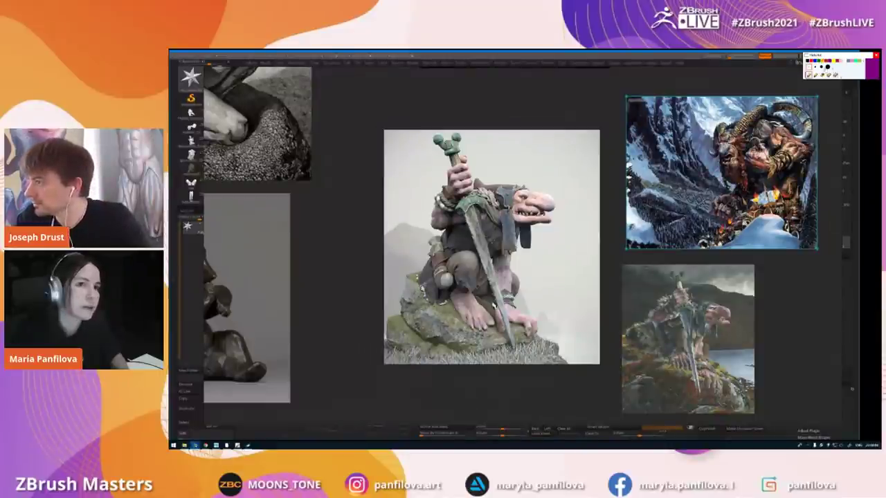
left_click(815, 75)
left_click(818, 61)
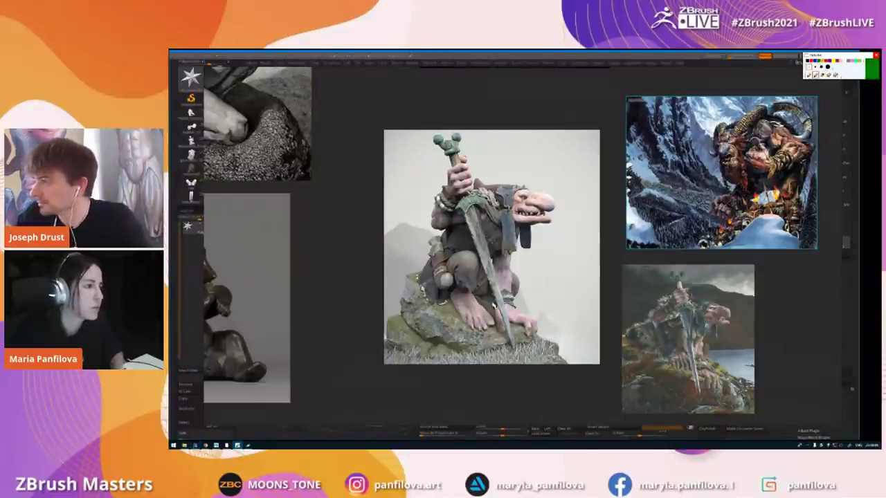
left_click_drag(465, 197, 388, 344)
mouse_move(432, 256)
left_mouse_down()
mouse_move(391, 342)
mouse_move(472, 202)
left_mouse_up()
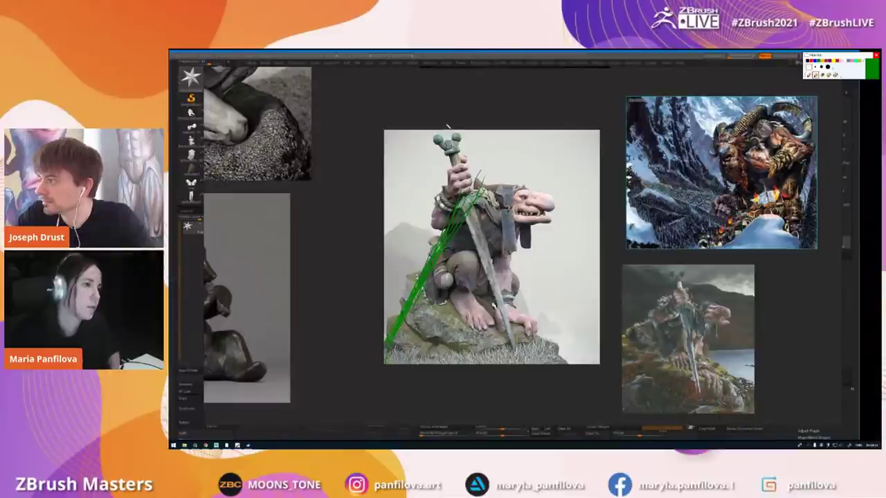
mouse_move(439, 115)
left_mouse_down()
mouse_move(500, 304)
mouse_move(516, 321)
mouse_move(457, 176)
left_mouse_up()
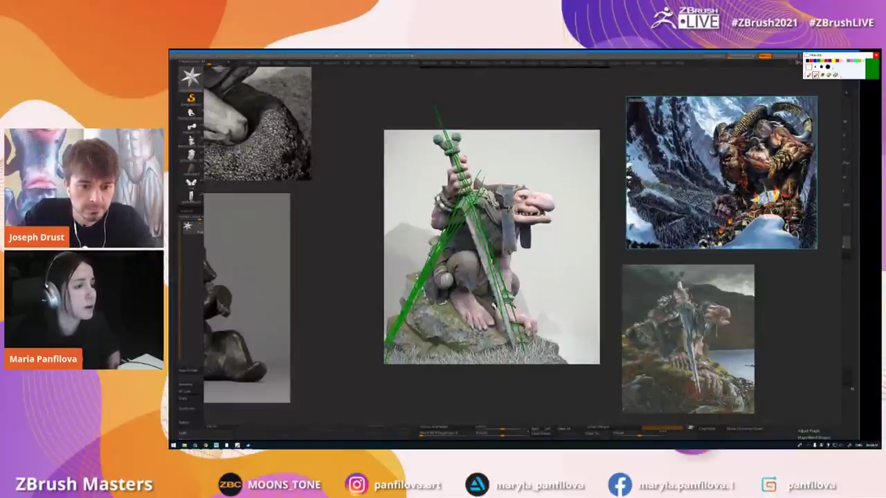
left_click_drag(443, 358, 545, 344)
left_click_drag(493, 353, 378, 358)
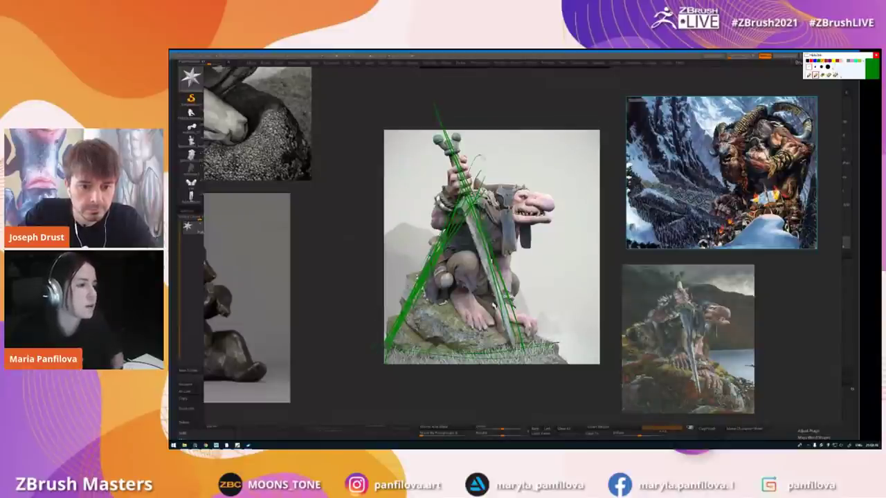
left_click(835, 75)
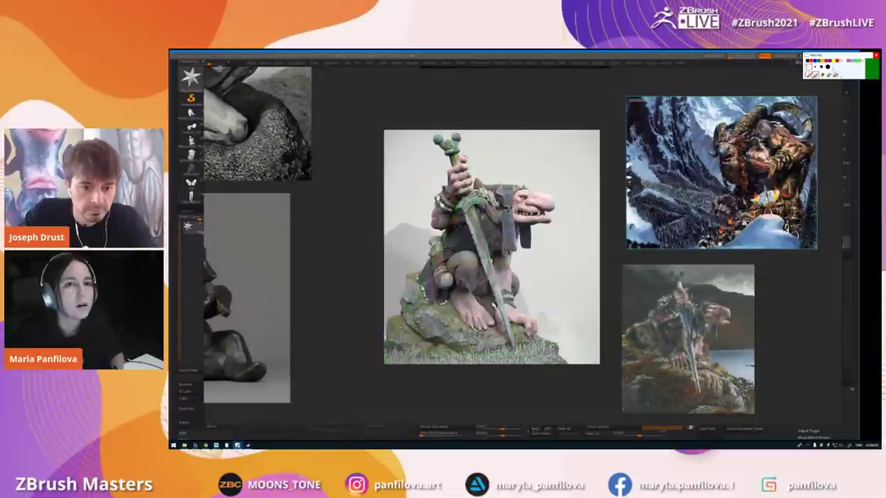
left_click(809, 75)
- Bring up the 'happens in life' photo of the seated girl with a cat and set the annotation pen to orange
scroll(679, 166, "down", 2)
middle_click_drag(679, 166, 610, 236)
scroll(610, 236, "down", 1)
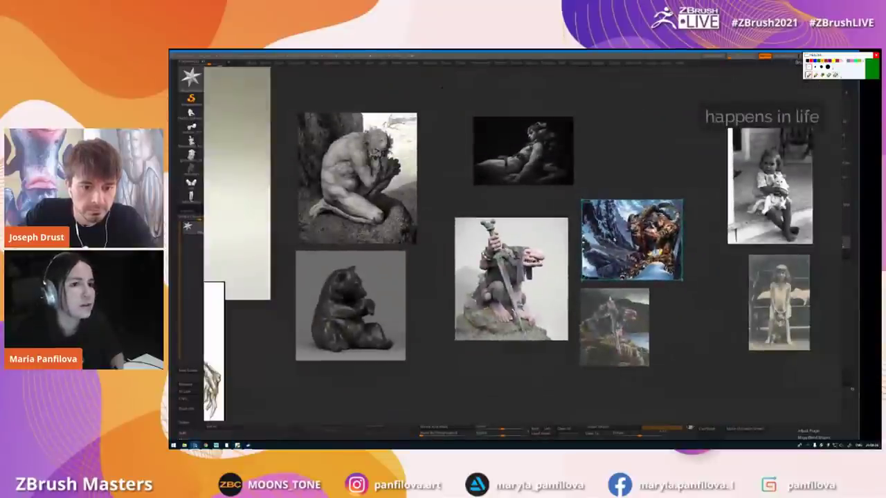
middle_click_drag(712, 244, 642, 254)
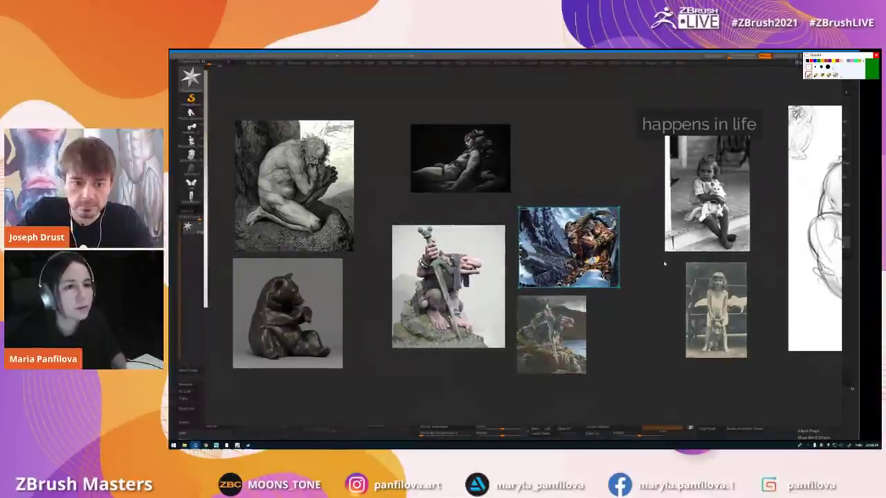
middle_click_drag(664, 263, 516, 249)
scroll(606, 240, "up", 2)
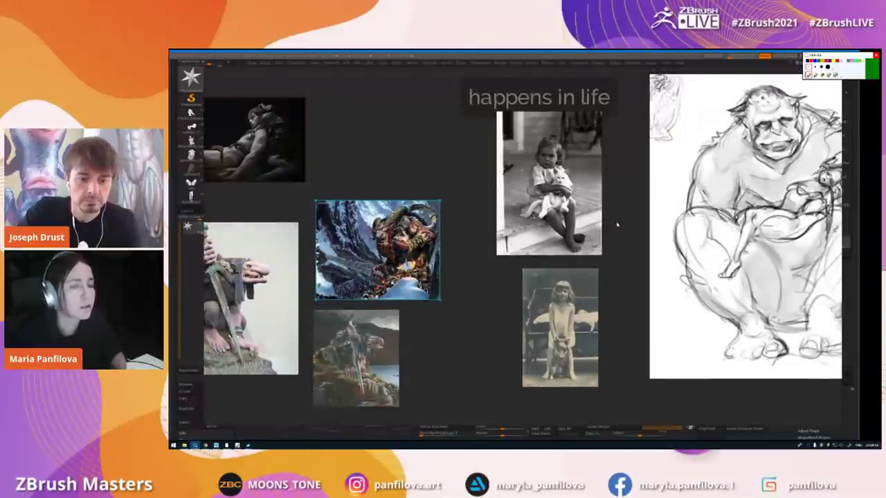
middle_click_drag(625, 221, 625, 225)
scroll(601, 150, "up", 2)
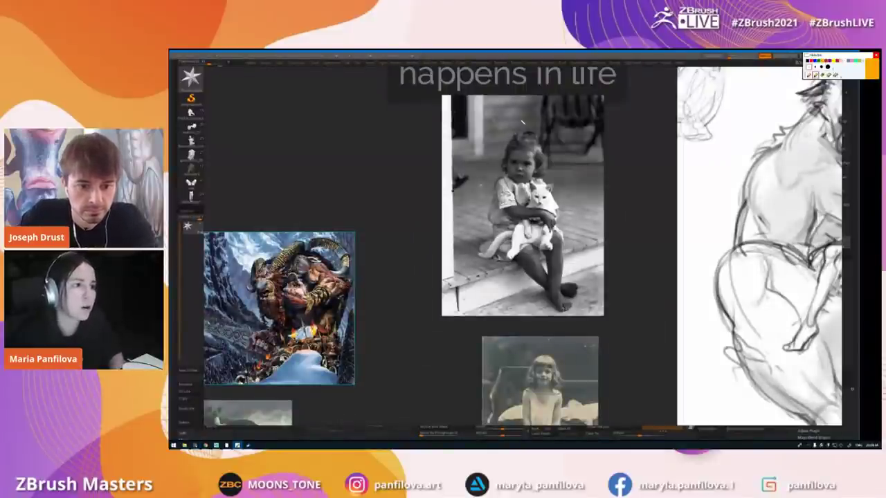
- Outline the big shape of the seated girl and the cat in her arms in orange, and clear the marks
left_click_drag(518, 133, 507, 176)
left_click_drag(519, 130, 492, 216)
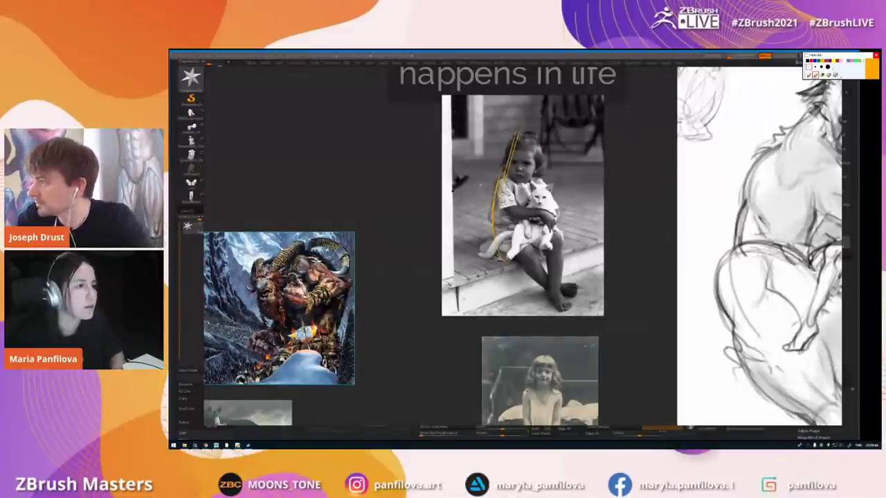
left_click_drag(518, 133, 504, 177)
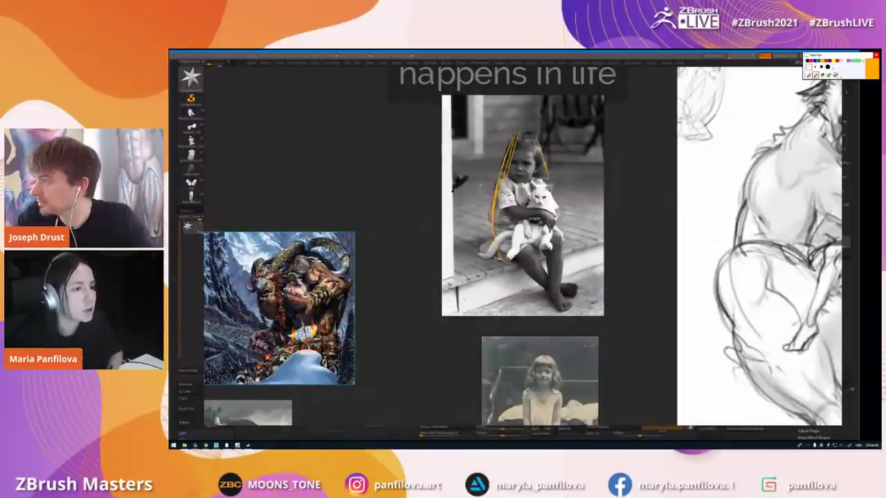
left_click_drag(563, 281, 563, 299)
left_click_drag(521, 253, 566, 308)
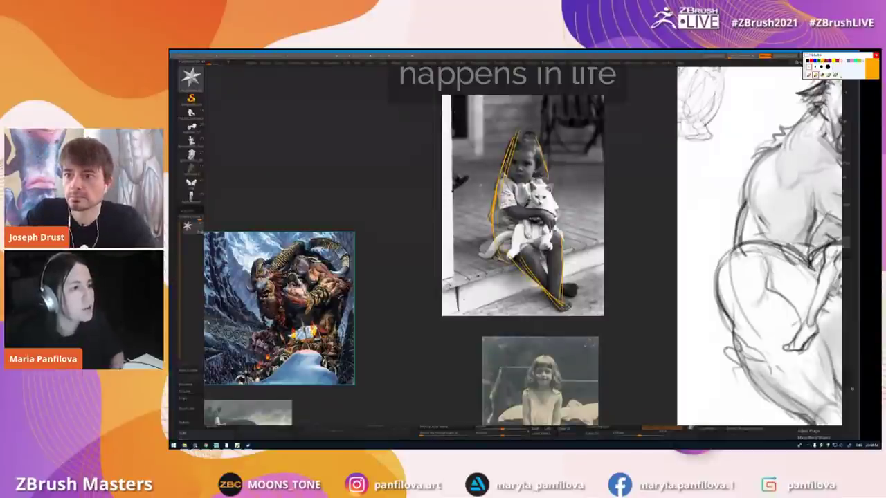
left_click_drag(516, 124, 504, 177)
left_click_drag(506, 256, 554, 307)
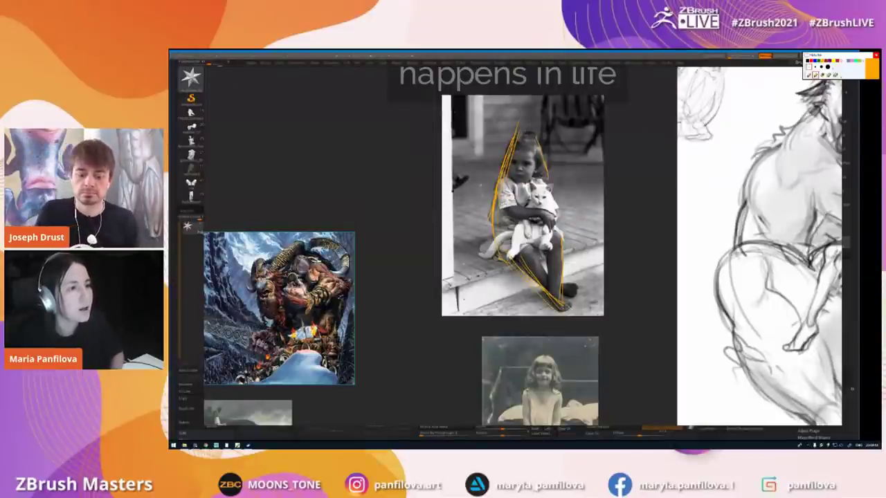
mouse_move(537, 181)
left_mouse_down()
mouse_move(509, 264)
mouse_move(554, 237)
mouse_move(536, 176)
left_mouse_up()
left_click_drag(537, 249, 508, 267)
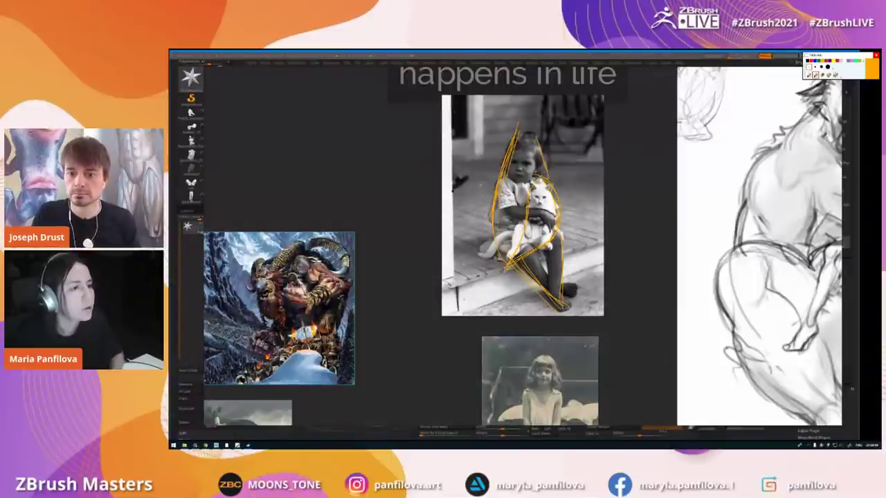
left_click(835, 75)
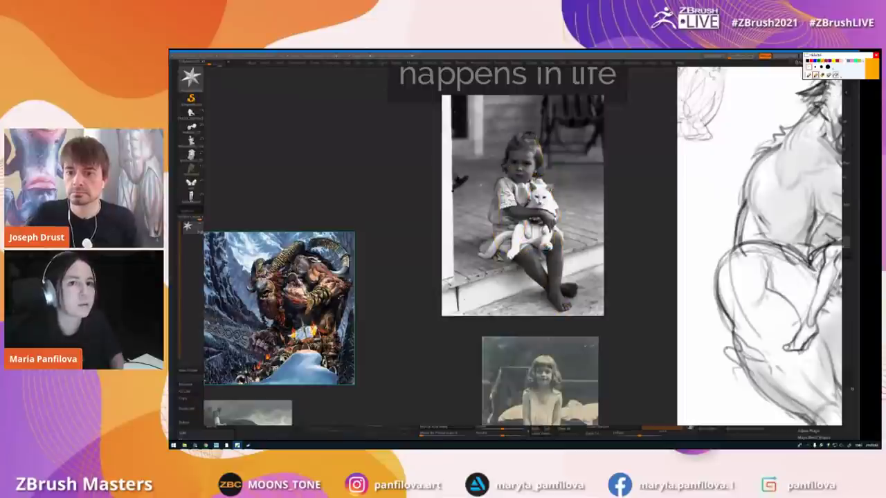
- Trace the oval big shape around the seated ogre sketch in green and clear the marks
scroll(609, 179, "down", 5)
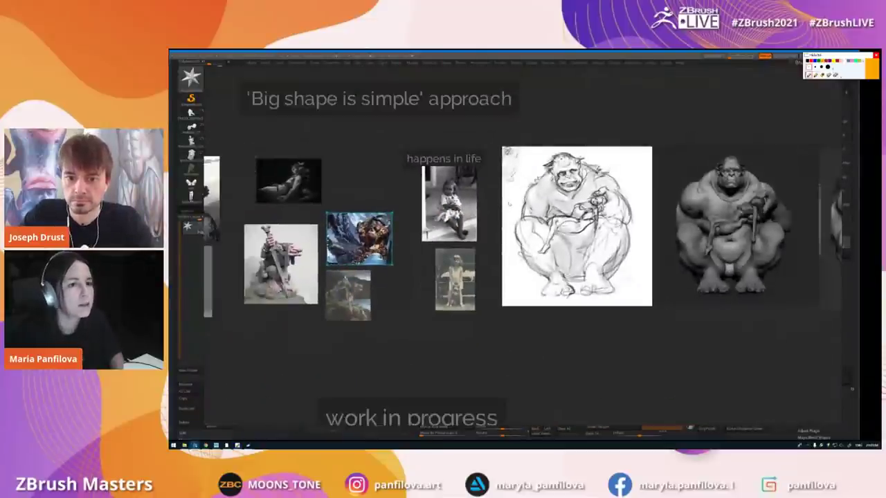
scroll(727, 228, "up", 3)
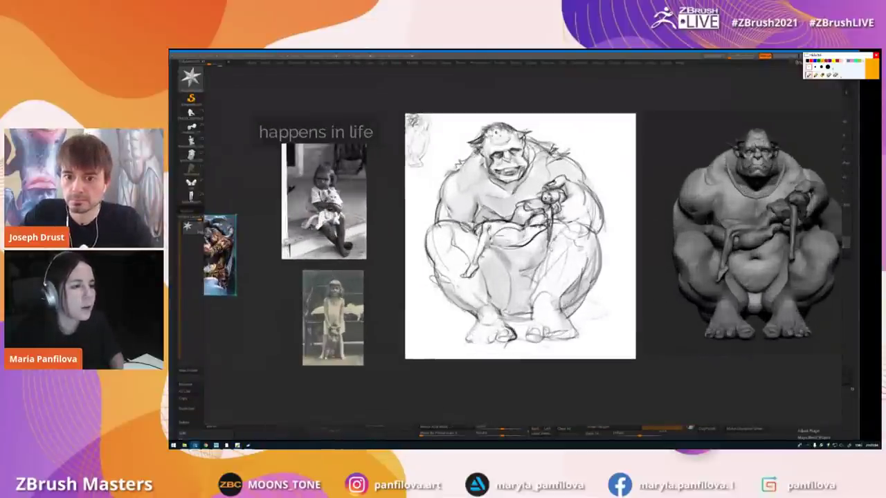
left_click(821, 62)
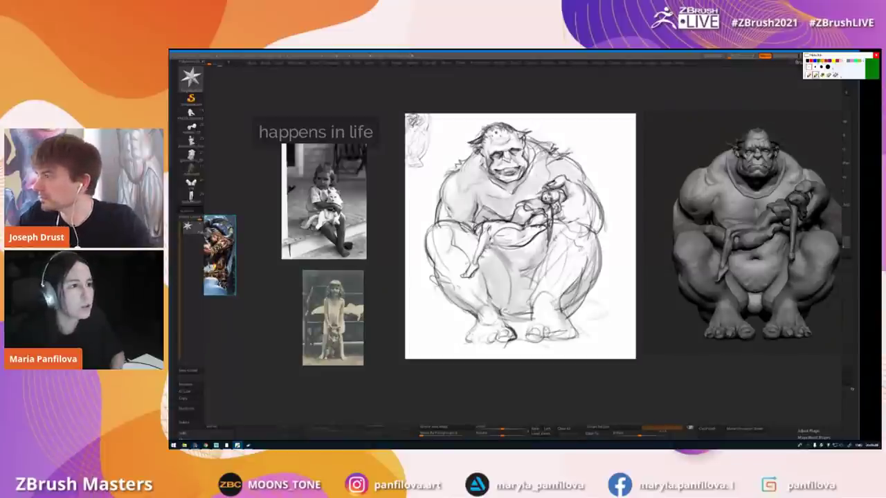
mouse_move(532, 140)
left_mouse_down()
mouse_move(591, 177)
mouse_move(611, 228)
left_mouse_up()
mouse_move(589, 180)
left_mouse_down()
mouse_move(595, 187)
mouse_move(538, 348)
left_mouse_up()
left_click_drag(583, 307, 544, 337)
mouse_move(499, 137)
left_mouse_down()
mouse_move(441, 198)
mouse_move(465, 325)
mouse_move(481, 347)
left_mouse_up()
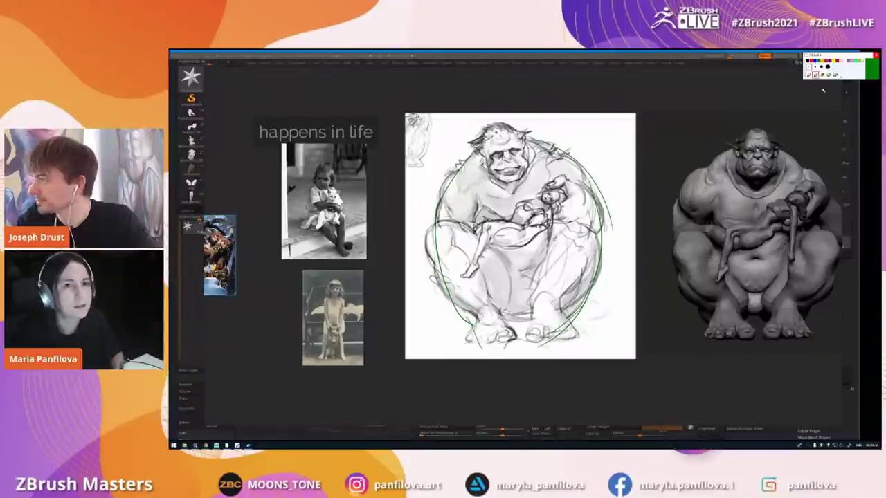
left_click(836, 75)
left_click(809, 75)
- Trace the oval big shape around the first grey ogre sculpt in orange and clear the marks
mouse_move(526, 236)
middle_mouse_down()
mouse_move(392, 252)
mouse_move(315, 238)
middle_mouse_up()
left_click(815, 74)
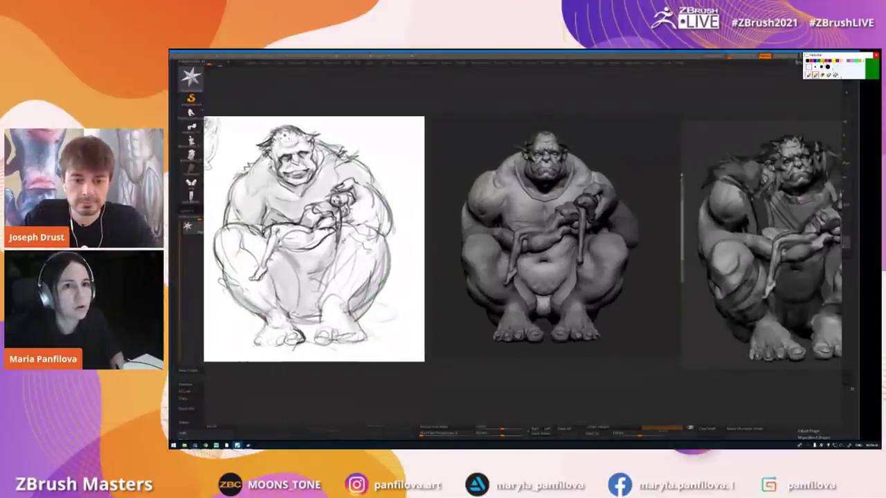
left_click(825, 60)
mouse_move(590, 166)
left_mouse_down()
mouse_move(627, 272)
mouse_move(578, 322)
left_mouse_up()
mouse_move(488, 195)
left_mouse_down()
mouse_move(471, 256)
mouse_move(500, 320)
left_mouse_up()
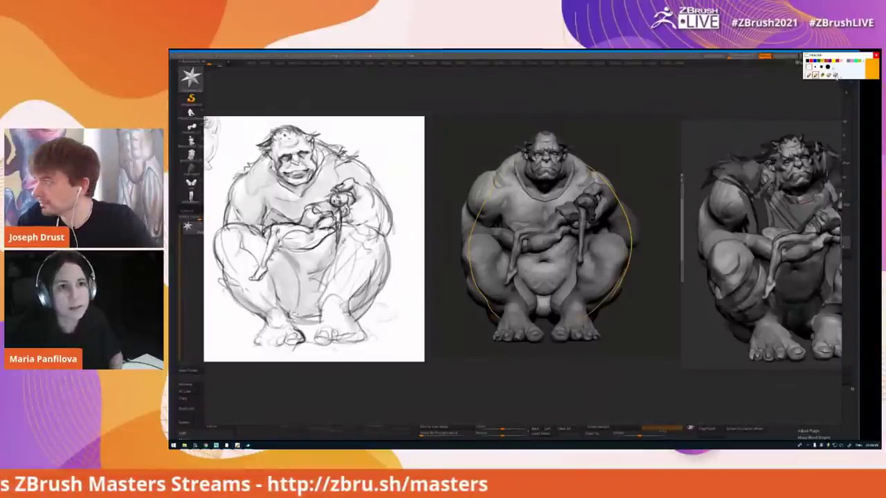
key("Right")
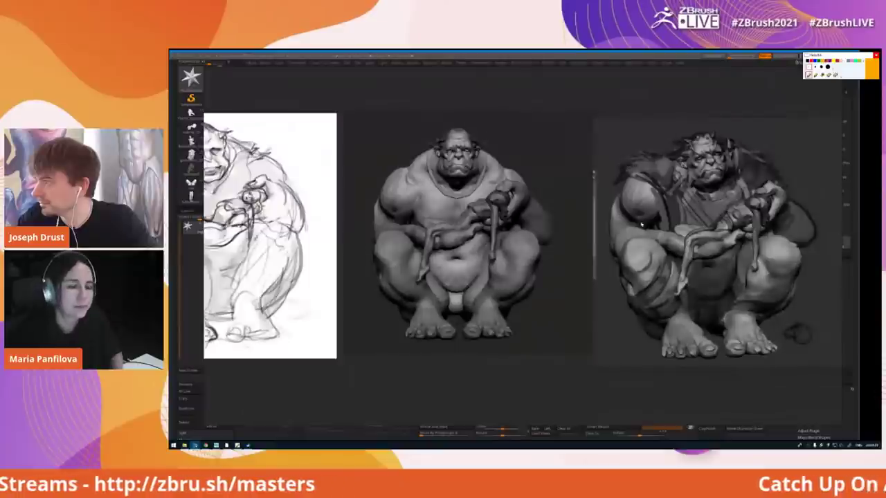
- Outline the boxier overall shape of the clothed ogre sculpt in orange, clear the marks and leave pen mode
key("Right")
middle_click_drag(652, 244, 611, 242)
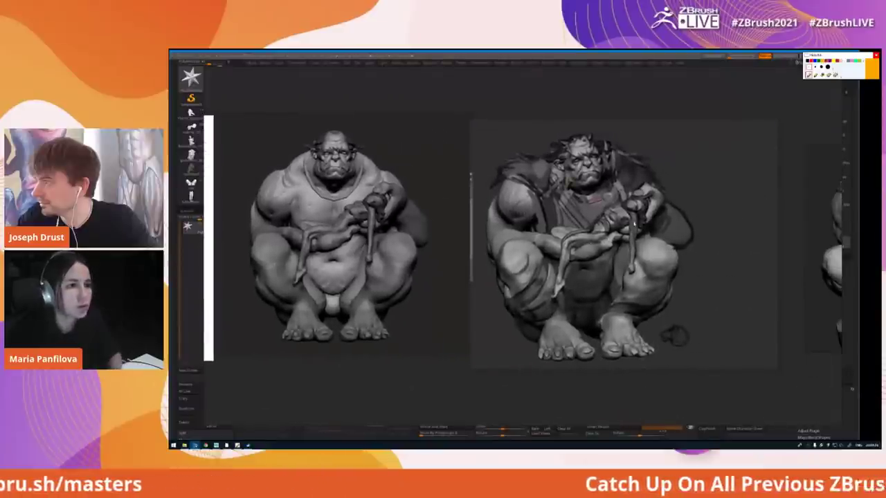
left_click(816, 74)
mouse_move(643, 148)
left_mouse_down()
mouse_move(512, 165)
mouse_move(496, 233)
mouse_move(520, 328)
left_mouse_up()
mouse_move(650, 161)
left_mouse_down()
mouse_move(656, 338)
mouse_move(553, 358)
left_mouse_up()
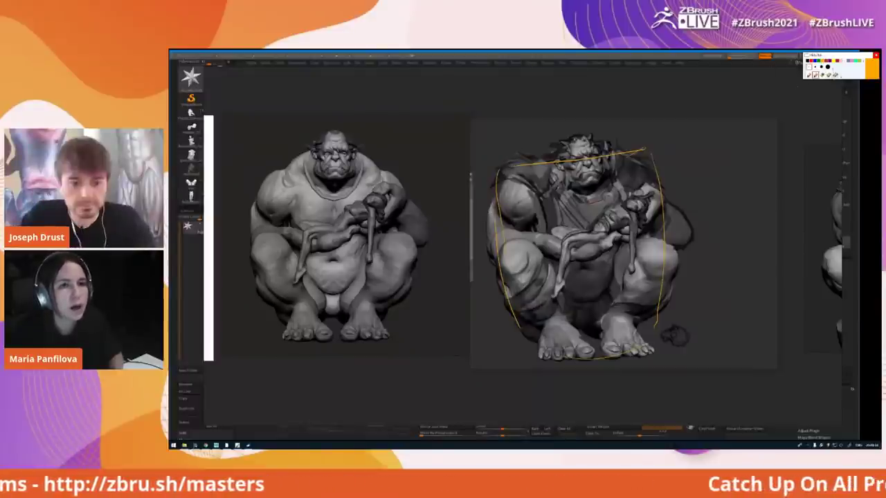
left_click(836, 76)
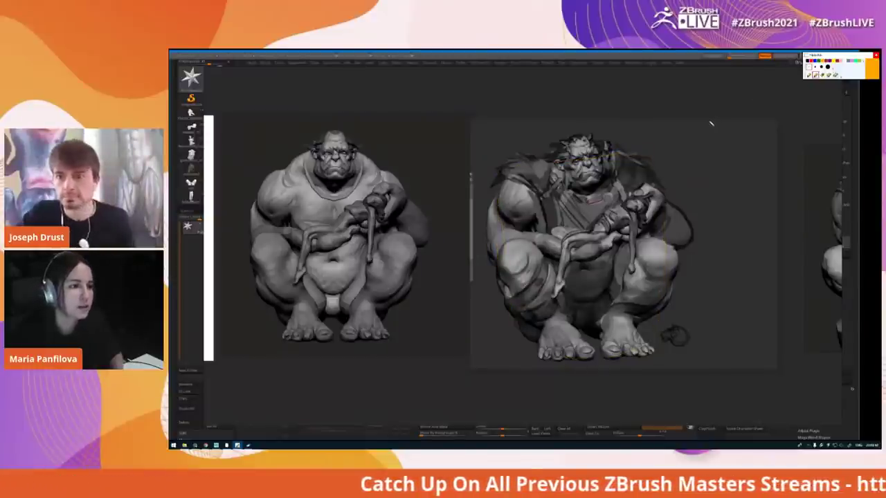
left_click(809, 74)
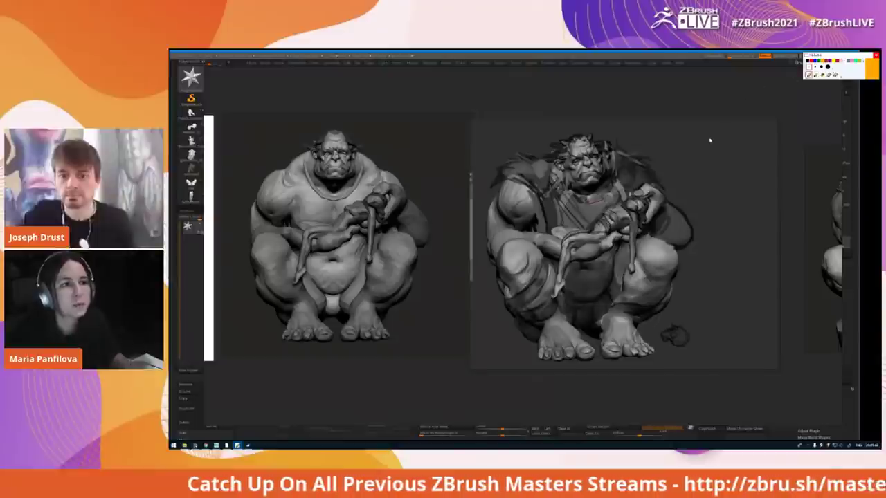
- Trace the woman's body and limbs in the clothed ogre's arms in orange, clear the marks and leave pen mode
middle_click_drag(709, 137, 677, 154)
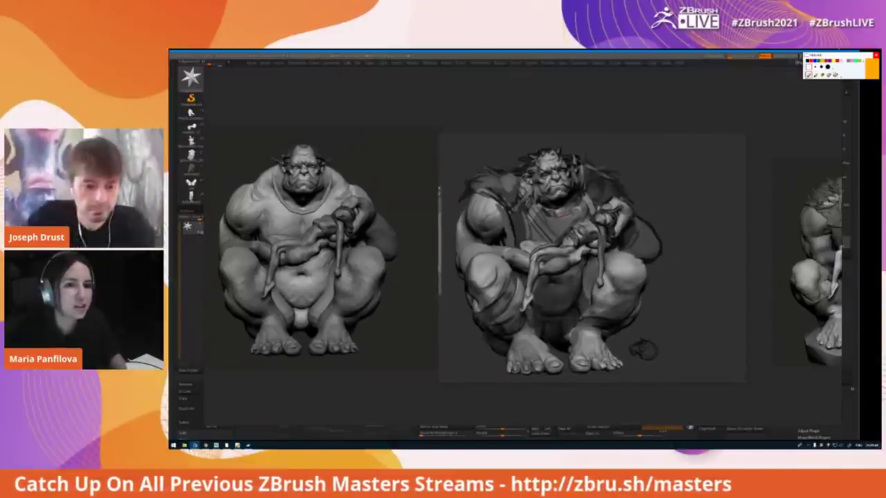
mouse_move(613, 206)
left_mouse_down()
mouse_move(557, 247)
mouse_move(523, 310)
left_mouse_up()
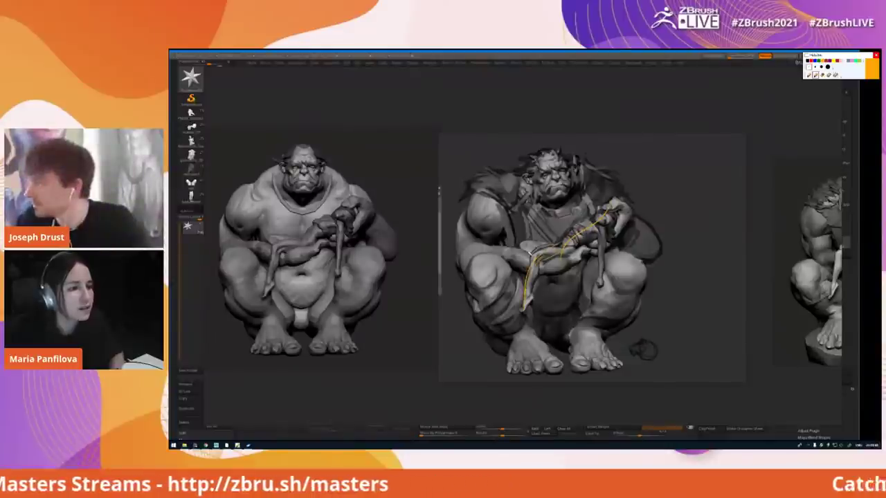
mouse_move(526, 241)
left_mouse_down()
mouse_move(554, 245)
mouse_move(613, 220)
left_mouse_up()
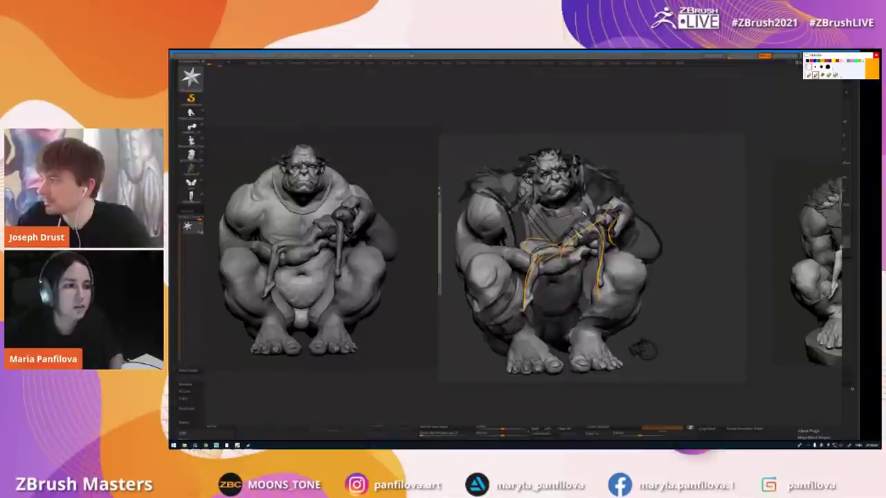
left_click(839, 75)
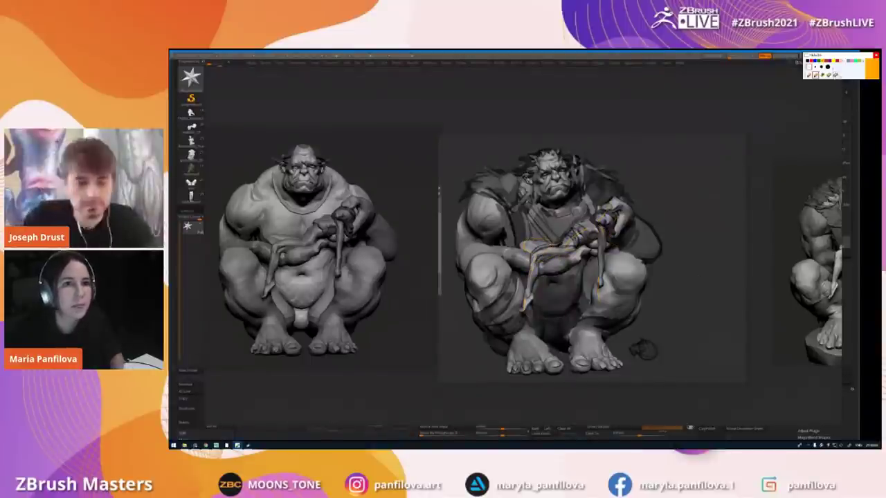
left_click(808, 75)
- Switch from the reference board to ZBrush, load the detailed giant sculpt with fur shoulders and fit the whole figure in view
middle_click_drag(698, 191, 530, 201)
mouse_move(658, 263)
middle_mouse_down()
mouse_move(564, 257)
mouse_move(507, 265)
middle_mouse_up()
key("alt+Tab")
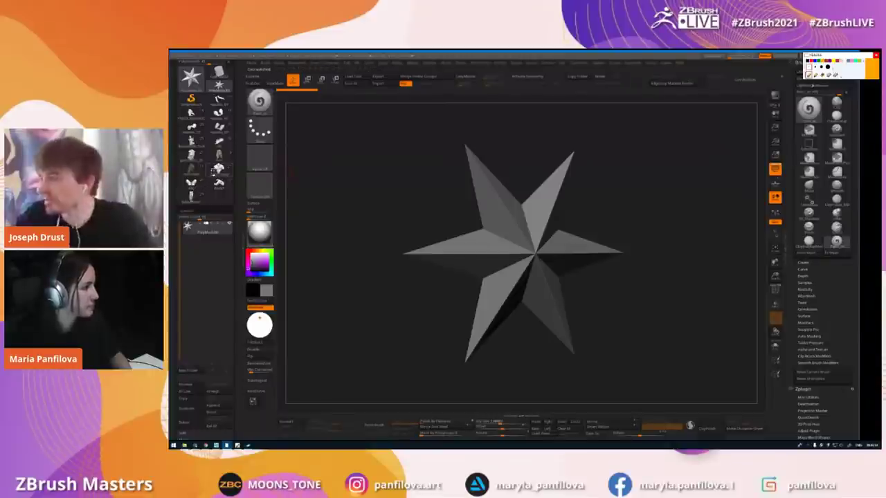
left_click(218, 169)
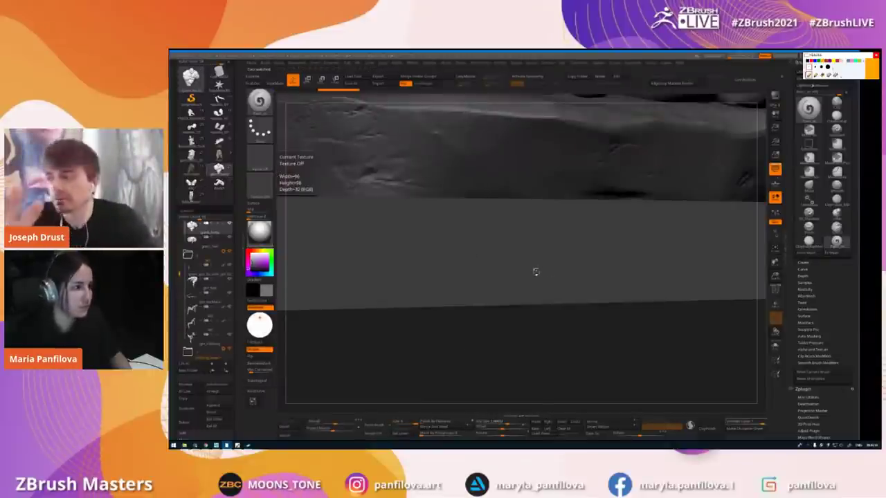
key("f")
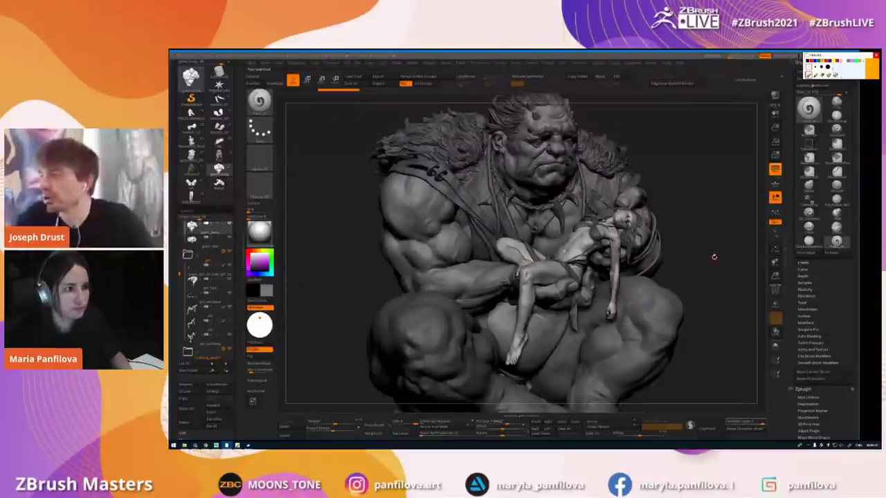
mouse_move(712, 257)
right_mouse_down("ctrl")
mouse_move(694, 256)
mouse_move(706, 256)
right_mouse_up("ctrl")
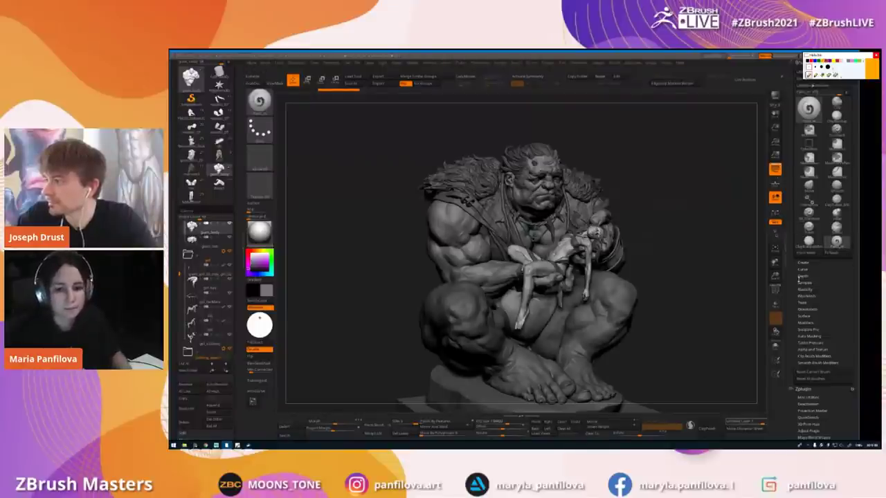
left_click_drag(701, 193, 696, 194)
- Load the early unclothed ogre sculpt and the clothed ogre on the rock base, viewing each from the front
mouse_move(197, 186)
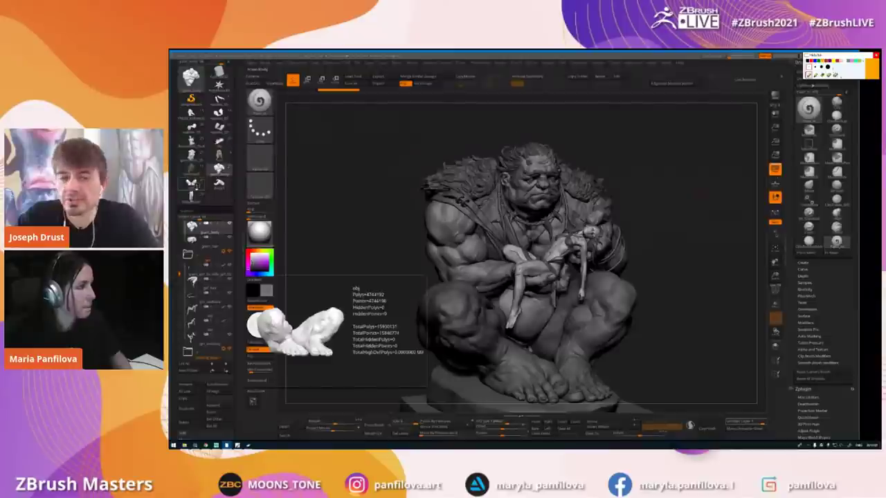
left_click(196, 184)
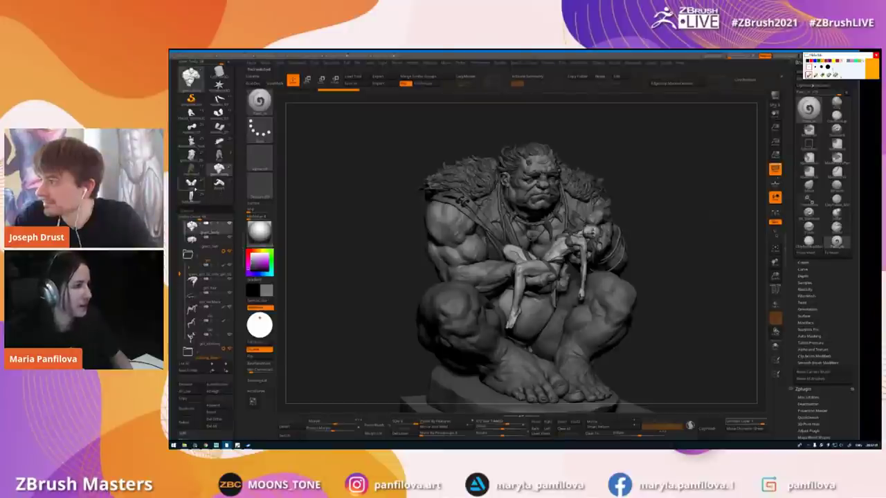
left_click(218, 184)
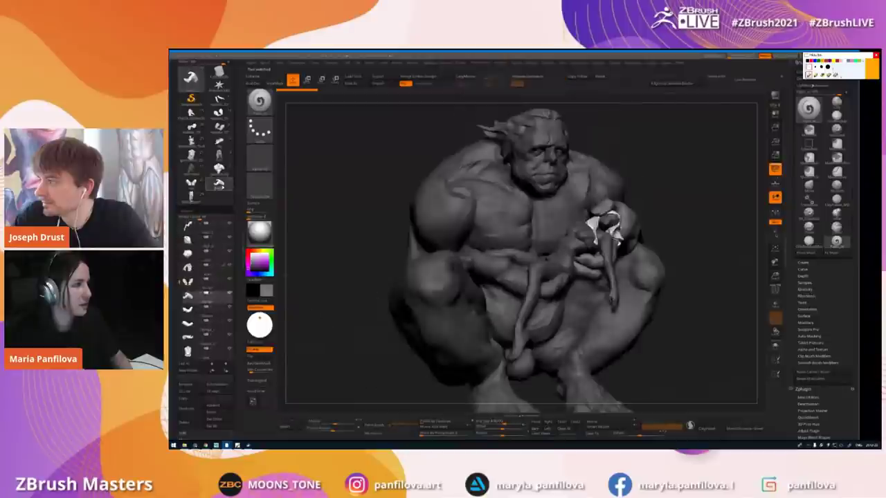
mouse_move(647, 184)
left_mouse_down("shift")
mouse_move(686, 180)
mouse_move(694, 222)
mouse_move(680, 219)
left_mouse_up("shift")
left_click_drag(687, 284, 667, 215)
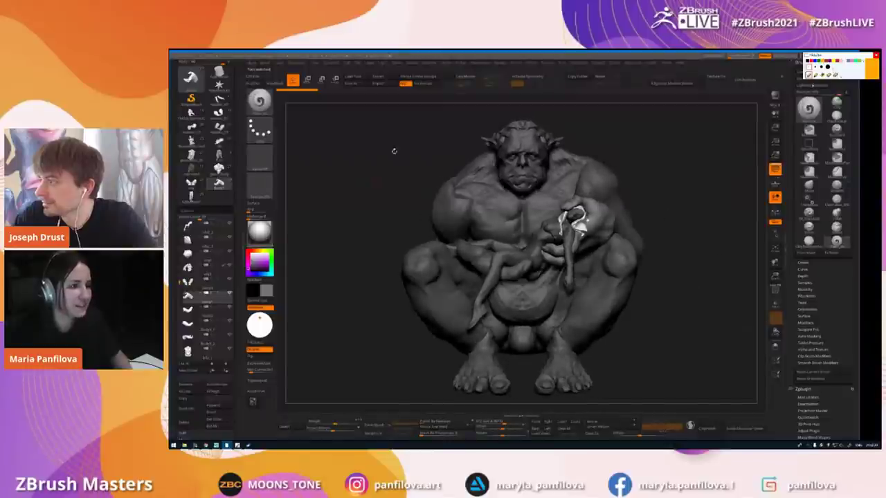
left_click_drag(694, 358, 683, 359, "alt")
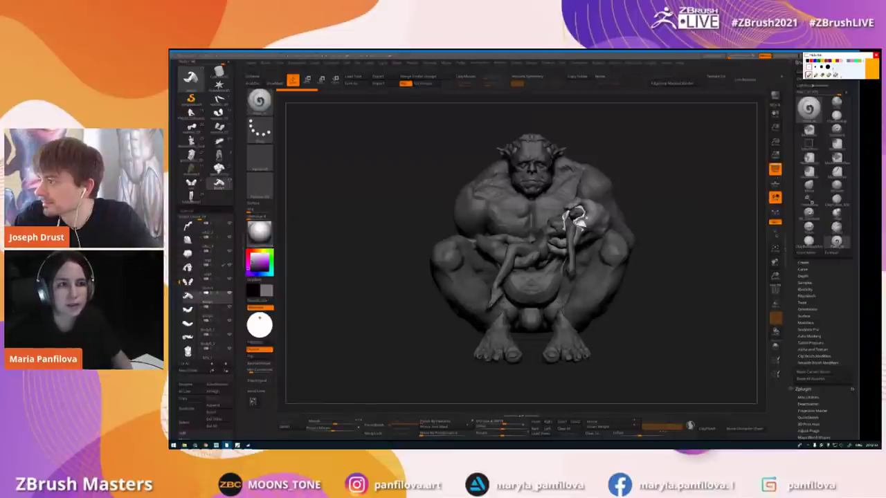
left_click(192, 186)
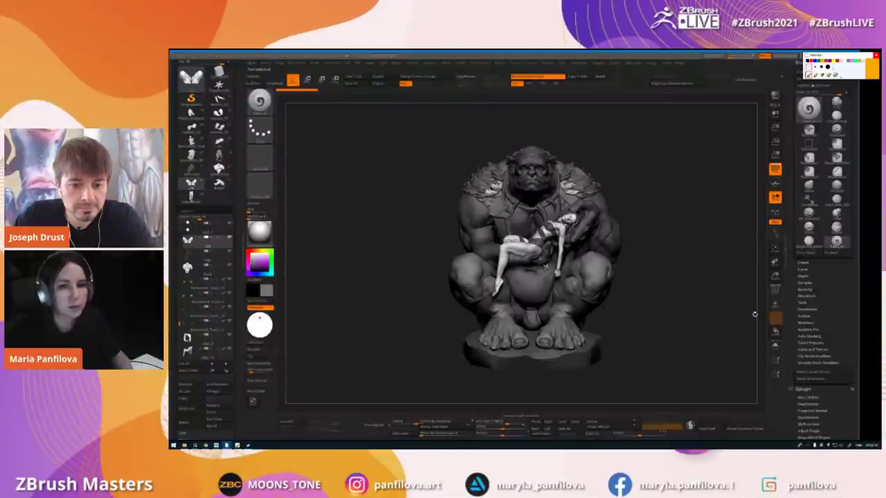
mouse_move(702, 276)
left_mouse_down()
mouse_move(684, 332)
mouse_move(694, 319)
left_mouse_up()
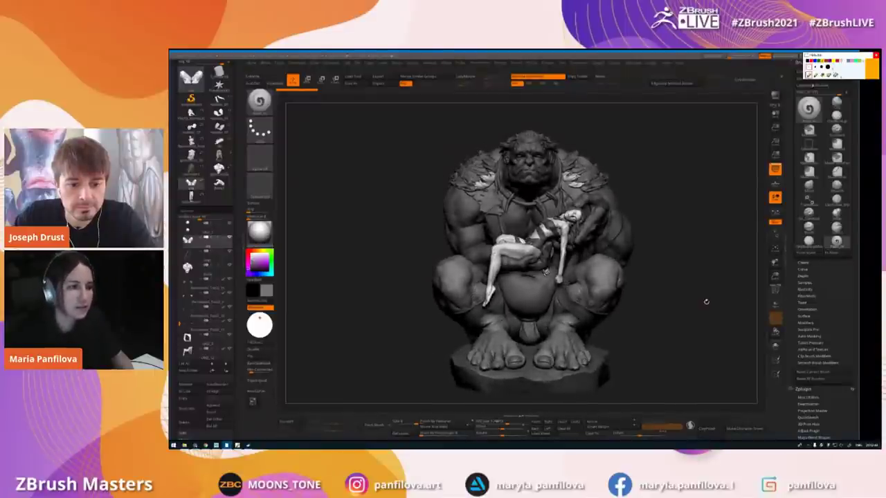
- Switch to the reference board and show the seated ogre sketch beside the first grey sculpt
key("alt+Tab")
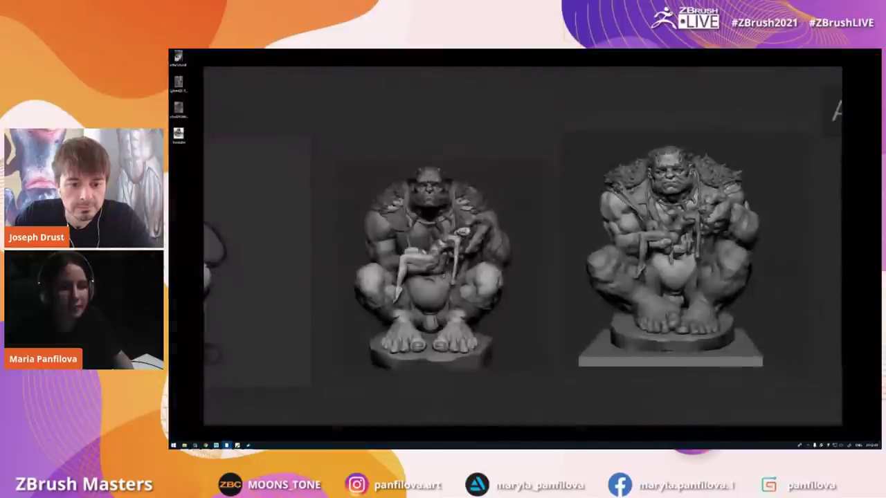
scroll(474, 168, "down", 5)
middle_click_drag(475, 197, 574, 249)
middle_click_drag(513, 244, 645, 265)
scroll(413, 278, "up", 5)
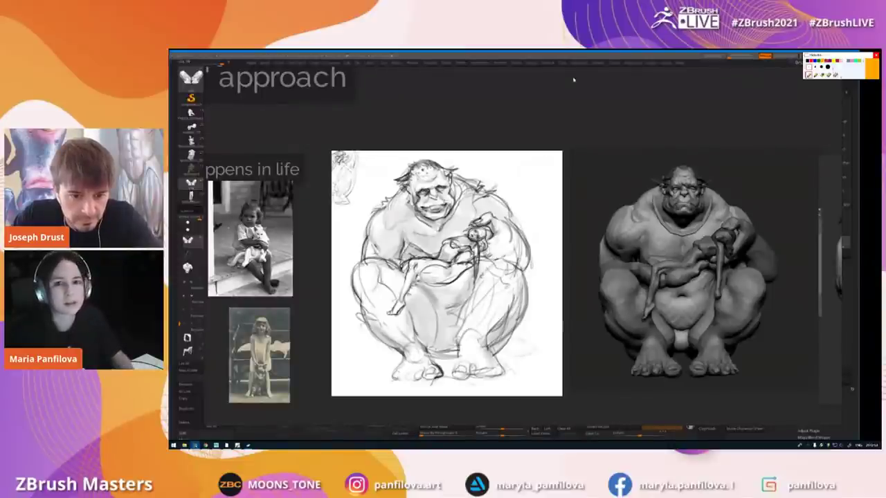
- Return to ZBrush, isolate the ogre's legs for inspection, restore the other parts and examine the leg from the side
key("alt+Tab")
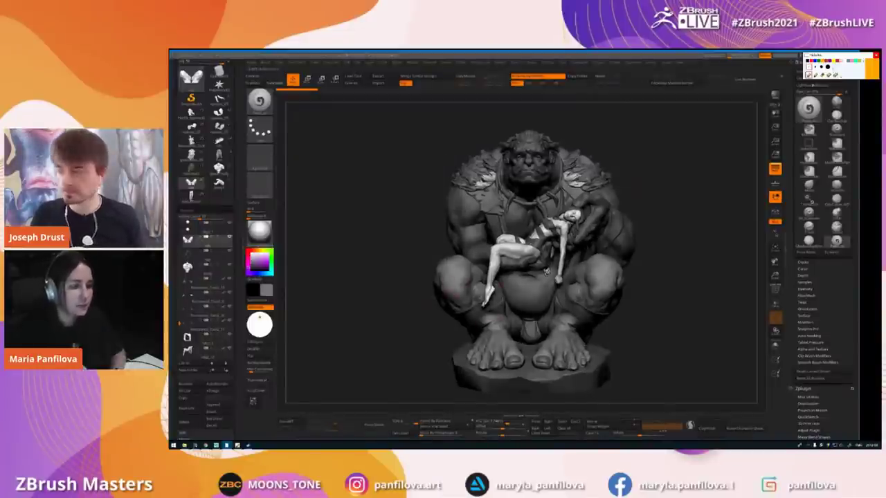
key("alt+s")
key("space")
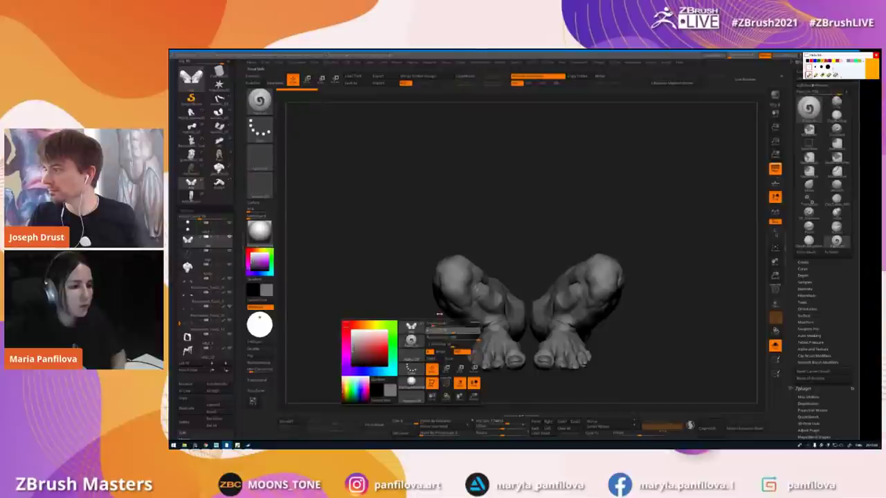
right_click_drag(438, 288, 407, 269, "alt")
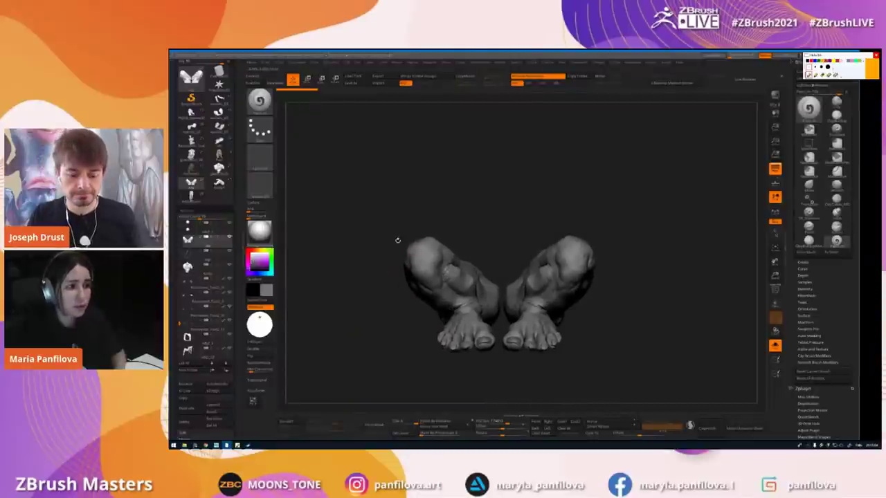
key("alt+s")
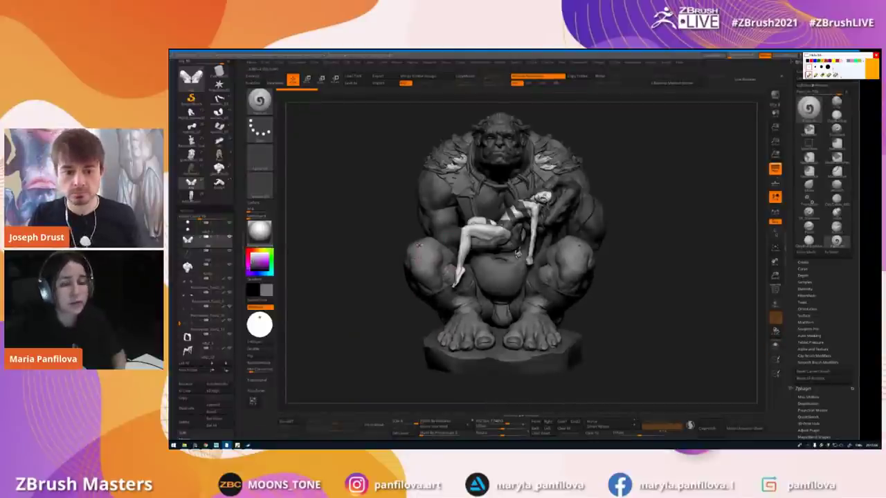
left_click(413, 297, "ctrl+shift")
mouse_move(413, 297)
right_mouse_down()
mouse_move(581, 289)
mouse_move(582, 335)
right_mouse_up()
key("alt+s")
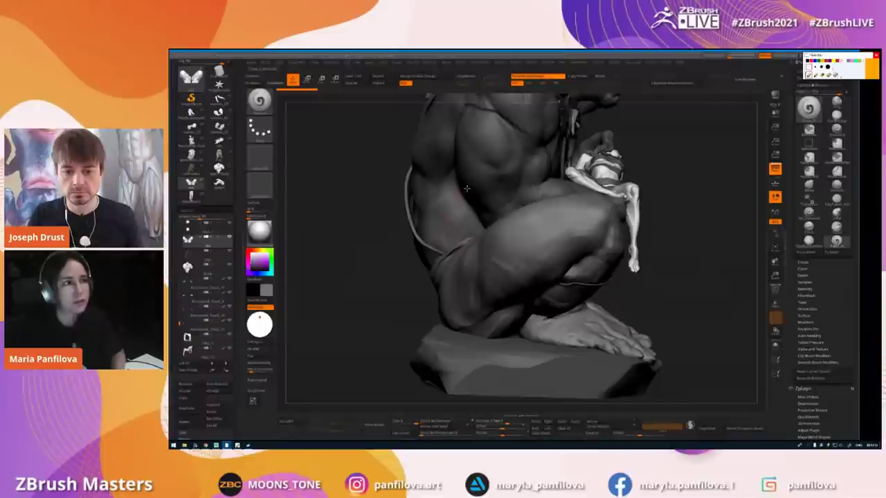
- Select the ogre's body, isolate it to examine the torso and arms, and show all parts again
mouse_move(467, 184)
right_mouse_down("alt")
mouse_move(453, 214)
mouse_move(408, 220)
right_mouse_up("alt")
left_click(459, 213, "alt")
right_click_drag(526, 225, 414, 235, "alt")
key("alt+s")
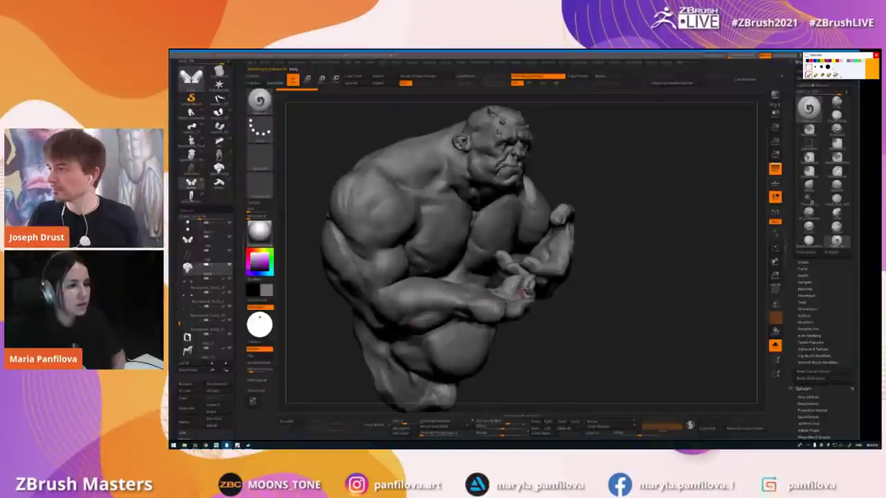
right_click_drag(528, 281, 503, 285)
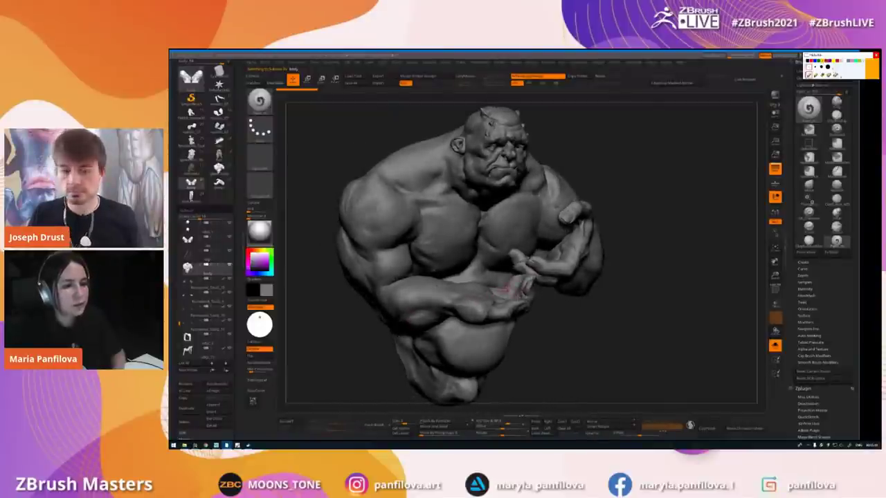
left_click_drag(491, 301, 523, 226)
key("shift+s")
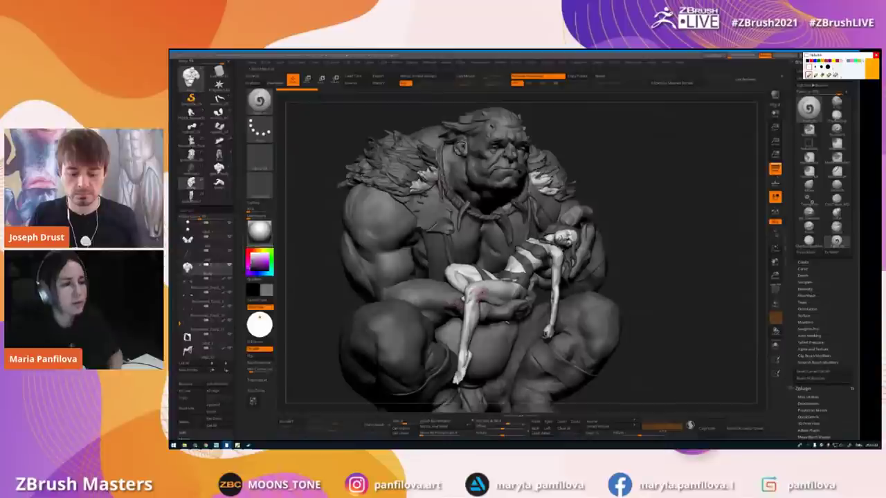
- Compare the woman's figure in the early unclothed ogre sculpt with the one in the clothed ogre version
left_click(218, 183)
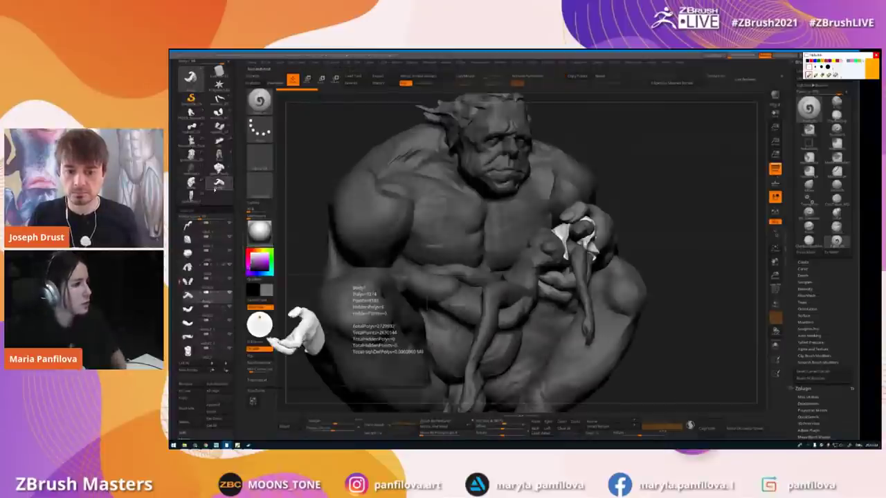
left_click(508, 288, "alt")
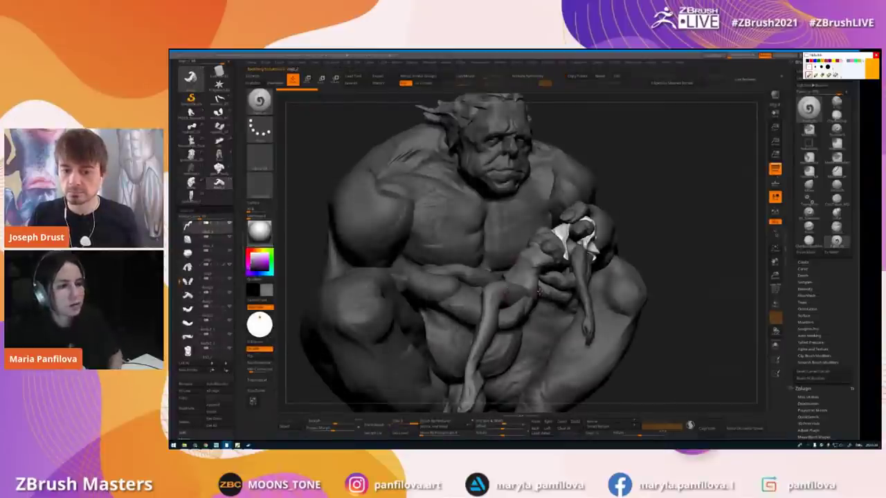
mouse_move(491, 290)
right_mouse_down("alt")
mouse_move(473, 263)
mouse_move(498, 227)
mouse_move(495, 236)
mouse_move(578, 208)
mouse_move(521, 268)
mouse_move(517, 334)
mouse_move(515, 231)
right_mouse_up("alt")
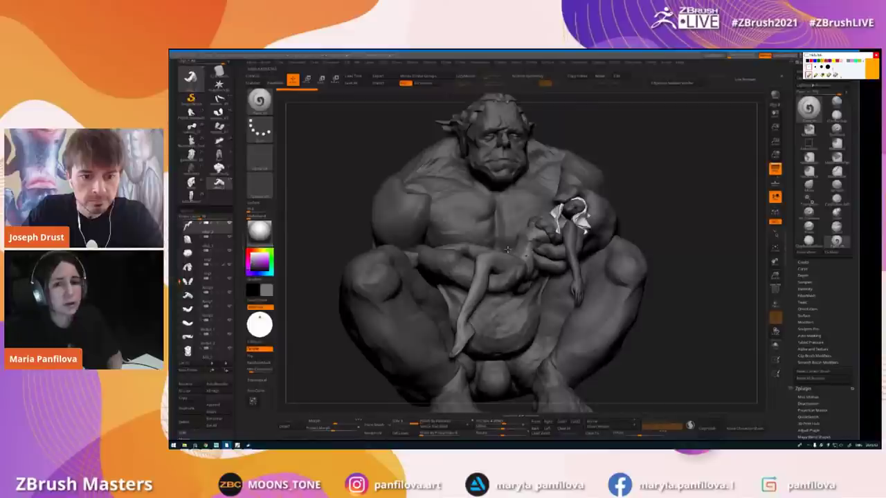
left_click(191, 184)
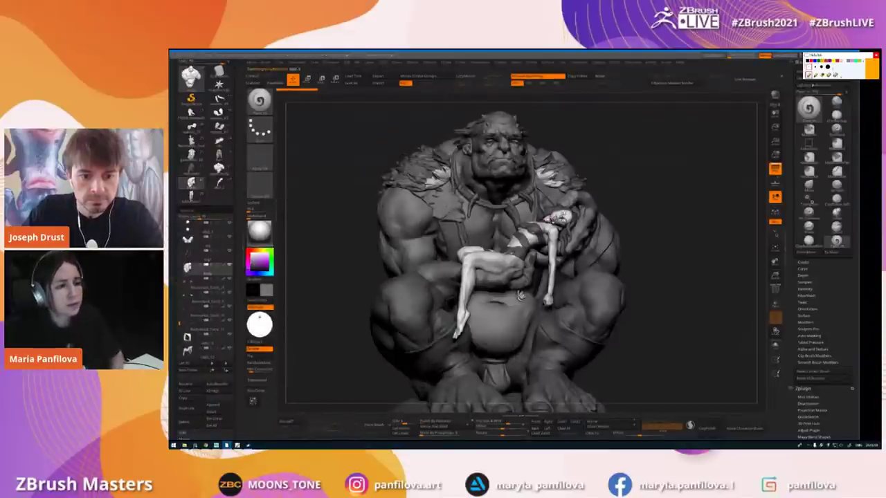
- Isolate the clothed ogre's body, examine its face up close, and bring back all other parts
left_click(547, 220, "alt")
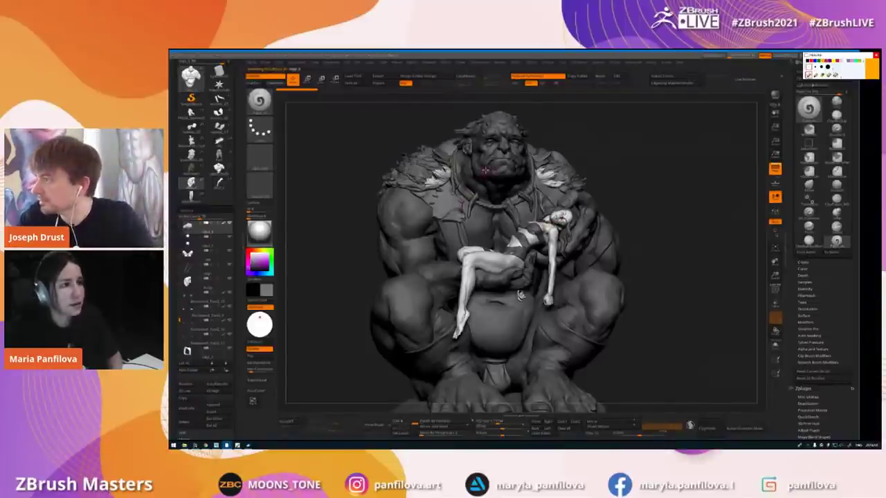
left_click(480, 277, "alt")
key("shift+s")
right_click_drag(479, 161, 491, 198, "alt")
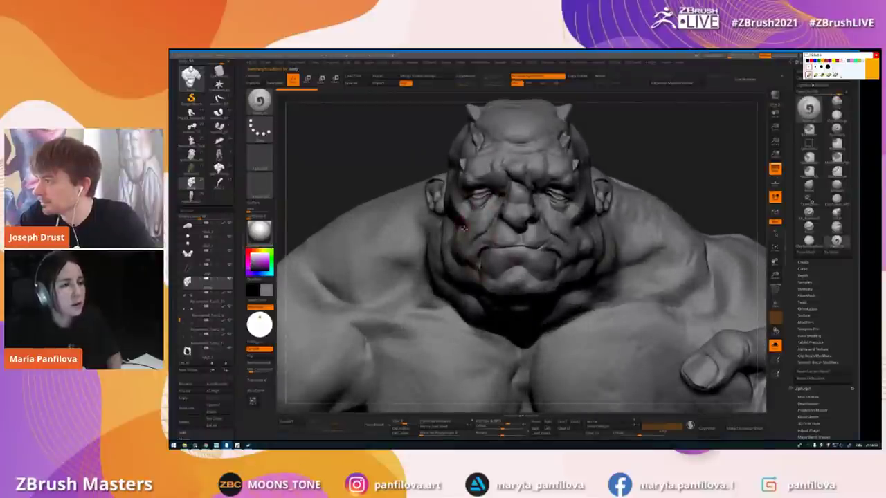
right_click_drag(468, 228, 475, 229, "ctrl")
right_click_drag(513, 349, 496, 272, "ctrl")
key("shift+s")
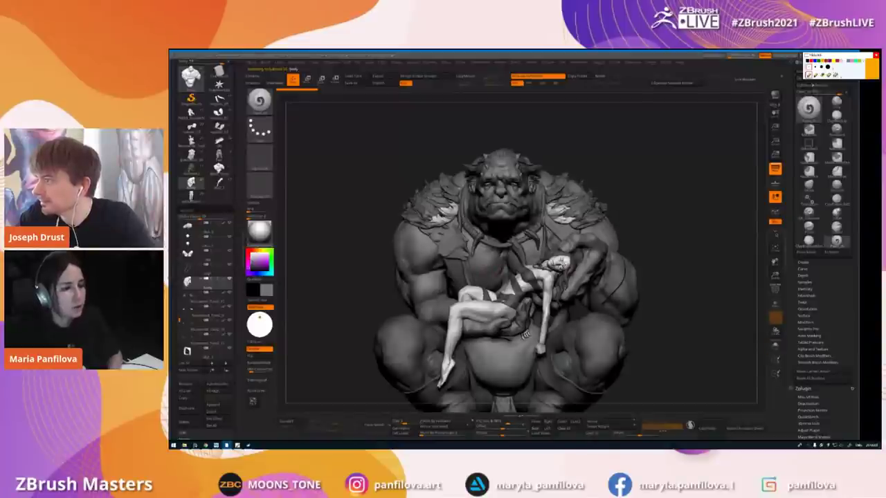
- Select the woman's head, turn on its polyframe, and isolate it in a side view
left_click(565, 264, "alt")
key("shift+f")
right_click_drag(558, 275, 487, 263)
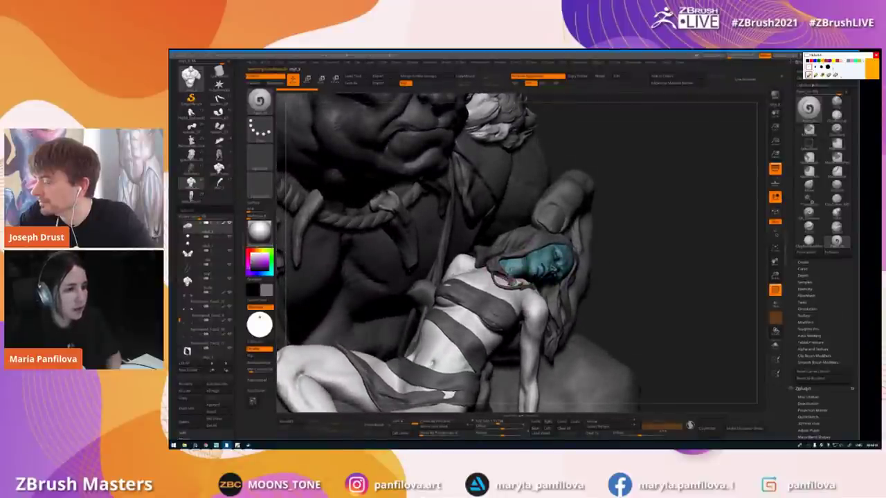
right_click_drag(499, 275, 505, 238)
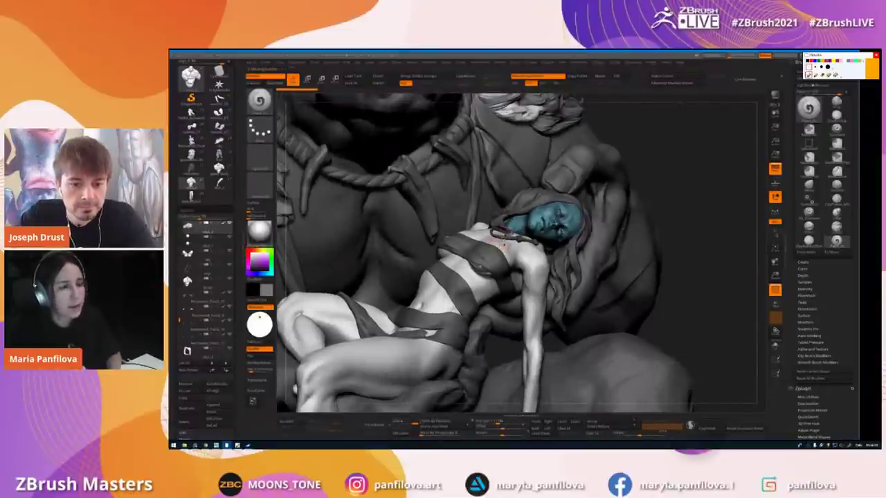
key("shift+s")
mouse_move(515, 214)
right_mouse_down()
mouse_move(483, 221)
mouse_move(494, 263)
mouse_move(480, 233)
right_mouse_up()
- Choose the lasso selection brush and hide the back of the woman's head and her neck, then turn the face to the front
key("ctrl+shift")
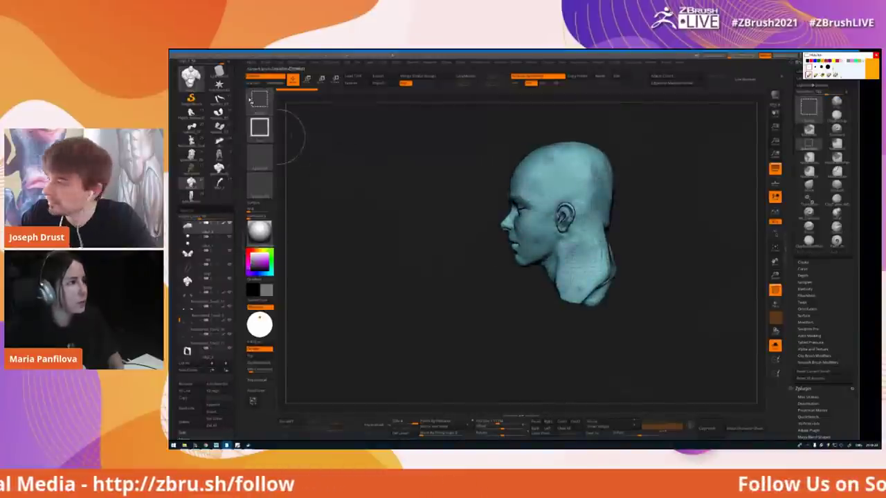
left_click(251, 100, "ctrl+shift")
left_click(434, 128, "ctrl+shift")
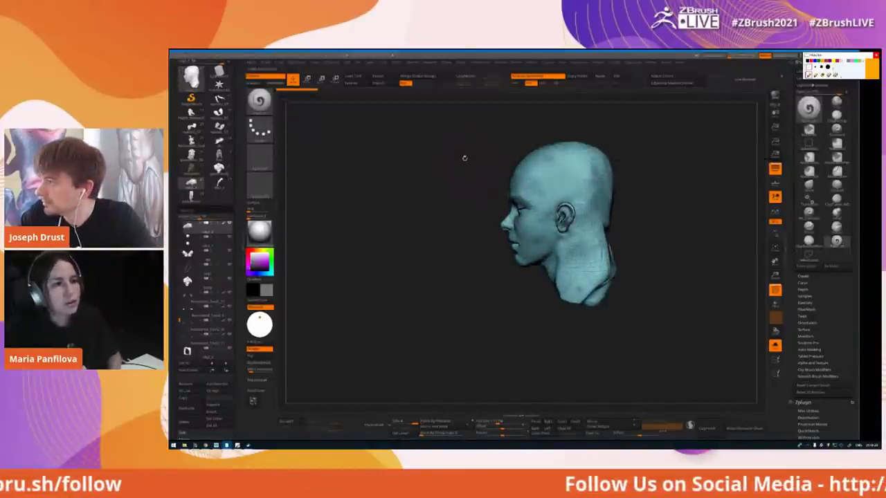
mouse_move(475, 165)
left_mouse_down("ctrl+shift")
mouse_move(519, 280)
mouse_move(559, 207)
mouse_move(525, 136)
left_mouse_up("ctrl+shift")
right_click_drag(492, 223, 554, 228)
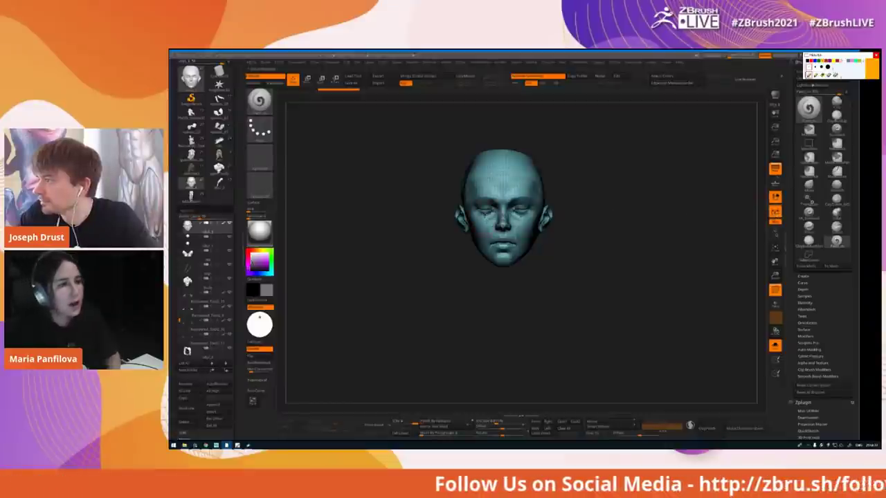
- Turn off the polyframe and examine the partially hidden face from the side and front
key("shift+f")
right_click_drag(484, 220, 551, 169)
right_click_drag(495, 248, 430, 198)
mouse_move(483, 222)
right_mouse_down()
mouse_move(467, 269)
mouse_move(483, 249)
mouse_move(473, 249)
mouse_move(526, 208)
mouse_move(484, 232)
mouse_move(534, 229)
mouse_move(513, 245)
right_mouse_up()
key("alt+s")
key("alt+s")
left_click_drag(462, 267, 565, 209)
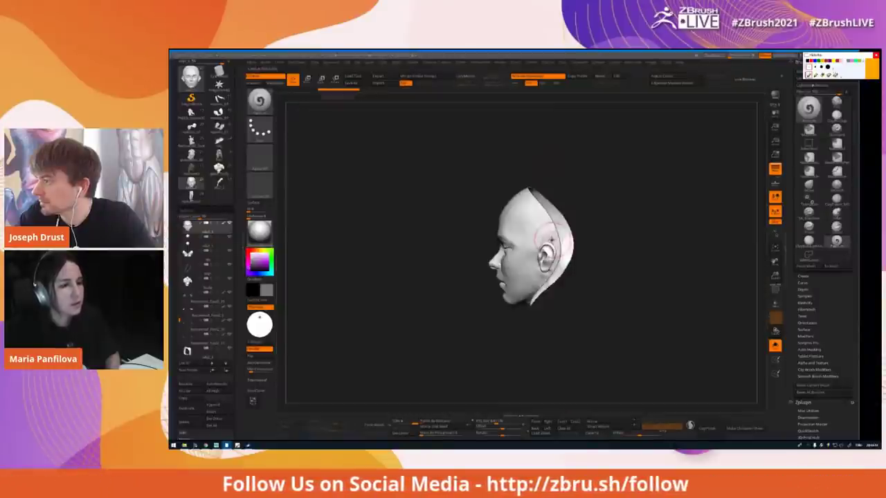
right_click_drag(540, 243, 573, 246)
left_click_drag(573, 245, 565, 248)
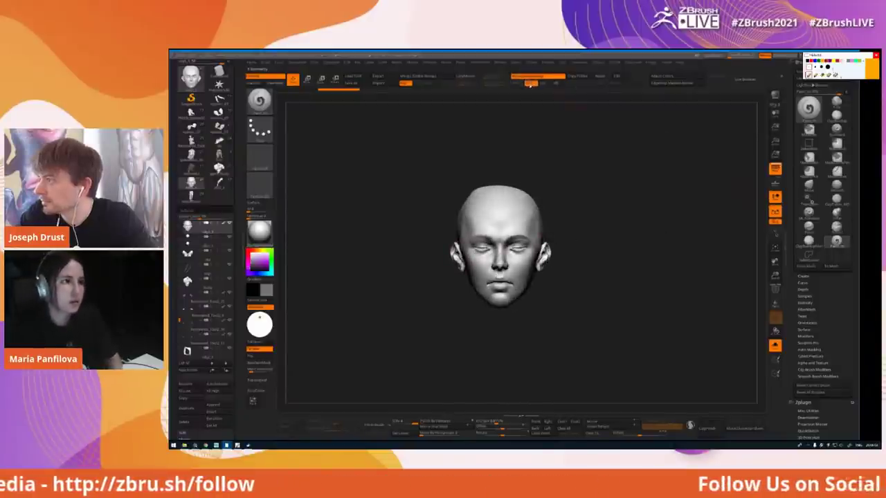
- Leave the isolated head, bring back all other parts, and view the clothed ogre with the woman from the front
key("ctrl+shift+s")
key("f")
key("ctrl+shift+s")
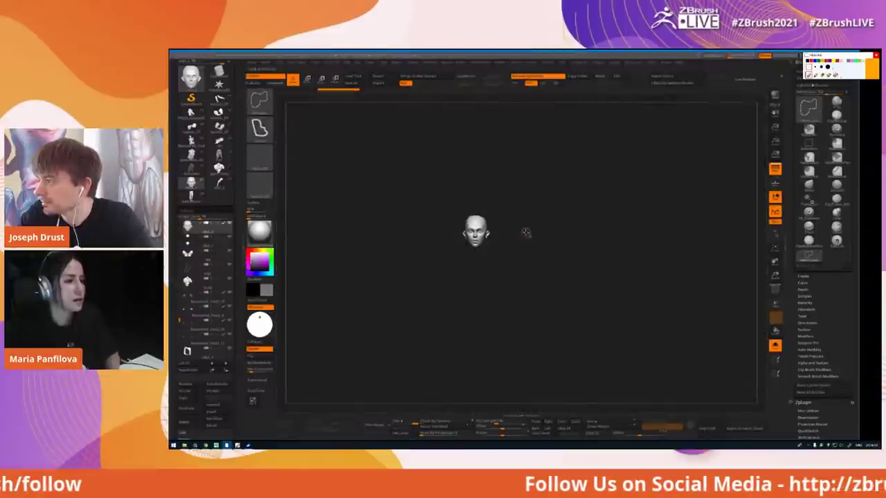
key("ctrl+shift+s")
mouse_move(524, 251)
left_mouse_down()
mouse_move(518, 233)
mouse_move(478, 229)
left_mouse_up()
right_click_drag(394, 270, 487, 255, "alt")
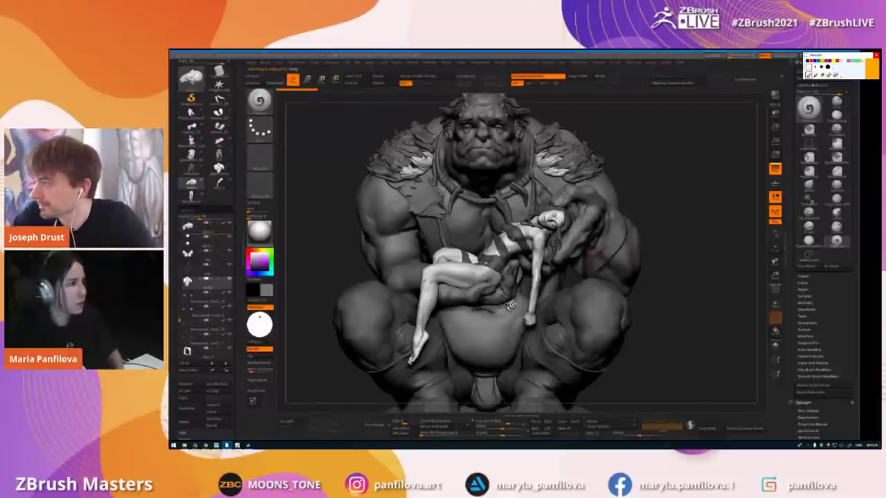
- Load the early unclothed ogre sculpt, select the forearm with the hand, and isolate it with polyframe on to inspect its polygroups
left_click(191, 198)
left_click(219, 186)
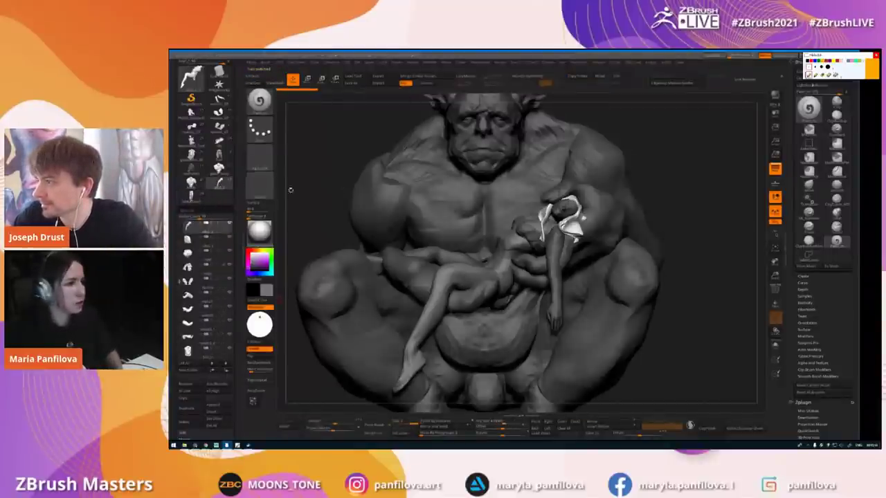
left_click(618, 215, "alt")
key("shift+f")
left_click_drag(696, 277, 544, 265)
key("alt+s")
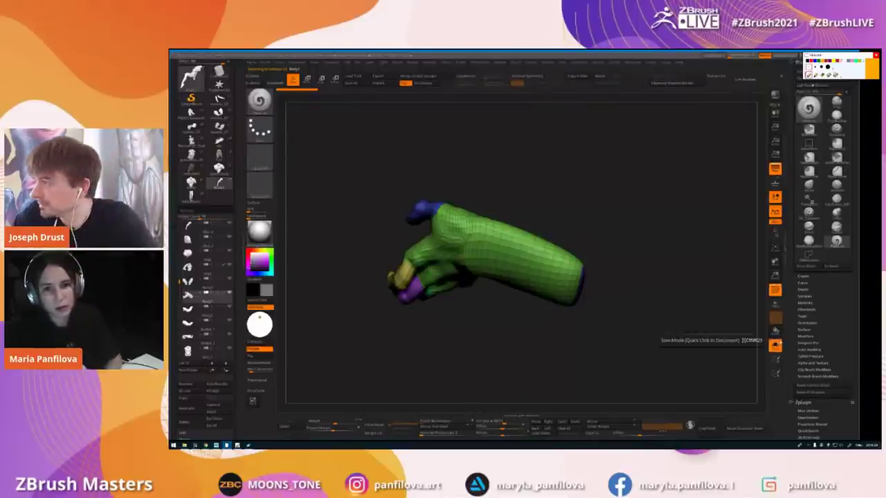
key("alt+s")
key("alt+s")
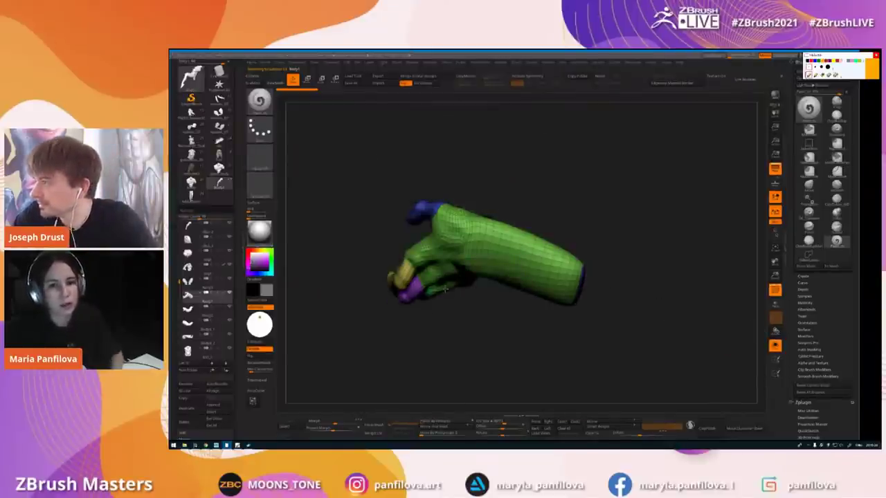
- Show all parts of the ogre again, select the upper arm beside the woman's head, and view the whole figure
key("alt+s")
left_click_drag(605, 289, 550, 208)
left_click(546, 213, "alt")
right_click_drag(546, 213, 526, 173, "ctrl")
right_click_drag(415, 221, 472, 245)
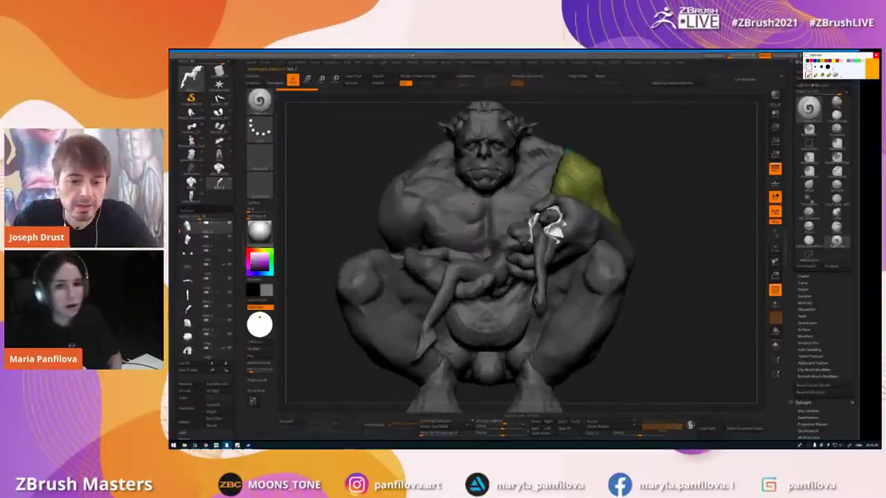
left_click(474, 147, "alt")
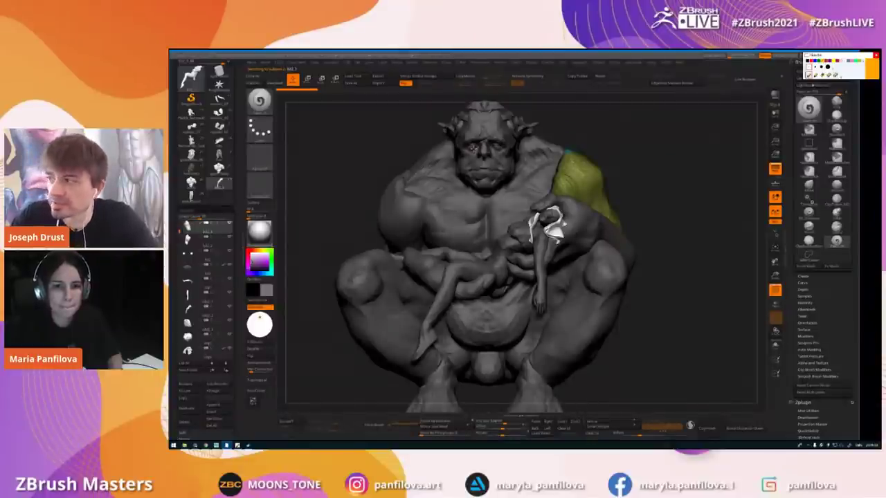
left_click_drag(462, 204, 475, 167, "alt")
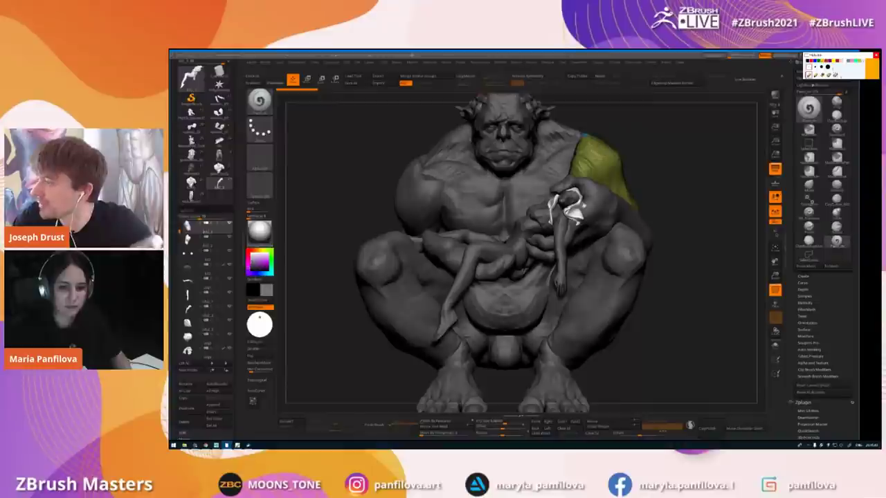
- Consult the ogre sketch and early render on the reference board, then return to the sculpt
key("b")
key("m")
key("v")
key("alt+Tab")
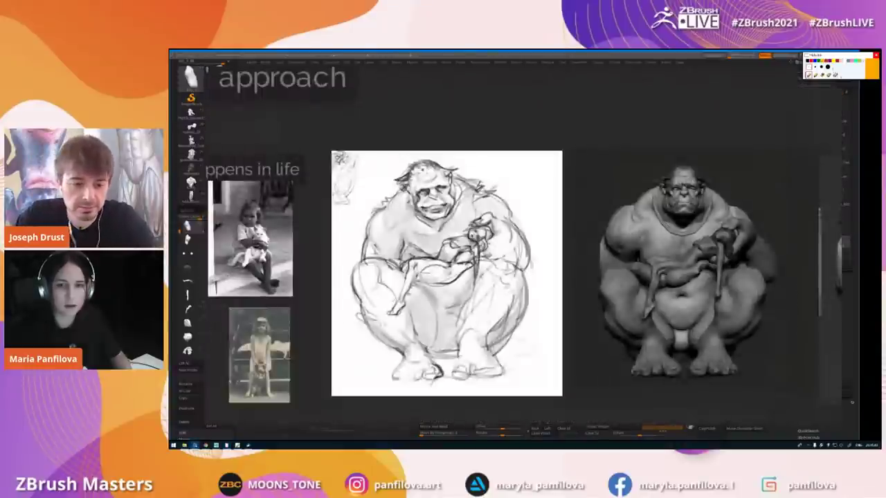
key("alt+Tab")
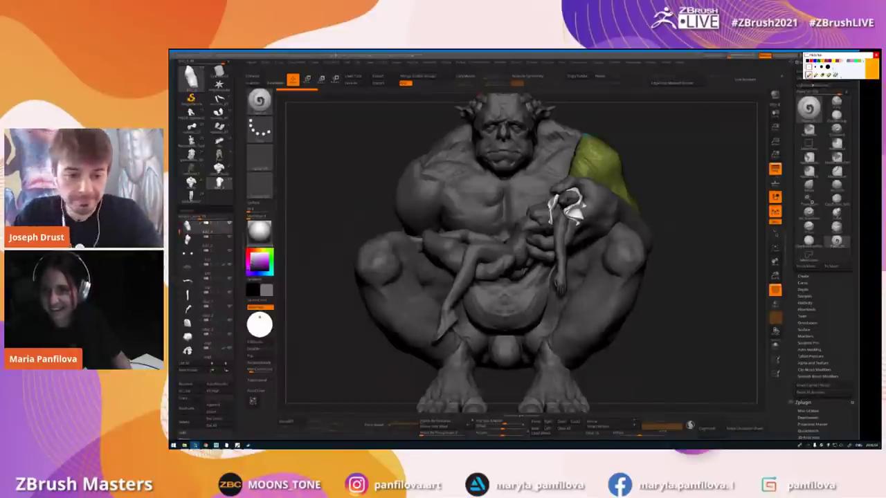
- Bring up the reference board, enlarge its window, and view the Anatomy learning section
right_click_drag(879, 346, 738, 350)
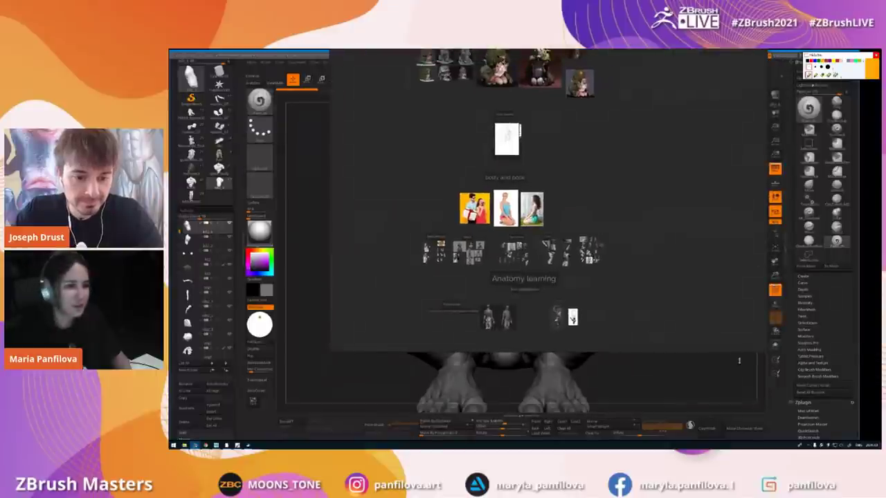
scroll(754, 349, "up", 2)
left_click_drag(765, 352, 819, 414)
middle_click_drag(482, 332, 612, 330)
scroll(552, 339, "up", 4)
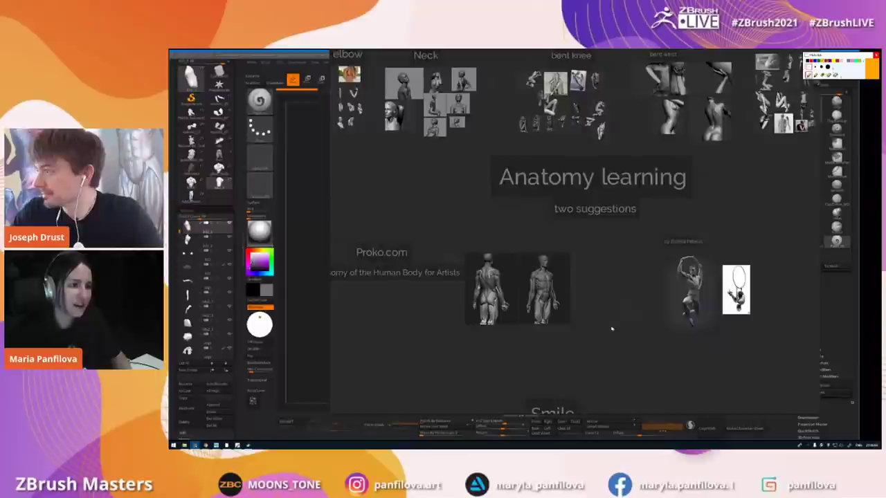
- Select the body-and-pose references with their anatomy detail groups and move them slightly up, away from the Anatomy learning heading
scroll(592, 306, "down", 5)
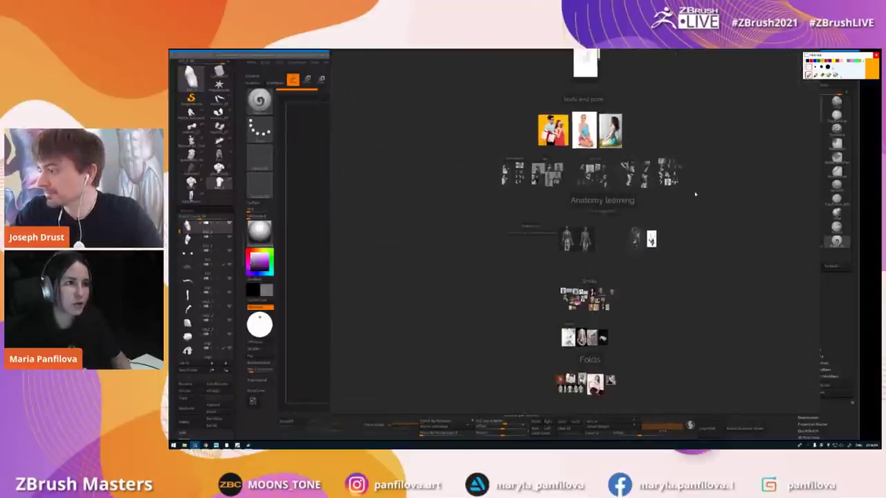
mouse_move(689, 307)
left_mouse_down()
mouse_move(465, 205)
mouse_move(508, 232)
left_mouse_up()
left_click(672, 286)
mouse_move(668, 297)
left_mouse_down()
mouse_move(451, 159)
mouse_move(451, 144)
left_mouse_up()
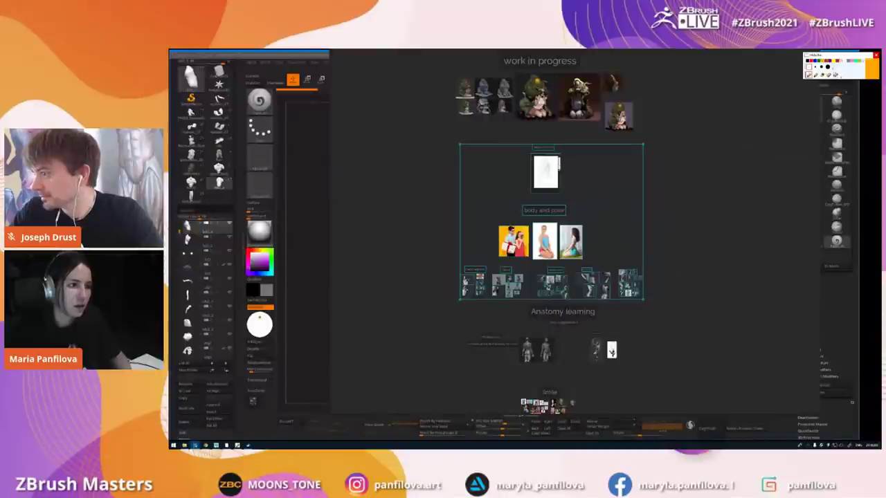
left_click_drag(595, 246, 598, 226)
left_click(617, 311)
middle_click_drag(622, 323, 623, 320)
scroll(622, 320, "up", 5)
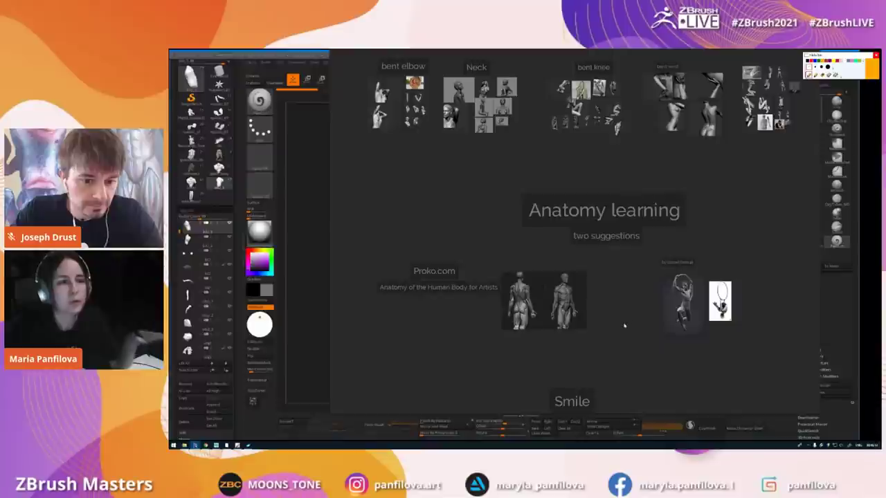
- Widen the reference board window and examine the two muscle figures next to the Proko.com suggestion
right_click_drag(605, 321, 579, 326)
left_click_drag(793, 288, 836, 286)
middle_click_drag(736, 277, 758, 281)
scroll(570, 306, "up", 2)
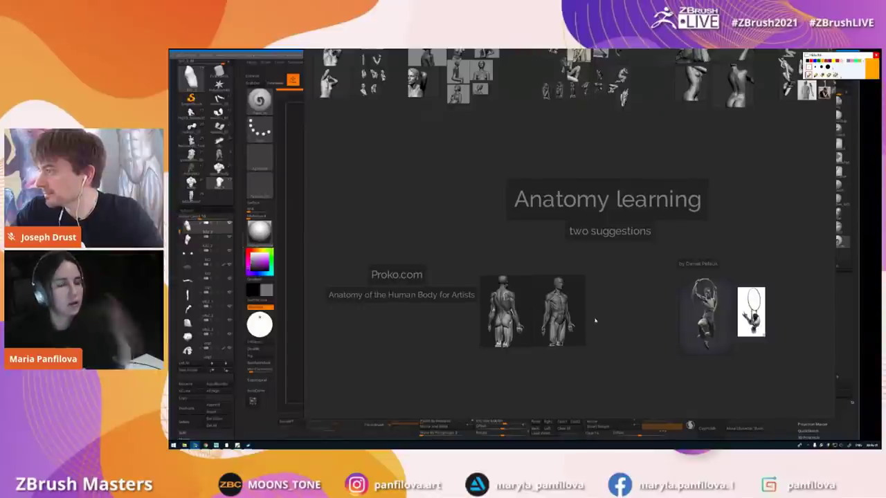
middle_click_drag(657, 314, 689, 310)
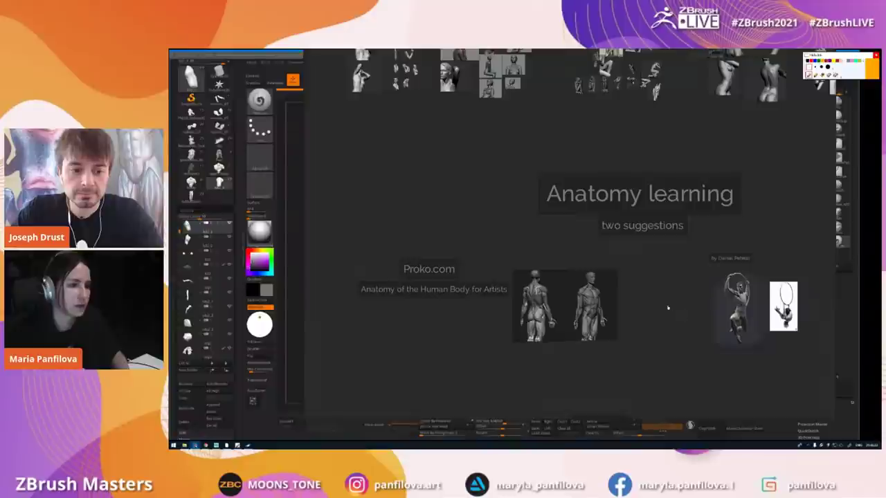
middle_click_drag(569, 311, 637, 311)
scroll(637, 311, "up", 2)
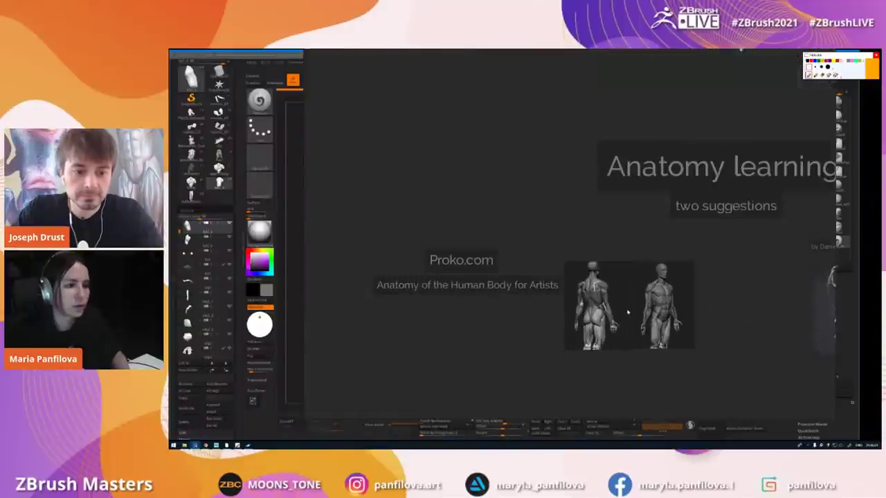
scroll(638, 320, "up", 3)
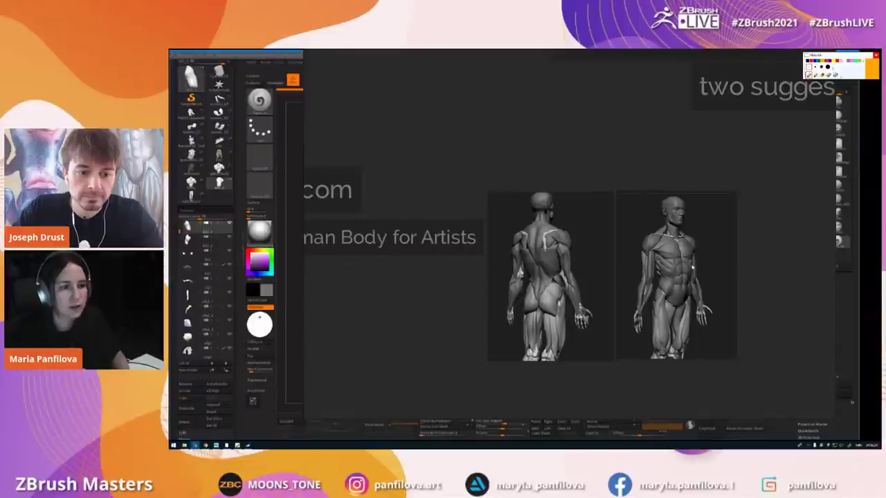
scroll(690, 266, "up", 2)
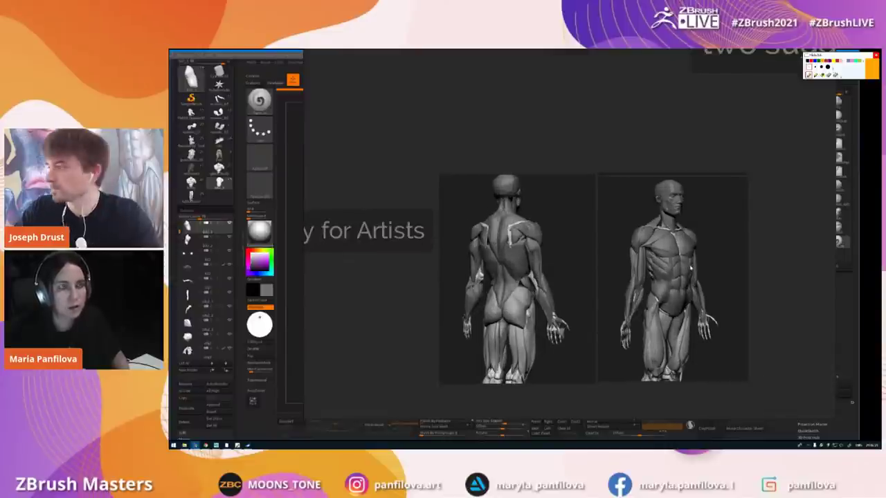
- Shift the front-view muscle figure slightly aside and raise the back-view figure above it on the board
left_click_drag(690, 266, 697, 268)
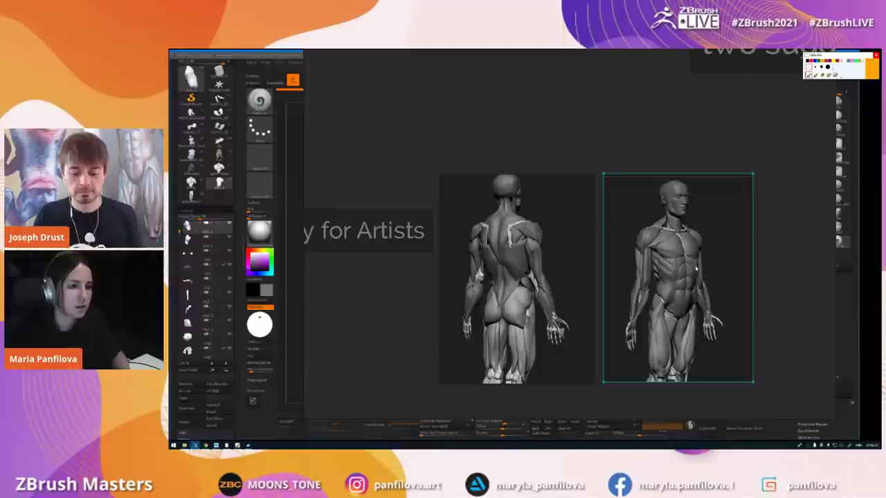
left_click_drag(577, 296, 580, 297)
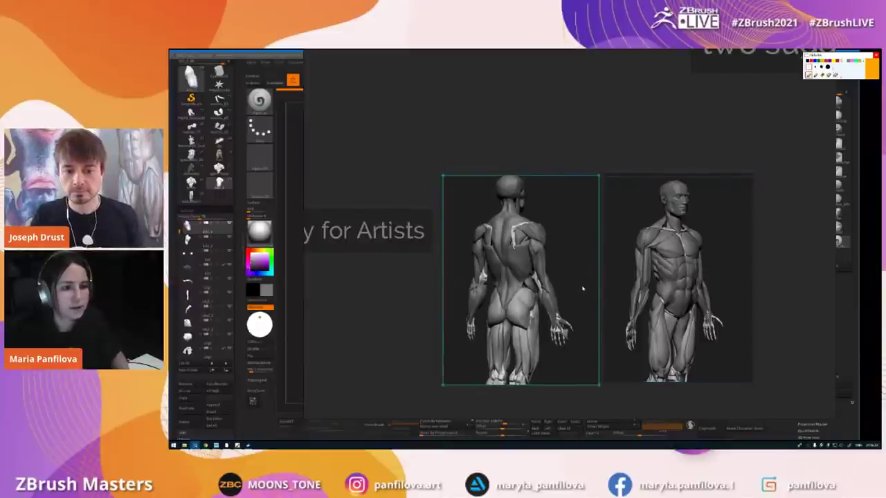
middle_click_drag(427, 280, 537, 301)
scroll(489, 291, "down", 3)
left_click_drag(605, 255, 607, 246)
middle_click_drag(490, 258, 532, 259)
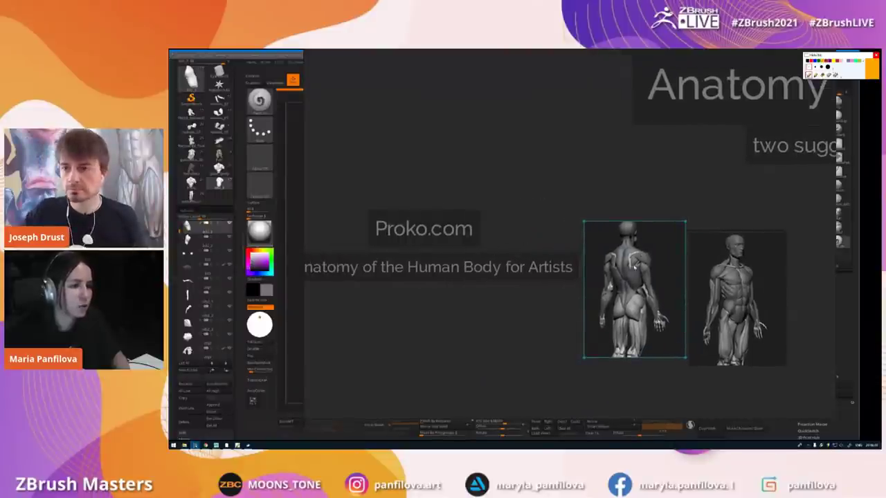
scroll(722, 288, "up", 2)
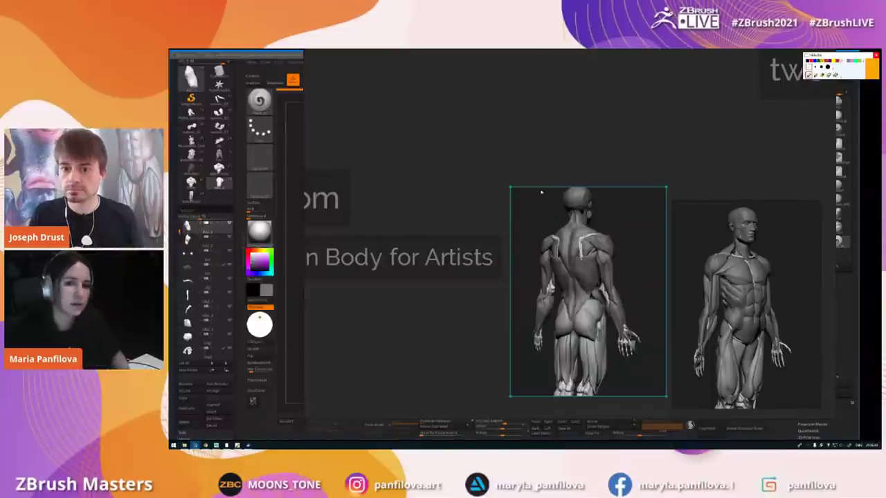
- Reposition the Proko.com label and nudge the 'Anatomy of the Human Body for Artists' caption up beneath it
scroll(540, 200, "down", 1)
middle_click_drag(540, 200, 641, 220)
middle_click_drag(493, 216, 563, 227)
left_click(526, 224)
left_click_drag(526, 226, 510, 220)
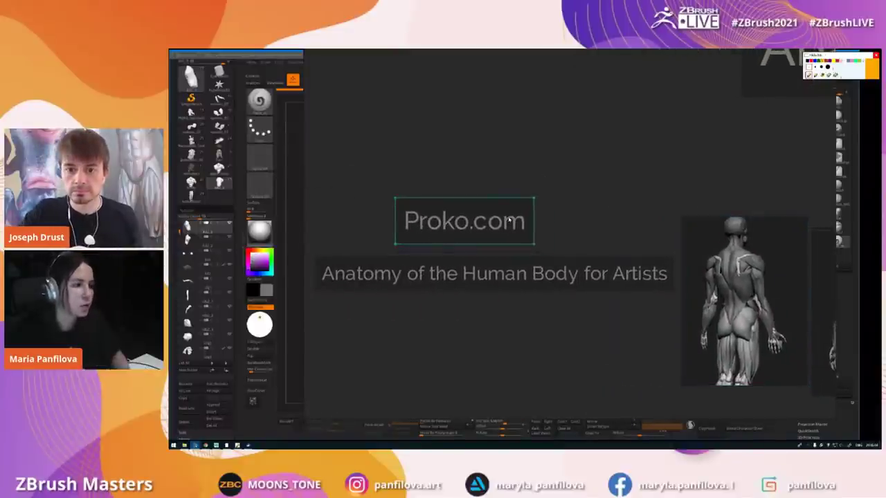
left_click_drag(478, 281, 483, 276)
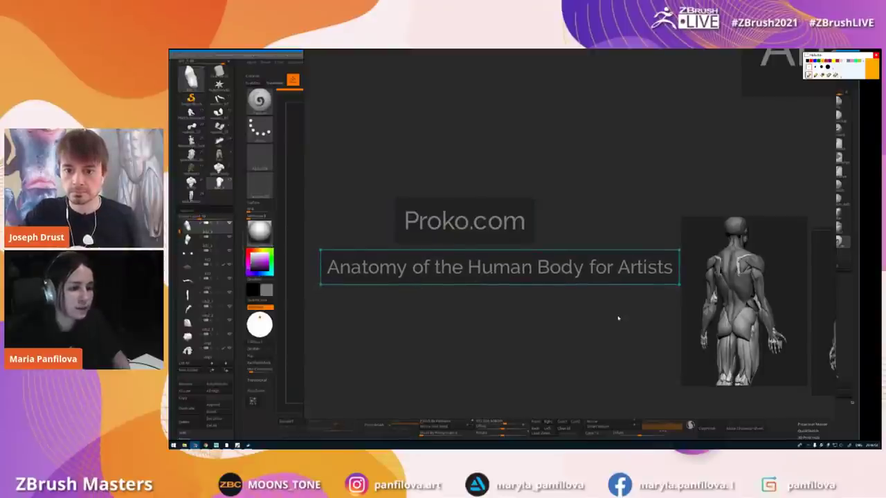
- Switch to the browser and look through the lesson page 'Lesson 16a: Upper Back Muscles – Anatomy & Motion'
middle_click_drag(618, 319, 554, 326)
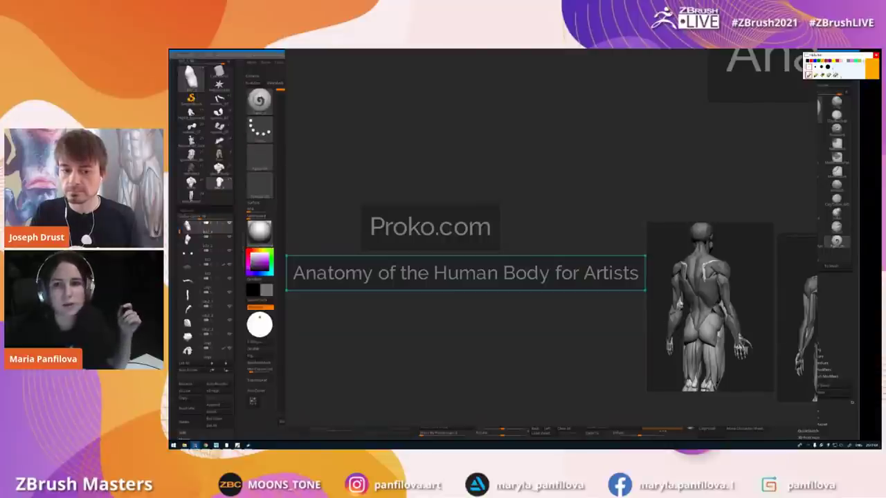
left_click_drag(883, 186, 519, 51)
scroll(606, 167, "down", 2)
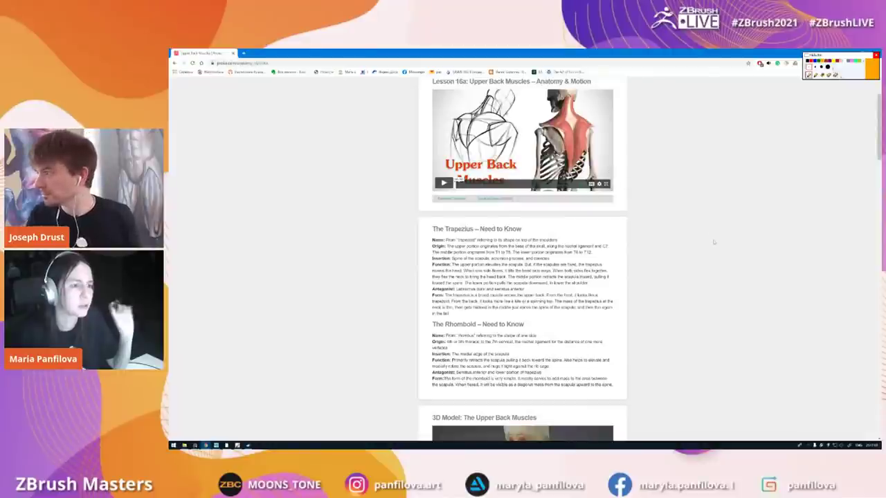
- Look through the trapezius and rhomboid notes on the 'Upper Back Muscles' lesson page
scroll(713, 242, "down", 3)
scroll(707, 235, "down", 3)
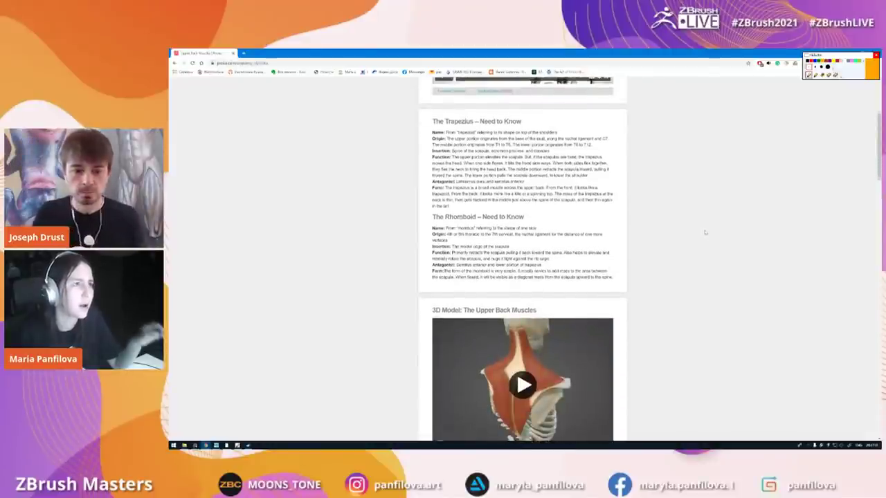
scroll(706, 233, "up", 5)
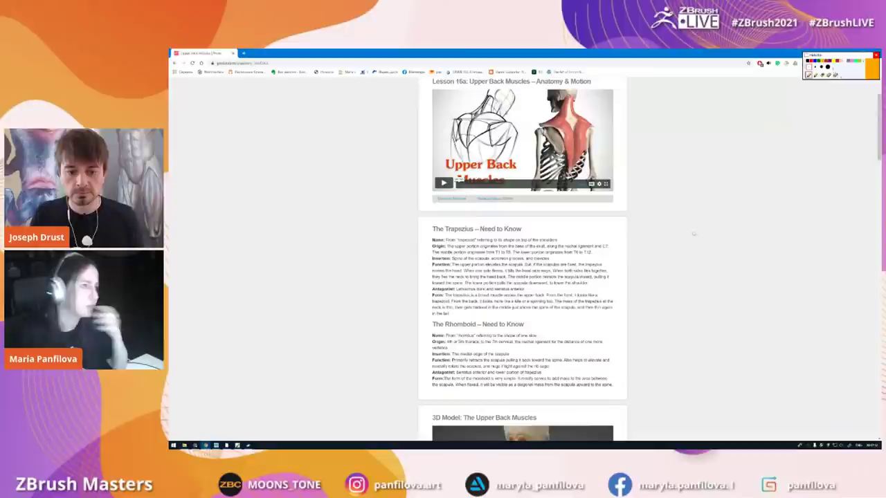
scroll(687, 225, "up", 1)
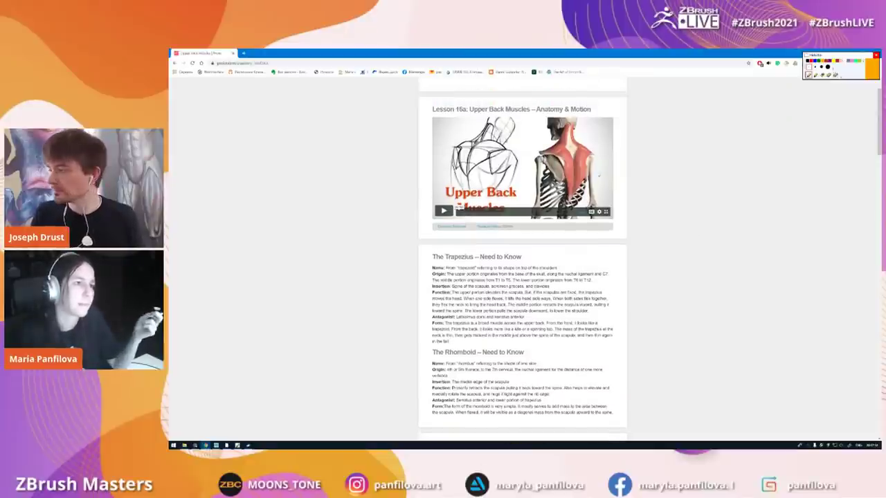
scroll(665, 167, "up", 1)
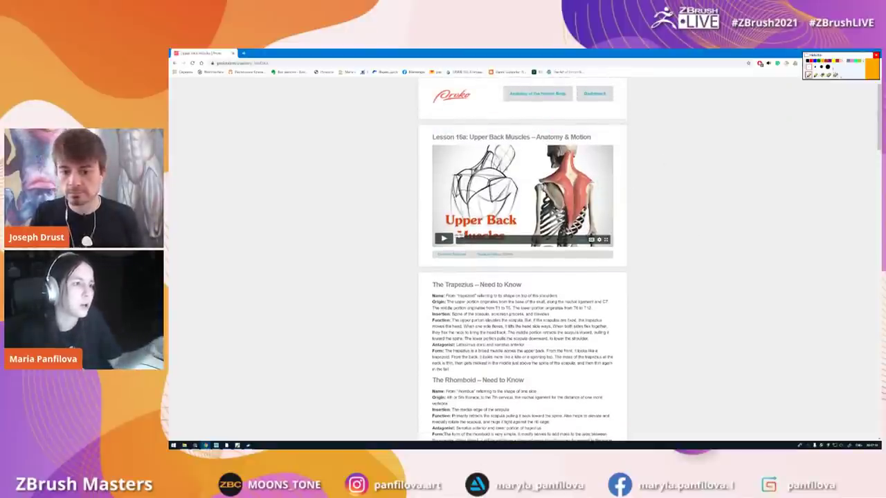
scroll(523, 259, "down", 3)
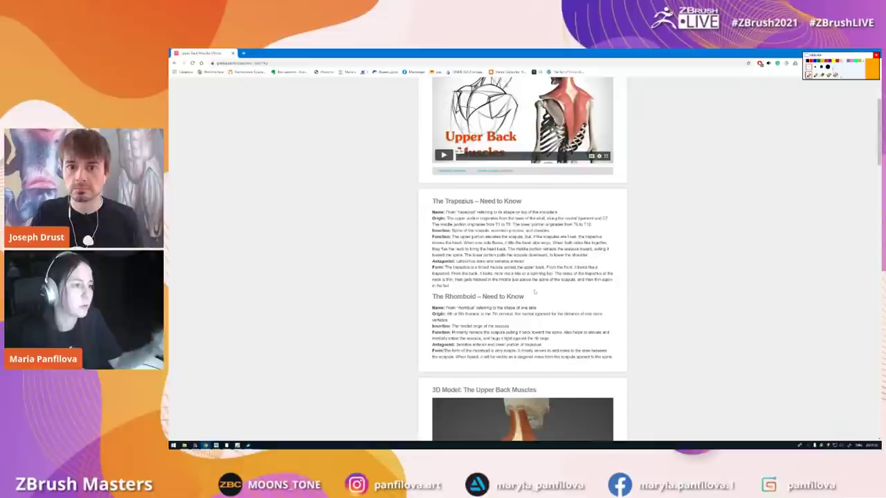
- Start the second 3D model under 'The Upper Back Muscles' and rotate it to examine the muscles between spine and shoulder blades
scroll(652, 220, "down", 4)
scroll(652, 220, "down", 4)
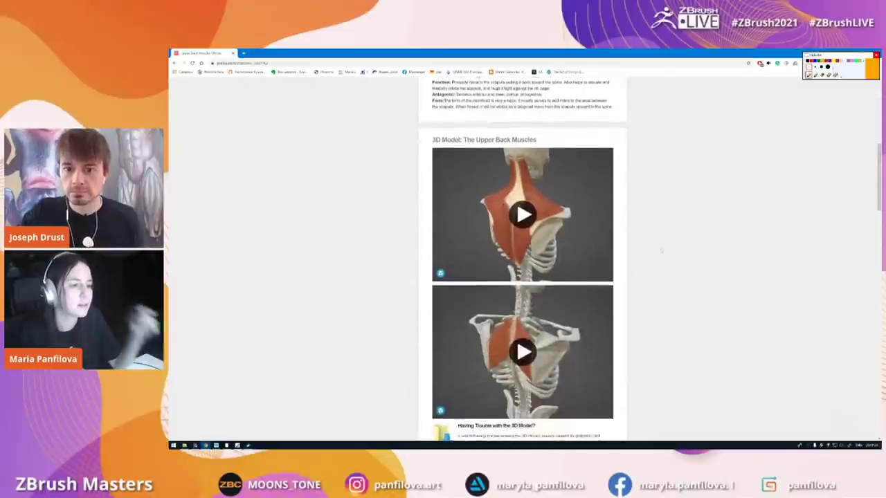
left_click(523, 351)
scroll(706, 343, "down", 1)
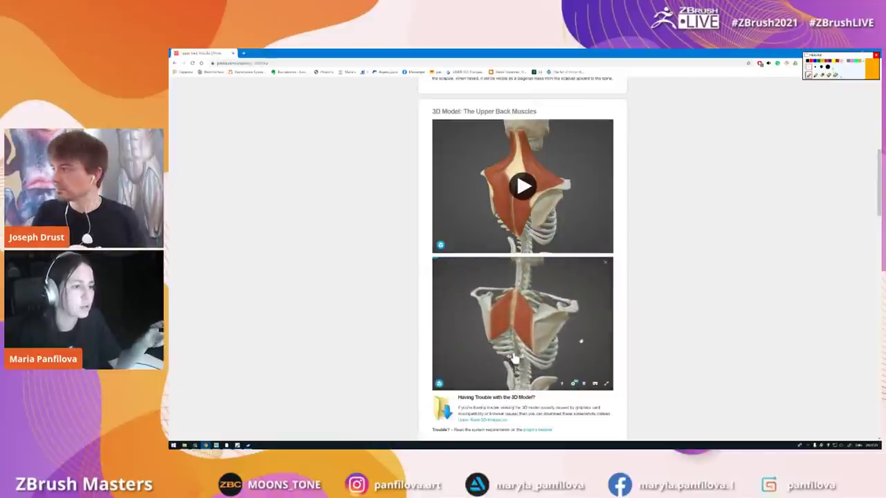
left_click_drag(560, 338, 538, 335)
scroll(538, 336, "down", 1)
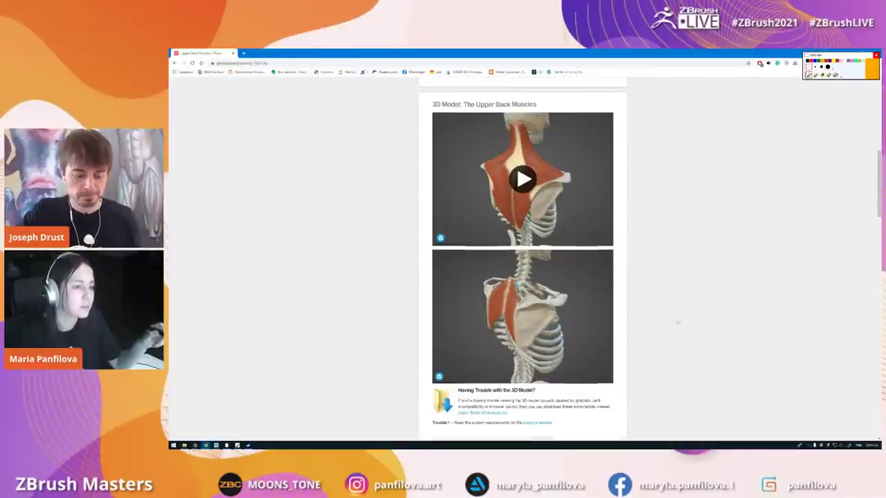
- Switch from the browser to ZBrush and examine the full muscle figure from the side
left_click(851, 50)
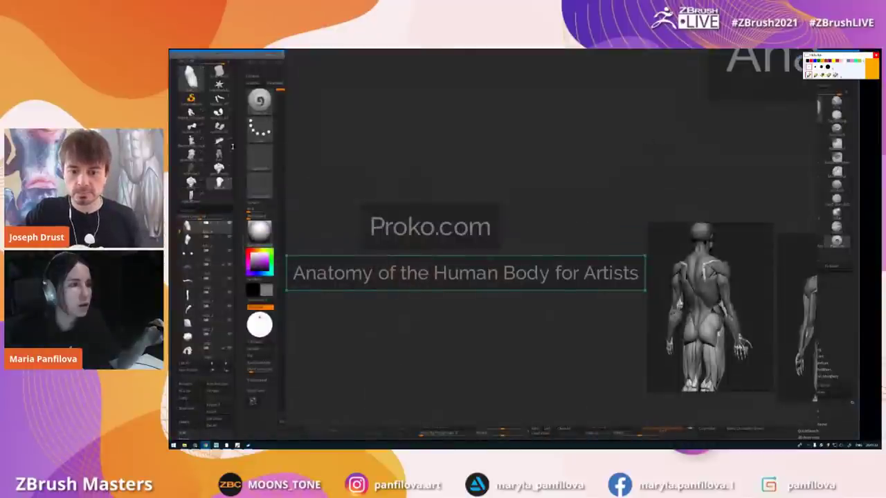
key("alt+Tab")
left_click(776, 289)
left_click_drag(660, 264, 651, 443, "alt")
left_click_drag(652, 211, 667, 243)
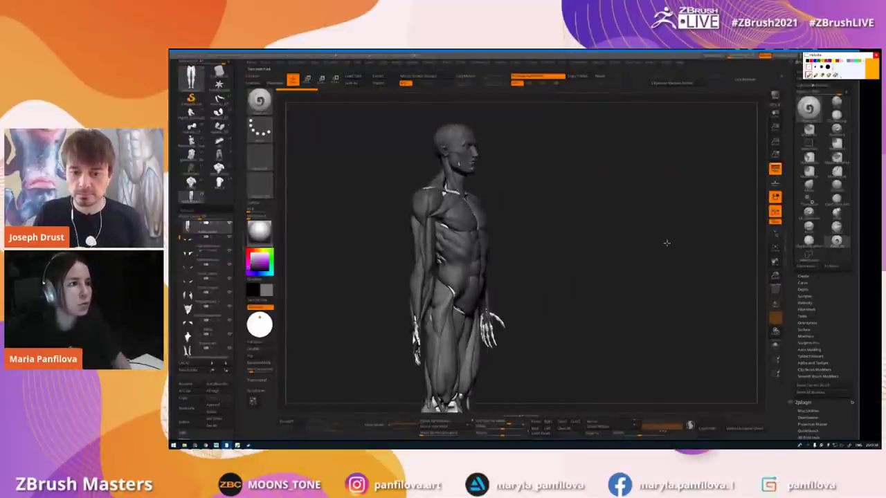
left_click_drag(579, 249, 589, 247)
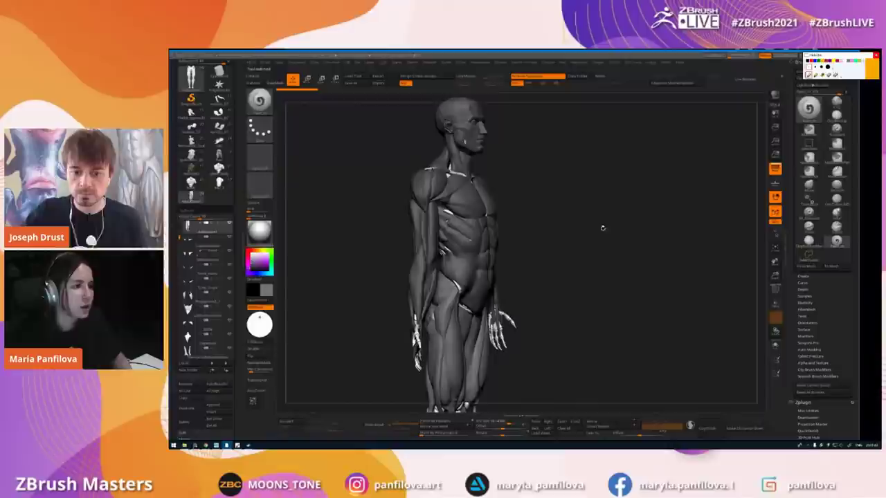
- Return to the lesson page in the browser and look again at its two 3D upper back models
left_click(173, 445)
mouse_move(206, 445)
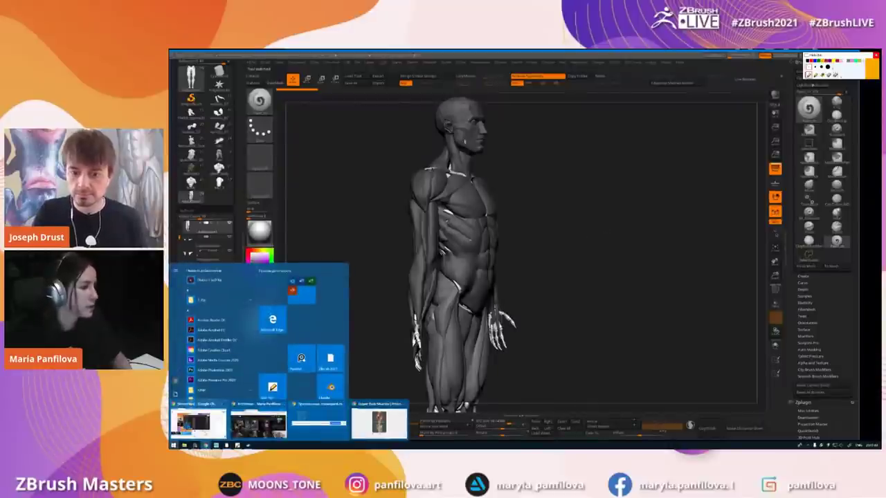
left_click(388, 425)
mouse_move(574, 356)
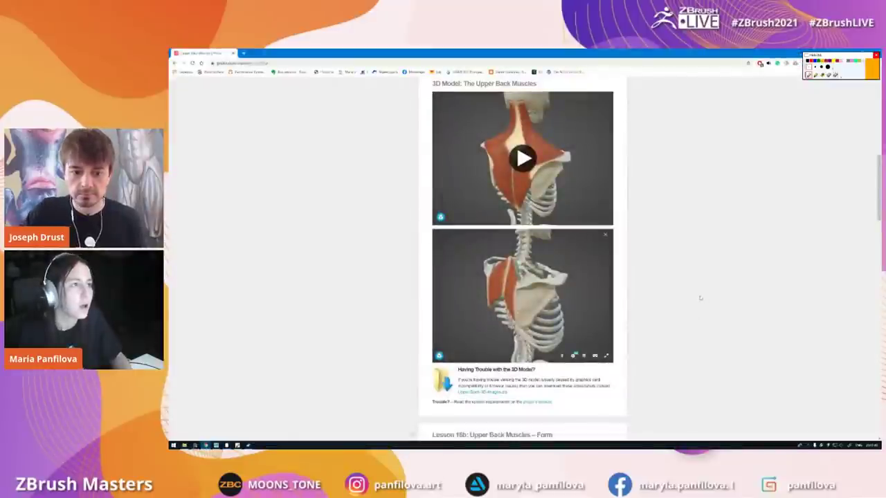
scroll(700, 297, "up", 2)
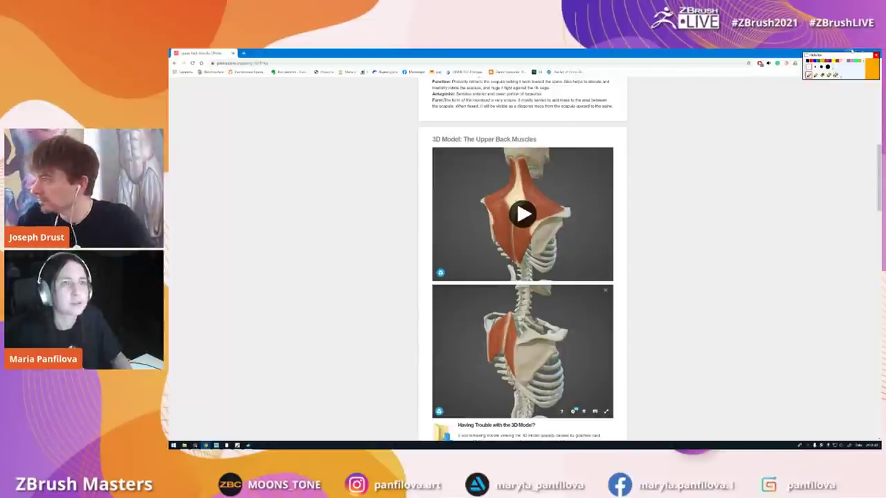
- Switch back to ZBrush and examine the muscle figure's torso from the side round to the front
left_click(843, 52)
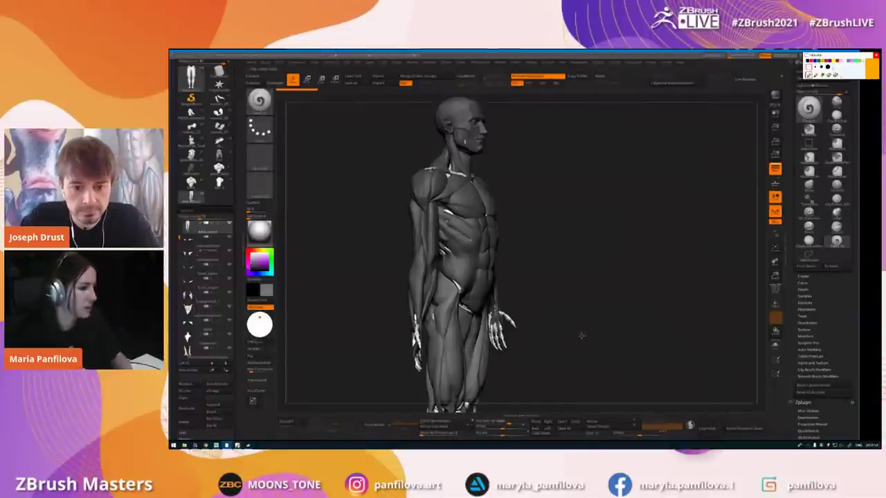
left_click_drag(579, 335, 611, 311, "alt")
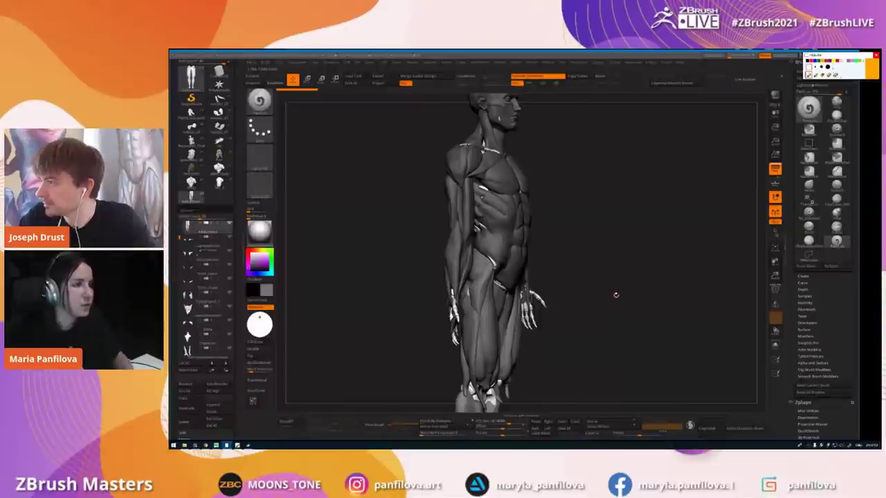
left_click_drag(575, 305, 540, 307)
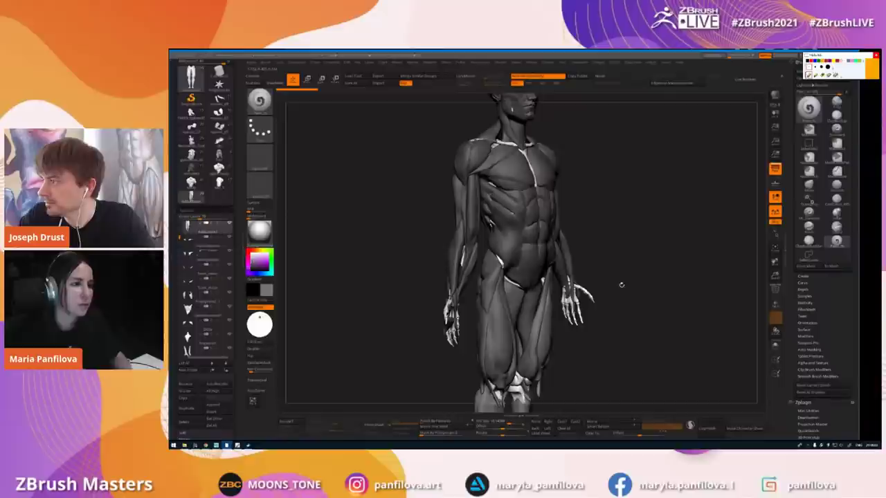
left_click_drag(618, 283, 683, 267)
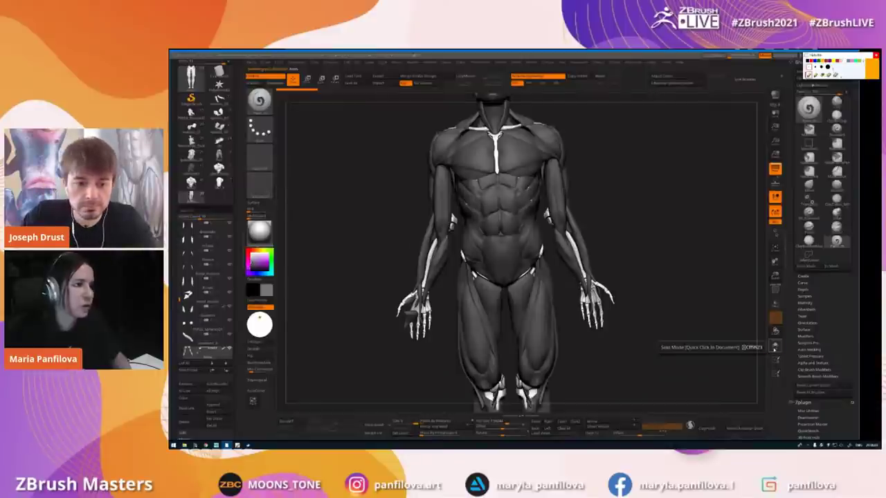
- Isolate the arm and shoulder bones in Solo mode to inspect them, and show the whole muscle figure again in front view
left_click(775, 347)
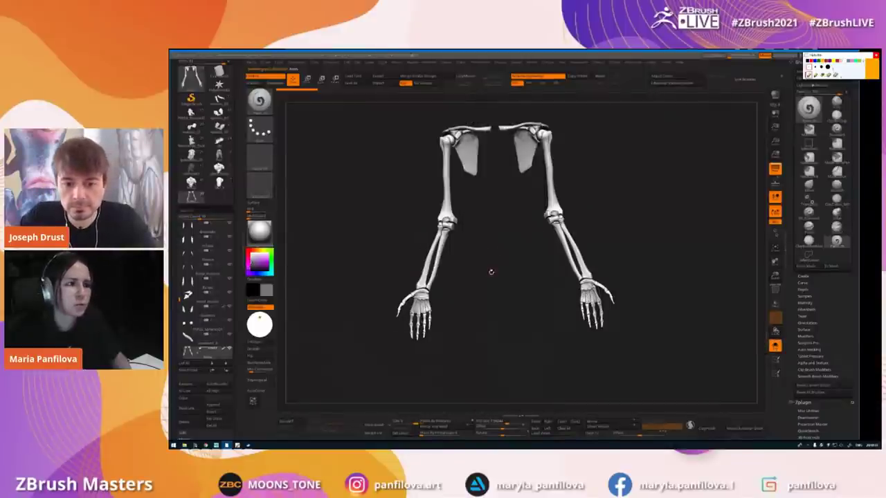
left_click_drag(483, 260, 510, 259)
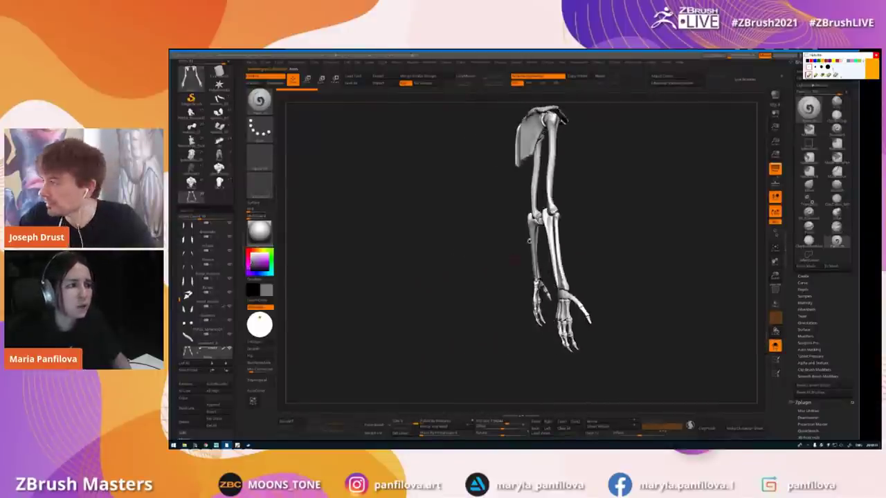
left_click_drag(592, 207, 592, 214, "alt")
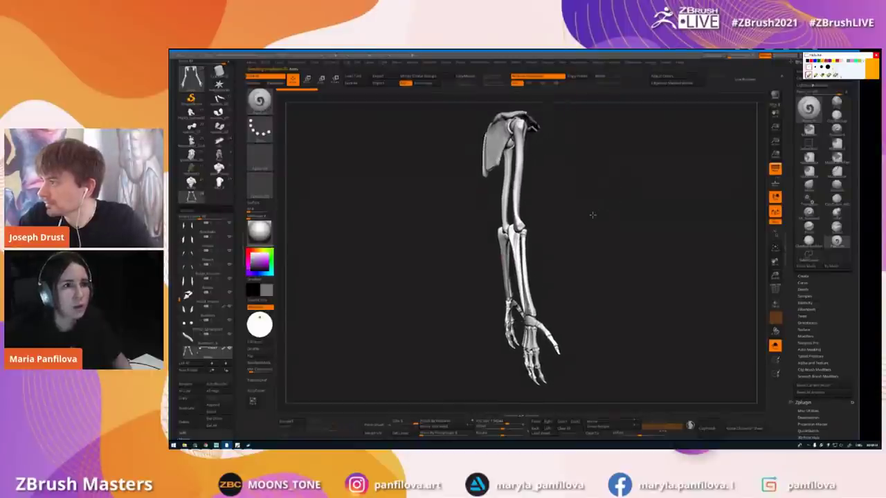
left_click_drag(859, 105, 823, 106)
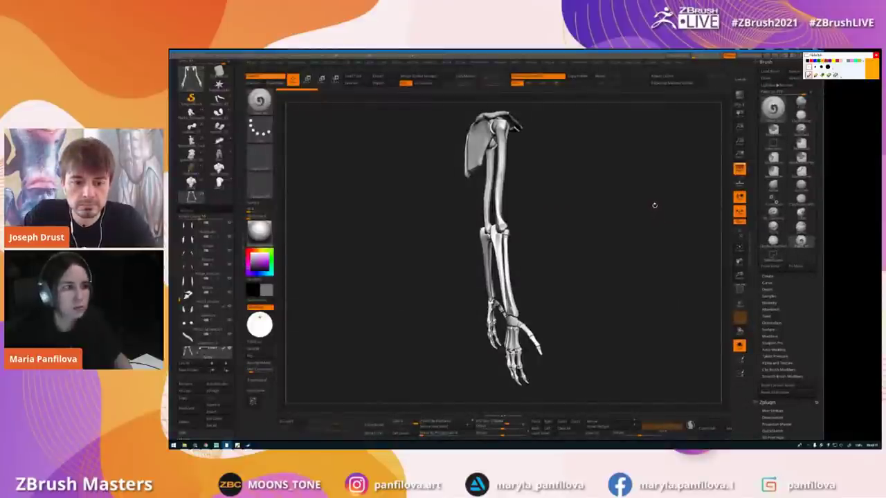
left_click_drag(614, 260, 615, 257)
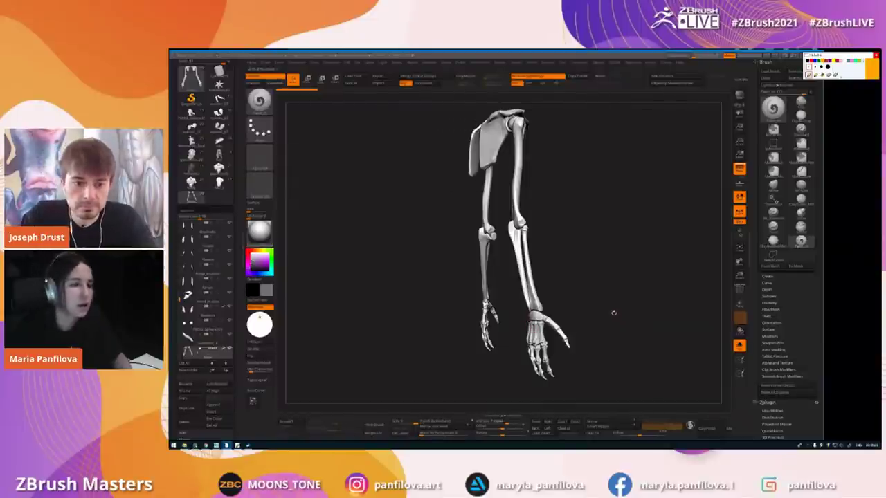
left_click_drag(614, 312, 640, 312)
left_click(739, 345)
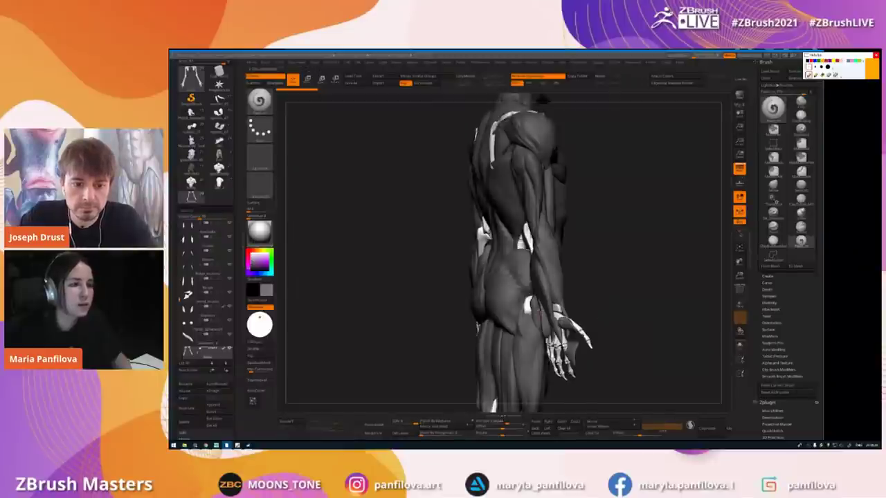
left_click_drag(627, 296, 597, 300)
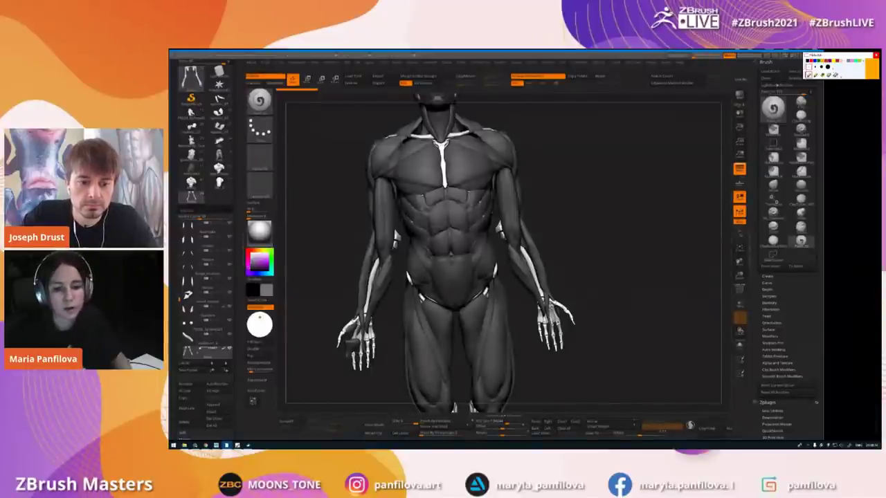
- Switch to the reference board and look over the two muscle figures beneath the 'Anatomy learning' heading, selecting the front-view one
key("alt+Tab")
middle_click_drag(580, 251, 540, 255)
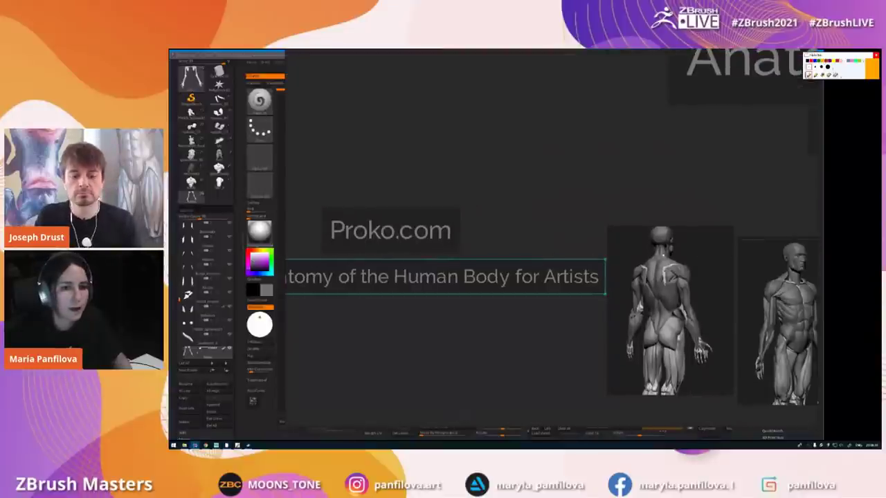
scroll(682, 255, "down", 2)
middle_click_drag(669, 315, 633, 316)
middle_click_drag(763, 286, 574, 279)
left_click(562, 292)
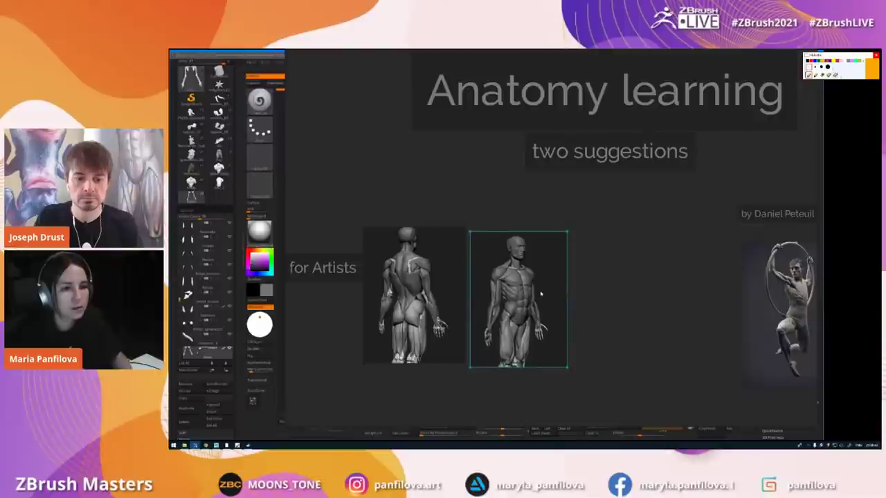
- Shift the large hoop figure image slightly aside and move the artist credit closer above it
middle_click_drag(619, 315, 428, 304)
left_click_drag(588, 305, 567, 305)
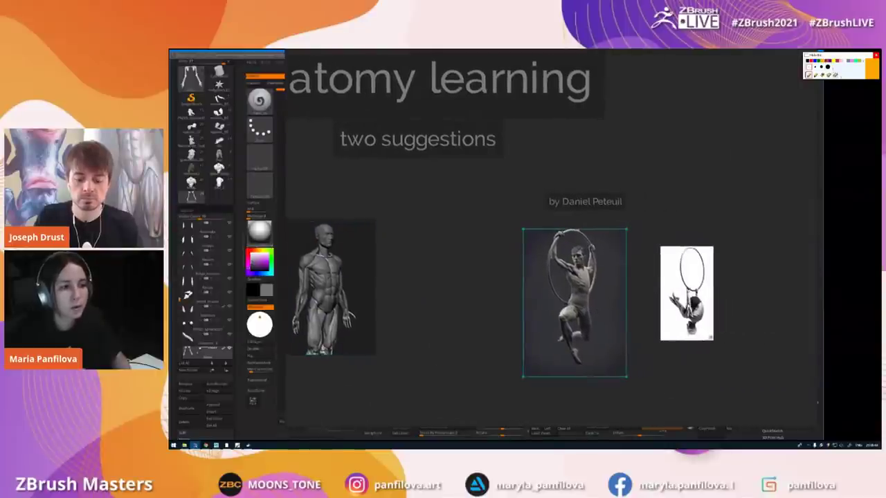
middle_click_drag(673, 317, 664, 316)
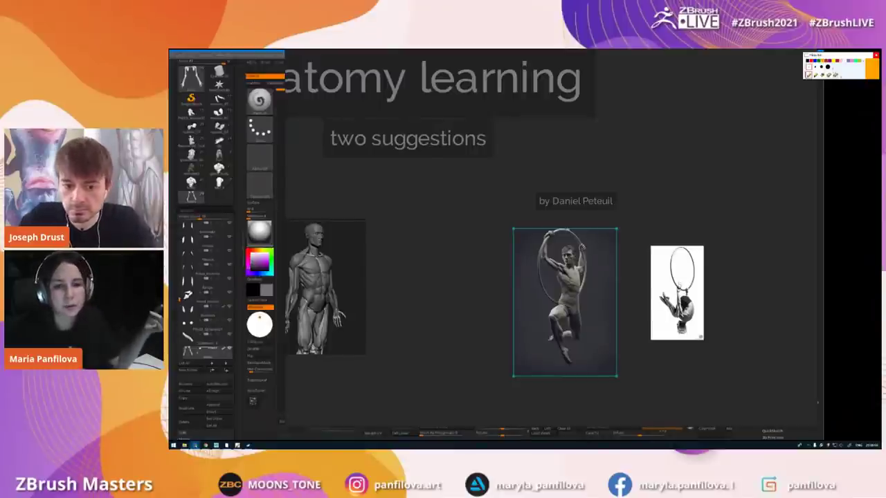
scroll(597, 322, "up", 2)
middle_click_drag(615, 328, 600, 321)
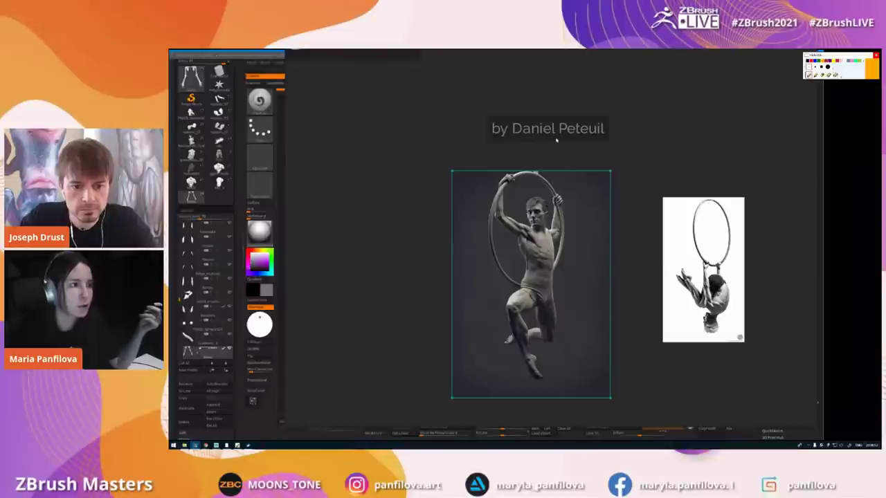
left_click_drag(558, 139, 529, 150)
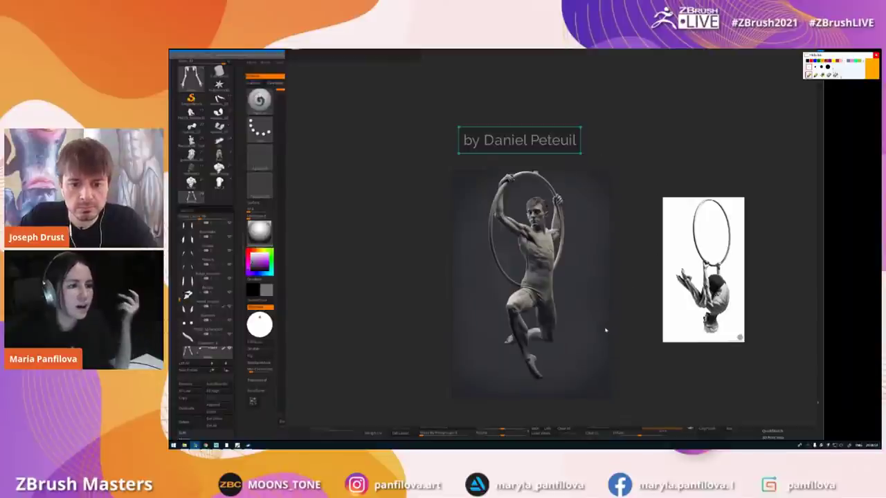
- Move the white-background picture of the upside-down hoop acrobat up and closer to the large hoop figure, and deselect it
scroll(609, 324, "up", 1)
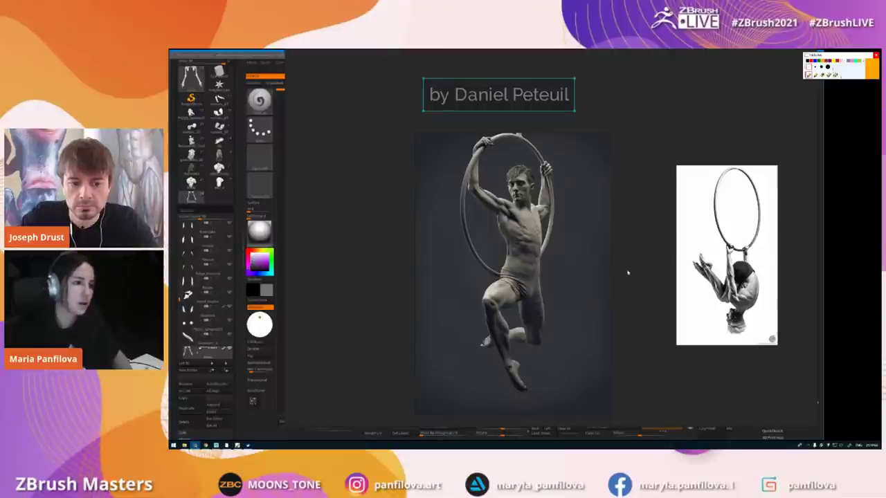
middle_click_drag(631, 275, 623, 277)
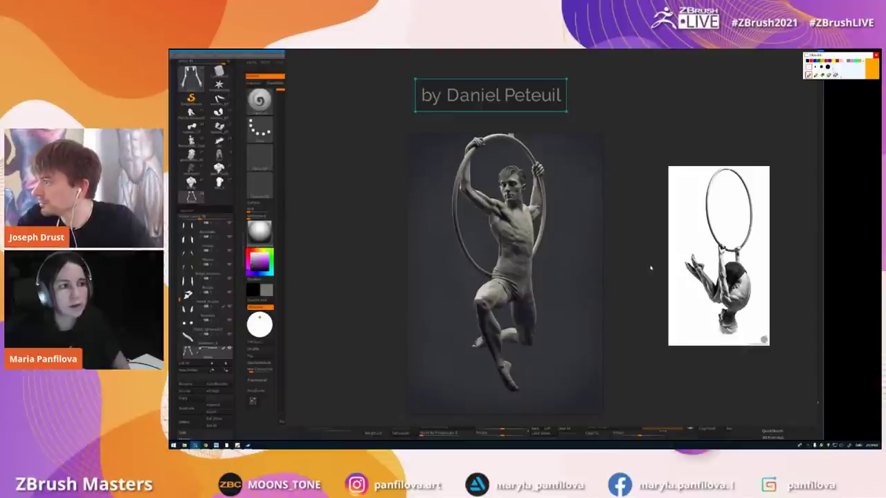
left_click_drag(699, 246, 680, 212)
left_click(632, 219)
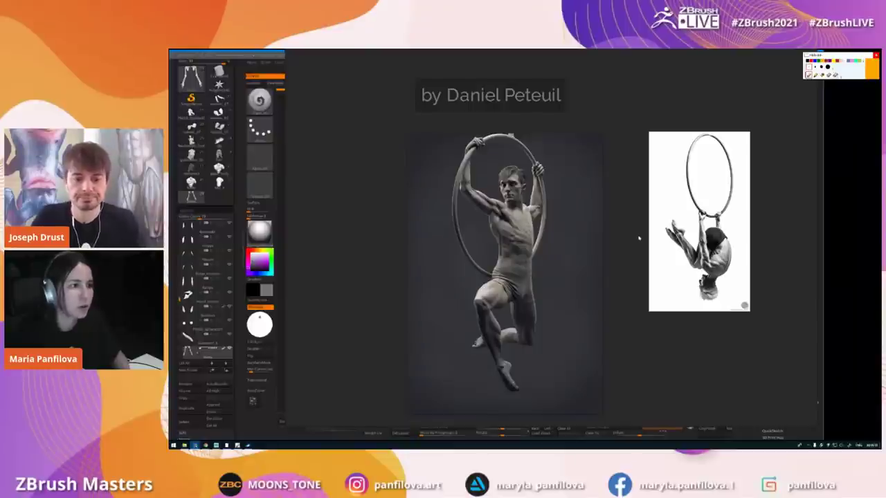
- Look back across the board toward the first suggestion and return to the hoop figure images
scroll(633, 240, "down", 2)
middle_click_drag(345, 245, 477, 261)
middle_click_drag(315, 256, 474, 254)
middle_click_drag(543, 258, 570, 265)
middle_click_drag(643, 224, 468, 228)
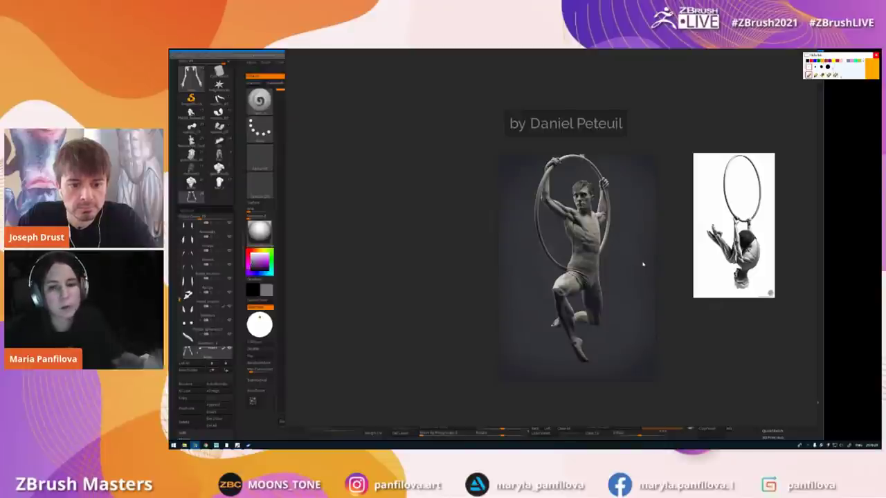
- Rotate the white-background hoop acrobat picture by half a turn so the figure sits upright above the hoop
scroll(641, 265, "up", 2)
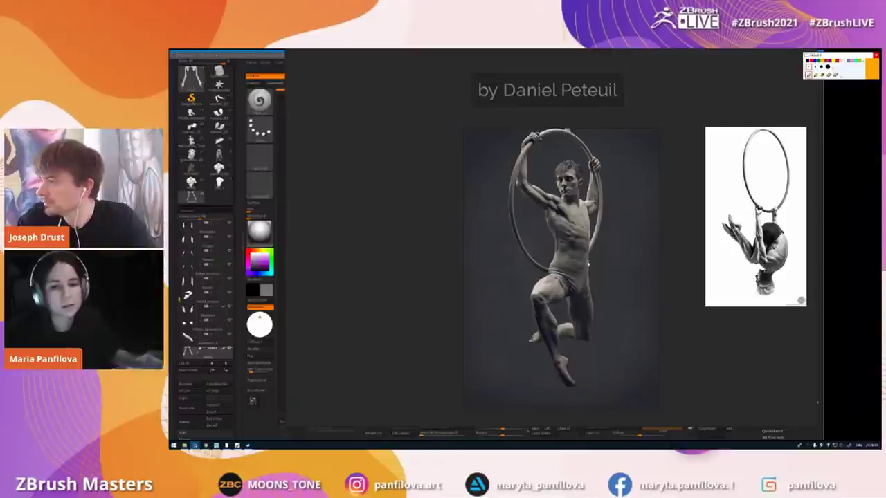
scroll(531, 275, "down", 3)
middle_click_drag(290, 279, 493, 279)
mouse_move(616, 275)
middle_mouse_down()
mouse_move(514, 286)
mouse_move(404, 275)
middle_mouse_up()
middle_click_drag(658, 305, 627, 305)
scroll(627, 306, "up", 2)
scroll(625, 298, "up", 3)
left_click_drag(625, 298, 629, 317)
left_click_drag(681, 266, 576, 188, "ctrl")
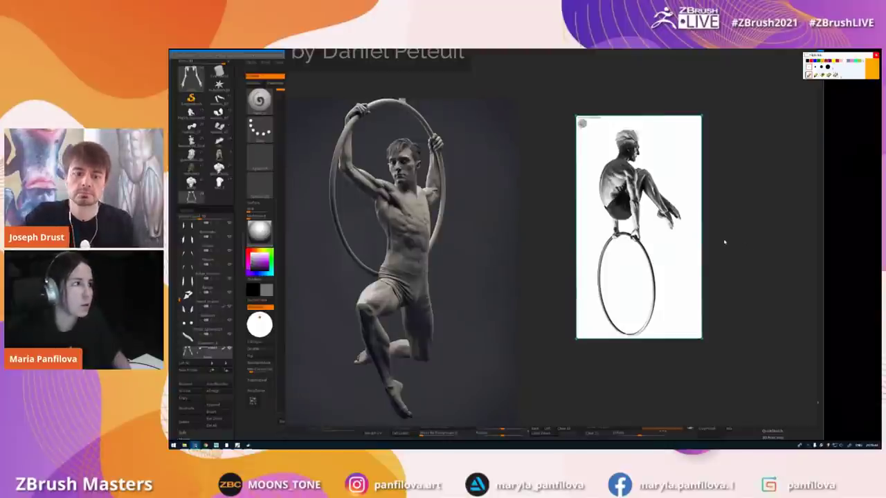
- Compare the large hoop figure with the rotated acrobat picture and return to the 'Anatomy learning' overview
scroll(724, 240, "down", 3)
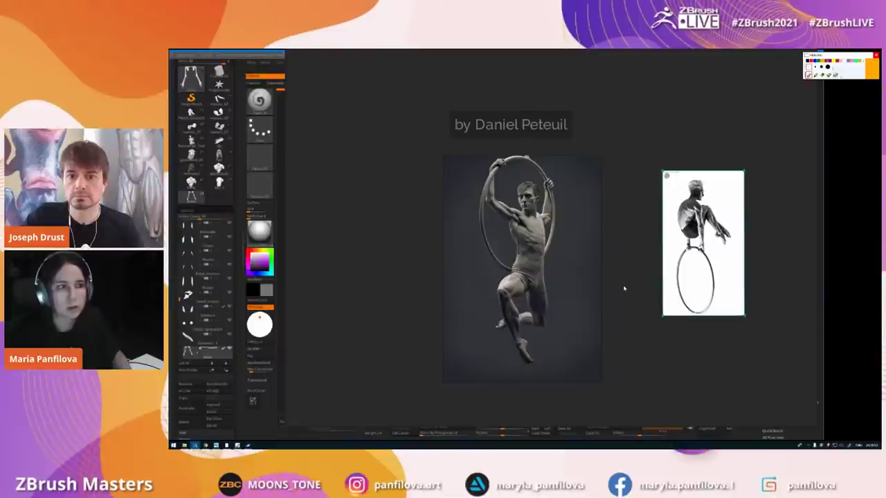
scroll(582, 280, "up", 2)
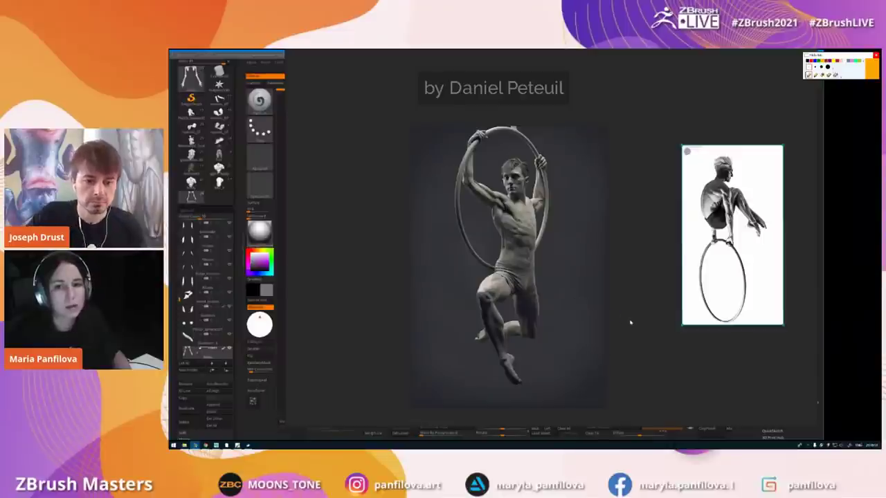
middle_click_drag(630, 323, 634, 322)
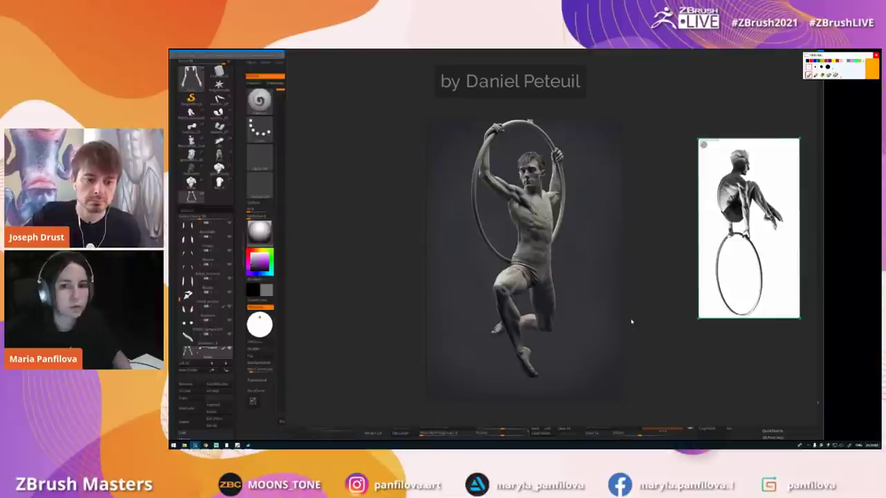
scroll(644, 302, "down", 5)
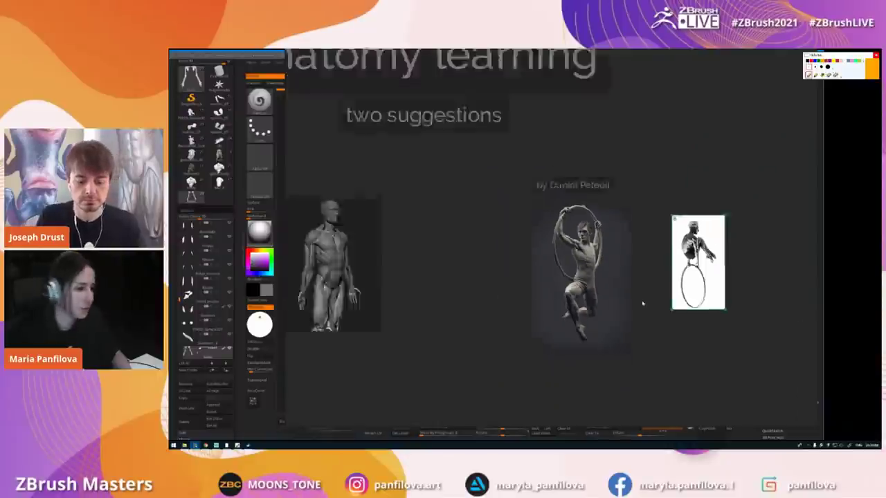
middle_click_drag(599, 339, 608, 318)
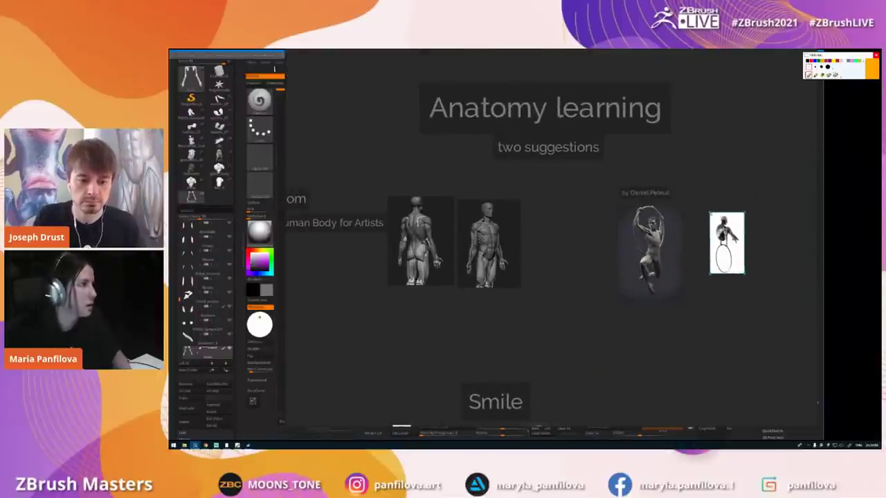
- Switch to ZBrush to change the displayed model from the muscle figure to the ogre sculpt and return to the reference board
left_click(251, 51)
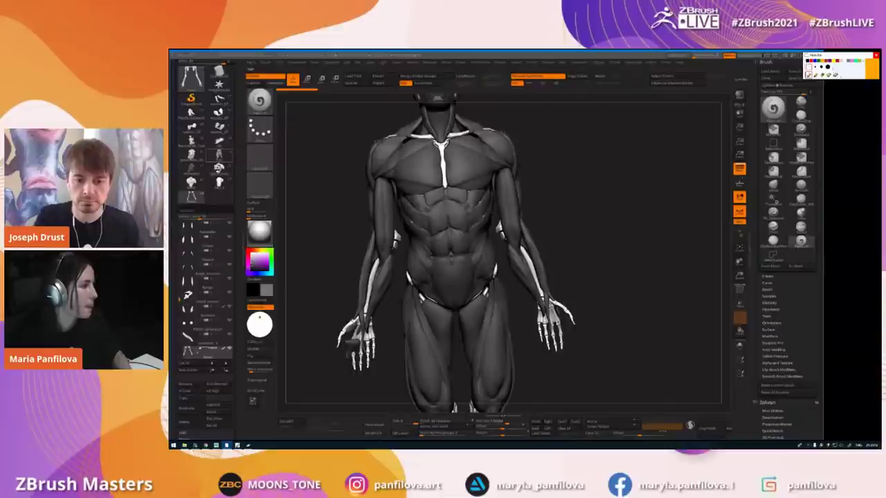
key("super")
mouse_move(195, 445)
left_click(191, 416)
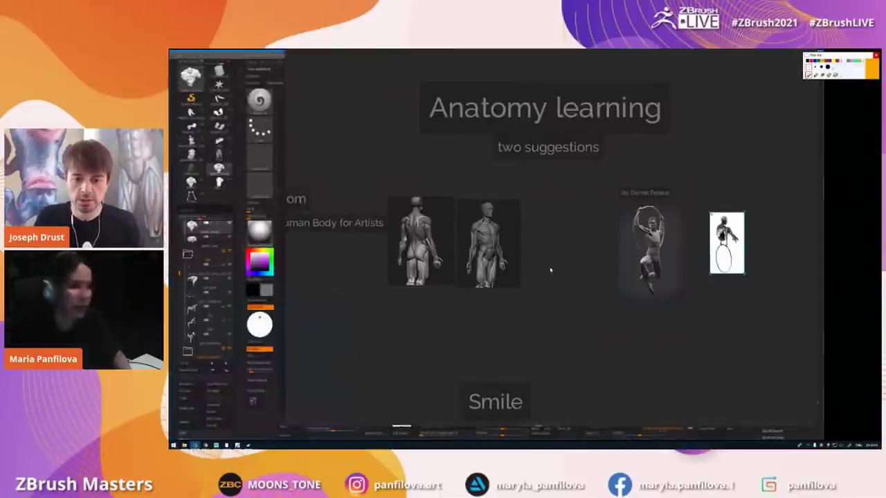
- View the board's 'work in progress' images and slightly widen the ZBrush window behind the board
scroll(544, 290, "down", 2)
middle_click_drag(551, 169, 540, 229)
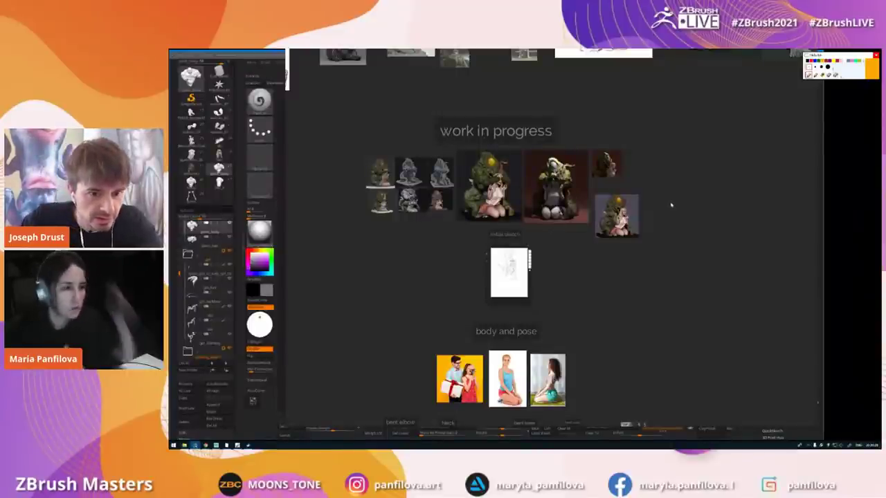
middle_click_drag(671, 209, 713, 282)
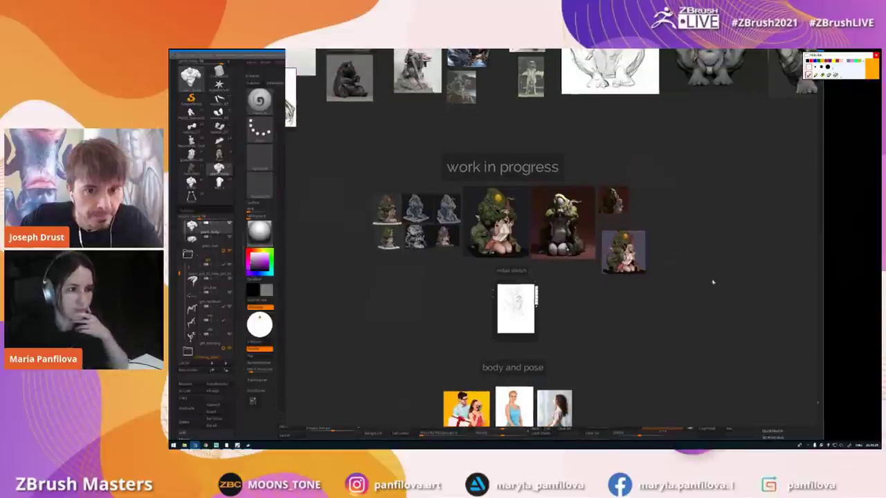
left_click_drag(824, 290, 847, 292)
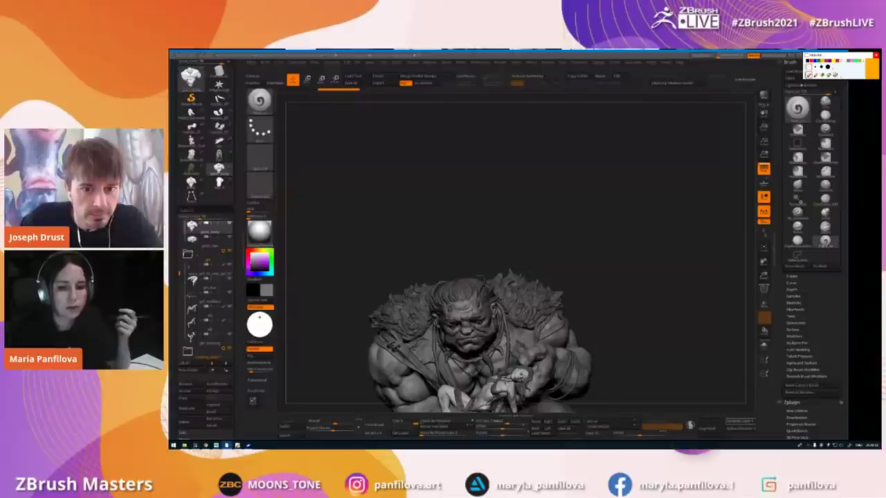
key("alt+Tab")
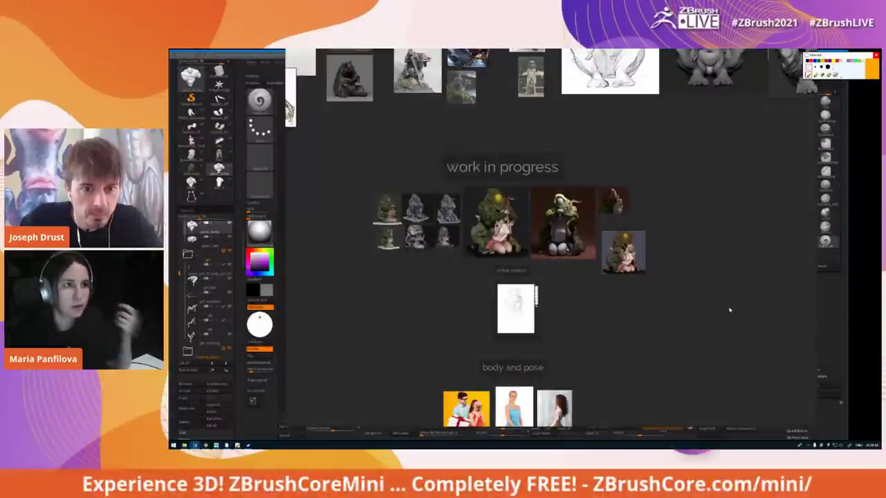
- Look over the 'Anatomy learning' section and the body-part references above it
scroll(752, 263, "down", 5)
scroll(567, 340, "up", 5)
middle_click_drag(567, 340, 589, 243)
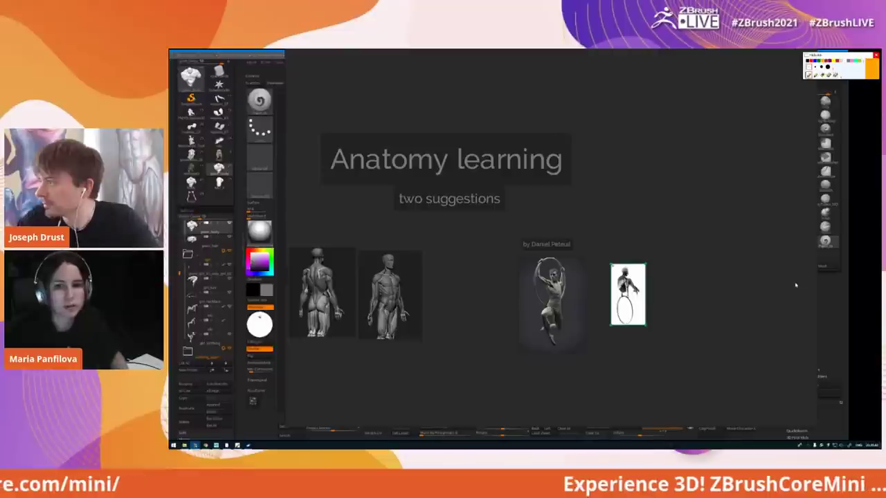
scroll(694, 225, "down", 2)
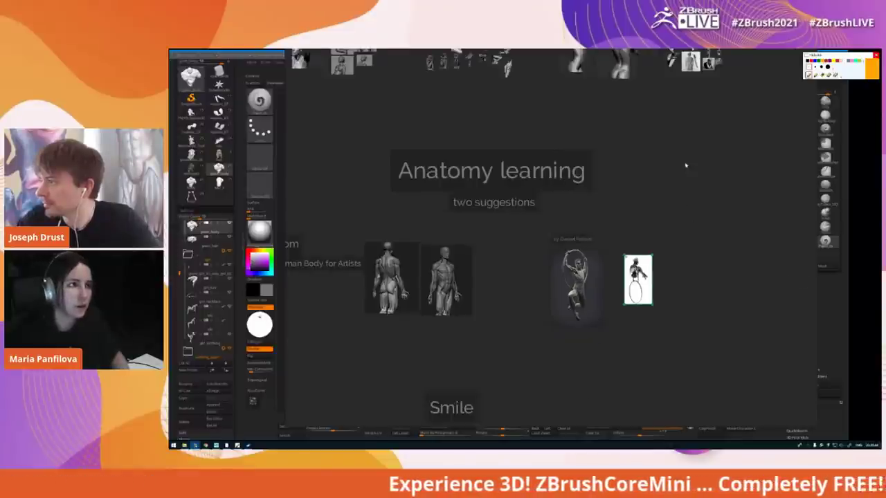
middle_click_drag(686, 165, 680, 271)
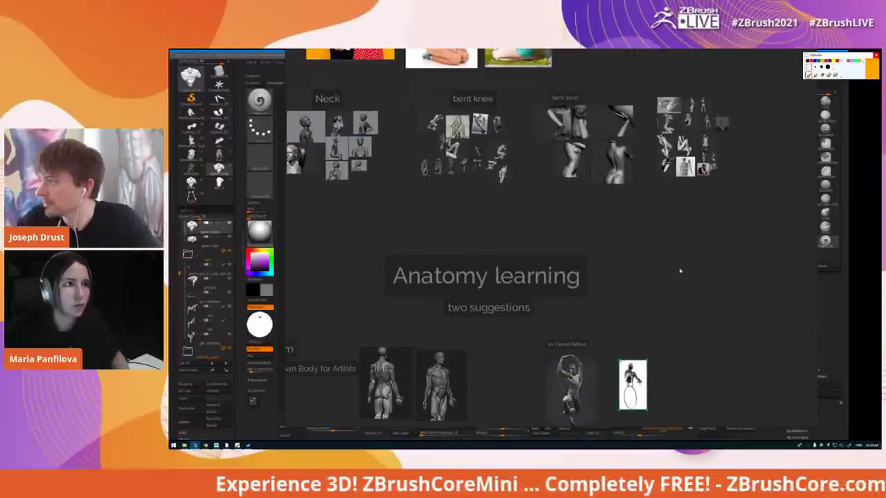
middle_click_drag(633, 190, 643, 275)
middle_click_drag(643, 316, 672, 235)
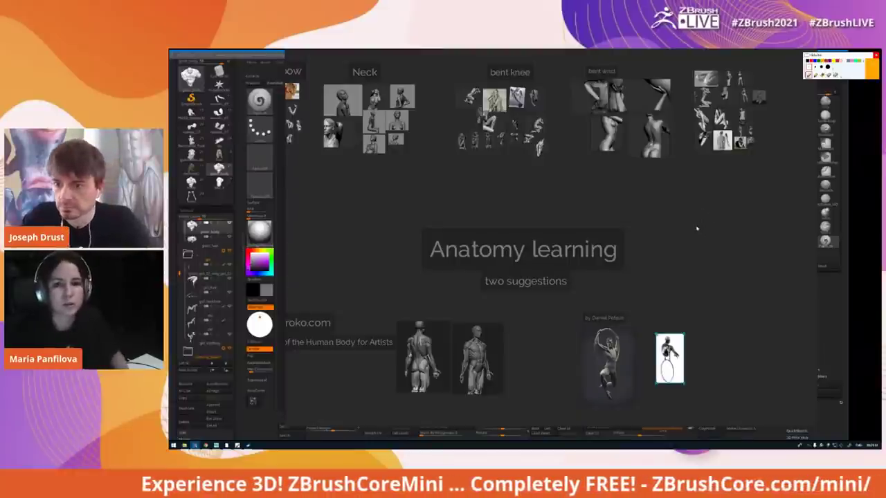
- Go back up the reference board to the 'work in progress' images of the one-eyed monster and the woman
middle_click_drag(687, 233, 688, 287)
scroll(672, 237, "down", 2)
middle_click_drag(637, 180, 640, 299)
middle_click_drag(623, 138, 656, 277)
middle_click_drag(655, 167, 659, 246)
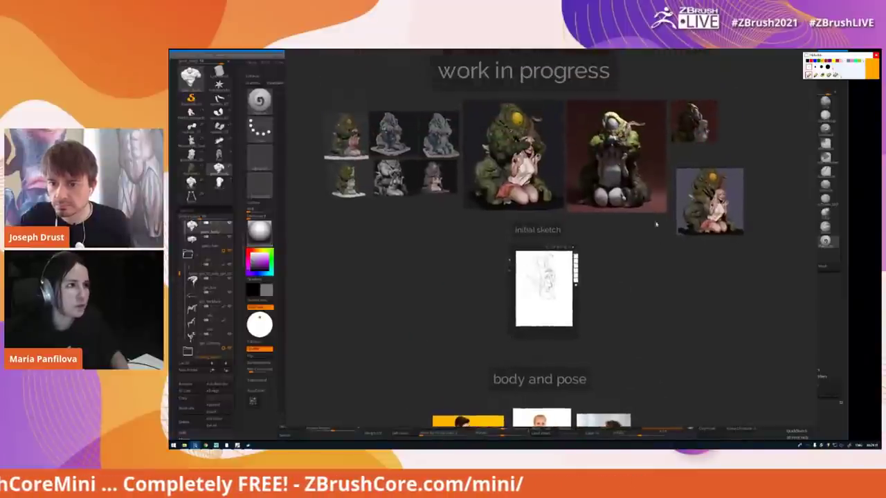
scroll(660, 247, "down", 3)
middle_click_drag(634, 321, 621, 326)
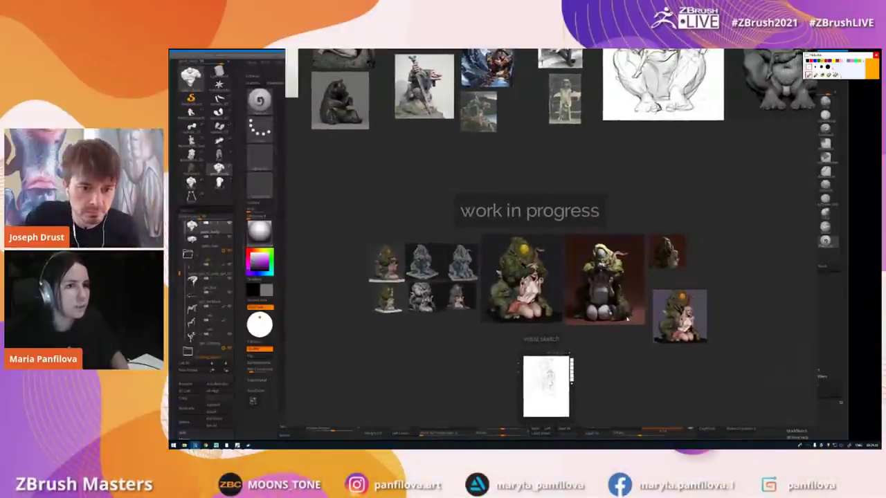
- Return from ZBrush to the reference board and examine the renders of the one-eyed monster covering the woman's eyes up close
left_click(827, 329)
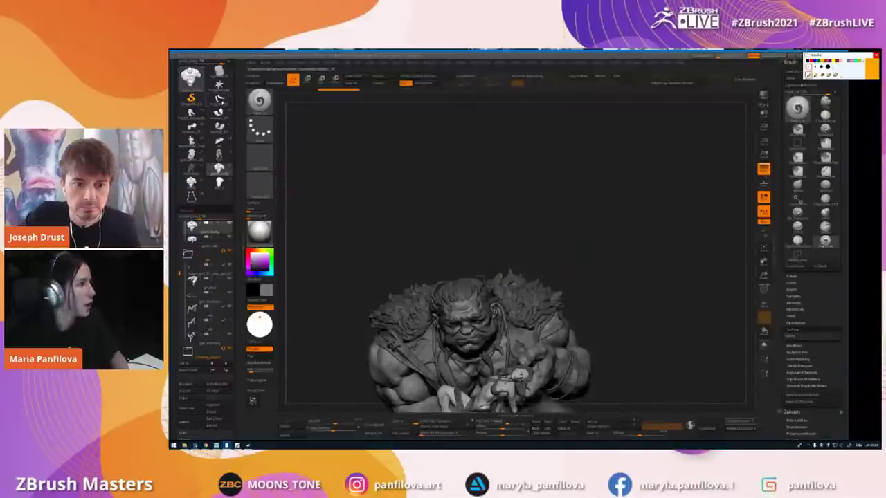
mouse_move(196, 446)
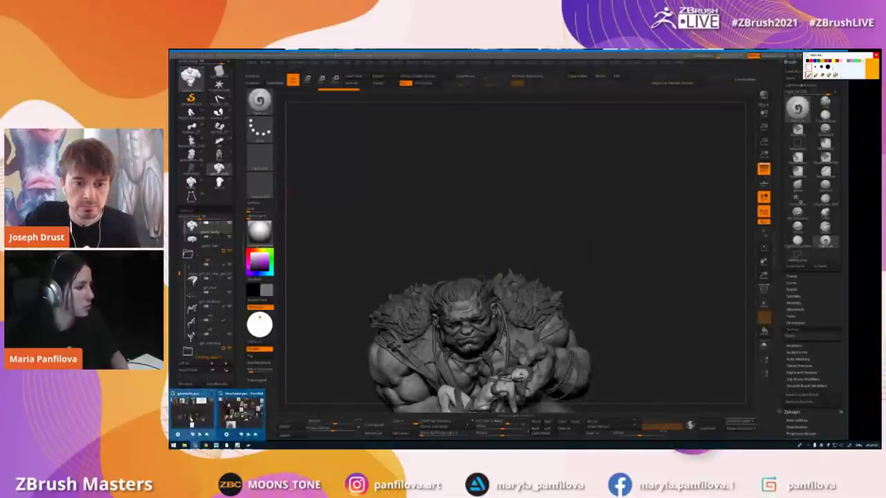
left_click(190, 420)
scroll(517, 298, "up", 4)
middle_click_drag(654, 331, 522, 318)
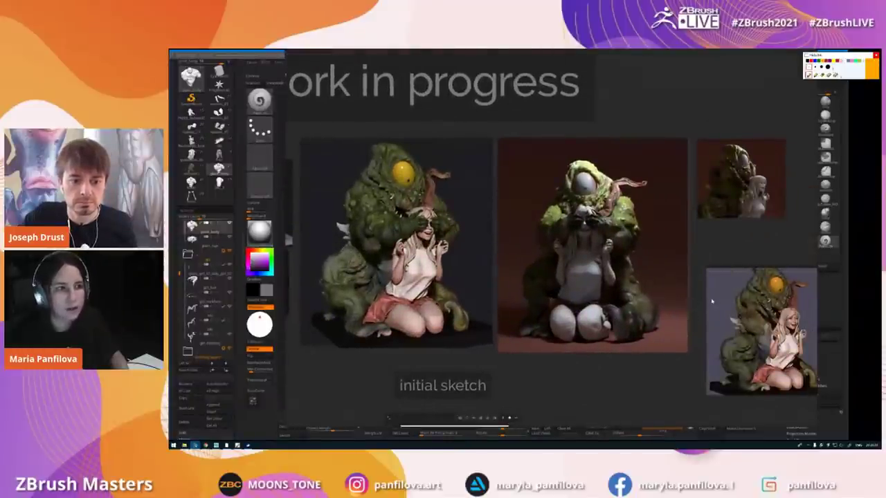
scroll(711, 302, "up", 1)
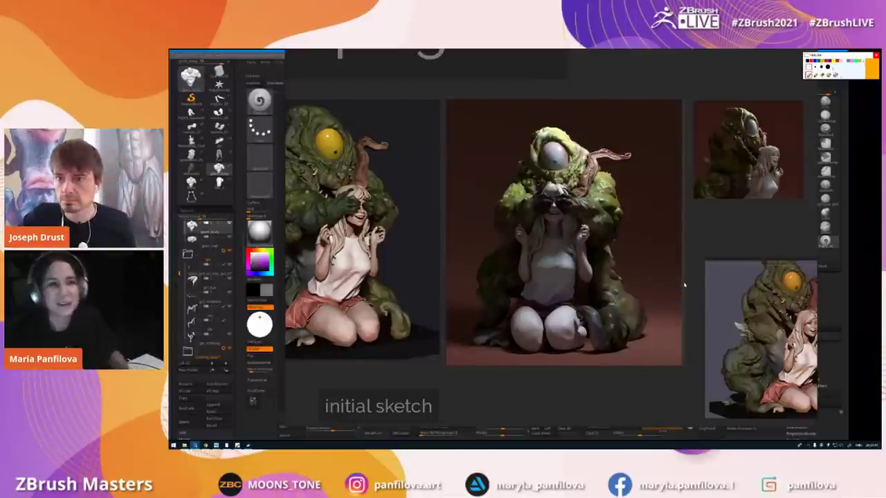
- Examine the 'initial sketch' drawing of the monster behind the kneeling woman
middle_click_drag(650, 301, 667, 251)
middle_click_drag(550, 412, 631, 318)
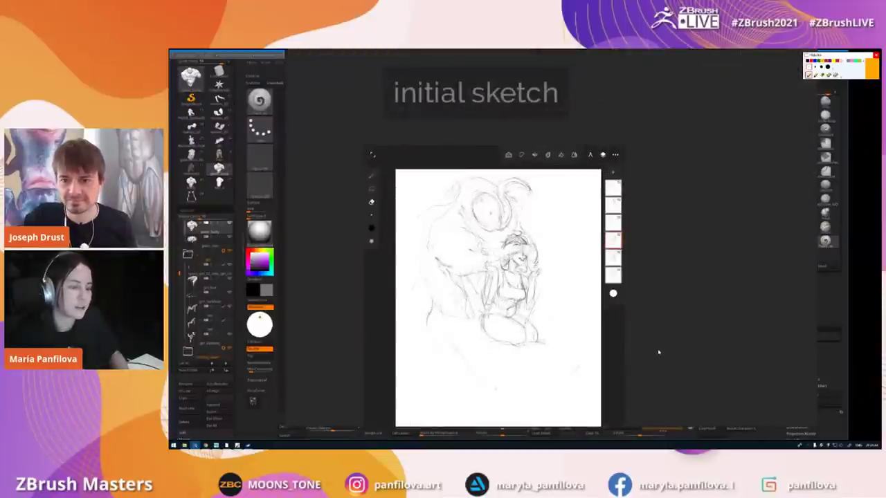
middle_click_drag(659, 339, 669, 339)
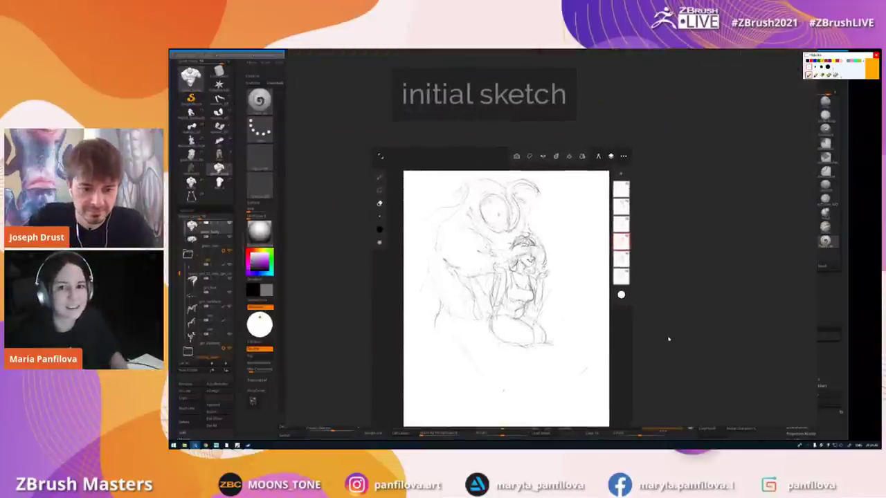
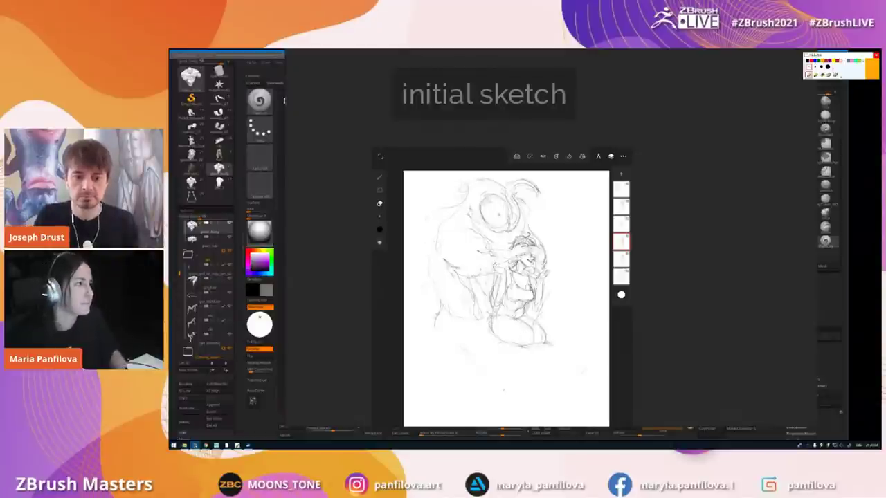
- Switch to ZBrush, select the standing woman's body and turn on the PolyFrame display
left_click(226, 445)
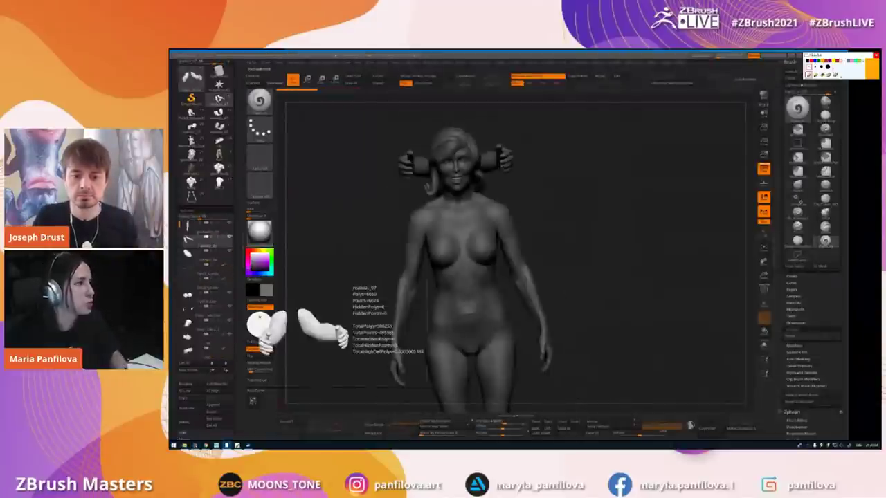
mouse_move(603, 252)
left_mouse_down("shift")
mouse_move(609, 247)
mouse_move(641, 270)
left_mouse_up("shift")
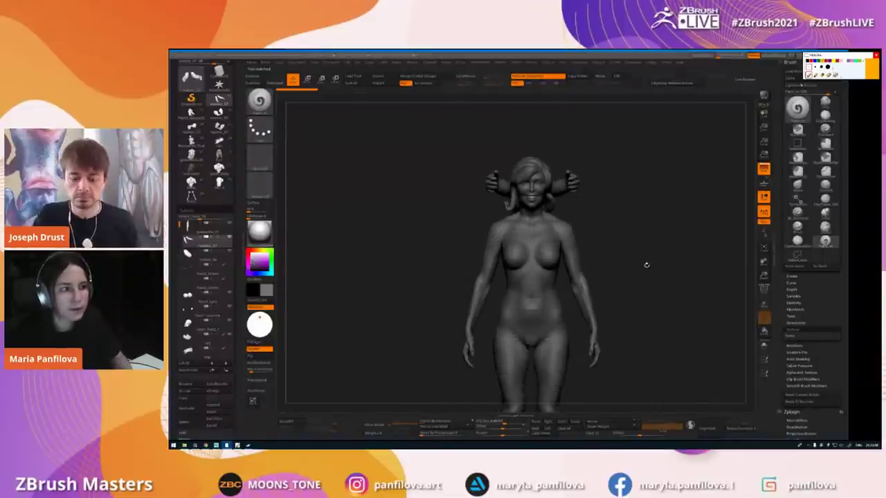
left_click(543, 274, "alt")
left_click(762, 290)
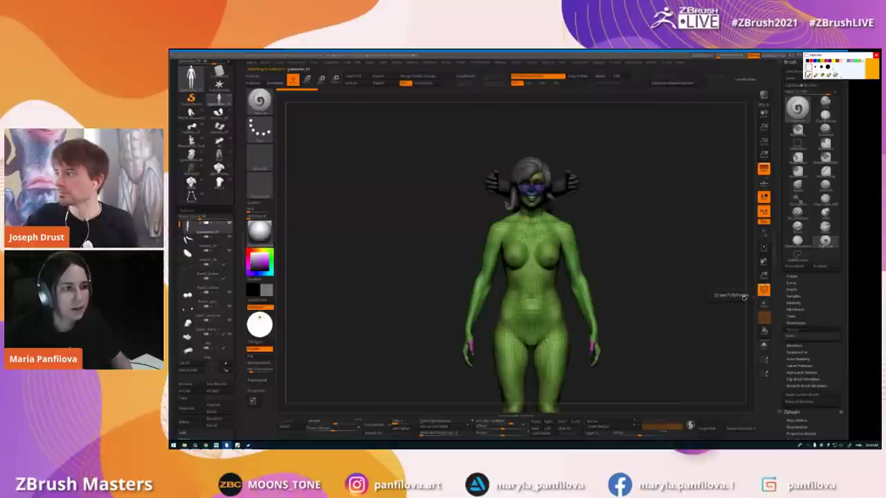
left_click_drag(683, 294, 680, 295)
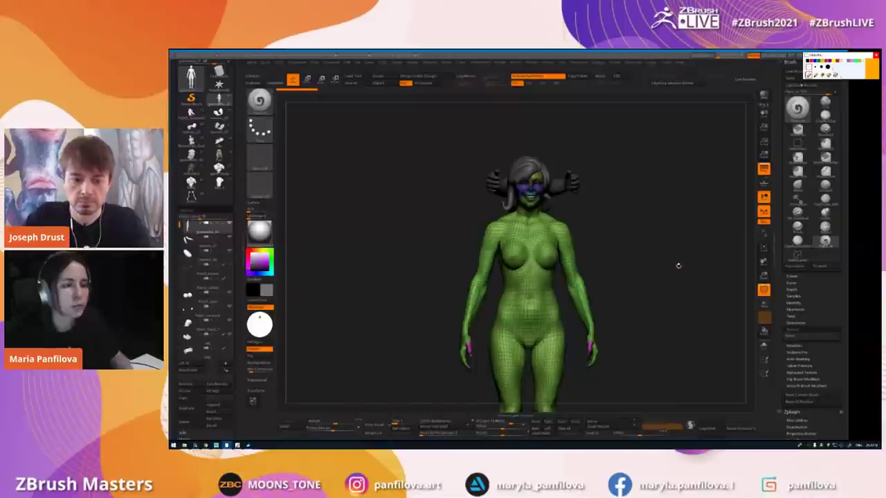
- Select the pair of arms covering the standing woman's eyes and view them closely from the side
mouse_move(661, 290)
left_mouse_down("alt")
mouse_move(662, 231)
mouse_move(671, 289)
left_mouse_up("alt")
left_click_drag(625, 257, 513, 189)
left_click(503, 187, "alt")
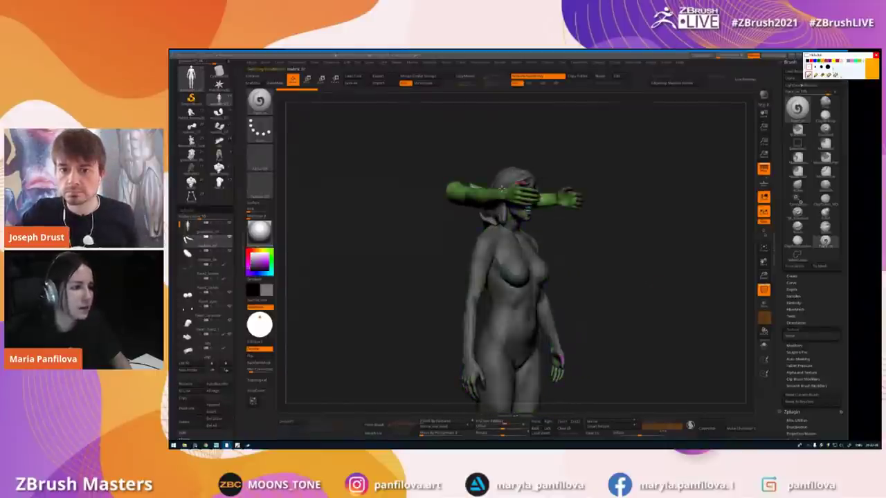
left_click_drag(634, 218, 648, 301, "alt")
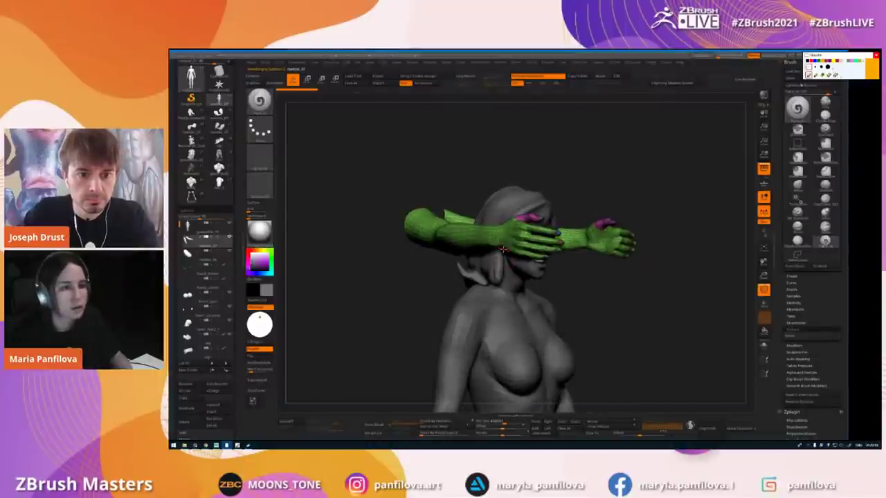
- Open the posed monster-and-woman sculpt and select the monster's arms that cover the woman's eyes
left_click(192, 114)
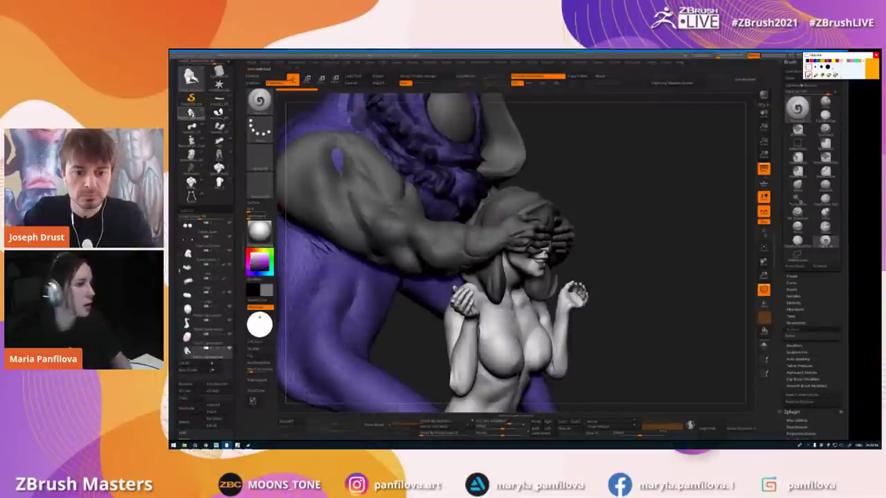
left_click_drag(635, 235, 622, 90, "alt")
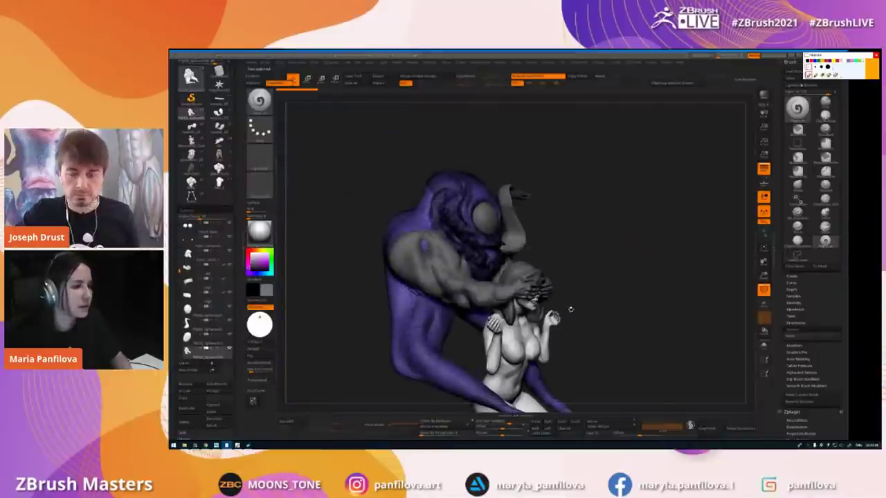
left_click(469, 298, "alt")
right_click_drag(524, 344, 441, 257)
key("shift+s")
key("shift+s")
right_click_drag(388, 203, 425, 228)
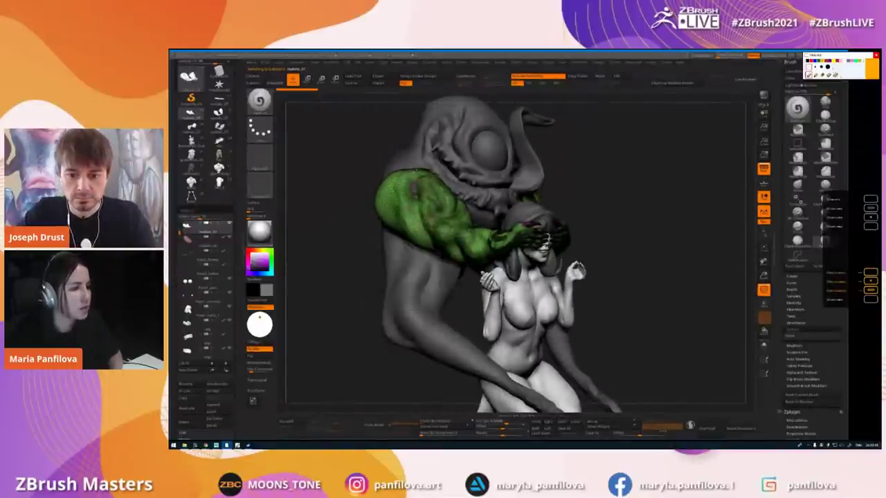
- Select the sphere behind the monster's lower back and pull its shape backward
key("b")
key("m")
key("v")
right_click_drag(410, 187, 416, 187)
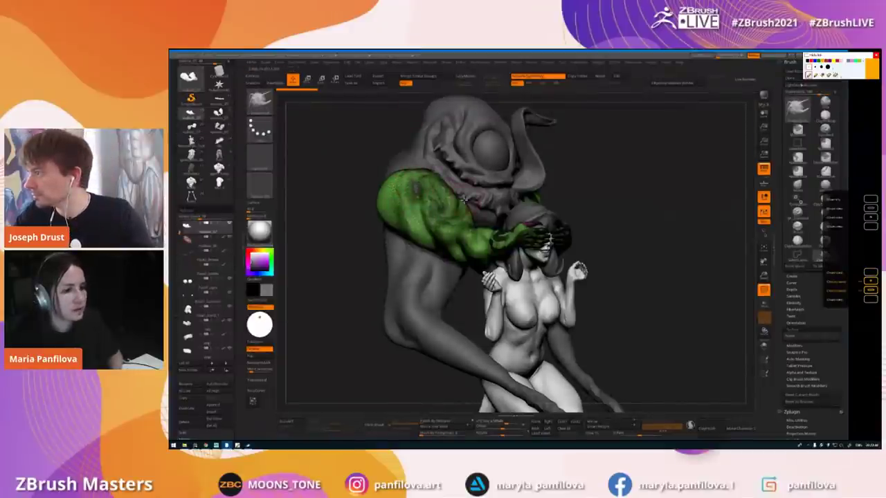
key("backslash")
right_click_drag(416, 189, 502, 208)
right_click(368, 281)
left_click_drag(390, 254, 412, 262)
left_click_drag(383, 228, 382, 245)
right_click_drag(372, 280, 478, 246, "ctrl")
left_click(373, 227, "alt")
right_click_drag(373, 227, 393, 215)
key("space")
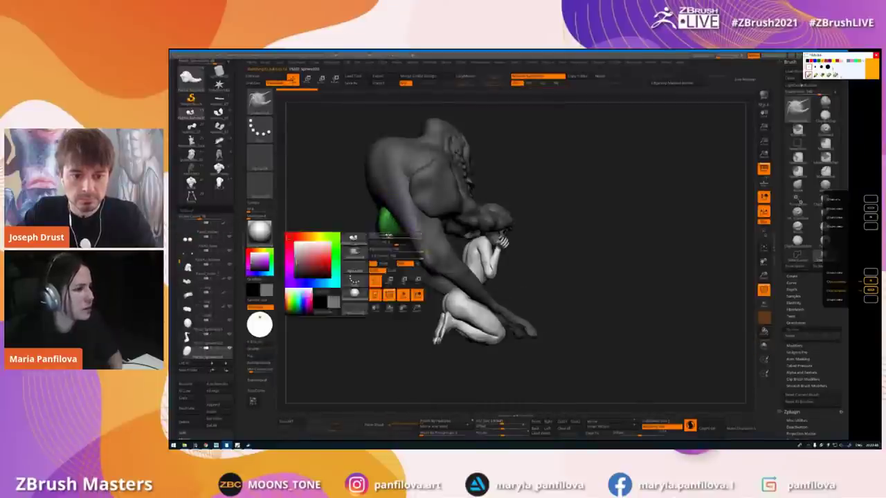
left_click_drag(385, 242, 368, 239)
mouse_move(368, 239)
right_mouse_down()
mouse_move(388, 223)
mouse_move(409, 253)
mouse_move(356, 242)
mouse_move(416, 246)
right_mouse_up()
- Start pulling tail-like limbs down from the sphere behind the monster's lower back, beside the kneeling woman
left_click(420, 187, "alt")
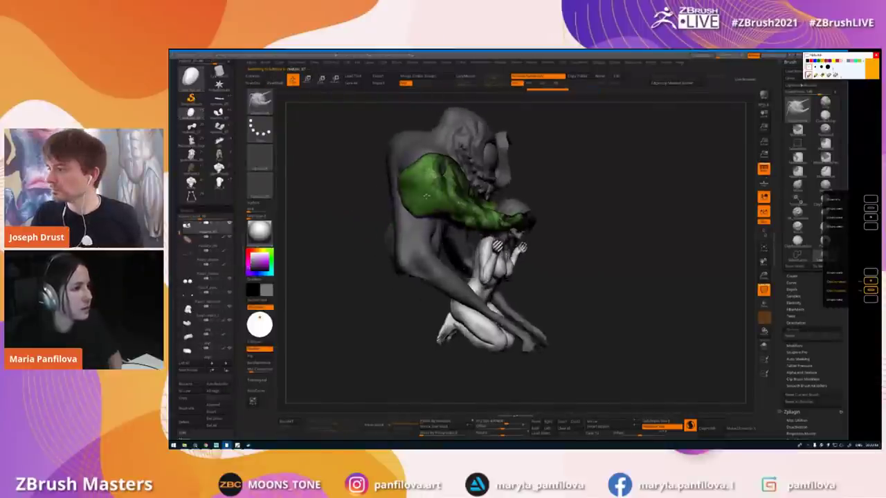
left_click(408, 146, "alt")
mouse_move(387, 187)
right_mouse_down()
mouse_move(485, 197)
mouse_move(436, 236)
right_mouse_up()
left_click(415, 222, "alt")
left_click_drag(431, 250, 445, 328)
right_click_drag(519, 321, 450, 312)
mouse_move(451, 308)
left_mouse_down()
mouse_move(483, 320)
mouse_move(451, 299)
left_mouse_up()
right_click_drag(512, 304, 447, 305)
left_click_drag(448, 305, 437, 321)
- Extend the tail-like limbs along the ground so they curl forward around the kneeling woman
right_click_drag(422, 315, 464, 327)
key("space")
left_click_drag(464, 327, 543, 328)
key("space")
left_click_drag(471, 320, 449, 335)
mouse_move(470, 318)
right_mouse_down()
mouse_move(432, 308)
mouse_move(417, 285)
right_mouse_up()
- Thicken the tail-like limbs with the Move brush, using backface auto masking
key("b")
key("m")
key("v")
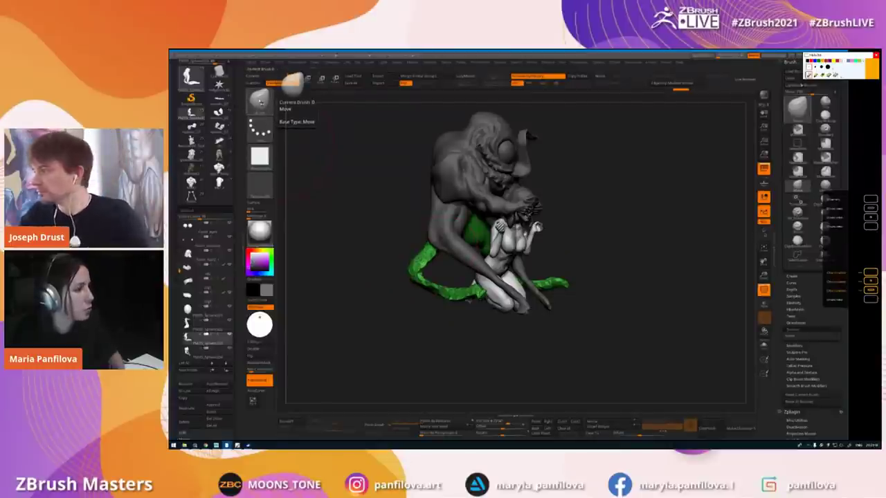
left_click(258, 362)
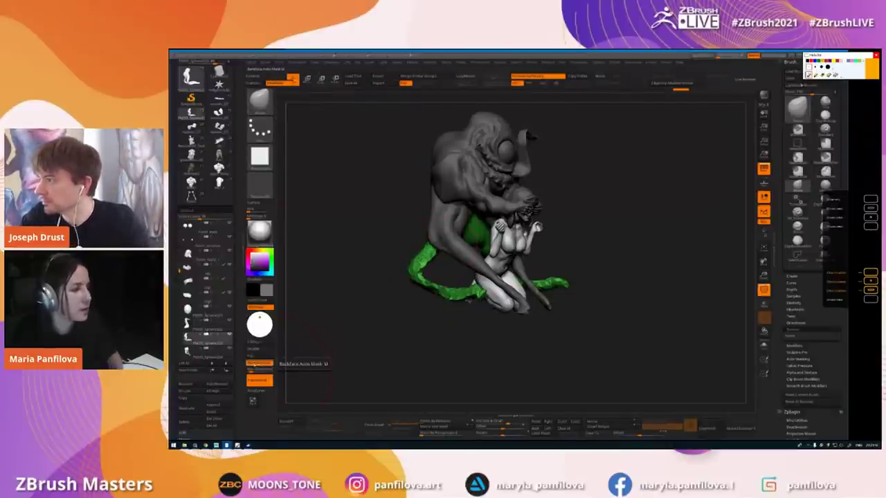
left_click_drag(419, 288, 409, 264)
right_click_drag(443, 275, 412, 278)
left_click_drag(419, 276, 448, 280)
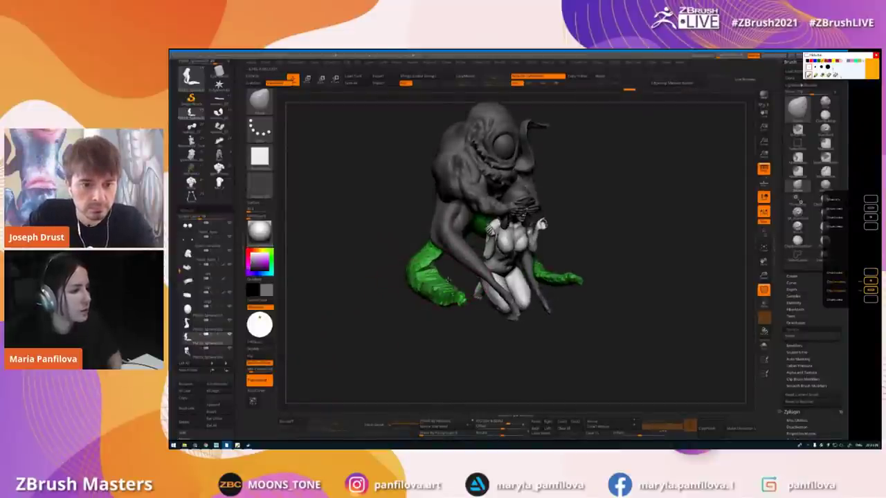
- Refine the curve of the tail-like limbs around the woman and smooth their faceted surface
mouse_move(447, 299)
right_mouse_down()
mouse_move(501, 304)
mouse_move(478, 278)
right_mouse_up()
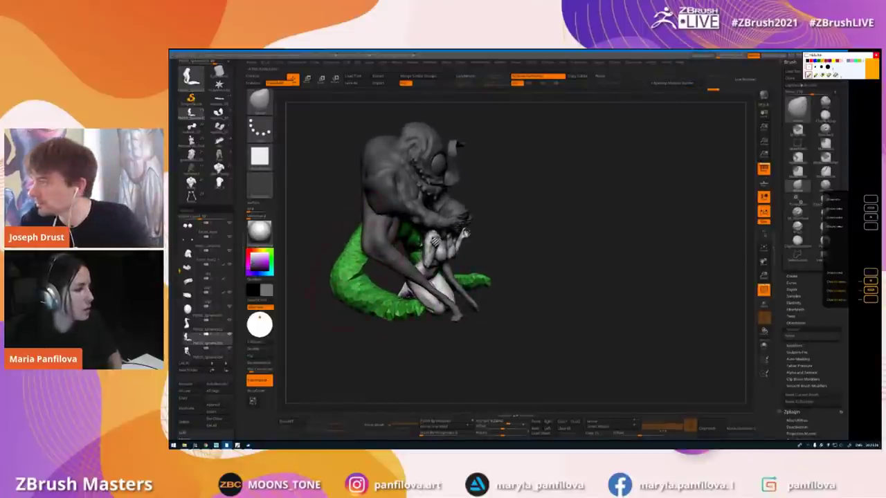
left_click_drag(392, 302, 391, 294)
mouse_move(392, 295)
right_mouse_down()
mouse_move(413, 295)
mouse_move(436, 275)
mouse_move(416, 267)
right_mouse_up()
right_click(416, 268)
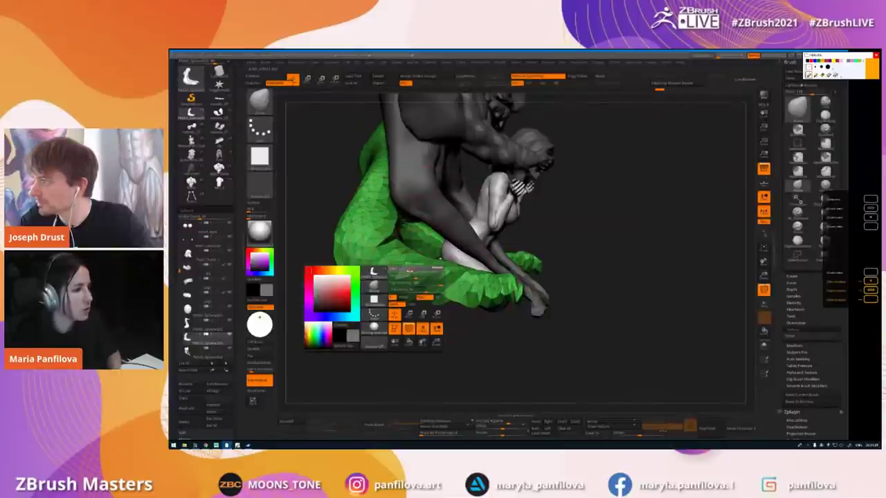
mouse_move(404, 266)
left_mouse_down("shift")
mouse_move(410, 276)
mouse_move(508, 277)
mouse_move(443, 283)
mouse_move(359, 246)
mouse_move(383, 191)
left_mouse_up("shift")
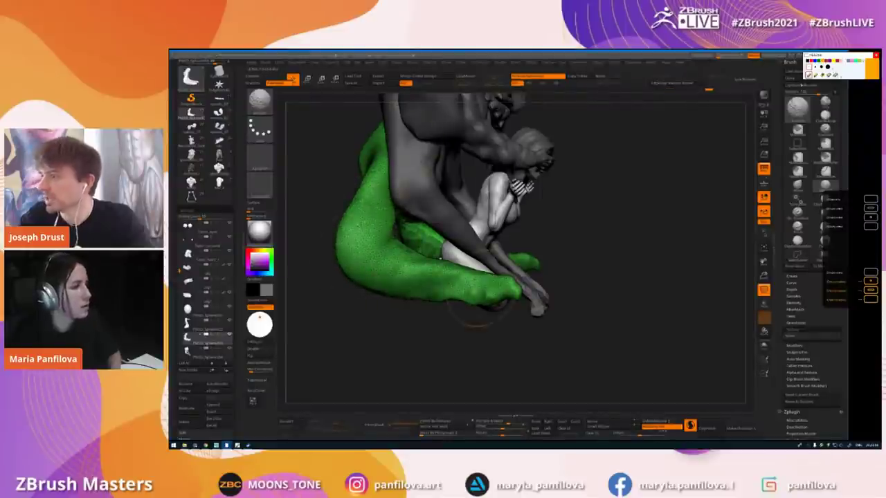
- Examine the monster's torso and head up close, and select the arms covering the woman's eyes
left_click(423, 192, "alt")
mouse_move(409, 148)
left_mouse_down("shift")
mouse_move(426, 161)
mouse_move(407, 211)
left_mouse_up("shift")
mouse_move(415, 200)
right_mouse_down()
mouse_move(436, 203)
mouse_move(451, 168)
right_mouse_up()
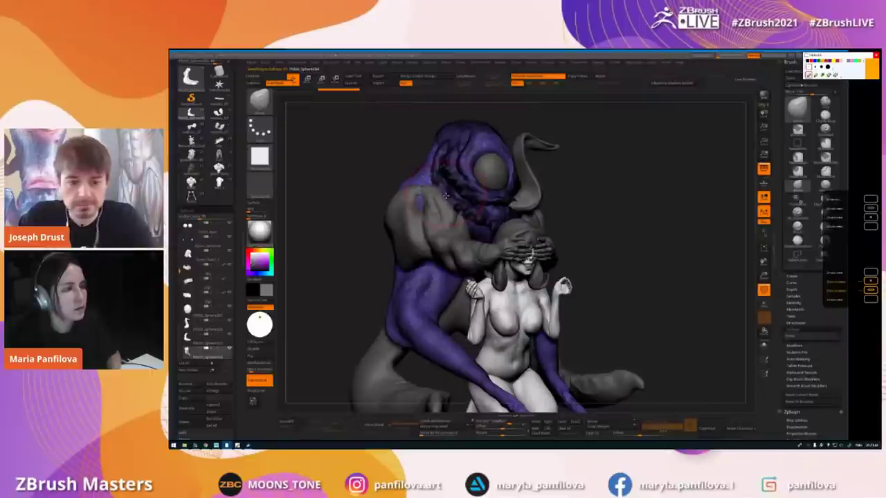
right_click_drag(445, 197, 470, 194, "ctrl")
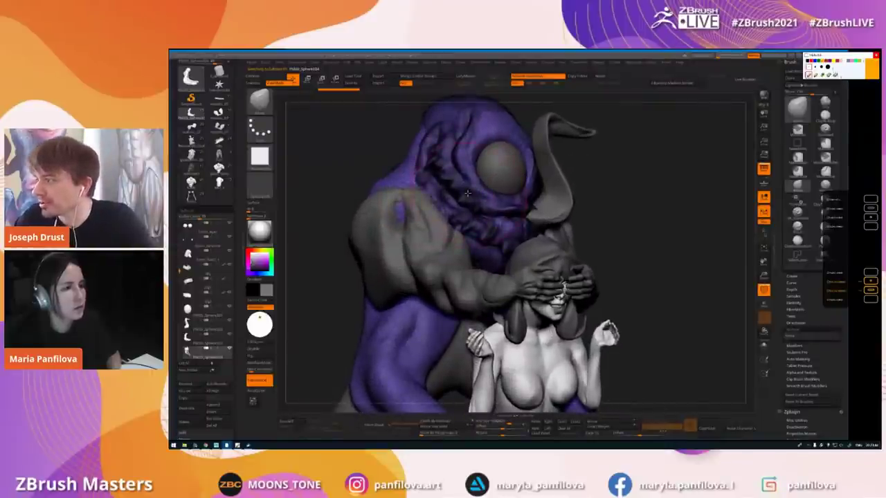
right_click(463, 198)
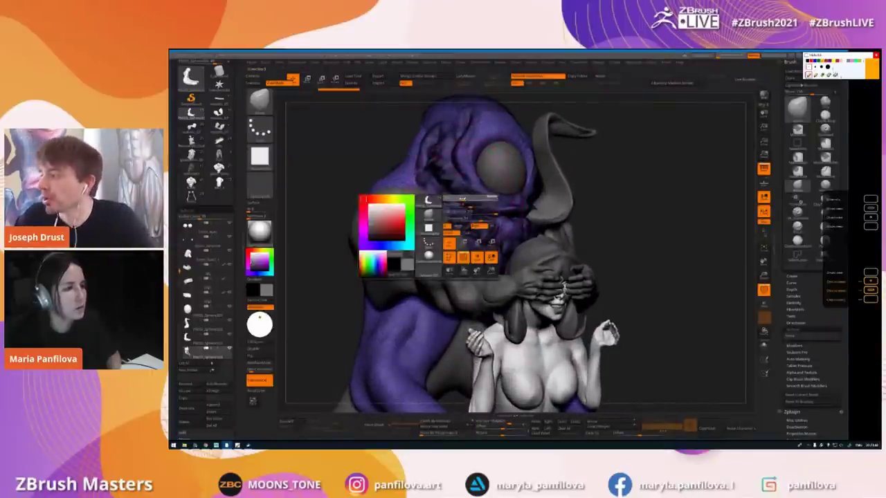
left_click(480, 289, "alt")
right_click_drag(537, 281, 503, 263, "alt")
right_click_drag(431, 245, 469, 251, "alt")
left_click_drag(469, 250, 466, 251, "shift")
- Try remeshing the monster's arms that cover the woman's eyes
key("space")
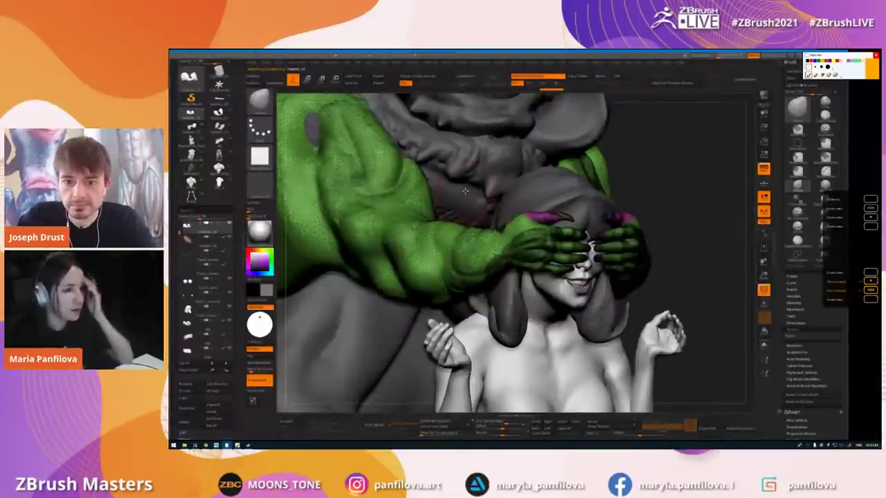
key("b")
key("m")
key("v")
key("space")
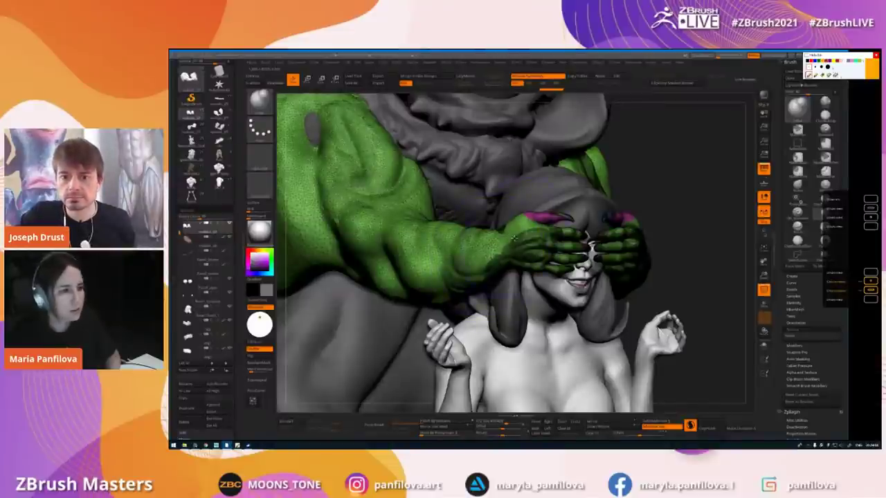
key("2")
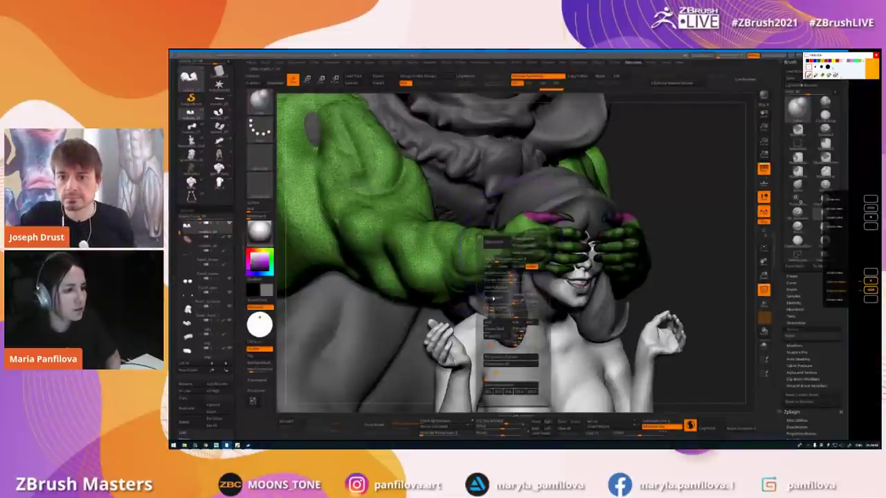
left_click(493, 298)
mouse_move(476, 339)
right_mouse_down()
mouse_move(564, 242)
mouse_move(575, 277)
mouse_move(587, 246)
right_mouse_up()
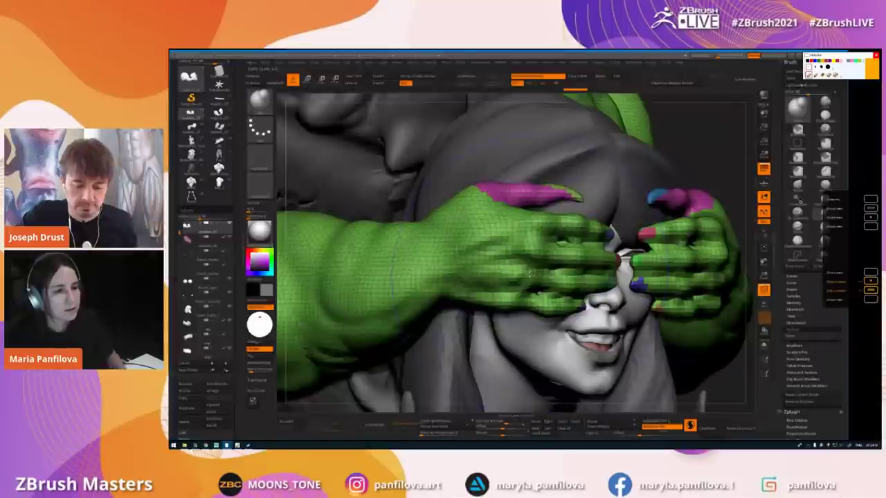
key("ctrl+z")
mouse_move(601, 246)
right_mouse_down()
mouse_move(563, 244)
mouse_move(595, 248)
right_mouse_up()
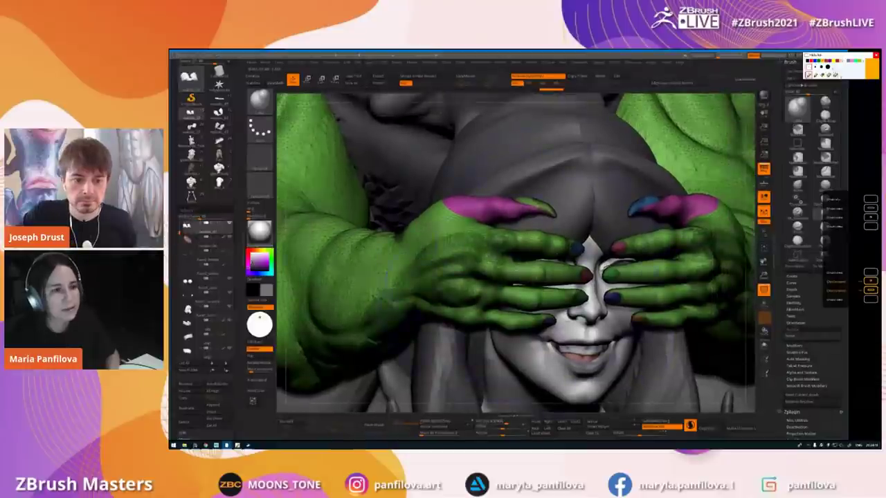
- Smooth the forearm and upper arm of the monster's eye-covering arms
right_click(368, 286)
left_click_drag(405, 267, 409, 297, "shift")
left_click_drag(395, 298, 374, 312, "shift")
mouse_move(373, 257)
right_mouse_down()
mouse_move(412, 255)
mouse_move(389, 213)
mouse_move(374, 221)
mouse_move(471, 239)
right_mouse_up()
left_click_drag(384, 248, 403, 271)
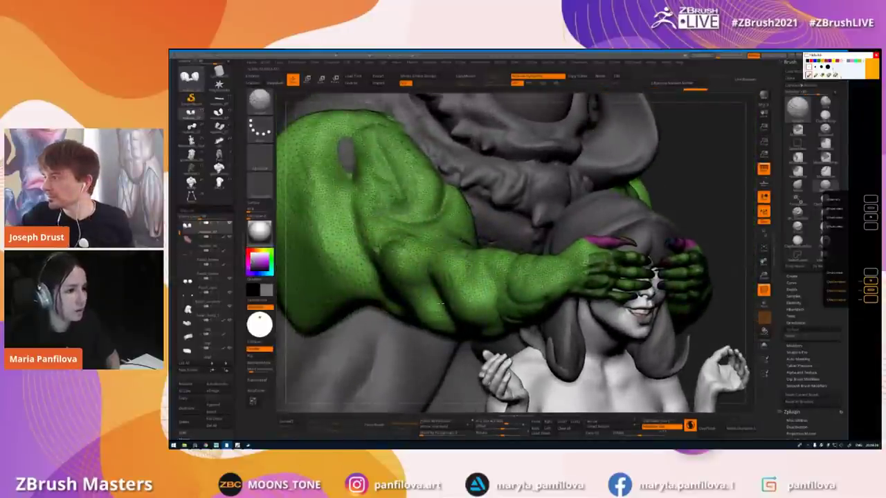
- Brush over the back of the monster's hand on the woman's face and undo the last stroke
right_click_drag(609, 270, 609, 318, "ctrl")
left_click_drag(623, 235, 602, 284)
left_click_drag(593, 232, 574, 292)
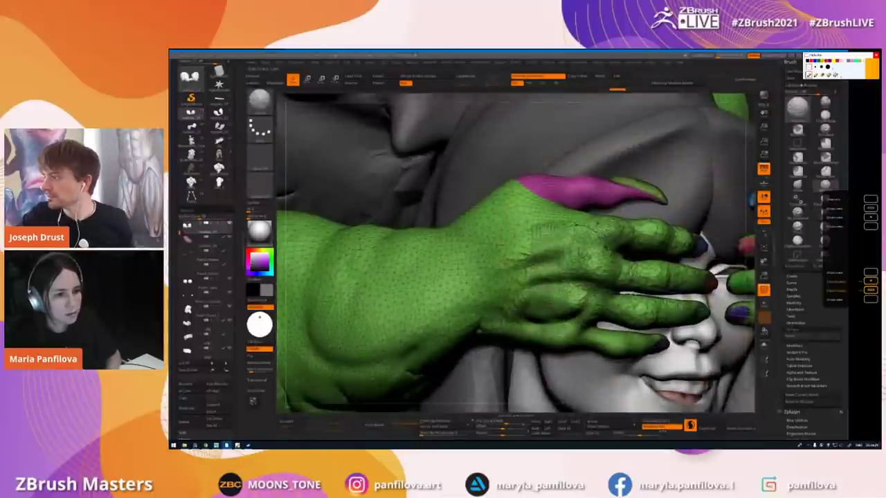
mouse_move(624, 324)
right_mouse_down("ctrl")
mouse_move(429, 156)
mouse_move(504, 179)
mouse_move(485, 139)
right_mouse_up("ctrl")
key("ctrl+z")
- Isolate the arms with the PolyFrame display off and lasso-mask the shoulders and upper arms
mouse_move(484, 325)
right_mouse_down()
mouse_move(464, 355)
mouse_move(461, 247)
mouse_move(437, 225)
mouse_move(259, 253)
mouse_move(266, 246)
right_mouse_up()
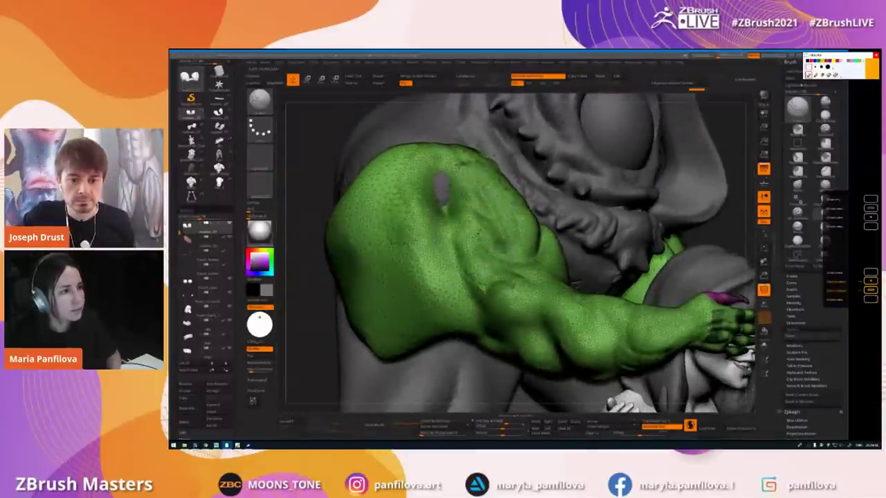
right_click(475, 279)
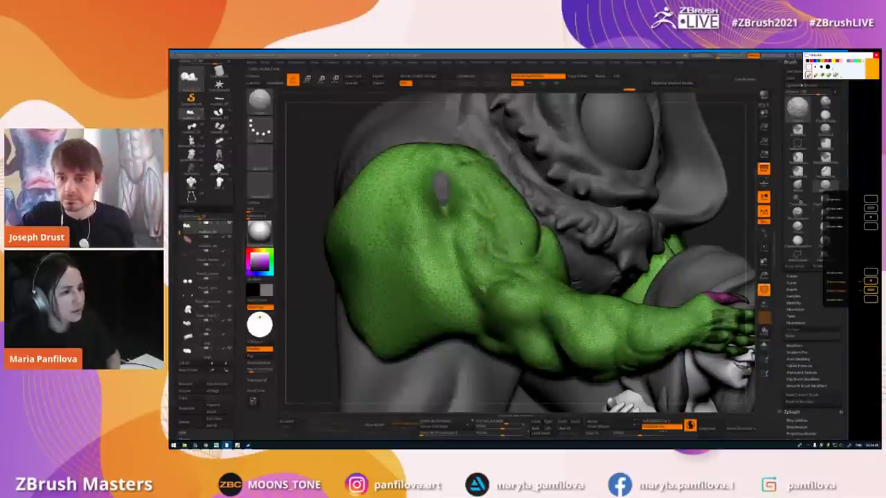
key("space")
mouse_move(537, 267)
left_mouse_down("ctrl")
mouse_move(549, 283)
mouse_move(538, 310)
mouse_move(501, 302)
mouse_move(525, 343)
mouse_move(475, 330)
left_mouse_up("ctrl")
mouse_move(424, 351)
left_mouse_down()
mouse_move(419, 319)
mouse_move(395, 281)
left_mouse_up()
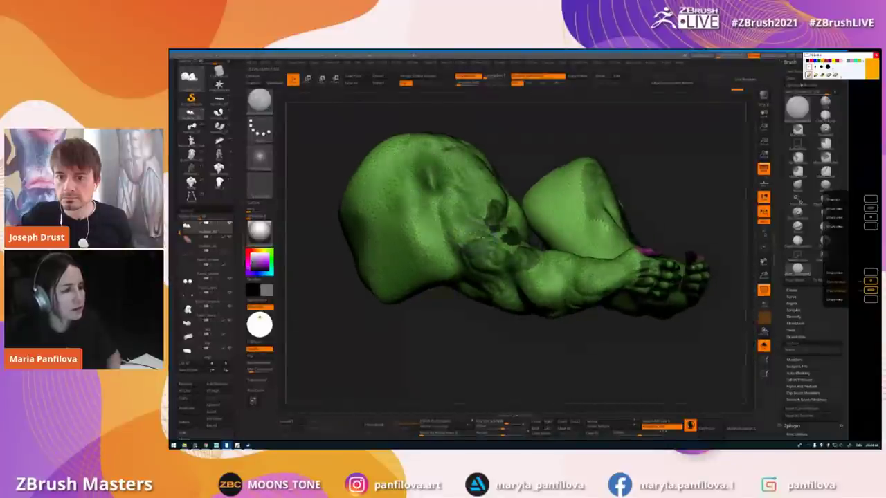
key("shift+f")
left_click_drag(367, 155, 351, 174, "ctrl+shift")
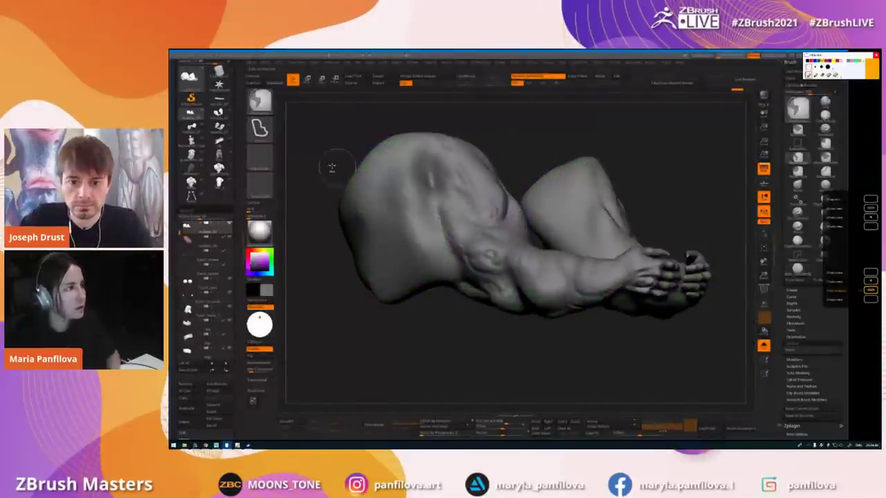
mouse_move(313, 225)
left_mouse_down("ctrl")
mouse_move(491, 297)
mouse_move(464, 111)
mouse_move(415, 108)
left_mouse_up("ctrl")
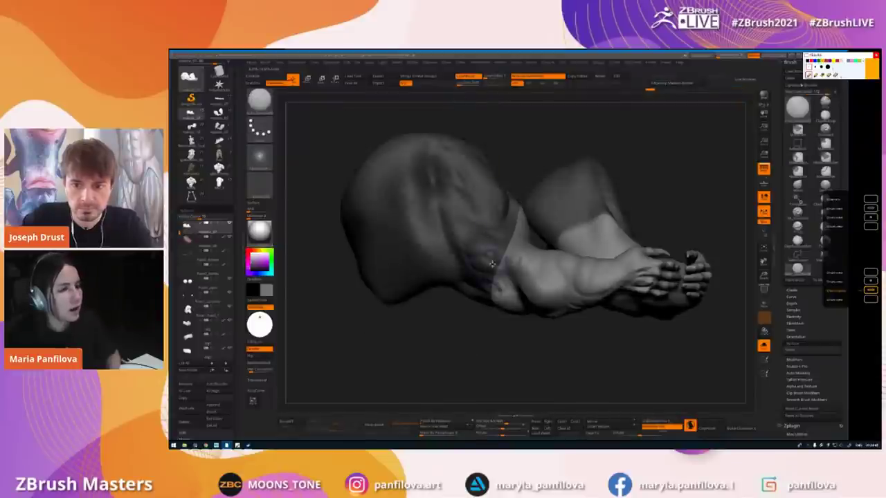
- Try moving the unmasked forearms with a transpose line at the elbow, and invert the mask
left_click_drag(305, 100, 278, 98)
key("w")
key("space")
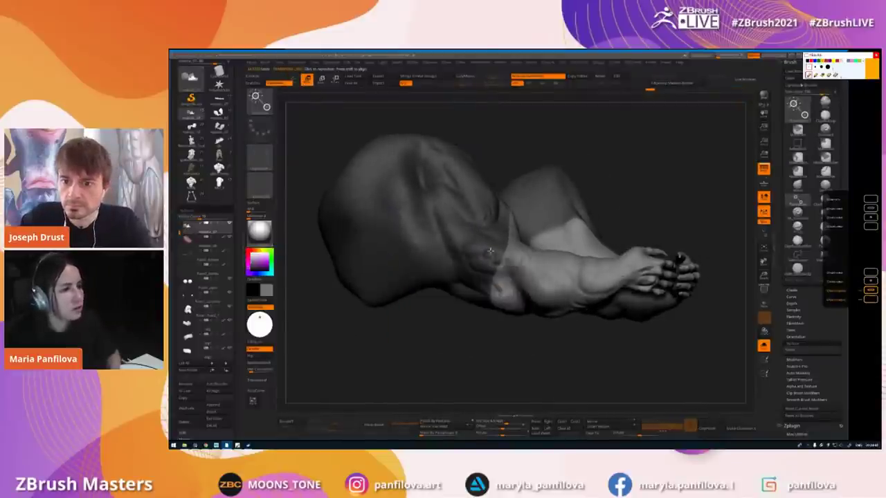
left_click_drag(517, 270, 499, 264)
mouse_move(522, 171)
left_mouse_down()
mouse_move(476, 186)
mouse_move(512, 179)
left_mouse_up()
key("ctrl+z")
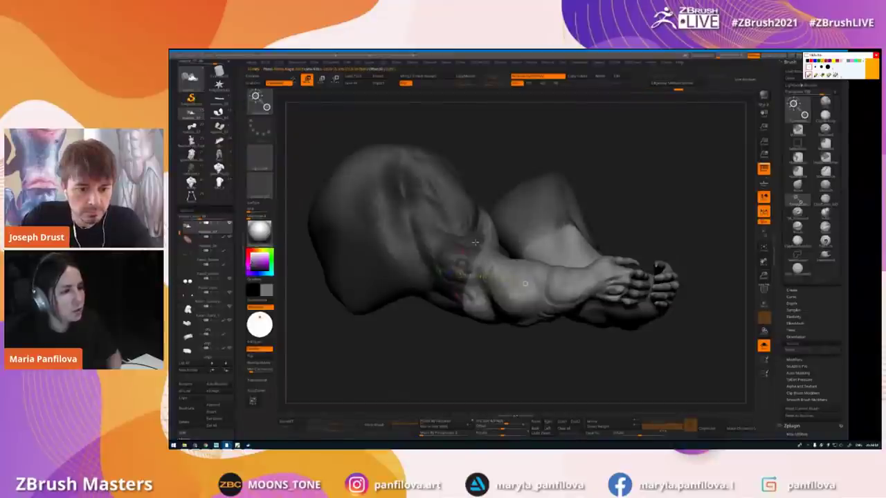
left_click(479, 167, "ctrl")
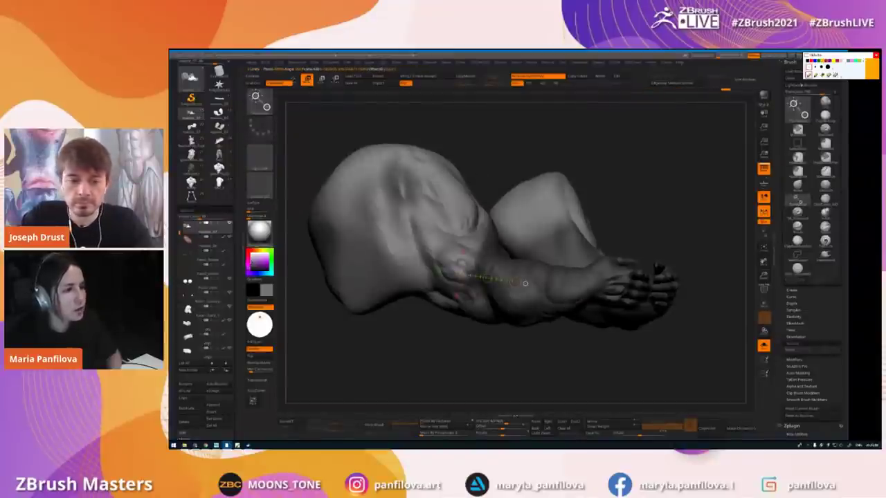
key("alt+s")
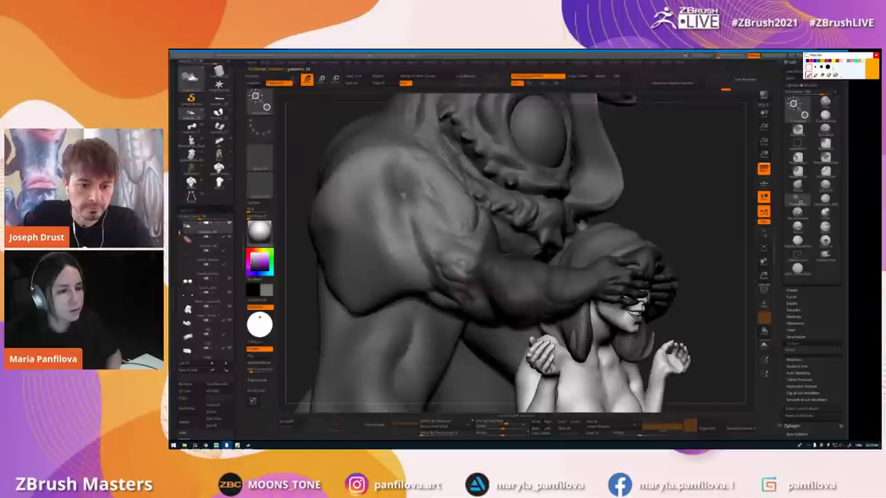
- Undo a series of earlier edits on the woman's body and redo them
key("ctrl+z")
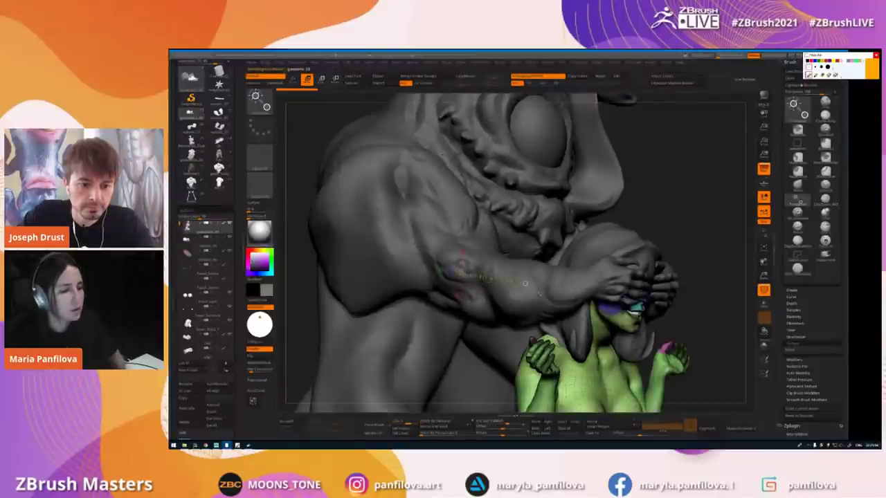
key("ctrl+z")
key("ctrl+z")
key("ctrl+z")
key("ctrl+z")
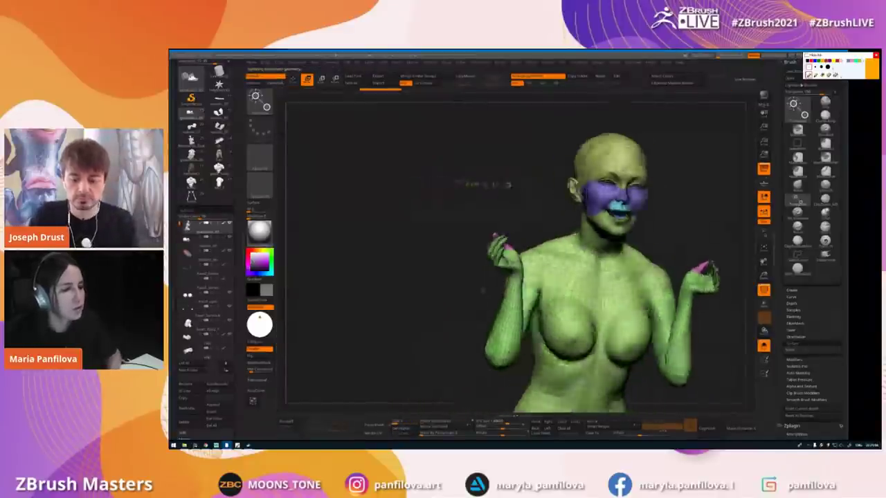
key("ctrl+z")
key("ctrl+z")
key("ctrl+z")
key("ctrl+z")
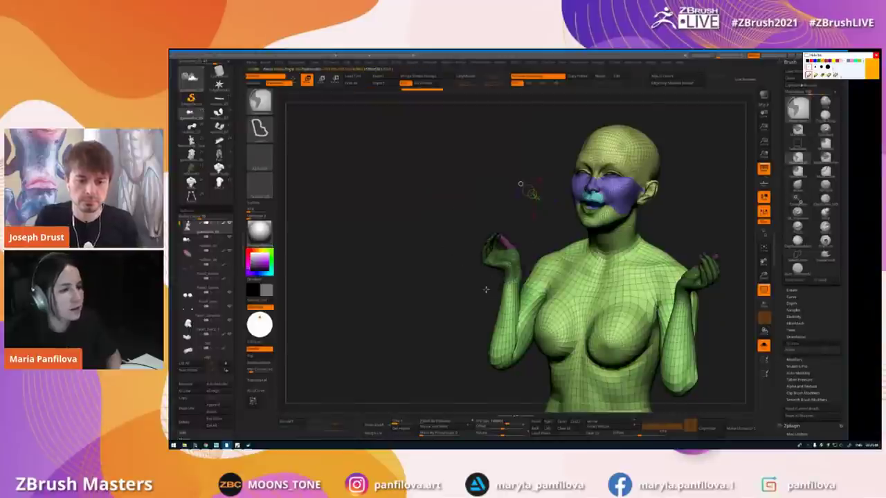
key("ctrl+shift+z")
key("ctrl+shift+z")
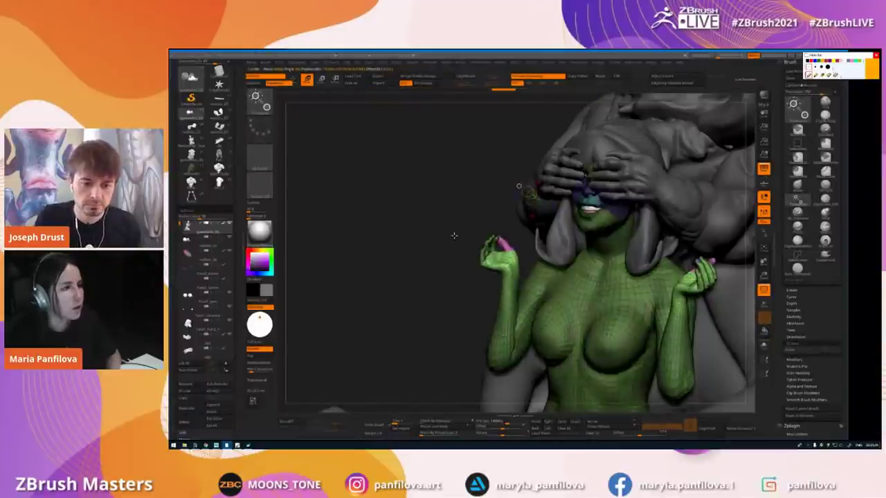
key("ctrl+shift+z")
key("ctrl+shift+z")
key("ctrl+shift+z")
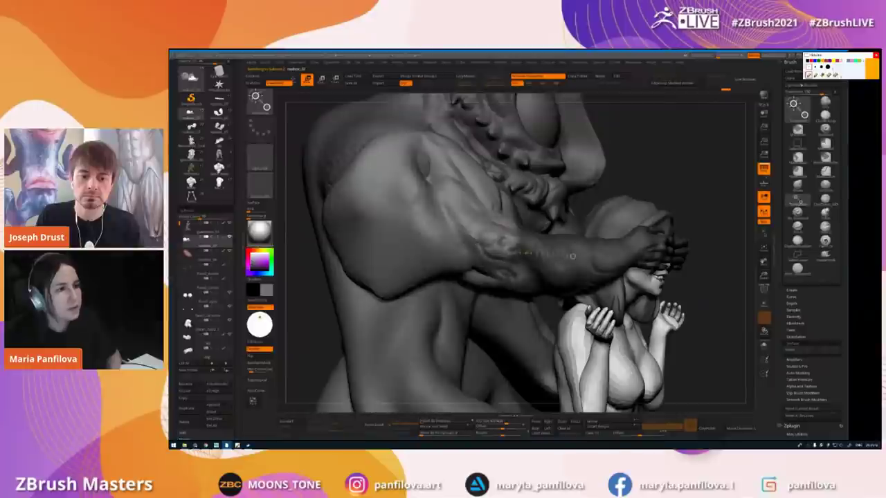
- Isolate the monster's eye-covering arms again and clear their mask
right_click_drag(501, 198, 473, 205, "alt")
key("shift+s")
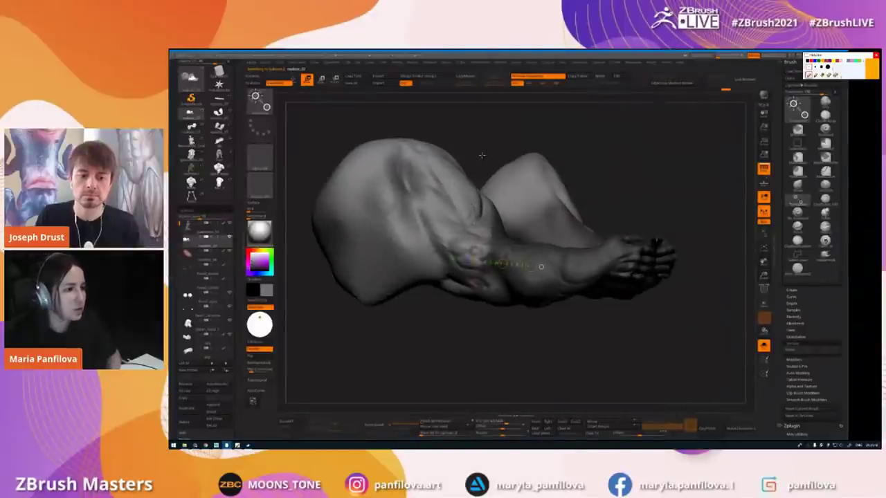
left_click_drag(488, 164, 478, 143, "ctrl")
key("space")
key("space")
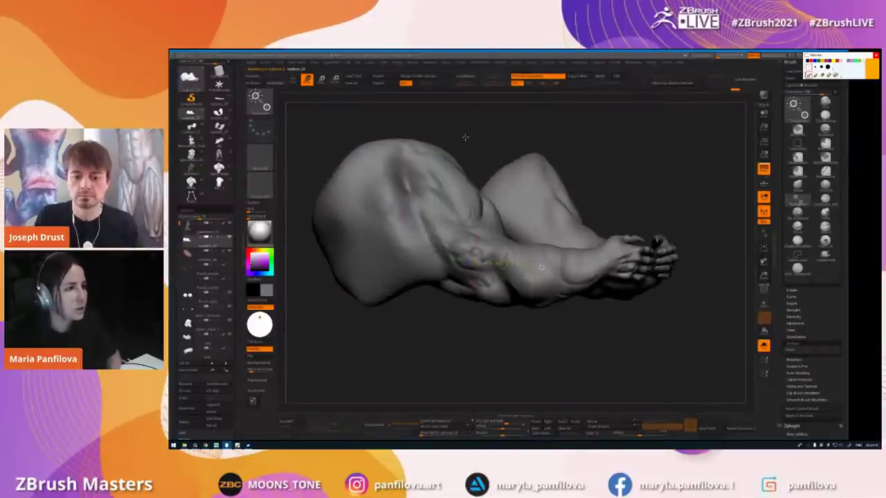
- Return to draw mode and redo the series of edits on the isolated arms
key("q")
mouse_move(472, 159)
right_mouse_down("ctrl")
mouse_move(452, 160)
mouse_move(438, 177)
right_mouse_up("ctrl")
key("ctrl+shift+z")
key("ctrl+shift+z")
key("ctrl+shift+z")
key("ctrl+shift+z")
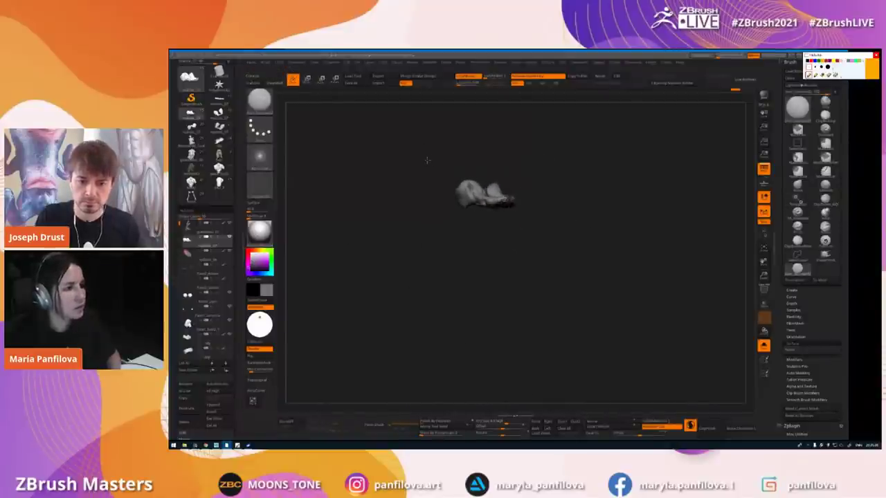
key("ctrl+shift+z")
key("ctrl+shift+z")
key("ctrl+shift+z")
key("ctrl+shift+z")
key("ctrl+shift+z")
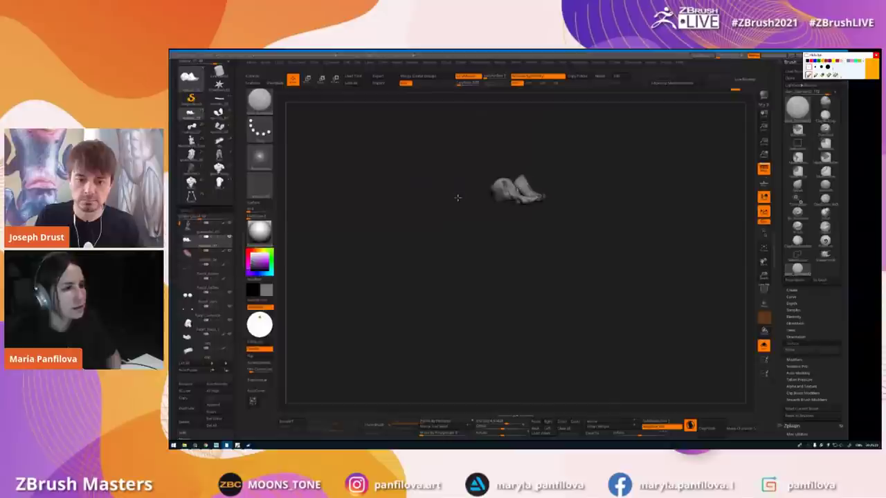
key("ctrl+shift+z")
key("ctrl+shift+z")
key("ctrl+shift+z")
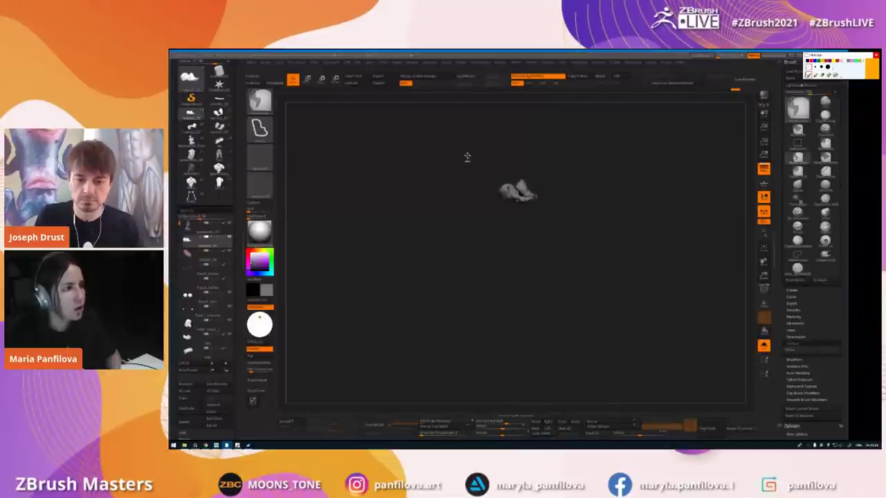
- Lasso-mask the shoulders and upper arms and reposition the unmasked forearms with a transpose line
mouse_move(480, 166)
left_mouse_down()
mouse_move(509, 218)
mouse_move(524, 161)
left_mouse_up()
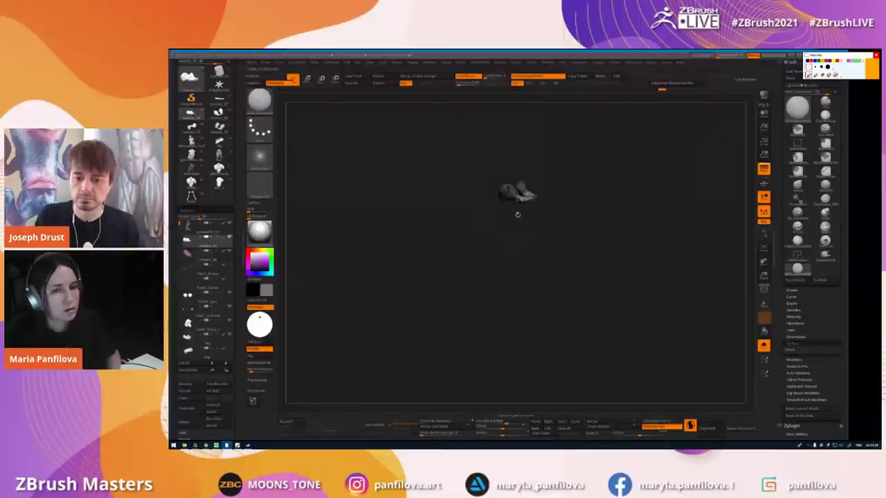
right_click_drag(516, 194, 571, 328, "ctrl")
mouse_move(518, 221)
right_mouse_down("ctrl")
mouse_move(533, 277)
mouse_move(532, 232)
right_mouse_up("ctrl")
left_click_drag(532, 232, 501, 246)
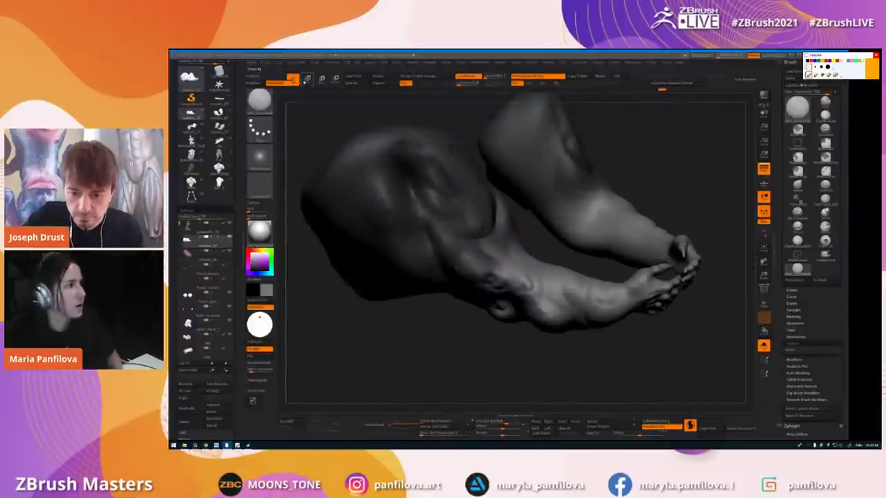
left_click(307, 79)
mouse_move(607, 283)
left_mouse_down()
mouse_move(597, 265)
mouse_move(607, 283)
left_mouse_up()
right_click_drag(443, 346, 423, 270, "ctrl")
left_click_drag(424, 270, 392, 236)
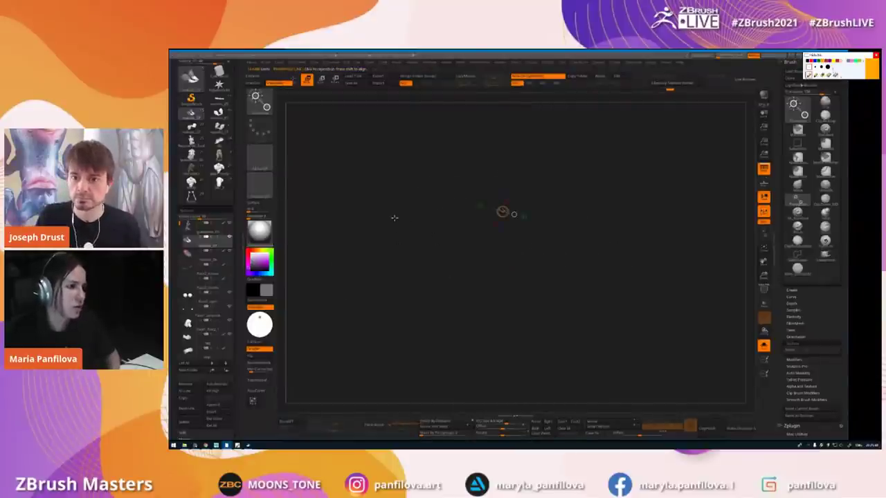
- Adjust the arm mask with a small lasso, restore the whole sculpt to view and go back to draw mode
key("ctrl")
left_click_drag(501, 214, 505, 210, "ctrl")
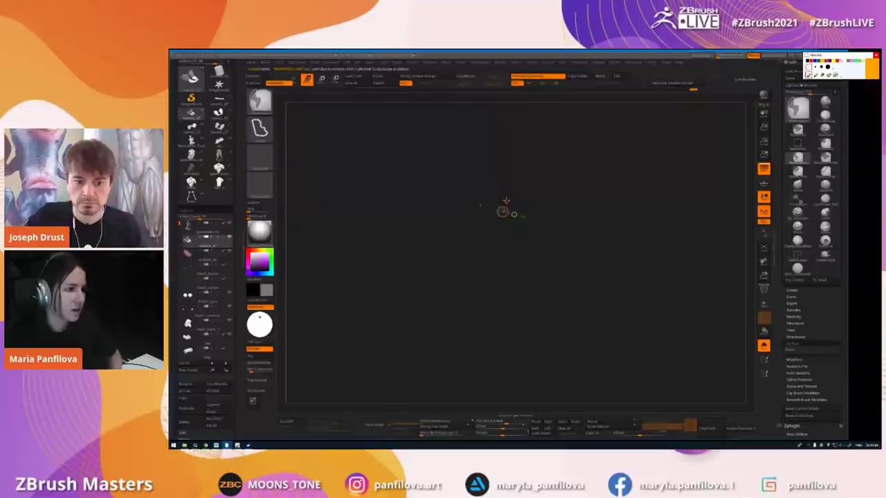
mouse_move(536, 290)
right_mouse_down("ctrl")
mouse_move(512, 279)
mouse_move(523, 306)
right_mouse_up("ctrl")
left_click_drag(524, 238, 516, 244)
left_click_drag(360, 201, 356, 190)
key("shift+s")
mouse_move(478, 262)
right_mouse_down()
mouse_move(374, 225)
mouse_move(438, 239)
right_mouse_up()
key("q")
- Clear the mask from the eye-covering arms and brush over the shoulder and forearm
key("space")
mouse_move(438, 239)
left_mouse_down()
mouse_move(391, 170)
mouse_move(435, 217)
left_mouse_up()
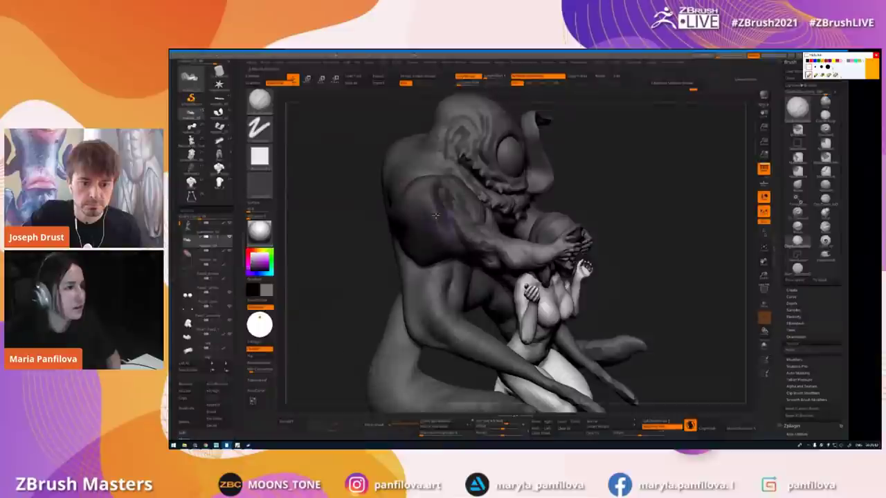
left_click_drag(358, 166, 439, 201)
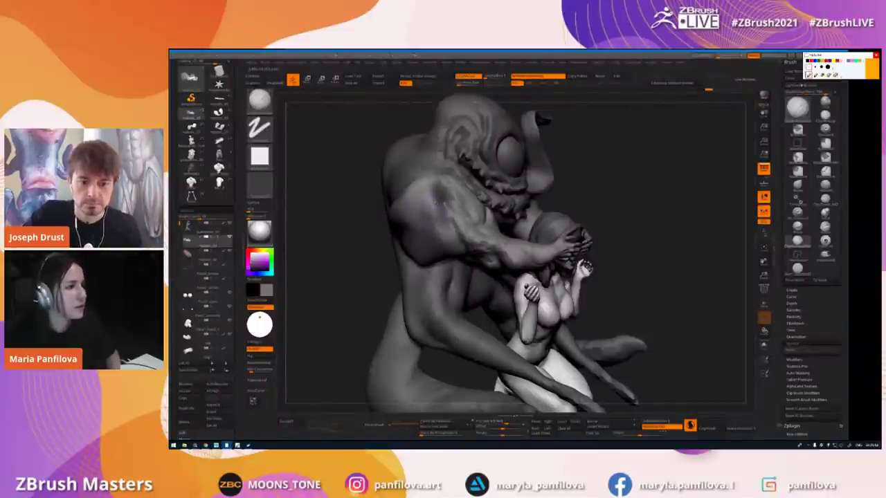
right_click_drag(432, 218, 427, 219)
left_click_drag(490, 268, 501, 247)
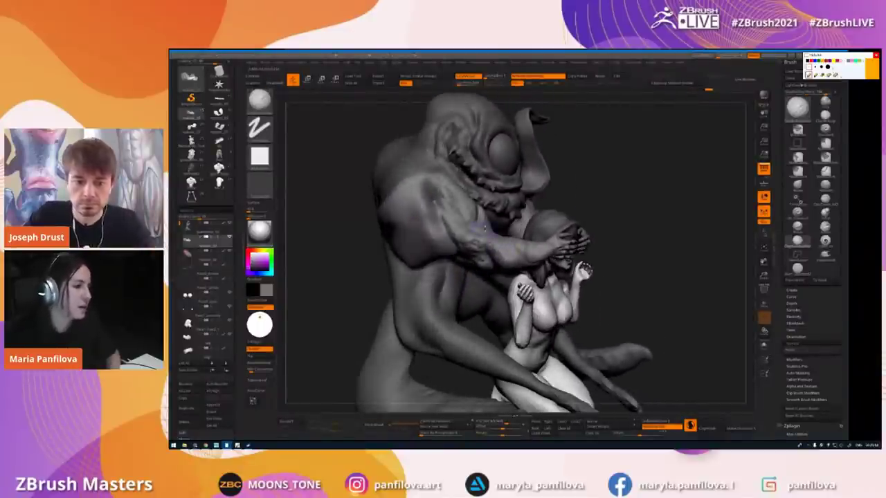
- Switch to the Move brush and push the forearm muscle out where it meets the biceps
right_click_drag(484, 228, 482, 238, "ctrl")
key("b")
key("m")
key("v")
key("space")
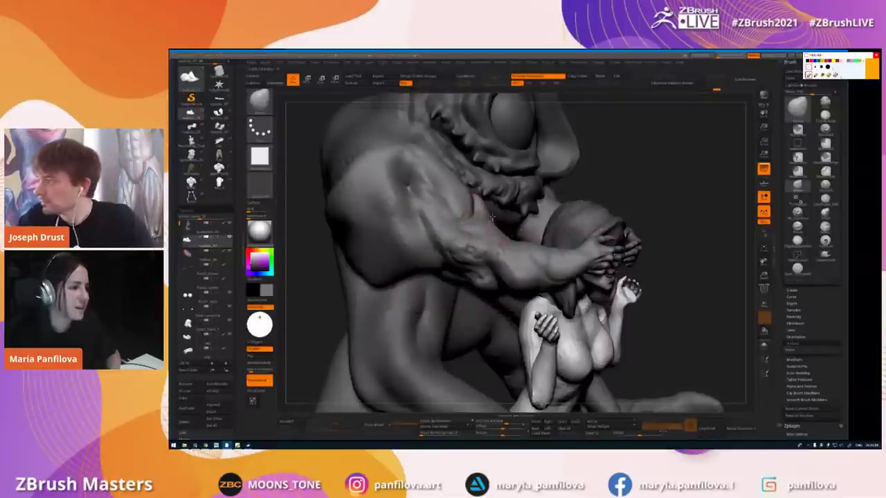
- Mask the isolated forearms with a rectangular mask using a gradient alpha, and remove the alpha from the mask brush
left_click(267, 102)
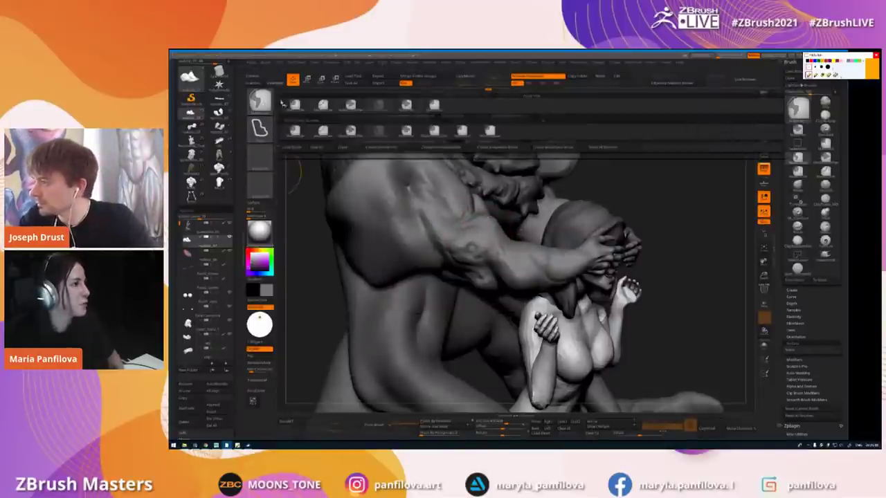
left_click(260, 127)
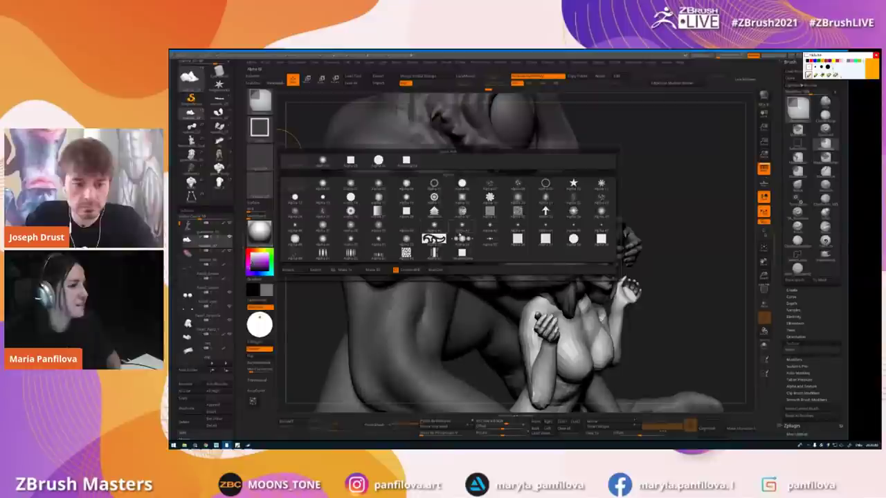
left_click(378, 208)
right_click_drag(388, 206, 509, 186)
mouse_move(501, 171)
left_mouse_down()
mouse_move(575, 282)
mouse_move(638, 346)
mouse_move(624, 355)
mouse_move(639, 364)
left_mouse_up()
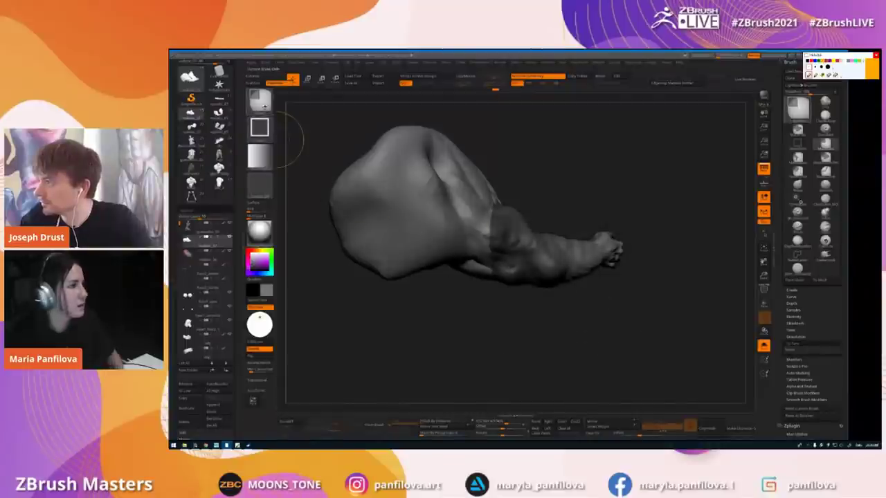
left_click(260, 100)
left_click(259, 158)
left_click(293, 158)
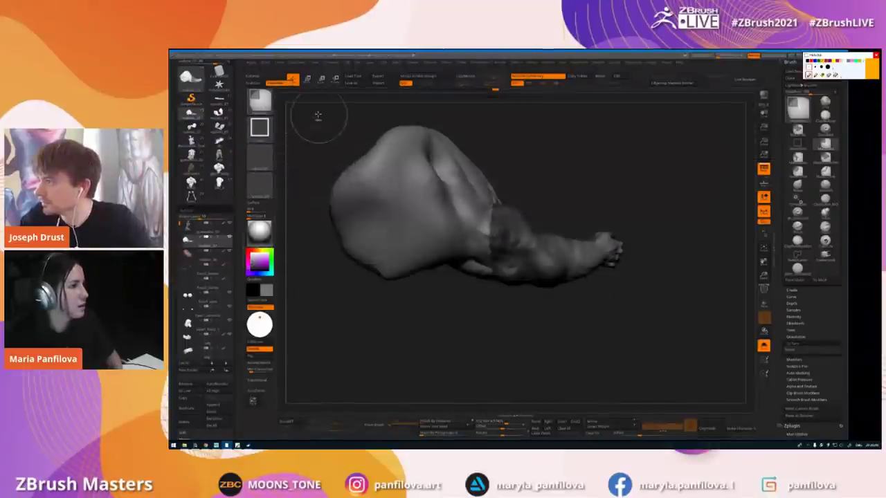
- Rectangle-mask the shoulders and upper arms and reposition the forearms with a transpose line
mouse_move(311, 112)
left_mouse_down("ctrl")
mouse_move(499, 334)
mouse_move(423, 330)
left_mouse_up("ctrl")
left_click(308, 79)
mouse_move(582, 247)
left_mouse_down()
mouse_move(559, 243)
mouse_move(550, 223)
left_mouse_up()
key("q")
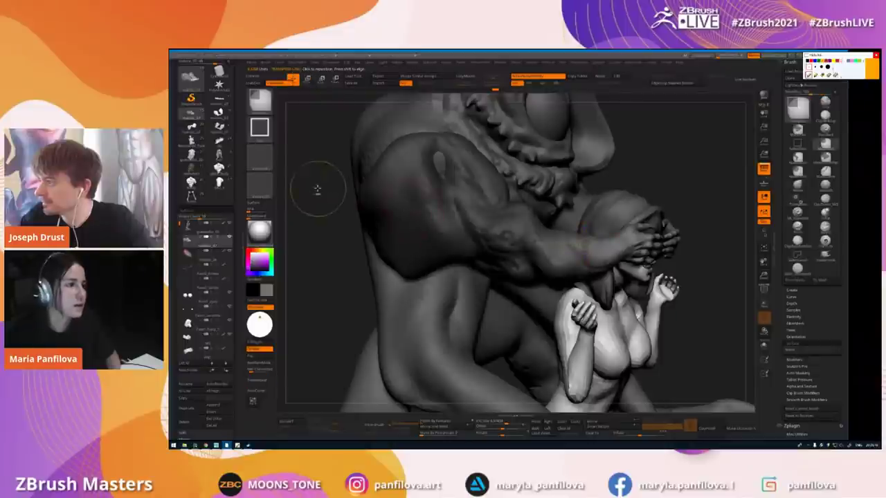
- Clear the arms' mask and smooth the surface of the monster's shoulder
left_click(319, 194, "ctrl")
left_click_drag(443, 171, 440, 197, "shift")
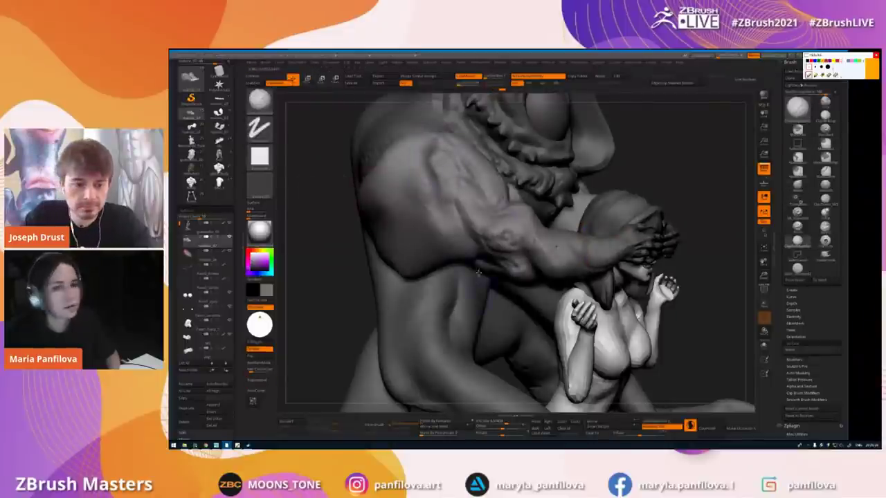
mouse_move(463, 206)
right_mouse_down("ctrl")
mouse_move(463, 173)
mouse_move(419, 203)
mouse_move(333, 203)
right_mouse_up("ctrl")
right_click_drag(509, 357, 508, 262, "alt")
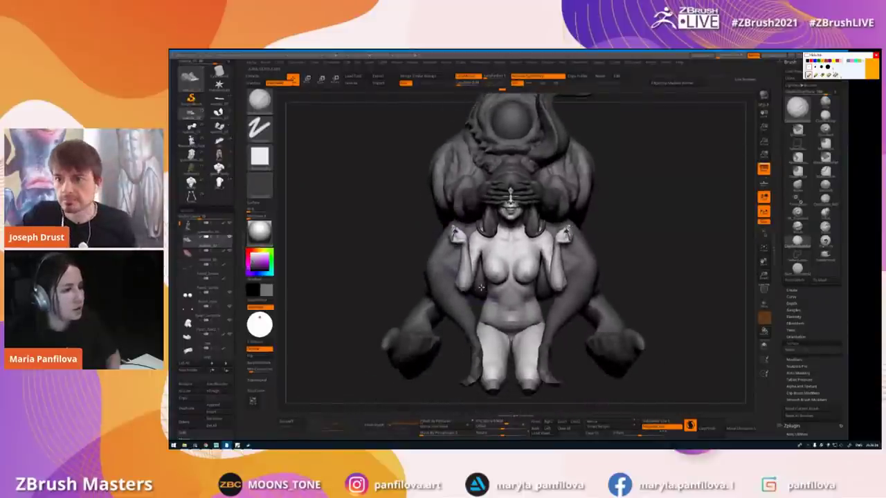
- Load the more detailed sculpt stage realistic_07 and briefly check its arms with the PolyFrame display
left_click(507, 263, "alt")
left_click_drag(390, 217, 408, 235, "ctrl")
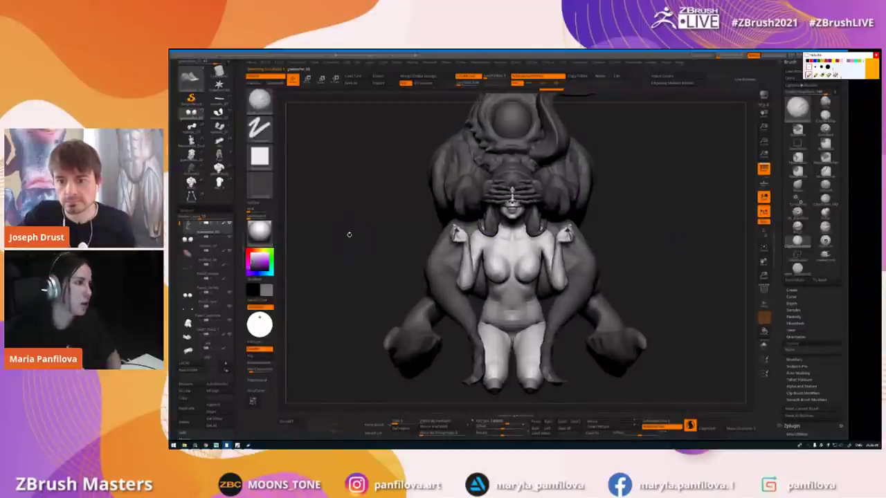
left_click(217, 116)
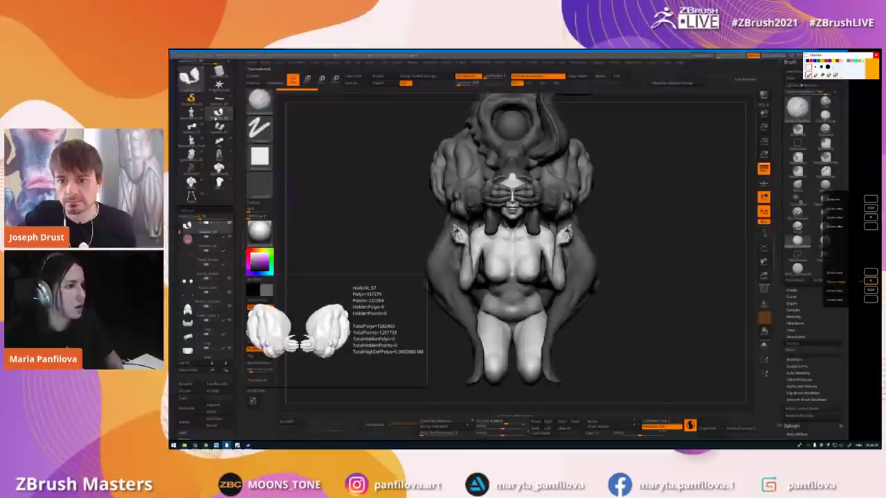
mouse_move(369, 196)
left_mouse_down()
mouse_move(384, 207)
mouse_move(432, 211)
left_mouse_up()
key("shift+f")
key("shift+f")
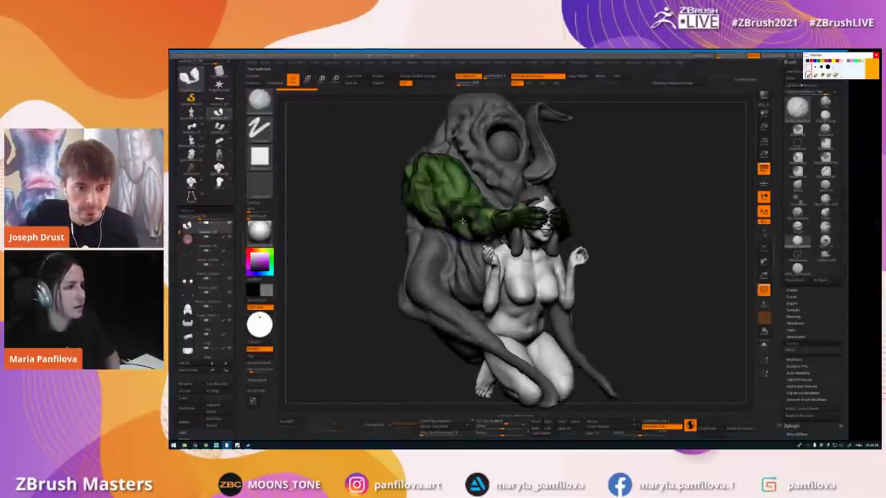
- Reshape the elbow and underside of the monster's eye-covering arm with the Move brush
right_click_drag(460, 218, 466, 229, "ctrl")
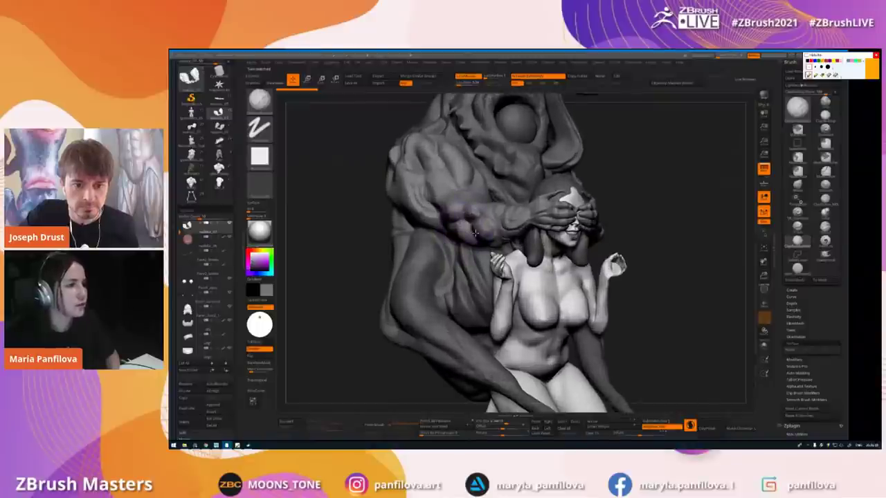
key("b")
key("m")
key("v")
key("space")
key("space")
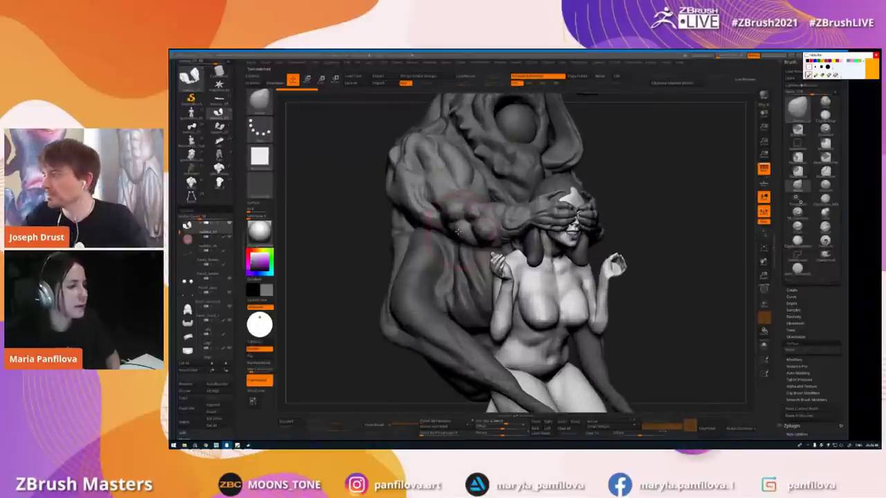
left_click_drag(459, 232, 454, 241)
right_click_drag(435, 231, 442, 260, "alt")
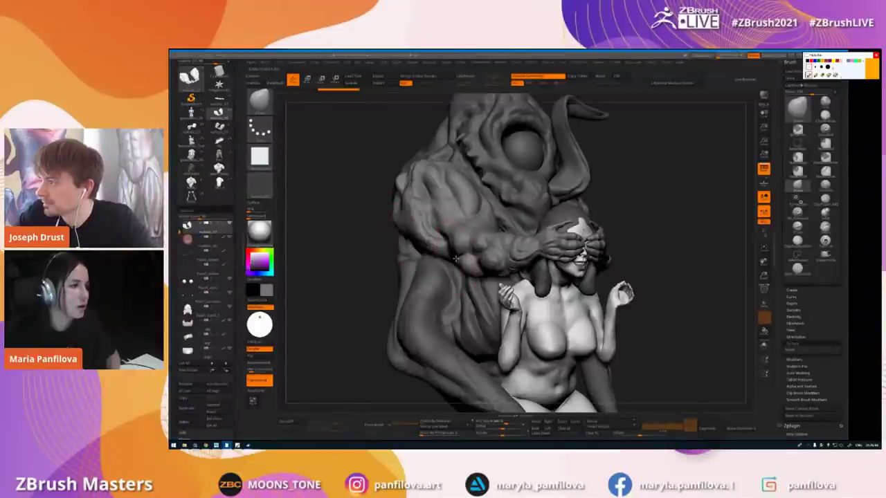
left_click_drag(455, 258, 451, 252)
- Adjust the brush and build up a rounded deltoid mass on the monster's shoulder
right_click(443, 291)
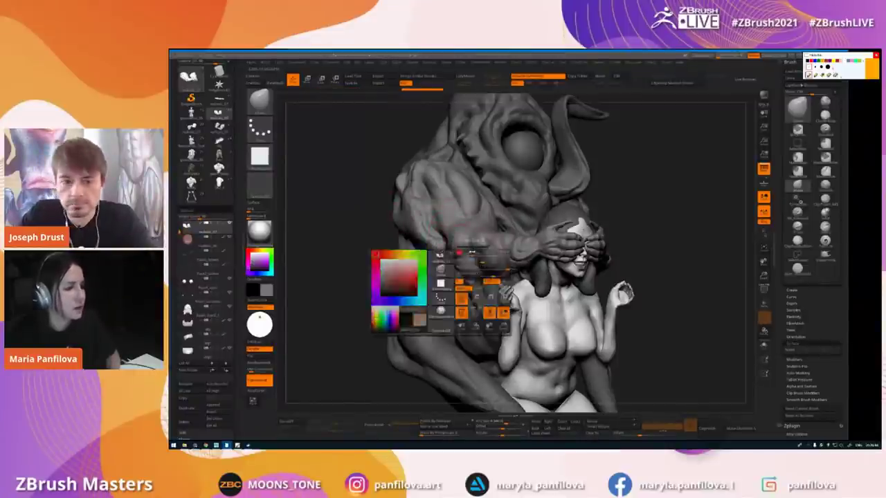
right_click_drag(452, 237, 429, 225)
right_click(395, 219)
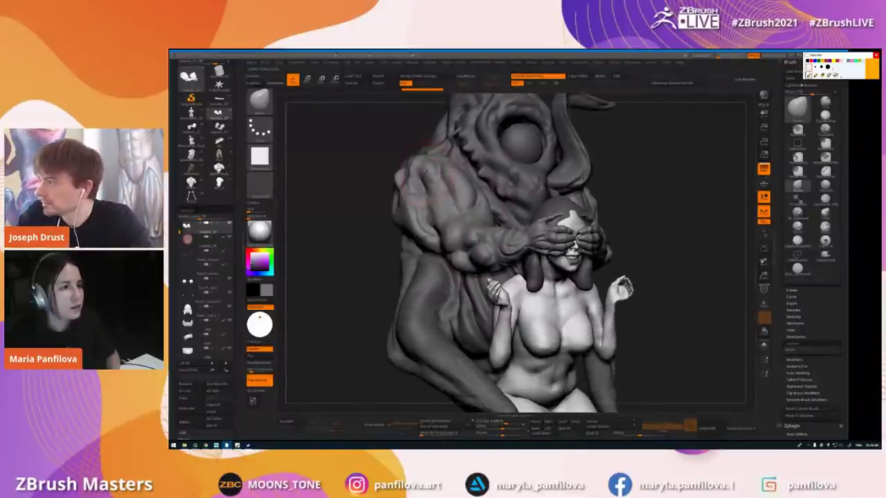
right_click_drag(421, 171, 418, 172)
right_click_drag(468, 255, 441, 260)
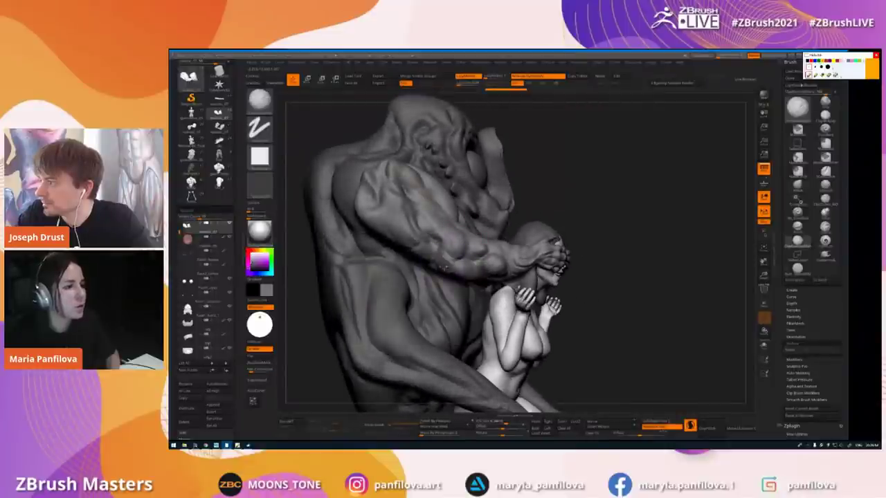
right_click_drag(495, 231, 466, 239)
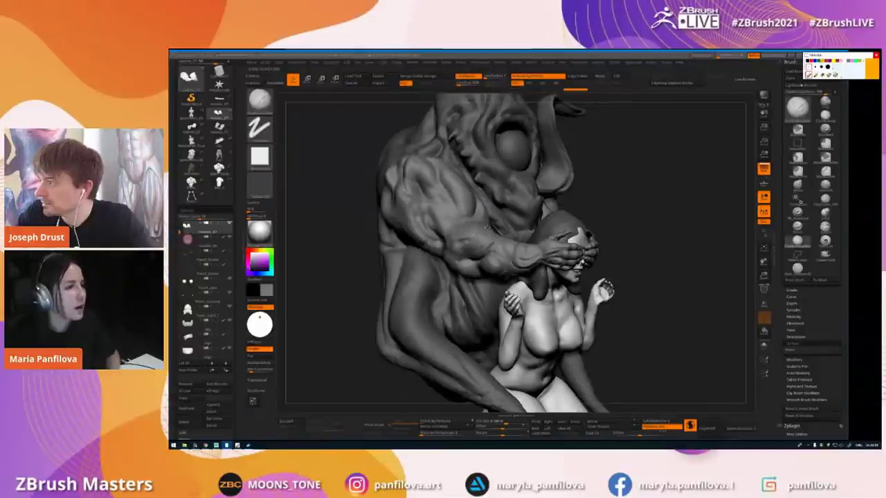
right_click_drag(462, 238, 409, 180)
left_click_drag(407, 170, 421, 191)
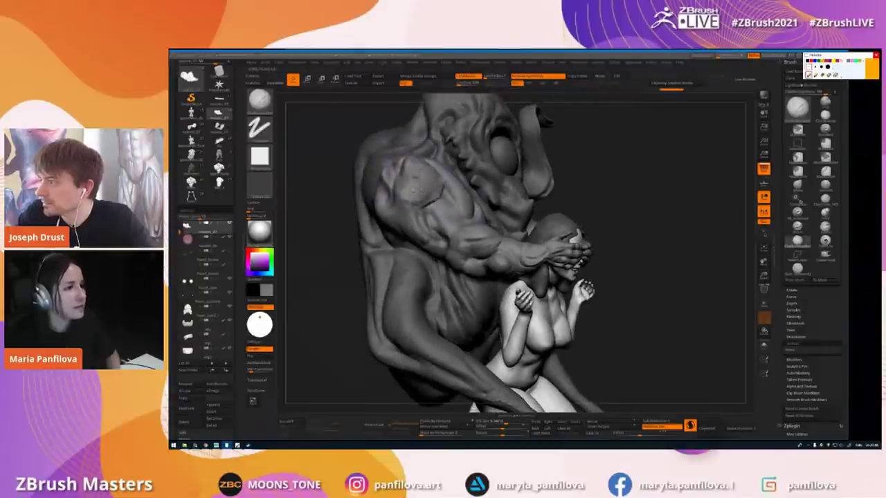
mouse_move(415, 178)
right_mouse_down()
mouse_move(379, 192)
mouse_move(431, 217)
right_mouse_up()
- Refine the shoulder and upper arm forms by switching to the Move brush and the DamStandard brush
key("b")
key("m")
key("v")
key("b")
key("d")
key("s")
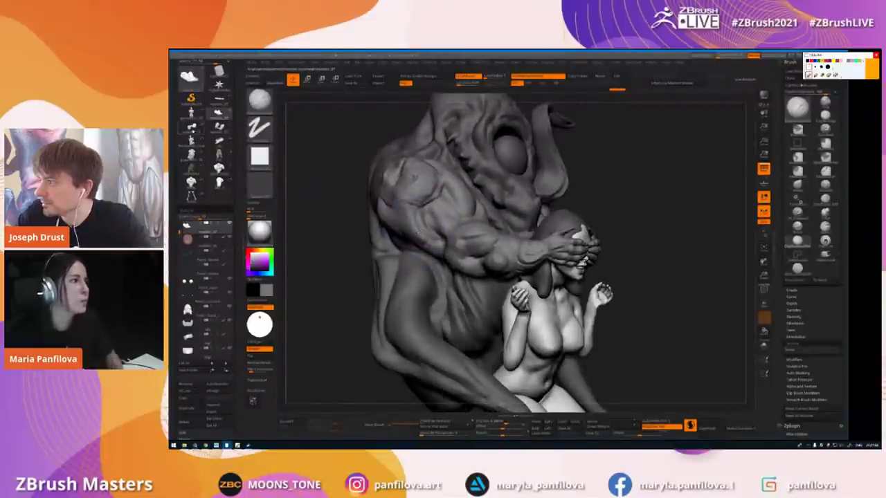
- Load two later stages of the sculpt in turn and examine the finished arms from the front and side
left_click(193, 130)
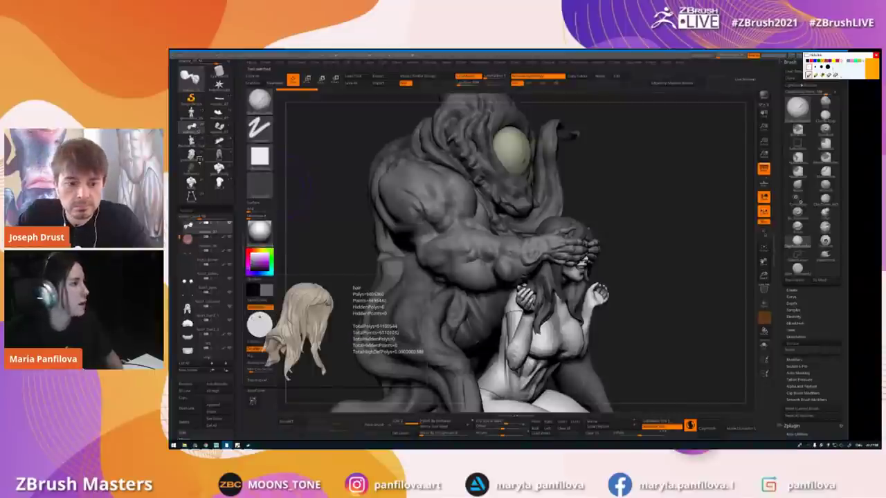
left_click(217, 127)
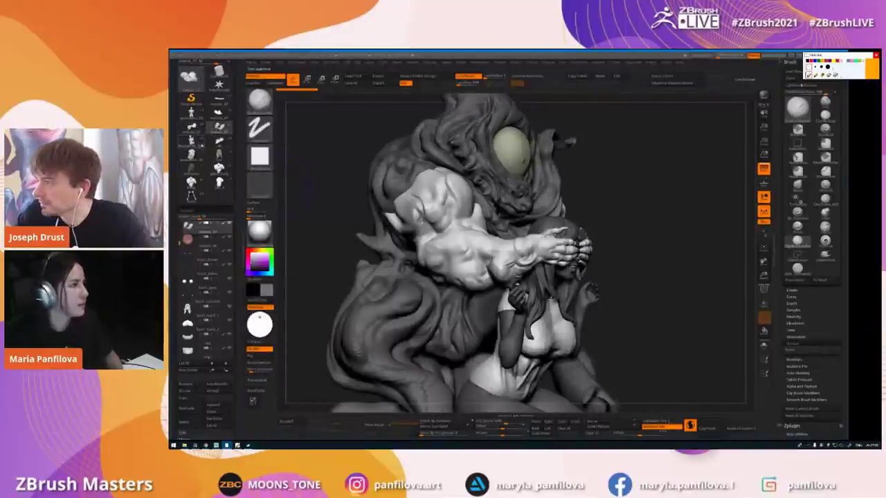
mouse_move(650, 263)
left_mouse_down()
mouse_move(706, 267)
mouse_move(699, 253)
mouse_move(664, 253)
left_mouse_up()
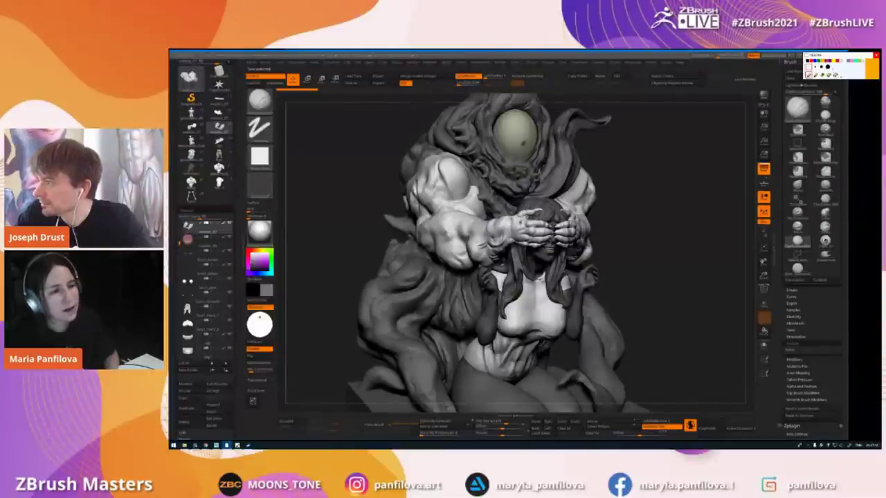
mouse_move(520, 255)
right_mouse_down()
mouse_move(616, 258)
mouse_move(576, 265)
right_mouse_up()
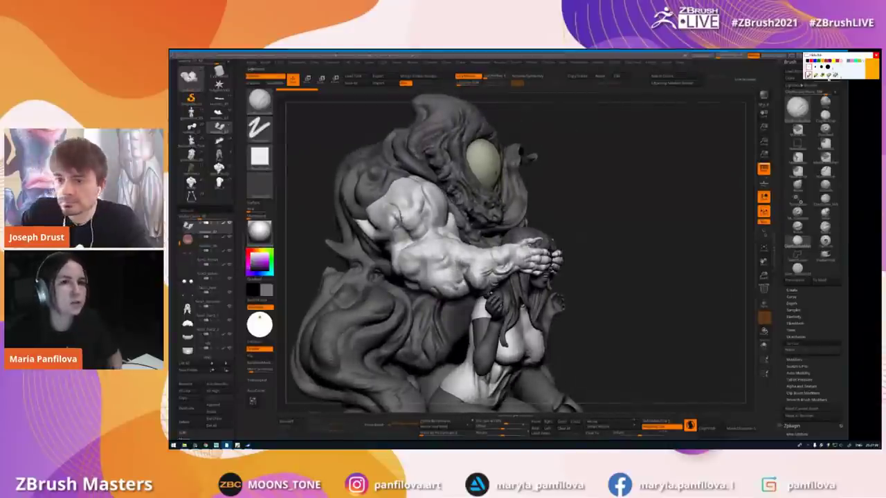
- Outline the monster's eye-covering arm with green annotation lines from the shoulder to the hand
mouse_move(434, 179)
left_mouse_down()
mouse_move(477, 229)
mouse_move(566, 253)
left_mouse_up()
mouse_move(474, 291)
left_mouse_down()
mouse_move(376, 191)
mouse_move(510, 281)
mouse_move(362, 215)
left_mouse_up()
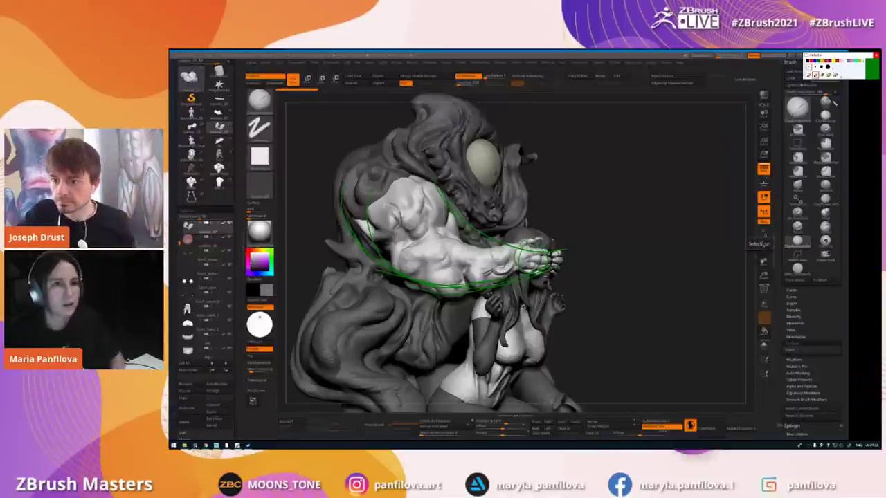
- Clear the green annotation lines, load the sculpt stage with the green-coloured arms and view it from the front
left_click(836, 74)
left_click(809, 74)
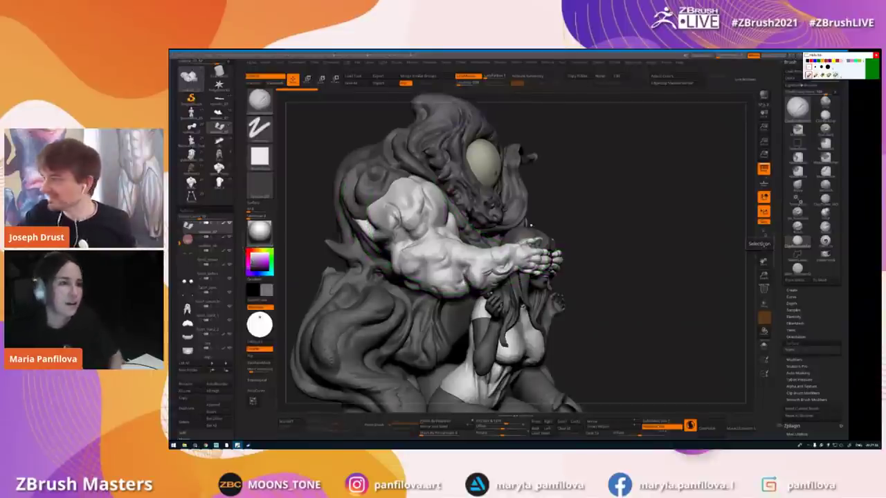
mouse_move(481, 262)
right_mouse_down()
mouse_move(346, 257)
mouse_move(325, 228)
mouse_move(267, 186)
right_mouse_up()
left_click(192, 129)
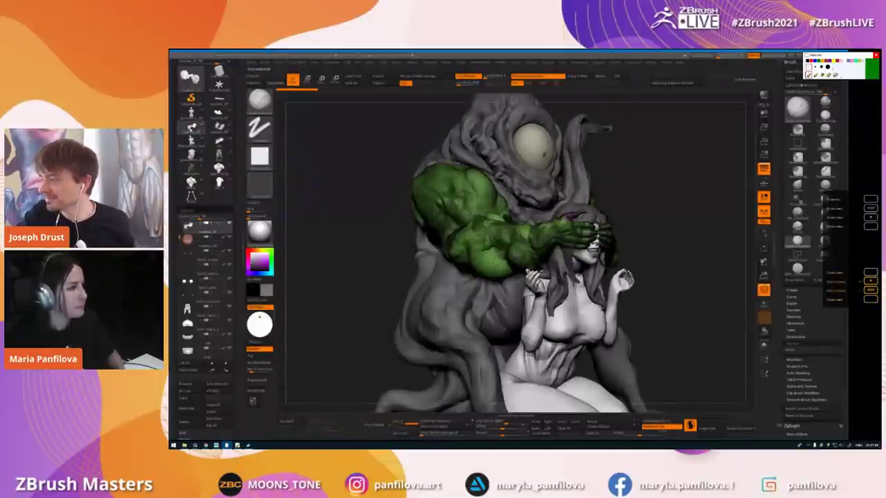
right_click_drag(512, 240, 415, 267)
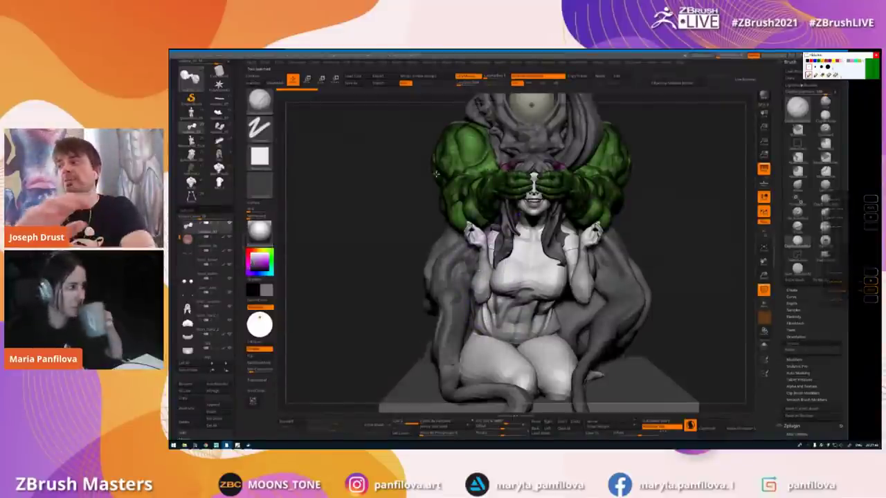
- Load the smoother, earlier sculpt stage and push the monster's bent arm slightly outward near the elbow with the Move brush
left_click(224, 117)
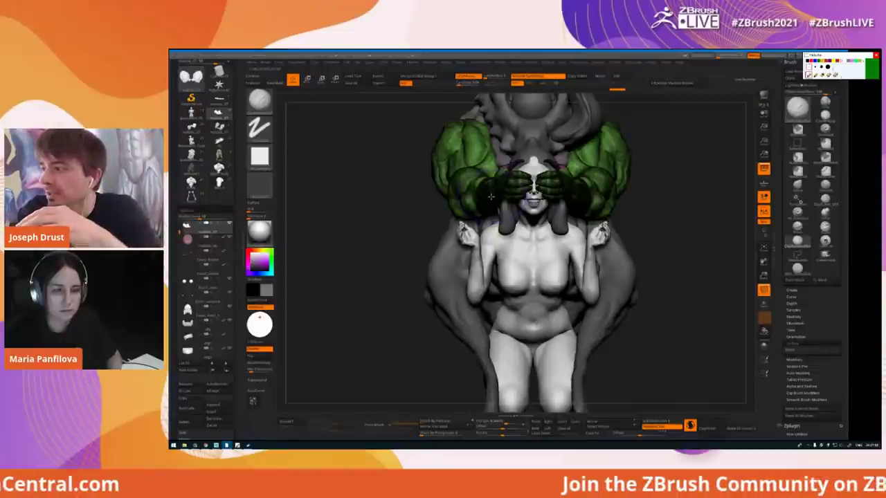
left_click_drag(385, 212, 391, 222)
key("b")
key("m")
key("v")
mouse_move(462, 195)
left_mouse_down()
mouse_move(451, 202)
mouse_move(453, 194)
left_mouse_up()
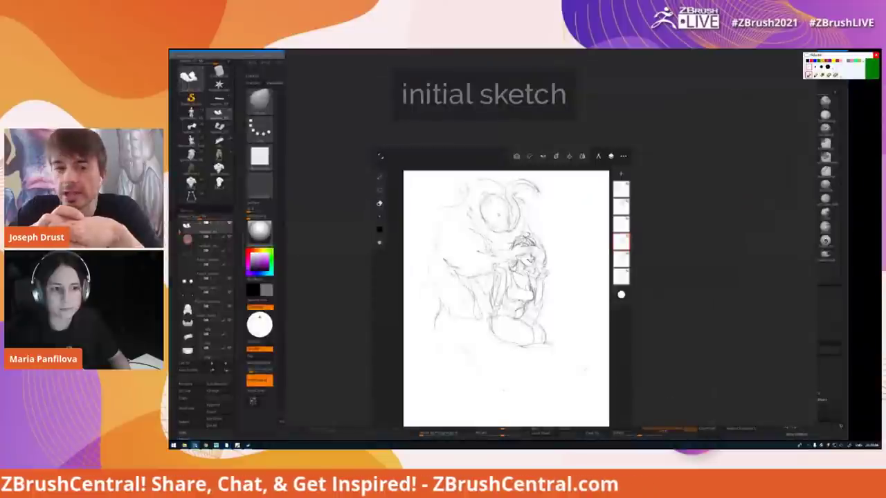
- Look over the reference board from the initial sketch to the body and pose photos and the anatomy references
scroll(657, 238, "down", 6)
middle_click_drag(661, 268, 630, 280)
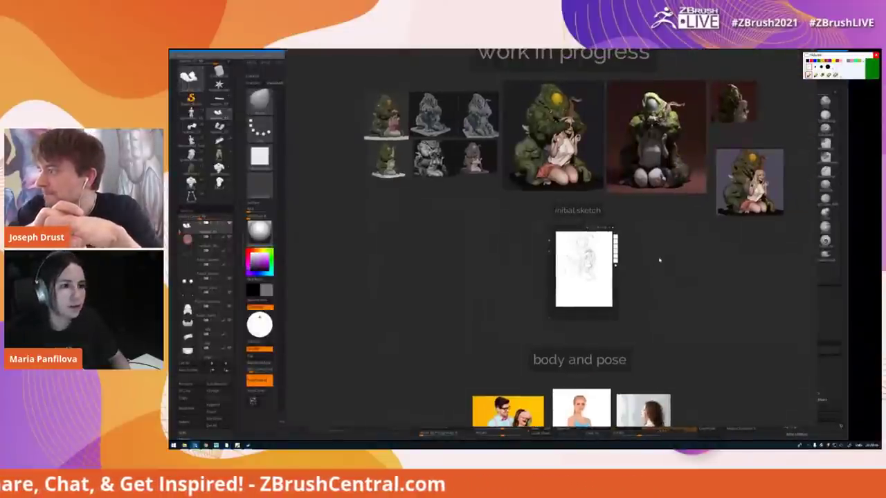
scroll(660, 256, "down", 1)
scroll(662, 255, "down", 4)
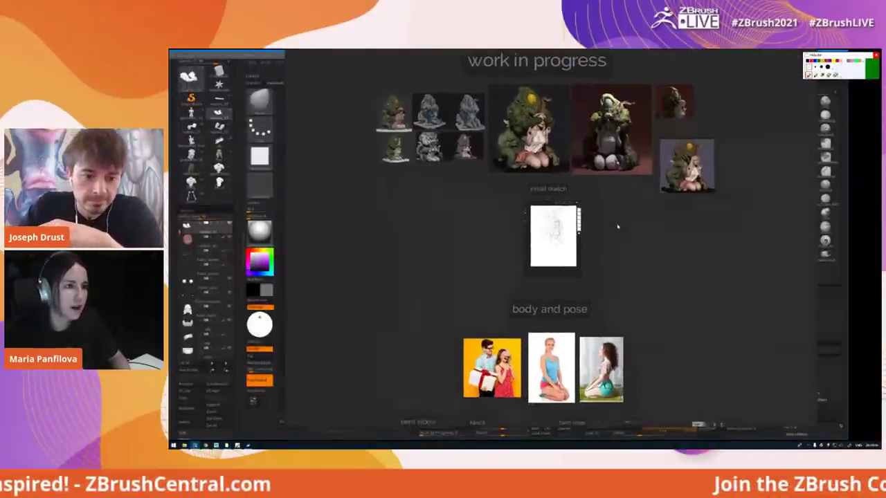
scroll(645, 303, "down", 3)
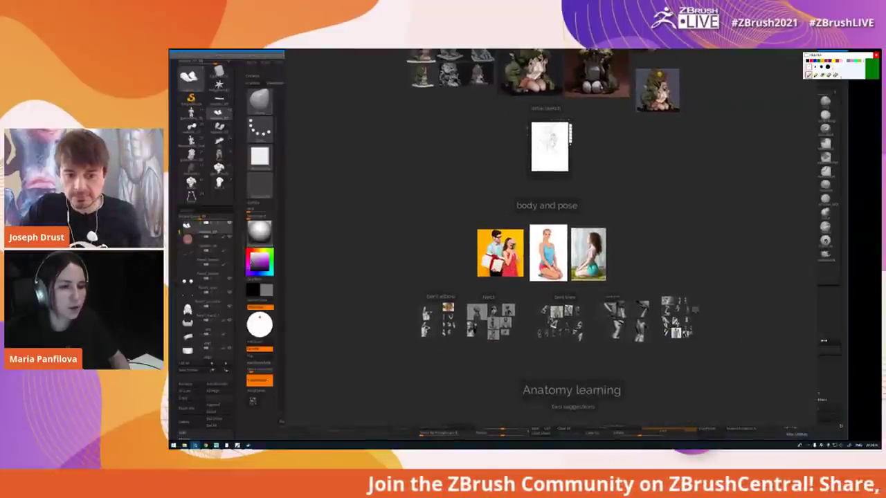
- Resize the reference board's window to uncover the brush palette and enlarge the body and pose references
left_click_drag(824, 340, 391, 153)
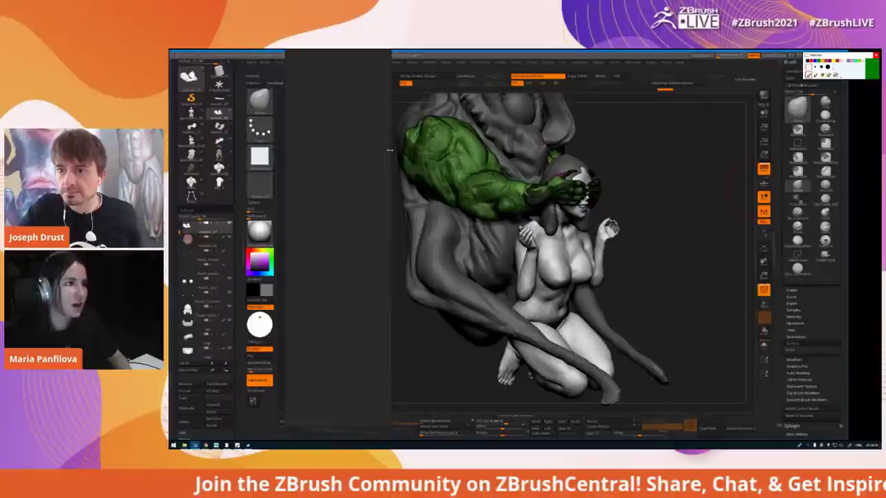
left_click_drag(391, 112, 793, 111)
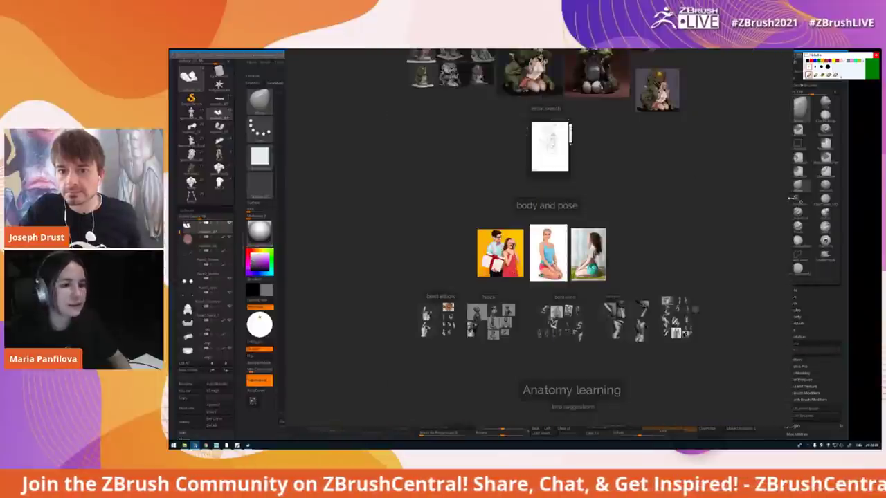
scroll(486, 323, "up", 2)
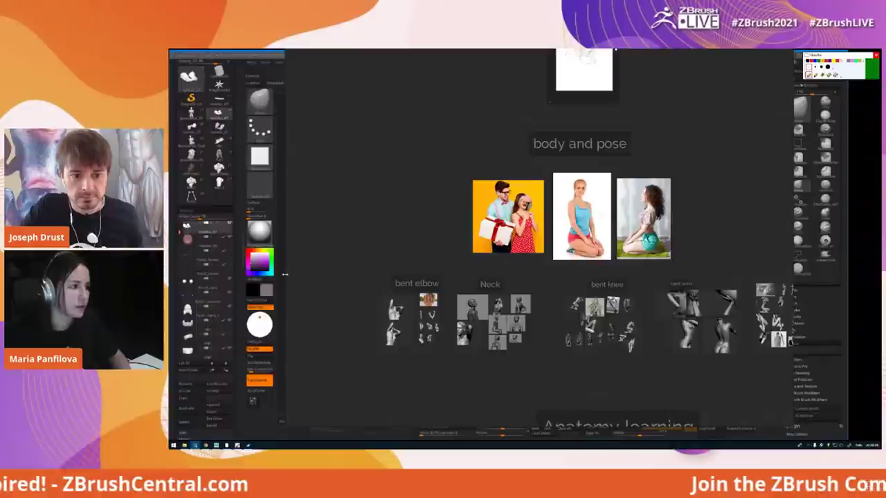
- Widen the reference board window and frame the three photos of the body and pose group
left_click_drag(285, 273, 254, 270)
middle_click_drag(513, 249, 496, 254)
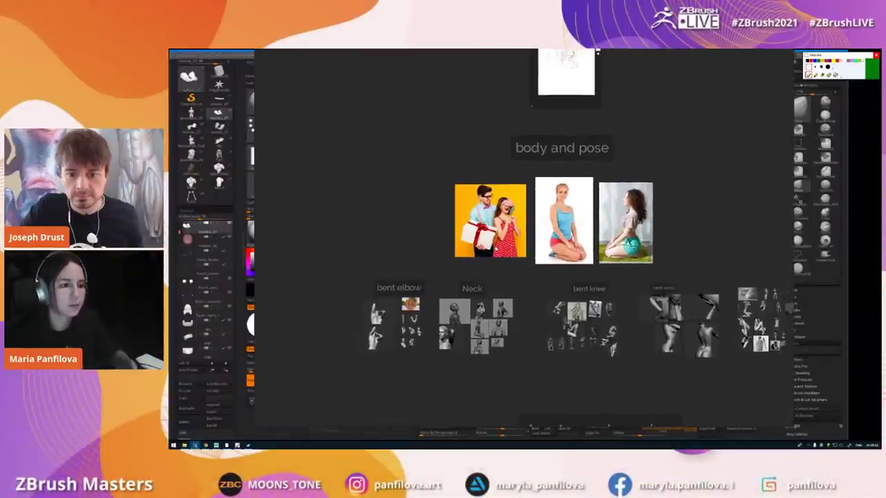
scroll(598, 351, "up", 2)
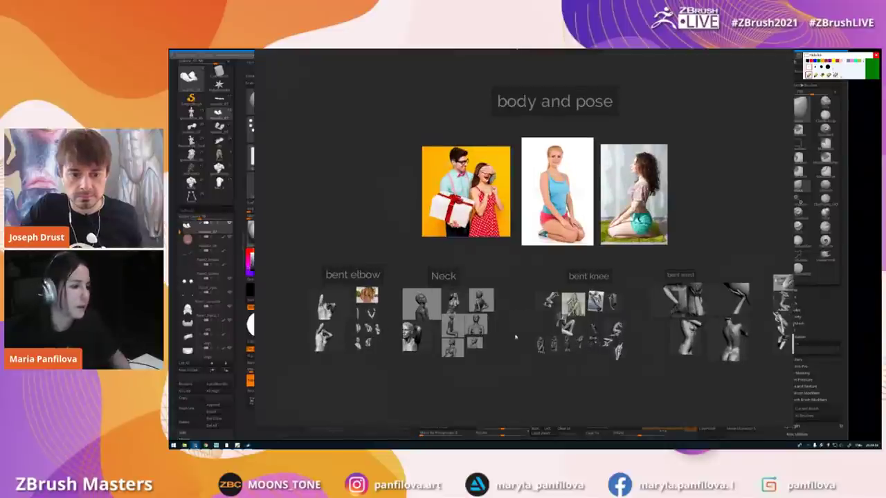
middle_click_drag(367, 333, 324, 385)
scroll(409, 332, "up", 4)
middle_click_drag(526, 208, 437, 260)
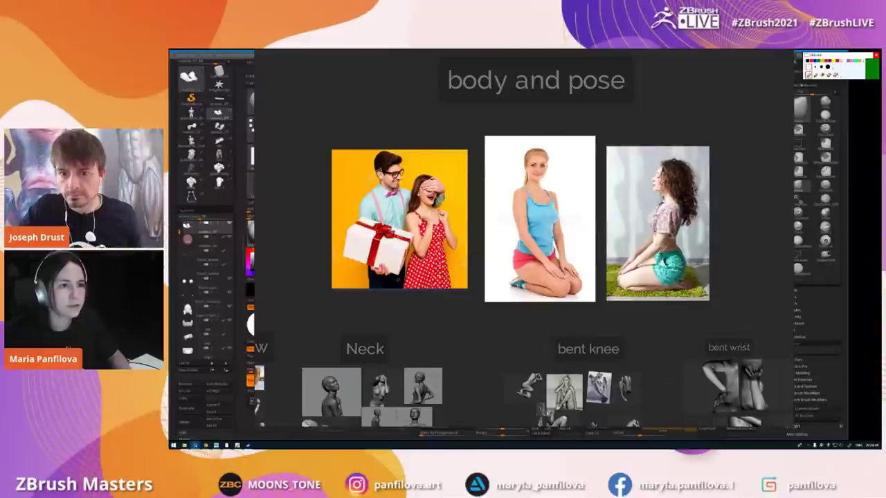
- Enlarge the photo of the curly-haired kneeling woman slightly in the body and pose group
left_click_drag(662, 222, 669, 217)
left_click_drag(673, 253, 675, 257, "ctrl+alt")
middle_click_drag(675, 257, 640, 273)
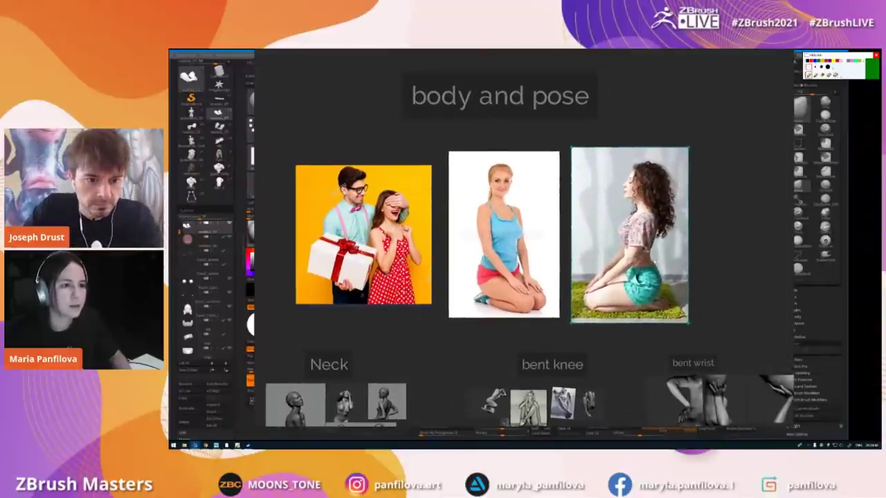
- Examine the body and pose photos up close, from the couple with the gift to the two kneeling women
middle_click_drag(689, 322, 671, 327)
middle_click_drag(373, 241, 523, 260)
scroll(431, 246, "up", 2)
scroll(526, 265, "up", 2)
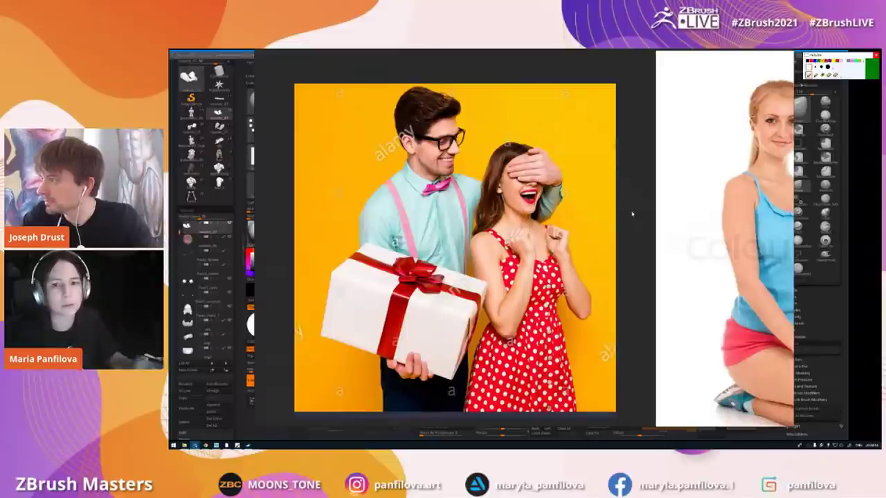
middle_click_drag(606, 219, 485, 226)
scroll(546, 217, "down", 2)
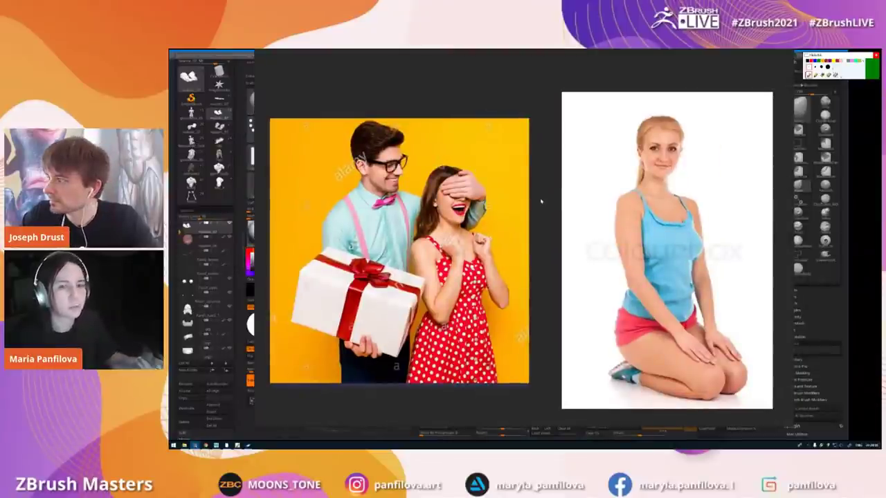
scroll(539, 205, "down", 3)
middle_click_drag(668, 238, 473, 244)
scroll(472, 245, "up", 2)
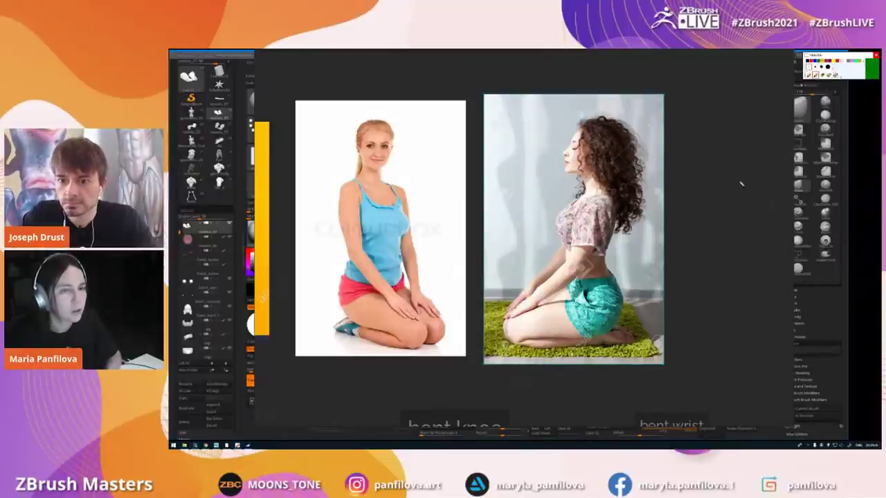
- Outline the back, thigh and foot contours in yellow on the side-view kneeling photo, and erase the marks
left_click_drag(599, 328, 593, 339)
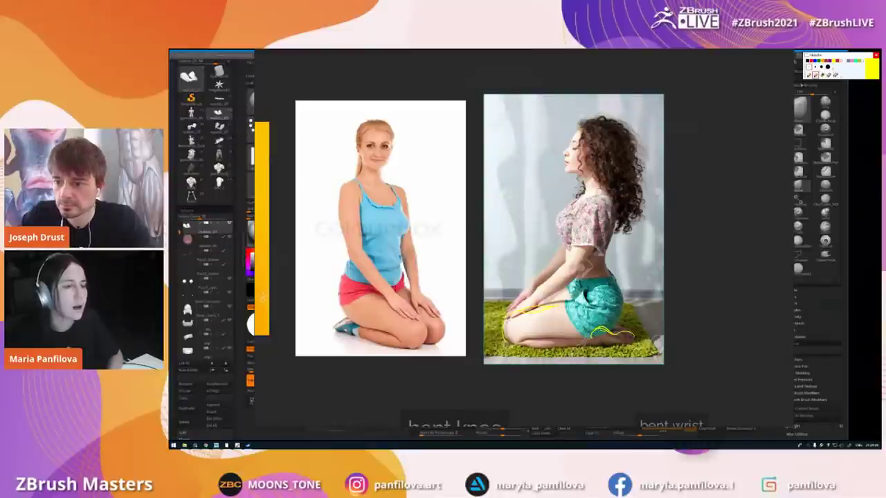
left_click_drag(619, 304, 603, 239)
mouse_move(616, 280)
left_mouse_down()
mouse_move(606, 228)
mouse_move(612, 193)
left_mouse_up()
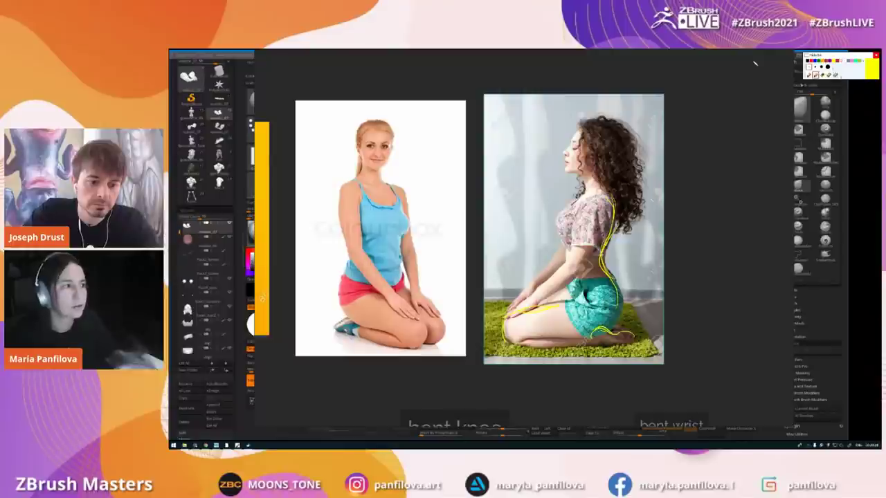
left_click(837, 75)
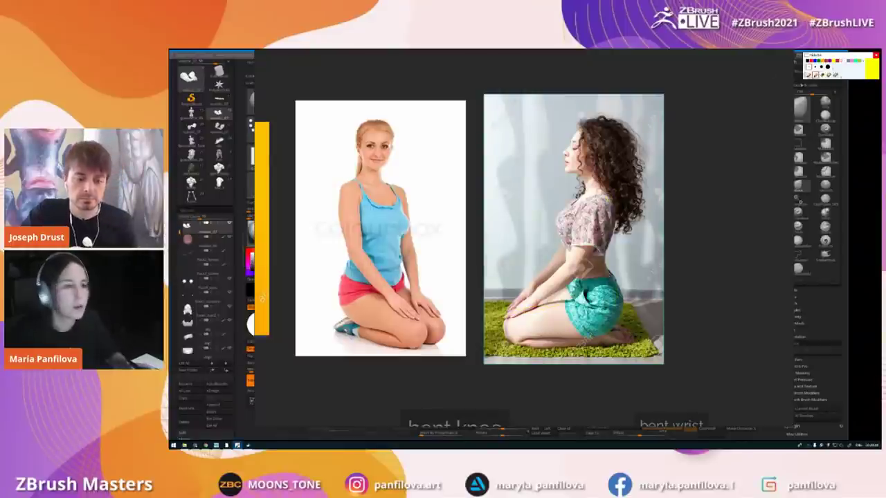
- Circle the knee in green on the side-view kneeling photo, and erase the mark
scroll(592, 164, "down", 3)
middle_click_drag(614, 177, 644, 198)
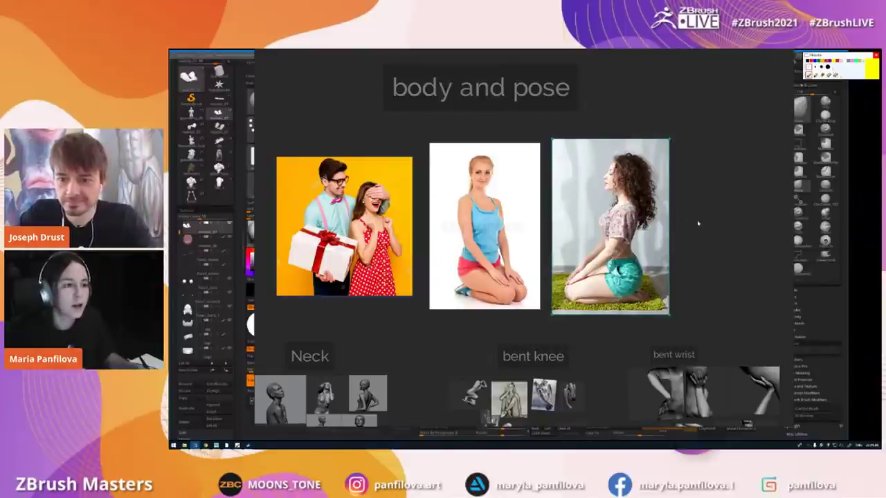
scroll(692, 227, "up", 2)
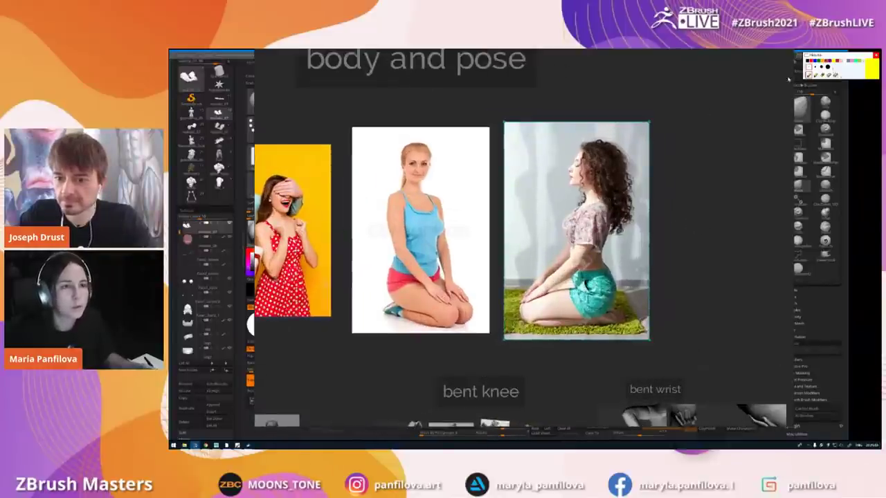
left_click(815, 75)
left_click(819, 61)
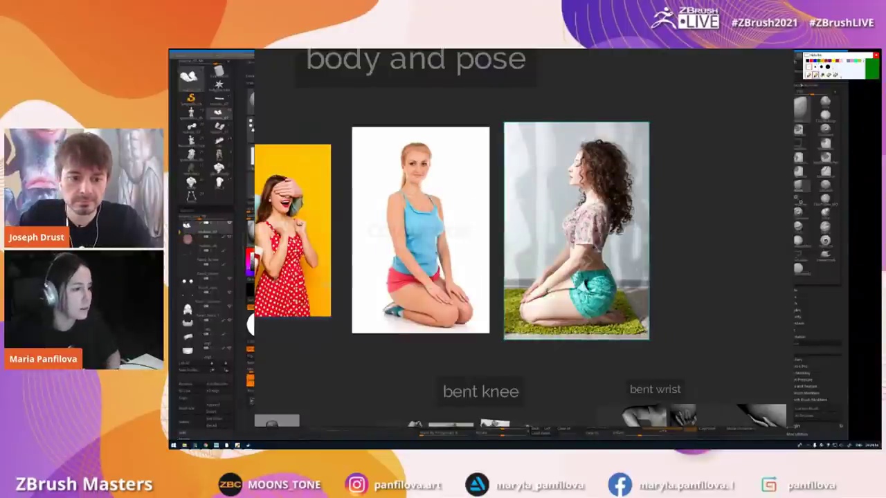
left_click_drag(524, 302, 531, 304)
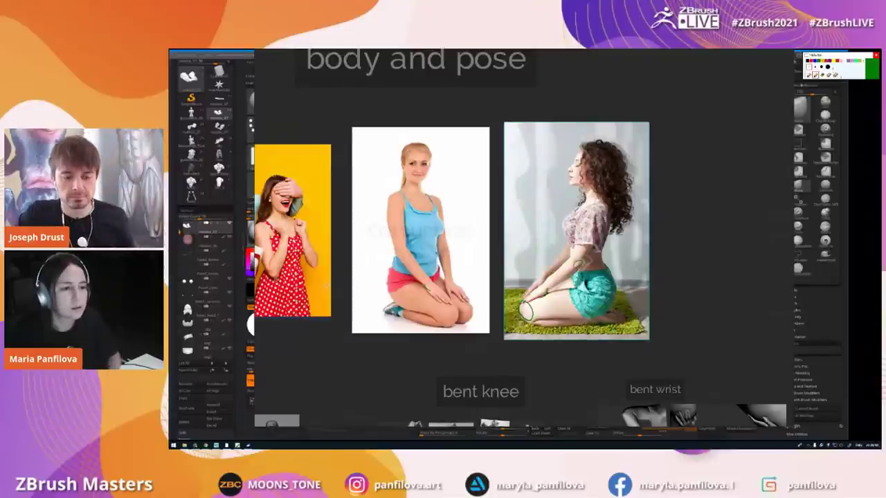
left_click(836, 75)
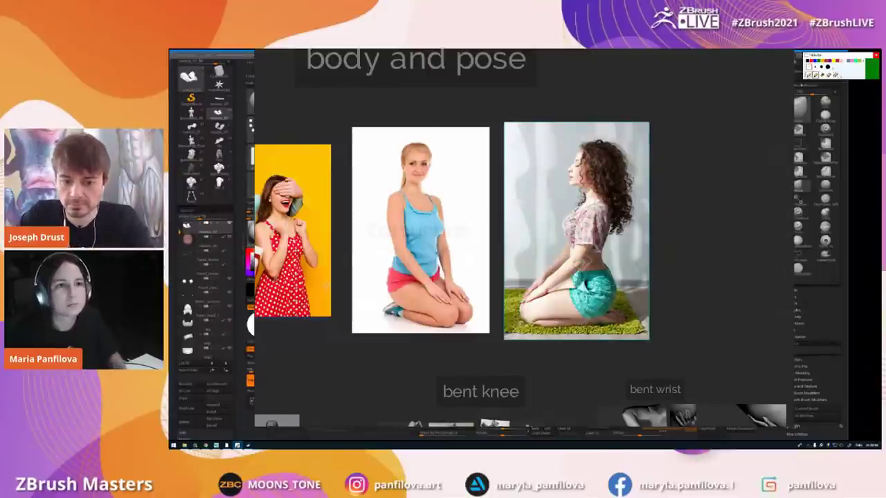
- Select all three photos in the body and pose group
scroll(664, 132, "down", 2)
middle_click_drag(469, 316, 522, 286)
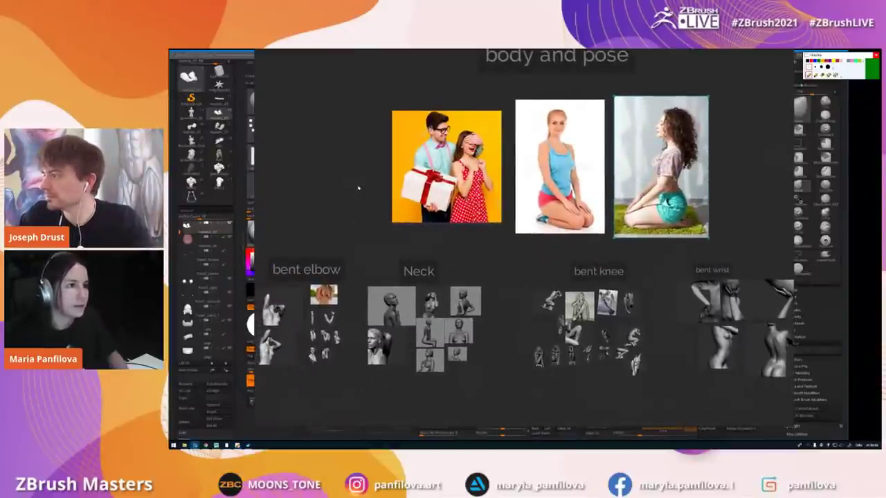
middle_click_drag(358, 187, 346, 231)
left_click_drag(331, 228, 733, 231)
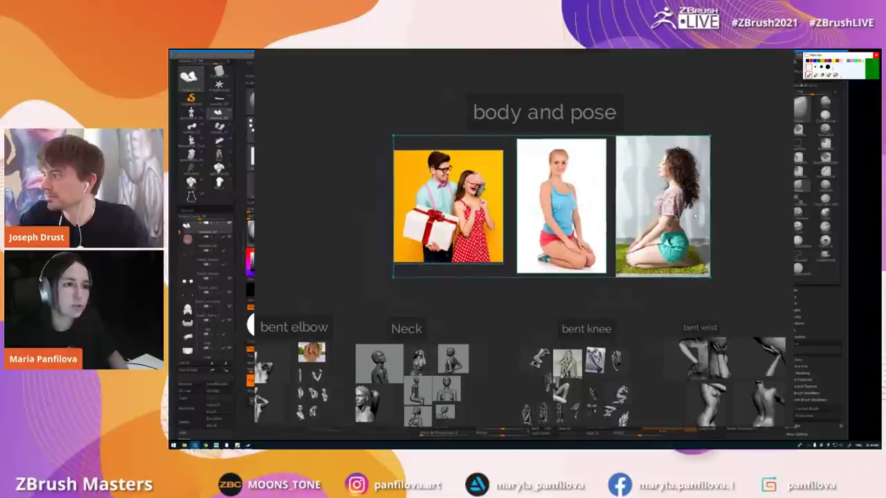
- Frame the bent elbow and Neck reference groups and widen the board window to fit them
middle_click_drag(535, 322, 630, 273)
scroll(430, 374, "up", 2)
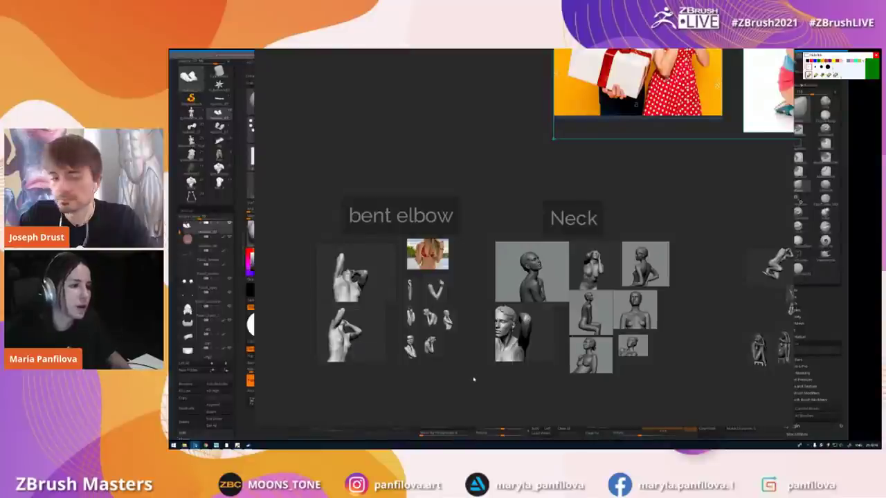
middle_click_drag(474, 380, 524, 375)
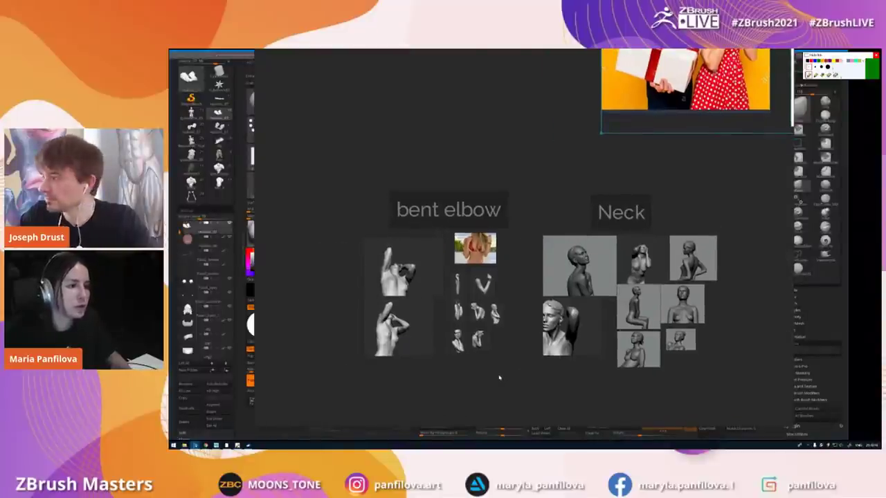
scroll(482, 378, "up", 1)
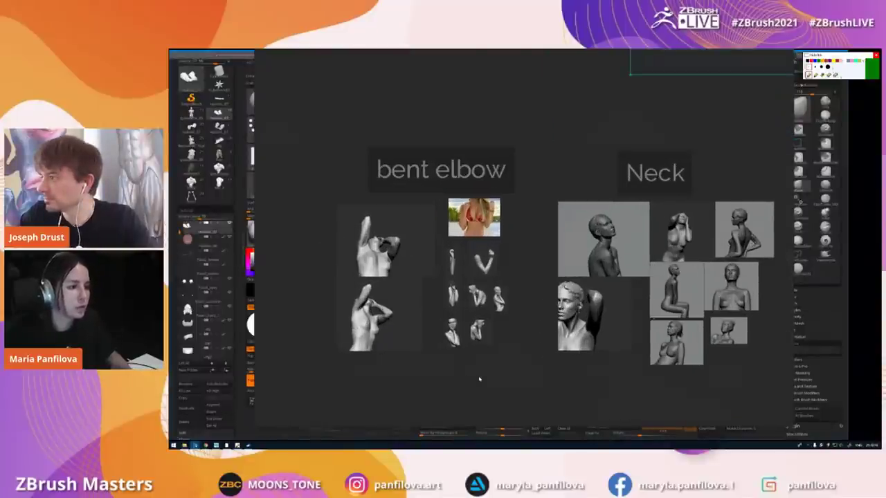
left_click(792, 337)
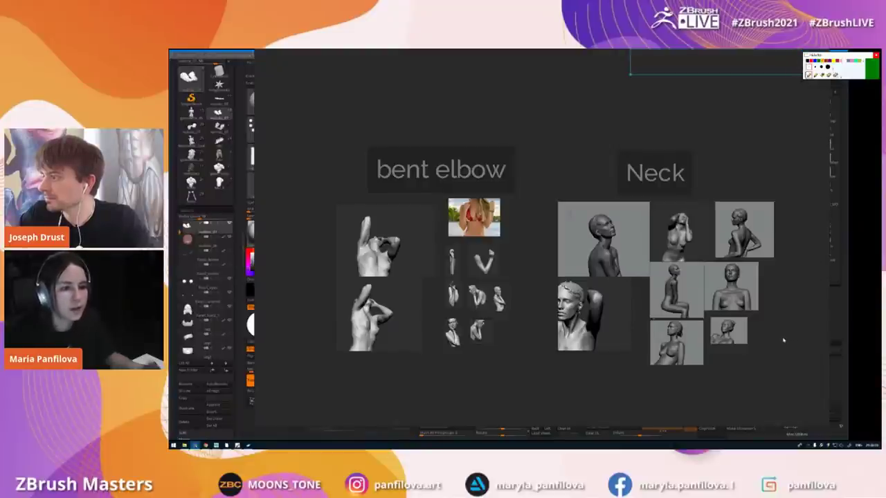
middle_click_drag(758, 346, 740, 361)
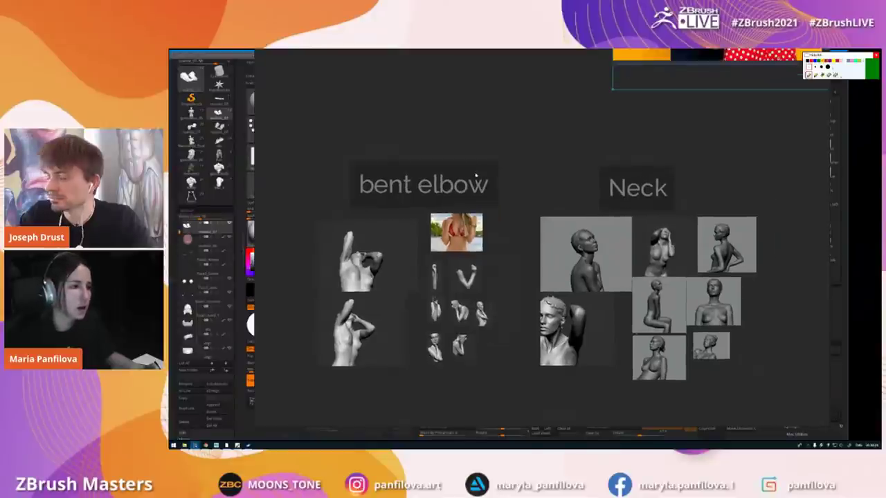
- Add a text note reading "3dscanstore" above the bent elbow and Neck groups and enlarge it to heading size
left_click(479, 181)
left_click(489, 141)
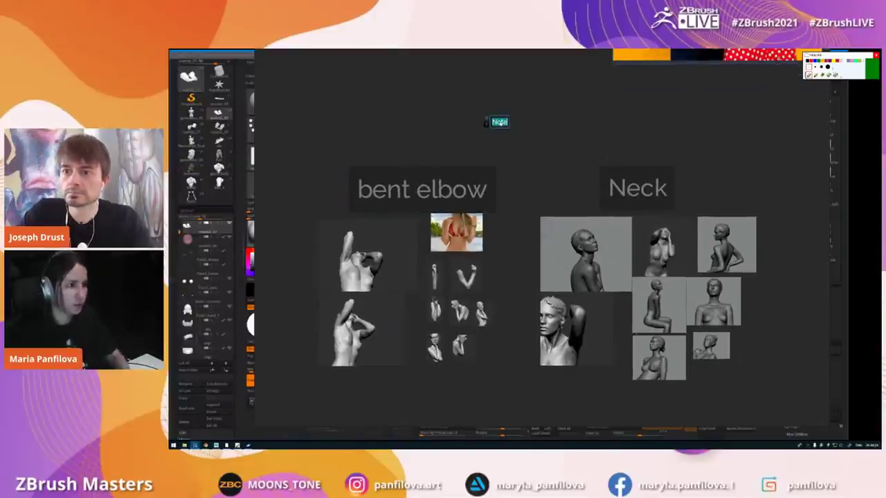
type("3dscanstore")
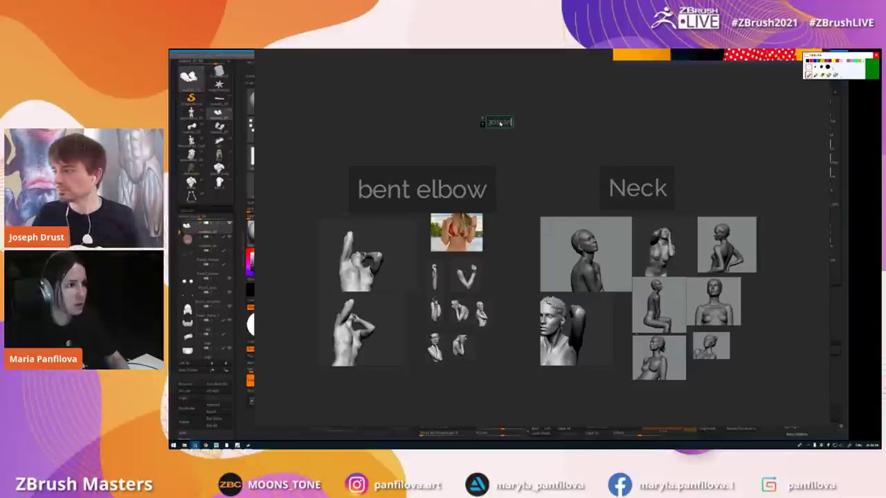
type("e")
left_click(547, 131)
left_click(510, 122)
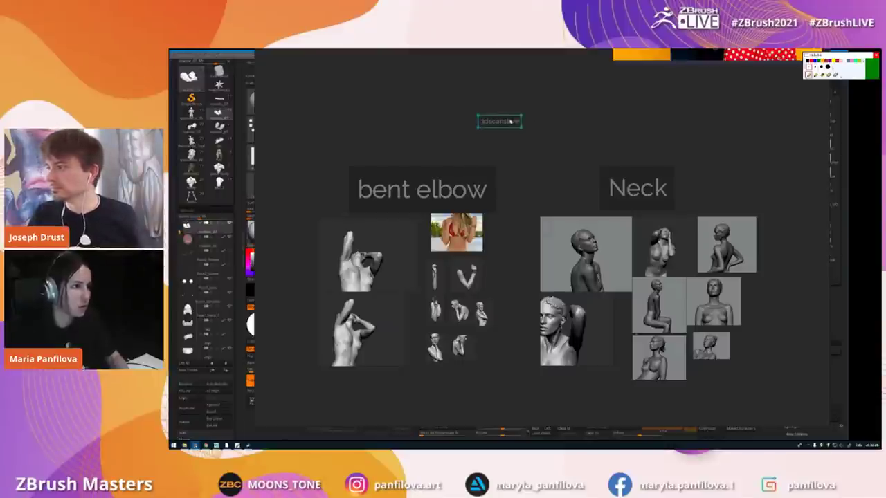
left_click_drag(510, 123, 560, 119, "ctrl+alt")
left_click(616, 139)
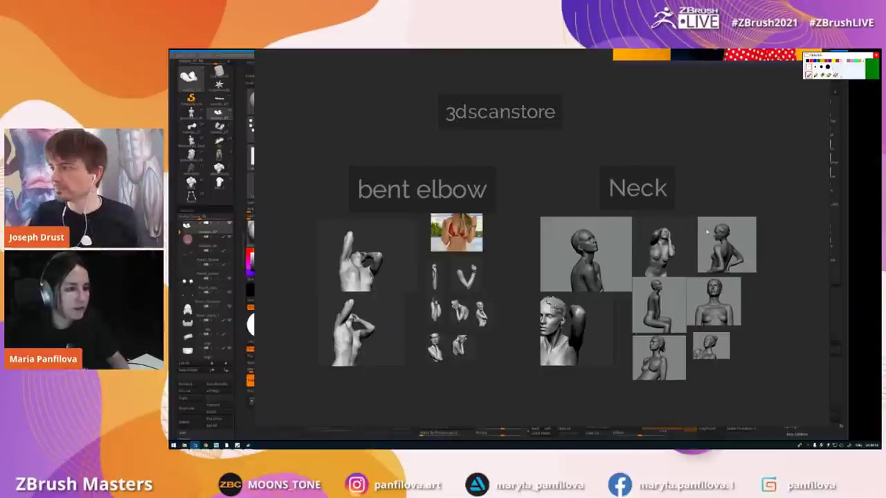
- Space out the middle row of bent elbow references by moving the crossed-arms and hand-on-face figures to the right
middle_click_drag(514, 299, 587, 277)
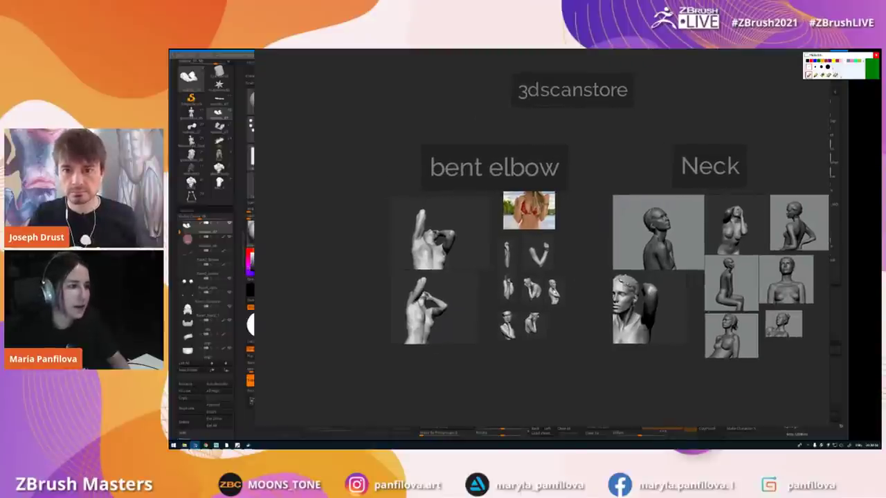
scroll(554, 309, "up", 5)
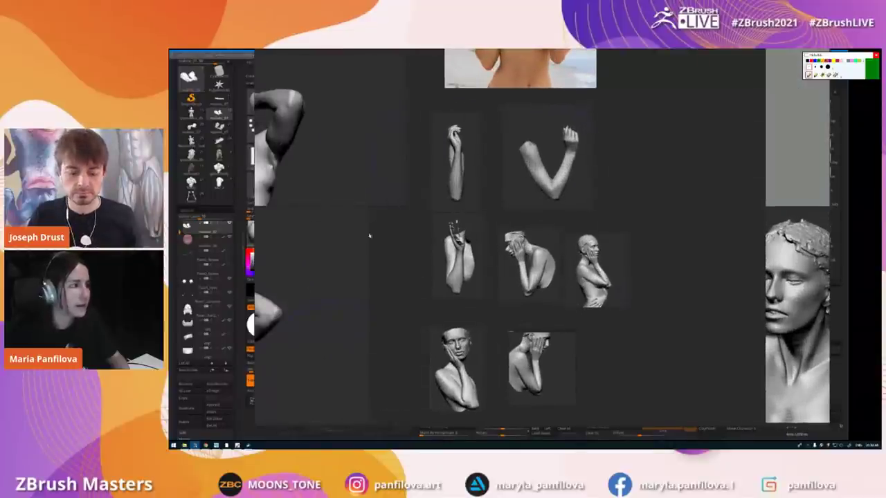
scroll(581, 231, "down", 2)
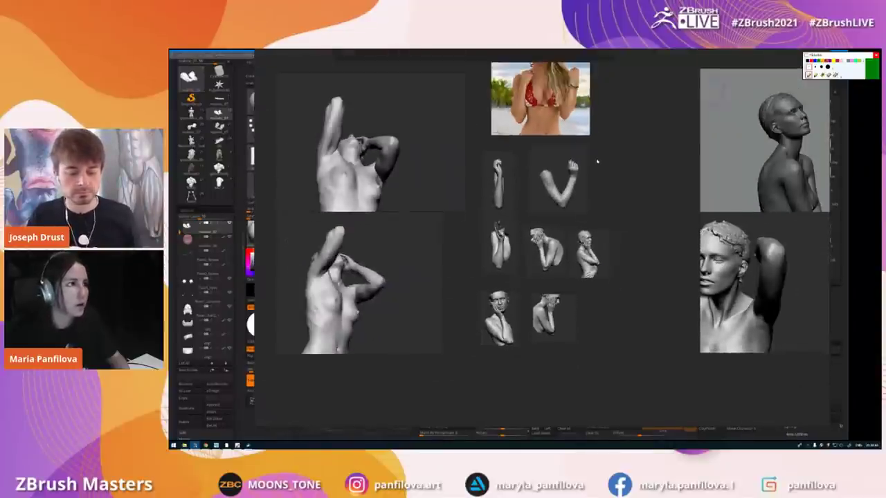
middle_click_drag(597, 162, 645, 252)
middle_click_drag(492, 299, 502, 219)
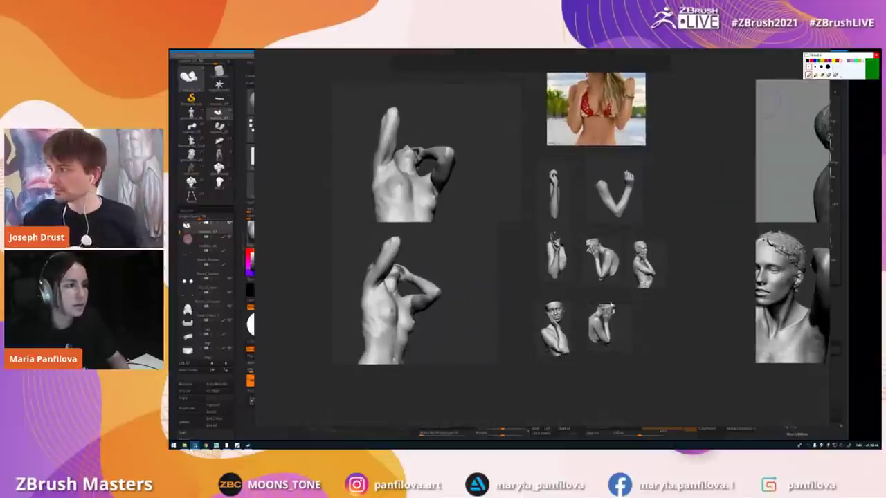
middle_click_drag(655, 257, 640, 270)
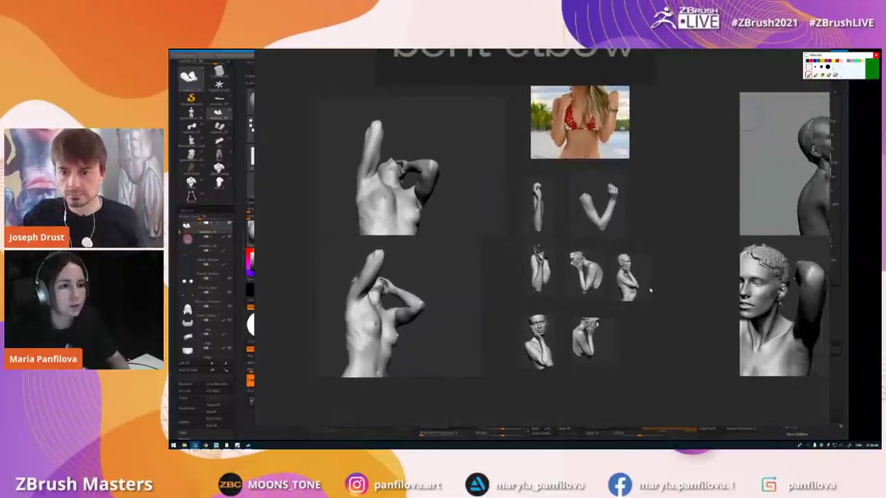
middle_click_drag(630, 325, 589, 295)
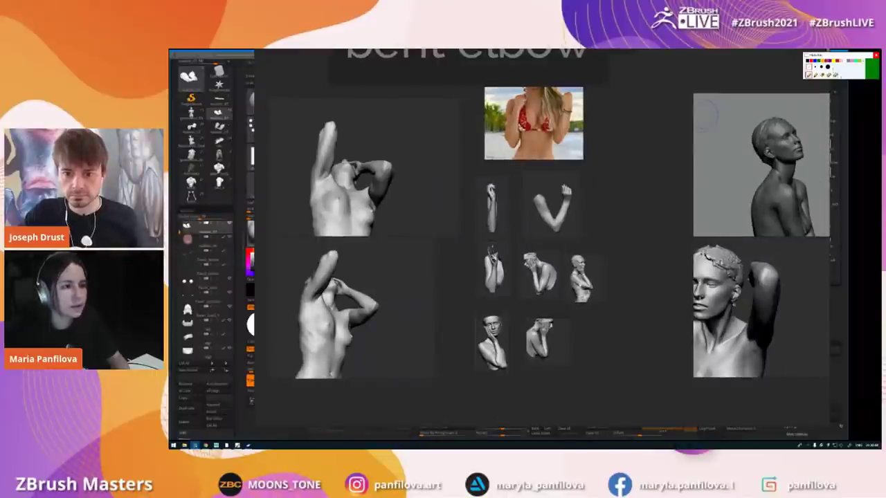
left_click_drag(582, 280, 622, 279)
left_click_drag(554, 283, 580, 282)
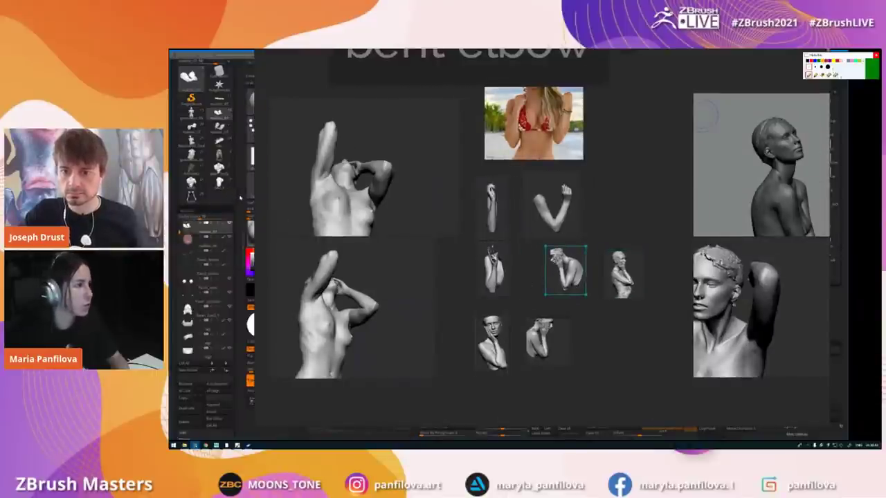
- Switch to ZBrush, inspect the kneeling female figure's bent arms beside the large creature, and return to the reference board
left_click(240, 198)
left_click_drag(697, 284, 715, 279)
left_click_drag(606, 294, 642, 308, "alt")
left_click_drag(714, 326, 668, 279, "alt")
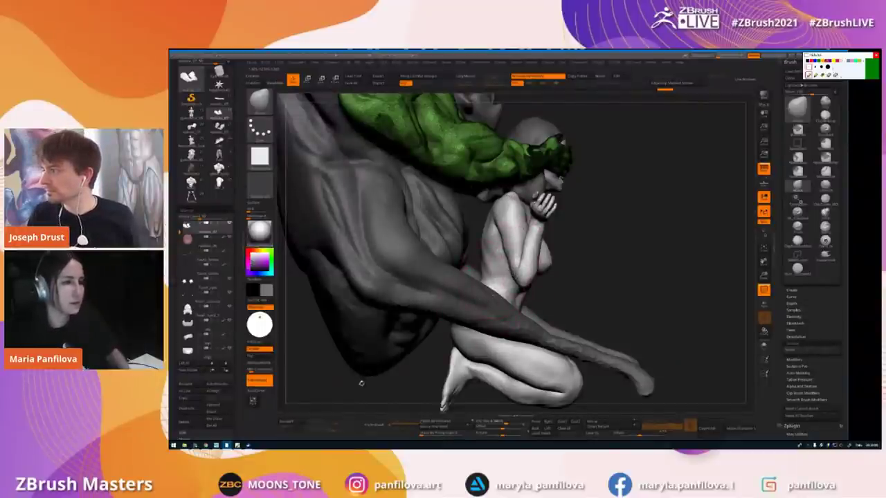
left_click(174, 446)
left_click(195, 446)
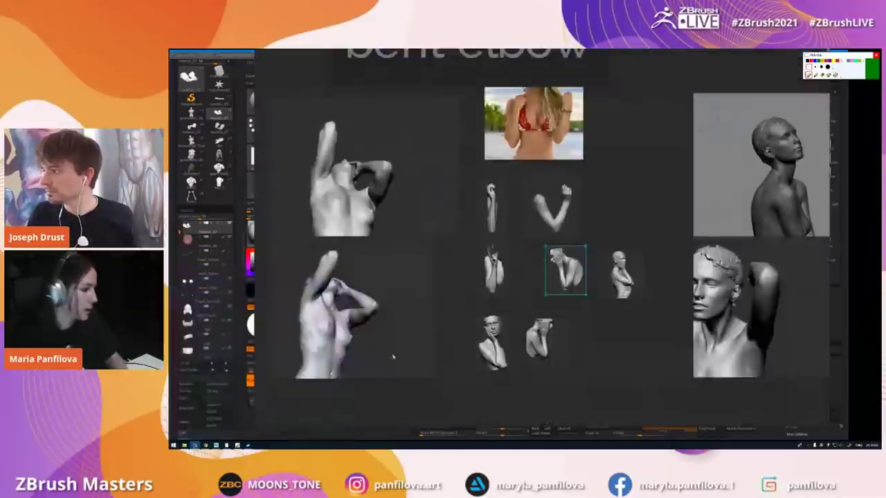
- Reposition the upright forearm and V-bent arm references in the bent elbow group so they sit side by side
middle_click_drag(536, 201, 542, 211)
left_click_drag(501, 226, 504, 220)
left_click_drag(552, 212, 566, 210)
scroll(515, 206, "up", 4)
left_click(484, 246)
scroll(484, 245, "up", 3)
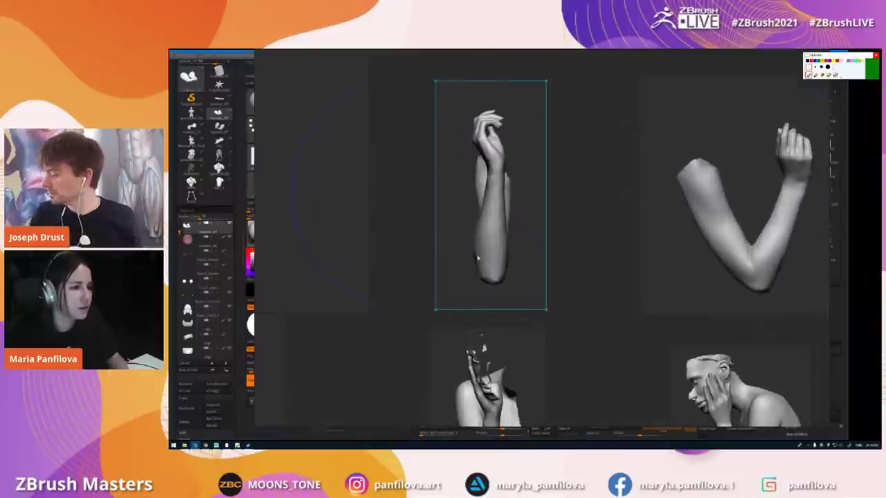
middle_click_drag(667, 235, 546, 248)
left_click_drag(660, 247, 623, 240)
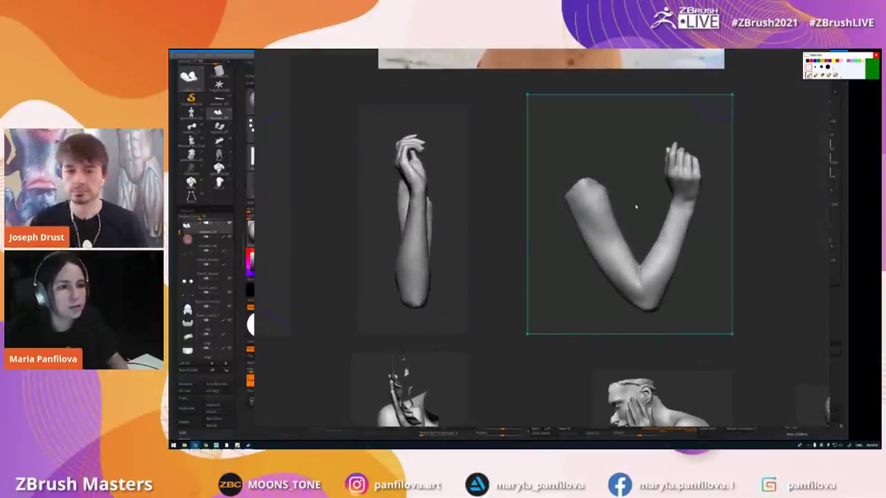
- Mirror the hand-on-face reference horizontally and place it directly beneath the V-bent arm
middle_click_drag(505, 307, 560, 207)
scroll(559, 206, "down", 1)
left_click(508, 290)
left_click_drag(726, 335, 466, 208)
mouse_move(678, 311)
left_mouse_down()
mouse_move(662, 291)
mouse_move(667, 320)
left_mouse_up()
- Outline the elbow shapes on the upright forearm and the raised-arm figure in orange and clear the markings
left_click(816, 76)
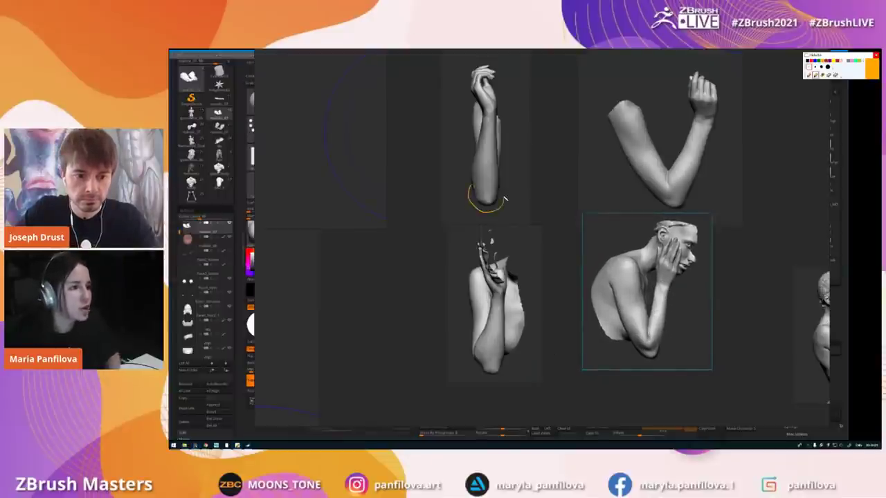
left_click_drag(471, 364, 511, 378)
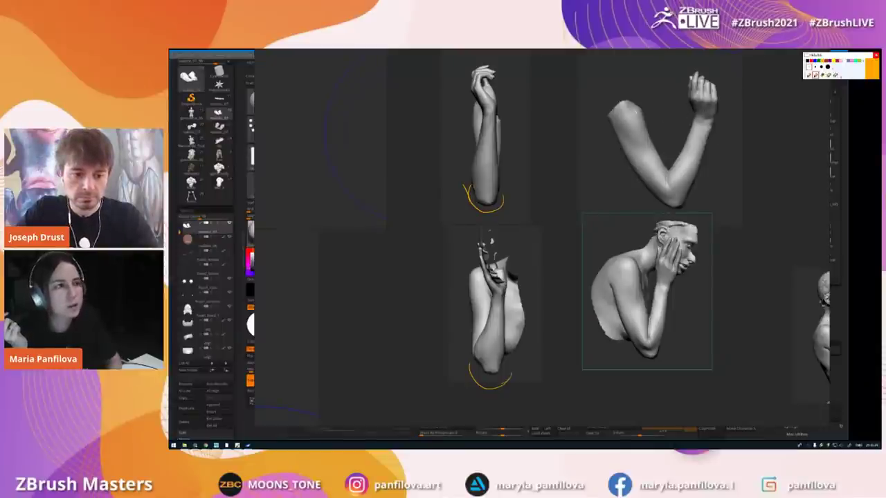
left_click_drag(476, 353, 487, 332)
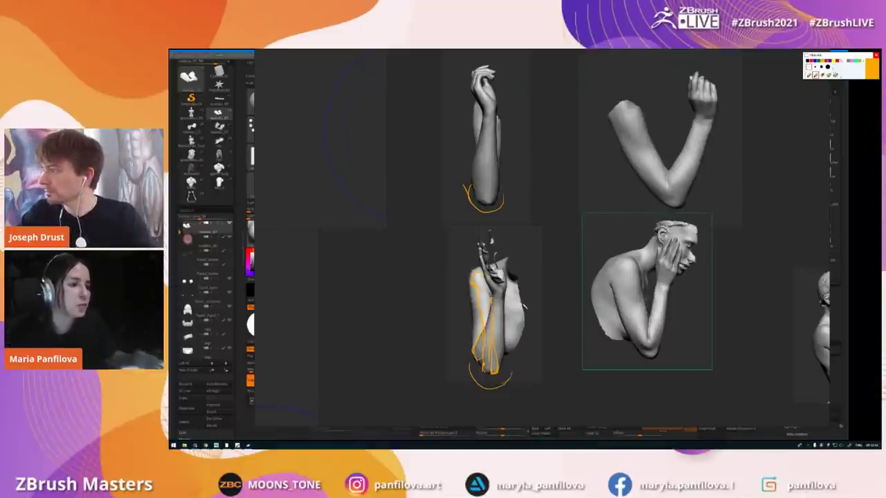
left_click(835, 75)
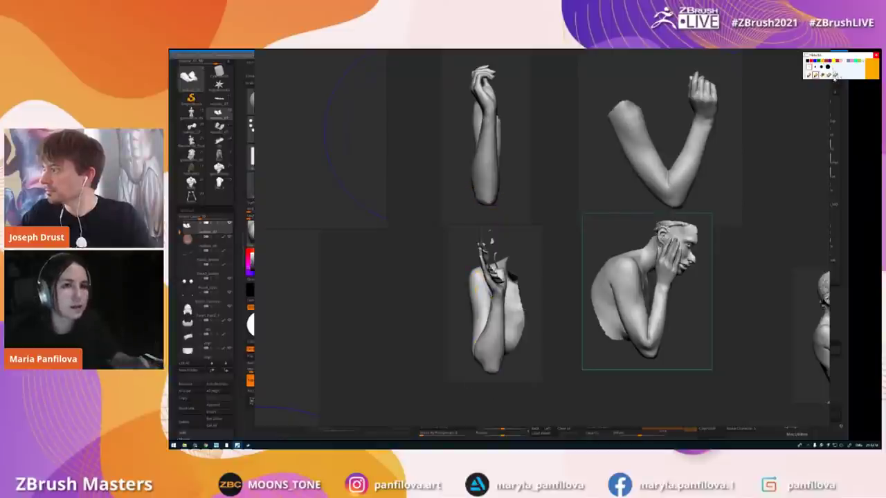
left_click(809, 75)
- Narrow the reference board window to uncover the ZBrush canvas and reframe the bent elbow references inside it
scroll(507, 320, "up", 2)
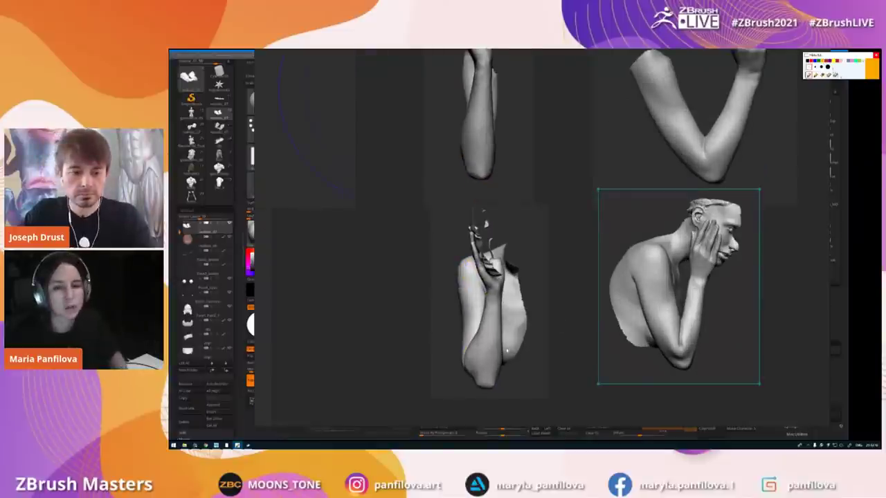
left_click_drag(253, 287, 474, 288)
middle_click_drag(554, 290, 706, 294)
scroll(705, 295, "down", 1)
- Switch to ZBrush, load the full sculpt of the kneeling woman with the creature, and make her body the active subtool without polyframe
left_click(342, 383)
left_click_drag(408, 362, 304, 362)
left_click(192, 181)
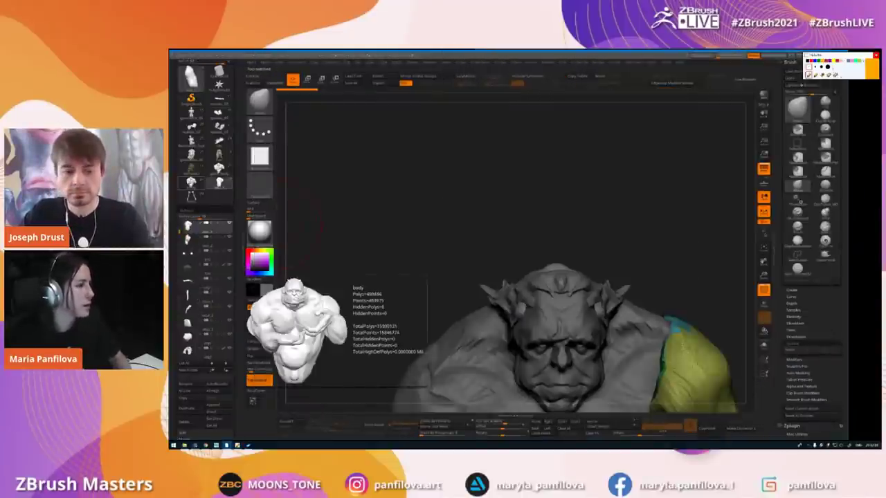
left_click(192, 170)
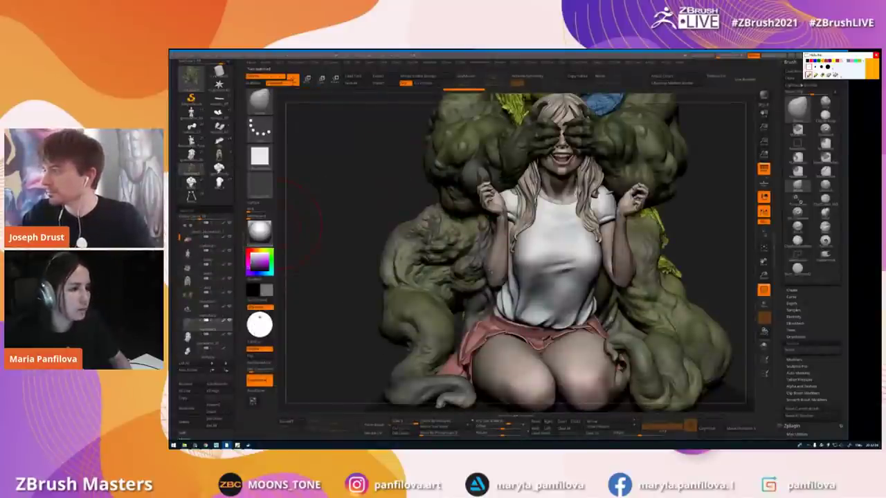
left_click(495, 270, "alt")
key("shift+f")
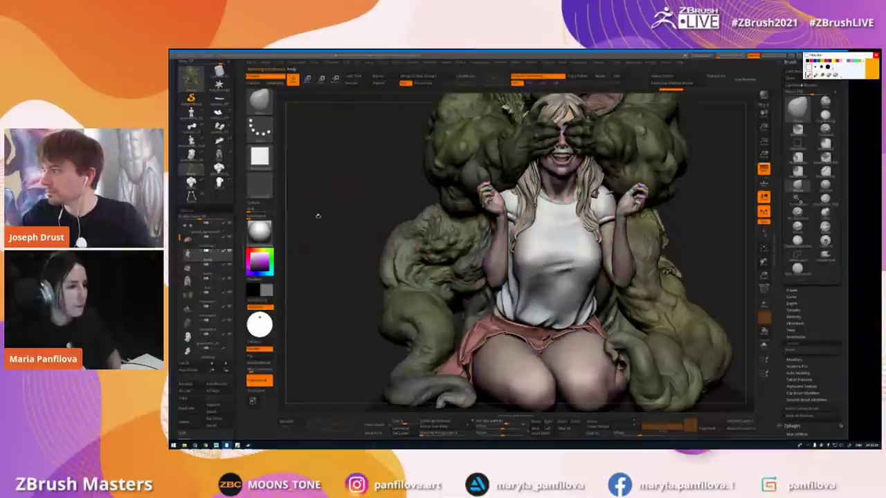
- Load the alternate version of the woman-and-creature sculpt and orbit to a three-quarter view of her bent arms
left_click(217, 158)
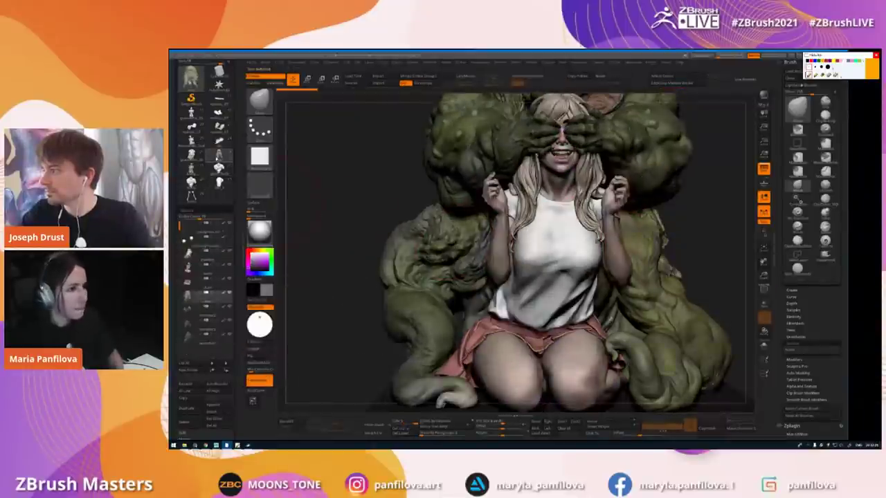
left_click_drag(359, 211, 398, 197)
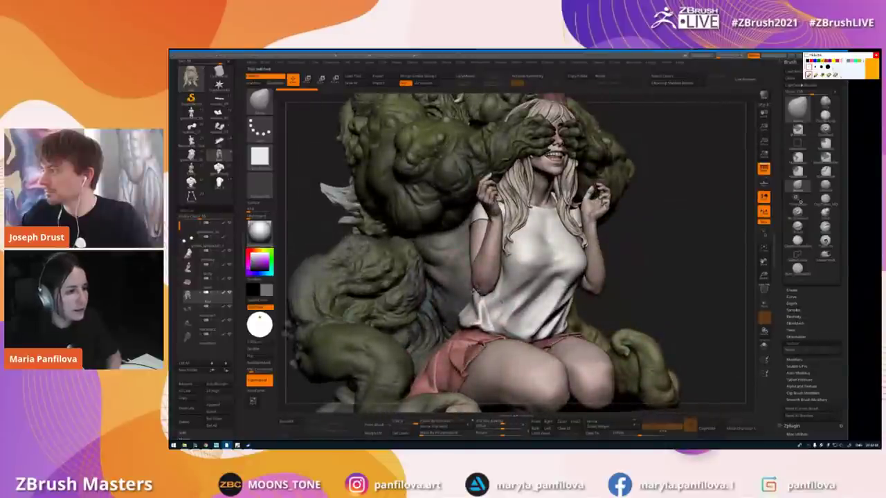
right_click_drag(464, 272, 481, 273)
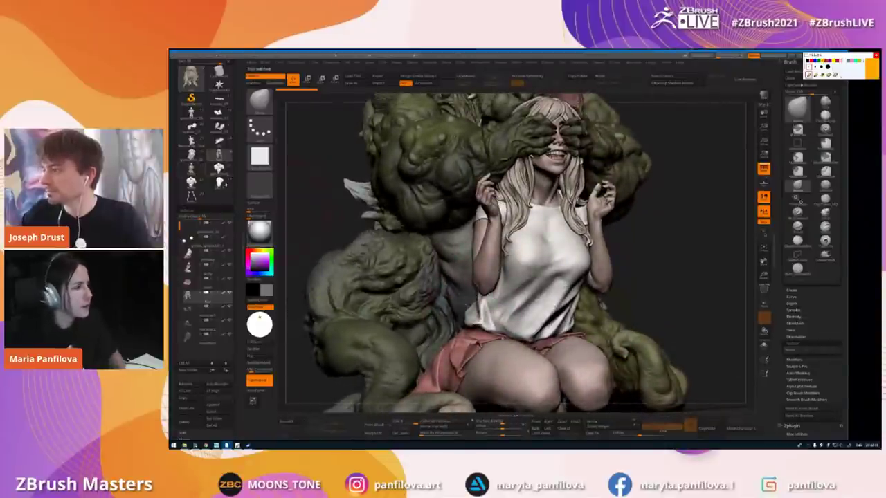
right_click(453, 272)
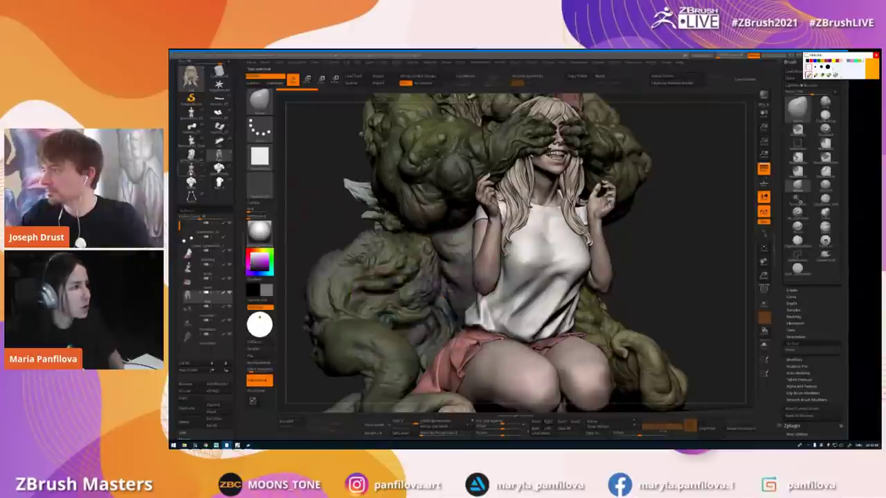
- Examine the elbows up close in the version with the smoother bent arms, comparing it against the alternate version
left_click(191, 170)
right_click_drag(476, 293, 455, 318)
right_click(454, 318)
key("space")
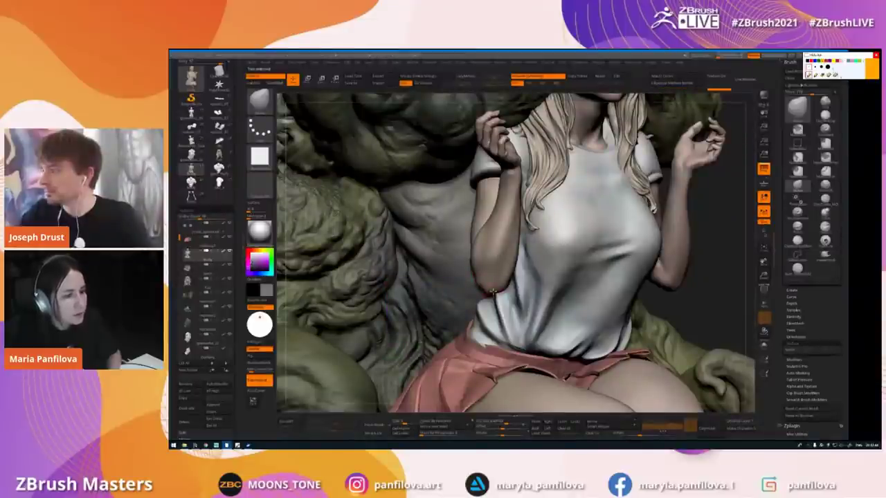
right_click_drag(502, 290, 503, 289)
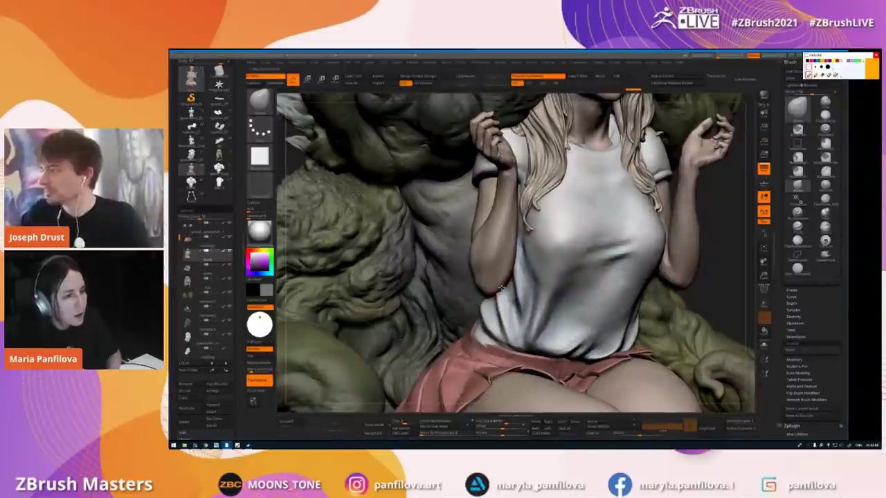
right_click_drag(472, 253, 451, 295)
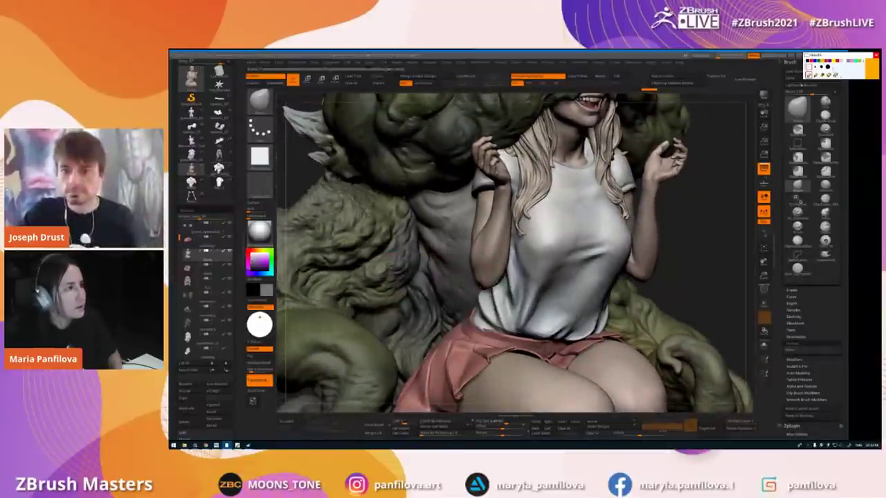
left_click(219, 155)
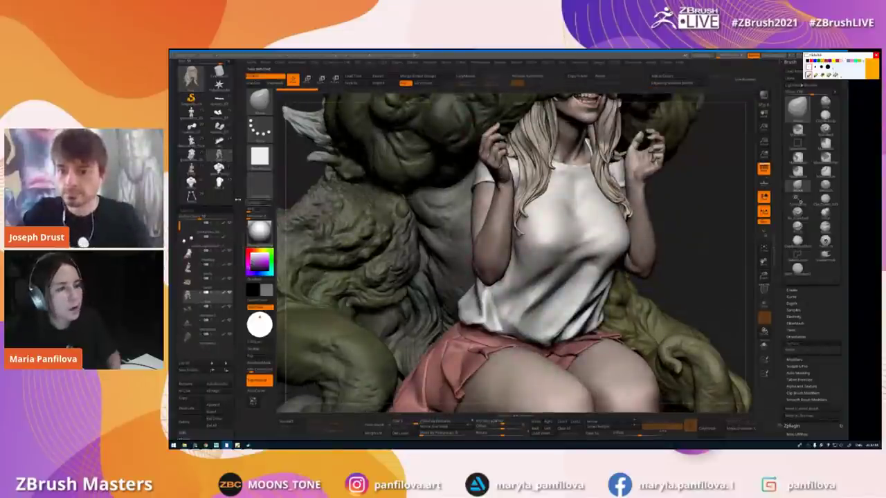
left_click(191, 168)
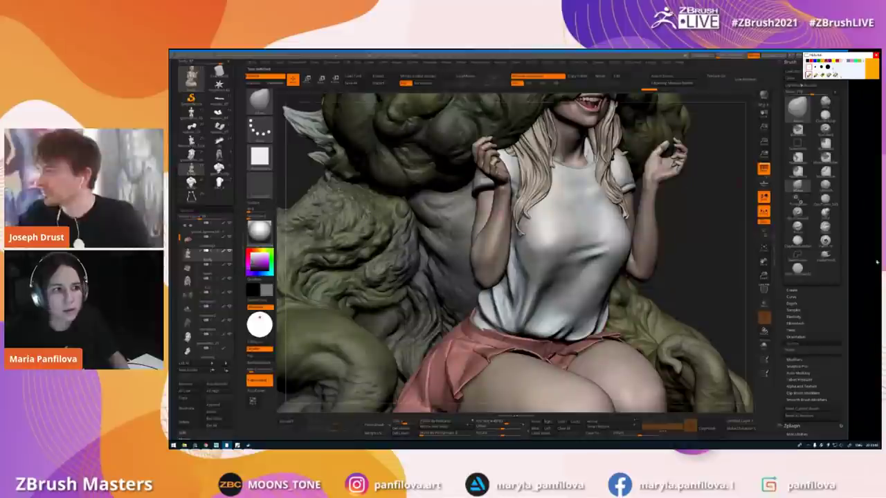
- Switch to the reference board and examine the figures in the Neck group up close
key("alt+Tab")
scroll(577, 178, "down", 3)
middle_click_drag(628, 188, 575, 208)
scroll(609, 220, "down", 4)
middle_click_drag(655, 227, 697, 251)
middle_click_drag(777, 250, 569, 263)
middle_click_drag(826, 158, 707, 139)
scroll(499, 180, "up", 2)
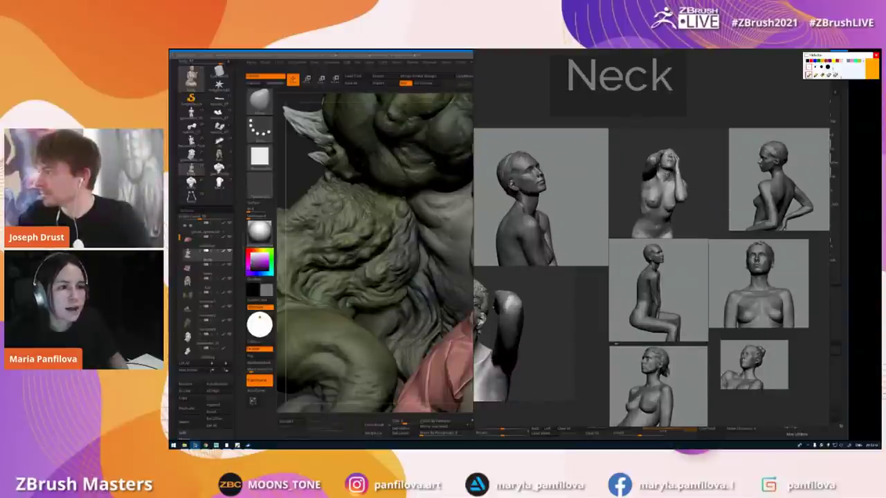
scroll(675, 180, "up", 4)
middle_click_drag(679, 176, 625, 244)
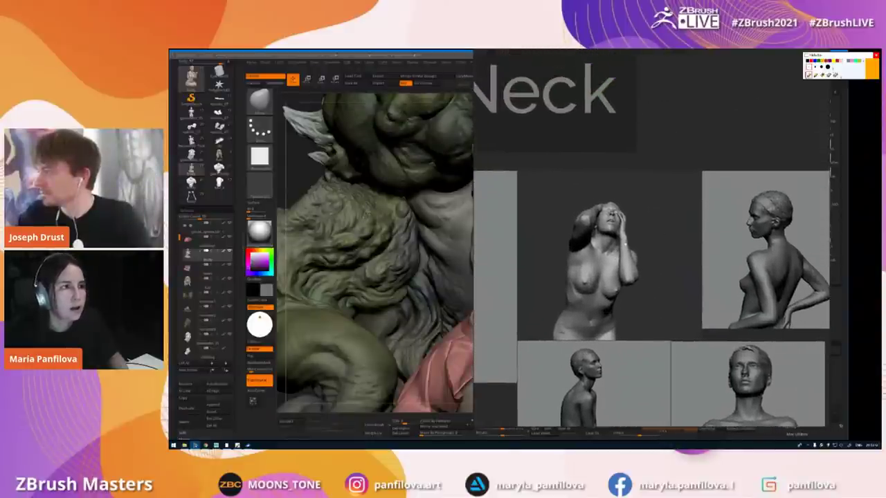
- Return to ZBrush, load the alternate version of the sculpt and examine the woman's neck and collarbones from the front
left_click(848, 208)
left_click_drag(704, 223, 668, 265, "alt")
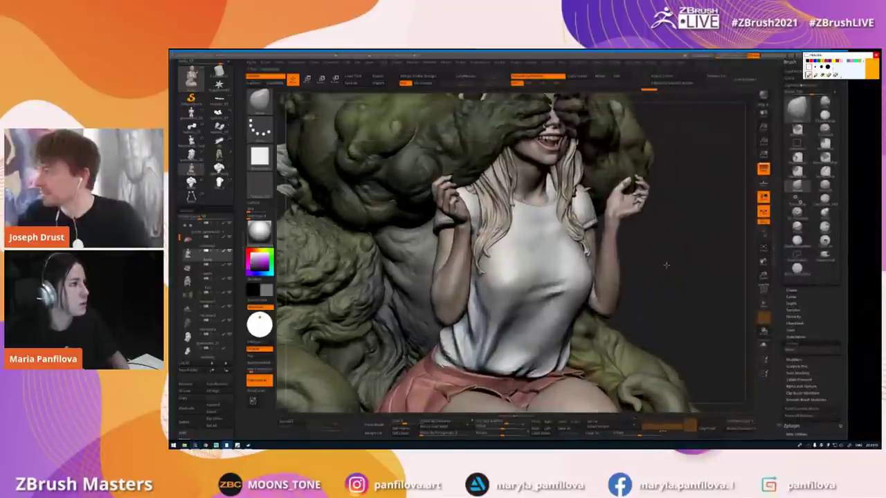
left_click(225, 156)
left_click_drag(699, 252, 694, 245)
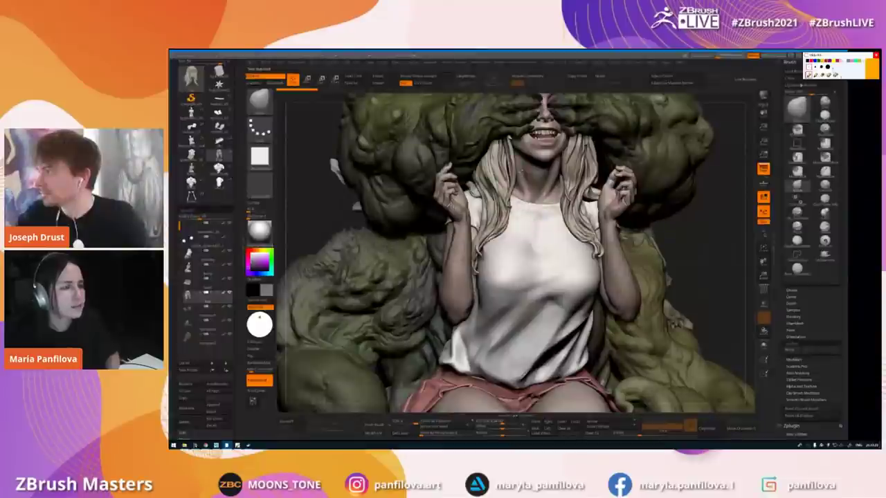
mouse_move(522, 170)
right_mouse_down("ctrl")
mouse_move(537, 212)
mouse_move(513, 251)
right_mouse_up("ctrl")
right_click(513, 252)
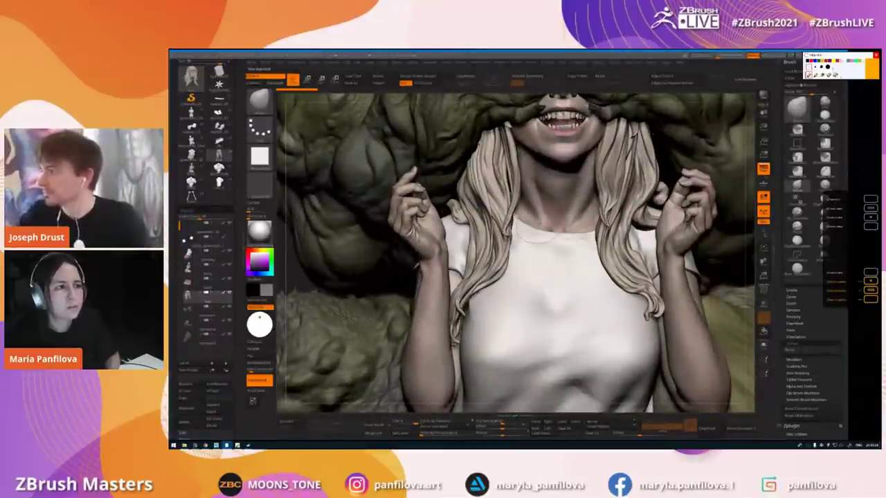
right_click_drag(537, 225, 530, 180, "ctrl")
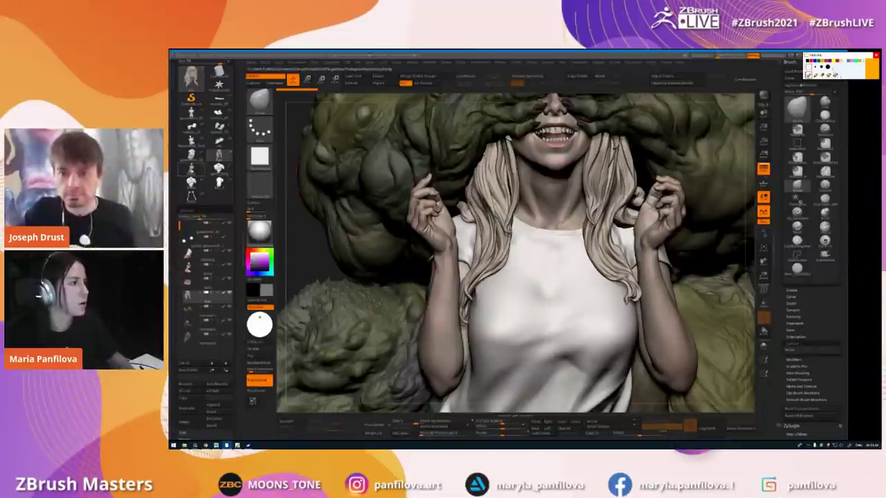
- Load the other version of the sculpt and isolate the woman's body to view her neck and shoulders in three-quarter view
left_click(191, 170)
mouse_move(534, 215)
right_mouse_down()
mouse_move(582, 215)
mouse_move(582, 173)
right_mouse_up()
right_click_drag(581, 207, 547, 207)
left_click(764, 345)
right_click_drag(457, 250, 510, 252)
right_click(511, 252)
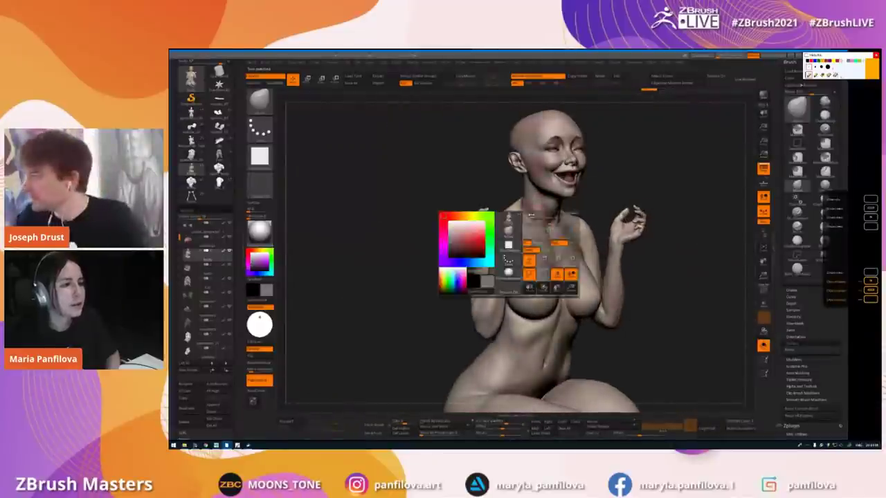
- Pick a sculpting brush with a freehand stroke and turn off symmetry for the body
key("b")
key("shift")
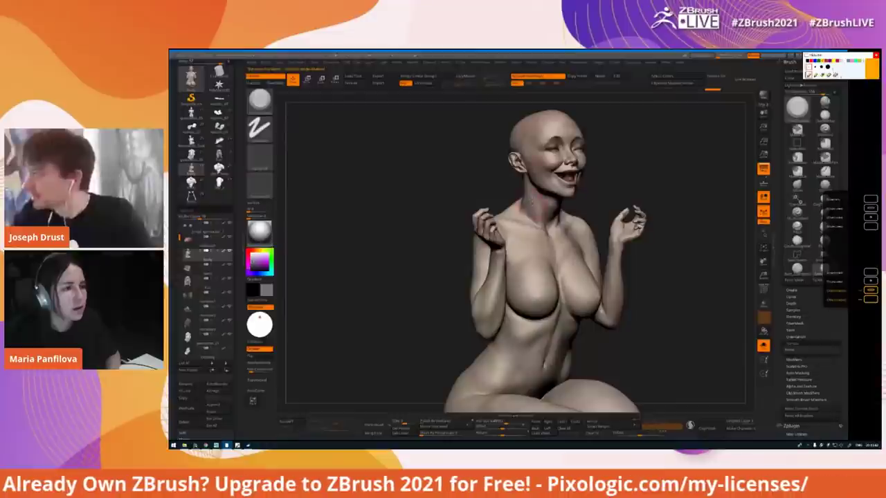
key("shift+s")
mouse_move(539, 223)
right_mouse_down()
mouse_move(500, 223)
mouse_move(530, 222)
right_mouse_up()
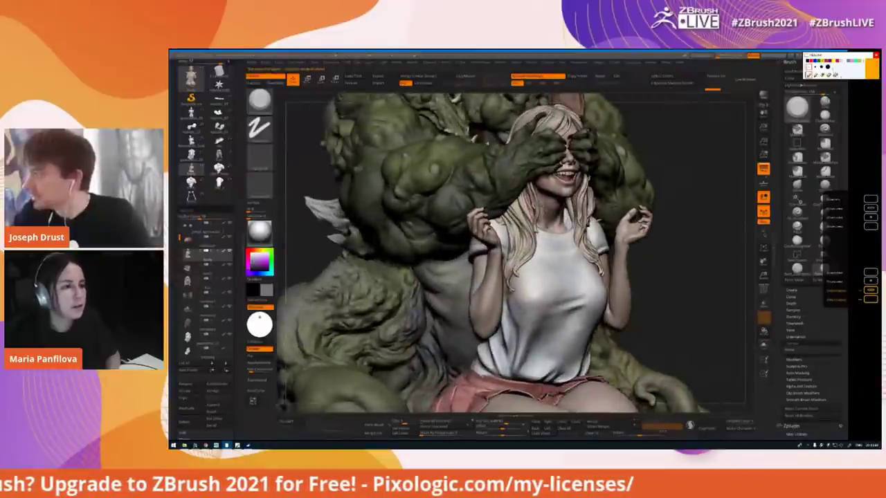
key("x")
key("ctrl")
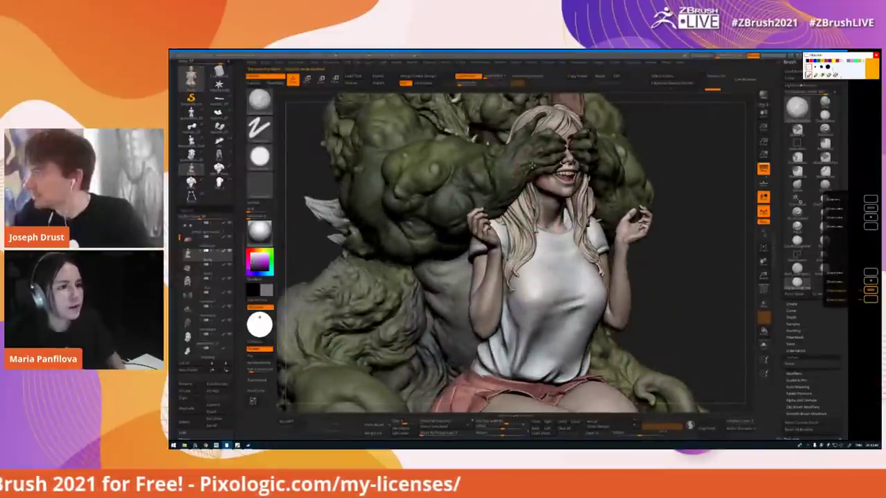
- Isolate the body once more to inspect the neck and collarbones, and show all the subtools again
key("shift+s")
right_click_drag(537, 214, 538, 228, "ctrl")
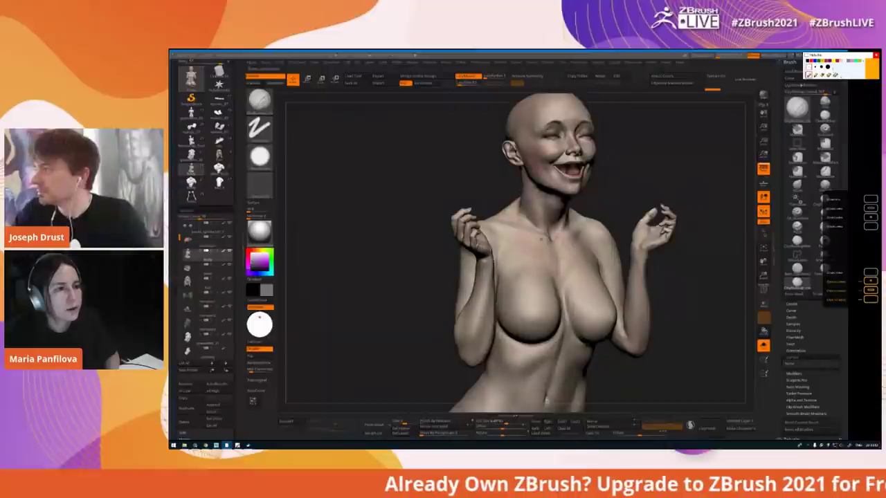
key("shift+s")
right_click_drag(535, 204, 551, 240)
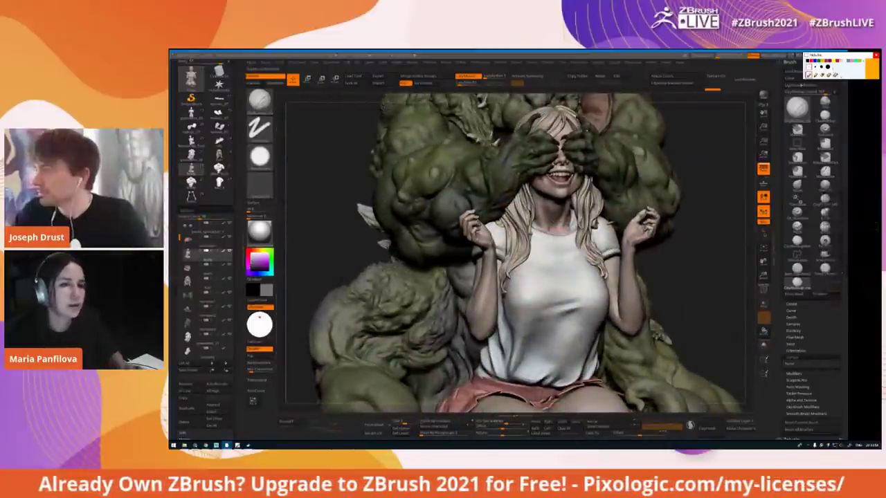
- Switch to the reference board's Neck group, shift the curly-haired bust with the raised elbow slightly away, and frame it up close
key("alt+Tab")
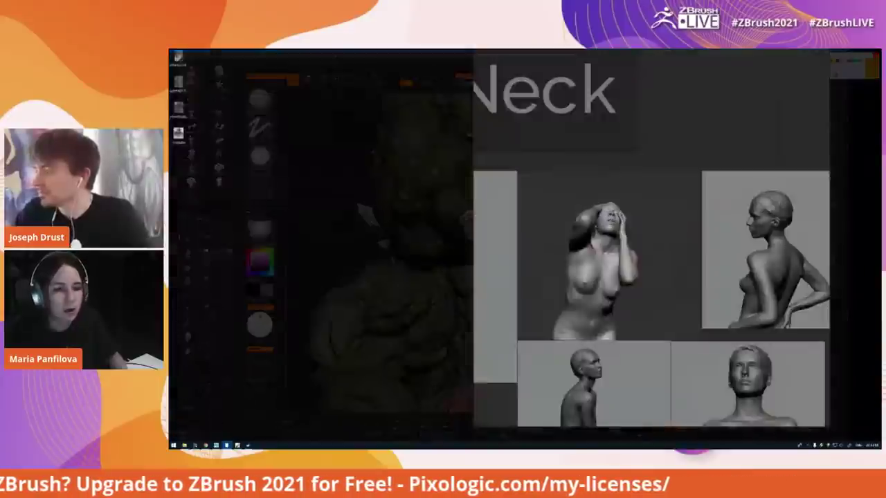
scroll(599, 265, "down", 3)
middle_click_drag(562, 278, 626, 193)
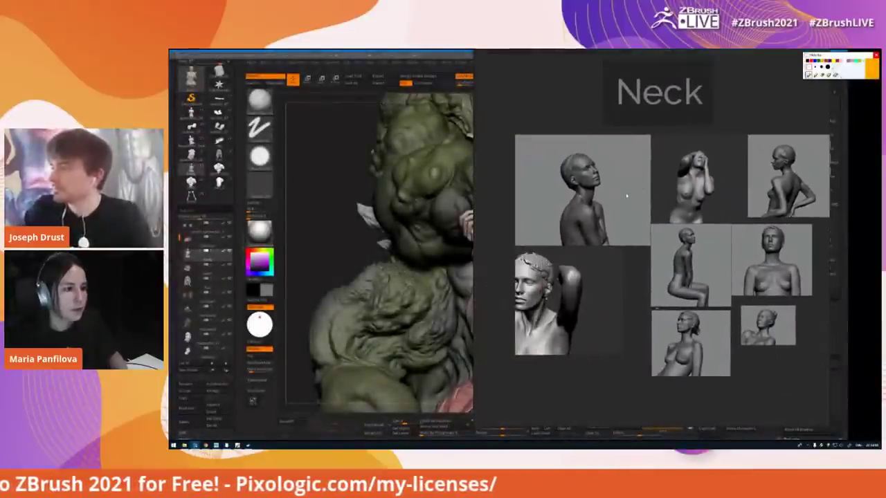
scroll(544, 343, "up", 3)
left_click_drag(539, 271, 564, 277)
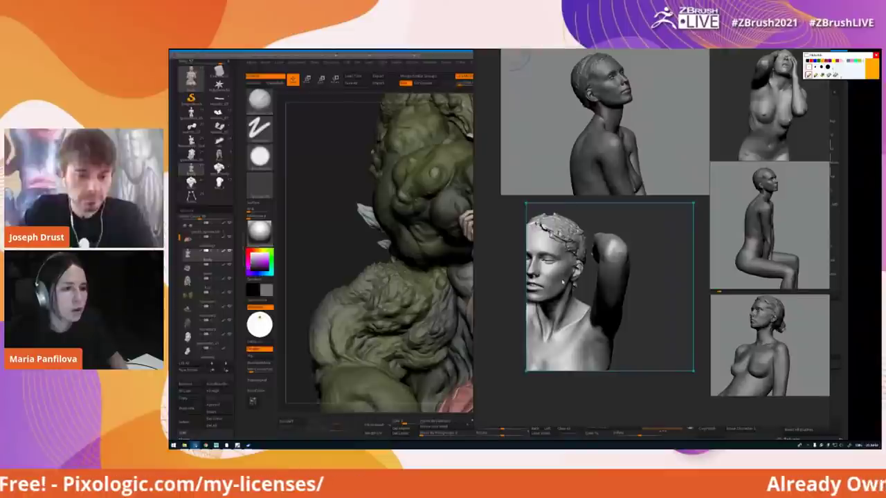
scroll(566, 361, "up", 3)
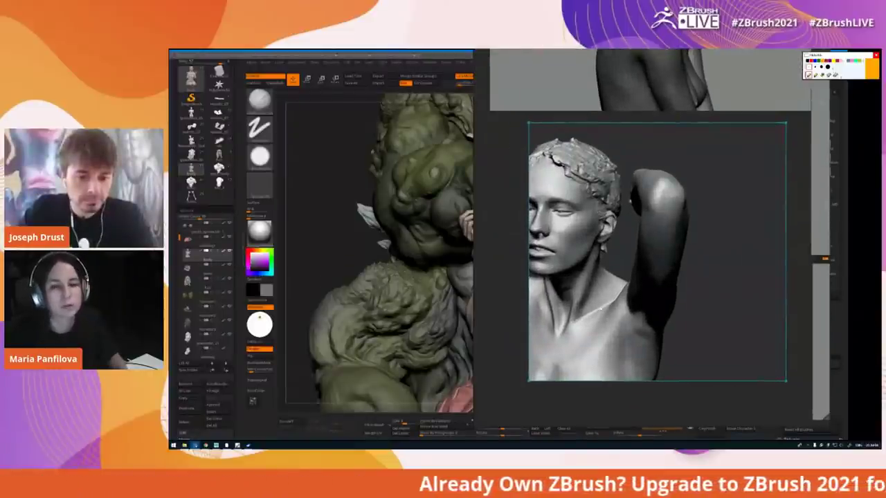
- Leave the Neck group on the reference board and examine the front render of the woman and monster among the work in progress images
scroll(601, 308, "down", 5)
scroll(663, 173, "down", 5)
middle_click_drag(696, 166, 636, 239)
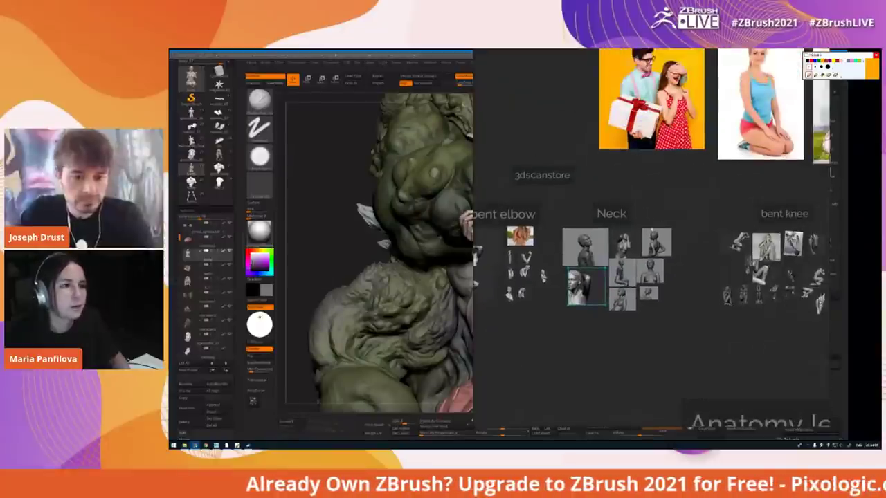
scroll(636, 241, "down", 6)
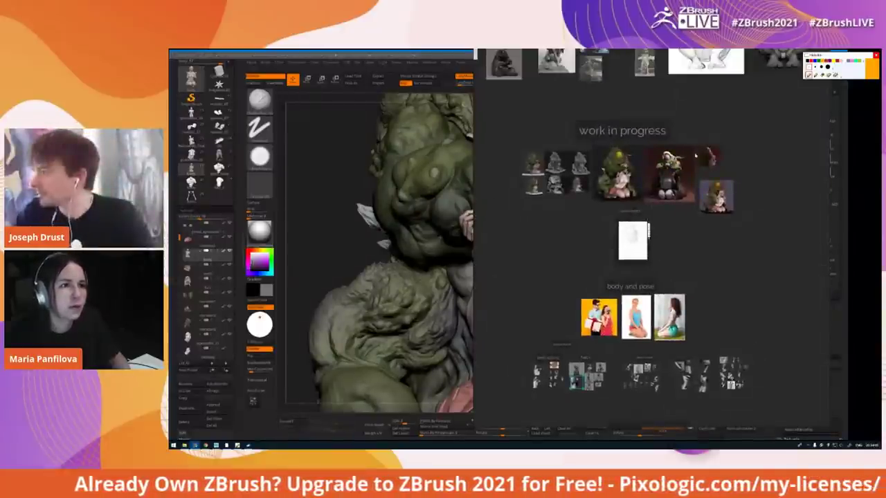
scroll(692, 159, "up", 5)
scroll(638, 240, "up", 5)
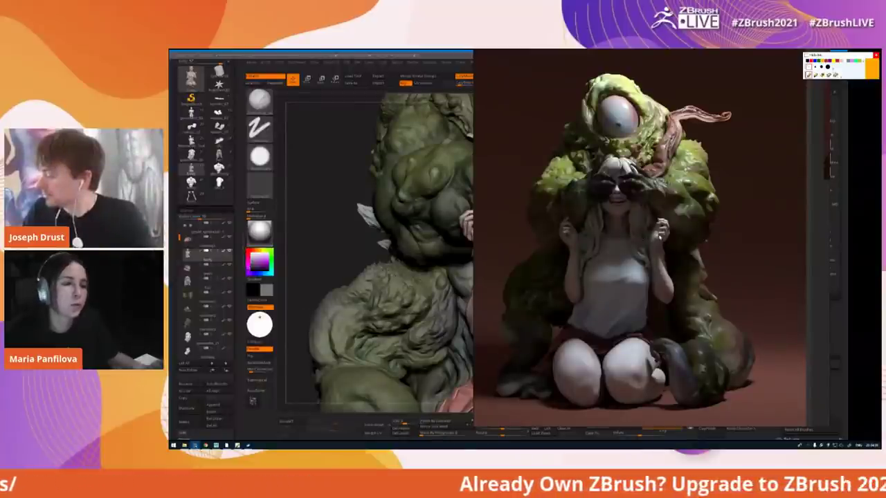
scroll(653, 241, "up", 2)
middle_click_drag(667, 268, 670, 239)
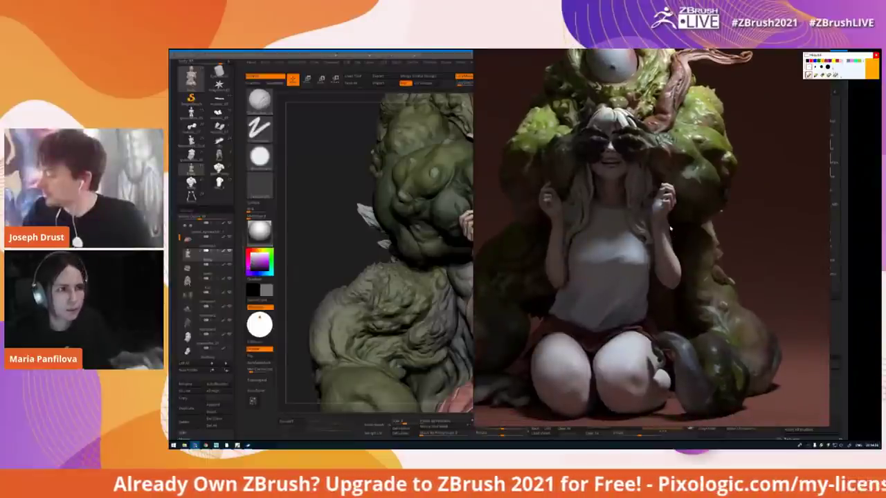
scroll(604, 200, "up", 4)
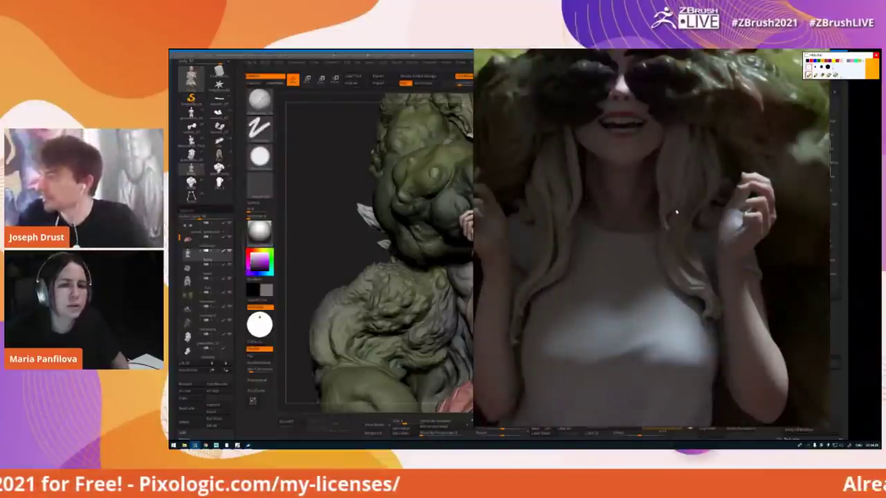
- Go to the bent knee group on the reference board and shift the photo of the seated woman hugging her knees slightly
scroll(677, 213, "down", 6)
middle_click_drag(641, 279, 663, 156)
scroll(621, 249, "up", 5)
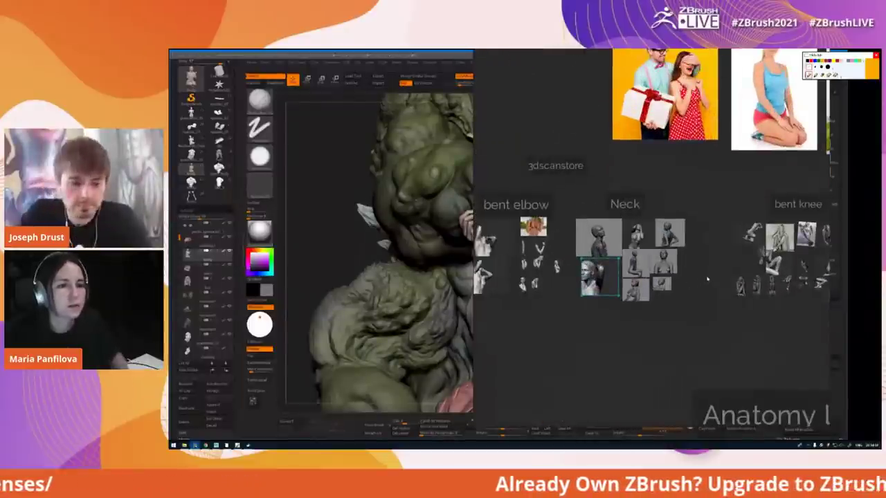
middle_click_drag(707, 279, 643, 275)
scroll(746, 273, "up", 5)
middle_click_drag(746, 273, 656, 275)
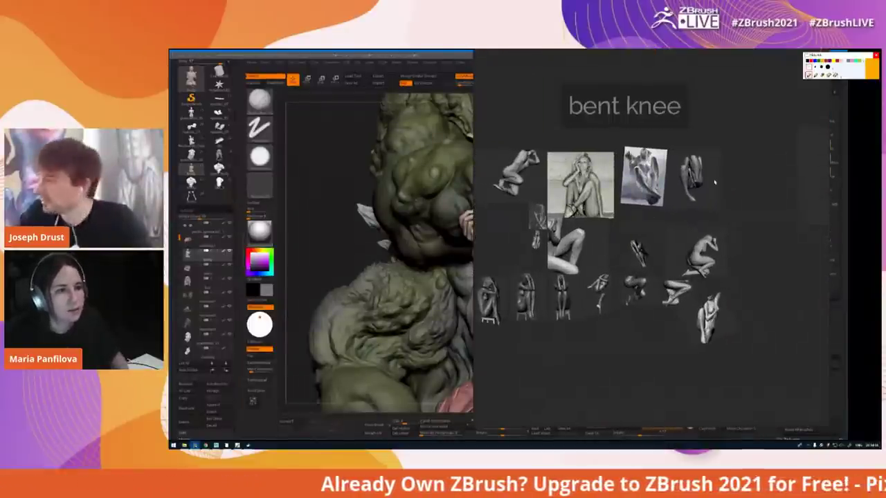
middle_click_drag(719, 177, 760, 204)
scroll(760, 205, "up", 2)
left_click_drag(618, 208, 602, 209)
middle_click_drag(621, 208, 593, 216)
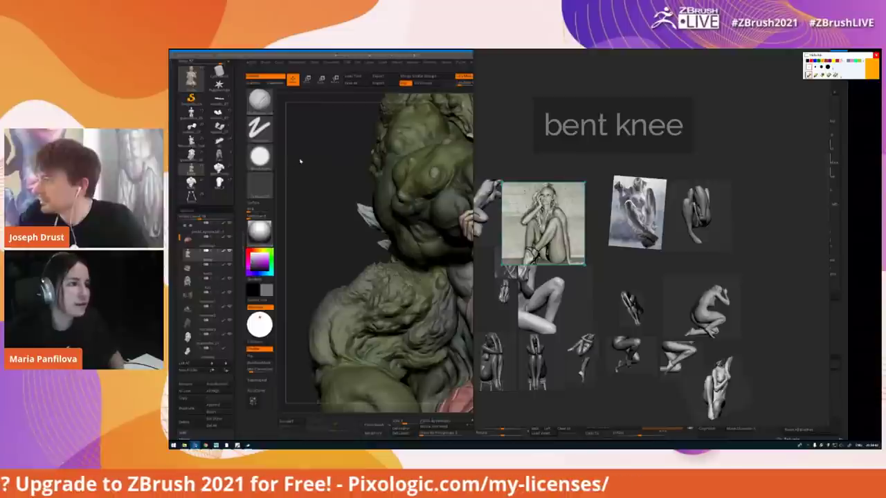
- Switch to ZBrush, isolate the woman's body, and inspect her folded legs and knees from below
left_click(299, 162)
left_click_drag(311, 154, 305, 106, "alt")
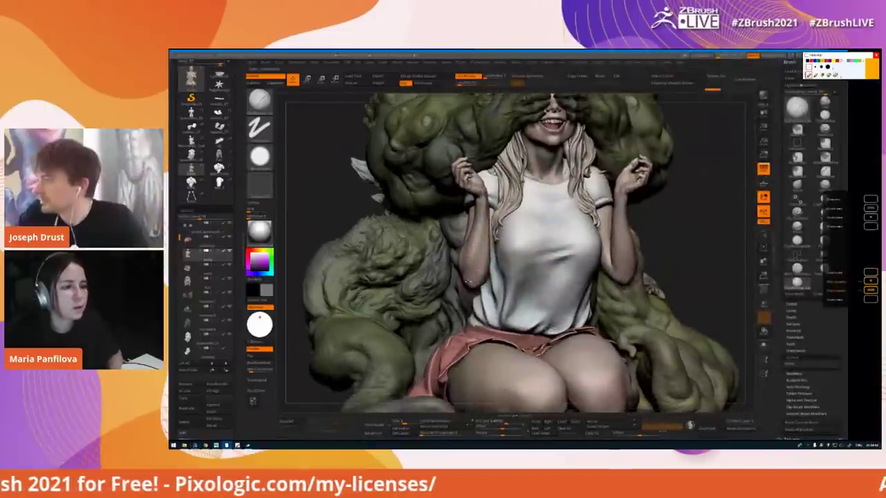
right_click_drag(477, 303, 466, 258, "alt")
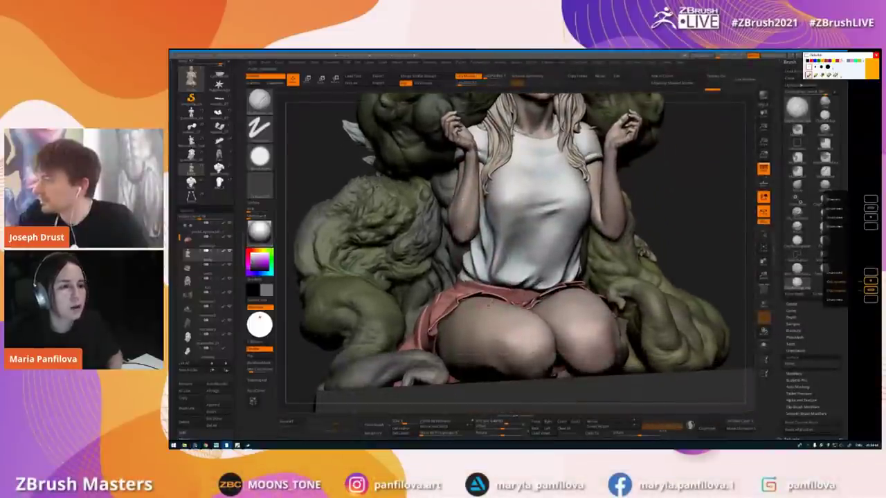
key("alt+s")
right_click_drag(507, 329, 478, 254)
left_click_drag(477, 253, 433, 142)
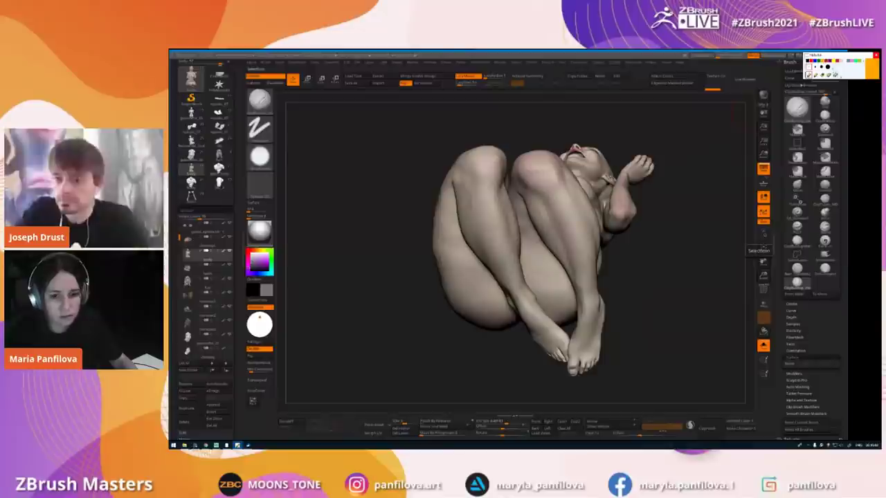
- Switch to the reference board, nudge the reclining statue photo and adjacent bent-leg scan, widen the board window, and frame both images
key("alt+Tab")
left_click(635, 208)
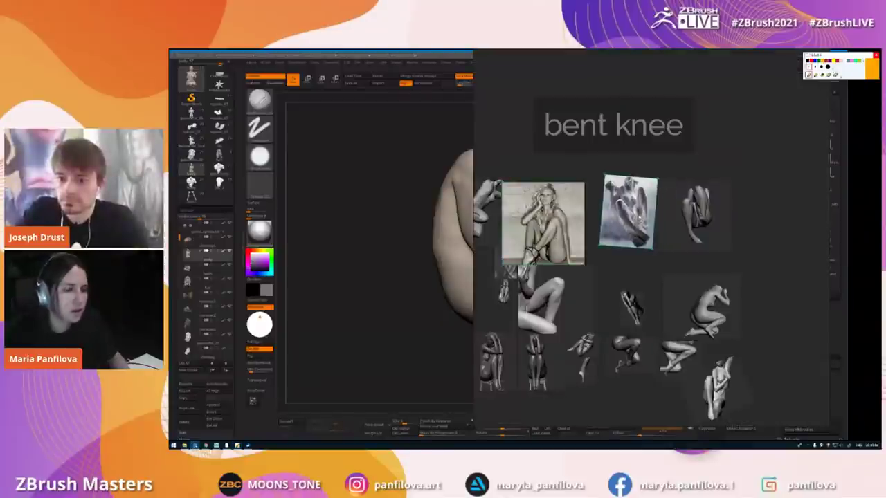
scroll(653, 205, "up", 4)
middle_click_drag(675, 194, 645, 202)
mouse_move(753, 240)
left_mouse_down()
mouse_move(776, 233)
mouse_move(759, 227)
left_mouse_up()
left_click_drag(473, 250, 370, 250)
middle_click_drag(699, 240, 633, 243)
scroll(580, 252, "up", 2)
- Trace the curved line of the shin from knee to foot in yellow on the statue and the leg scan, and clear the marks
left_click(816, 75)
mouse_move(448, 201)
left_mouse_down()
mouse_move(496, 280)
mouse_move(466, 249)
mouse_move(491, 279)
left_mouse_up()
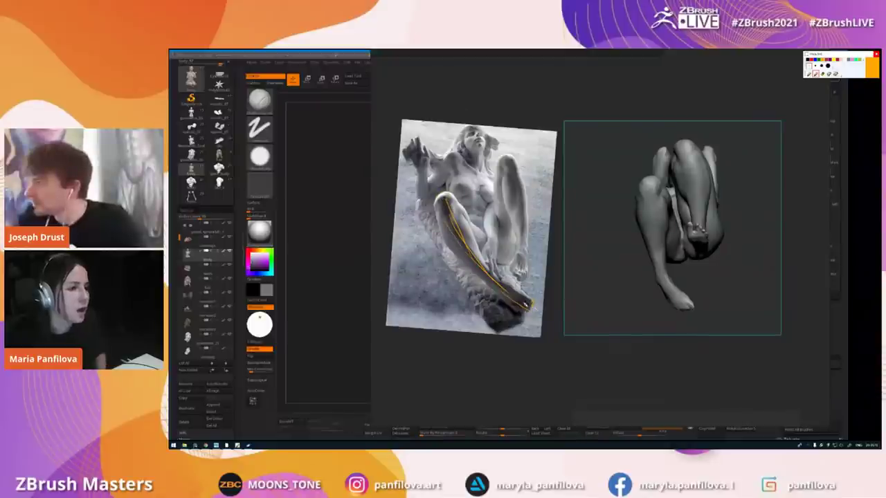
left_click_drag(654, 193, 666, 274)
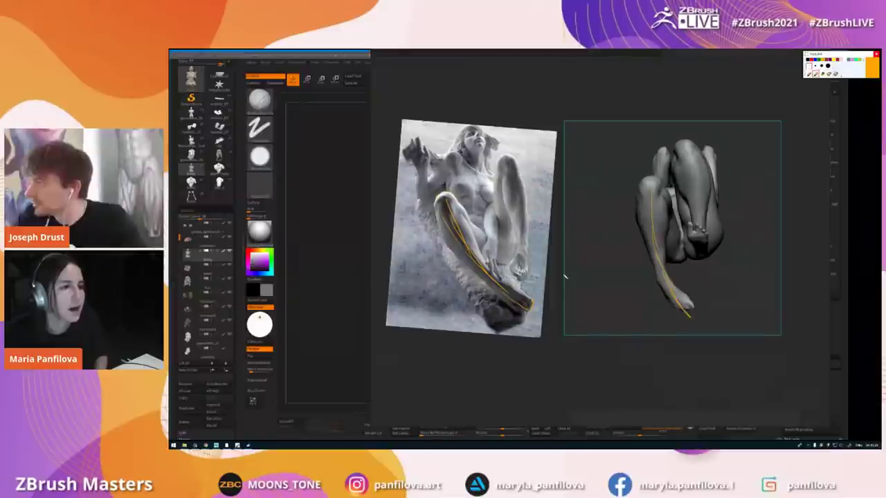
left_click(835, 73)
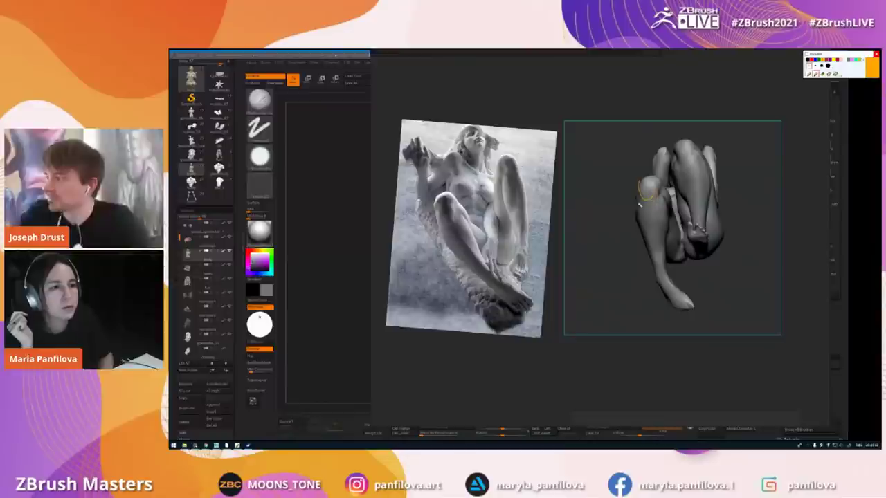
- Circle the kneecap on the leg scan, sketch a straight lower leg beside it for comparison, and clear the marks
mouse_move(657, 200)
left_mouse_down()
mouse_move(651, 264)
mouse_move(641, 253)
left_mouse_up()
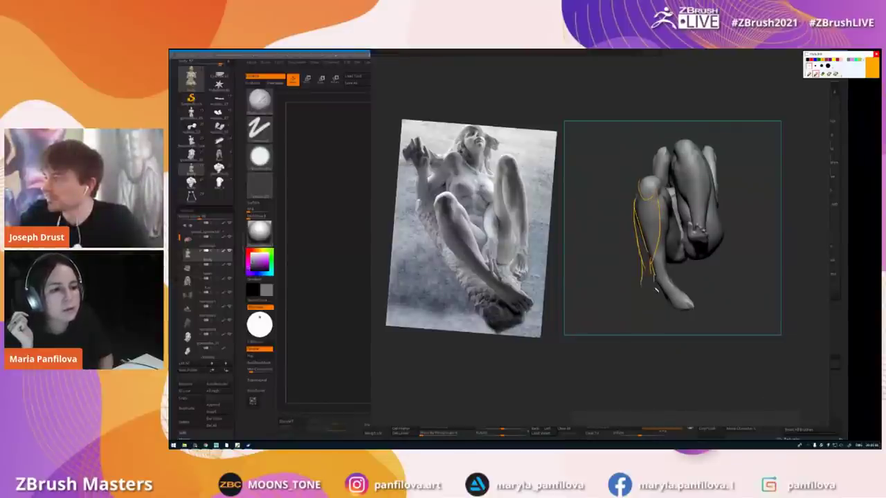
left_click_drag(658, 311, 644, 293)
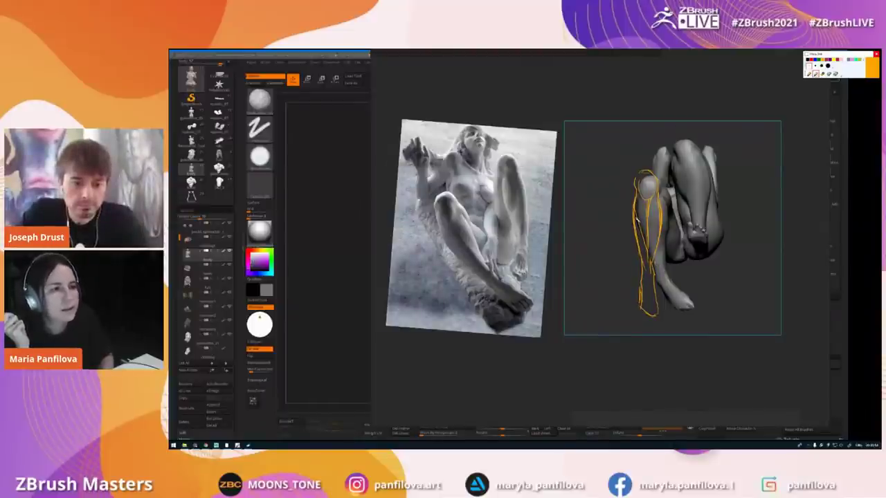
left_click(836, 73)
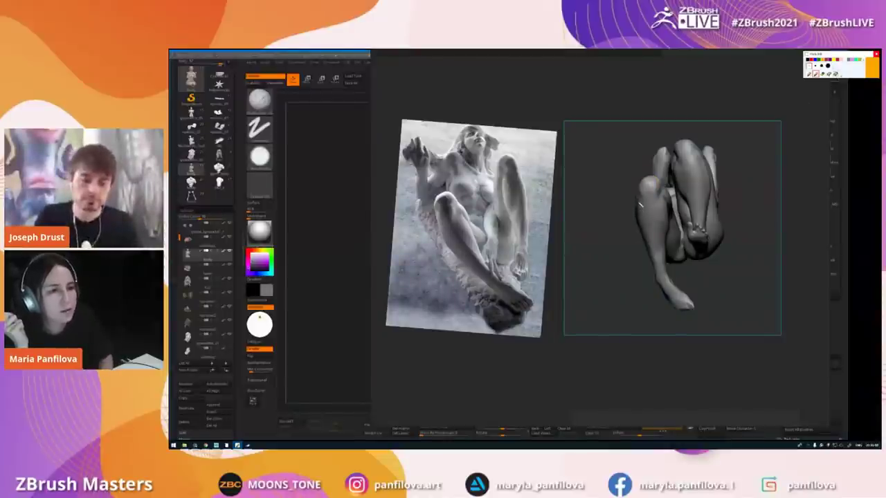
- Mark the calf bulges and the curved shin and ankle line on the leg scan, and clear the marks
left_click_drag(640, 199, 638, 223)
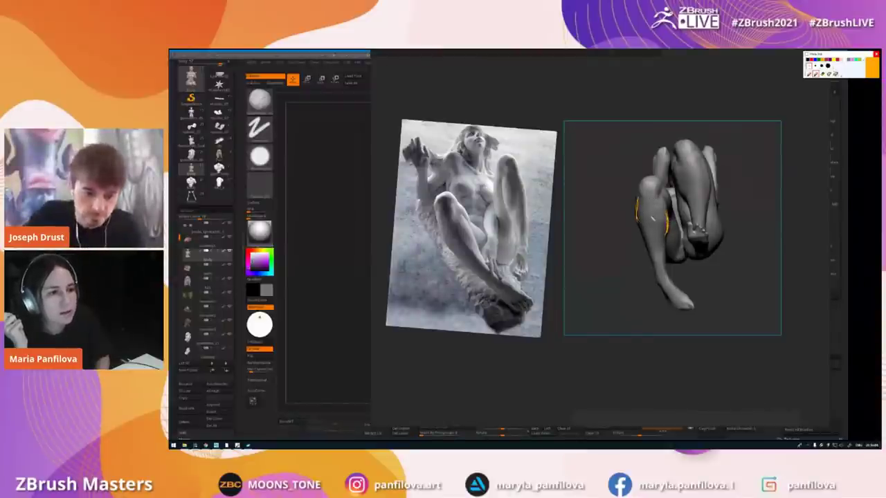
left_click_drag(653, 244, 668, 298)
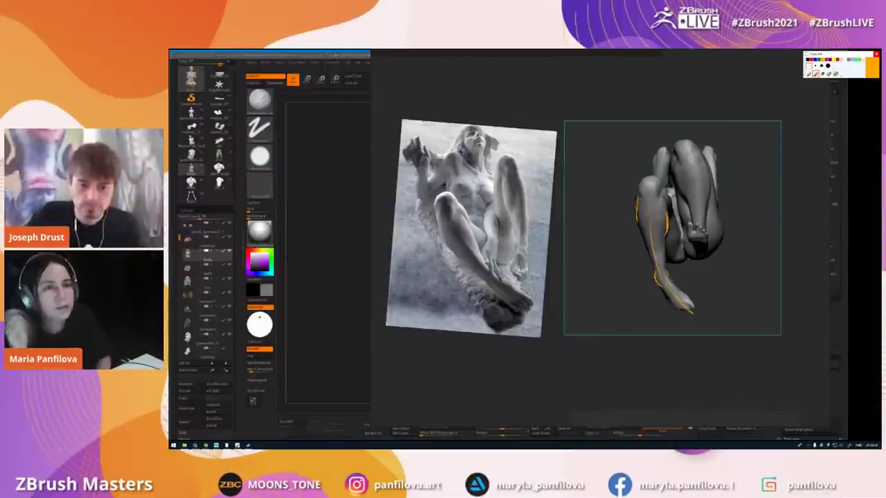
left_click(837, 73)
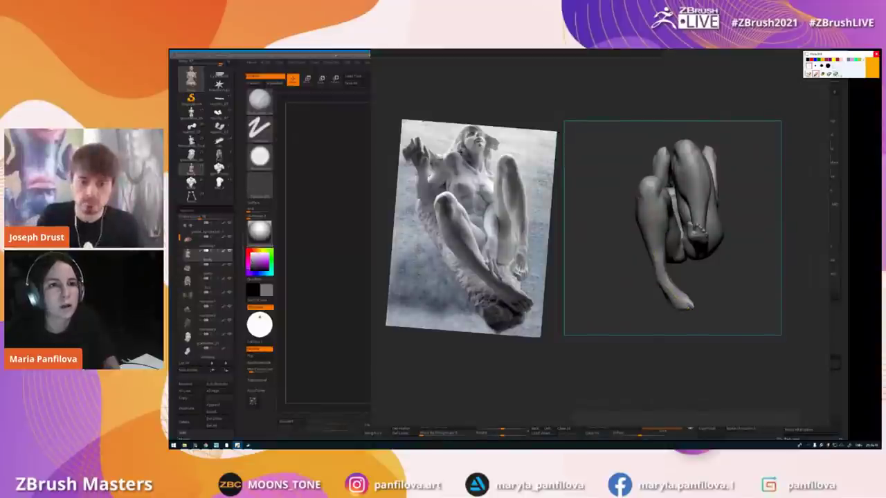
- Return to ZBrush, turn the isolated body to the front to view the knees, and show all the subtools again
scroll(651, 213, "down", 3)
scroll(686, 218, "up", 1)
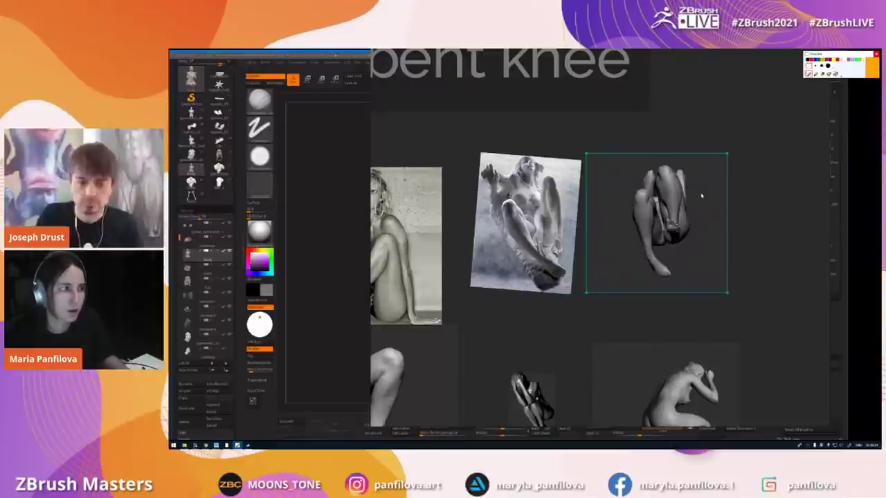
scroll(702, 194, "up", 1)
left_click(338, 183)
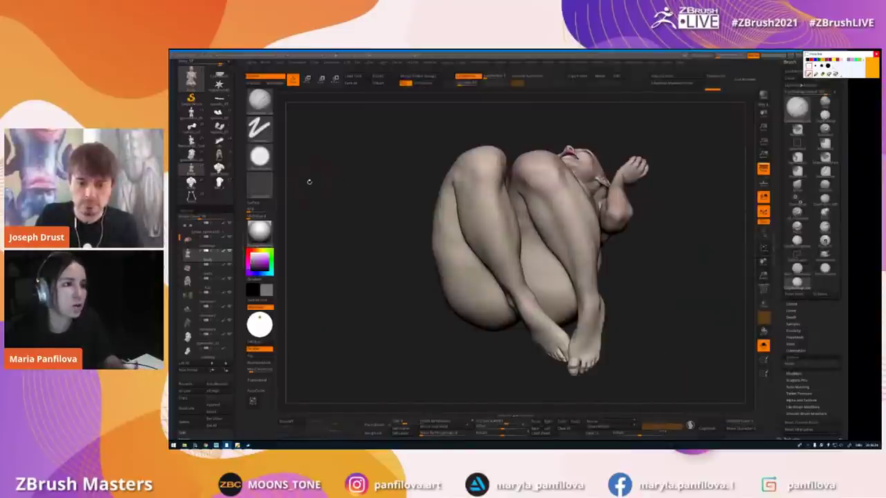
left_click_drag(360, 209, 508, 241)
left_click_drag(670, 182, 500, 238)
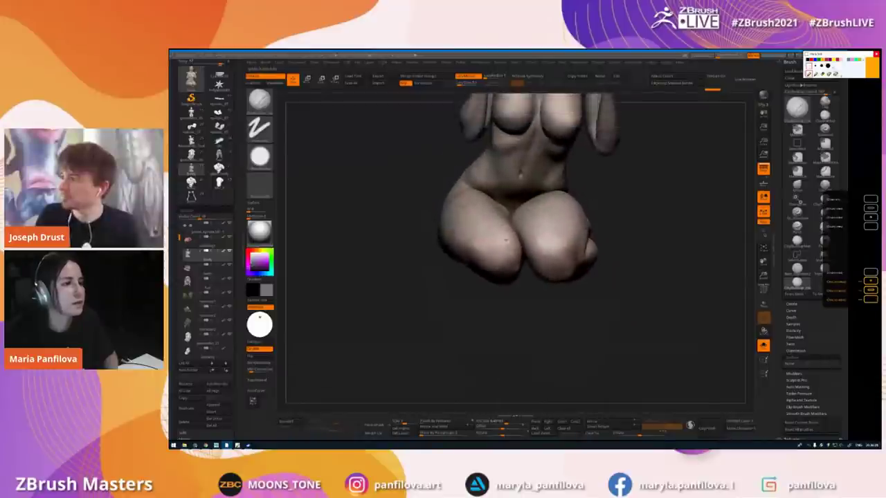
left_click(763, 346)
- Frame the kneeling woman's knees from the front, outline one knee in yellow, clear the marks, and put the annotation pen away
right_click_drag(497, 266, 498, 236)
left_click_drag(497, 236, 495, 237)
right_click_drag(481, 263, 456, 132)
right_click_drag(505, 243, 536, 256)
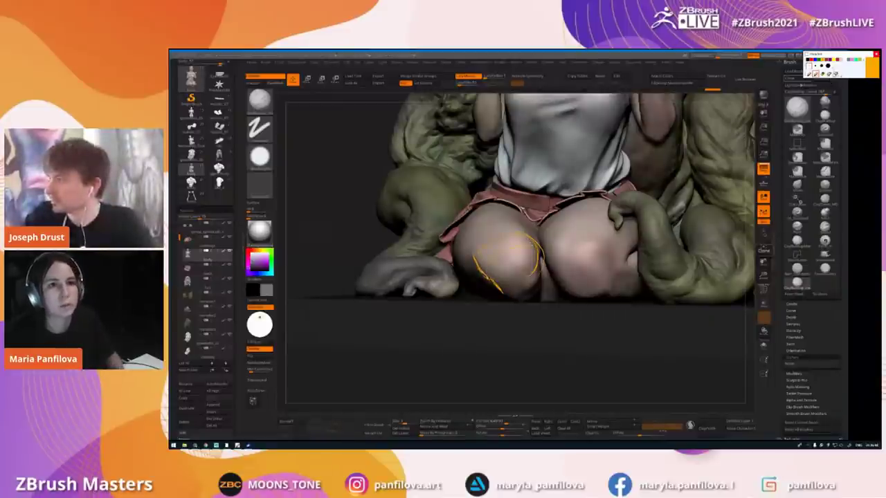
left_click(834, 74)
left_click(809, 74)
- Bring up the reference board, go from the bent knee group to the bent wrist group, and move the board window aside
key("super")
mouse_move(196, 445)
left_click(195, 423)
scroll(589, 210, "down", 4)
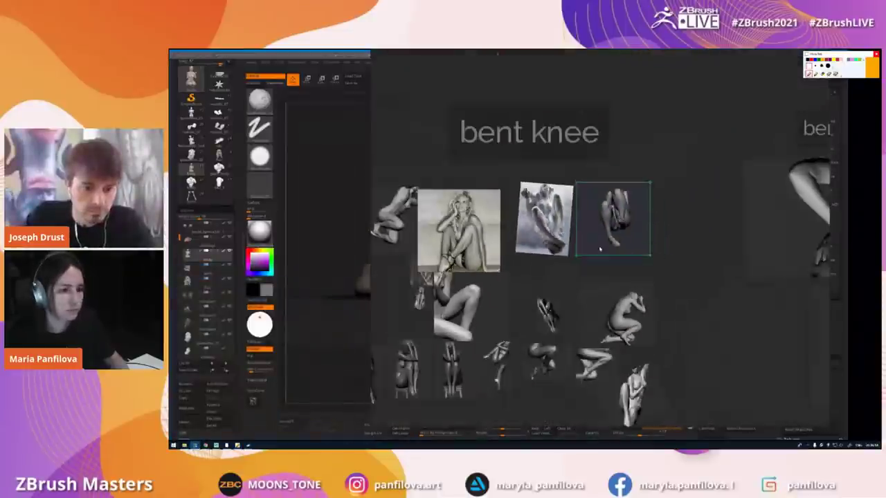
scroll(401, 261, "down", 1)
scroll(610, 240, "down", 2)
middle_click_drag(613, 236, 523, 231)
middle_click_drag(757, 233, 690, 225)
scroll(690, 228, "up", 2)
scroll(618, 263, "up", 2)
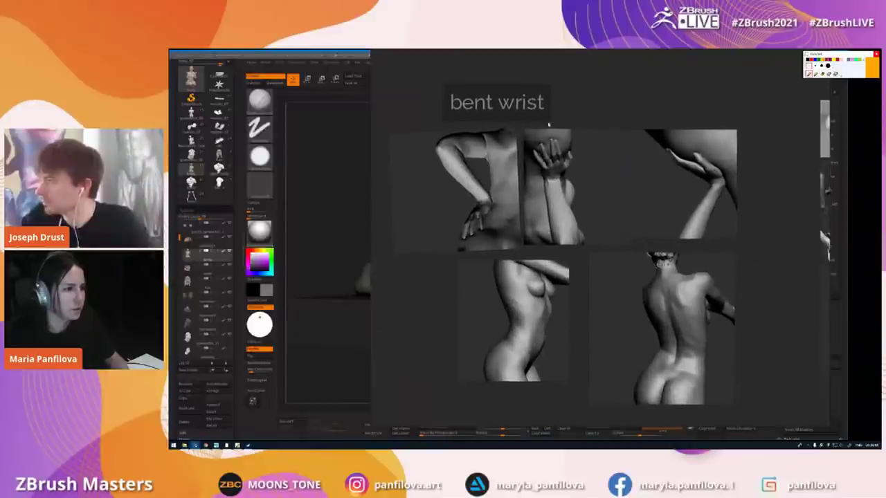
right_click_drag(555, 200, 658, 188)
- Switch to ZBrush, frame the woman's raised forearm, mark the wrist bone and the line down to the elbow in yellow, and clear the marks
left_click(310, 180)
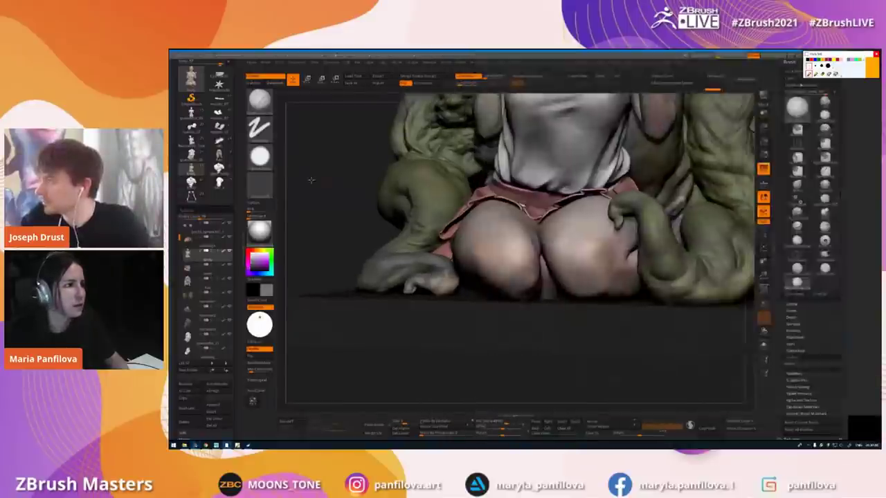
right_click_drag(609, 138, 616, 181, "alt")
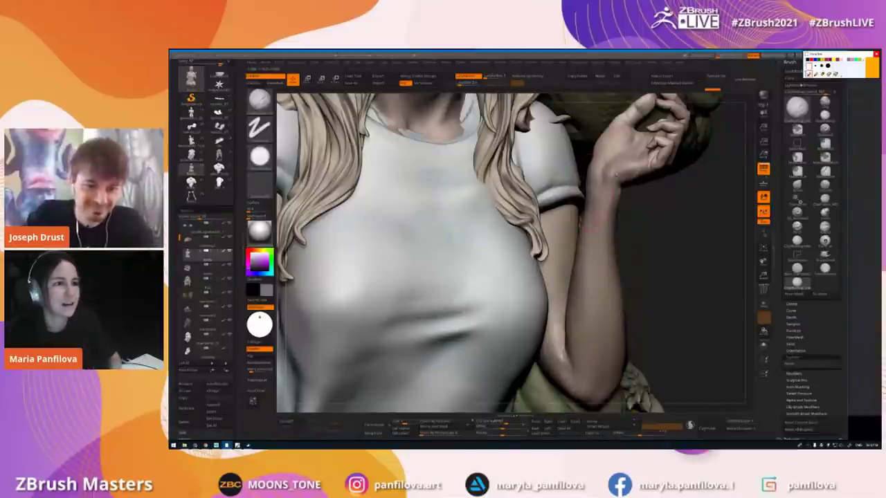
left_click(818, 60)
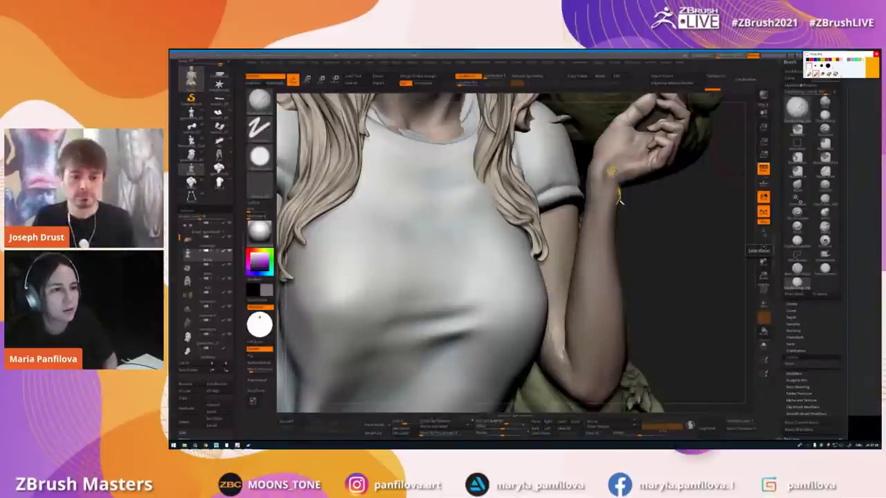
left_click_drag(602, 386, 595, 405)
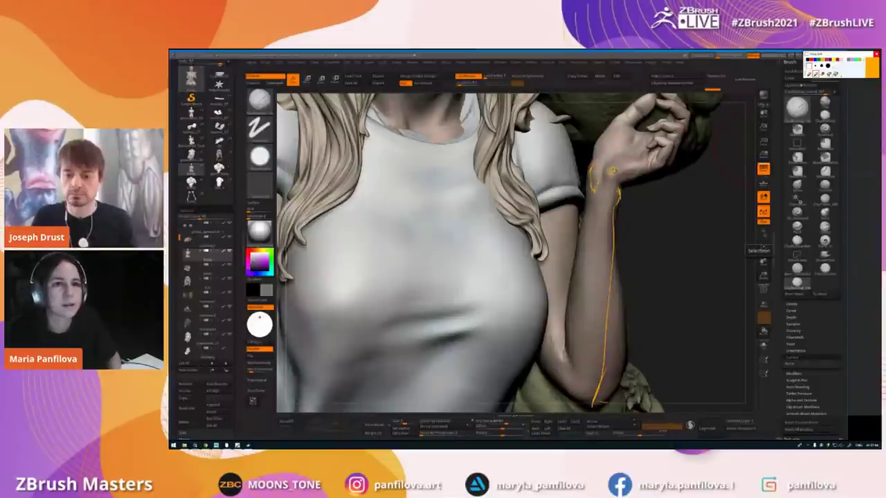
left_click(835, 74)
- View the raised forearm and hand from a slightly turned angle and trace their outer contours in green
mouse_move(626, 229)
left_mouse_down()
mouse_move(651, 233)
mouse_move(647, 243)
mouse_move(662, 249)
mouse_move(505, 214)
mouse_move(496, 230)
mouse_move(448, 233)
mouse_move(459, 244)
mouse_move(595, 222)
mouse_move(637, 231)
mouse_move(625, 228)
left_mouse_up()
left_click(760, 345)
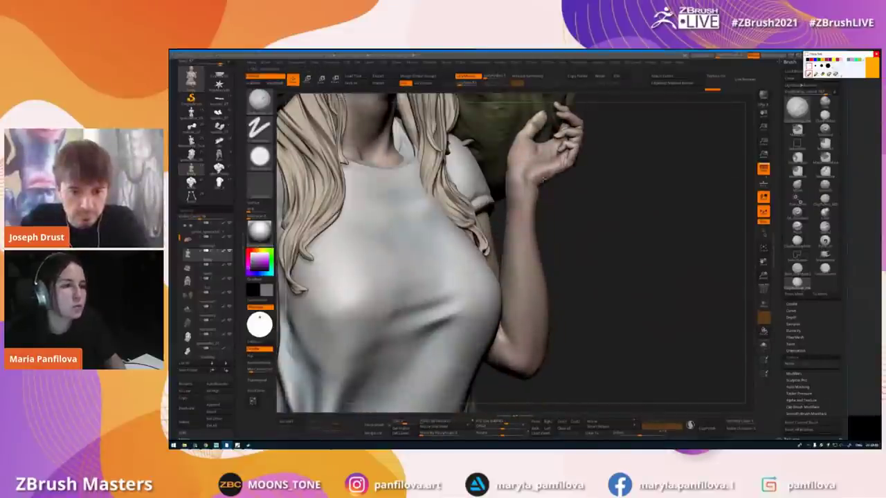
mouse_move(578, 196)
left_mouse_down("alt")
mouse_move(619, 217)
mouse_move(605, 212)
mouse_move(611, 231)
left_mouse_up("alt")
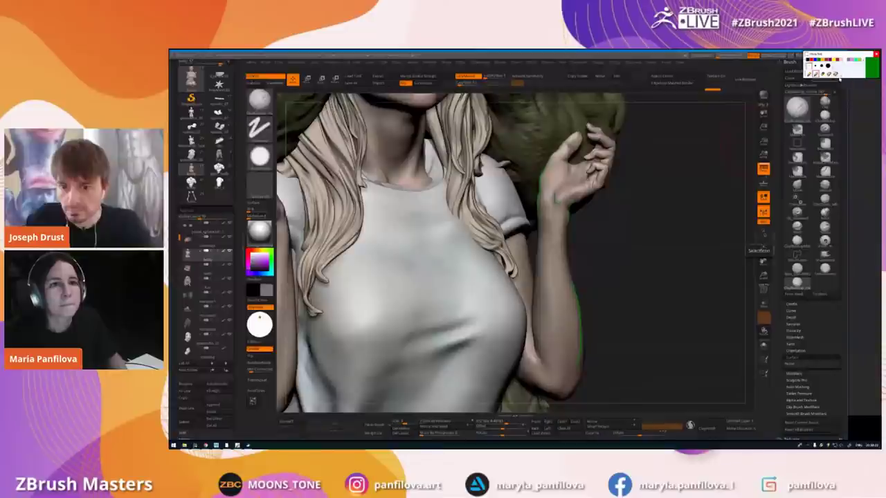
- Bring up the reference board, view the small pose references beside the bent wrist group, and return to the whole sculpture in ZBrush
left_click(858, 209)
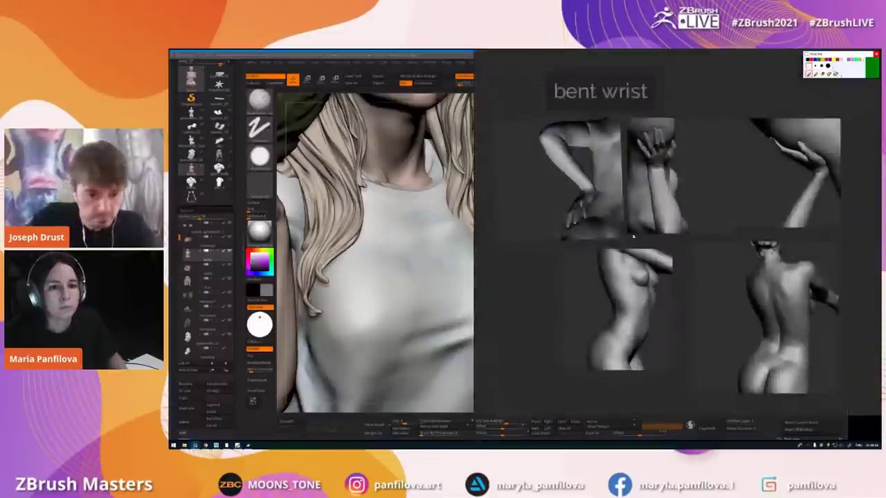
scroll(629, 239, "down", 4)
middle_click_drag(841, 234, 745, 240)
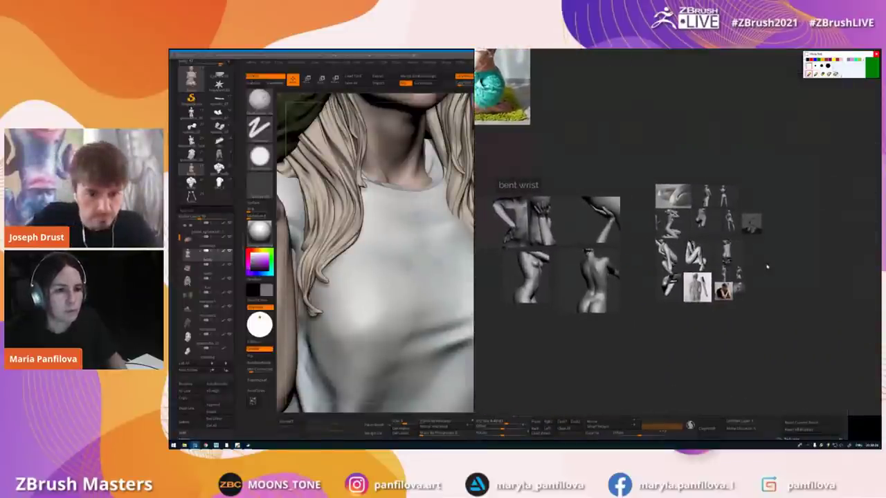
scroll(766, 267, "up", 2)
middle_click_drag(634, 322, 723, 315)
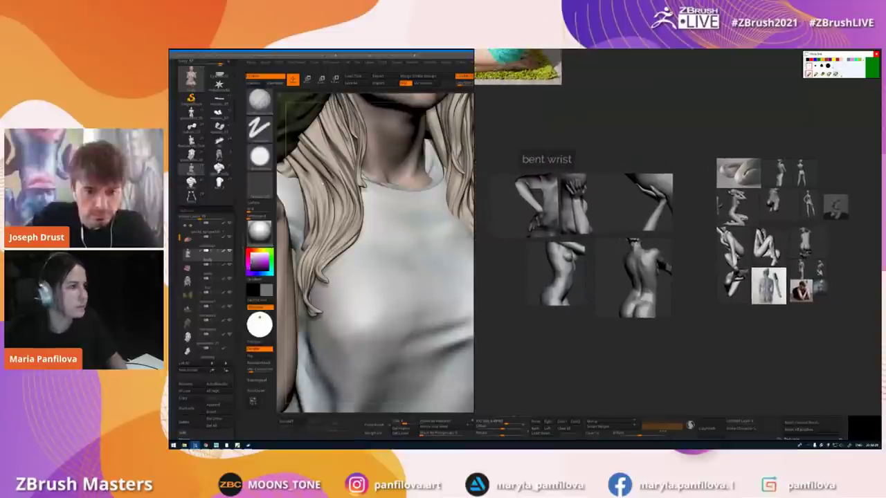
left_click(398, 246)
mouse_move(651, 289)
left_mouse_down("alt")
mouse_move(548, 254)
mouse_move(655, 284)
left_mouse_up("alt")
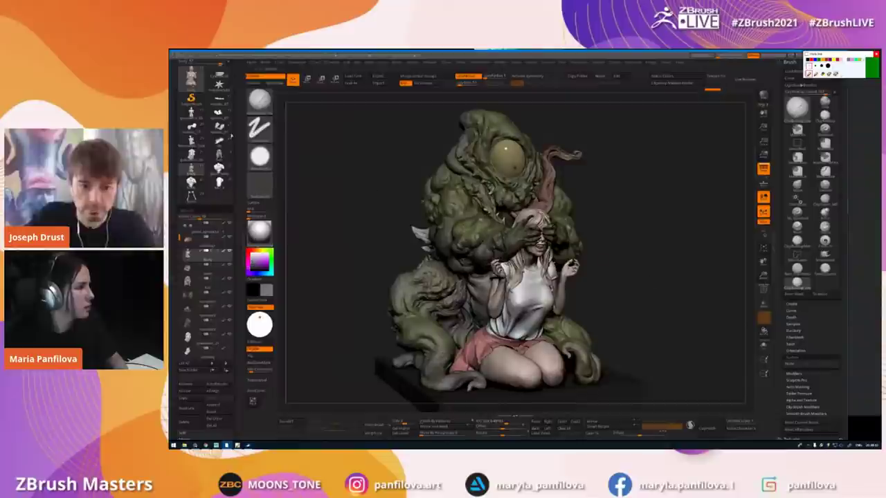
- Compare the alternative versions of the monster and woman sculpture, ending on the grey kneeling version framed whole from the front
left_click(224, 132)
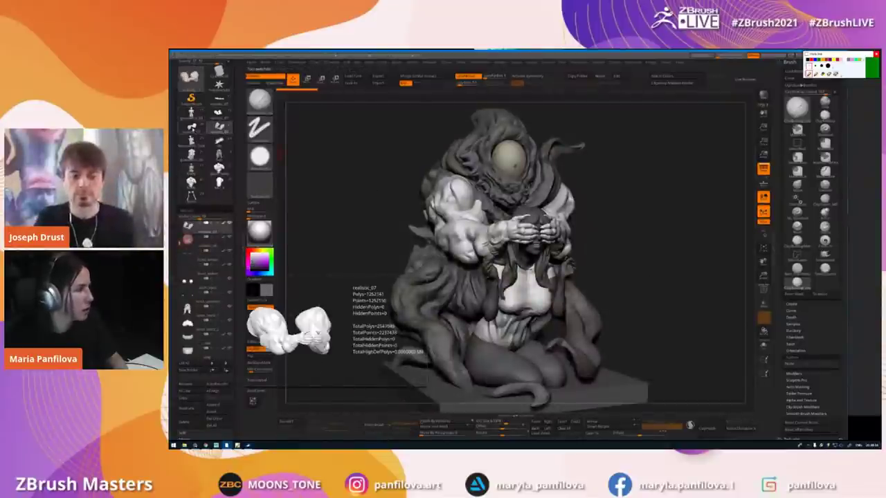
left_click(195, 129)
left_click(214, 114)
mouse_move(586, 270)
left_mouse_down()
mouse_move(611, 279)
mouse_move(650, 322)
left_mouse_up()
left_click_drag(651, 322, 690, 283, "alt")
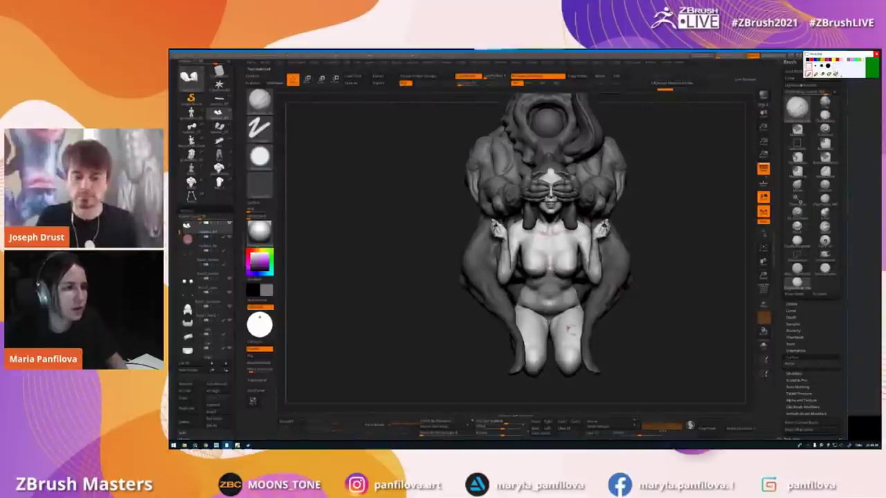
left_click(189, 127)
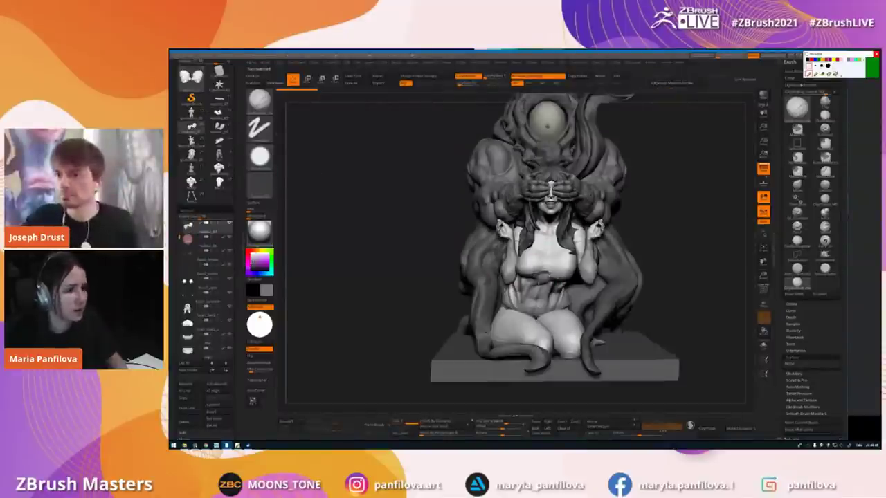
left_click(539, 328, "alt")
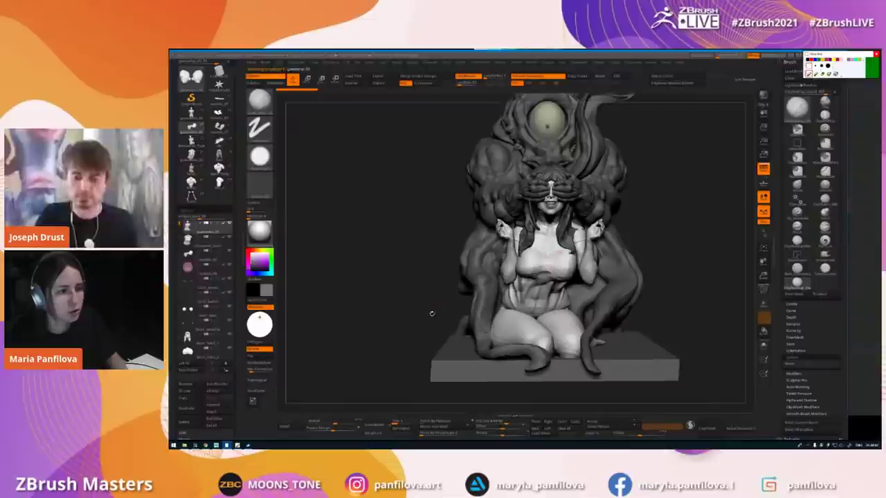
mouse_move(672, 242)
left_mouse_down("alt")
mouse_move(687, 208)
mouse_move(680, 238)
left_mouse_up("alt")
- Draw green triangular composition lines around the monster and the woman in the front view, and clear the marks
left_click(817, 74)
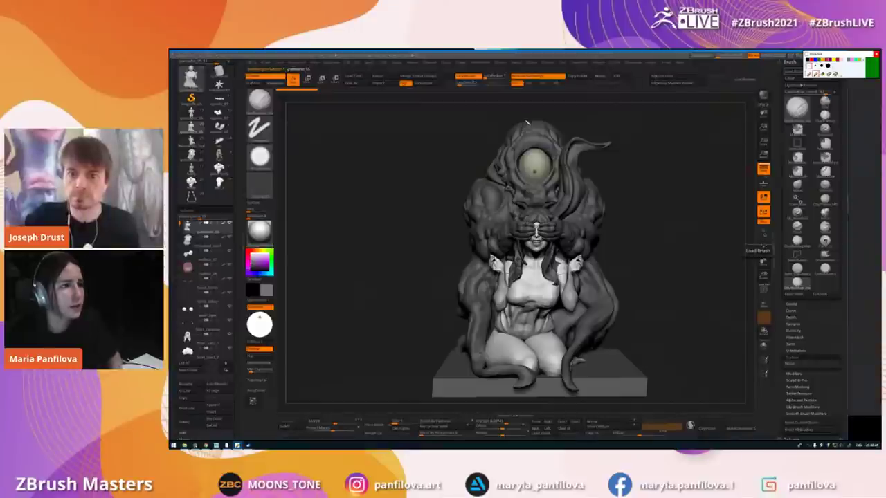
left_click_drag(530, 99, 452, 314)
mouse_move(534, 101)
left_mouse_down()
mouse_move(626, 350)
mouse_move(415, 375)
left_mouse_up()
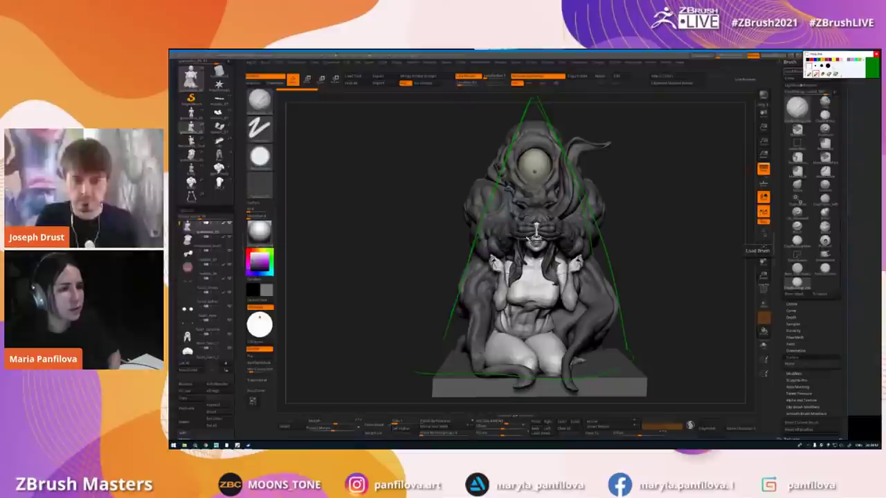
mouse_move(536, 222)
left_mouse_down()
mouse_move(557, 325)
mouse_move(488, 335)
left_mouse_up()
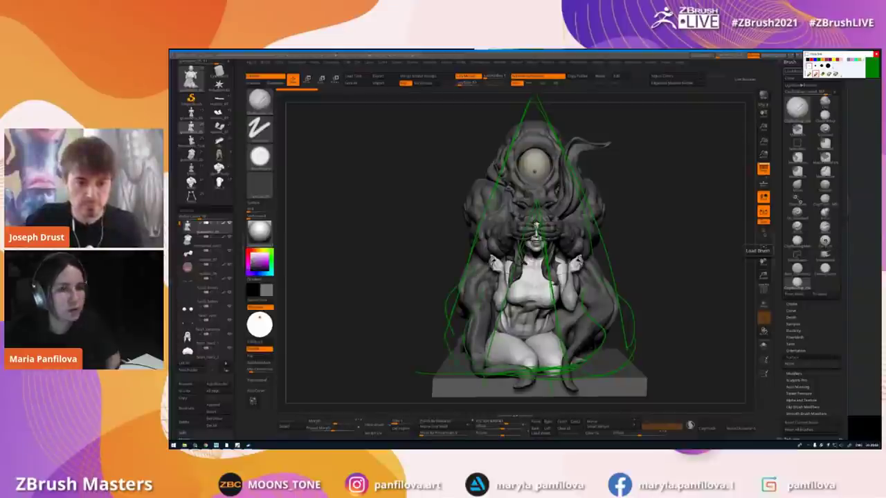
left_click(835, 73)
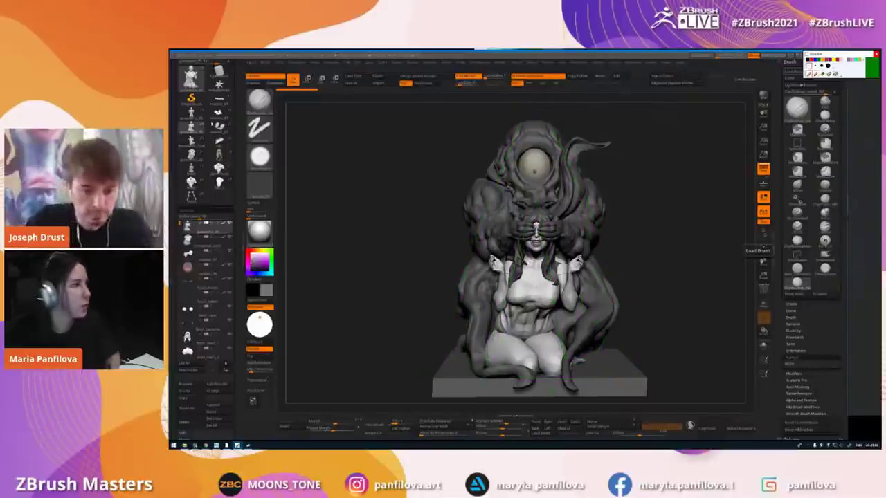
- Switch to the version with the bulky white arms, turn it slightly, outline its triangular silhouette in green, and clear the marks
left_click(214, 125)
left_click_drag(425, 210, 484, 201)
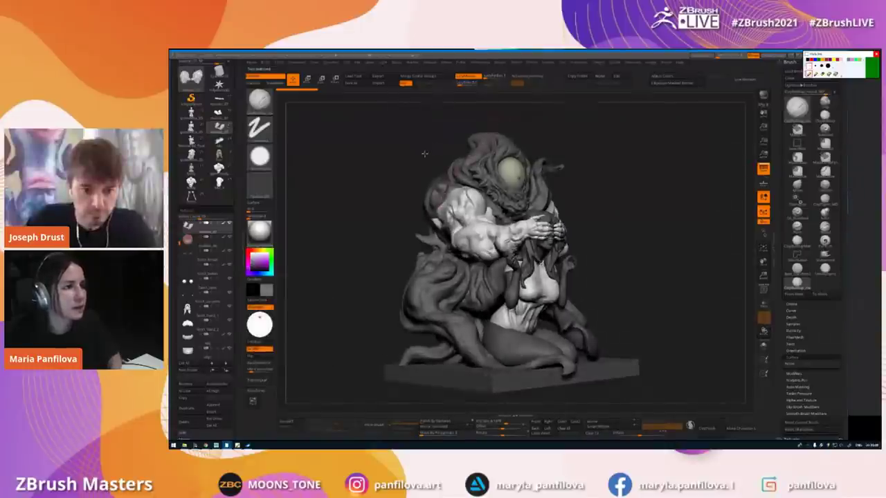
left_click_drag(426, 152, 385, 157)
right_click_drag(501, 133, 502, 173, "ctrl")
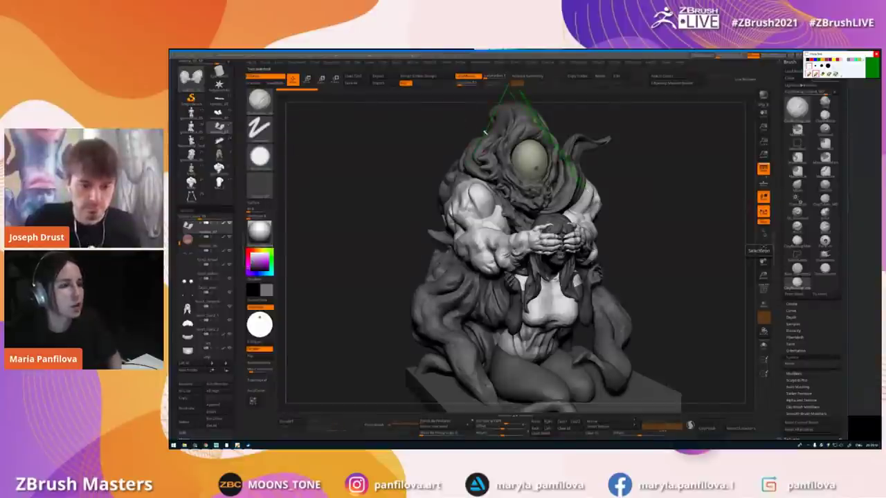
left_click_drag(446, 271, 417, 343, "ctrl+shift")
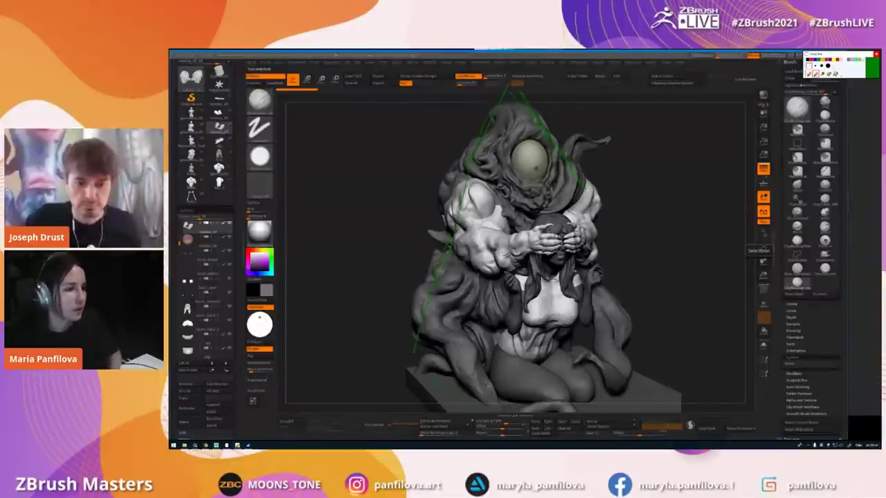
key("Escape")
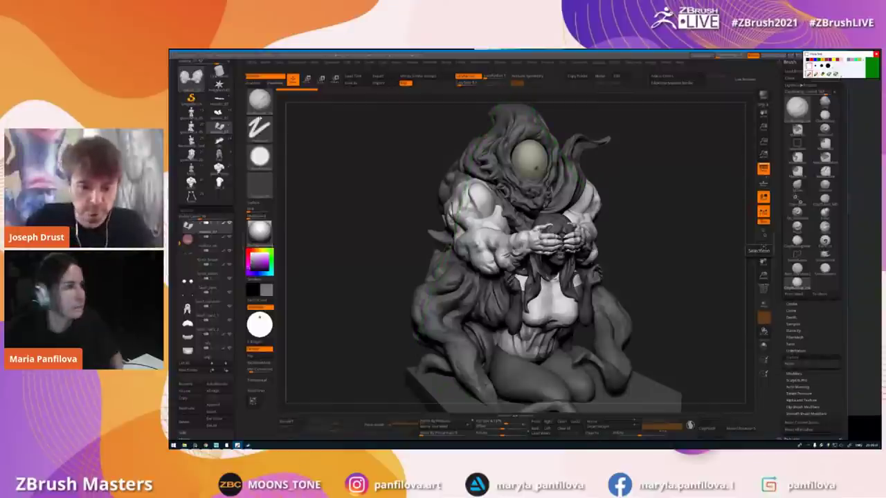
- Compare the kneeling and symmetrical versions from the front, trace the kneeling woman's curved pose line in orange, and clear the marks
left_click(575, 298, "alt")
mouse_move(661, 233)
left_mouse_down("shift")
mouse_move(673, 245)
mouse_move(673, 198)
left_mouse_up("shift")
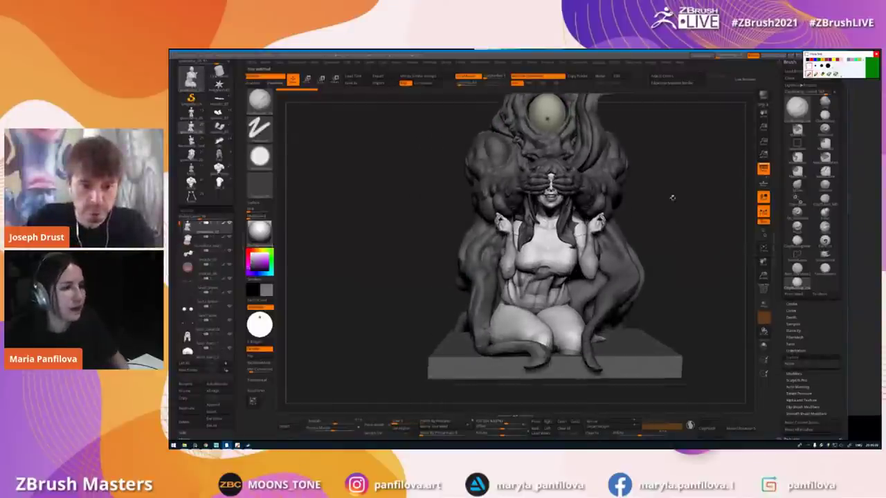
left_click_drag(714, 243, 701, 261)
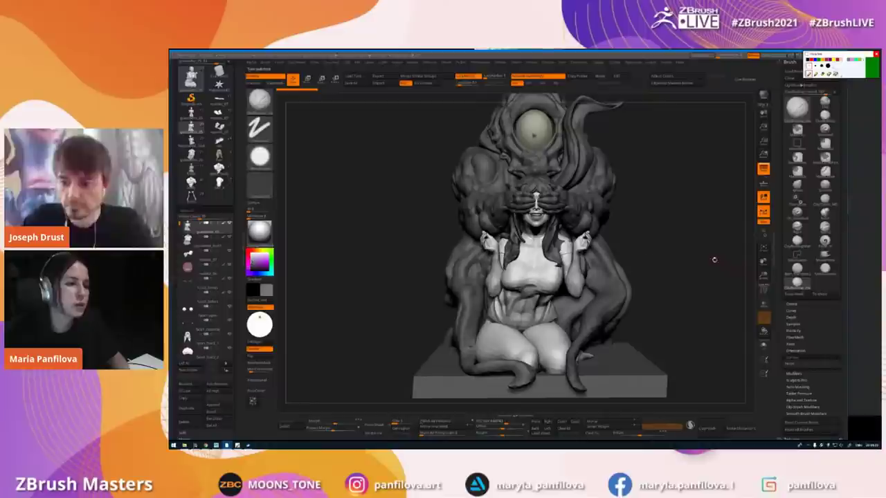
left_click(220, 117)
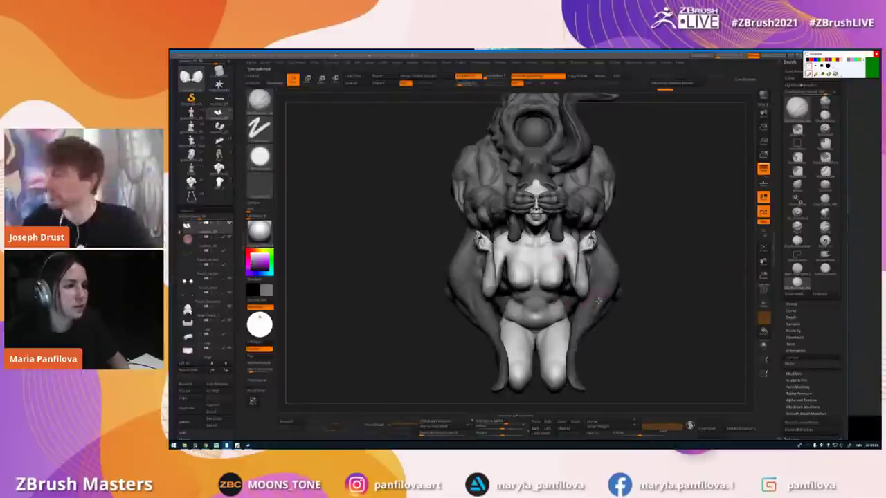
left_click(194, 128)
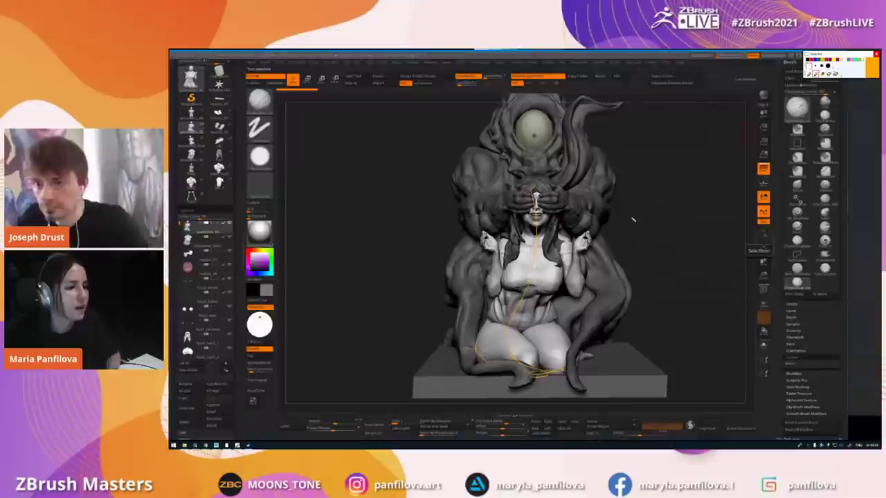
left_click(836, 73)
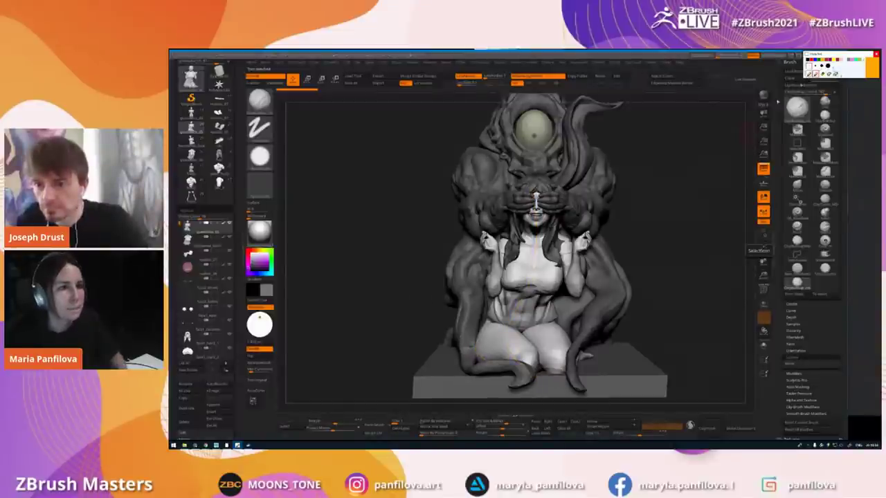
- Isolate the woman's body to examine her pose from the front, and show the whole sculpture again
left_click(763, 344)
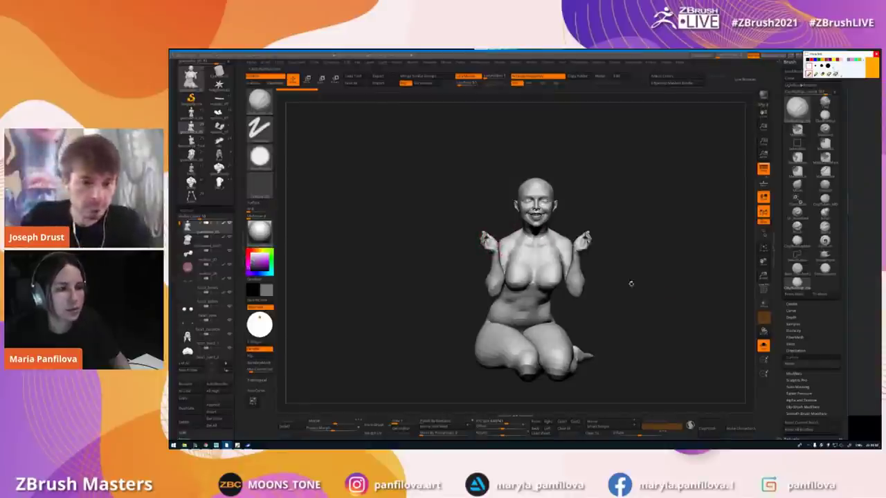
right_click_drag(623, 208, 648, 214, "ctrl")
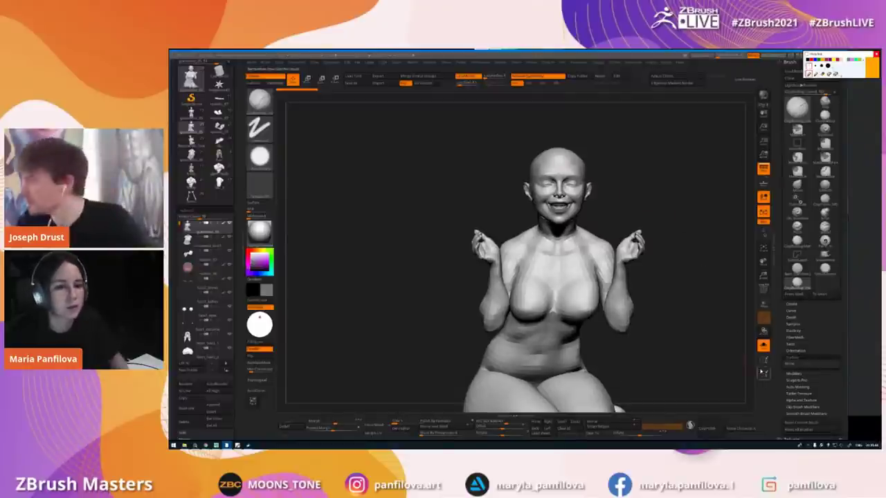
left_click(763, 344)
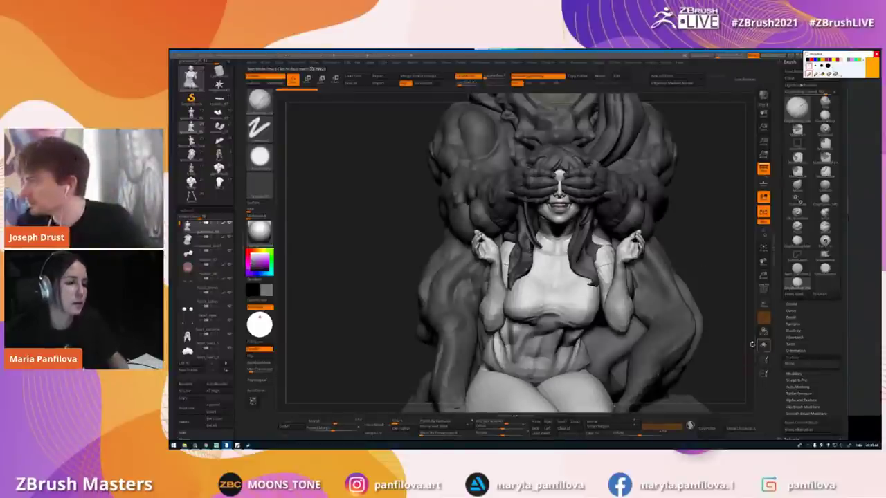
- Select the woman's shirt and check it from an angled view with its polygroup colours, hiding them again
left_click(532, 288, "alt")
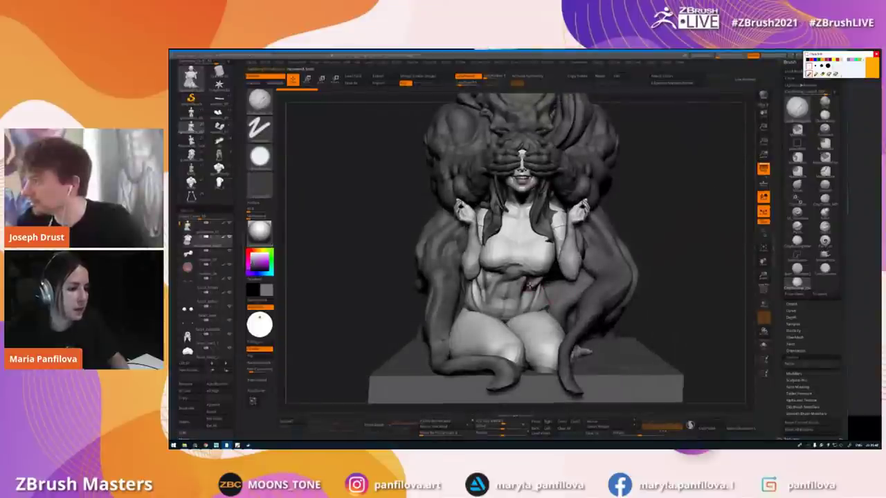
mouse_move(728, 251)
left_mouse_down()
mouse_move(744, 259)
mouse_move(704, 256)
left_mouse_up()
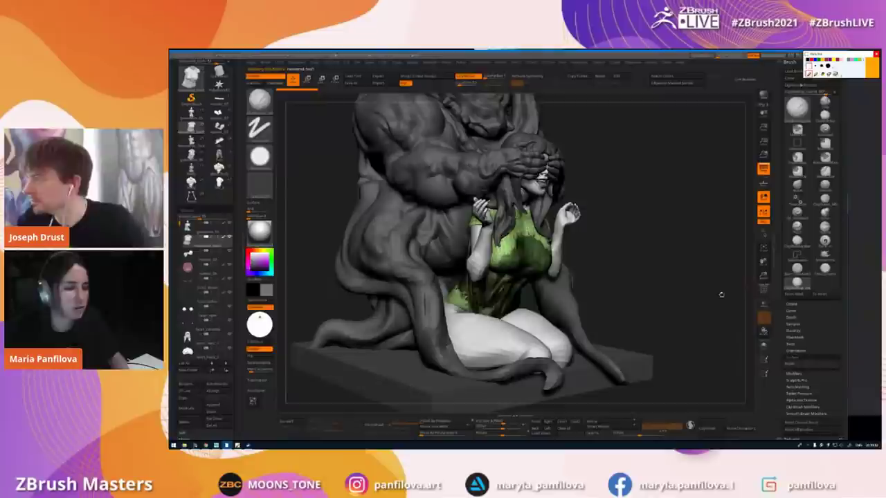
key("shift+f")
left_click_drag(621, 291, 514, 284)
- Adjust the Dam Standard brush and carve fold lines into the shirt from below the chest across the waist
key("b")
key("d")
key("s")
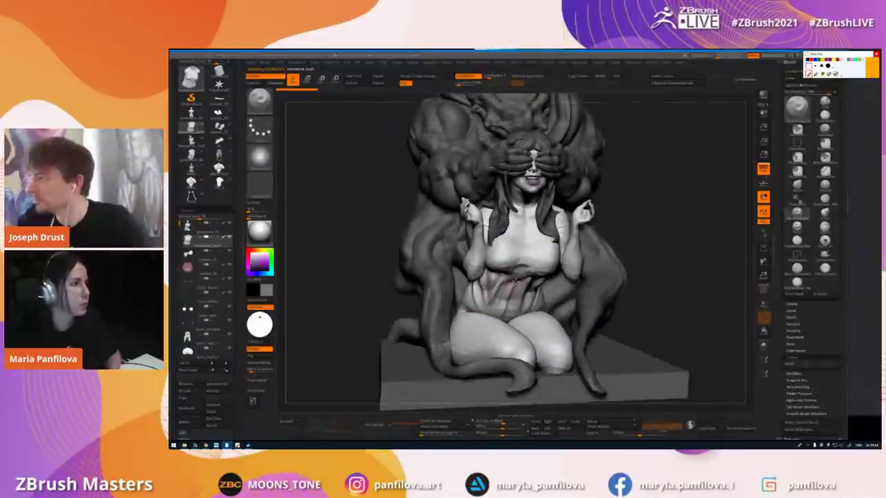
mouse_move(260, 157)
key("space")
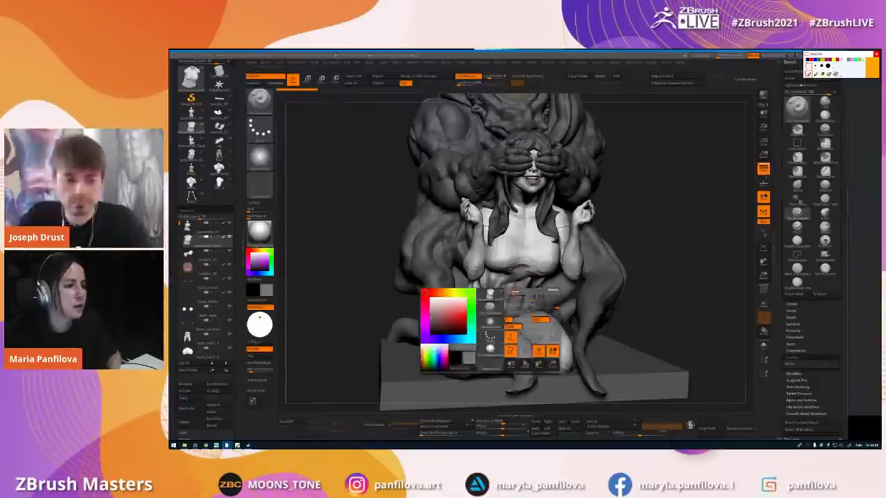
left_click_drag(523, 290, 528, 275)
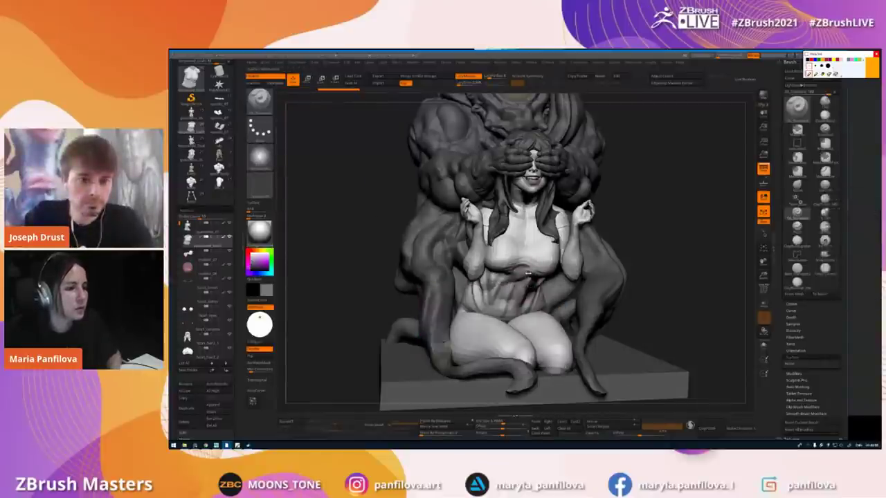
key("space")
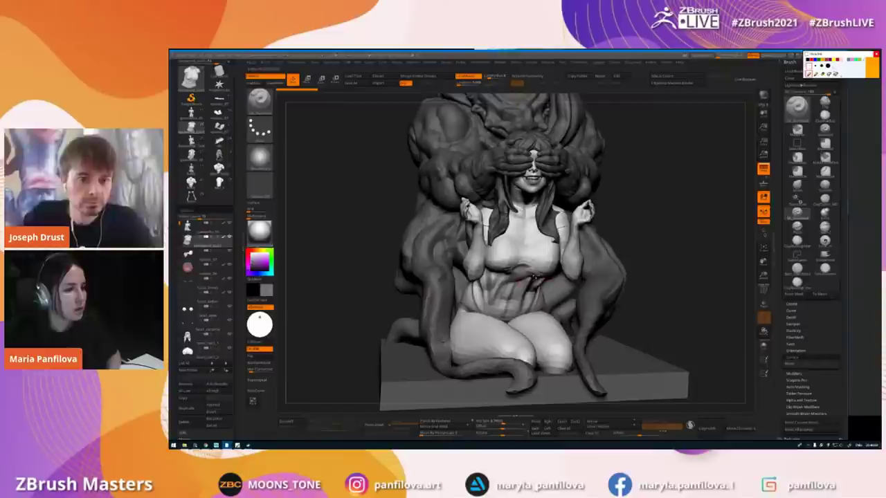
mouse_move(537, 269)
left_mouse_down()
mouse_move(506, 308)
mouse_move(468, 306)
left_mouse_up()
- Build up diagonal folds on the shirt's belly area with the Clay Buildup brush
mouse_move(468, 308)
right_mouse_down()
mouse_move(444, 340)
mouse_move(427, 331)
right_mouse_up()
key("b")
key("c")
key("b")
left_click_drag(534, 282, 511, 313)
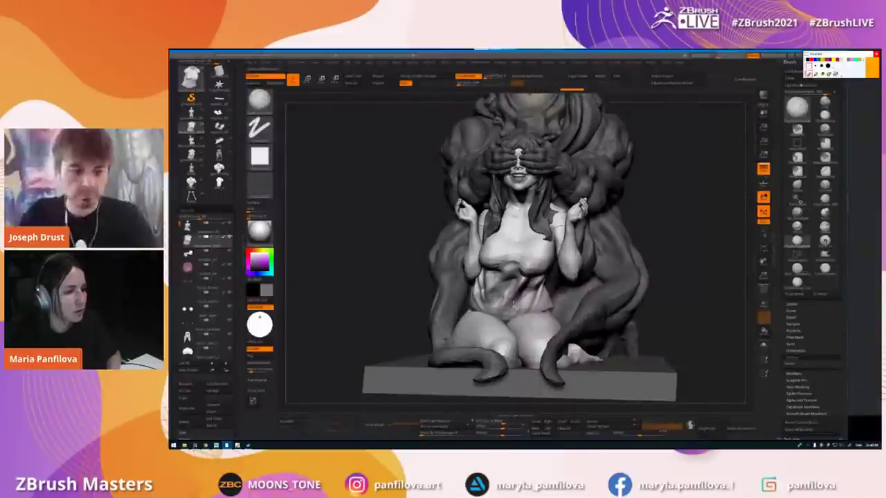
right_click_drag(502, 316, 564, 312)
left_click_drag(536, 281, 506, 318)
- Compare the bulky-armed version with the more detailed one, frame the monster's bent arm in the detailed version, and select that arm
left_click(216, 129)
mouse_move(374, 193)
right_mouse_down("alt")
mouse_move(377, 231)
mouse_move(429, 236)
mouse_move(440, 250)
right_mouse_up("alt")
left_click_drag(440, 249, 449, 237)
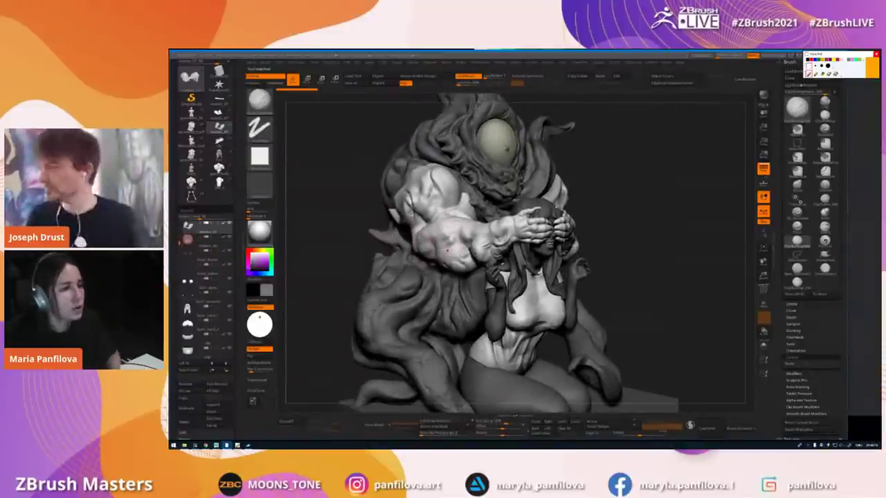
left_click(193, 143)
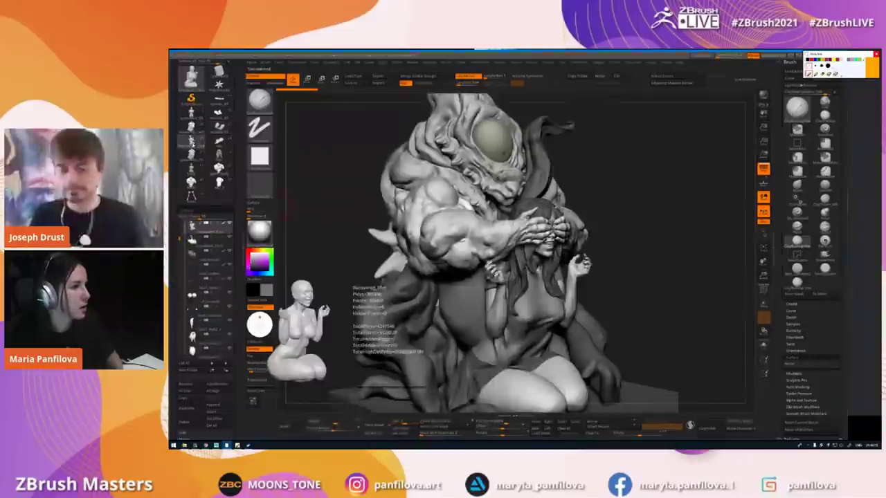
mouse_move(415, 229)
right_mouse_down("alt")
mouse_move(440, 229)
mouse_move(443, 220)
mouse_move(420, 244)
mouse_move(384, 253)
right_mouse_up("alt")
right_click_drag(427, 280, 459, 299, "alt")
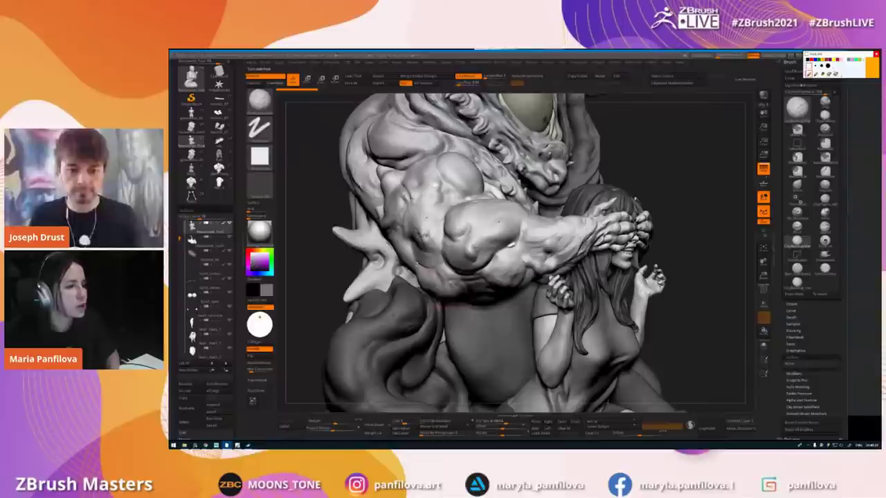
right_click_drag(487, 230, 472, 235)
left_click(479, 229, "alt")
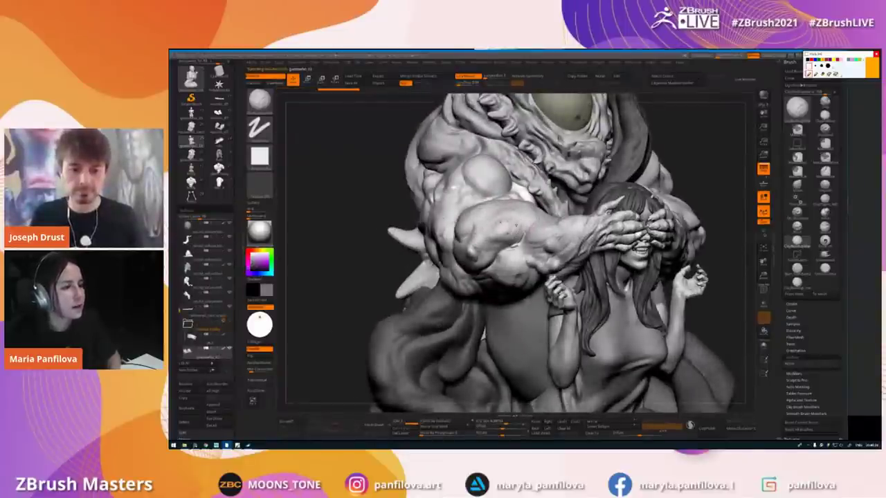
- Outline the monster's bent arm in orange and circle its separate muscle bulges in green with the annotation pen
mouse_move(481, 210)
right_mouse_down()
mouse_move(463, 207)
mouse_move(465, 229)
right_mouse_up()
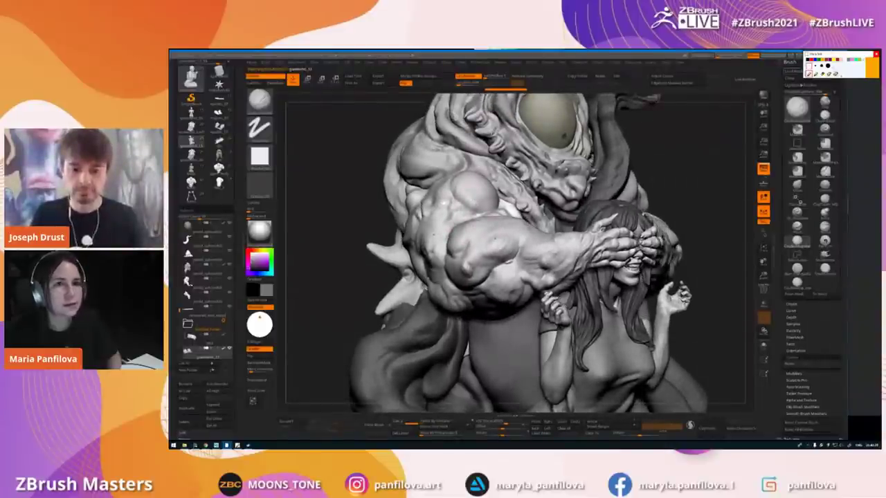
mouse_move(493, 188)
left_mouse_down()
mouse_move(665, 233)
mouse_move(558, 294)
mouse_move(424, 290)
mouse_move(399, 216)
left_mouse_up()
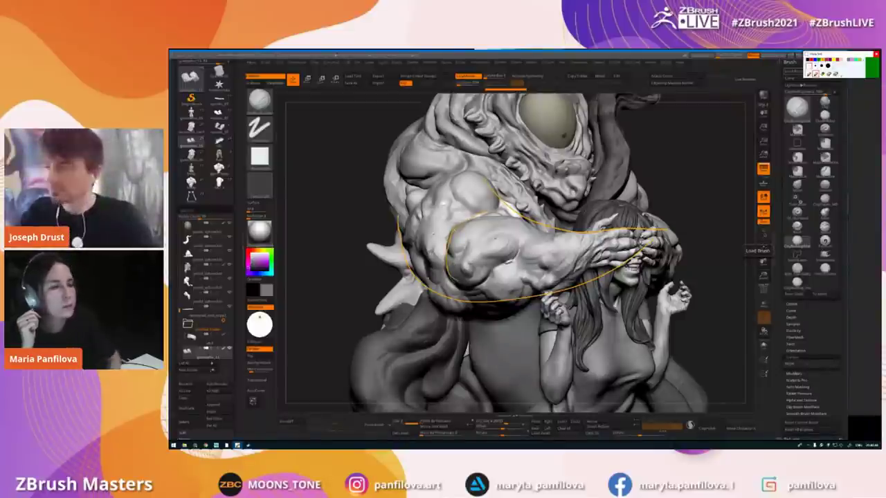
mouse_move(463, 226)
left_mouse_down()
mouse_move(457, 279)
mouse_move(486, 281)
mouse_move(534, 226)
mouse_move(547, 241)
left_mouse_up()
mouse_move(454, 197)
left_mouse_down()
mouse_move(463, 205)
mouse_move(477, 173)
mouse_move(467, 170)
left_mouse_up()
left_click_drag(442, 201, 436, 227)
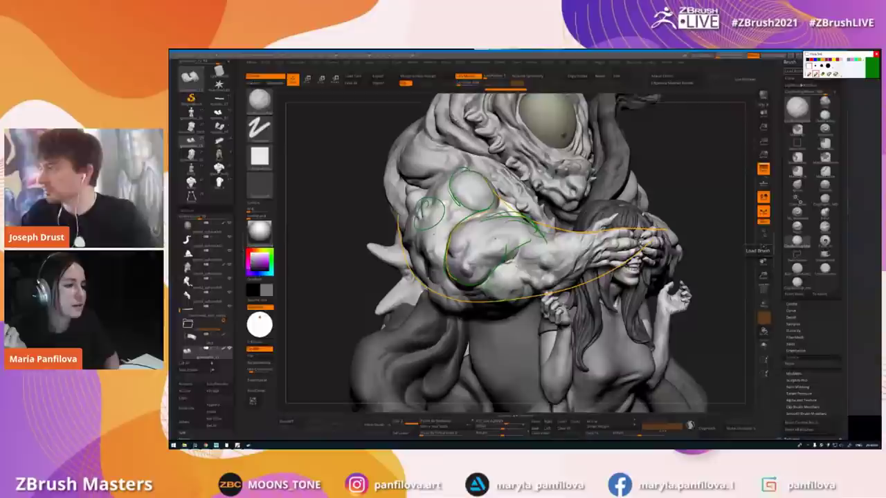
mouse_move(530, 281)
left_mouse_down()
mouse_move(509, 259)
mouse_move(504, 273)
left_mouse_up()
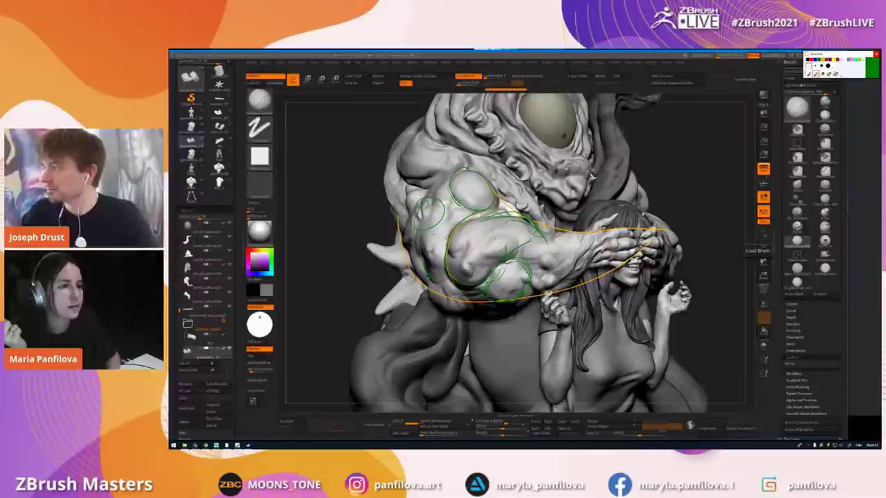
- Sketch a crossed oval and a teardrop shape beside the sculpture, hatch contour lines over the arm's large bulge, and clear the annotations
mouse_move(662, 151)
left_mouse_down()
mouse_move(665, 172)
mouse_move(670, 149)
mouse_move(665, 174)
left_mouse_up()
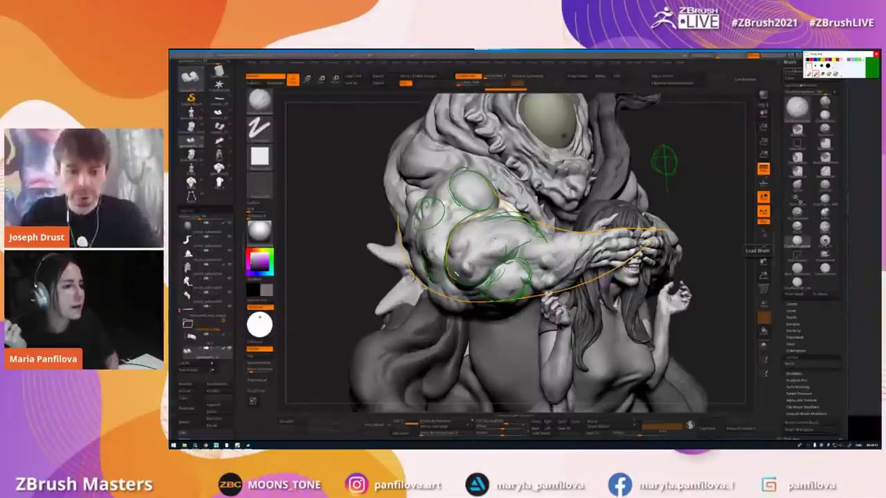
left_click_drag(503, 221, 461, 267)
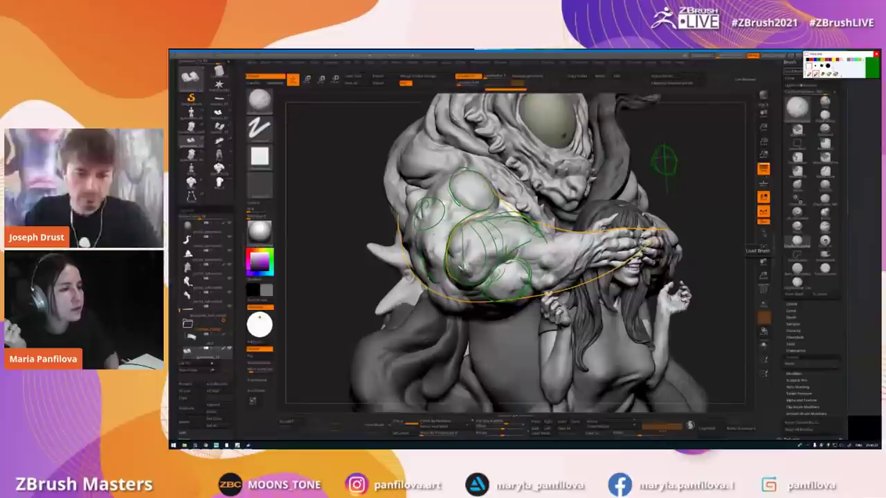
left_click_drag(486, 224, 474, 255)
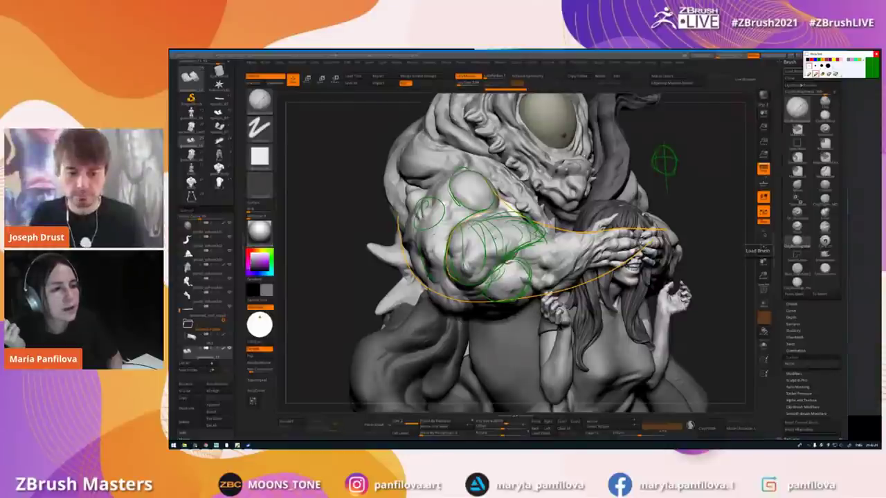
left_click_drag(496, 220, 511, 247)
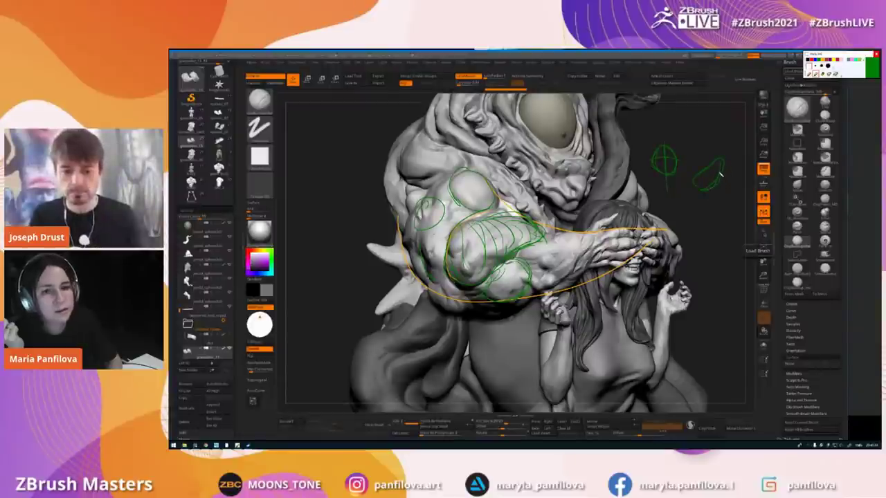
mouse_move(722, 169)
left_mouse_down()
mouse_move(727, 144)
mouse_move(699, 188)
left_mouse_up()
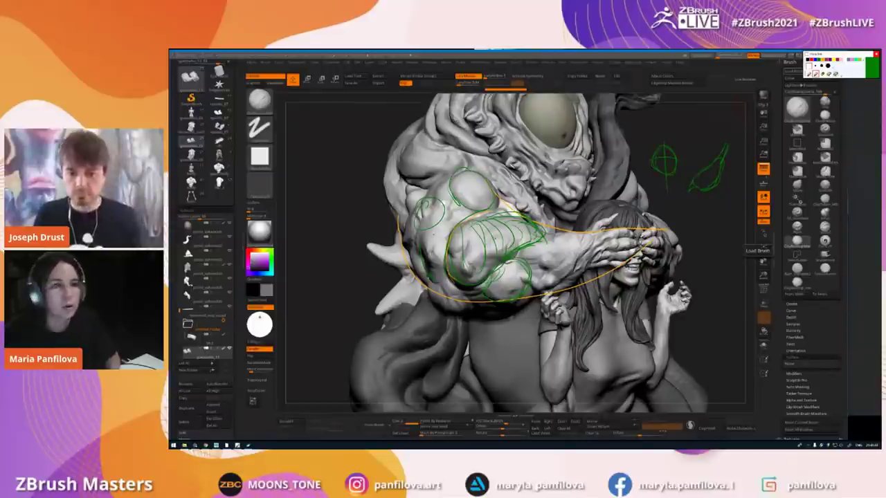
left_click(836, 74)
left_click(809, 74)
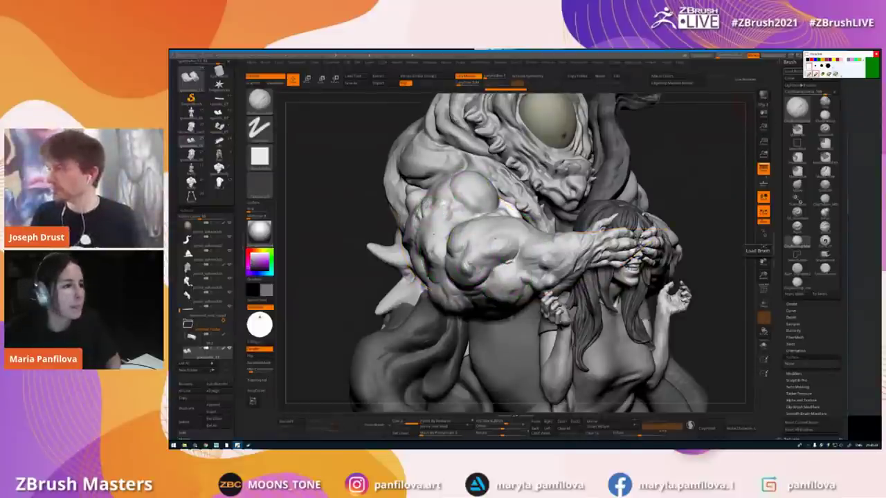
- Open the more detailed version of the sculpture, select the monster's bent arm and activate the Dam Standard brush
left_click(217, 142)
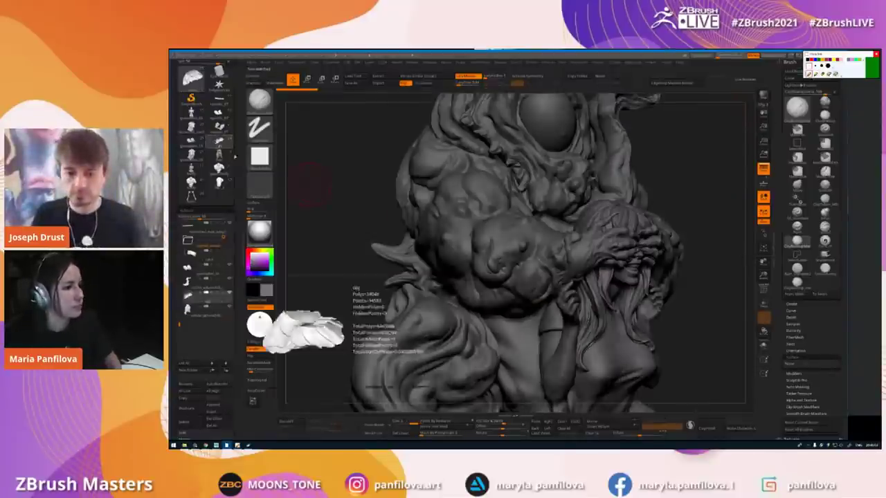
left_click(451, 247, "alt")
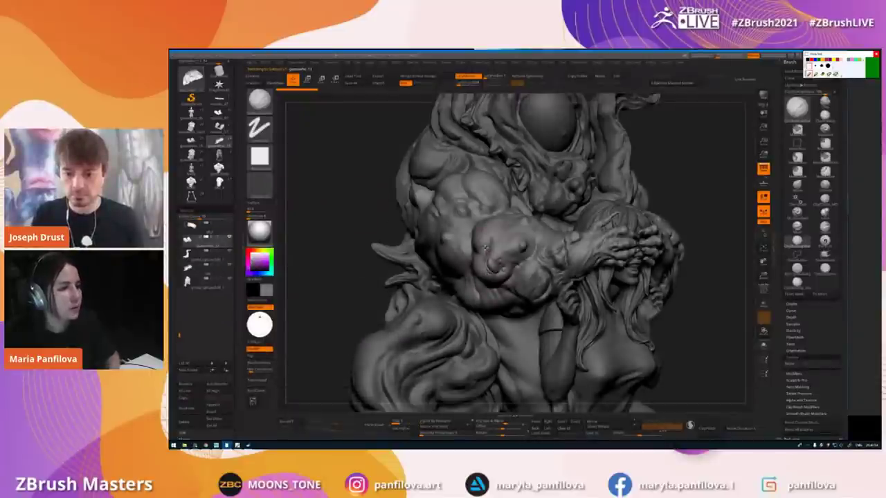
key("b")
key("m")
key("v")
left_click(469, 275, "alt")
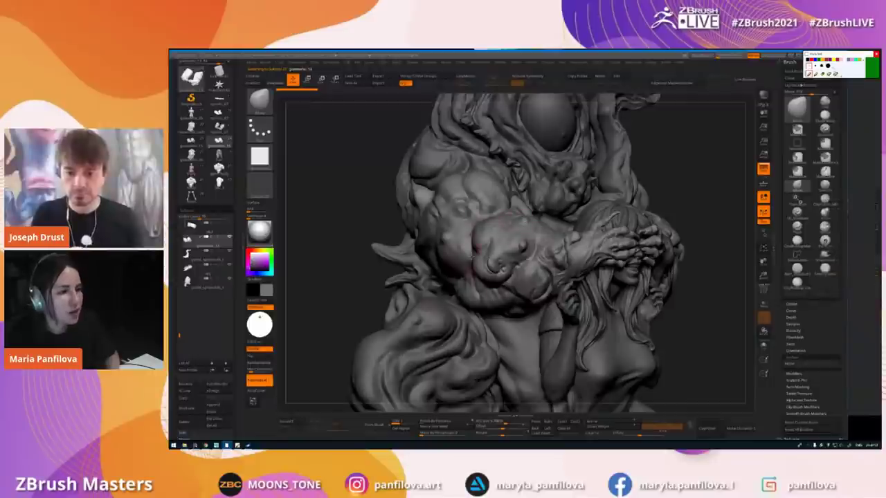
key("b")
key("d")
key("s")
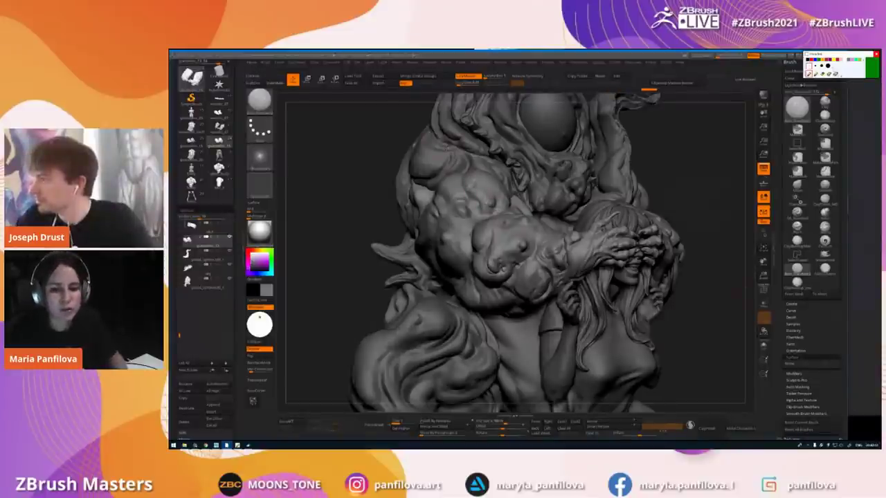
- Switch to the reference board, find the Simon Lee sculpture group and widen the board to show it larger
key("alt+Tab")
scroll(644, 256, "down", 6)
middle_click_drag(674, 267, 749, 170)
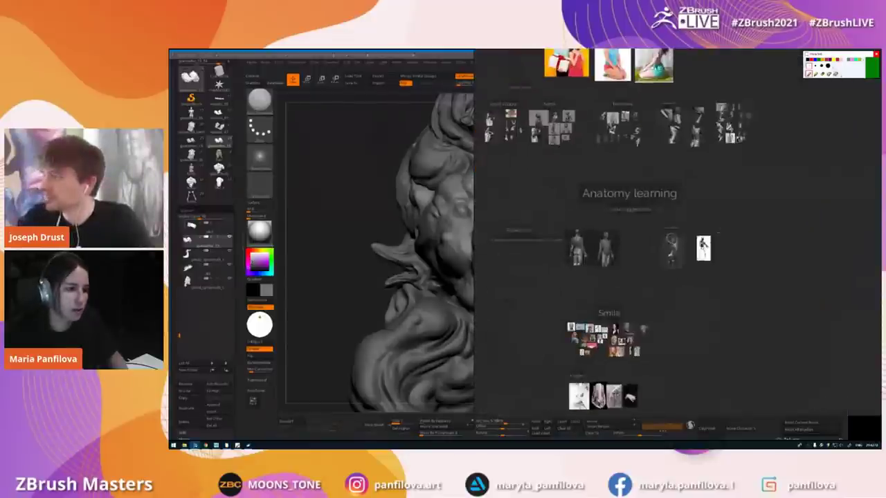
scroll(671, 251, "down", 5)
scroll(657, 242, "up", 8)
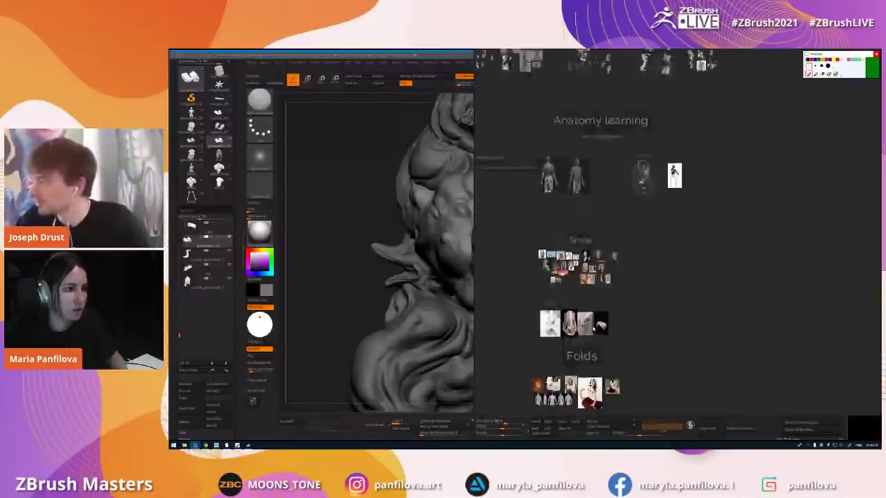
scroll(602, 323, "up", 2)
scroll(602, 322, "down", 7)
scroll(601, 322, "up", 10)
middle_click_drag(554, 269, 612, 265)
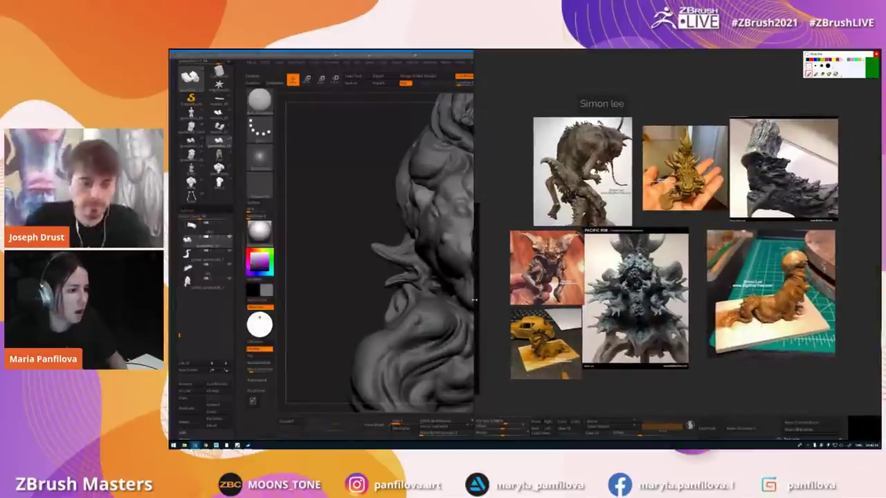
left_click_drag(474, 299, 382, 299)
middle_click_drag(484, 277, 418, 283)
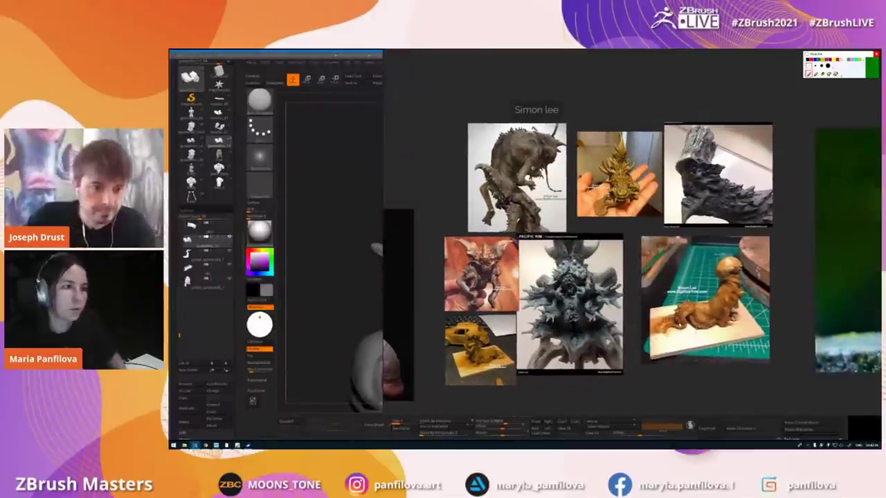
scroll(647, 311, "up", 1)
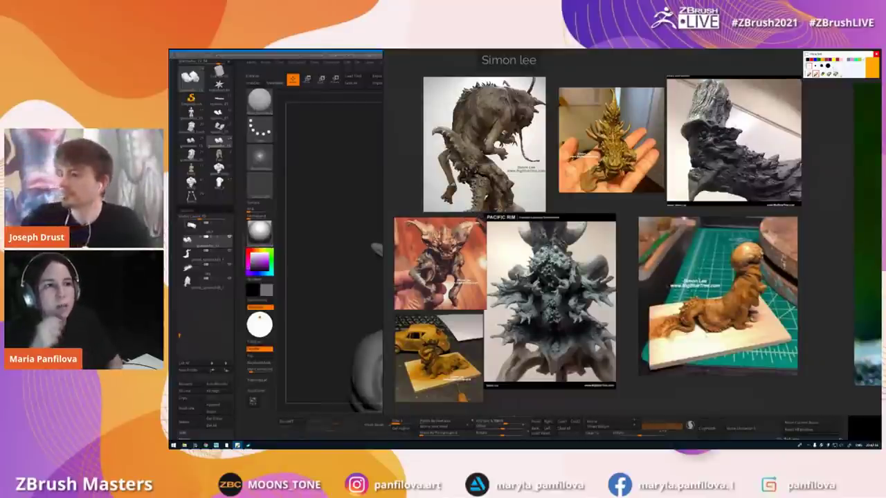
- Trace the silhouette and the clustered spiky details of the dark clay sculpture photo in orange, and clear the annotations
mouse_move(691, 119)
left_mouse_down()
mouse_move(692, 207)
mouse_move(744, 157)
left_mouse_up()
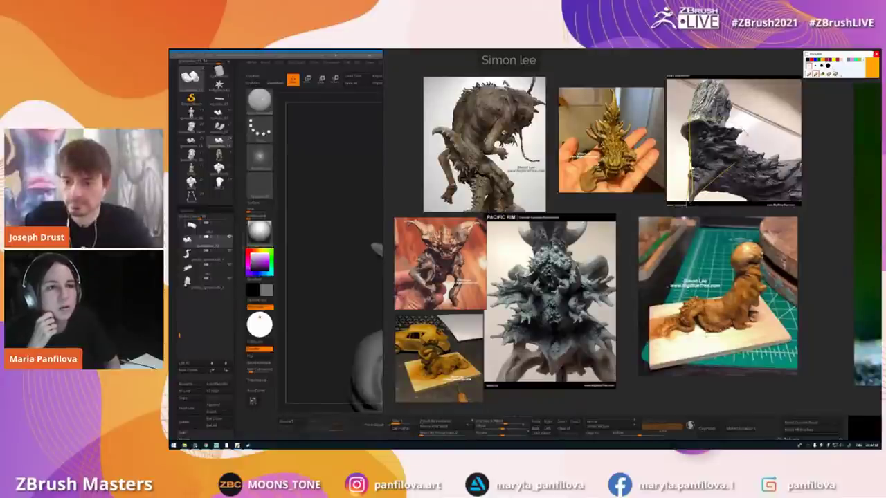
left_click_drag(688, 128, 686, 209)
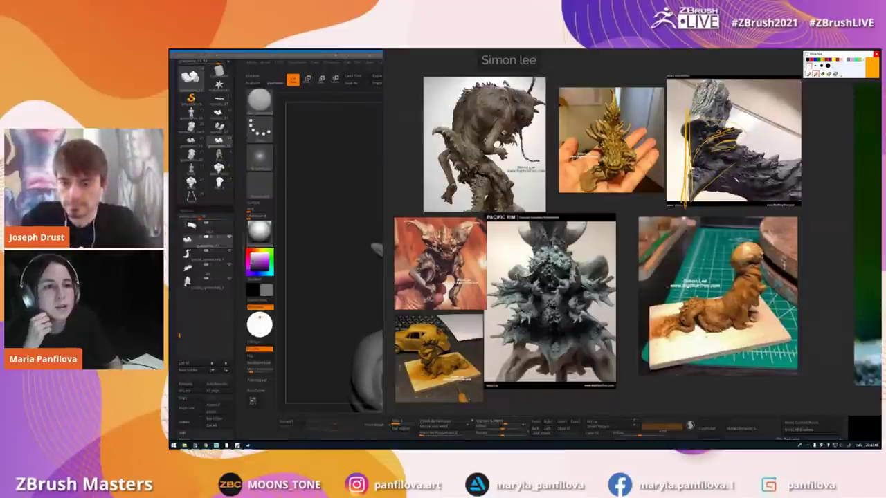
mouse_move(763, 184)
left_mouse_down()
mouse_move(783, 178)
mouse_move(760, 167)
mouse_move(782, 162)
left_mouse_up()
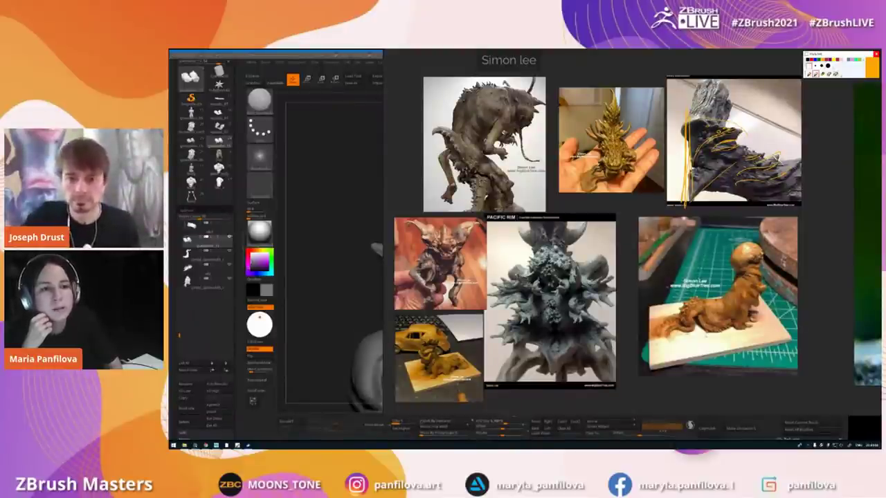
mouse_move(801, 162)
left_mouse_down()
mouse_move(744, 193)
mouse_move(763, 198)
left_mouse_up()
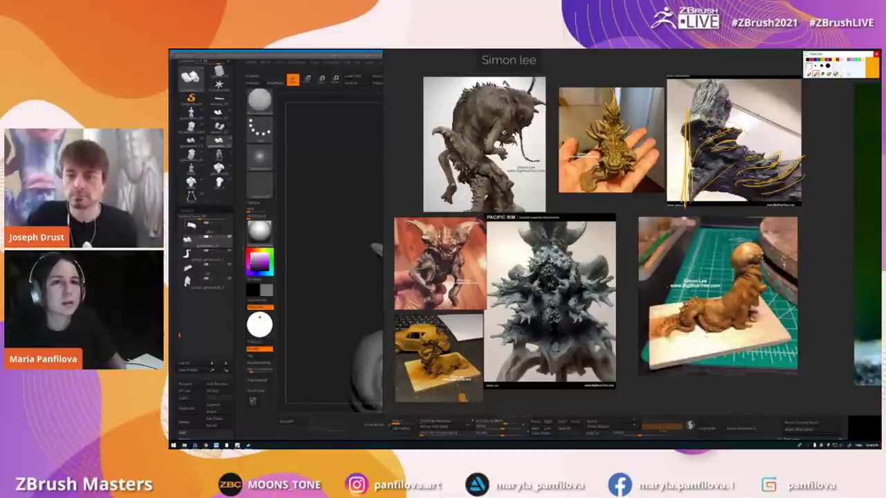
left_click(835, 74)
left_click(809, 73)
- Enlarge the hunched creature photo and mark its back spikes, body folds and back curve in blue
scroll(458, 78, "up", 2)
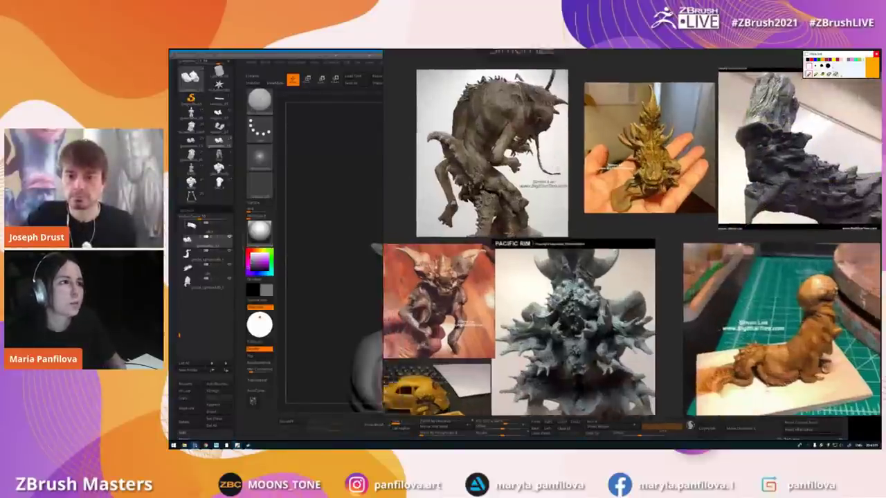
middle_click_drag(459, 77, 474, 80)
left_click_drag(507, 161, 509, 165)
middle_click_drag(509, 165, 542, 213)
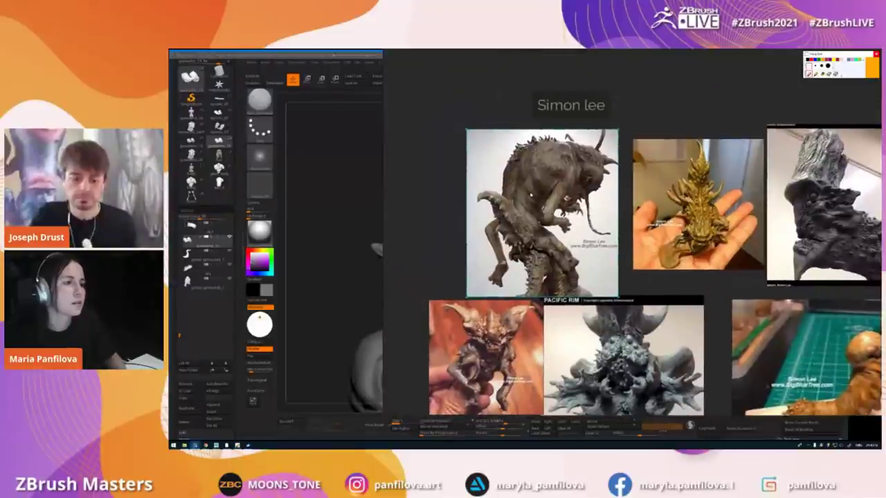
scroll(530, 179, "up", 2)
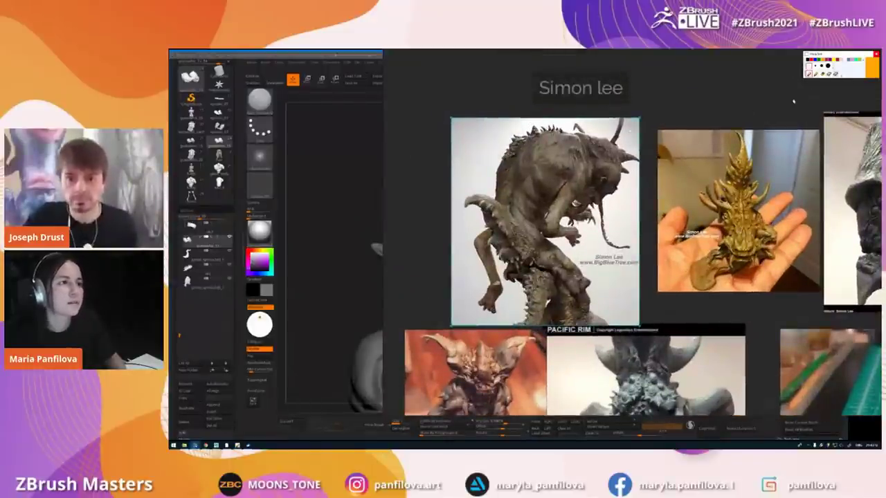
left_click(816, 73)
left_click(815, 59)
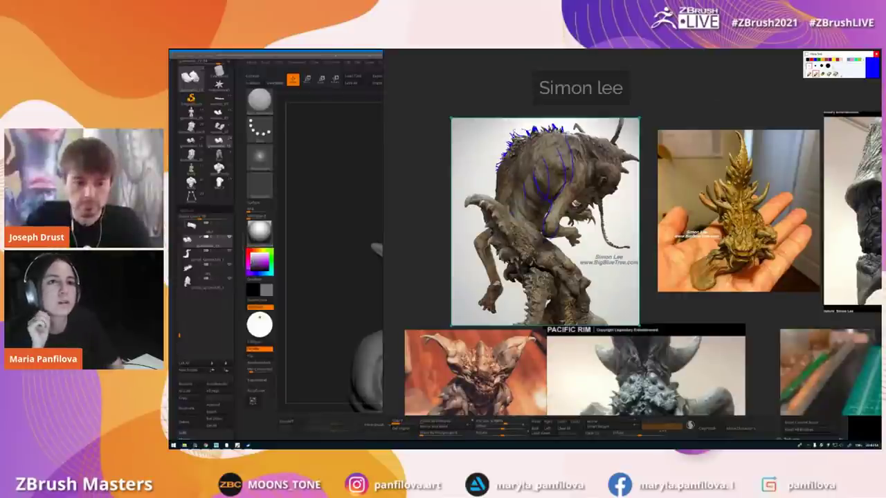
mouse_move(502, 258)
left_mouse_down()
mouse_move(501, 165)
mouse_move(623, 142)
left_mouse_up()
- Trace the hunched creature's sweeping curve from head to base in yellow, and clear all the annotations
left_click(825, 59)
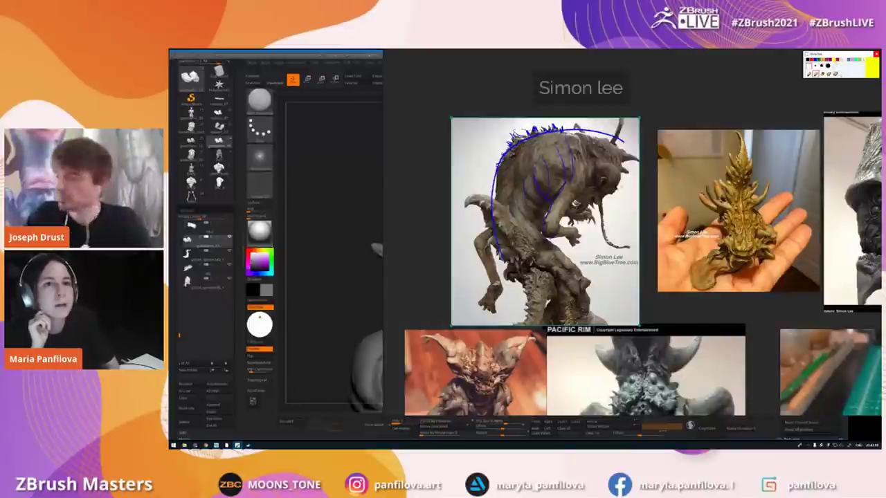
mouse_move(518, 303)
left_mouse_down()
mouse_move(554, 128)
mouse_move(643, 145)
mouse_move(532, 318)
mouse_move(542, 128)
mouse_move(604, 134)
mouse_move(500, 213)
left_mouse_up()
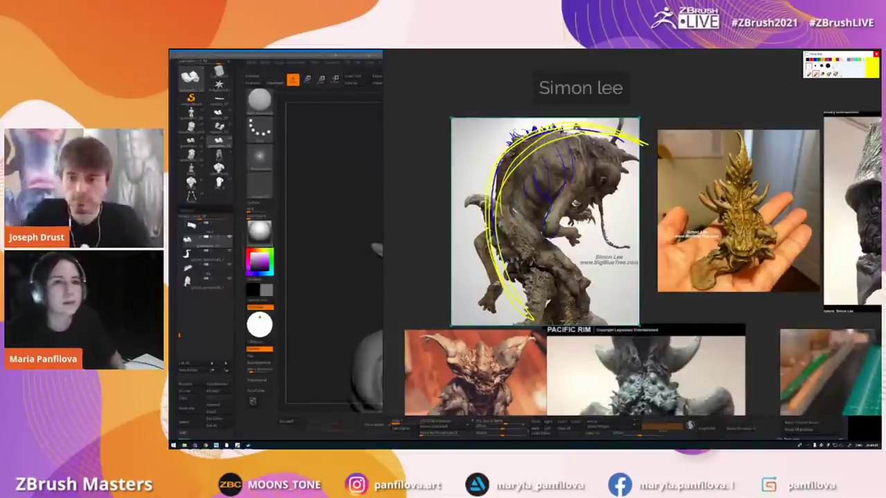
left_click(836, 73)
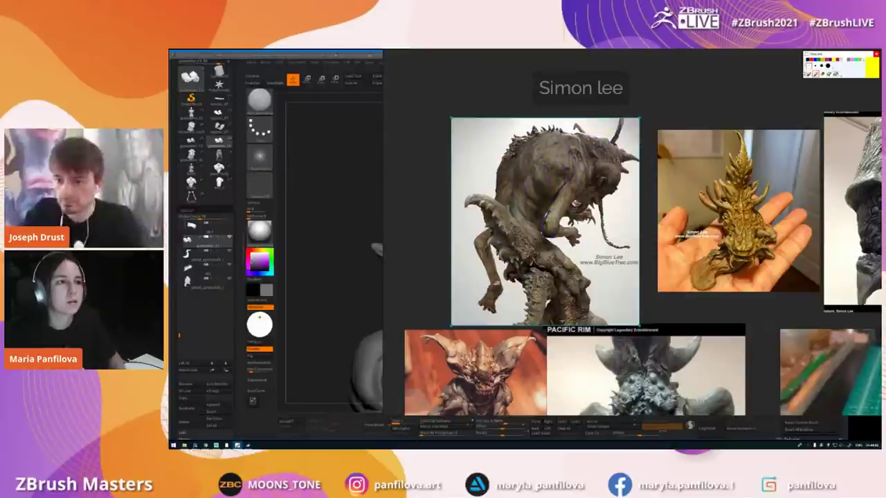
- Switch back to ZBrush, frame the whole sculpture from the front and activate the Move brush
left_click(299, 147)
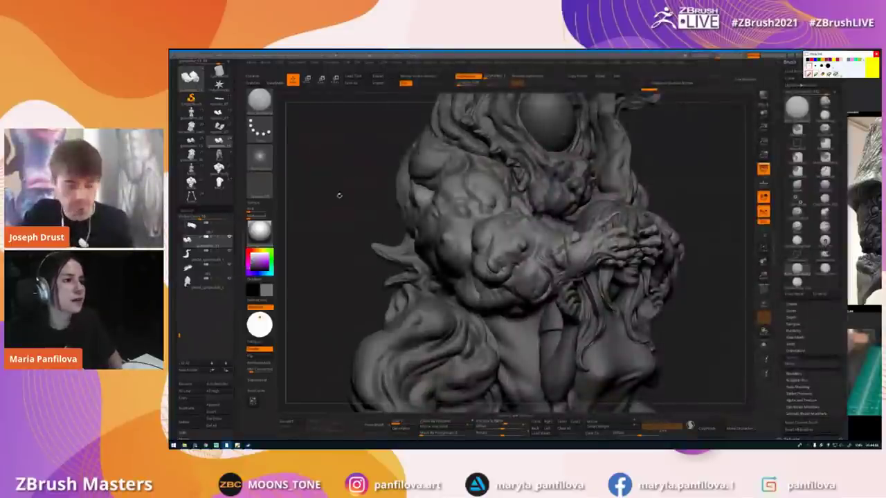
mouse_move(391, 168)
left_mouse_down()
mouse_move(377, 182)
mouse_move(383, 196)
mouse_move(466, 221)
left_mouse_up()
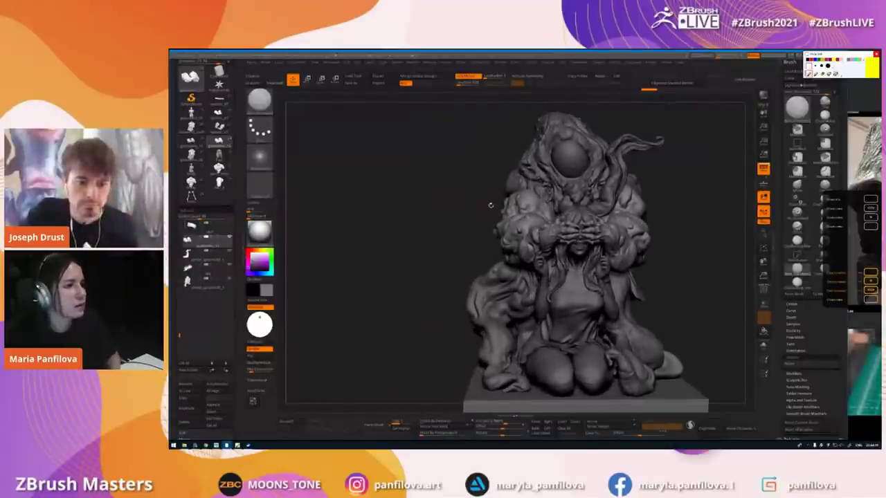
key("space")
key("b")
key("m")
key("v")
key("space")
key("space")
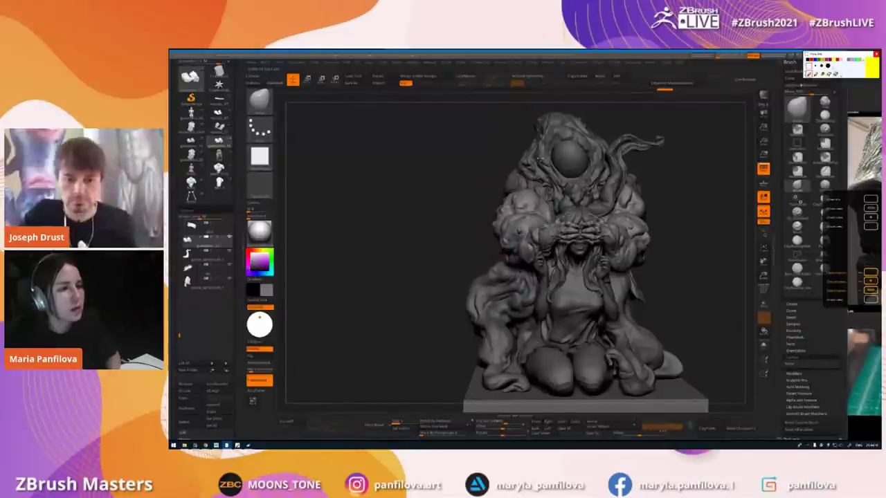
- Frame the monster's bent arm from an angled close-up view and activate the Dam Standard brush
left_click_drag(482, 227, 554, 260)
right_click_drag(554, 261, 514, 242, "ctrl")
key("b")
key("d")
key("s")
key("space")
key("space")
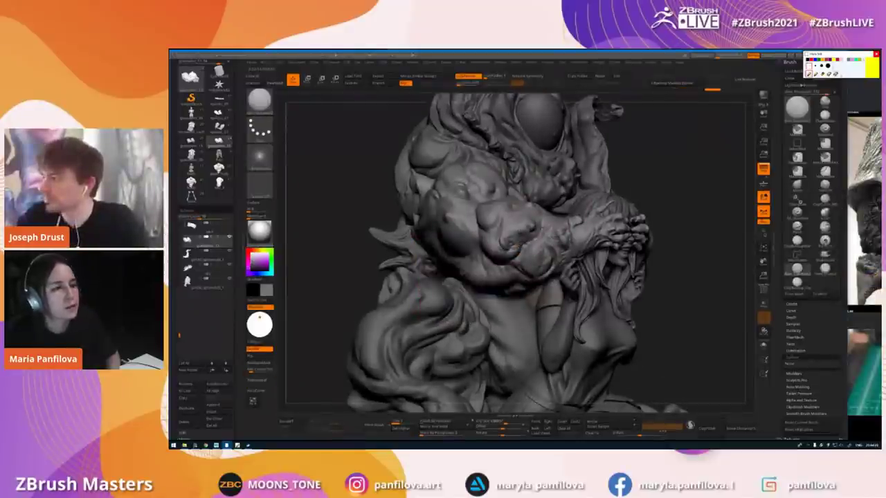
mouse_move(516, 246)
right_mouse_down("alt")
mouse_move(554, 249)
mouse_move(510, 244)
right_mouse_up("alt")
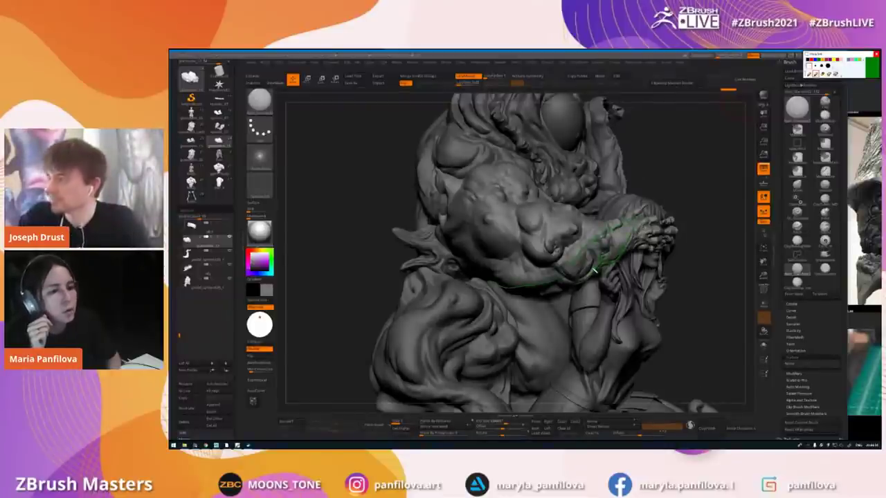
- Clear the green annotations from the monster's arm and frame its bent forearm and hand from closer up
left_click(836, 74)
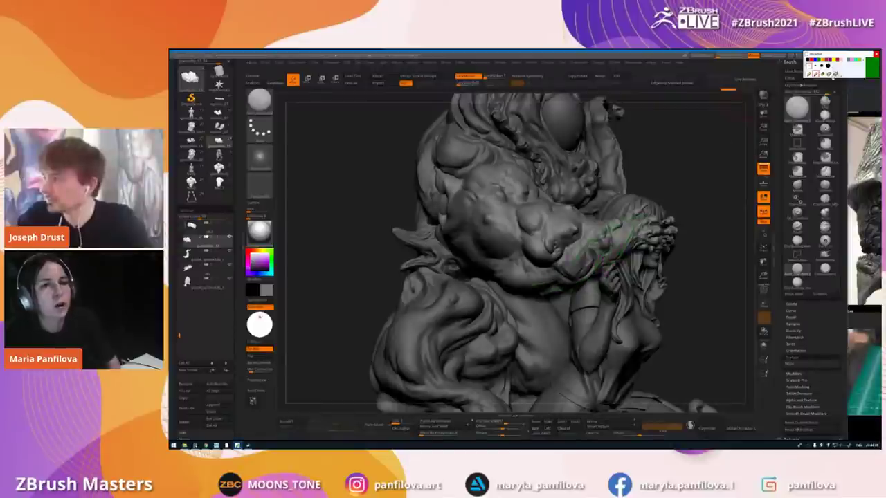
right_click(579, 295)
right_click_drag(579, 296, 617, 268)
right_click(595, 281)
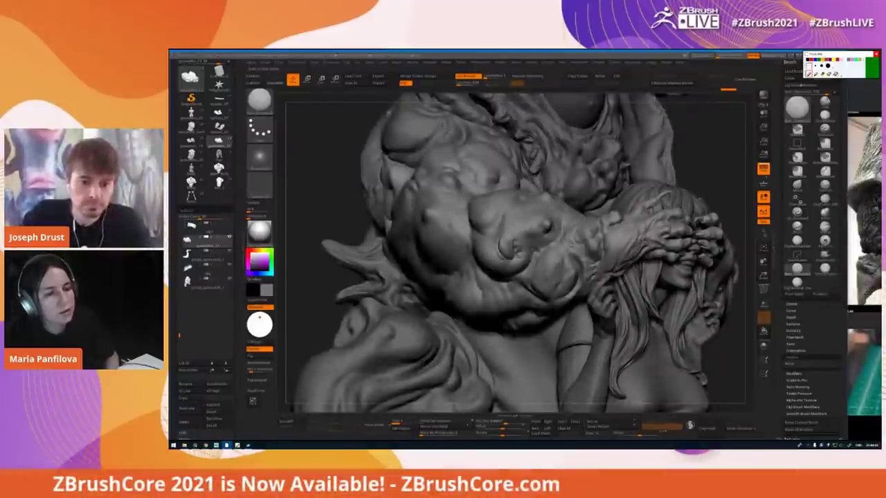
right_click_drag(646, 228, 658, 205, "ctrl")
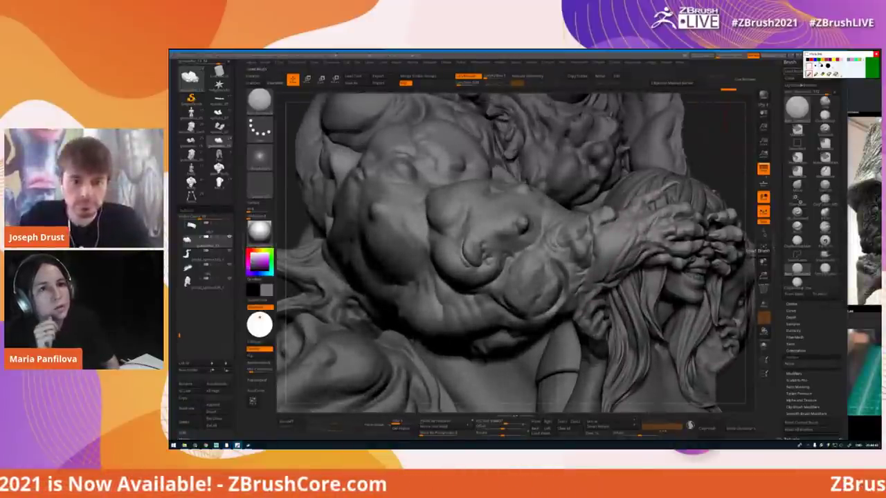
- Mark the forearm's flow from the elbow folds to the hand with an annotation stroke, and clear it
mouse_move(462, 284)
left_mouse_down()
mouse_move(559, 310)
mouse_move(618, 280)
mouse_move(660, 212)
mouse_move(616, 275)
mouse_move(677, 212)
left_mouse_up()
left_click(835, 73)
left_click(809, 74)
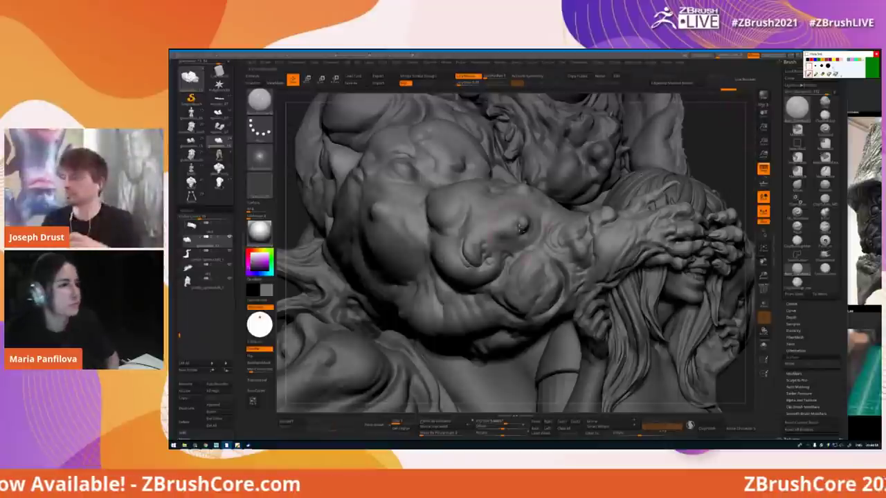
- Frame the whole sculpture from the opposite side and compare it with other saved versions, ending on the painted one
key("f")
mouse_move(609, 250)
right_mouse_down()
mouse_move(509, 210)
mouse_move(395, 218)
mouse_move(443, 216)
right_mouse_up()
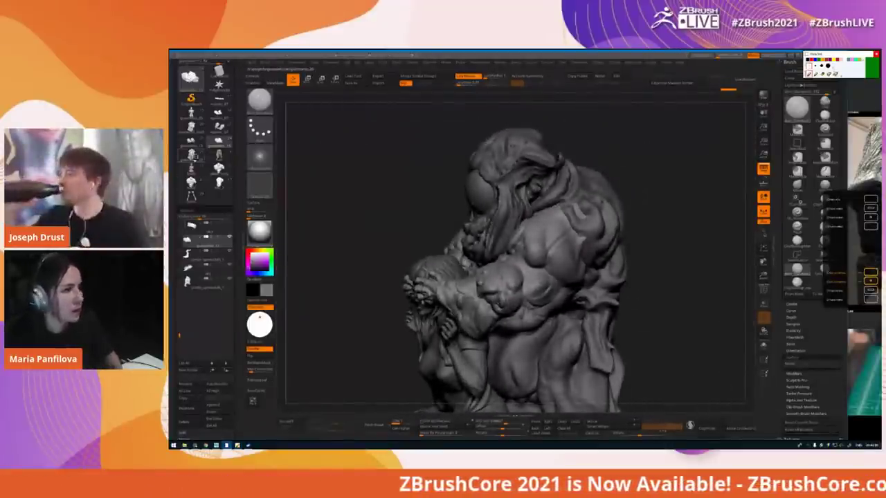
left_click(194, 157)
right_click_drag(364, 200, 377, 205)
mouse_move(377, 204)
left_mouse_down()
mouse_move(348, 148)
mouse_move(297, 163)
mouse_move(316, 166)
left_mouse_up()
mouse_move(603, 236)
right_mouse_down("ctrl")
mouse_move(638, 249)
mouse_move(588, 254)
right_mouse_up("ctrl")
mouse_move(587, 239)
left_mouse_down()
mouse_move(458, 244)
mouse_move(595, 239)
left_mouse_up()
left_click(219, 155)
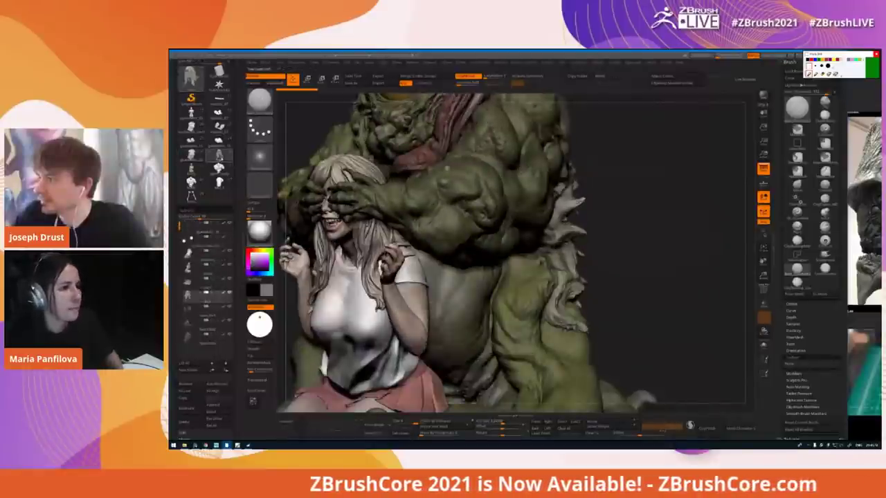
- Select the monster's mane and back growths subtool in the painted version and recentre the view on them
left_click_drag(623, 239, 597, 238)
left_click(257, 78)
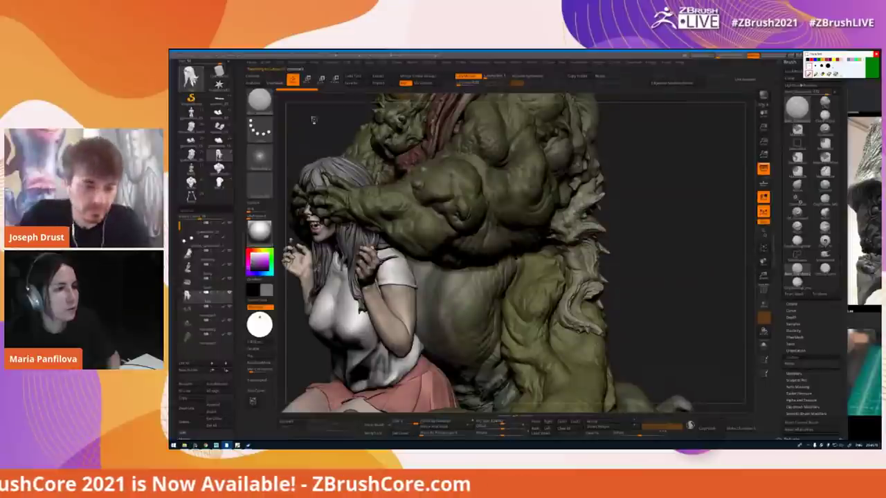
left_click(374, 140, "alt")
left_click(257, 77)
left_click_drag(565, 235, 529, 240, "alt")
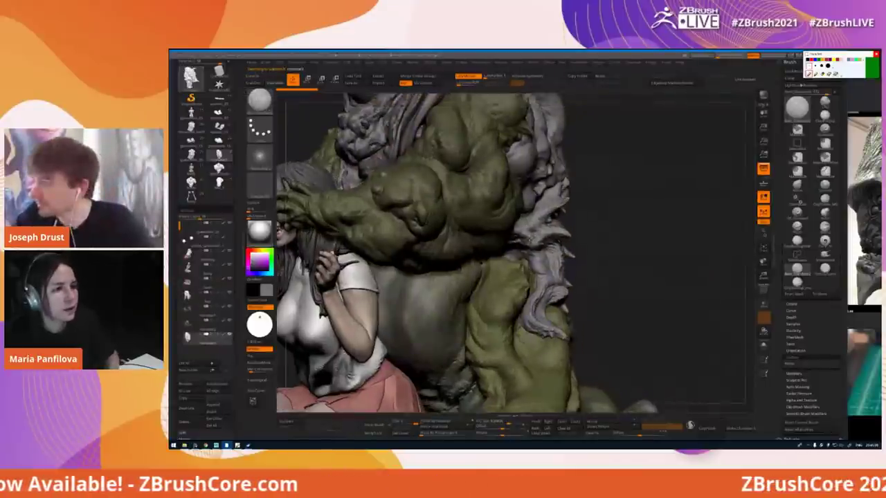
- Turn off the painted colours on all subtools and view the full grey sculpture with its base
mouse_move(626, 208)
left_mouse_down()
mouse_move(541, 210)
mouse_move(553, 200)
mouse_move(554, 225)
mouse_move(374, 249)
left_mouse_up()
left_click(228, 335, "shift")
left_click(224, 336)
left_click(225, 336)
left_click(226, 337, "shift")
left_click_drag(340, 237, 412, 244)
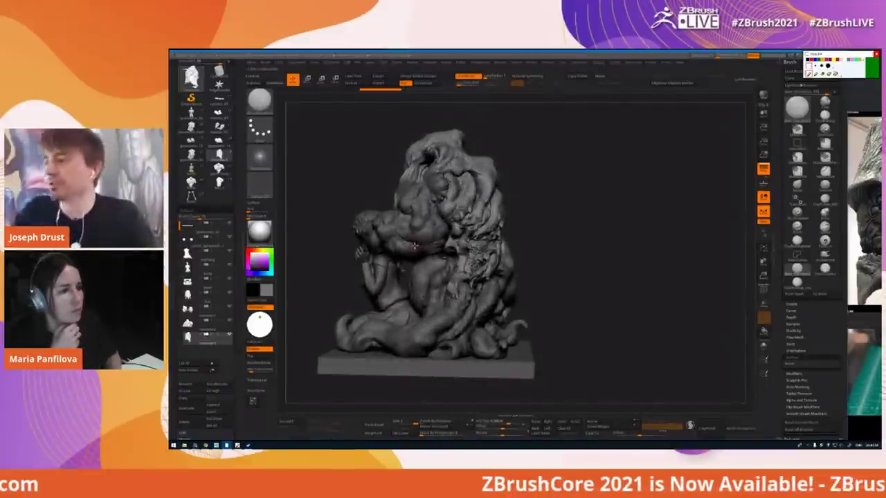
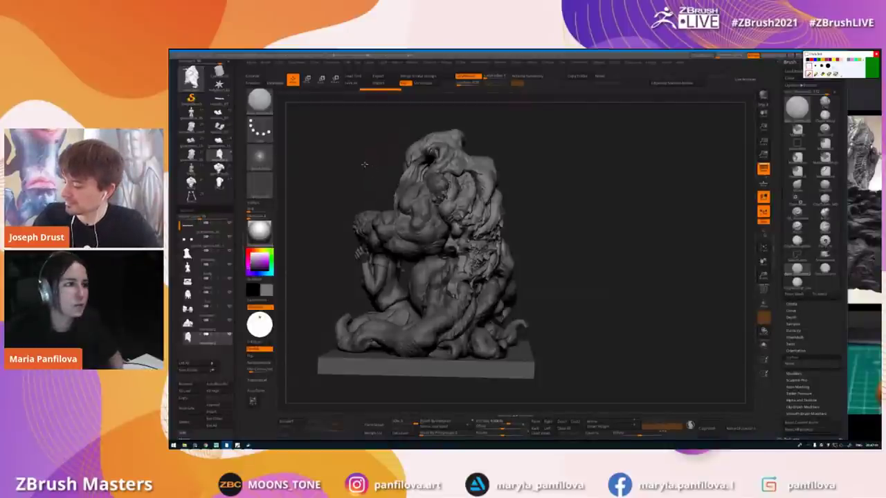
- Examine the grey sculpture's side and back silhouette from several angles and distances
left_click_drag(380, 153, 399, 176, "alt")
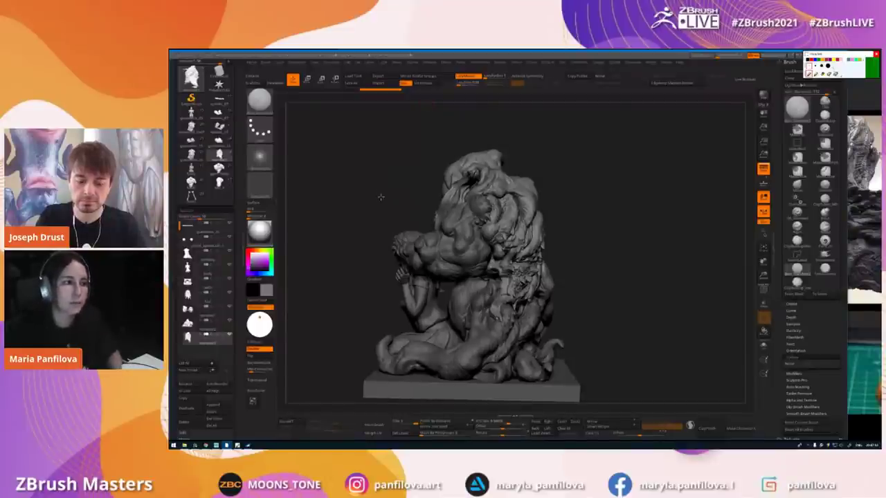
mouse_move(380, 198)
left_mouse_down()
mouse_move(401, 187)
mouse_move(402, 166)
left_mouse_up()
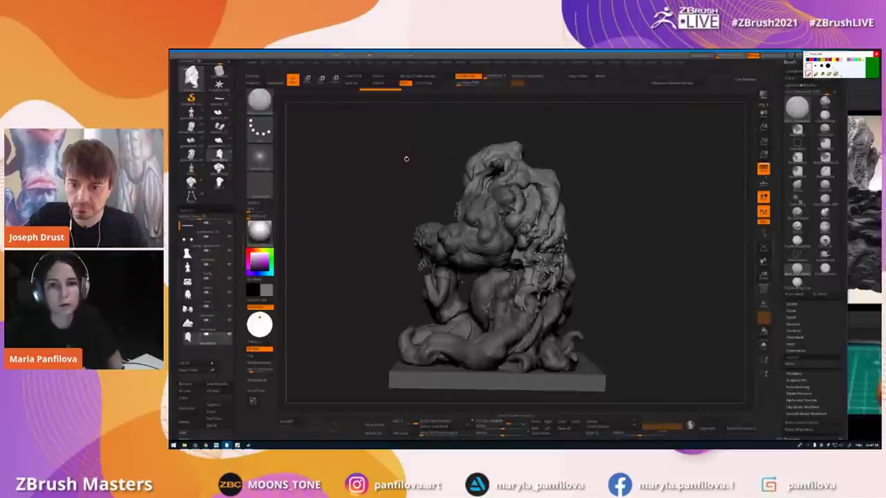
left_click_drag(380, 200, 497, 184)
mouse_move(431, 267)
left_mouse_down()
mouse_move(470, 257)
mouse_move(529, 282)
mouse_move(510, 273)
left_mouse_up()
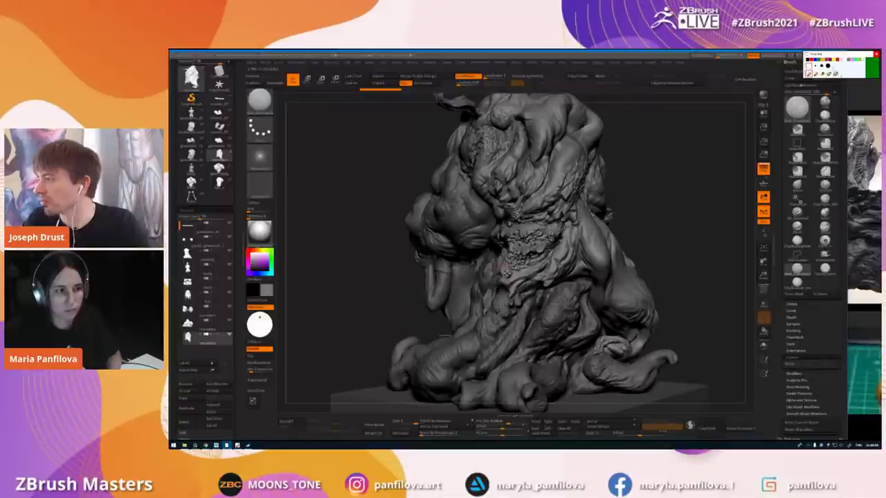
mouse_move(332, 257)
left_mouse_down()
mouse_move(456, 284)
mouse_move(482, 305)
left_mouse_up()
mouse_move(434, 266)
right_mouse_down("alt")
mouse_move(491, 275)
mouse_move(463, 273)
right_mouse_up("alt")
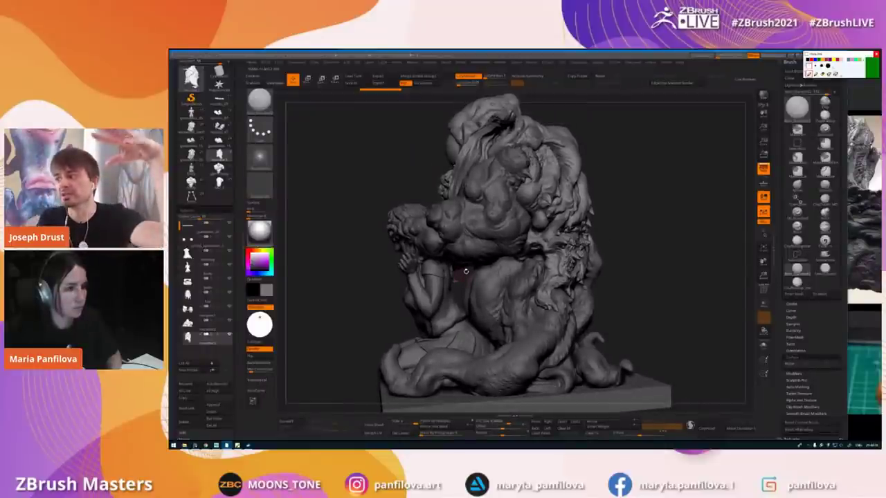
- Isolate the monster's back growths in Solo mode, inspect them, and show the full sculpture again for comparison
key("shift+s")
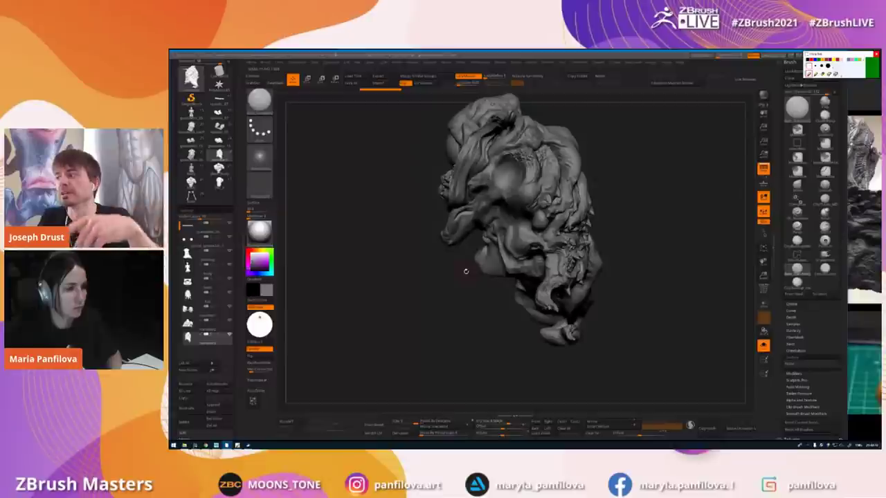
left_click_drag(467, 270, 570, 233)
left_click_drag(511, 224, 497, 251)
key("shift+s")
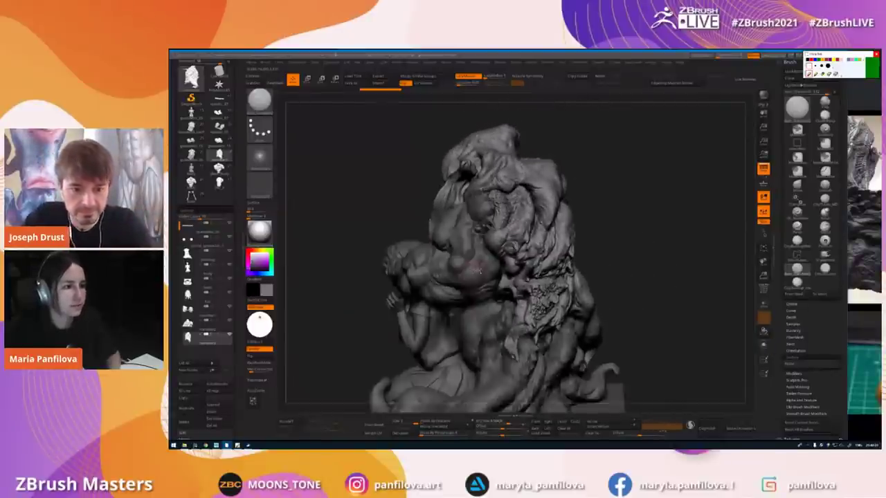
mouse_move(541, 276)
right_mouse_down("ctrl")
mouse_move(515, 227)
mouse_move(484, 215)
mouse_move(489, 258)
mouse_move(450, 257)
mouse_move(513, 273)
mouse_move(494, 269)
right_mouse_up("ctrl")
key("shift+s")
key("shift+s")
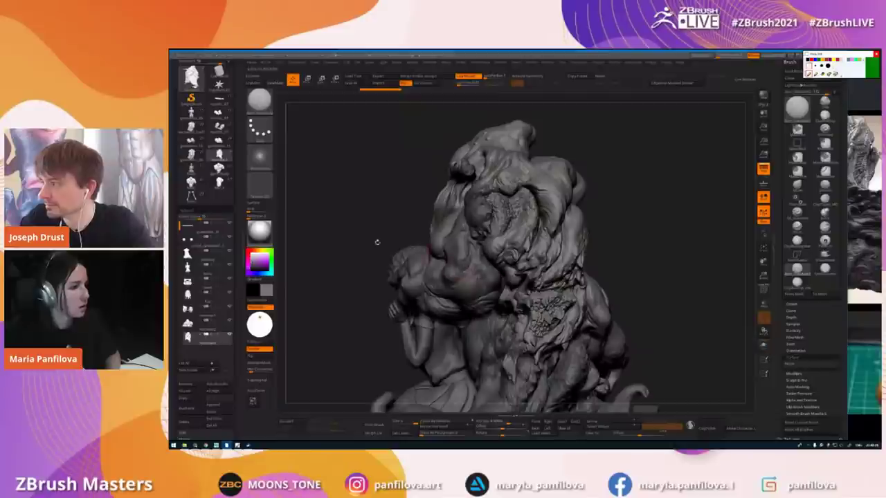
- Switch to an earlier, simpler version of the sculpture and turn on the polygroup display
left_click(219, 129)
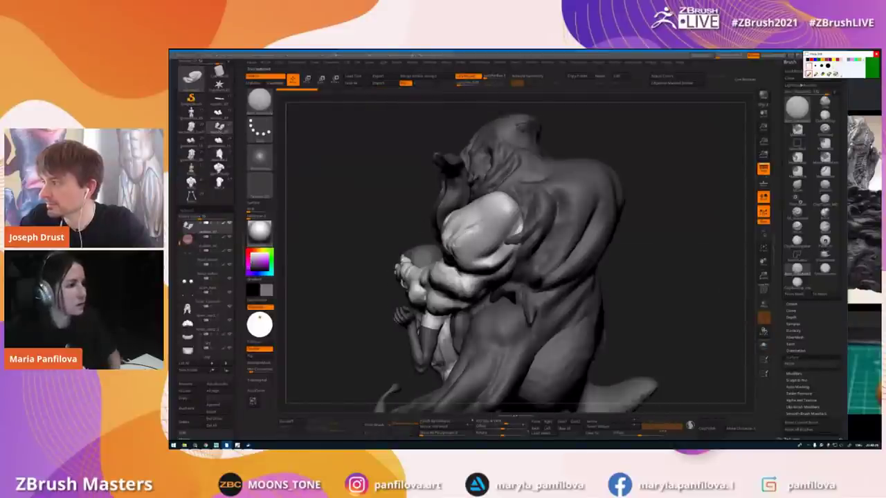
left_click(192, 141)
right_click_drag(500, 255, 443, 212, "alt")
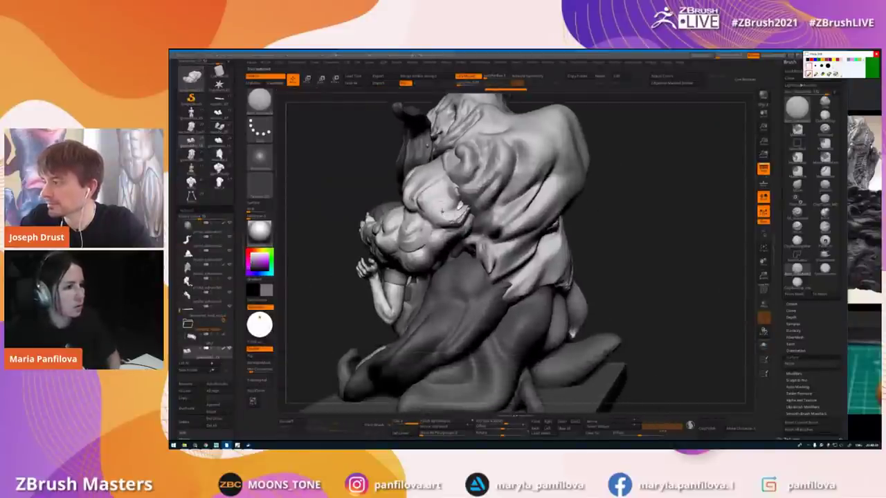
key("shift+f")
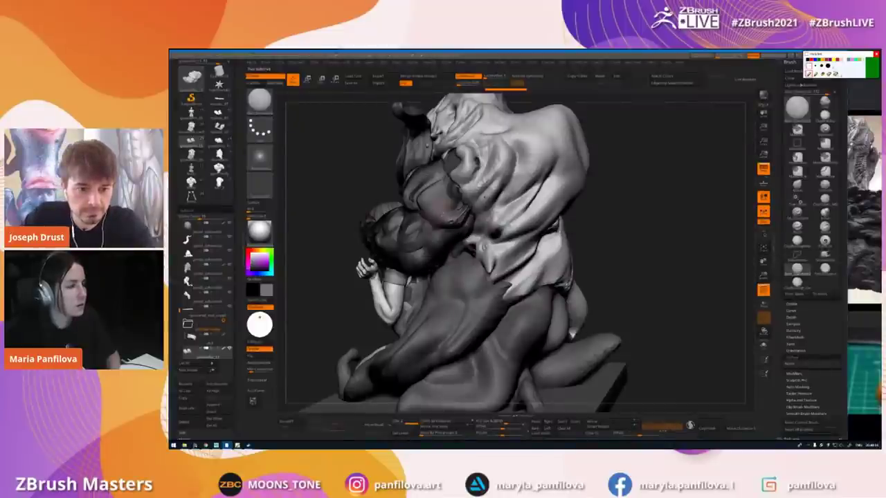
- Select the monster's separate leg, belly and arm subtools in turn, and inspect them from both sides
left_click(483, 247, "alt")
left_click(473, 313, "alt")
left_click_drag(472, 313, 522, 296)
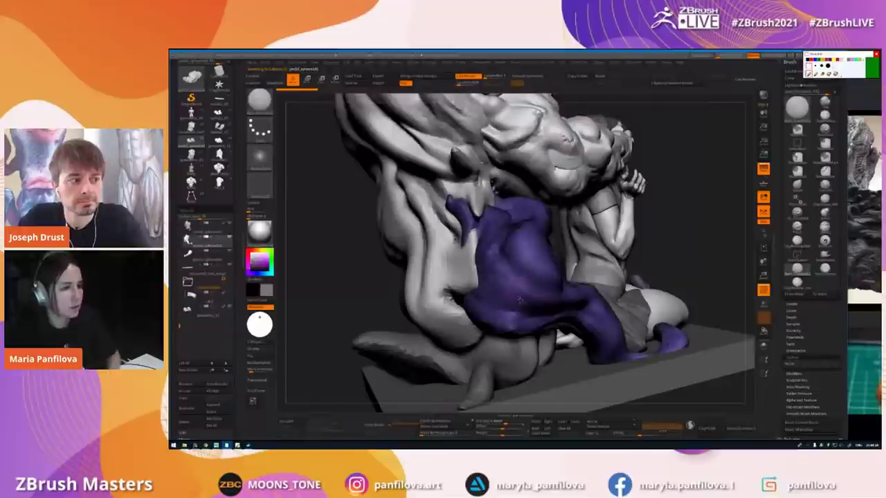
left_click(519, 361, "alt")
mouse_move(519, 361)
right_mouse_down()
mouse_move(416, 356)
mouse_move(444, 242)
right_mouse_up()
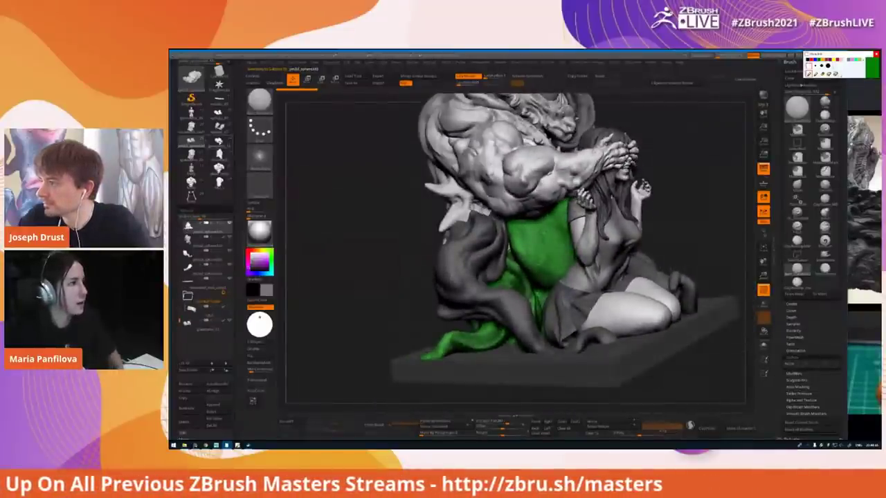
left_click(506, 173, "alt")
- Compare the following versions up to the detailed one and frame where the arm meets the back growths
left_click_drag(295, 162, 235, 180)
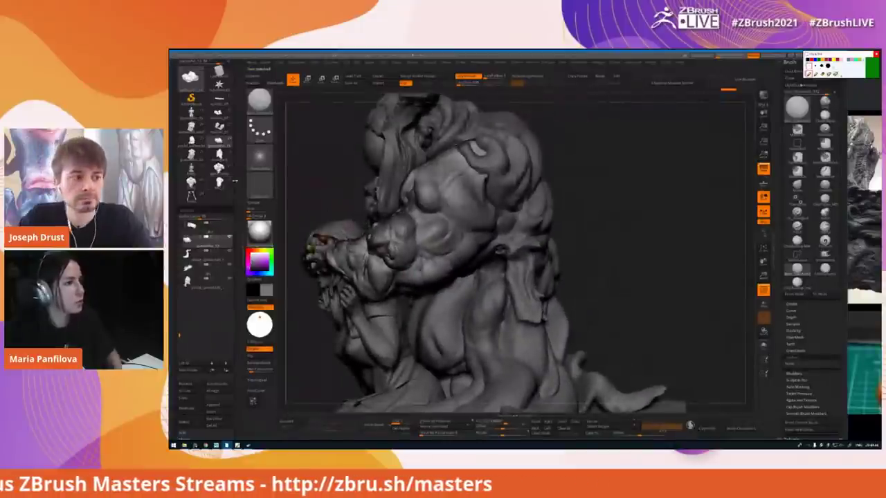
left_click(218, 157)
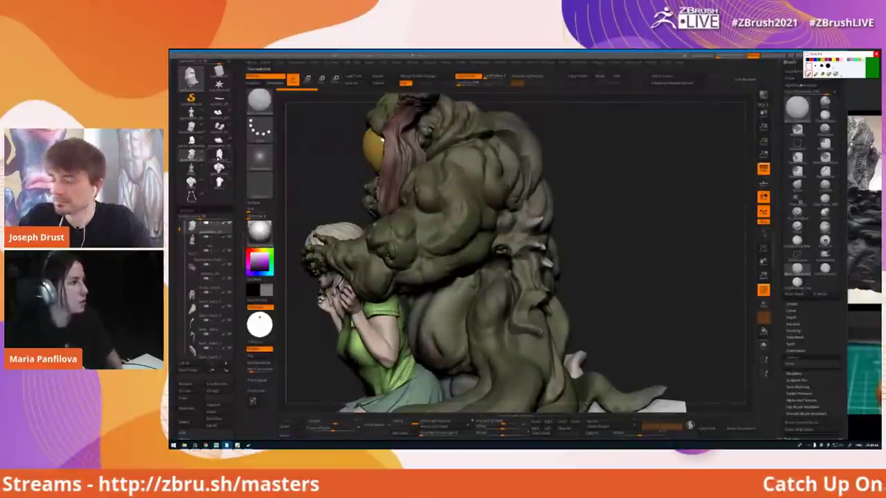
left_click(219, 166)
right_click_drag(470, 200, 445, 242, "ctrl")
key("shift+f")
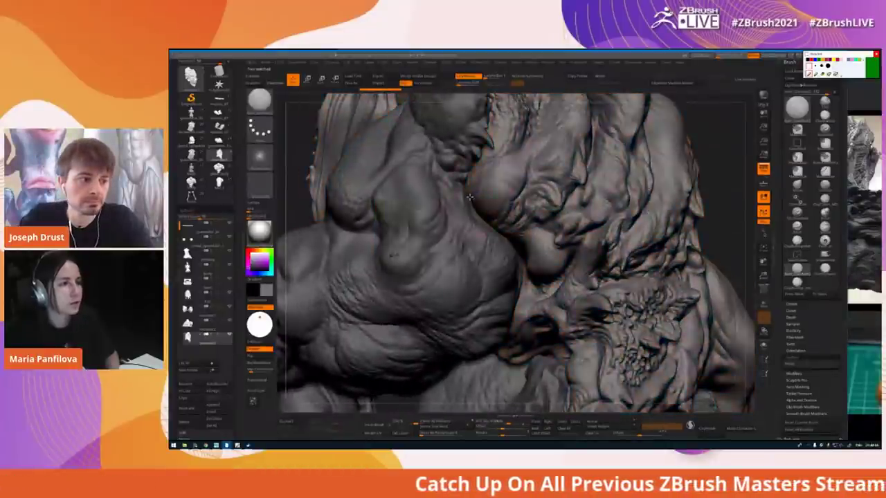
- Activate the Move brush and view the junction of the monster's arm and back growths from an angle
key("shift+f")
key("b")
key("m")
key("v")
key("shift+f")
mouse_move(470, 197)
right_mouse_down("ctrl")
mouse_move(450, 158)
mouse_move(482, 158)
right_mouse_up("ctrl")
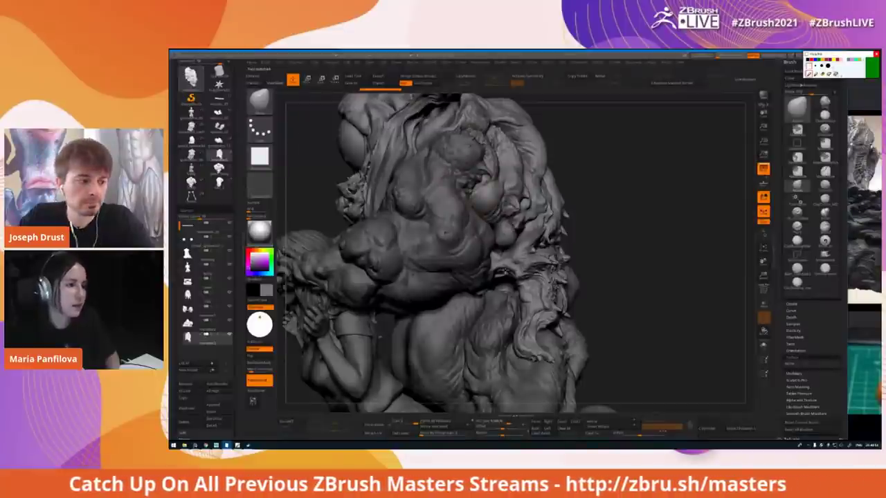
mouse_move(448, 279)
left_mouse_down()
mouse_move(474, 221)
mouse_move(479, 238)
left_mouse_up()
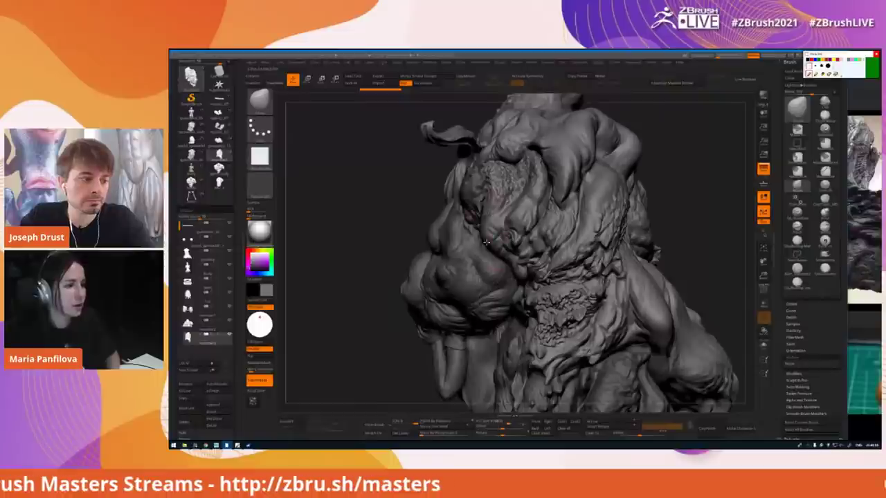
mouse_move(484, 240)
right_mouse_down()
mouse_move(477, 208)
mouse_move(477, 237)
right_mouse_up()
- Show the polygroups and pull the rounded fold of the back growths outward over the shoulder with the Move brush
key("shift+f")
key("shift")
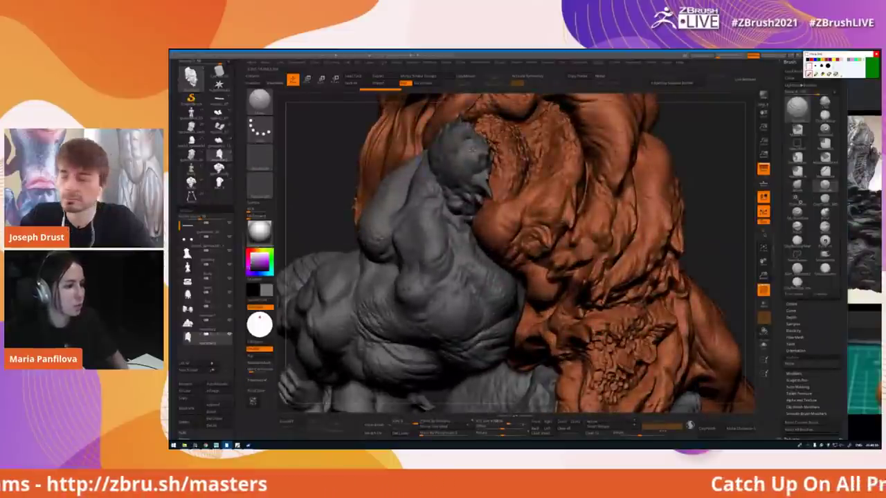
key("ctrl+shift+z")
key("ctrl+shift+z")
mouse_move(487, 238)
left_mouse_down()
mouse_move(452, 253)
mouse_move(489, 264)
left_mouse_up()
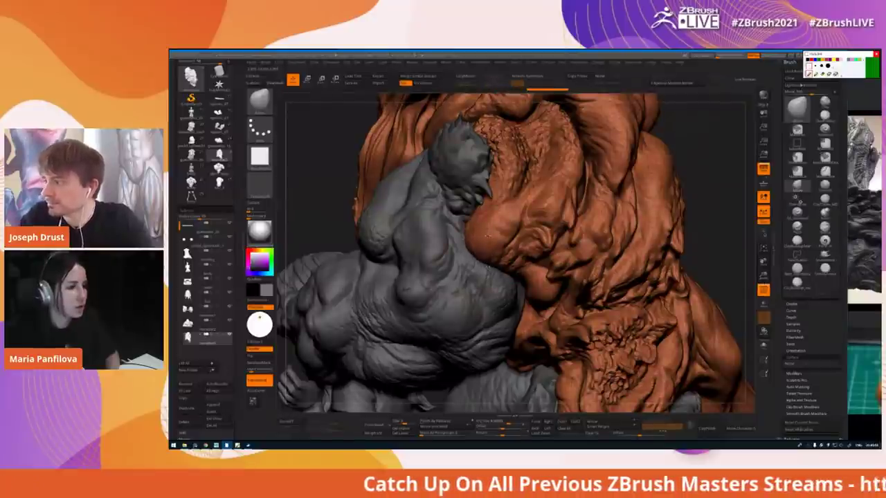
right_click_drag(489, 263, 478, 234)
left_click_drag(479, 234, 468, 227)
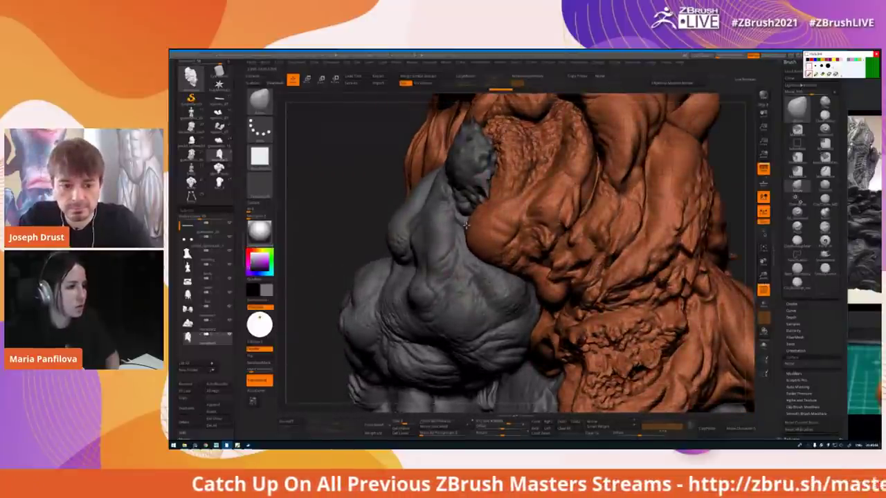
- Switch to another sculpting brush and sculpt a short stroke along the outer edge of the rounded fold
right_click_drag(468, 227, 478, 270, "ctrl")
key("b")
key("z")
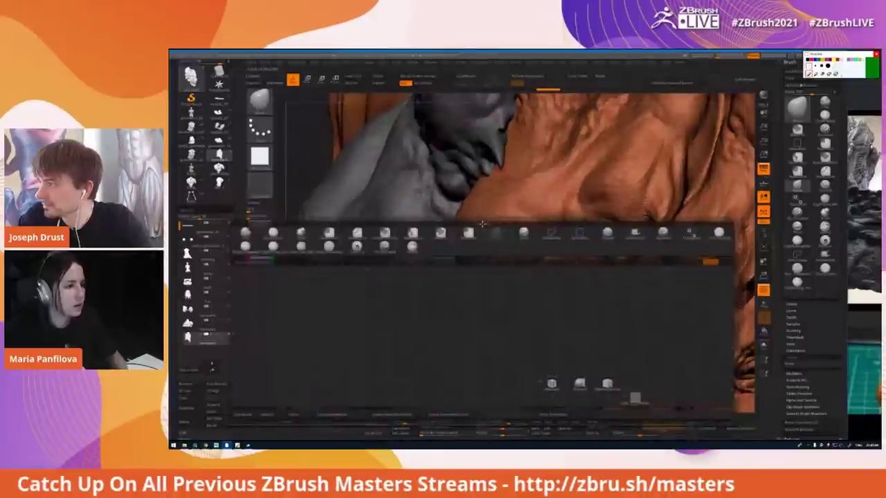
left_click(580, 384)
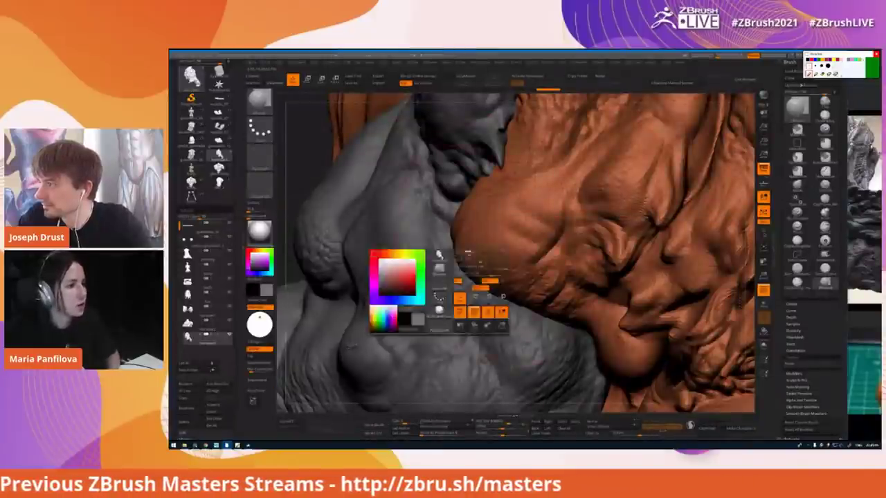
left_click_drag(459, 241, 455, 258)
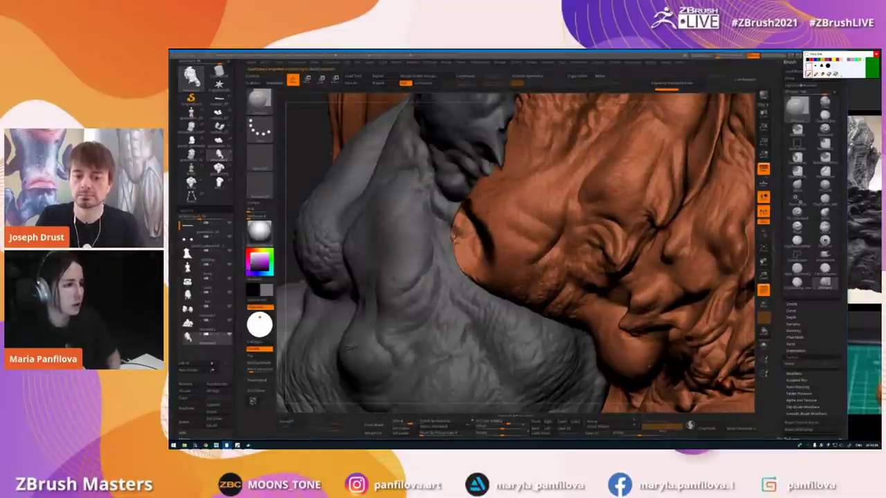
- Hide the polygroups, subdivide the monster's back growths and turn their painted colours back on
key("shift+f")
mouse_move(351, 348)
right_mouse_down()
mouse_move(367, 346)
mouse_move(352, 348)
right_mouse_up()
key("ctrl+d")
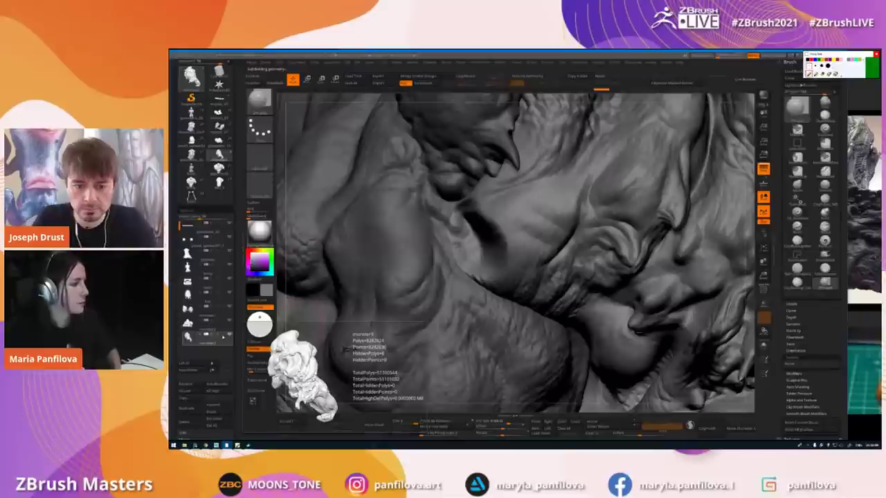
left_click(224, 336)
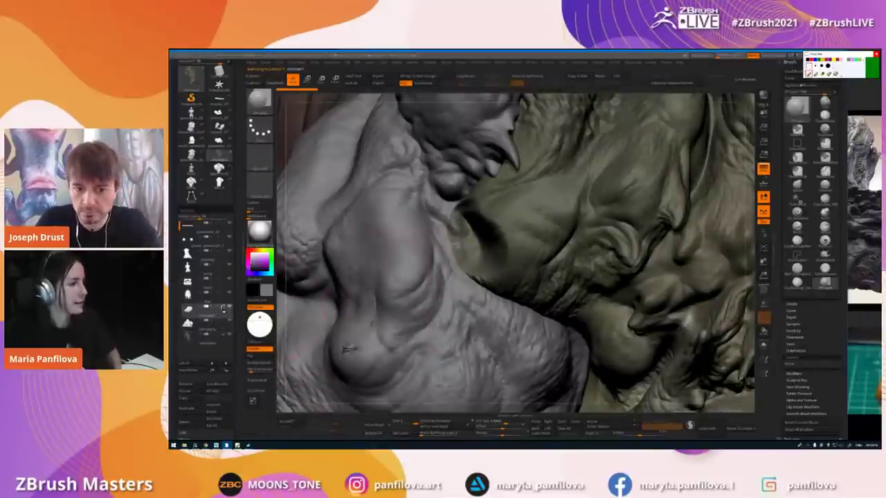
- Turn on the painted colours of the monster's arms and view the junction with the back growths up close
left_click(222, 311)
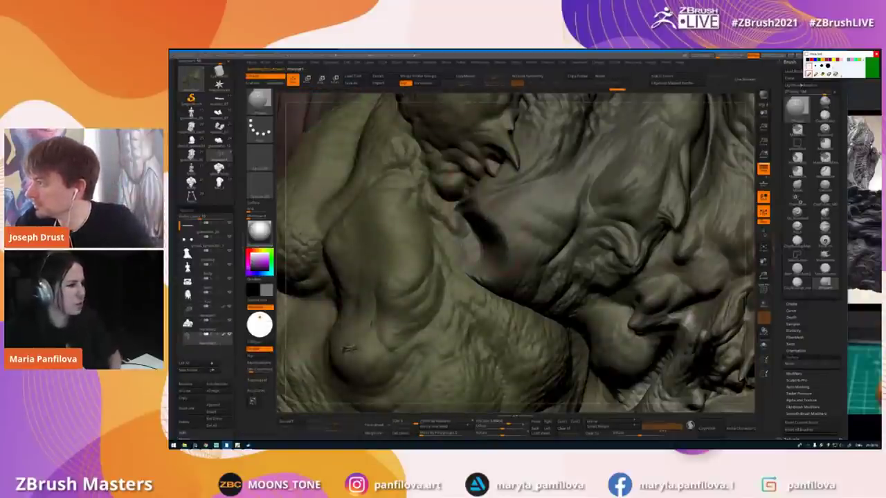
key("space")
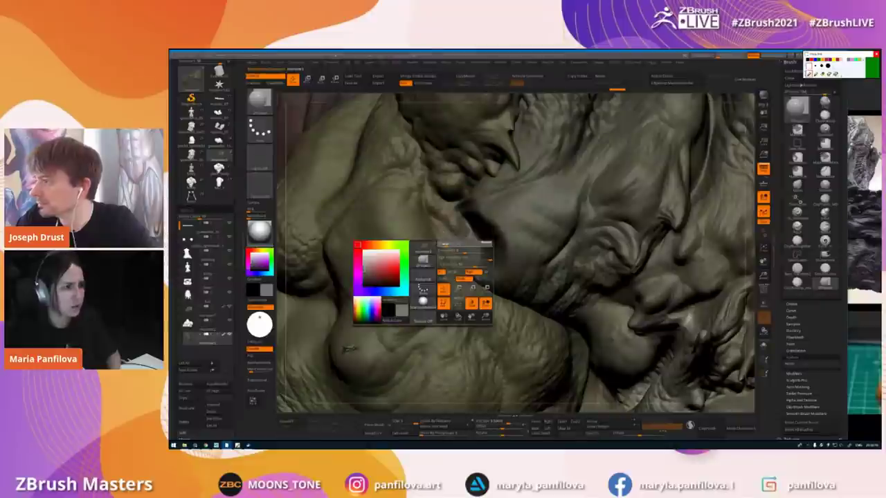
right_click_drag(456, 229, 441, 282, "ctrl")
key("space")
left_click_drag(234, 367, 234, 280)
left_click(186, 124)
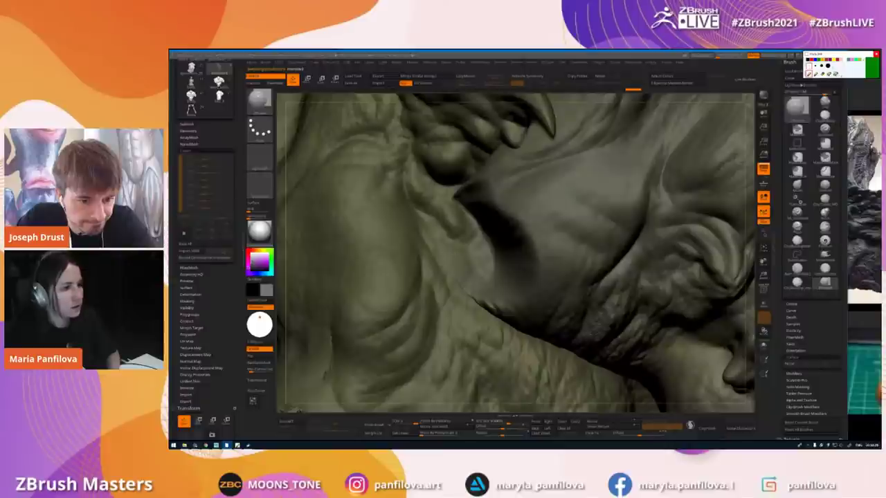
- Reshape the skin edge between the monster's arm and the adjoining growth with brush strokes below the jaw
mouse_move(486, 299)
left_mouse_down()
mouse_move(503, 309)
mouse_move(493, 284)
left_mouse_up()
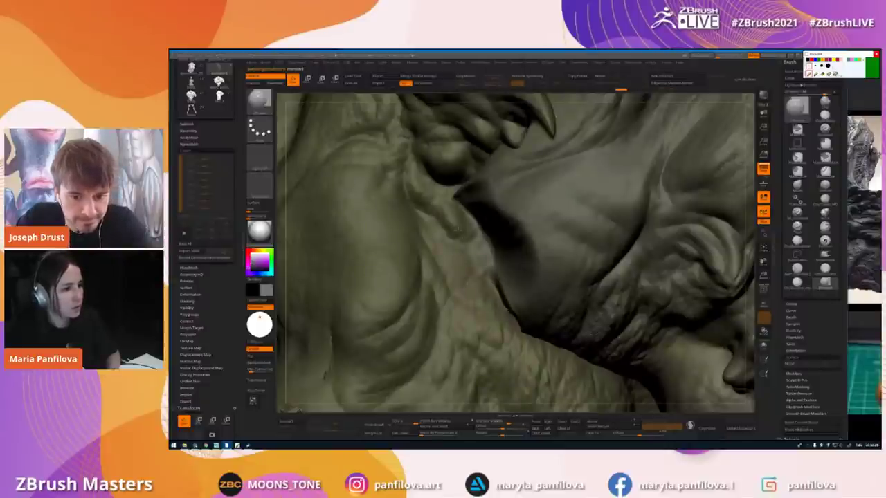
right_click_drag(423, 212, 416, 204, "alt")
left_click_drag(414, 203, 496, 255)
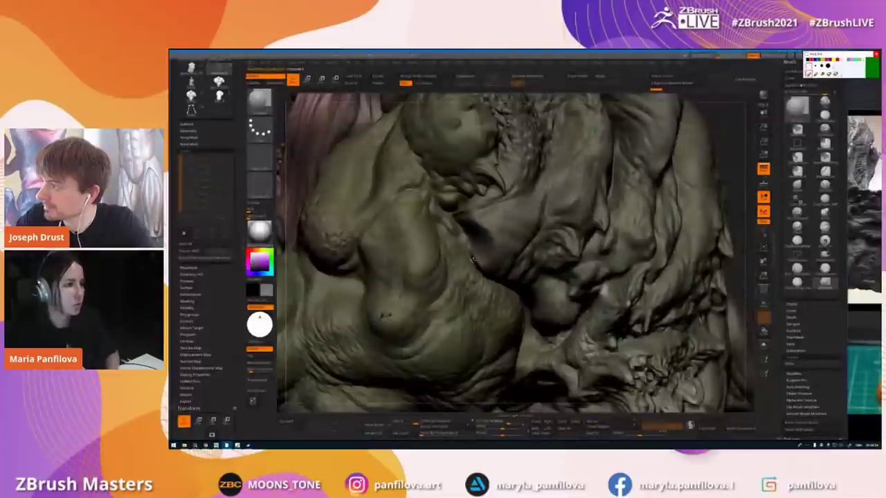
mouse_move(464, 235)
right_mouse_down("ctrl")
mouse_move(460, 228)
mouse_move(477, 266)
mouse_move(526, 263)
mouse_move(408, 325)
mouse_move(475, 280)
right_mouse_up("ctrl")
left_click_drag(475, 279, 472, 279)
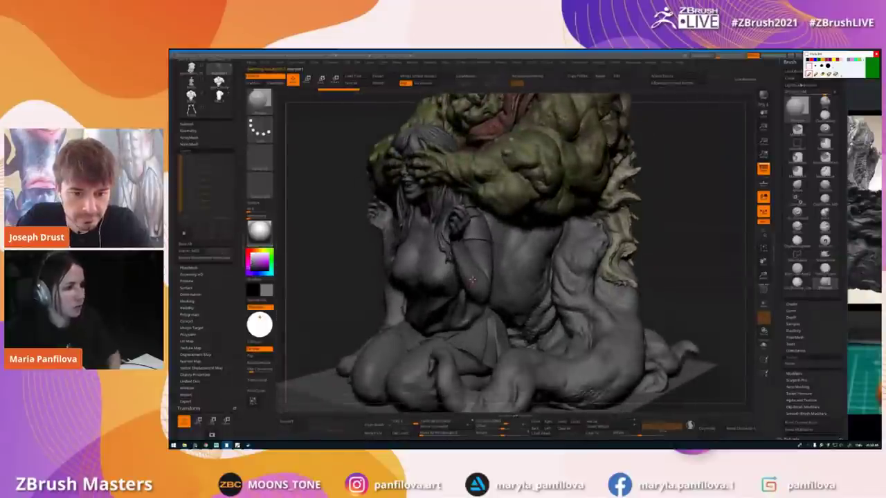
- Isolate the kneeling woman's body in solo mode and compare it with the full sculpture in another saved version
left_click(472, 283, "alt")
key("alt+s")
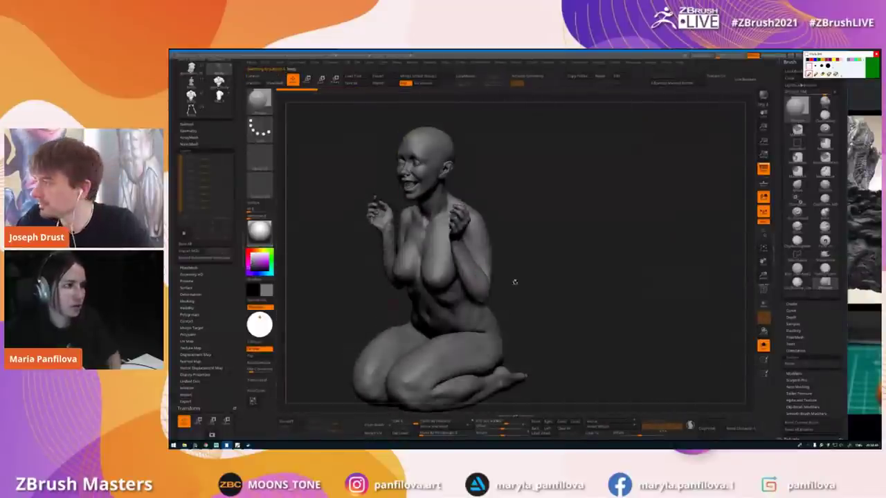
key("alt+s")
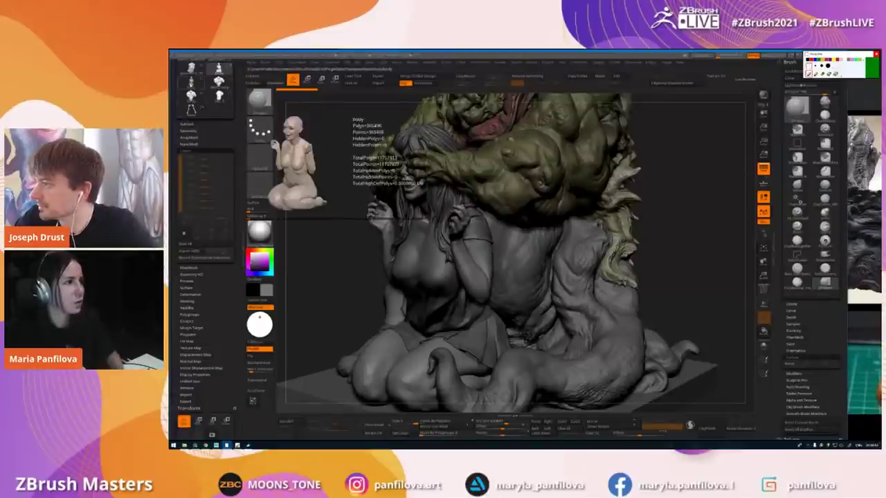
left_click(192, 84)
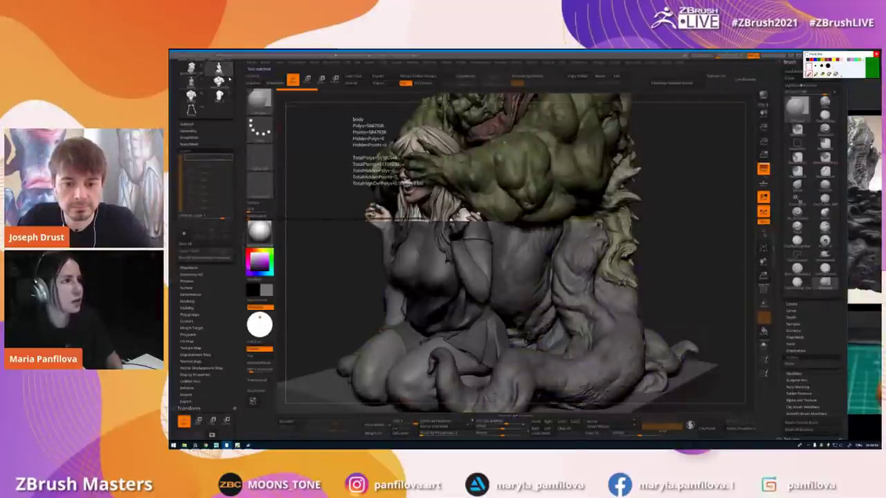
key("alt+s")
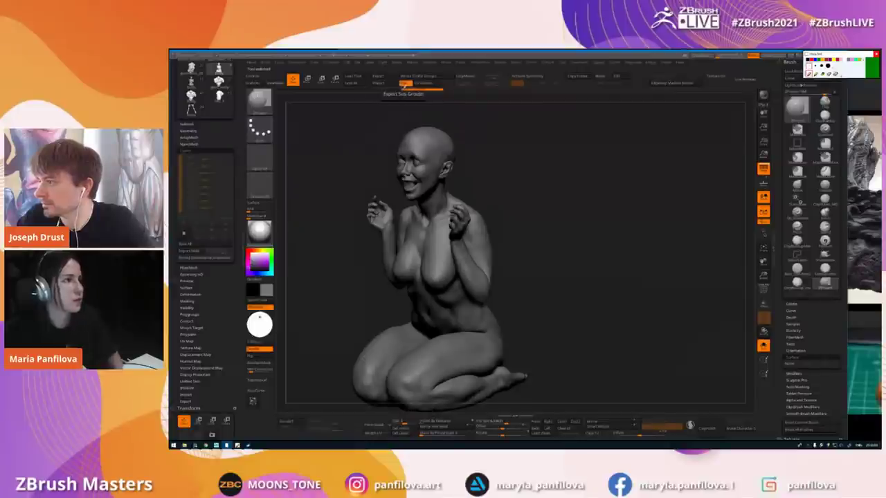
- Cancel the mesh export, compare the isolated woman's body in the coloured version and show the full sculpture again
left_click(378, 77)
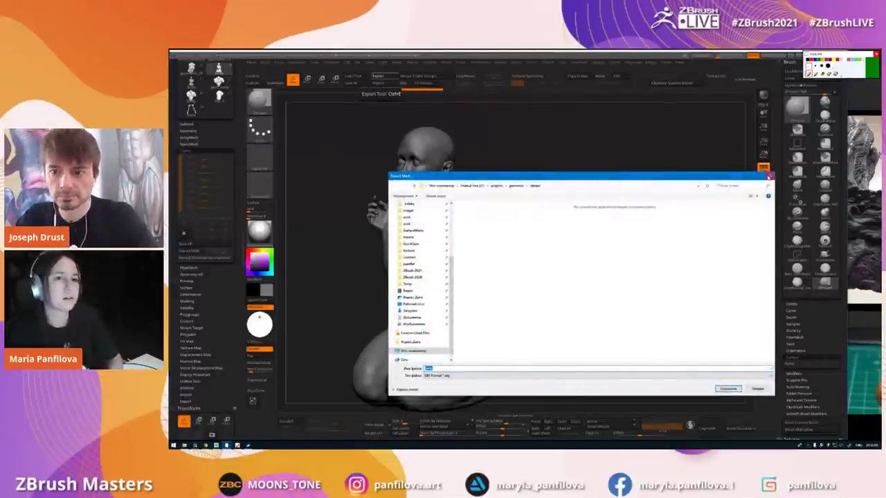
left_click(768, 177)
left_click(191, 83)
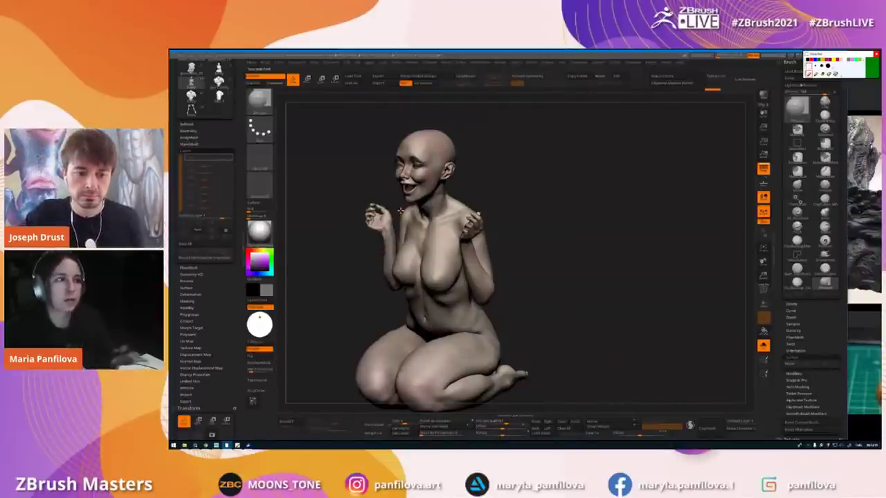
key("alt+s")
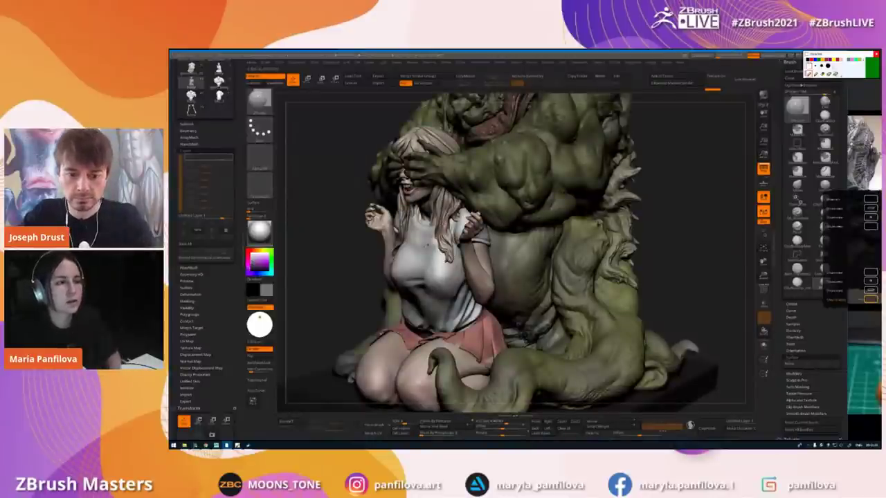
- Select the monster's arms in the coloured version and examine their muscle masses and polygroups from the side
right_click_drag(466, 318, 442, 229)
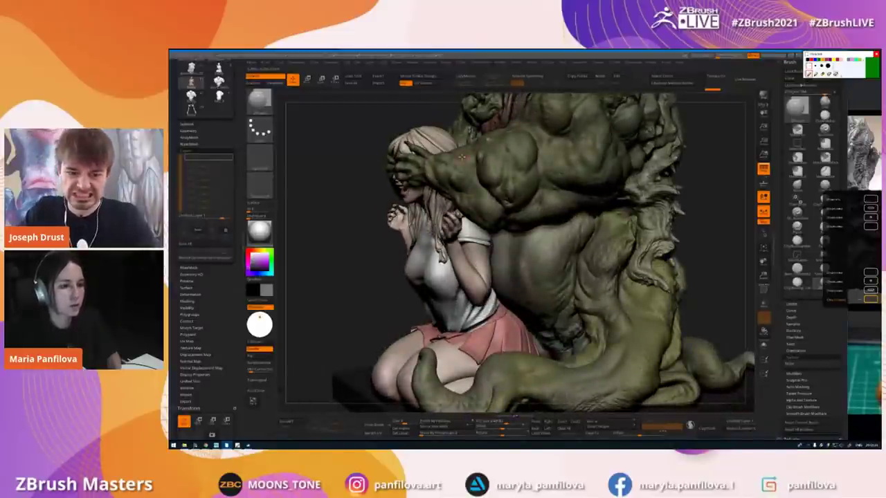
right_click_drag(483, 253, 474, 255)
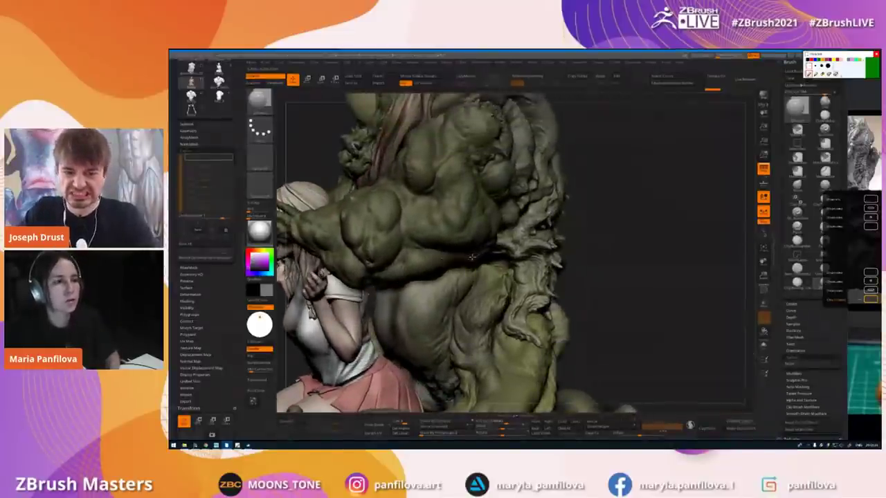
left_click(467, 251, "alt")
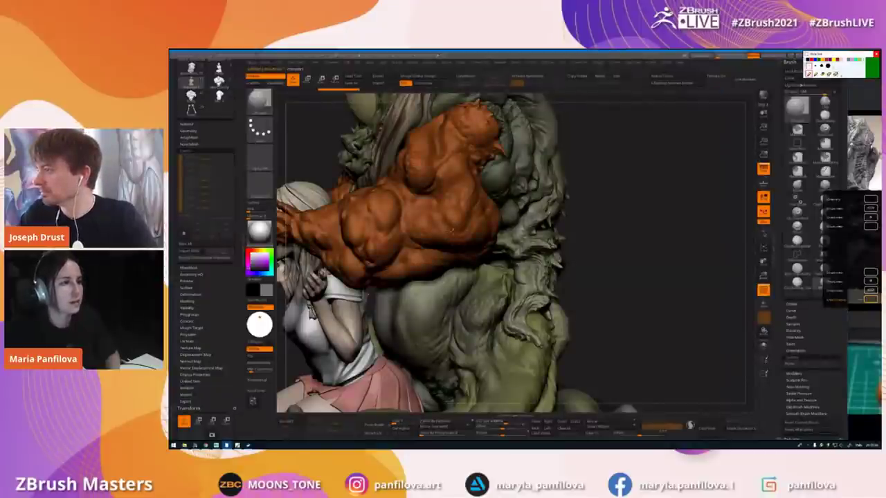
right_click_drag(453, 231, 473, 242, "alt")
left_click_drag(220, 122, 220, 144)
right_click_drag(447, 216, 501, 261, "alt")
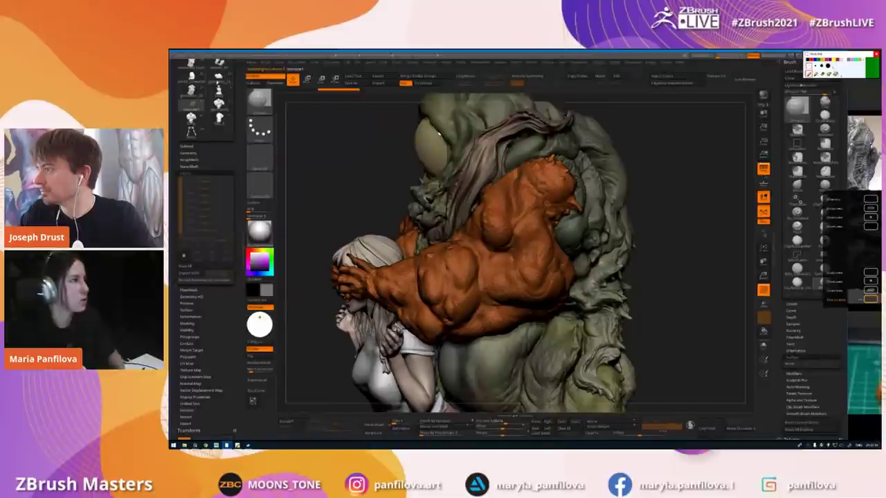
- Switch to two other versions of the sculpture and examine the forms of the monster's arm and shoulder with polygroups shown
left_click(217, 81)
right_click_drag(378, 186, 377, 206)
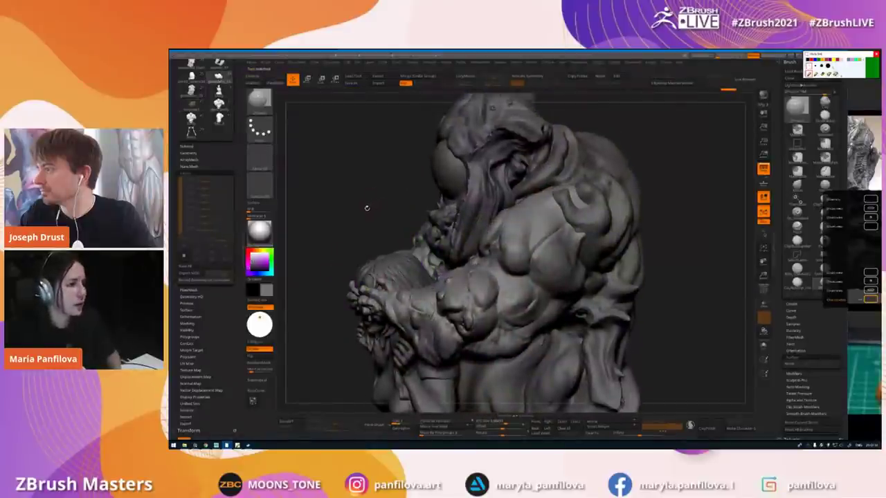
mouse_move(494, 281)
right_mouse_down("ctrl")
mouse_move(484, 239)
mouse_move(347, 238)
mouse_move(434, 246)
mouse_move(462, 220)
mouse_move(490, 239)
mouse_move(450, 246)
right_mouse_up("ctrl")
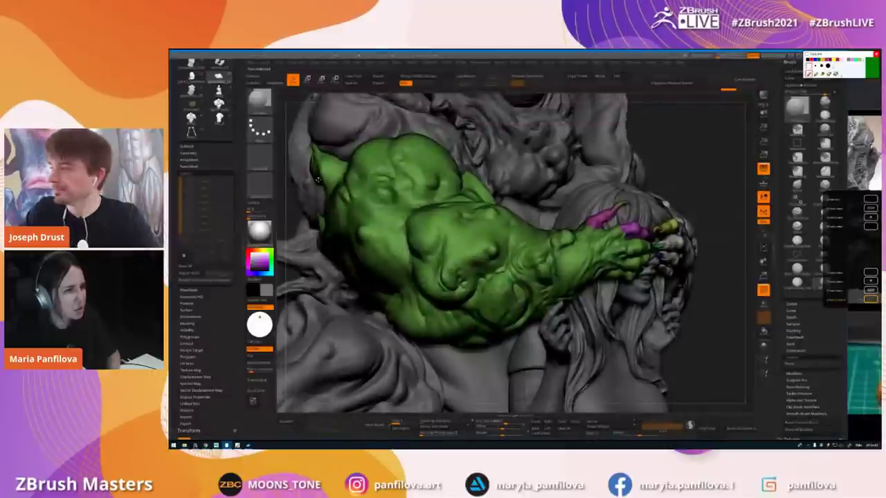
left_click(192, 78)
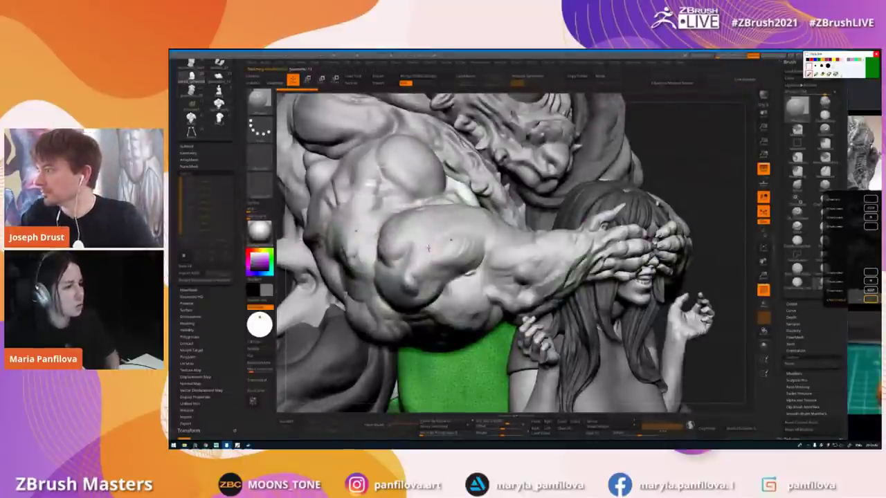
left_click(427, 247, "alt")
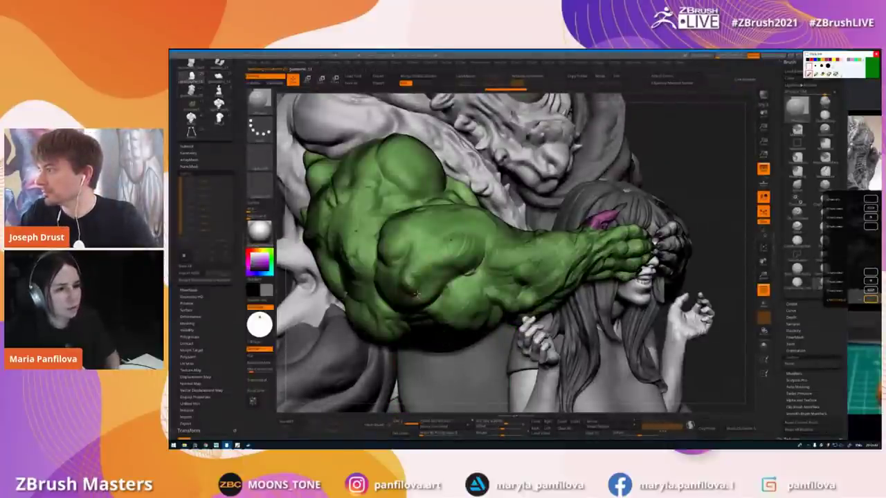
right_click_drag(348, 226, 404, 226)
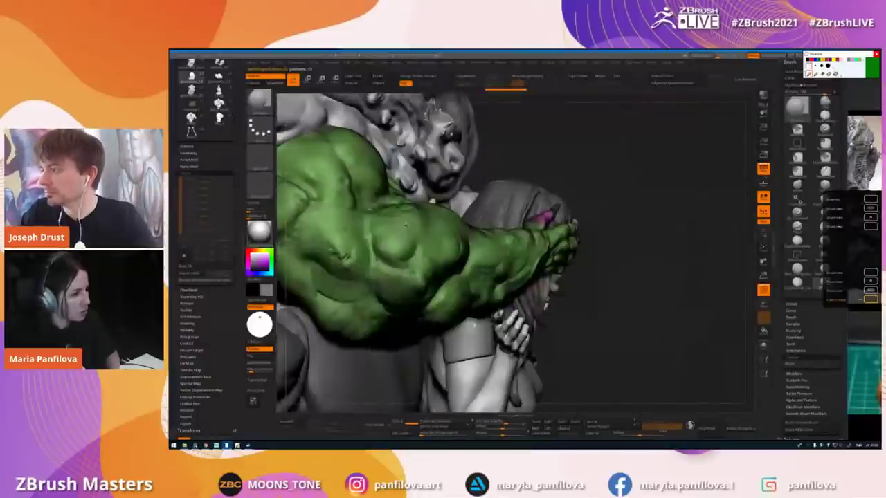
- Alternate between the smoother and the more detailed arm versions to compare their muscle shapes
left_click(219, 68)
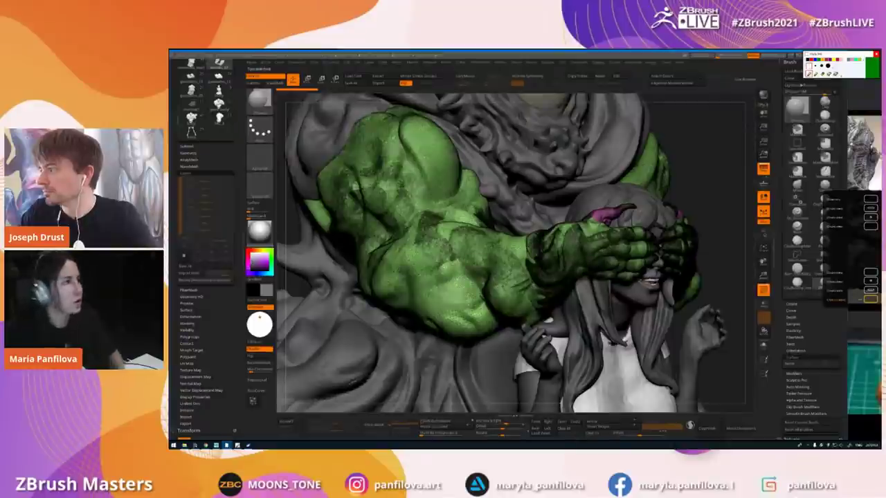
left_click(189, 74)
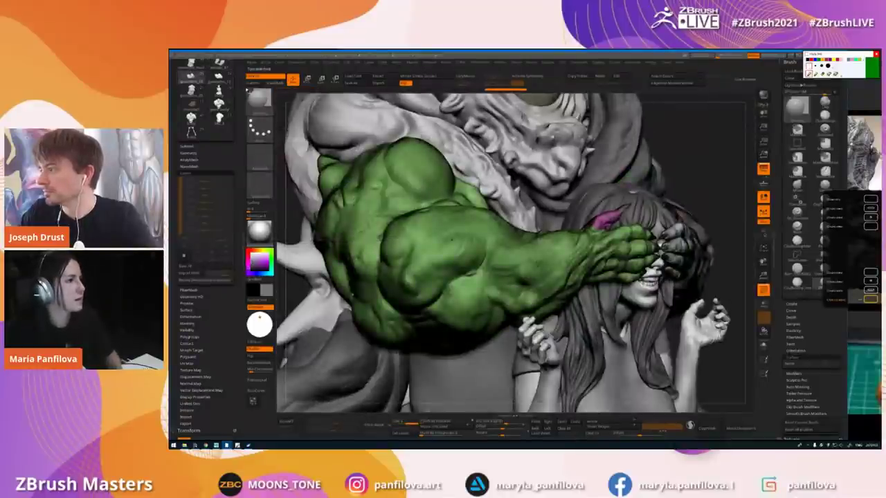
left_click(219, 65)
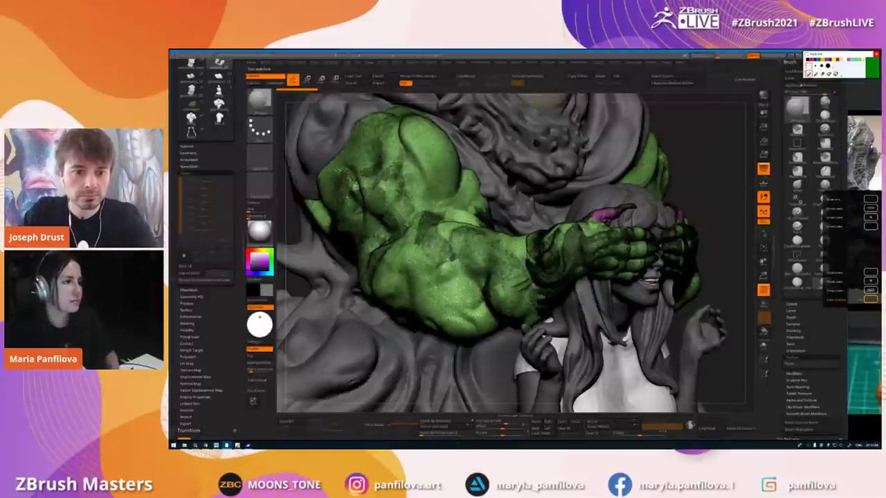
right_click_drag(352, 174, 333, 137, "ctrl")
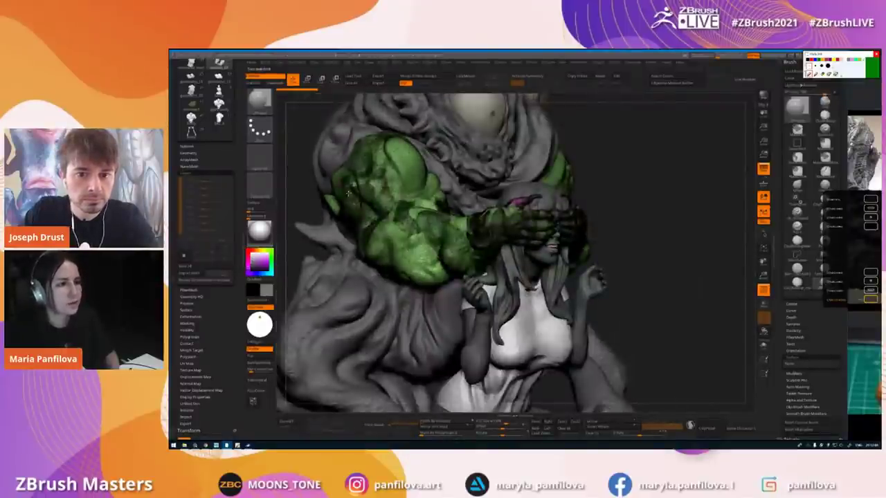
left_click(191, 76)
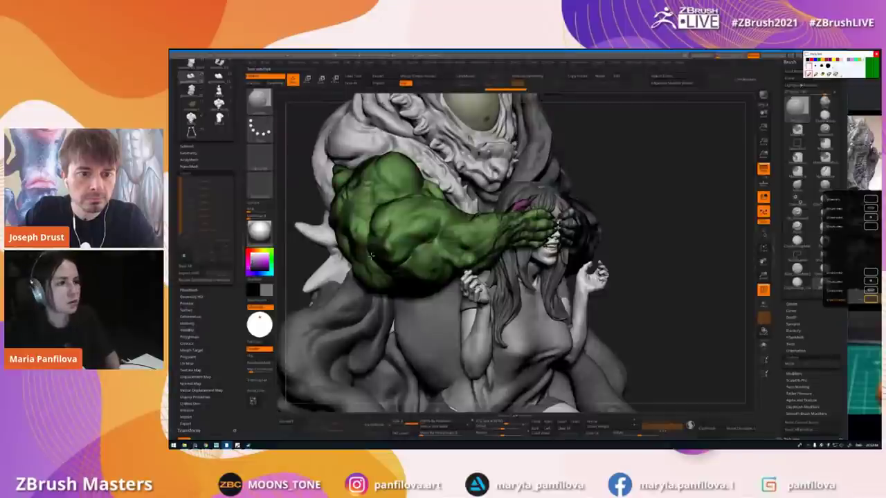
- Rotate around the smooth arm, switch to a one-eyed coloured version and select the monster's arms for comparison
left_click(398, 422)
key("ctrl+shift+z")
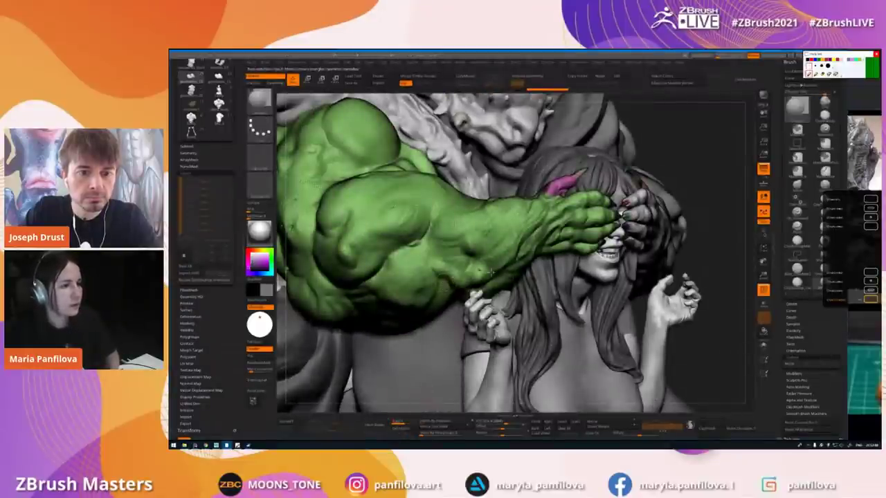
right_click_drag(491, 273, 387, 276)
right_click_drag(477, 280, 526, 274)
left_click(219, 77)
left_click(192, 91)
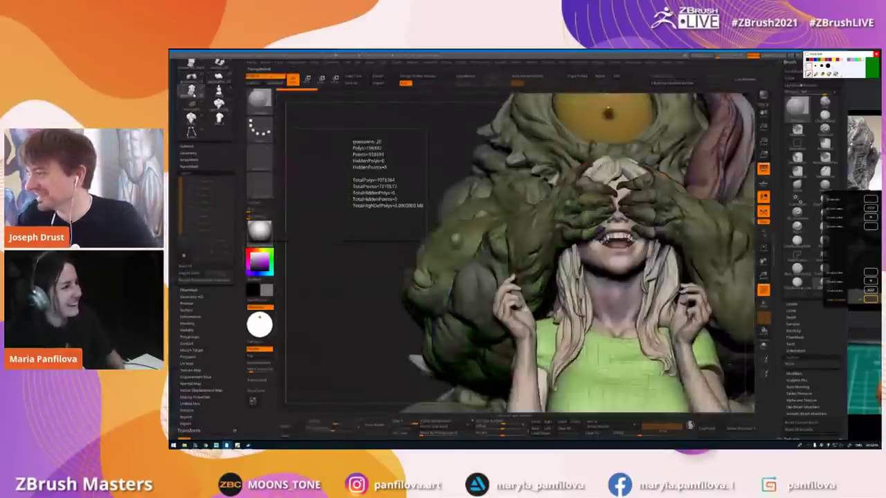
left_click(451, 264, "alt")
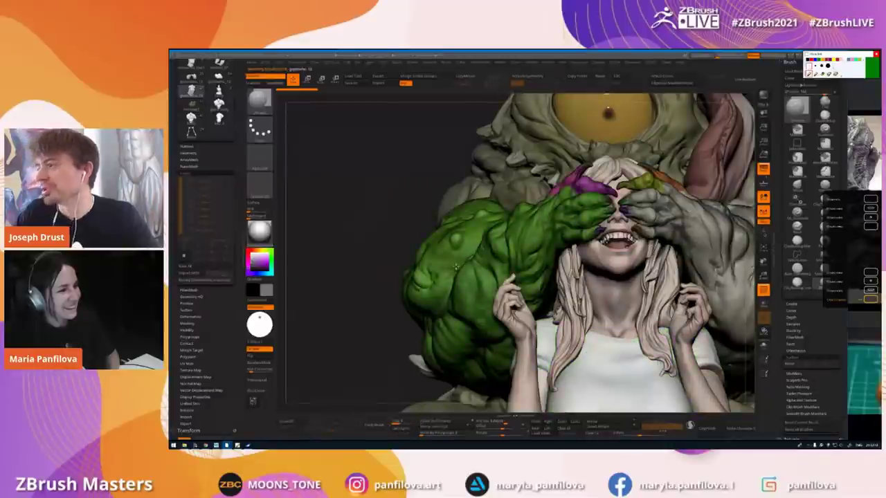
- Switch to the final detailed version and examine the monster's arms from the side with polygroups shown
left_click(219, 92)
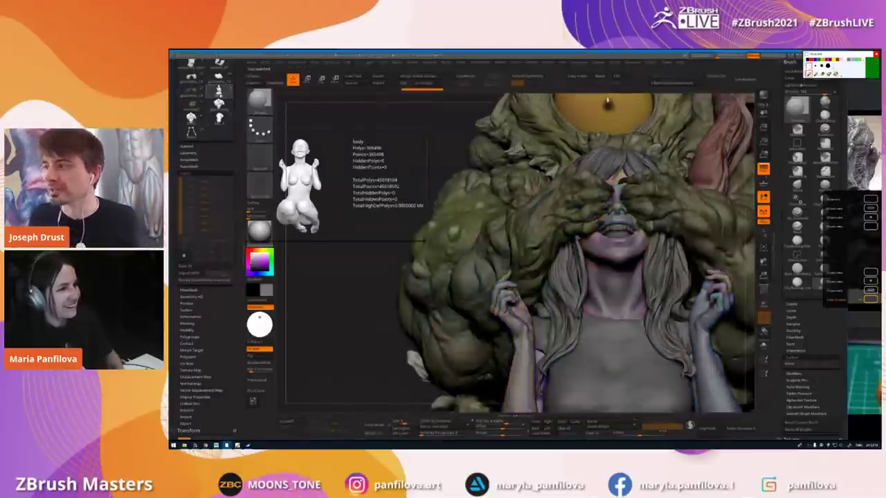
key("shift+f")
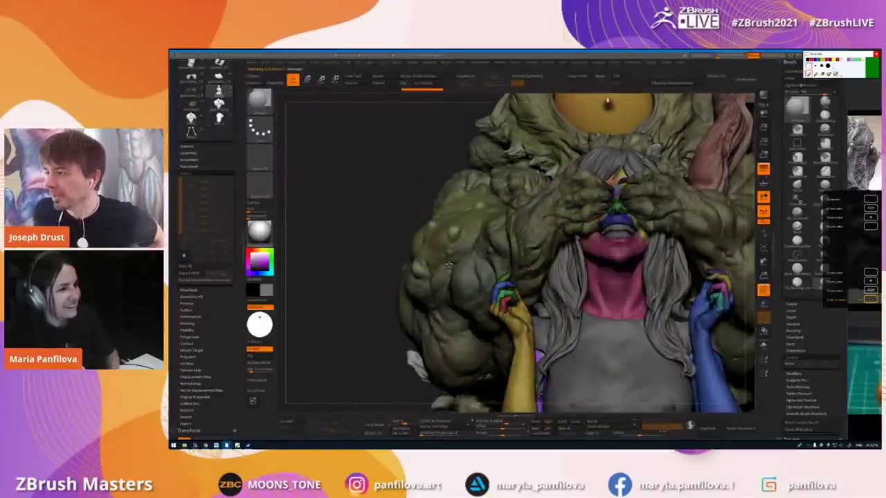
left_click(450, 263, "alt")
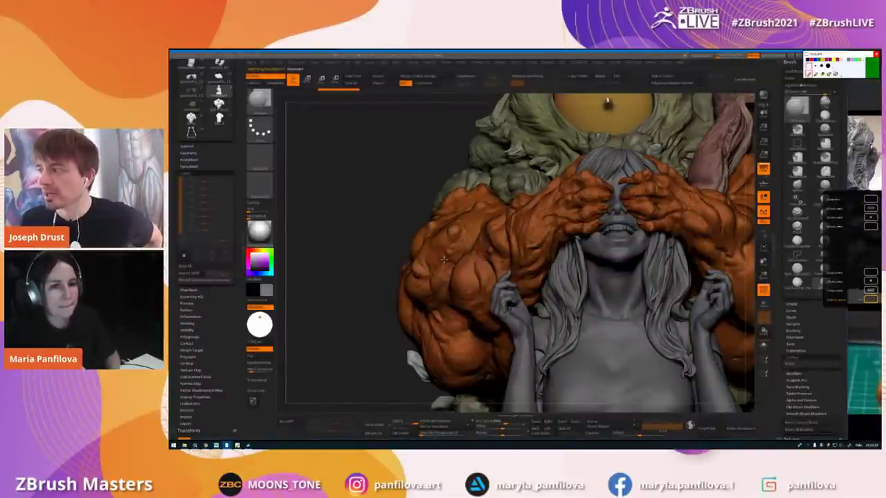
right_click_drag(447, 257, 485, 298)
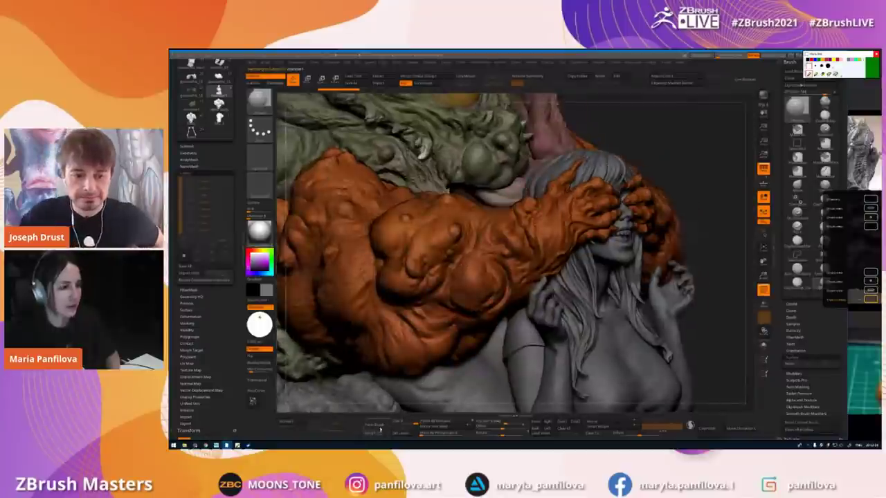
- Isolate the finger ends of the monster's hand with lasso selections and assign them separate polygroups
mouse_move(547, 263)
right_mouse_down()
mouse_move(496, 258)
mouse_move(489, 231)
right_mouse_up()
key("shift+s")
right_click_drag(486, 187, 482, 159, "ctrl")
mouse_move(484, 166)
left_mouse_down("ctrl+shift")
mouse_move(508, 287)
mouse_move(533, 184)
mouse_move(485, 170)
left_mouse_up("ctrl+shift")
left_click_drag(516, 239, 548, 232, "ctrl+shift")
key("ctrl+w")
right_click_drag(548, 233, 547, 232)
key("ctrl+shift+z")
key("ctrl+shift+z")
left_click_drag(450, 124, 432, 139)
key("ctrl+shift")
key("ctrl+shift")
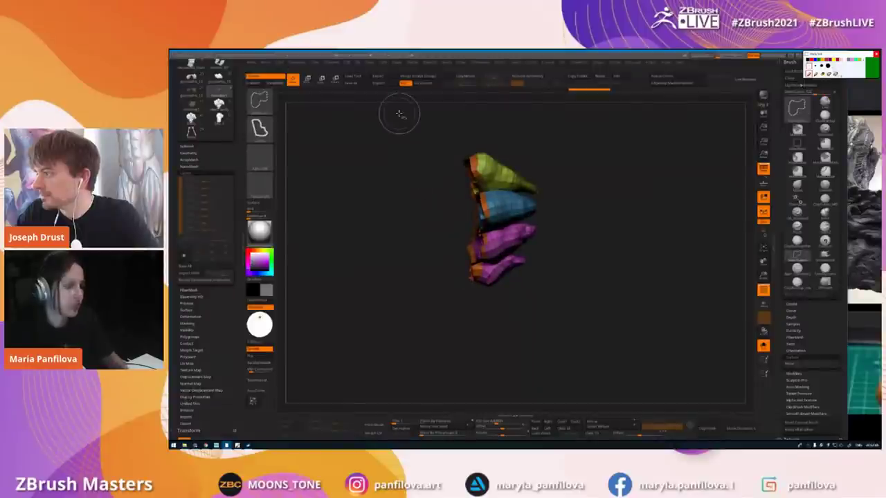
- Try to merge all visible finger pieces of the monster's hand into a single polygroup, then undo the regrouping
key("ctrl+shift+z")
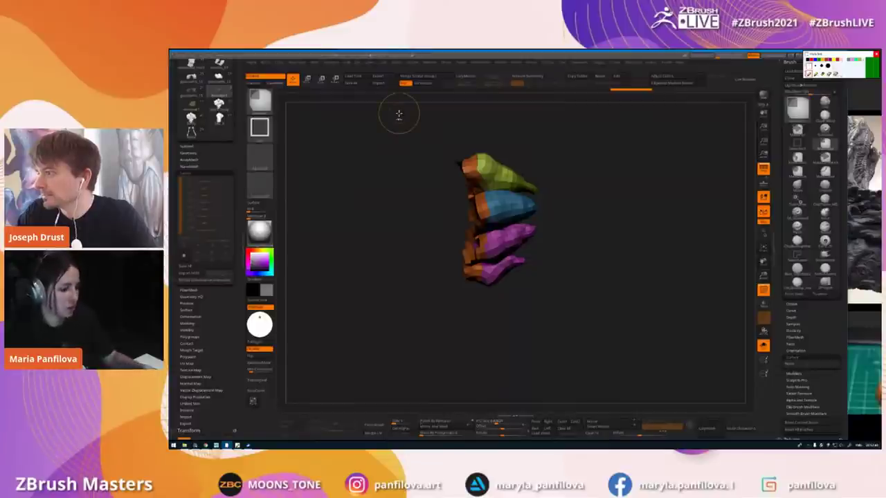
key("ctrl+w")
key("ctrl+w")
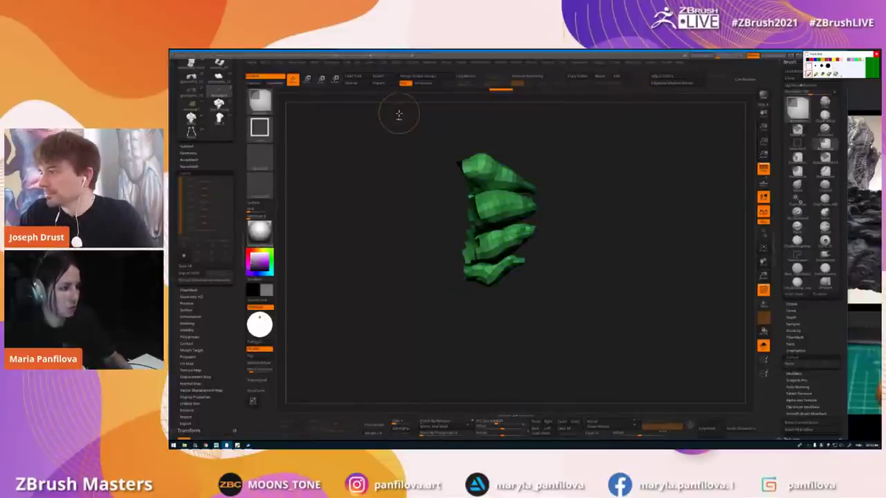
key("ctrl+z")
key("ctrl+z")
key("ctrl+z")
key("ctrl+z")
key("ctrl+z")
key("ctrl+z")
- Isolate the green finger polygroup on the monster's hand, then restore the full sculpture and examine both arms
left_click(383, 216, "ctrl+shift")
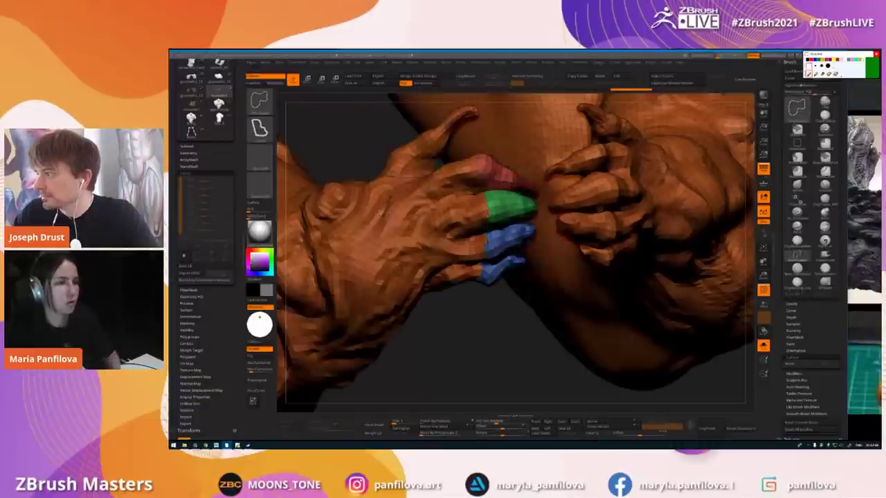
key("ctrl+shift+s")
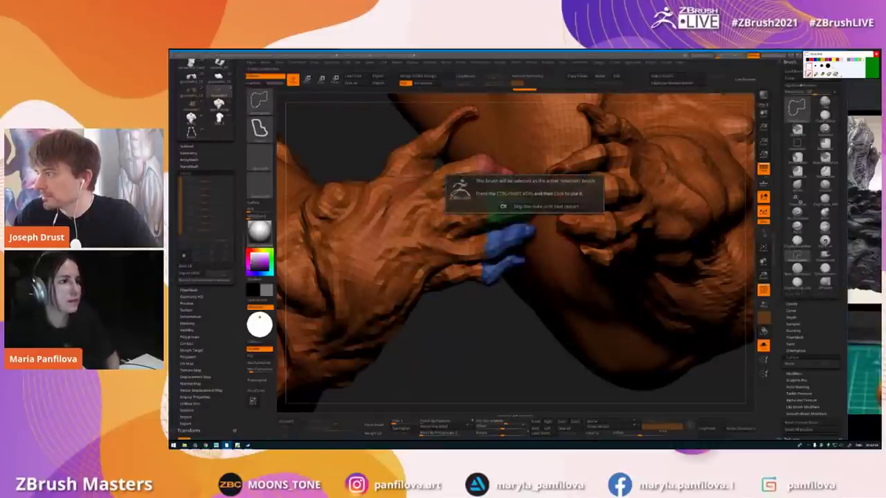
left_click(503, 206)
left_click(492, 226, "ctrl+shift")
left_click_drag(485, 227, 487, 202)
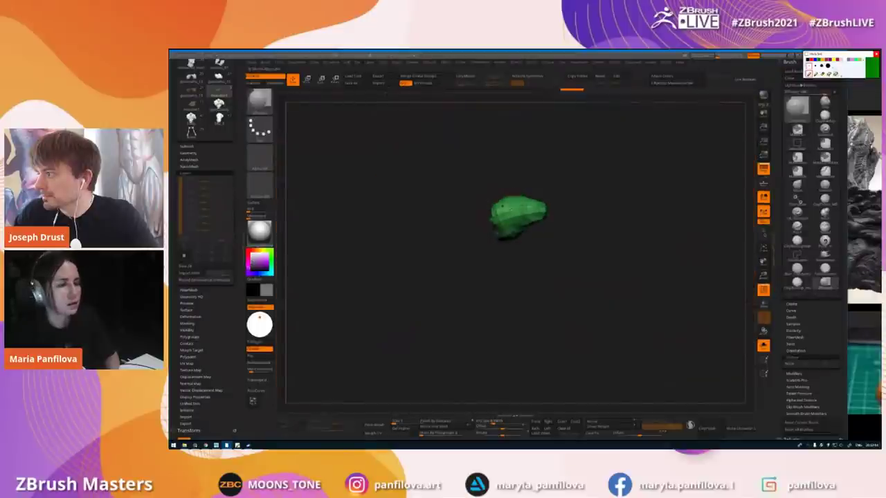
left_click(474, 171, "ctrl+shift")
left_click_drag(475, 170, 482, 255, "alt")
key("shift+f")
key("shift+f")
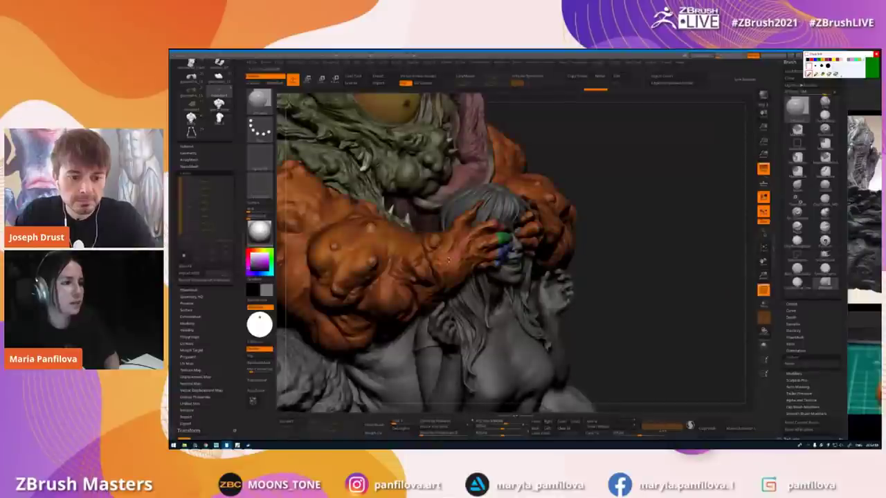
left_click_drag(455, 242, 509, 188)
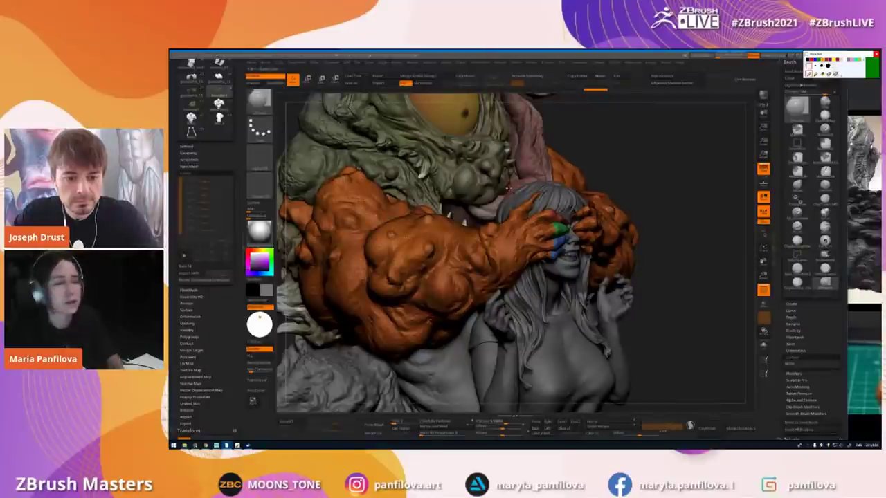
right_click_drag(440, 175, 461, 169, "alt")
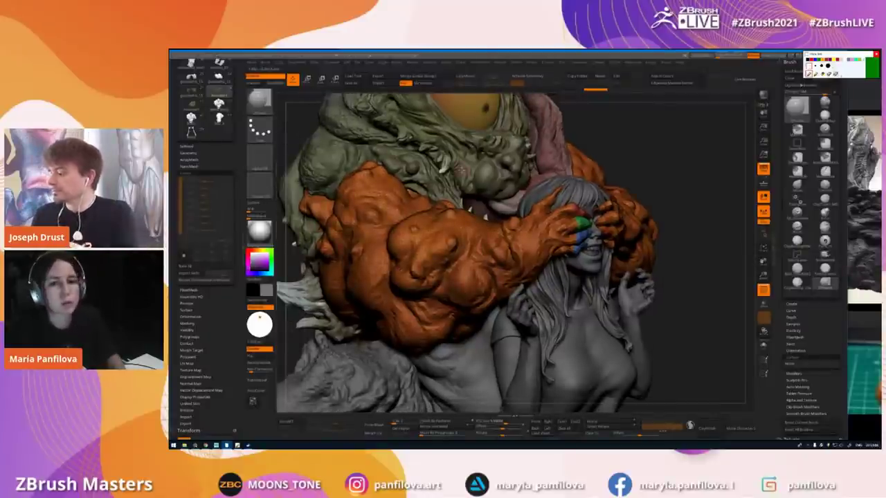
- Switch to the coloured version of the sculpture, select the monster's body and examine the folds on its back
left_click(192, 105)
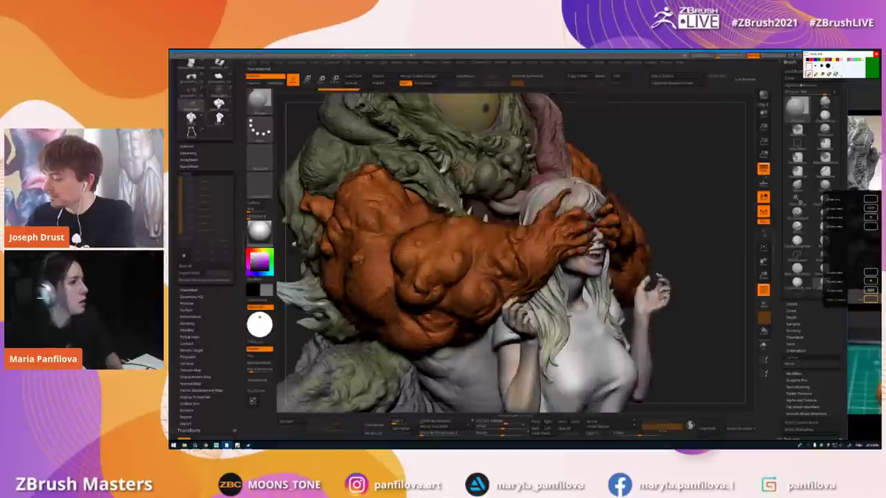
mouse_move(526, 173)
right_mouse_down()
mouse_move(387, 173)
mouse_move(311, 150)
mouse_move(448, 175)
right_mouse_up()
left_click_drag(448, 176, 480, 274)
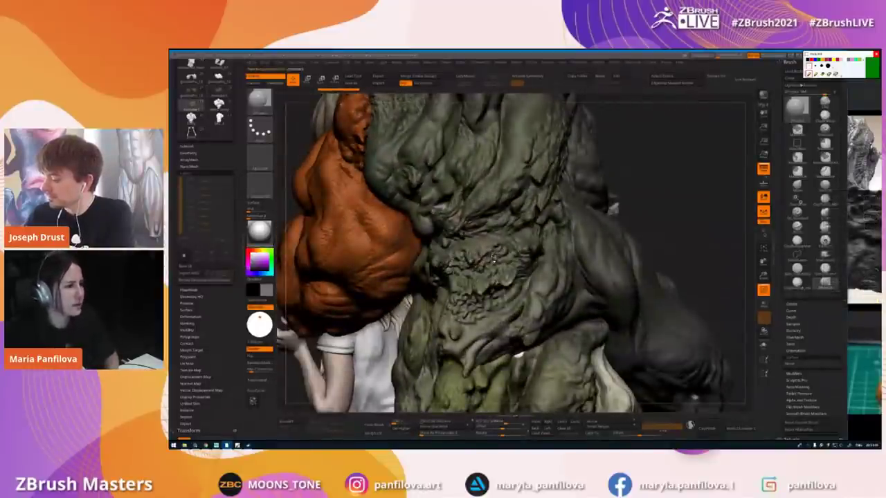
left_click(479, 272, "alt")
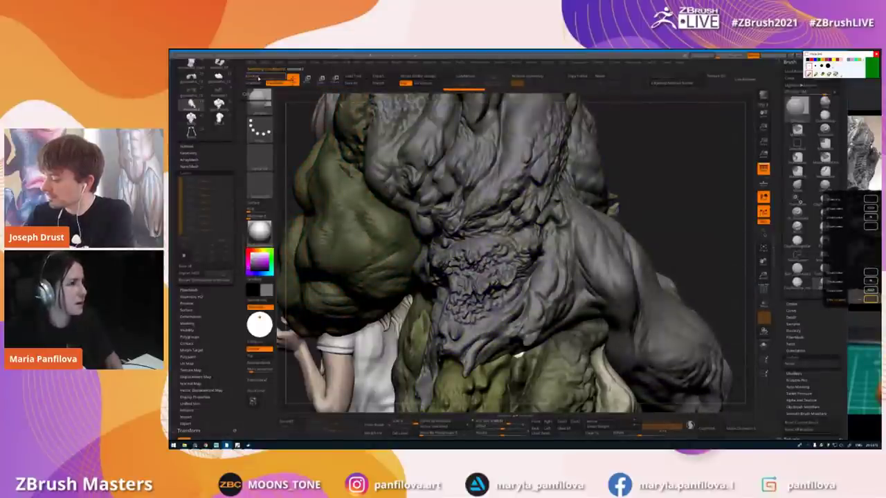
mouse_move(469, 186)
right_mouse_down("alt")
mouse_move(472, 238)
mouse_move(497, 214)
right_mouse_up("alt")
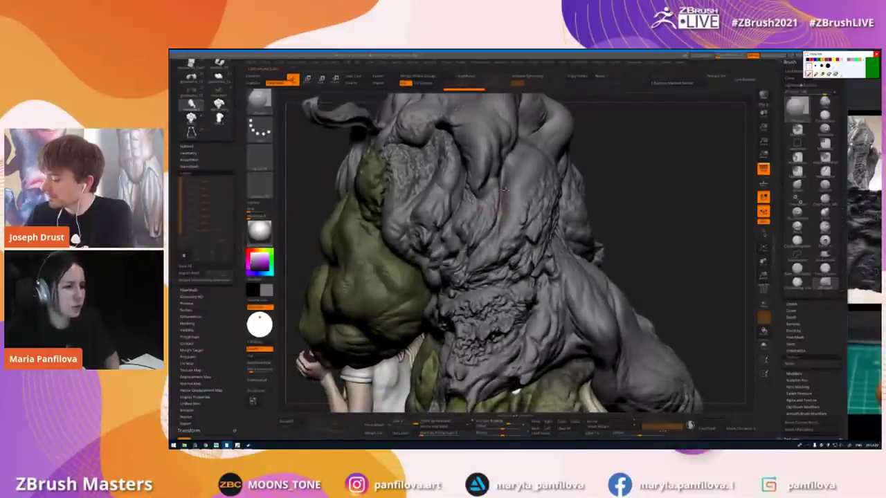
mouse_move(492, 225)
right_mouse_down("alt")
mouse_move(506, 252)
mouse_move(546, 229)
mouse_move(532, 196)
right_mouse_up("alt")
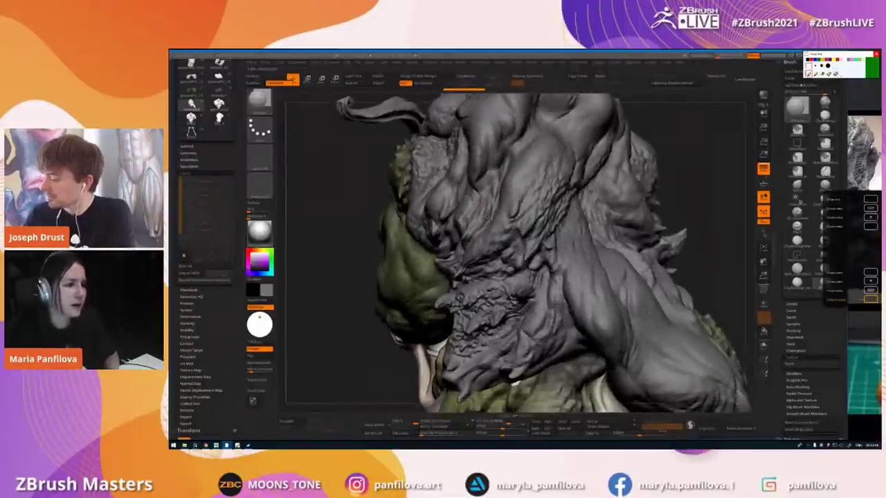
- Choose the SnakeHook brush for the monster's body and open its stroke options
key("b")
key("d")
key("s")
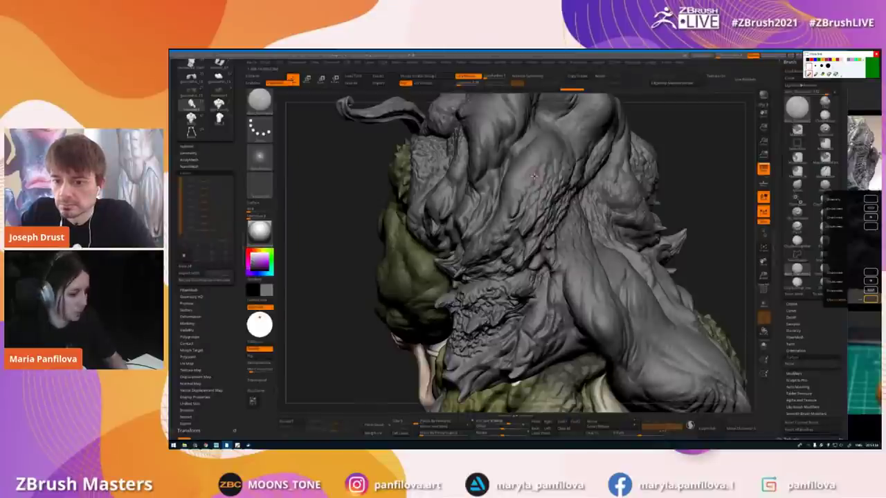
key("b")
key("s")
key("h")
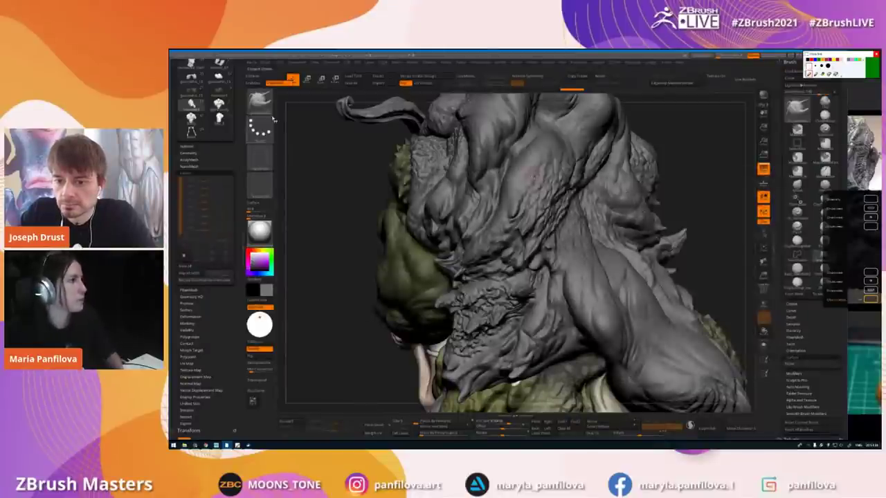
left_click(262, 131)
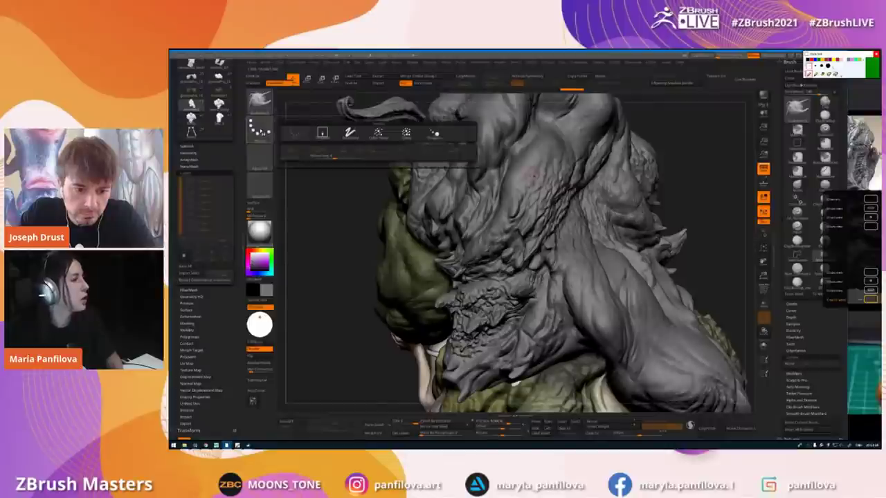
- Load a texture of scattered white spots from LightBox, convert it into a brush alpha and clear the texture
key("comma")
left_click(374, 98)
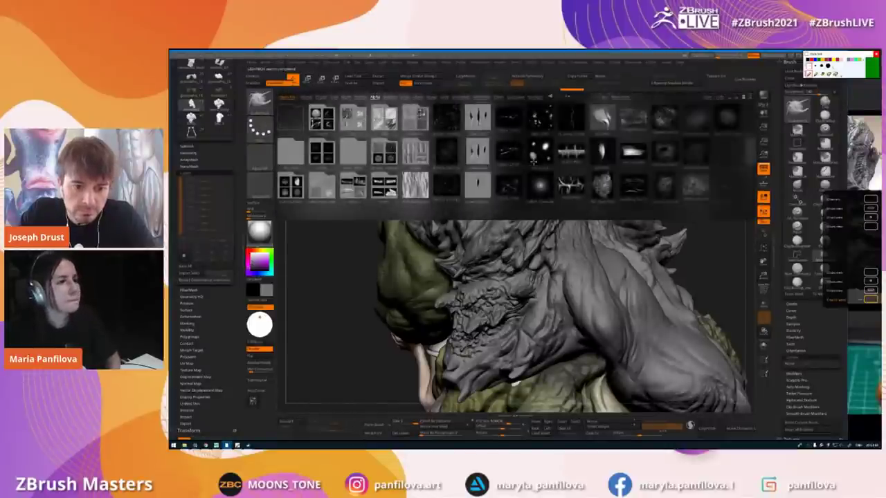
left_click(540, 150)
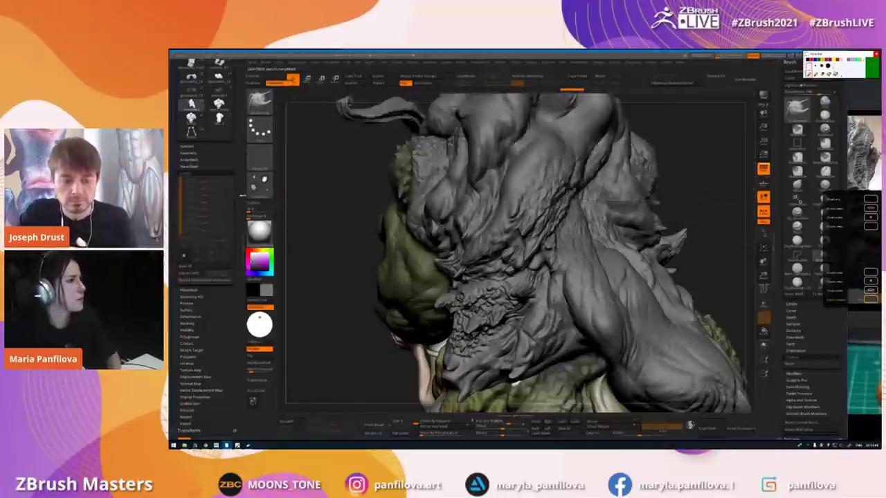
left_click(261, 183)
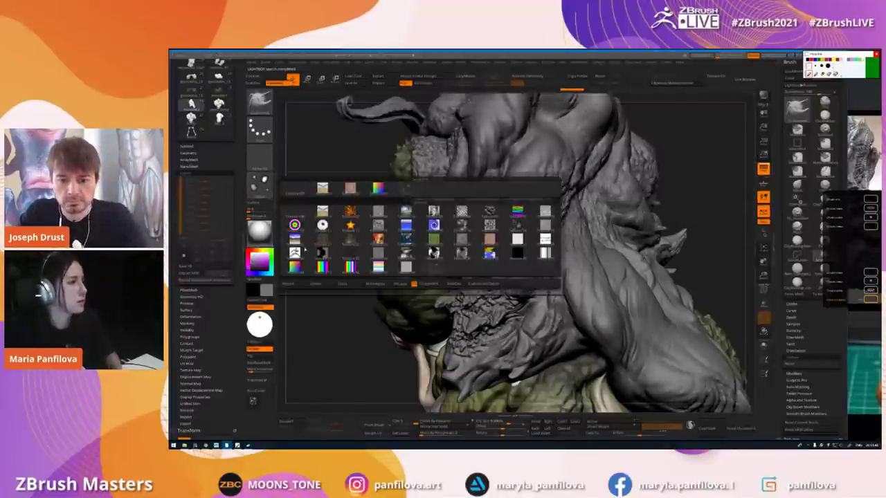
left_click(371, 285)
left_click(261, 184)
left_click(294, 187)
- Pull small irregular bumps out of the monster's upper back with the SnakeHook brush and the spotted alpha
right_click(483, 213)
mouse_move(483, 213)
right_mouse_down()
mouse_move(494, 208)
mouse_move(488, 229)
right_mouse_up()
left_click_drag(488, 230, 532, 163)
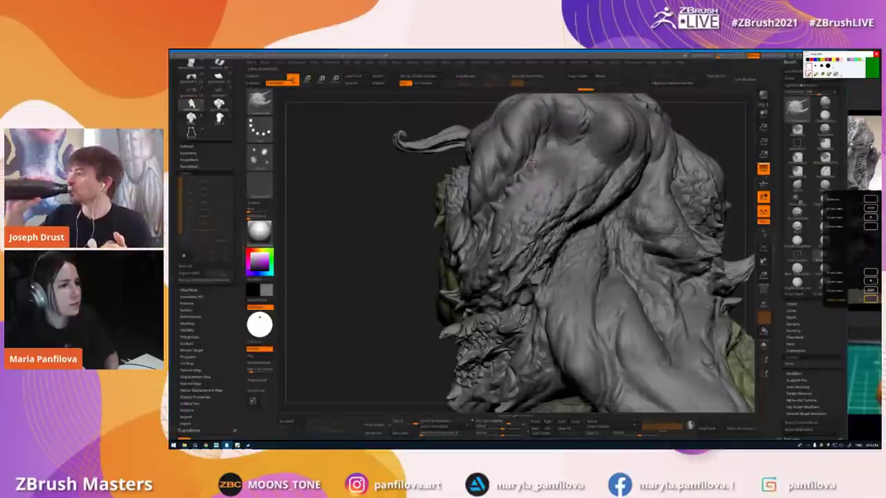
right_click_drag(533, 163, 539, 181)
mouse_move(532, 179)
right_mouse_down()
mouse_move(544, 168)
mouse_move(534, 174)
mouse_move(545, 174)
mouse_move(536, 188)
right_mouse_up()
left_click_drag(536, 188, 543, 174)
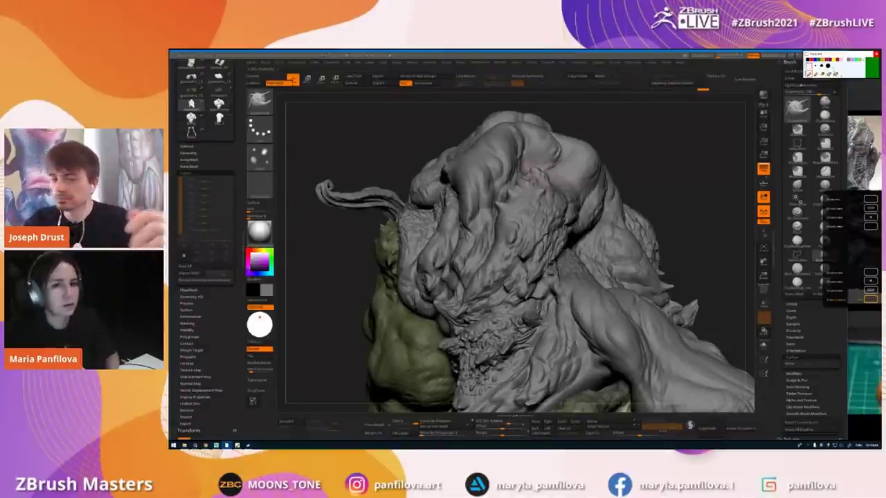
mouse_move(530, 205)
right_mouse_down()
mouse_move(539, 185)
mouse_move(516, 202)
right_mouse_up()
- Switch to the smooth body version and pull several spikes out of the upper back with the SnakeHook brush
left_click(217, 66)
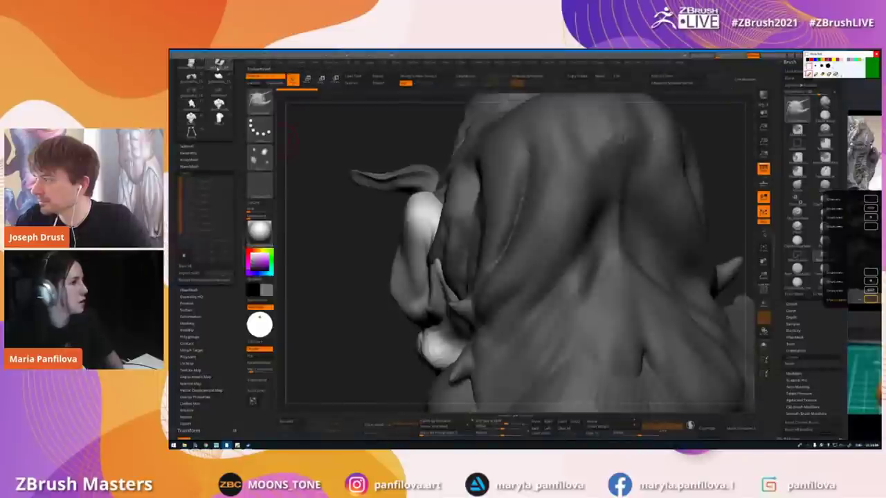
key("d")
right_click_drag(546, 168, 518, 184, "alt")
key("shift+s")
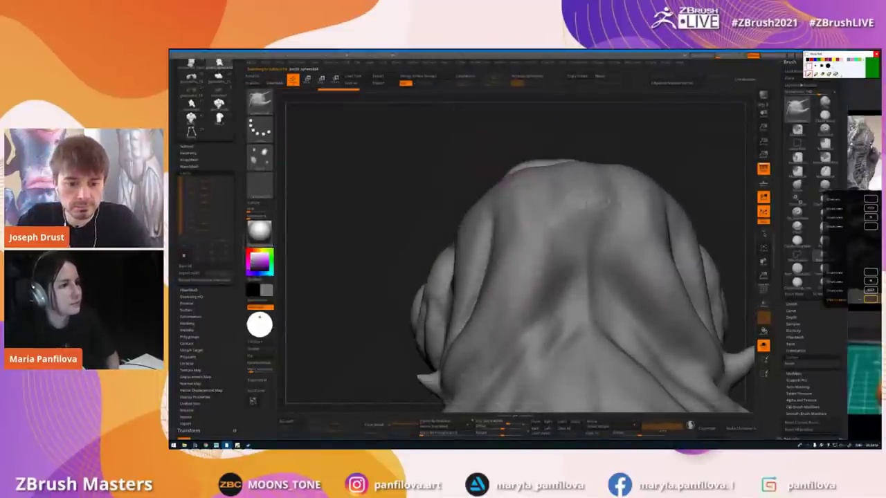
key("backslash")
left_click_drag(512, 184, 497, 168)
left_click_drag(497, 201, 484, 181)
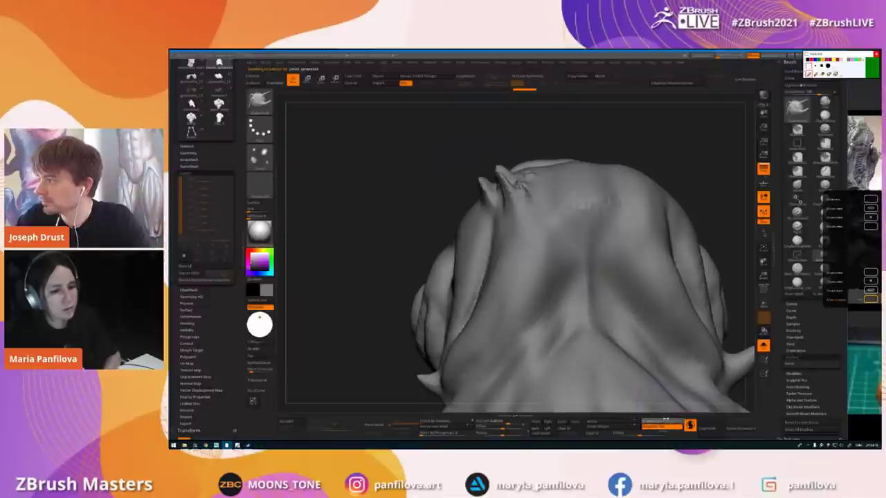
left_click_drag(536, 179, 524, 146)
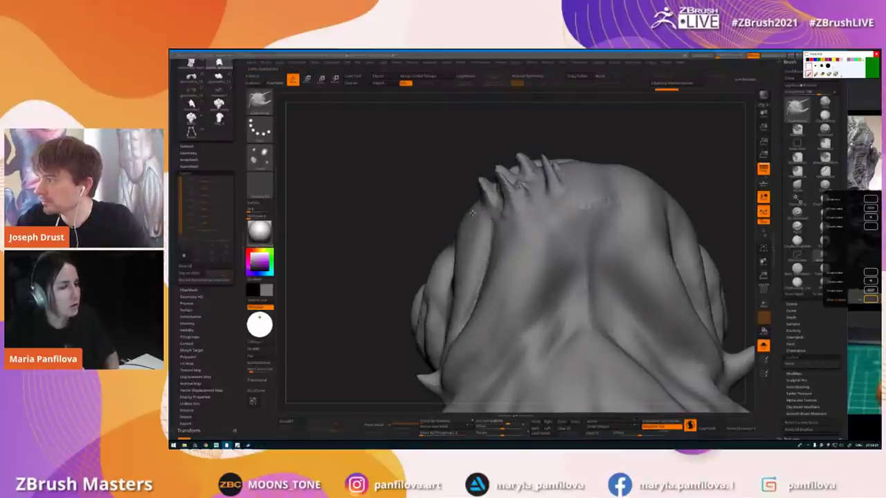
- Replace the brush's spotted alpha with a finer speckled alpha
right_click_drag(473, 213, 498, 229)
left_click(263, 159)
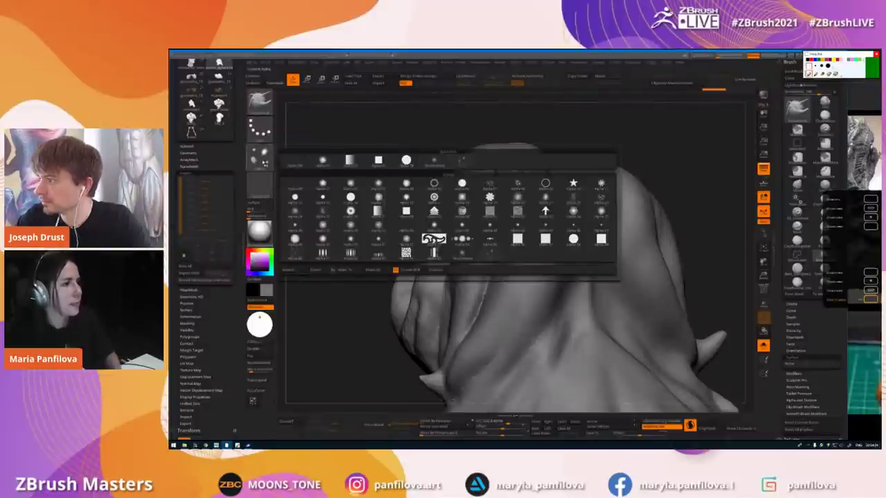
left_click(489, 186)
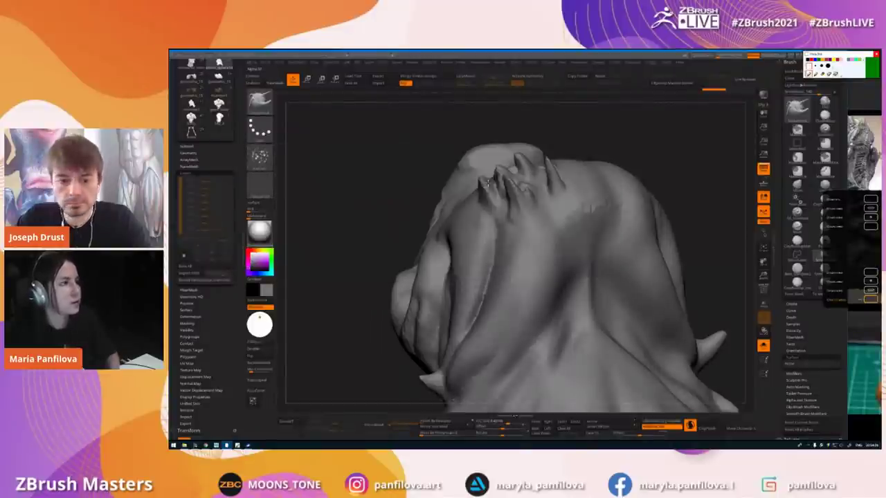
- Return to the detailed version of the sculpture and store a morph target for the monster's body
left_click(191, 104)
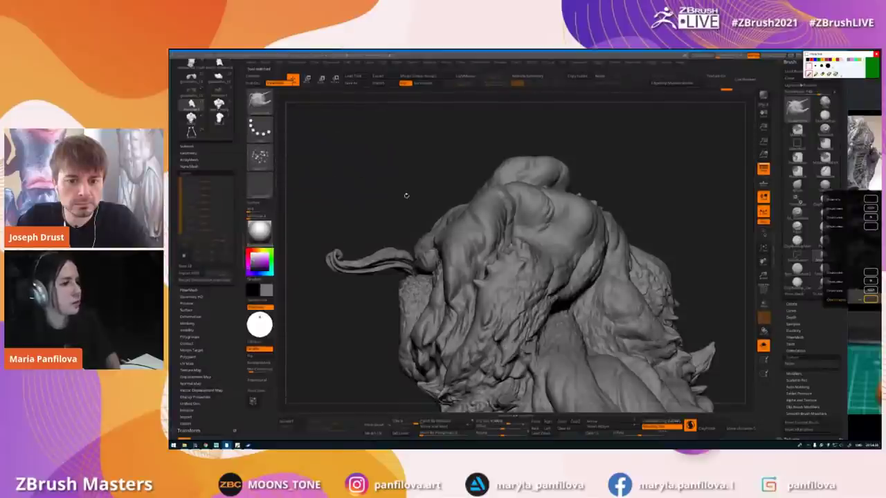
right_click_drag(485, 276, 519, 280)
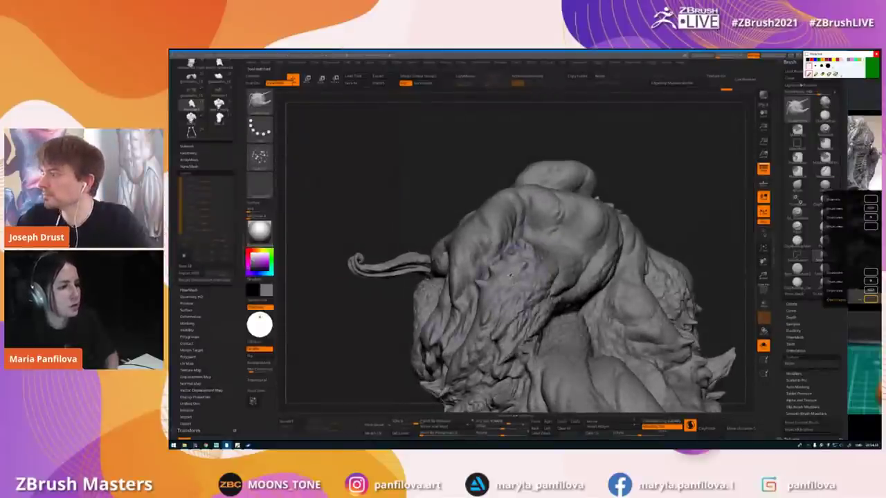
key("space")
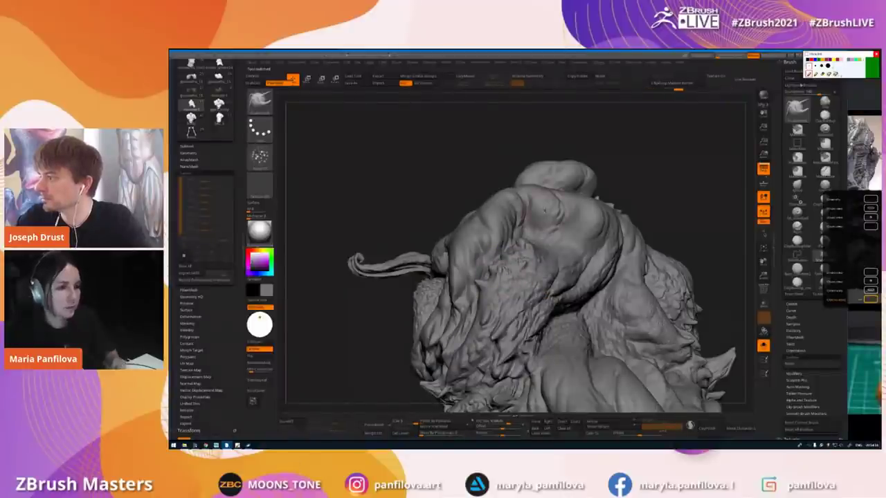
left_click(290, 422)
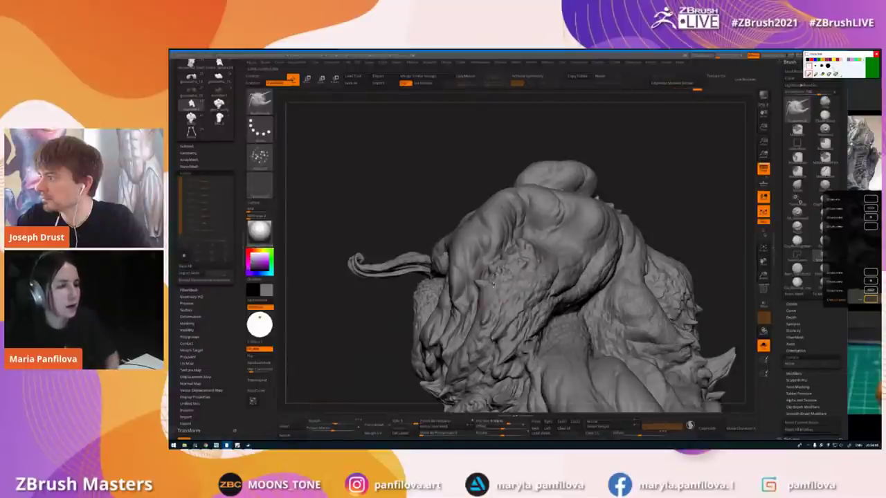
- Mark the flow of the monster's back folds with curved green annotation lines
mouse_move(551, 255)
right_mouse_down()
mouse_move(609, 257)
mouse_move(507, 277)
mouse_move(520, 295)
mouse_move(498, 305)
mouse_move(520, 268)
right_mouse_up()
right_click(498, 305)
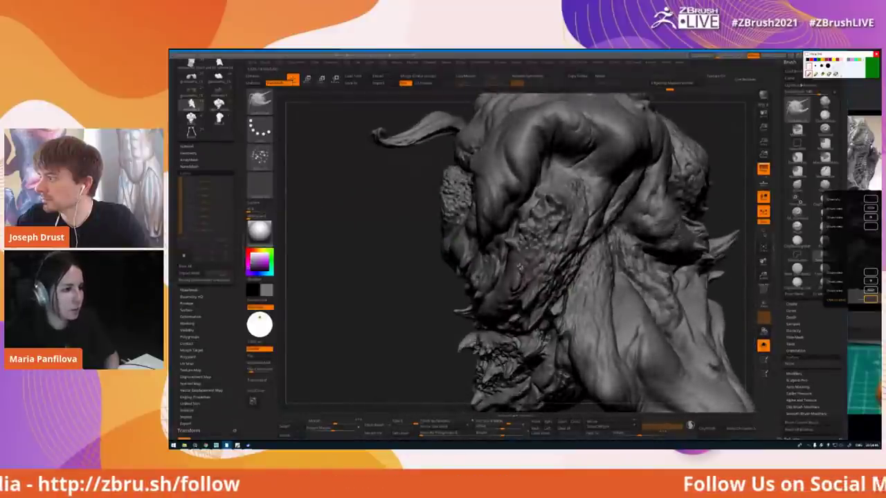
left_click_drag(520, 268, 494, 302)
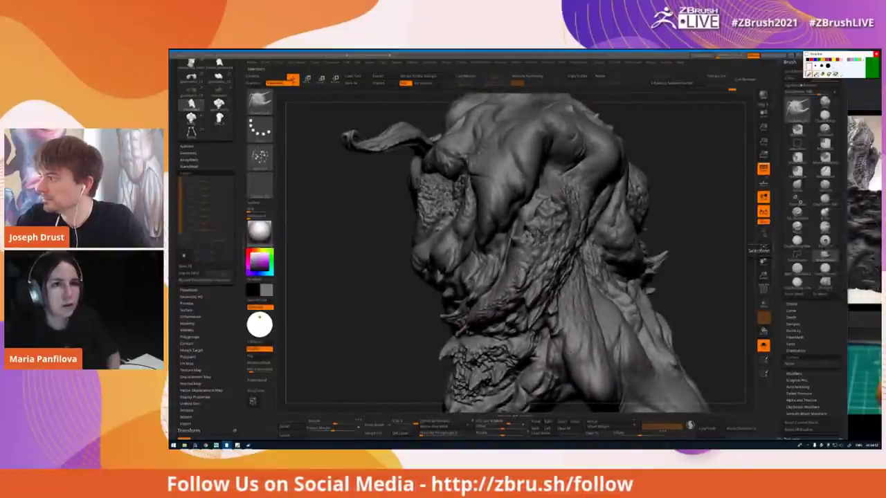
mouse_move(579, 201)
left_mouse_down()
mouse_move(556, 291)
mouse_move(521, 330)
mouse_move(454, 332)
mouse_move(431, 310)
mouse_move(463, 304)
left_mouse_up()
left_click_drag(526, 174, 457, 296)
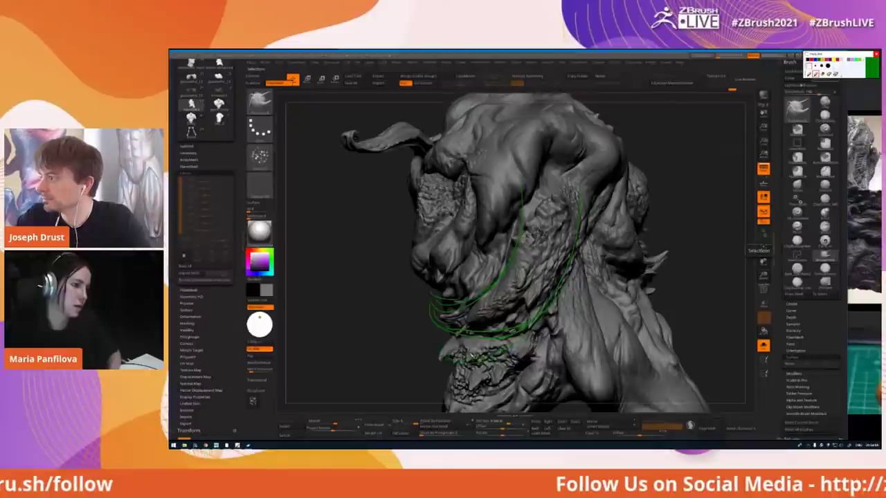
- Clear the green annotation lines from the monster's back folds and return to sculpting
left_click(835, 74)
left_click(809, 73)
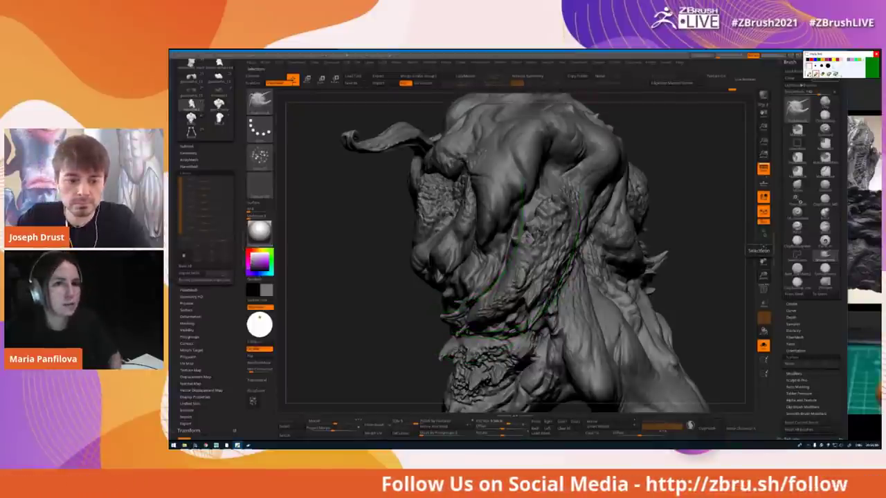
left_click(512, 269, "alt")
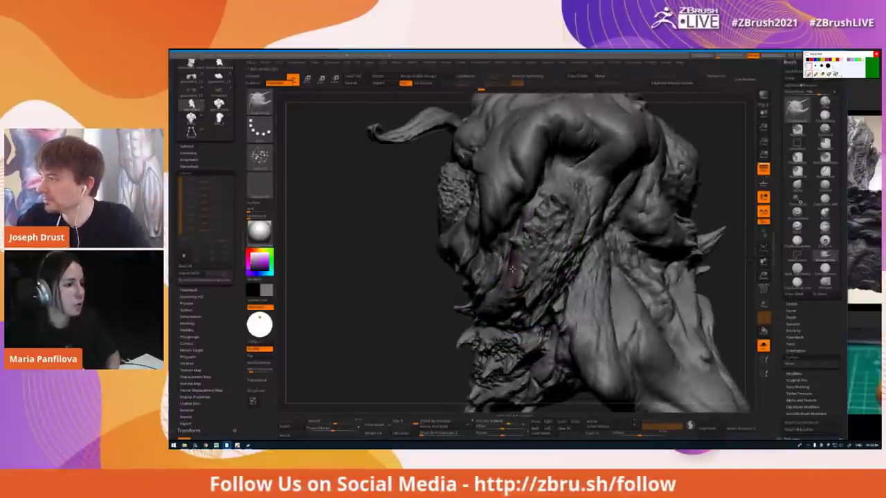
key("ctrl+shift+z")
mouse_move(491, 299)
right_mouse_down()
mouse_move(509, 276)
mouse_move(548, 268)
right_mouse_up()
right_click(496, 287)
right_click_drag(495, 286, 483, 283)
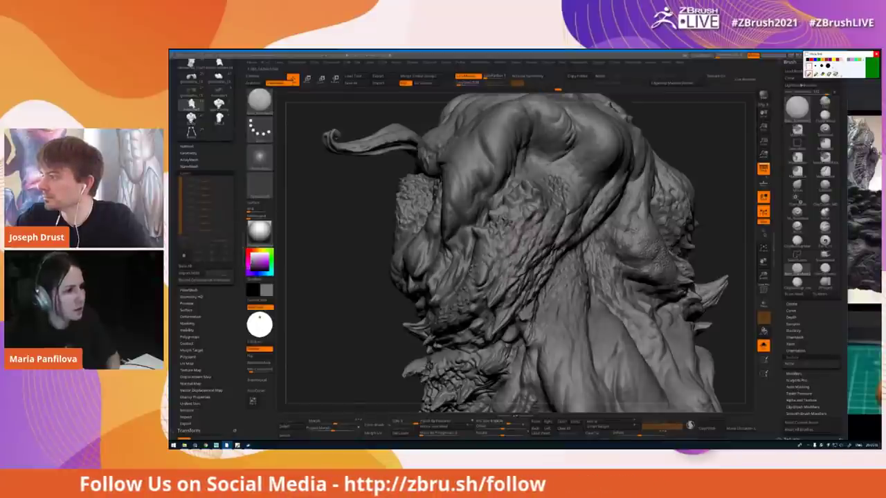
- Stroke along the monster's textured skin and the large smooth fold overhanging it
right_click_drag(489, 273, 528, 254)
left_click_drag(528, 253, 522, 243)
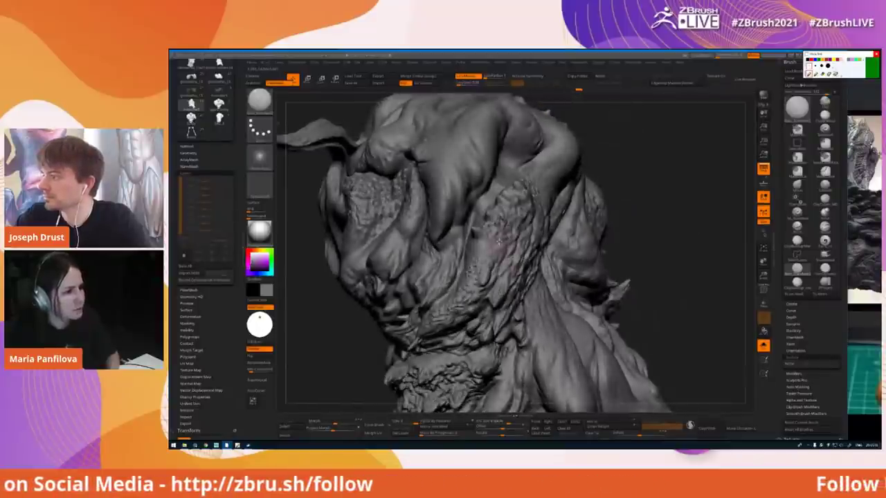
mouse_move(495, 253)
right_mouse_down()
mouse_move(474, 235)
mouse_move(478, 253)
mouse_move(450, 244)
mouse_move(481, 270)
mouse_move(448, 206)
right_mouse_up()
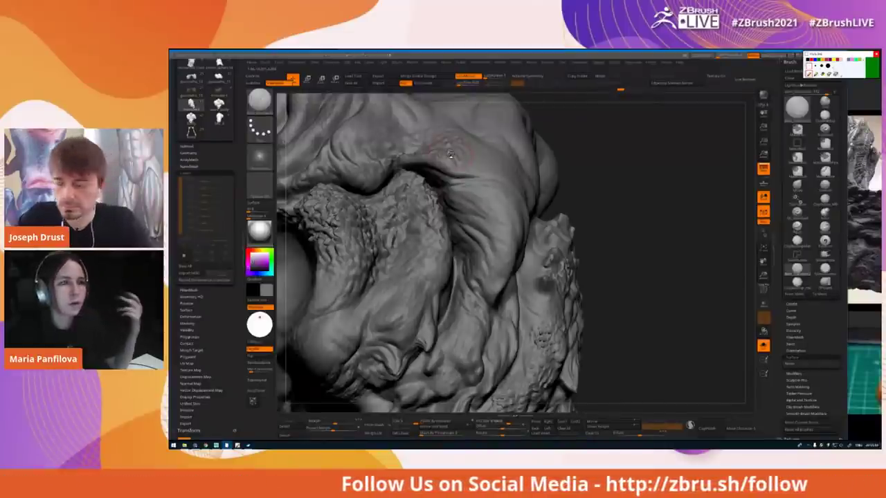
left_click_drag(451, 192, 427, 232)
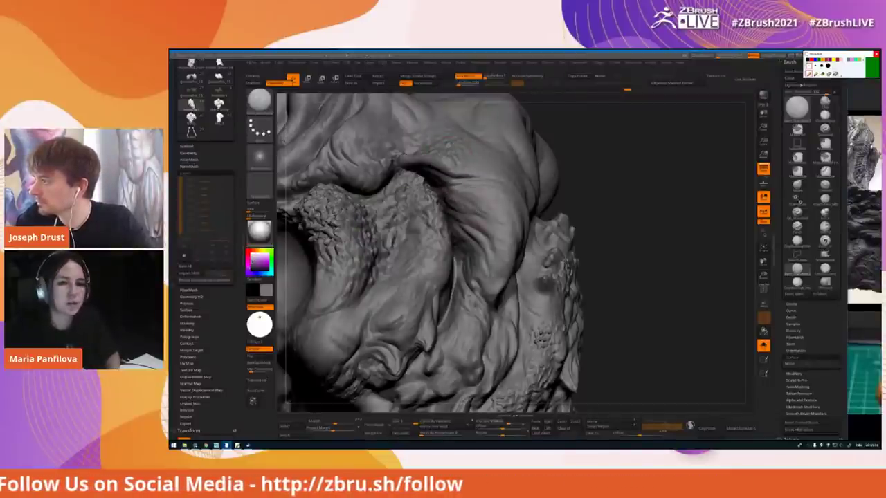
- Examine the dark creature-head sculpture's folds and scales up close on the reference board, and return to the ZBrush model
left_click(873, 279)
middle_click_drag(796, 269, 633, 257)
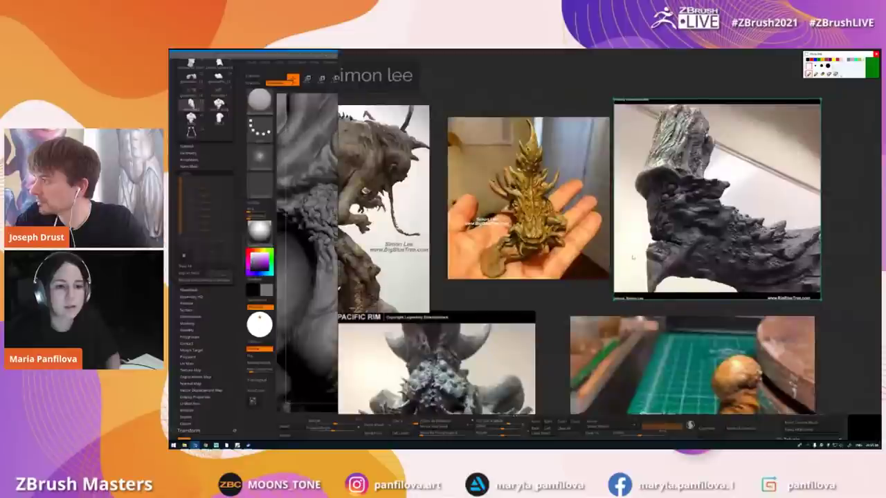
scroll(631, 255, "down", 1)
scroll(784, 266, "up", 1)
scroll(734, 260, "up", 1)
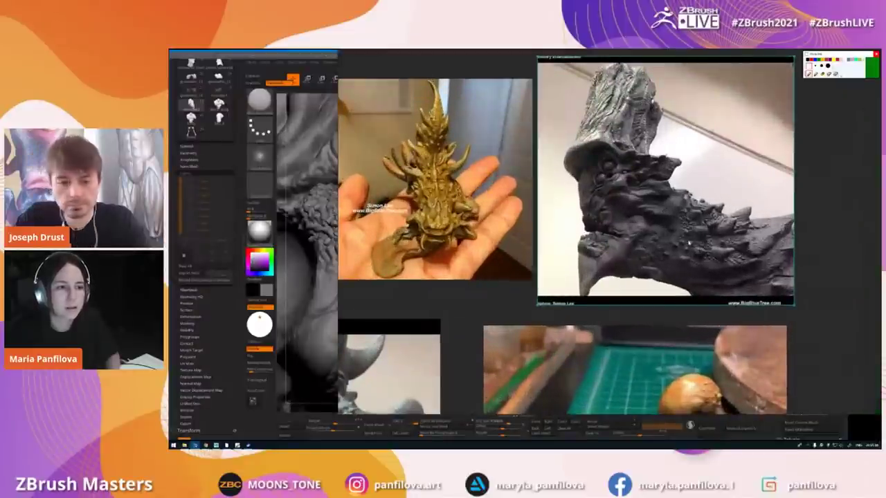
scroll(657, 235, "up", 2)
middle_click_drag(737, 236, 830, 286)
left_click(311, 197)
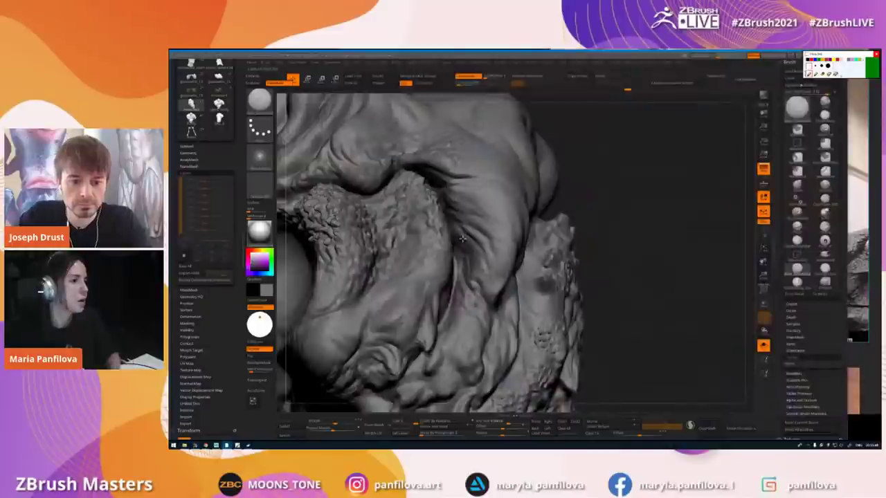
- Smooth the wrinkles on the large overhanging fold and select the Move brush for its shape
mouse_move(456, 235)
right_mouse_down("ctrl")
mouse_move(436, 197)
mouse_move(512, 180)
mouse_move(492, 186)
right_mouse_up("ctrl")
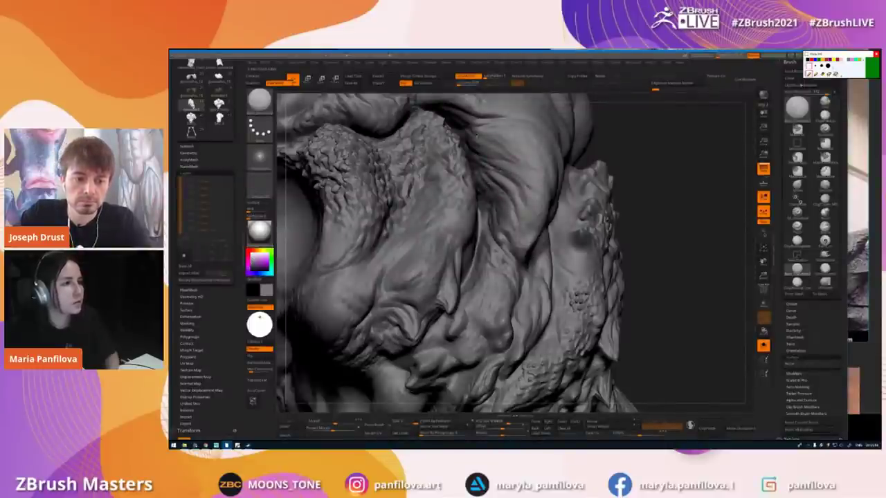
left_click_drag(450, 222, 507, 175, "shift")
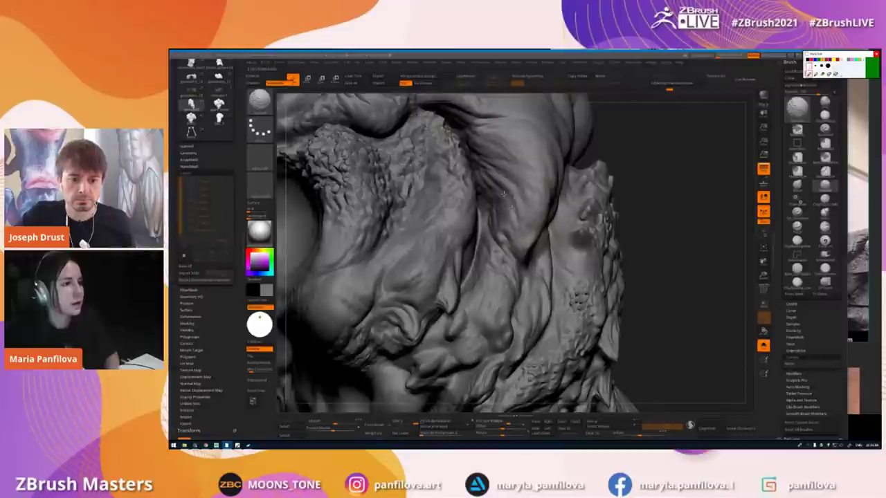
mouse_move(485, 159)
right_mouse_down()
mouse_move(477, 196)
mouse_move(491, 217)
right_mouse_up()
left_click_drag(492, 217, 494, 212, "shift")
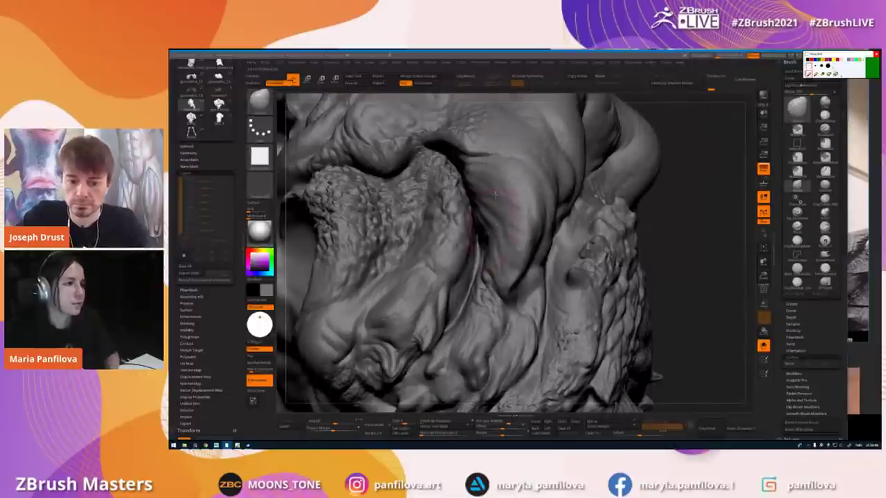
right_click_drag(496, 196, 510, 235)
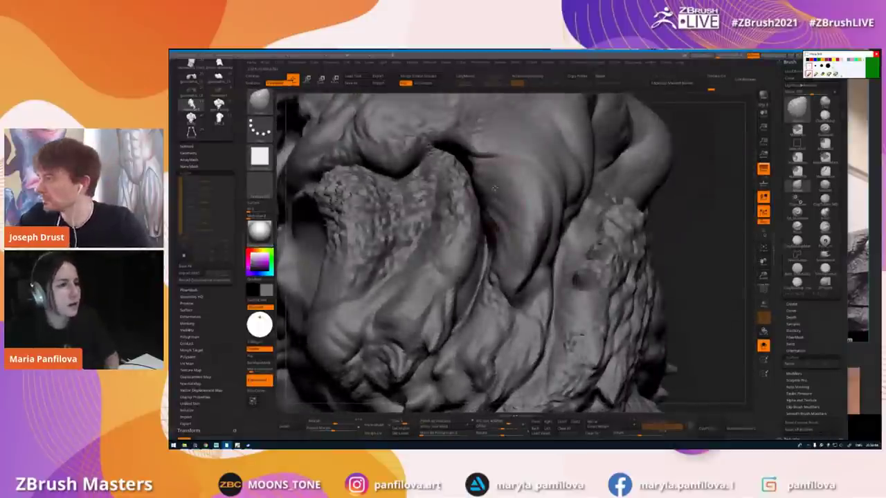
key("b")
key("m")
key("v")
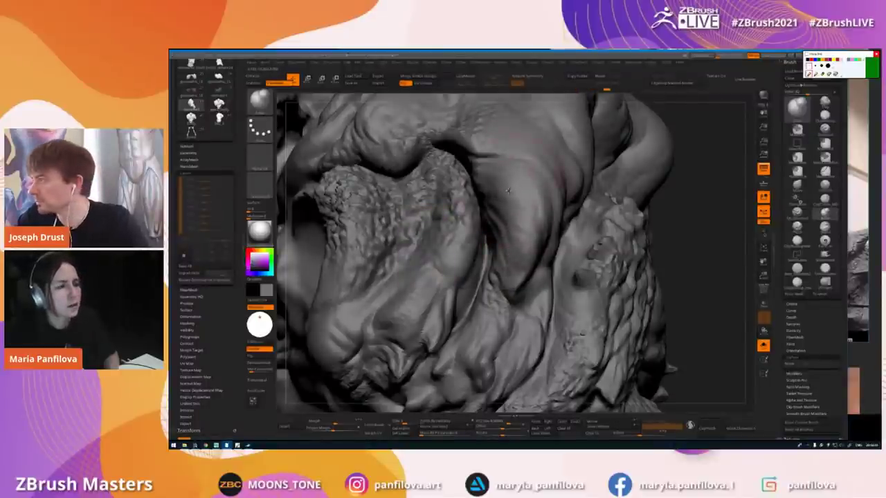
- Raise the monster's subdivision level and examine the body from the smooth shoulder forms down to the coiled lower limb
mouse_move(509, 190)
right_mouse_down()
mouse_move(499, 187)
mouse_move(488, 212)
mouse_move(467, 219)
right_mouse_up()
mouse_move(519, 203)
right_mouse_down()
mouse_move(506, 204)
mouse_move(511, 225)
mouse_move(744, 195)
right_mouse_up()
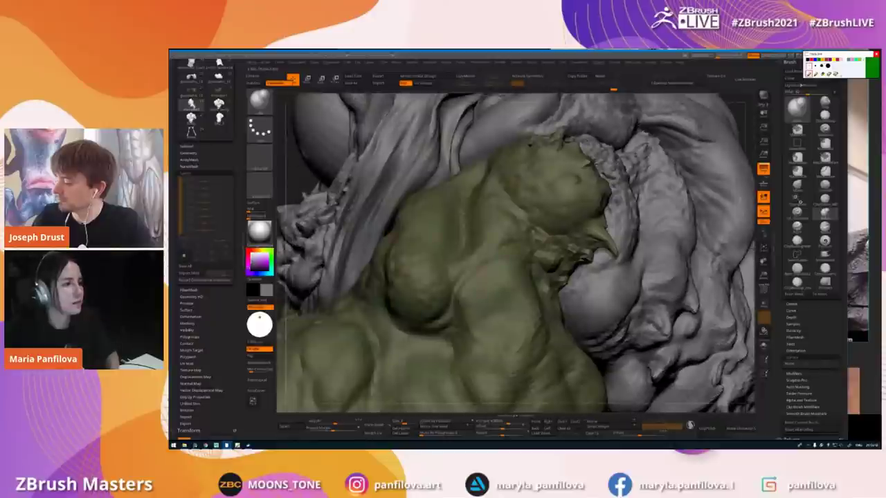
mouse_move(692, 207)
right_mouse_down()
mouse_move(609, 229)
mouse_move(570, 263)
mouse_move(522, 219)
mouse_move(531, 252)
right_mouse_up()
right_click(521, 219)
key("d")
mouse_move(477, 208)
right_mouse_down("ctrl")
mouse_move(421, 237)
mouse_move(498, 211)
mouse_move(457, 222)
right_mouse_up("ctrl")
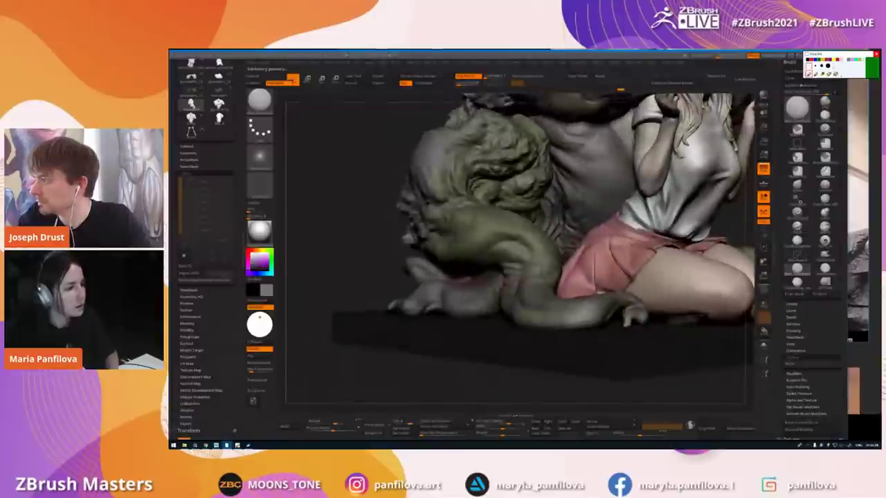
mouse_move(531, 279)
right_mouse_down()
mouse_move(464, 272)
mouse_move(454, 292)
right_mouse_up()
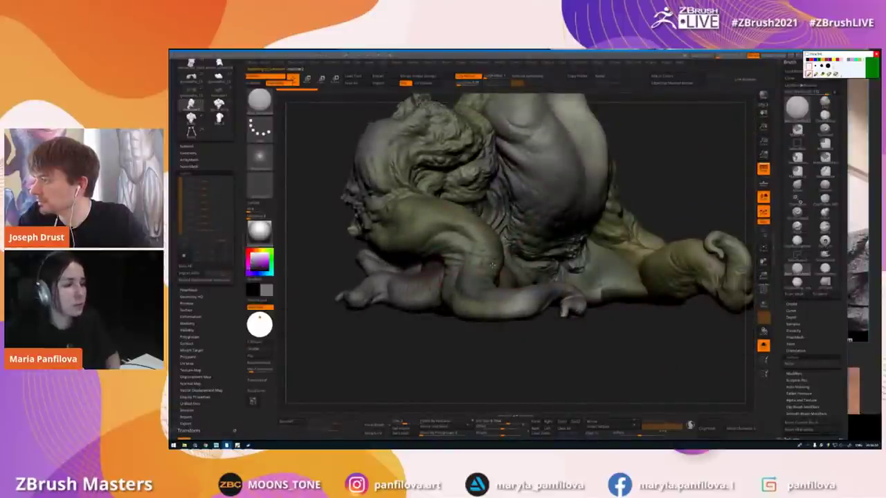
right_click_drag(492, 301, 496, 320)
right_click_drag(461, 278, 440, 273)
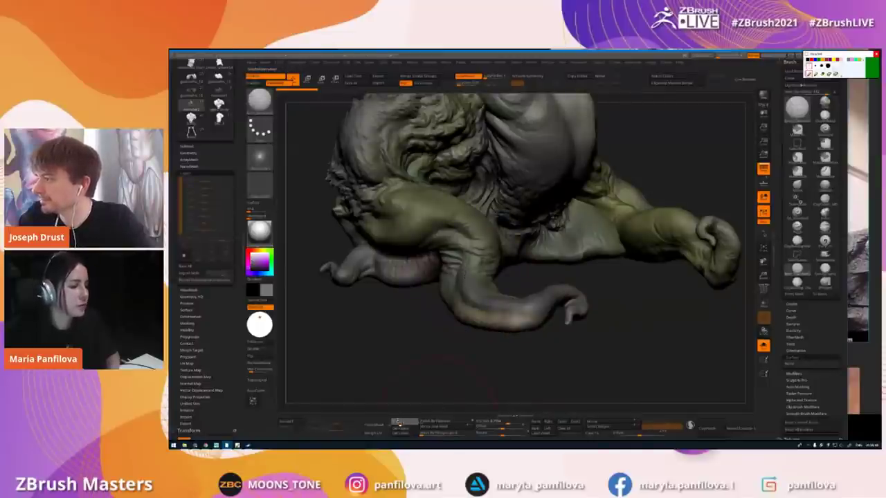
- Isolate the band of geometry at the coiled limb's bend, turn on Zadd, and show the whole body again
left_click(261, 102, "ctrl+shift")
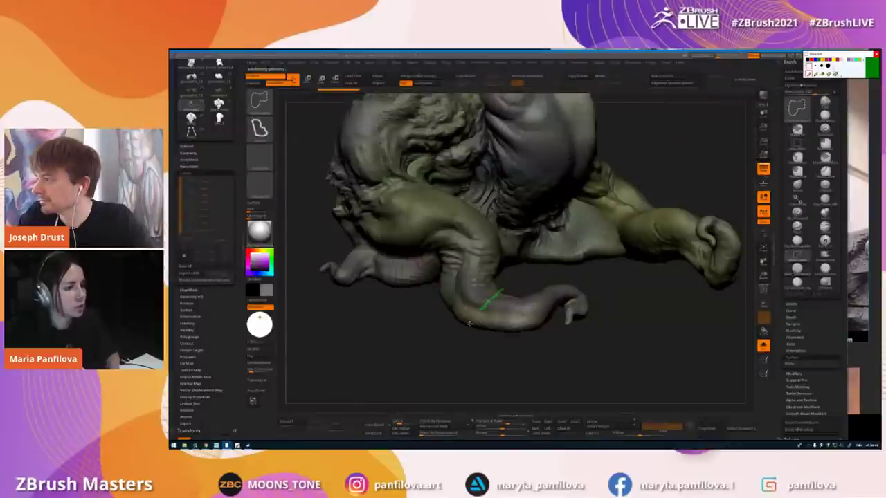
left_click(489, 305, "ctrl+shift")
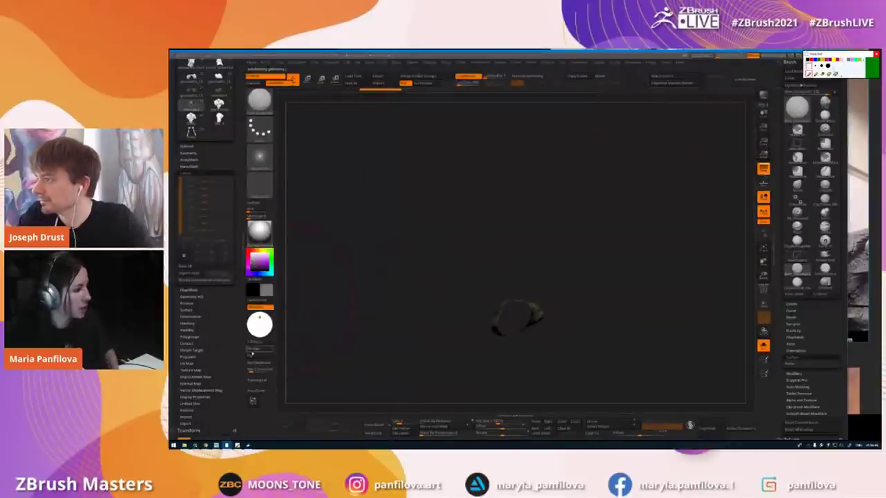
left_click(252, 351)
mouse_move(454, 296)
right_mouse_down("ctrl")
mouse_move(472, 310)
mouse_move(465, 308)
mouse_move(478, 302)
right_mouse_up("ctrl")
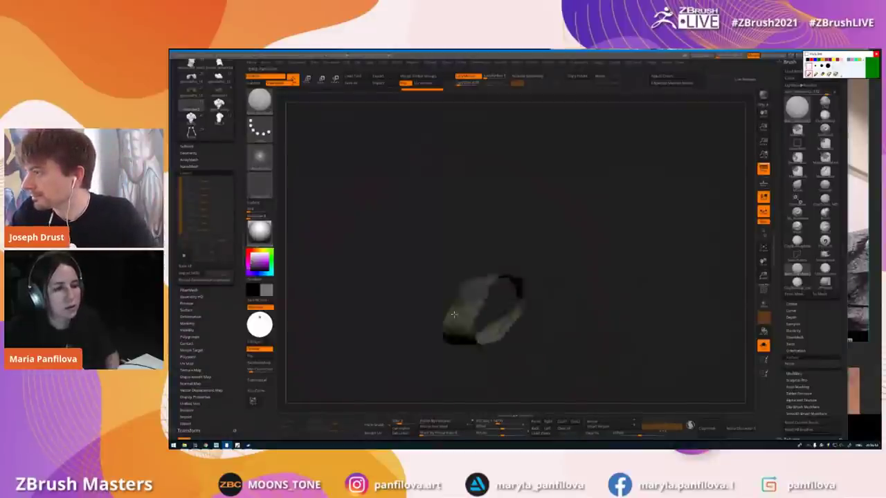
left_click(382, 270, "ctrl+shift")
right_click_drag(445, 315, 472, 271)
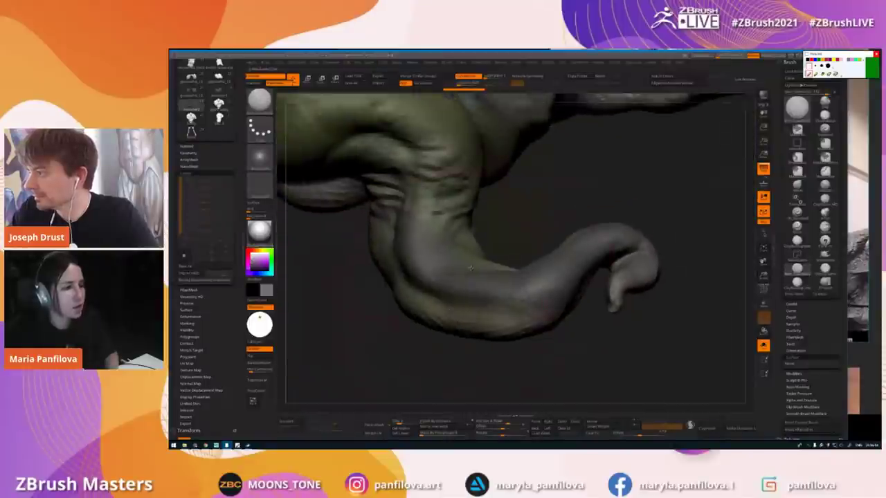
- Adjust the brush and work on the creases where the monster's coiled limb bends beside the woman's skirt
right_click_drag(473, 311, 551, 331)
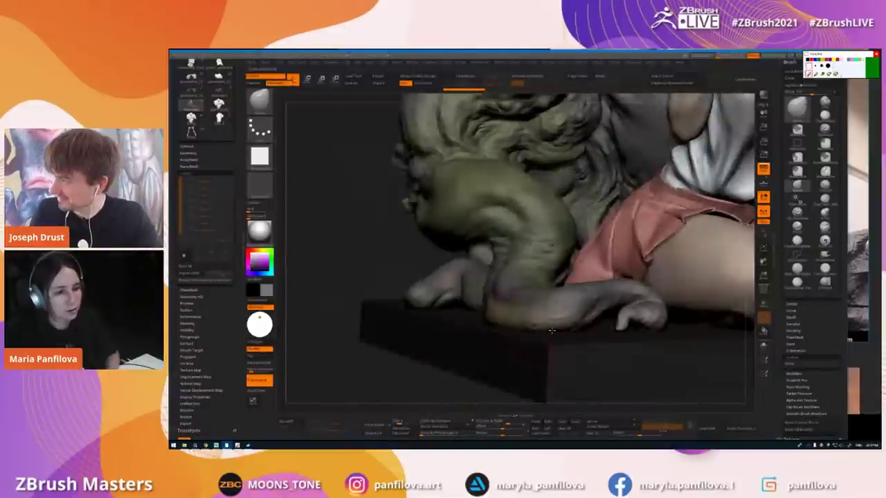
key("space")
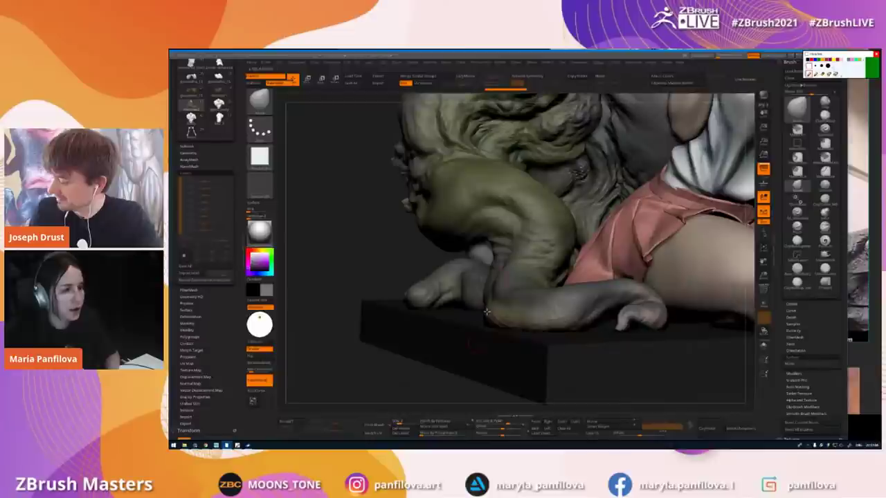
mouse_move(490, 311)
right_mouse_down()
mouse_move(537, 270)
mouse_move(507, 309)
right_mouse_up()
key("space")
right_click_drag(531, 279, 500, 297)
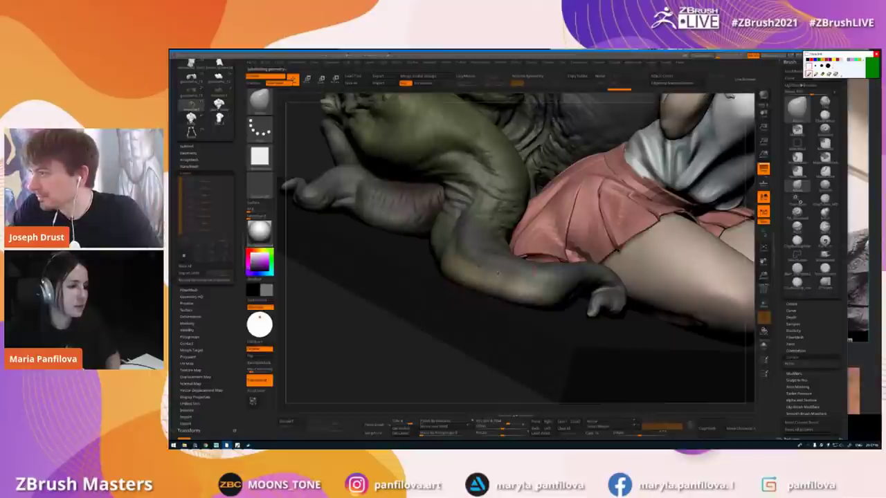
right_click_drag(464, 285, 484, 226)
left_click_drag(485, 225, 489, 198)
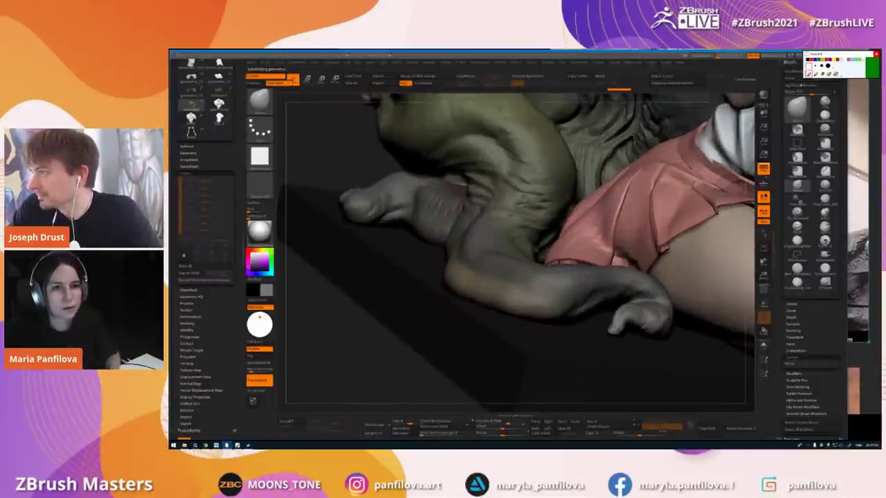
- Switch to the reference board and zoom in on the photo of the pale curved tentacle
key("alt+Tab")
scroll(684, 196, "down", 6)
middle_click_drag(684, 196, 764, 190)
scroll(489, 274, "up", 2)
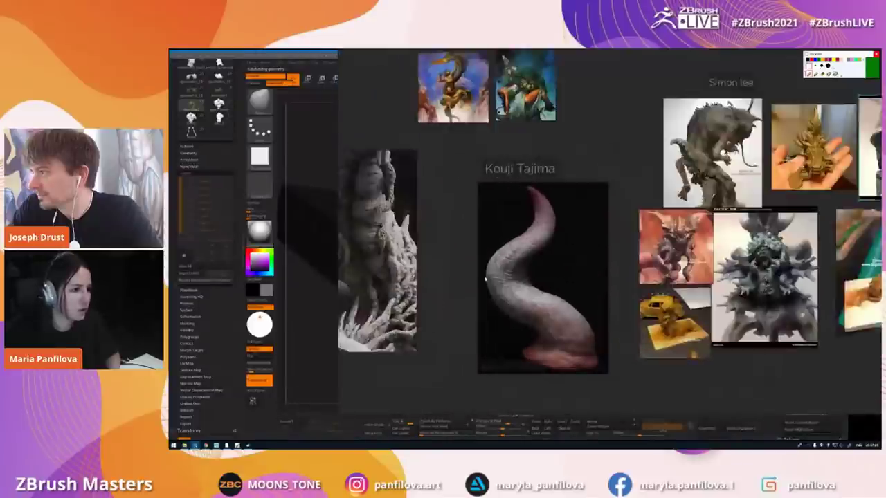
scroll(488, 276, "up", 1)
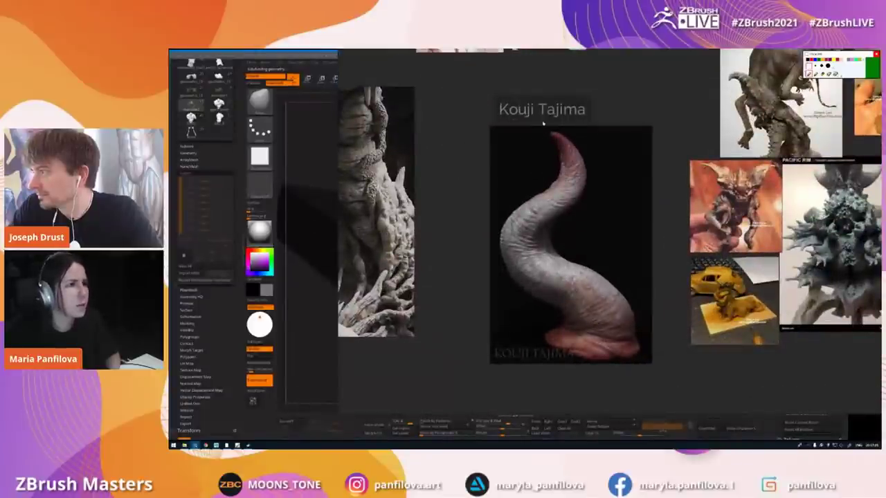
scroll(589, 138, "up", 3)
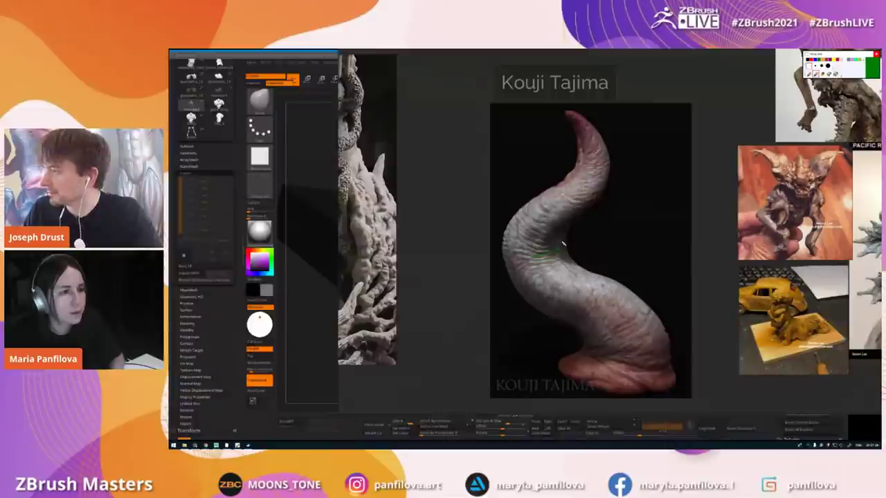
- Annotate the tentacle photo with green arrows at the inner bend, compression creases and stretch lines along the outer curve
left_click_drag(589, 214, 571, 238)
left_click_drag(614, 278, 579, 262)
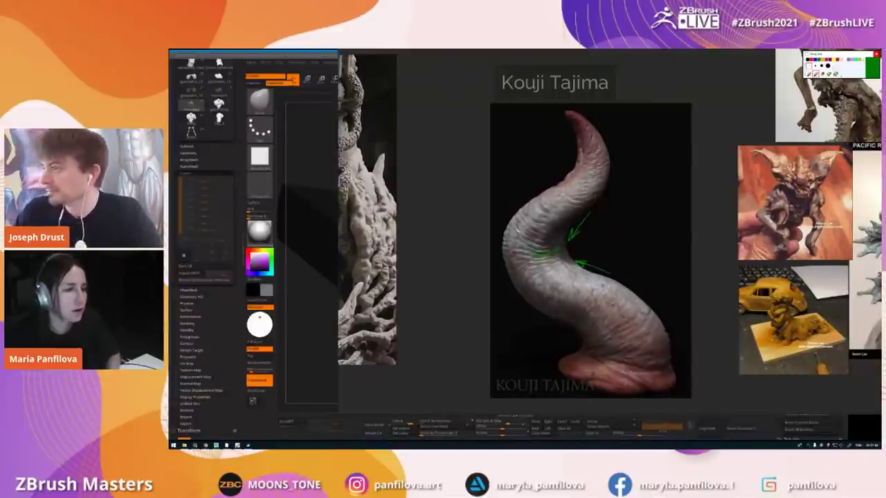
left_click_drag(533, 240, 558, 243)
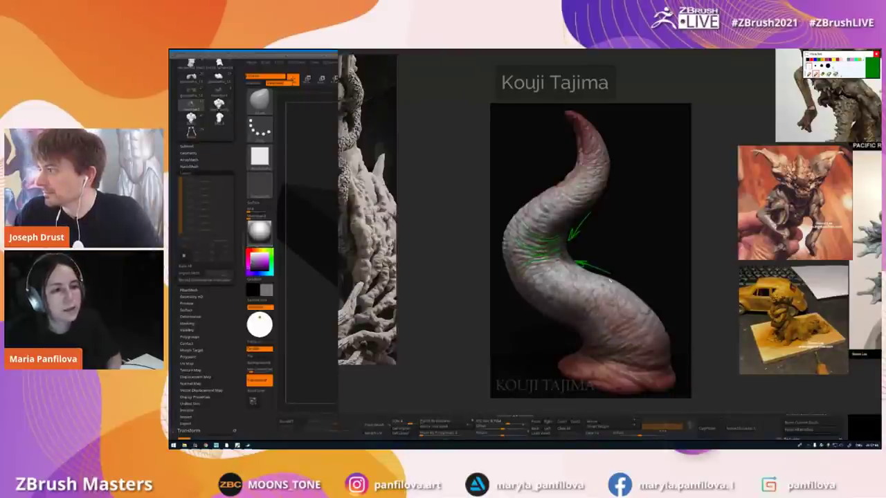
left_click_drag(616, 282, 640, 298)
mouse_move(578, 280)
left_mouse_down()
mouse_move(650, 317)
mouse_move(619, 309)
left_mouse_up()
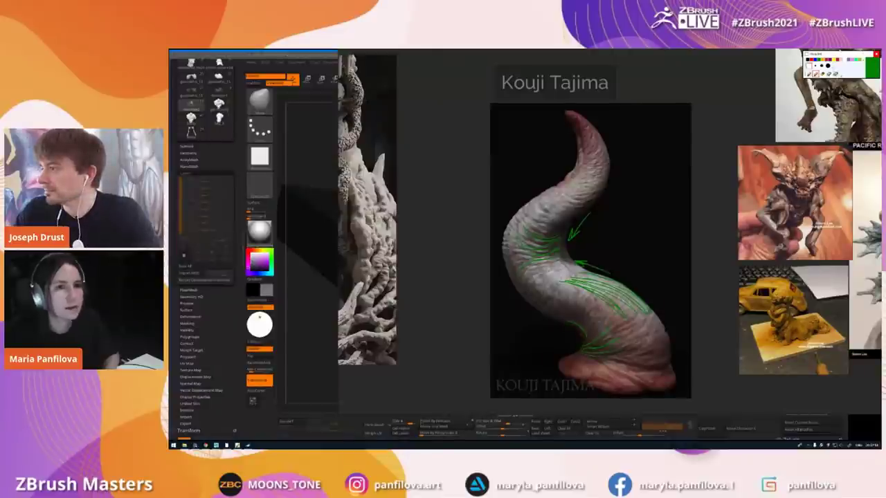
- Clear the green annotations from the tentacle photo and return to the ZBrush sculpture
left_click(836, 74)
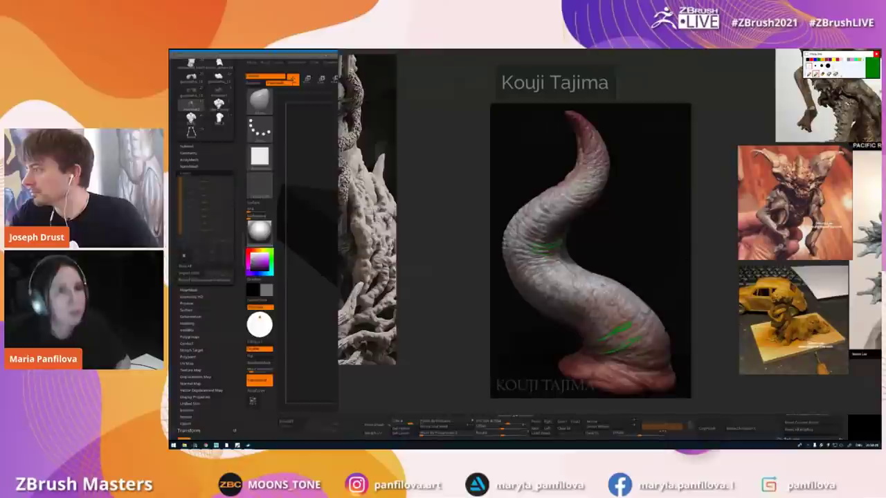
left_click(836, 73)
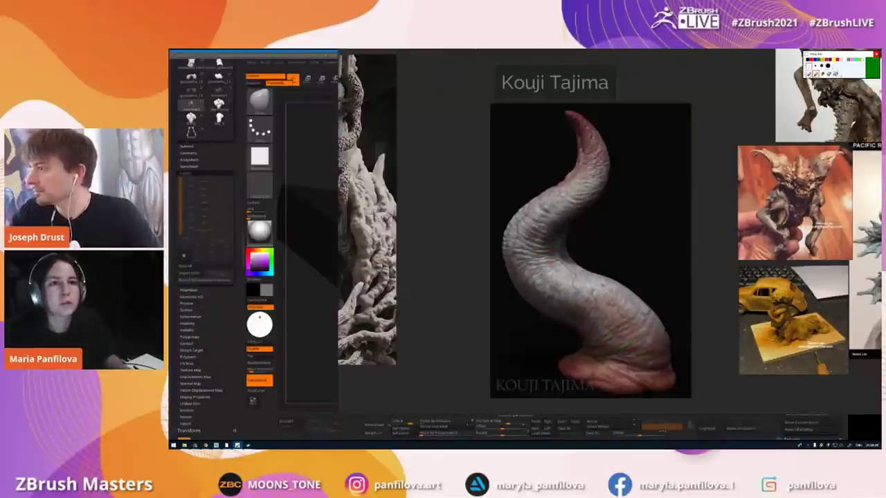
left_click(307, 128)
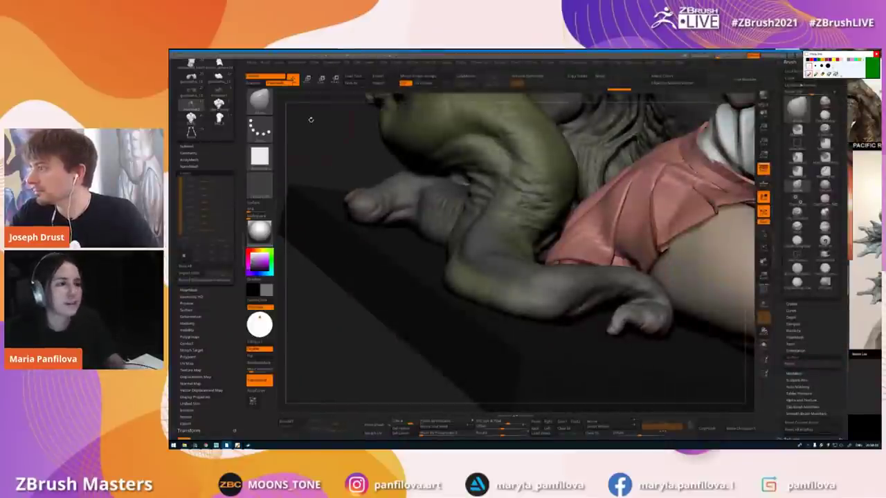
- Examine the creased bend of the monster's coiled limb, briefly isolating the monster from the woman and base
right_click_drag(496, 233, 492, 226, "ctrl")
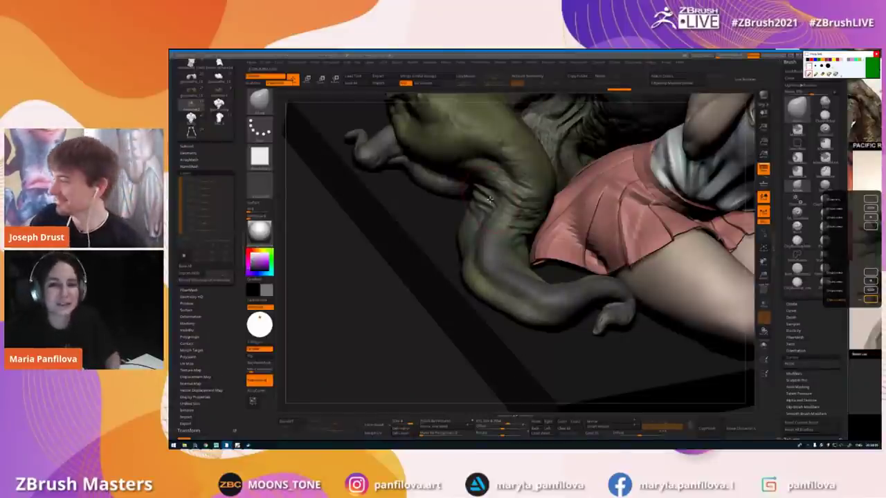
key("shift+s")
right_click_drag(497, 216, 491, 223)
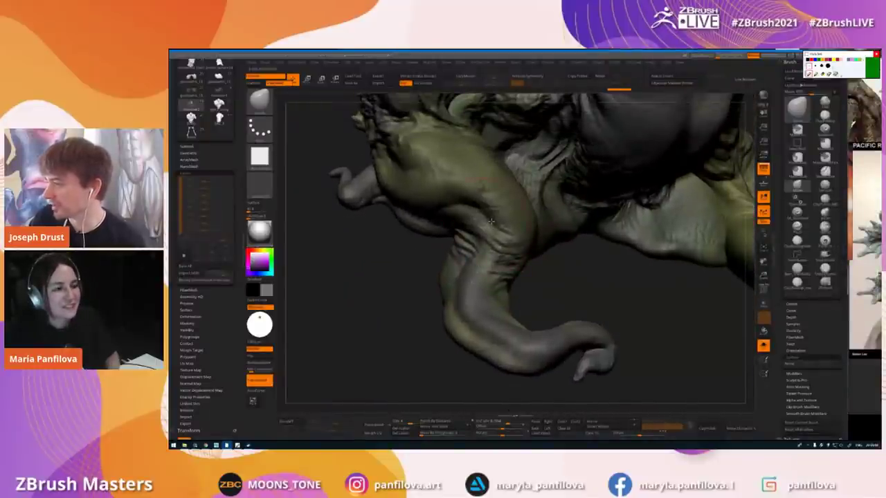
key("ctrl+shift+s")
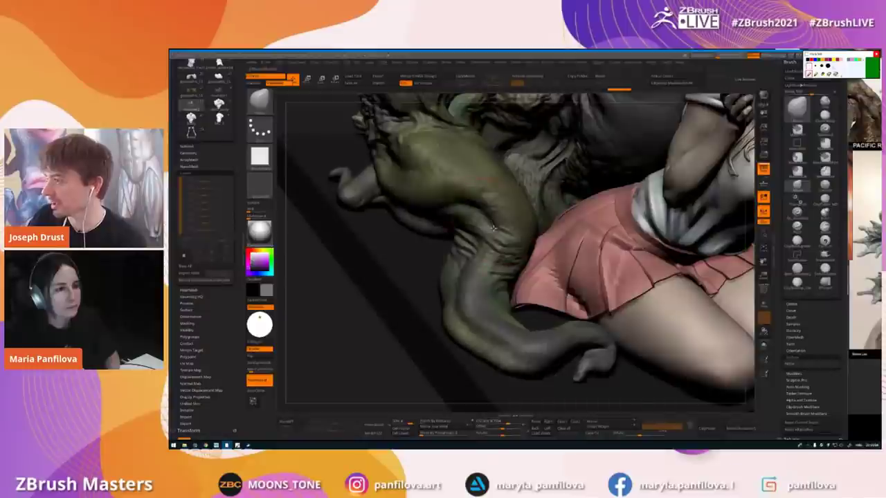
right_click_drag(493, 227, 429, 215)
- Select the woman's pink skirt and isolate it to inspect its pleats and folds
left_click(556, 241, "alt")
key("ctrl+shift+s")
right_click_drag(557, 244, 505, 234)
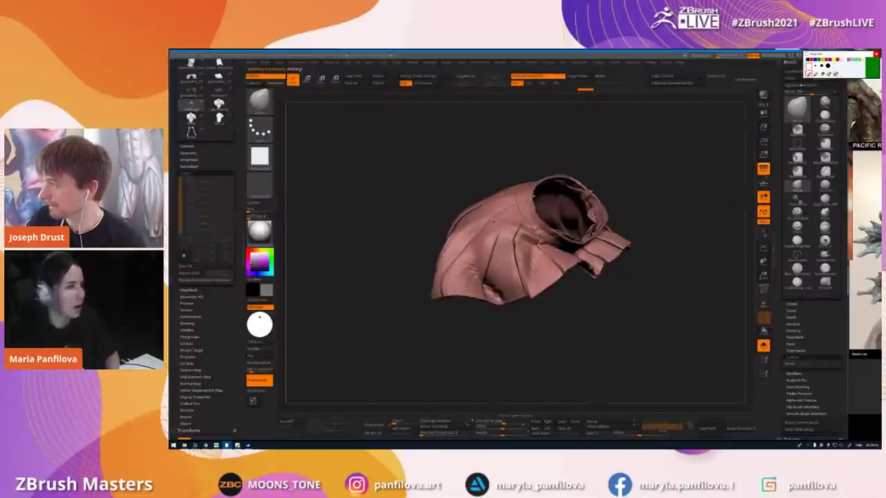
- Load the grey version of the sculpture and show all its parts around the kneeling woman and coiled limb
left_click(218, 78)
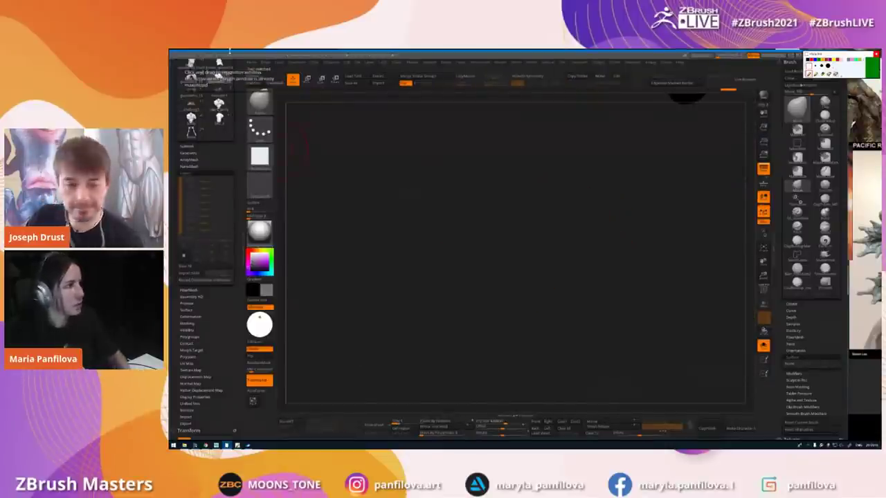
key("f")
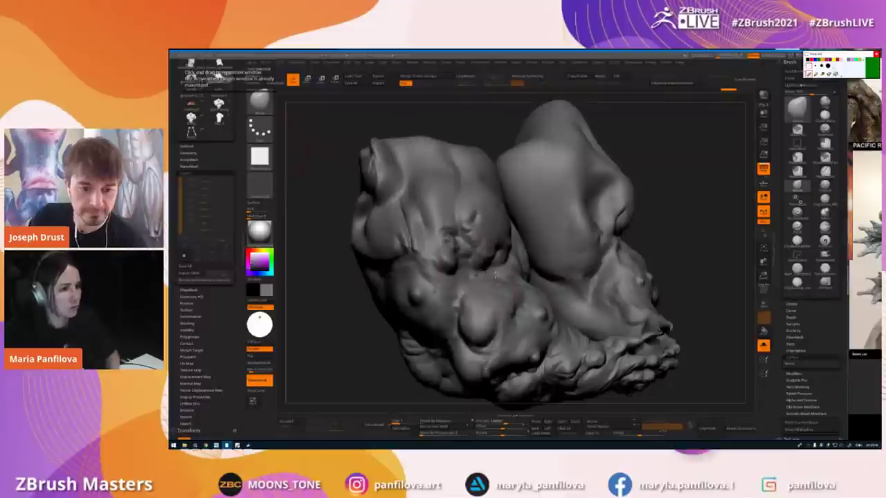
key("ctrl+shift+s")
mouse_move(481, 285)
right_mouse_down()
mouse_move(478, 319)
mouse_move(517, 262)
right_mouse_up()
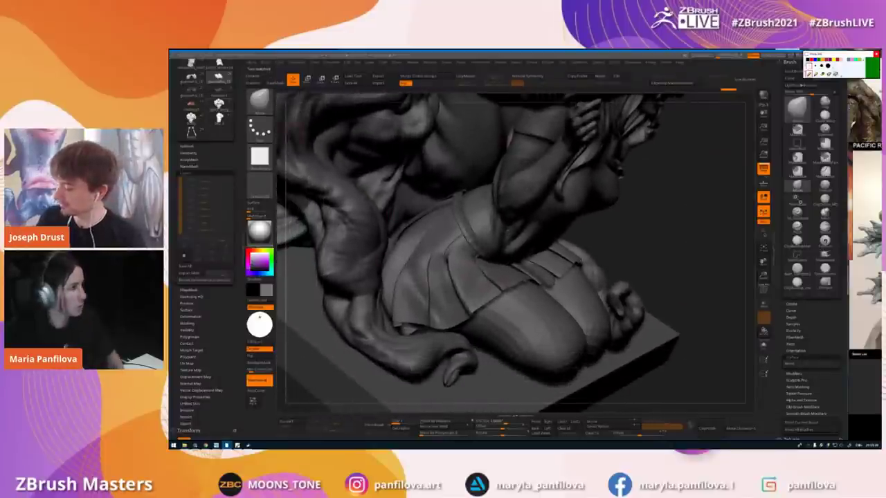
- Load the version with the smoother, less detailed monster limbs, turn on PolyFrame and select the woman's skirt
left_click(192, 79)
key("shift+f")
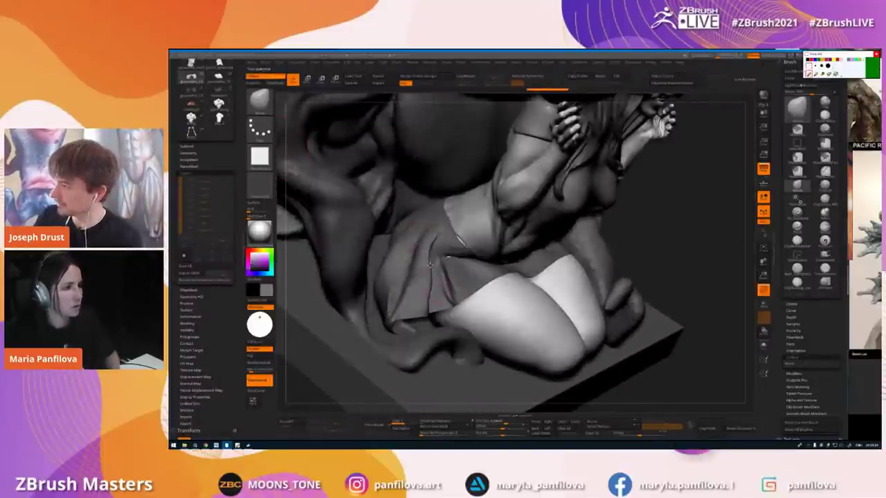
left_click(430, 264, "alt")
right_click_drag(430, 265, 485, 289)
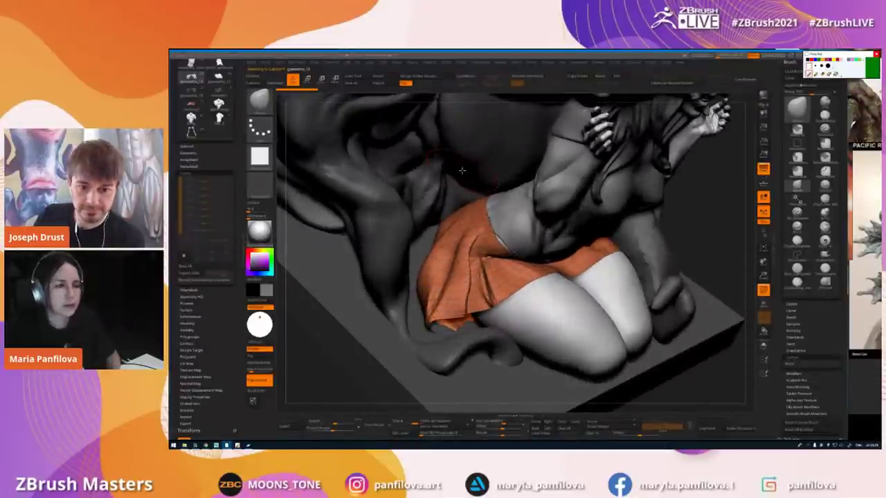
- Switch to the reference board and examine the Folds photo of the seated woman in a black pleated skirt
key("alt+Tab")
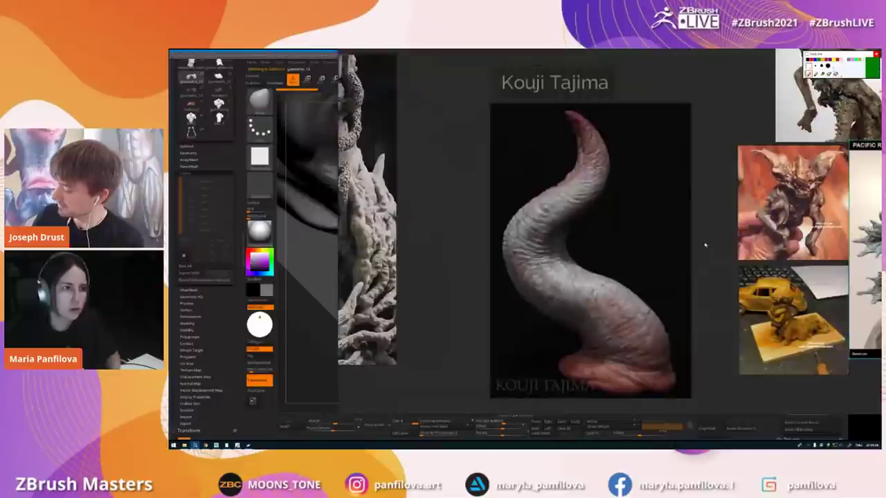
scroll(692, 235, "down", 5)
middle_click_drag(681, 126, 592, 218)
scroll(593, 217, "down", 4)
middle_click_drag(695, 193, 534, 182)
scroll(536, 182, "down", 3)
middle_click_drag(554, 99, 564, 278)
scroll(564, 279, "down", 1)
scroll(563, 278, "up", 5)
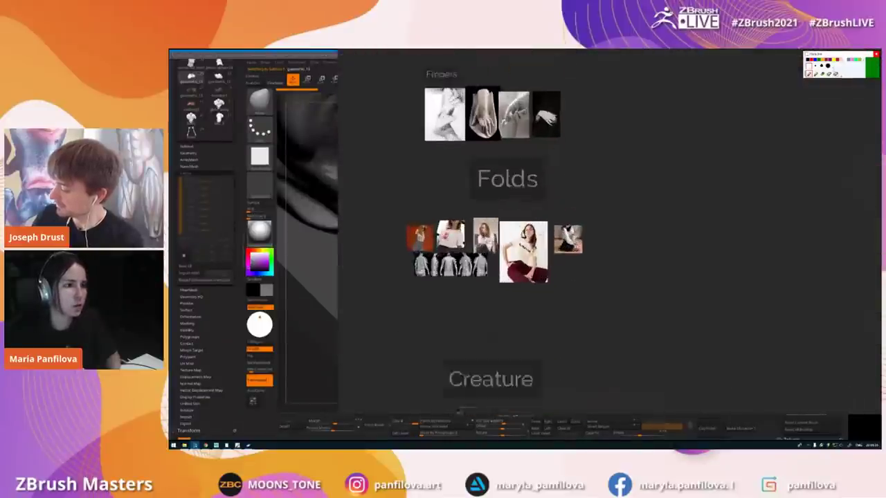
left_click_drag(558, 246, 578, 249)
scroll(581, 272, "up", 5)
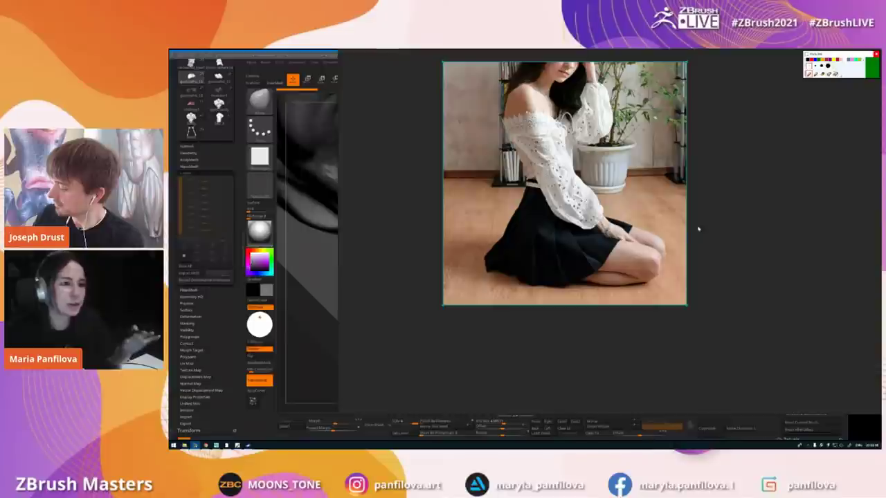
left_click_drag(539, 215, 542, 233)
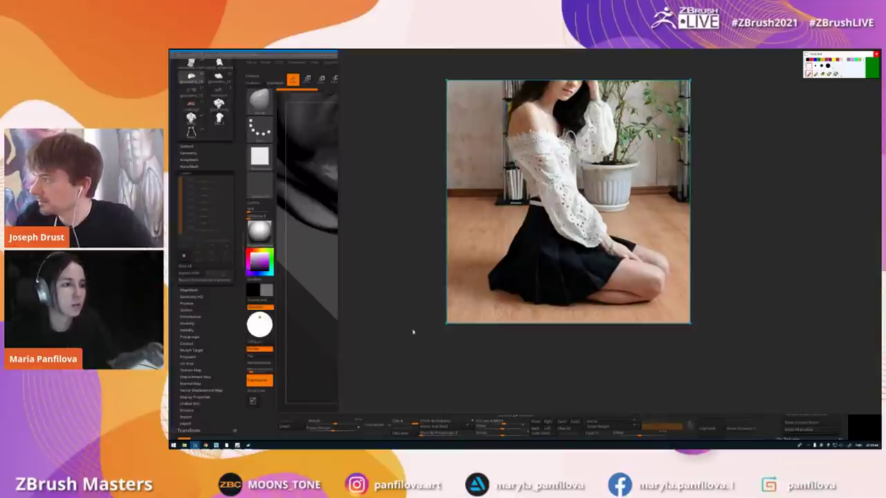
- Return to ZBrush and load the painted version of the statue with the pink skirt, showing the whole figure without polyframe
left_click(300, 366)
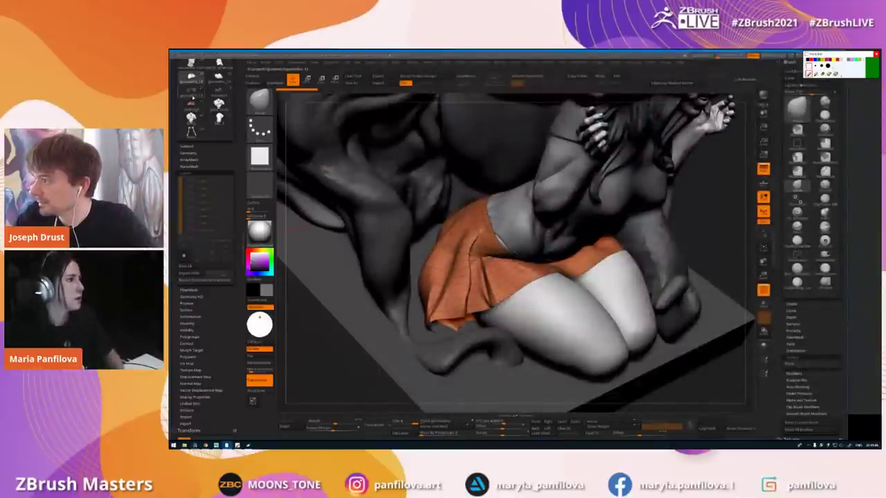
left_click(218, 103)
left_click(191, 118)
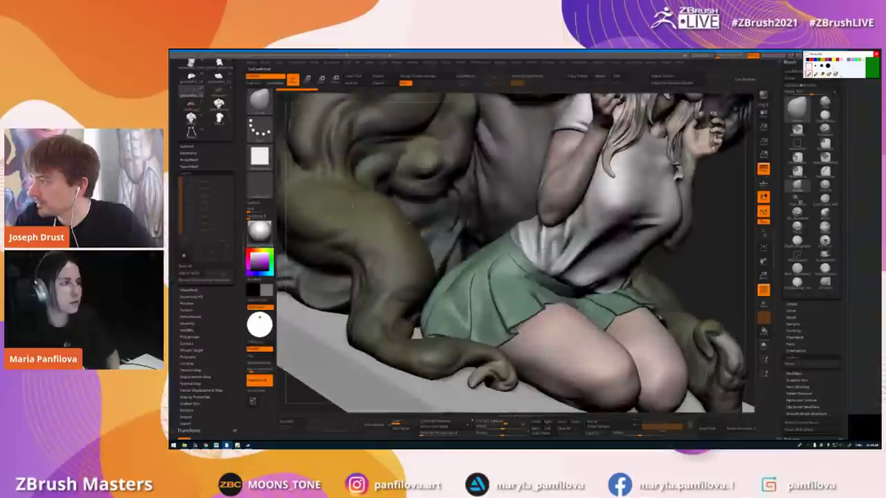
left_click(190, 106)
key("shift+f")
right_click_drag(496, 246, 450, 217, "ctrl")
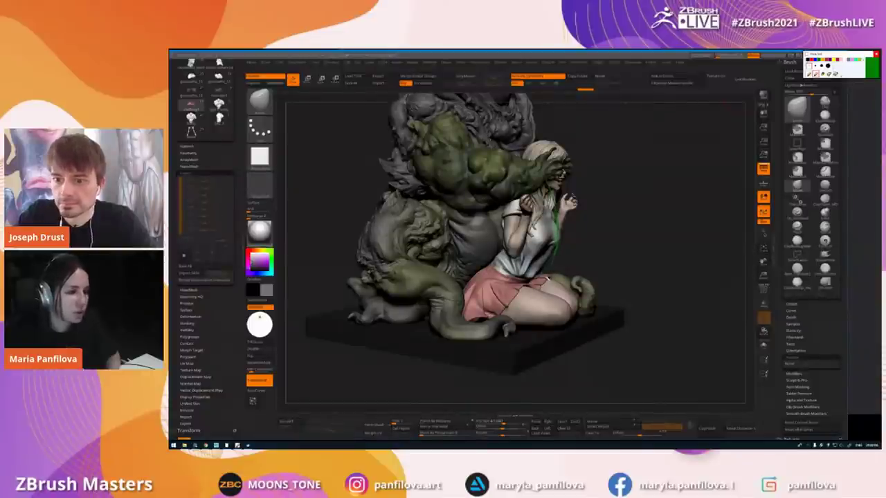
- Draw green guide lines over the girl's torso and skirt to mark the composition flow, and clear them
mouse_move(516, 302)
left_mouse_down()
mouse_move(471, 318)
mouse_move(417, 310)
mouse_move(474, 315)
left_mouse_up()
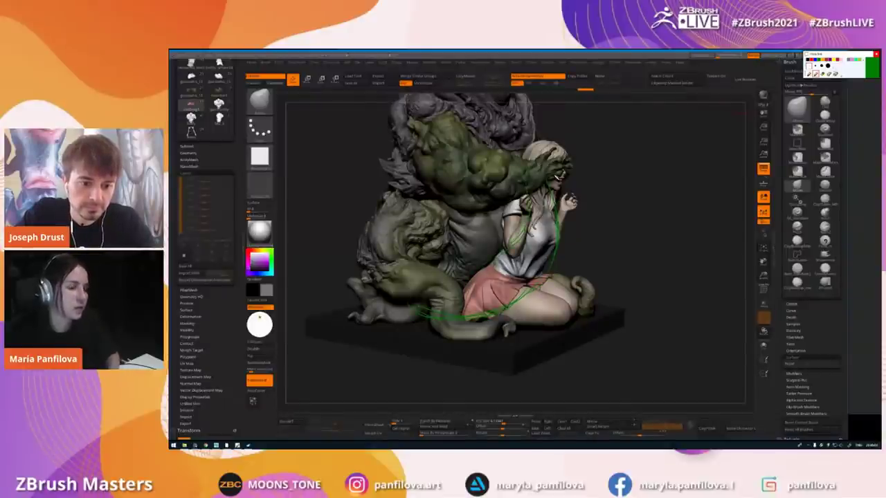
left_click(834, 74)
left_click(809, 74)
- Load the grey blockout version of the statue, isolate the girl's skirt and choose a brush for carving folds
left_click(191, 79)
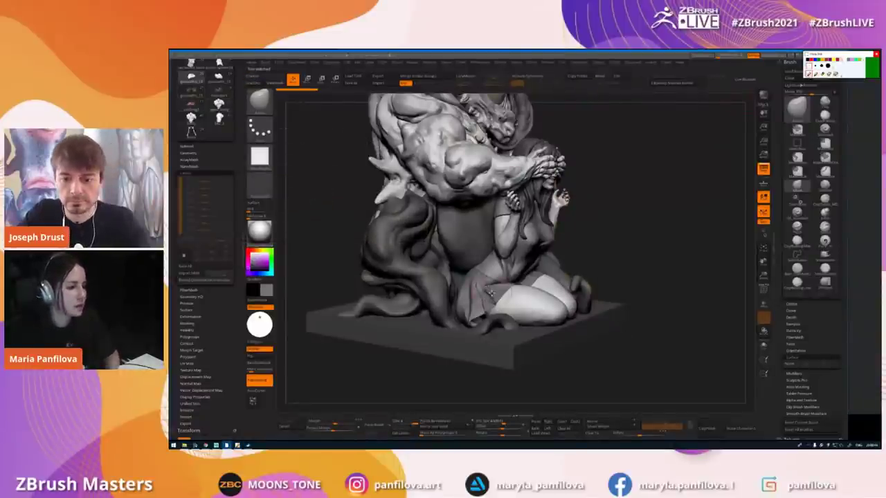
left_click(488, 294, "alt")
key("shift+alt+s")
mouse_move(488, 293)
right_mouse_down()
mouse_move(515, 330)
mouse_move(500, 290)
mouse_move(544, 317)
mouse_move(485, 302)
mouse_move(471, 331)
right_mouse_up()
key("2")
right_click(471, 330)
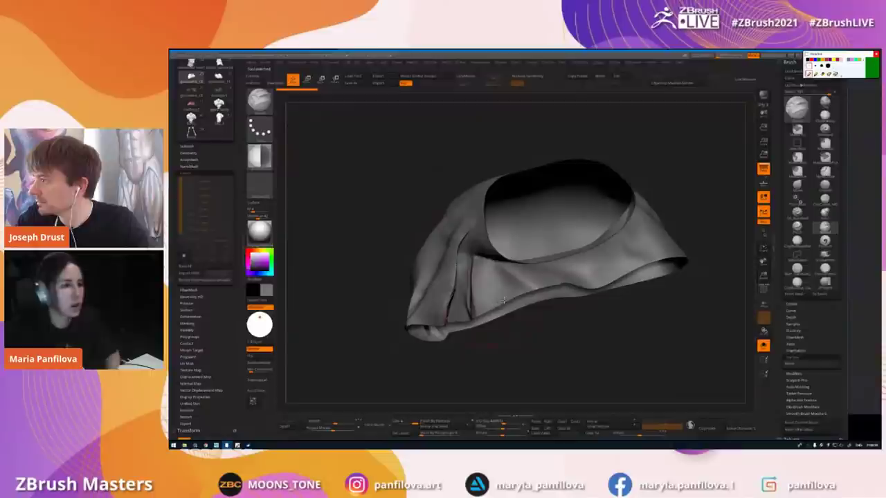
- Carve the first pleat lines into the front of the isolated skirt
mouse_move(506, 298)
left_mouse_down()
mouse_move(495, 269)
mouse_move(524, 291)
left_mouse_up()
mouse_move(548, 262)
left_mouse_down()
mouse_move(556, 280)
mouse_move(548, 262)
mouse_move(583, 285)
left_mouse_up()
mouse_move(583, 285)
right_mouse_down()
mouse_move(564, 267)
mouse_move(538, 260)
right_mouse_up()
- Mask a section of the skirt front with a different masking brush, shape the pleats along its edge and clear the mask
left_click(260, 102, "ctrl")
left_click(378, 105, "ctrl")
mouse_move(543, 251)
left_mouse_down("ctrl")
mouse_move(547, 300)
mouse_move(440, 212)
left_mouse_up("ctrl")
left_click_drag(547, 250, 534, 248)
left_click(369, 168, "ctrl")
mouse_move(369, 168)
left_mouse_down("ctrl")
mouse_move(388, 190)
mouse_move(374, 215)
left_mouse_up("ctrl")
right_click_drag(585, 253, 589, 276)
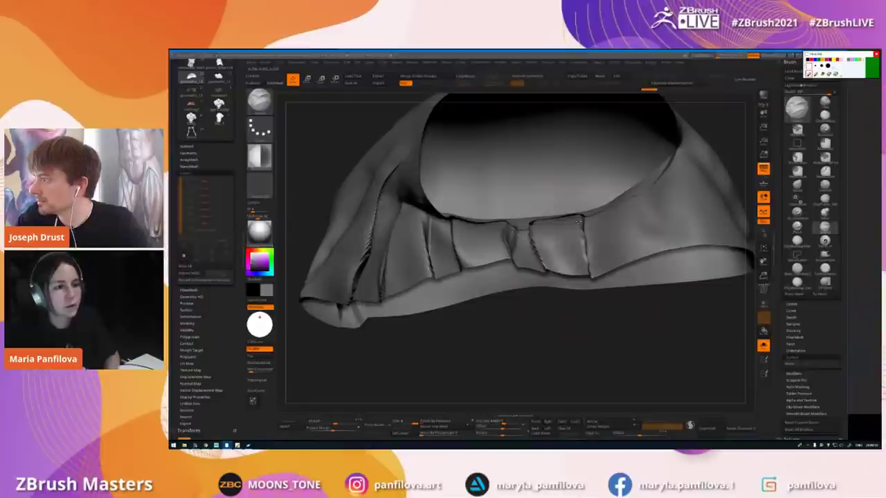
- Check the pleats against the full statue, isolate the skirt again and carve more folds along its side
key("alt+s")
right_click_drag(582, 217, 601, 207, "ctrl")
mouse_move(501, 212)
right_mouse_down("alt")
mouse_move(487, 246)
mouse_move(503, 275)
mouse_move(483, 219)
mouse_move(443, 219)
mouse_move(485, 221)
right_mouse_up("alt")
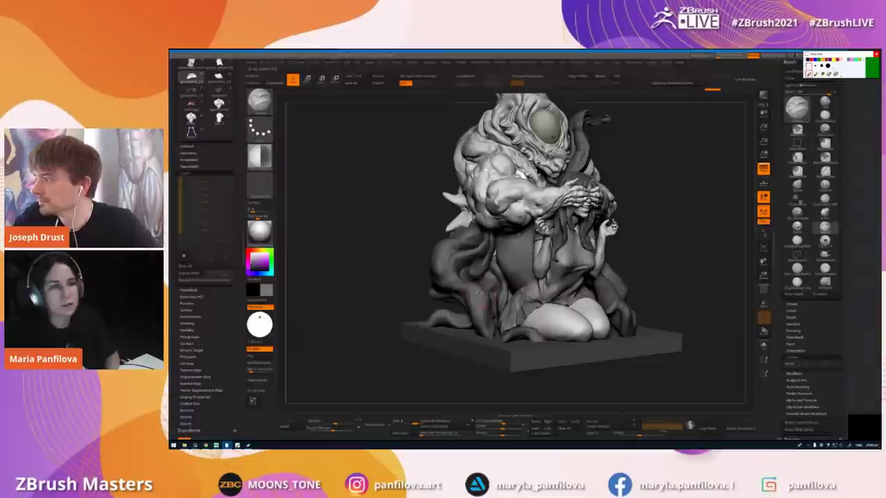
mouse_move(573, 298)
right_mouse_down()
mouse_move(533, 299)
mouse_move(574, 333)
mouse_move(565, 295)
right_mouse_up()
key("shift+s")
mouse_move(612, 318)
left_mouse_down()
mouse_move(599, 280)
mouse_move(641, 319)
left_mouse_up()
mouse_move(641, 318)
right_mouse_down()
mouse_move(567, 305)
mouse_move(547, 291)
right_mouse_up()
- Try another long fold stroke on the side of the skirt and undo the last strokes
left_click_drag(607, 331, 594, 250)
key("ctrl+z")
key("ctrl+z")
key("ctrl+z")
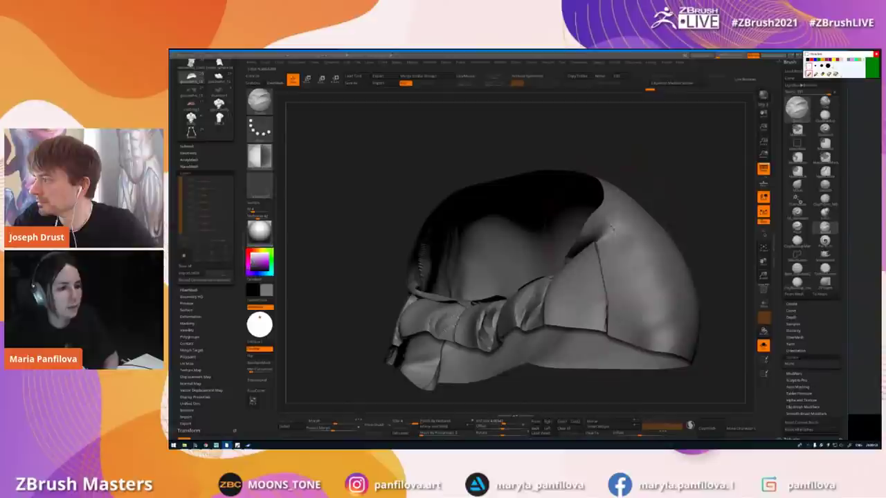
- Shape another pleat on the skirt and bring the rest of the statue back into view
right_click_drag(593, 248, 590, 331)
mouse_move(574, 361)
left_mouse_down()
mouse_move(569, 293)
mouse_move(524, 183)
left_mouse_up()
key("Down")
mouse_move(582, 252)
right_mouse_down()
mouse_move(498, 269)
mouse_move(516, 281)
right_mouse_up()
key("shift+f")
key("alt+s")
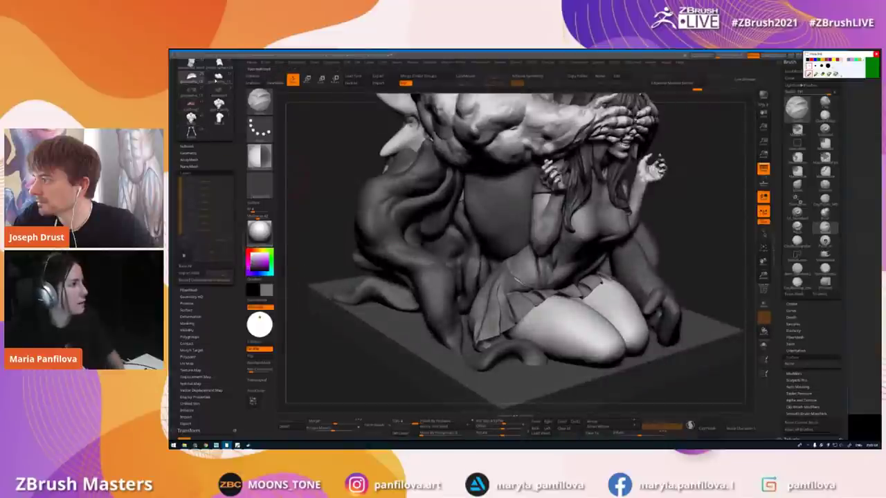
- Load the more detailed version of the statue, select its pleated skirt and frame it with polyframe shown
left_click(216, 80)
left_click(191, 79)
left_click(217, 81)
left_click(523, 305, "alt")
key("shift+f")
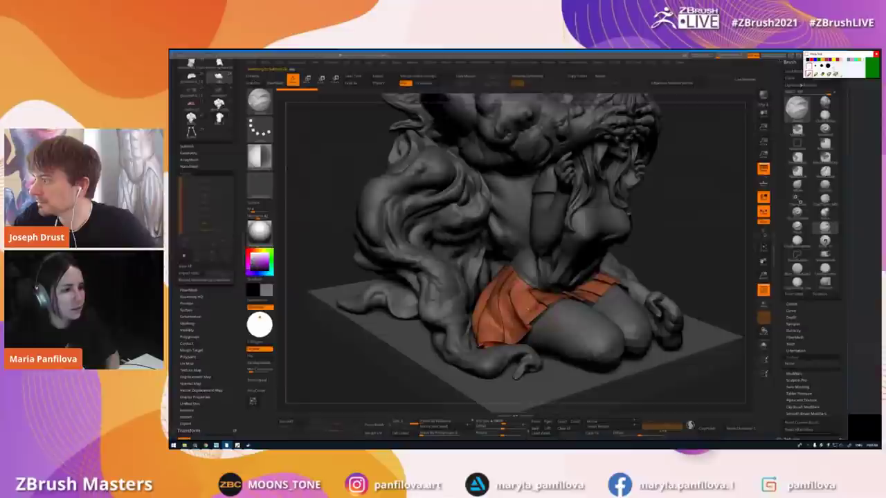
key("f")
mouse_move(566, 303)
right_mouse_down("alt")
mouse_move(523, 293)
mouse_move(523, 213)
right_mouse_up("alt")
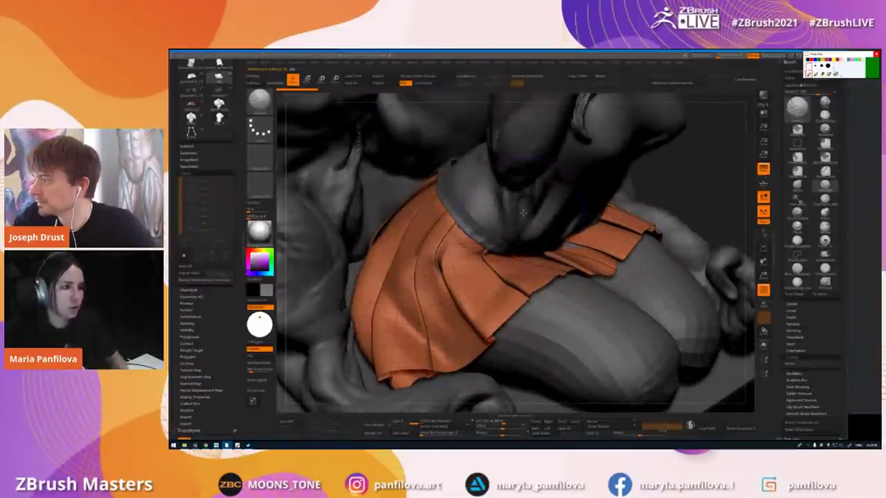
- With the Dam Standard brush active, drop the pleated skirt to its lowest subdivision level and isolate it
key("b")
key("d")
key("s")
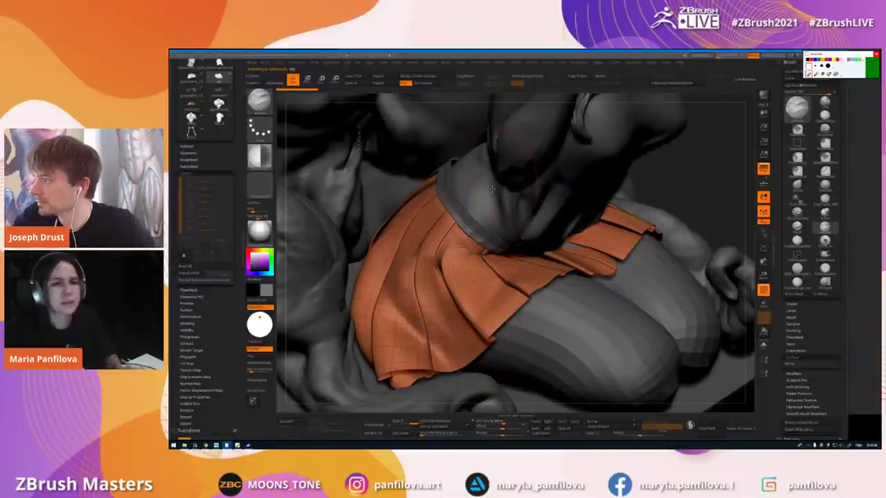
key("shift")
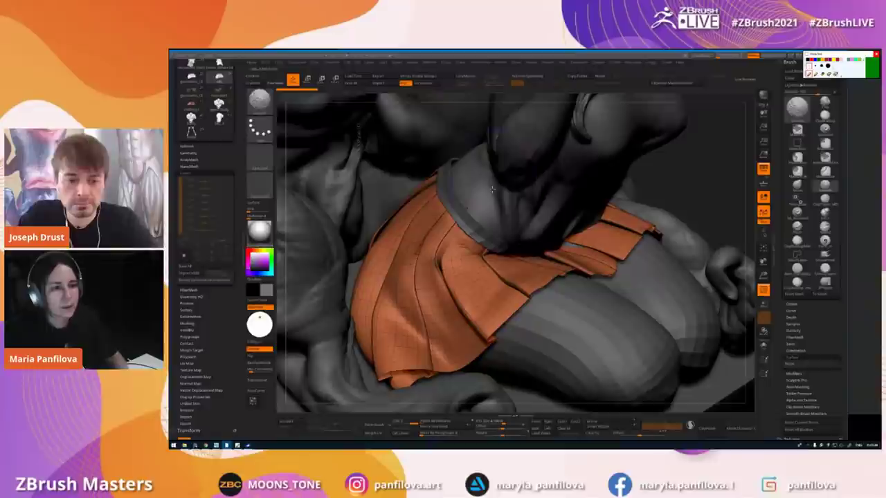
key("ctrl")
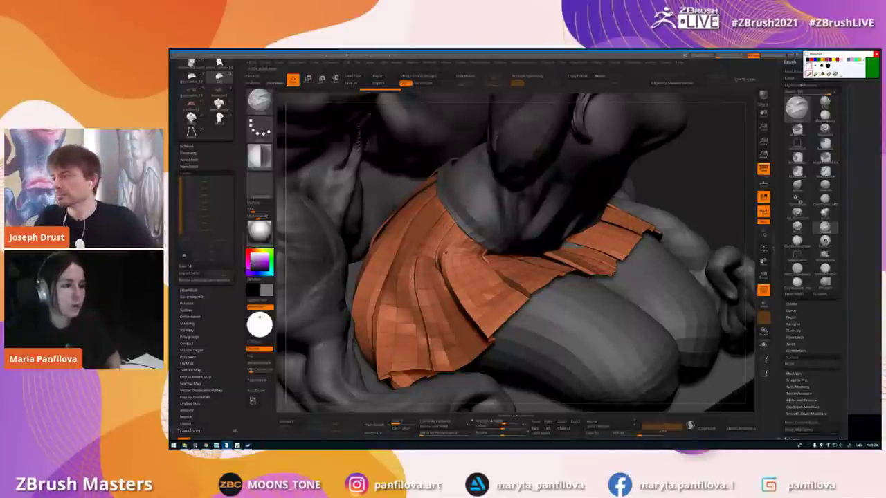
key("alt+s")
mouse_move(448, 249)
right_mouse_down()
mouse_move(429, 234)
mouse_move(437, 248)
right_mouse_up()
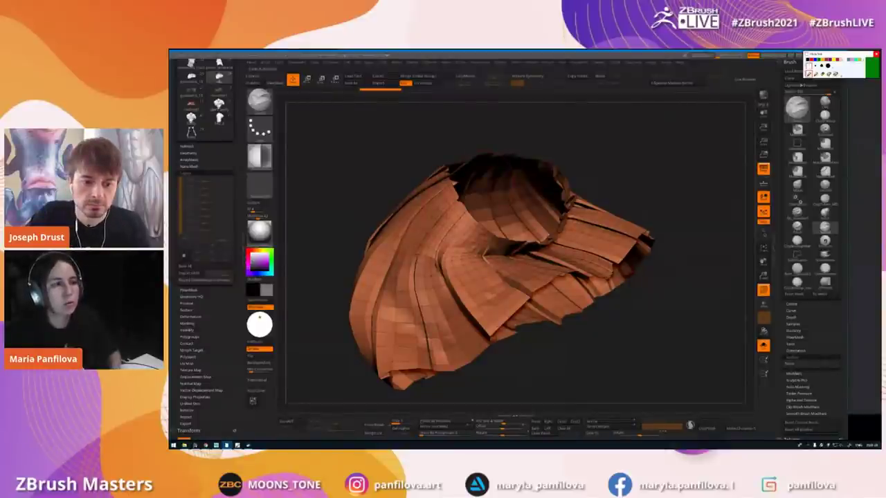
- Step forward through the isolated skirt's edit history and examine how its low-poly pleats and waist edge are built
key("ctrl+shift")
mouse_move(447, 241)
right_mouse_down()
mouse_move(431, 241)
mouse_move(470, 234)
right_mouse_up()
left_click(462, 235, "ctrl+shift")
key("ctrl+shift+z")
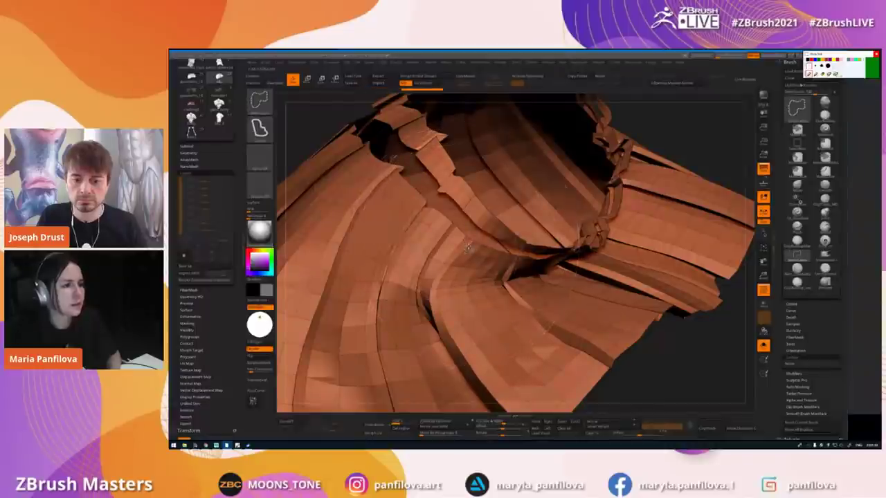
key("ctrl+shift+z")
mouse_move(465, 244)
right_mouse_down("ctrl")
mouse_move(437, 179)
mouse_move(495, 149)
mouse_move(546, 216)
mouse_move(603, 150)
right_mouse_up("ctrl")
key("ctrl+shift+z")
key("ctrl+shift+z")
key("ctrl+shift+z")
right_click_drag(560, 218, 548, 222, "ctrl")
key("ctrl+shift+z")
- Show the full statue again, select the red waistband above the skirt and isolate it with polyframe shown
key("shift+s")
mouse_move(450, 208)
right_mouse_down("ctrl")
mouse_move(431, 151)
mouse_move(436, 136)
mouse_move(485, 259)
right_mouse_up("ctrl")
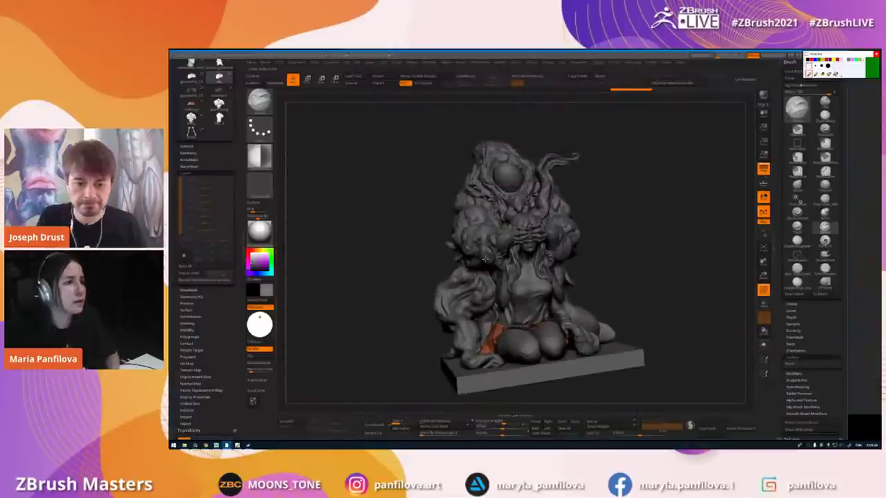
mouse_move(413, 222)
right_mouse_down()
mouse_move(411, 234)
mouse_move(435, 256)
right_mouse_up()
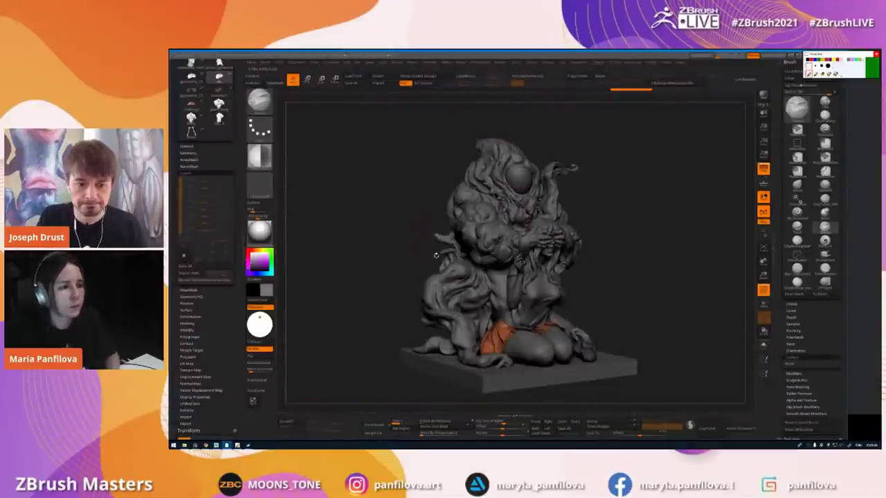
mouse_move(491, 324)
right_mouse_down("alt")
mouse_move(479, 283)
mouse_move(510, 254)
mouse_move(500, 263)
right_mouse_up("alt")
left_click(501, 263, "alt")
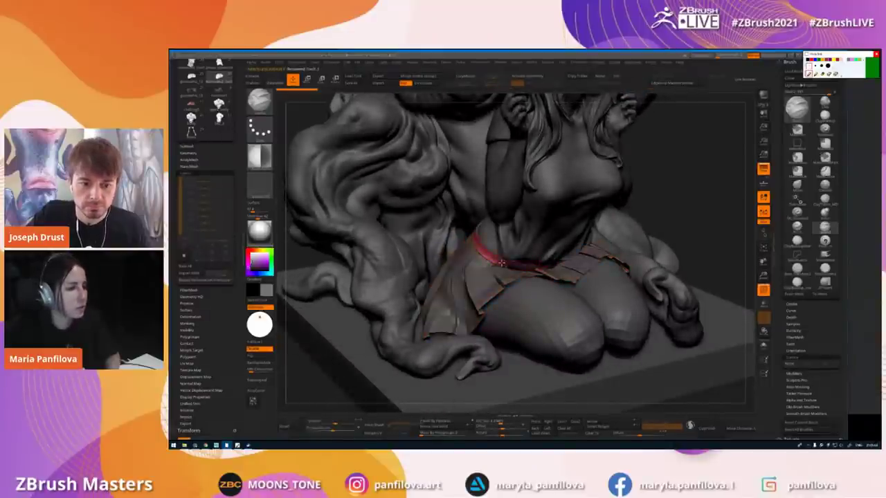
key("shift+s")
key("shift+f")
mouse_move(502, 263)
right_mouse_down()
mouse_move(512, 288)
mouse_move(501, 256)
right_mouse_up()
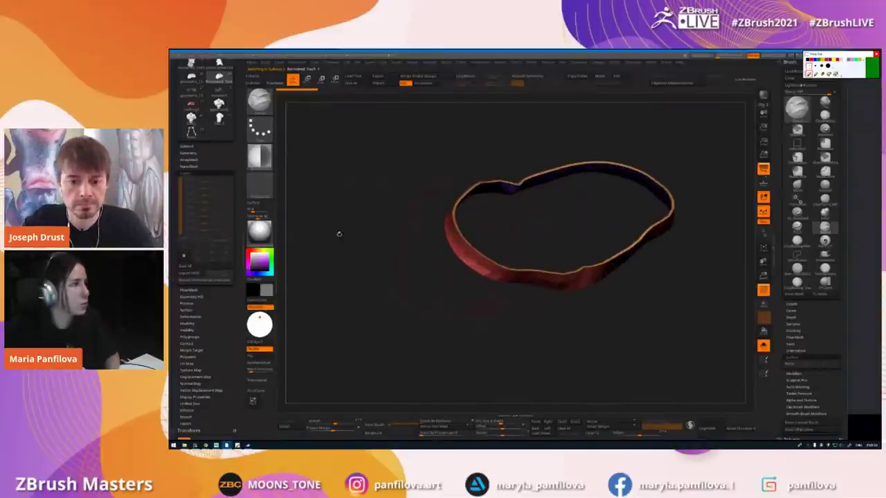
- Open the geometry settings, isolate the waistband's outer polygroup and examine how the band fits around the waist
left_click(197, 153)
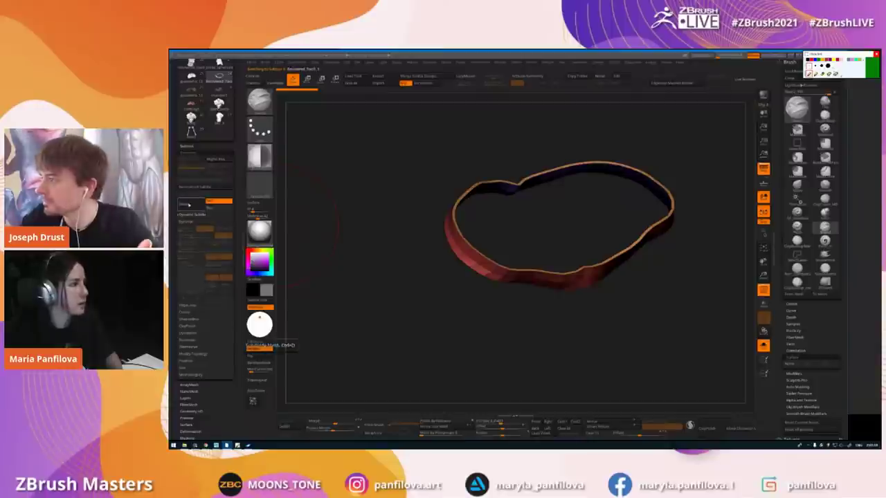
key("ctrl+shift")
left_click(493, 272, "ctrl+shift")
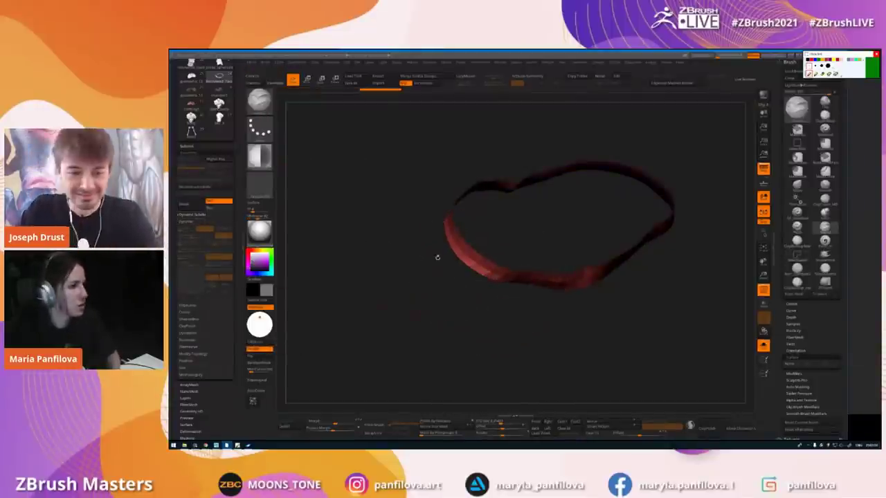
right_click_drag(414, 253, 485, 240)
left_click(484, 240, "ctrl+shift")
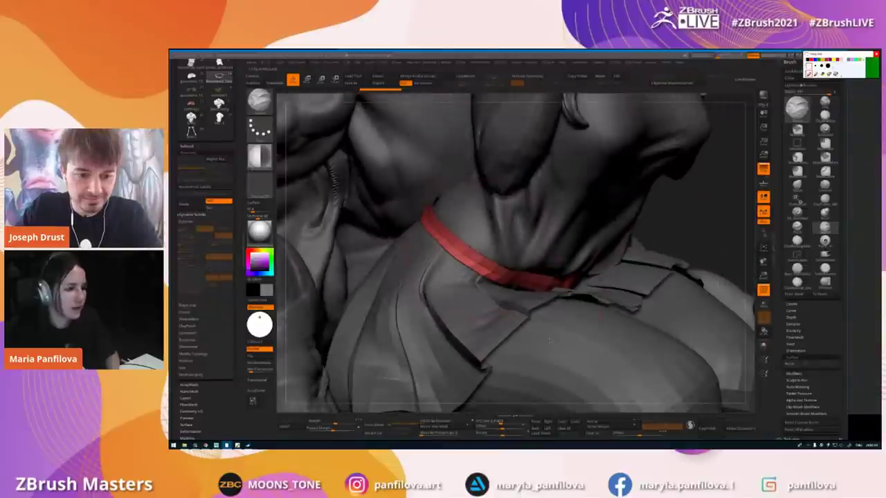
- Select and isolate the girl's body, and hide a narrow strip of polygons around her waist
left_click(502, 346, "alt")
key("shift+s")
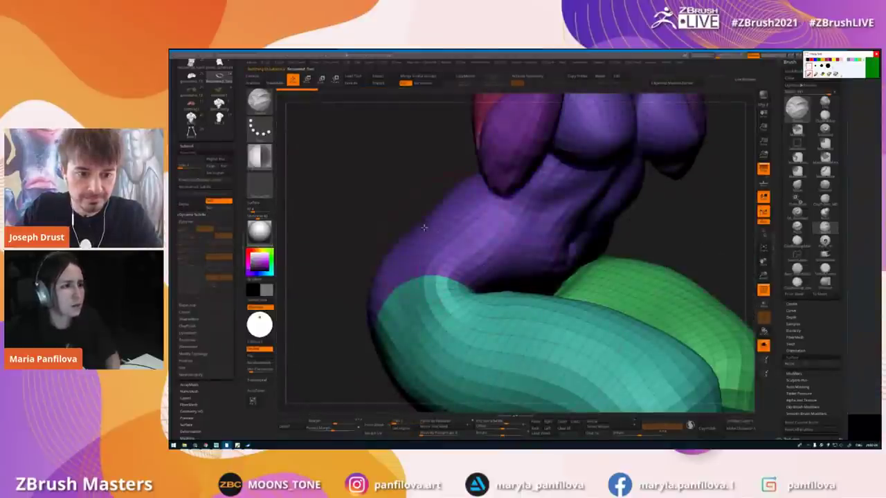
left_click(443, 236, "ctrl+shift")
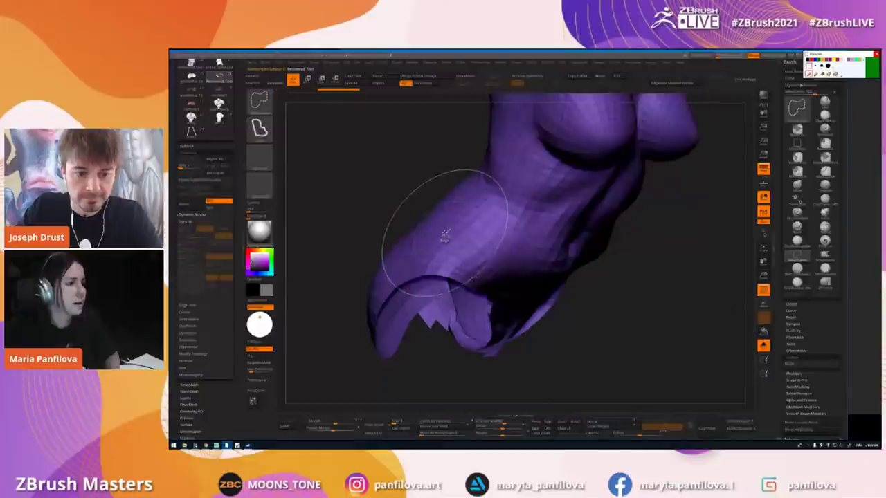
left_click(445, 236, "ctrl+shift")
left_click(445, 236, "ctrl+shift")
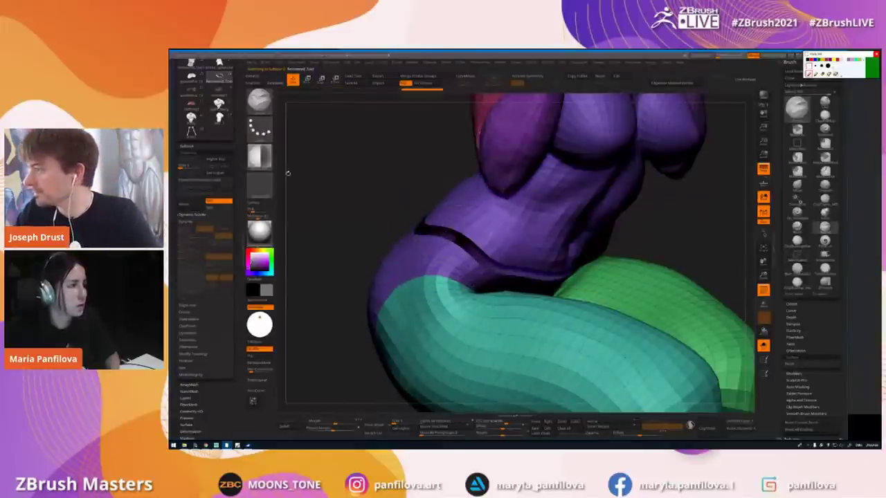
- Duplicate the girl's body subtool and reduce the copy to the narrow strip of polygons around her waist
left_click_drag(192, 148, 192, 146)
left_click(189, 144)
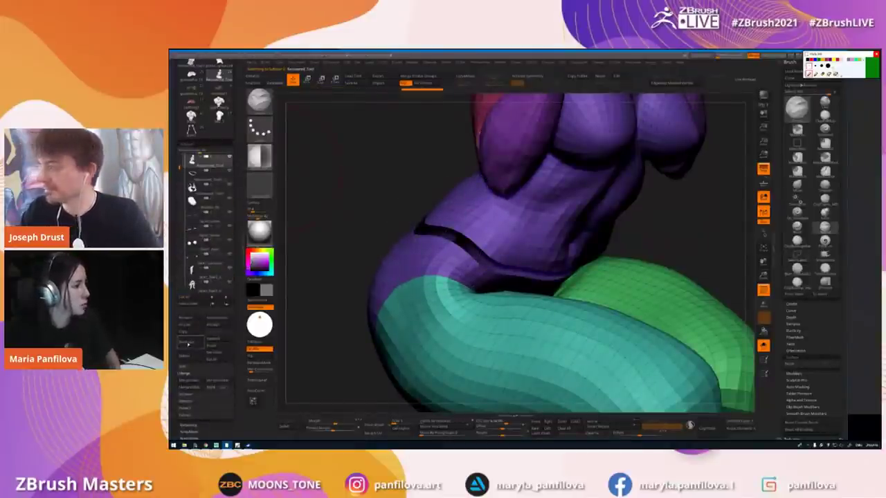
left_click_drag(360, 192, 387, 215, "ctrl+shift")
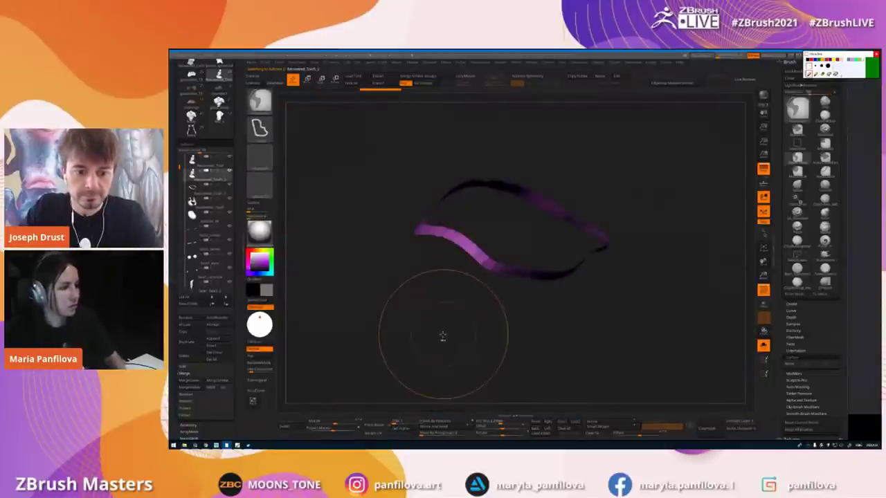
left_click(353, 260, "ctrl+shift")
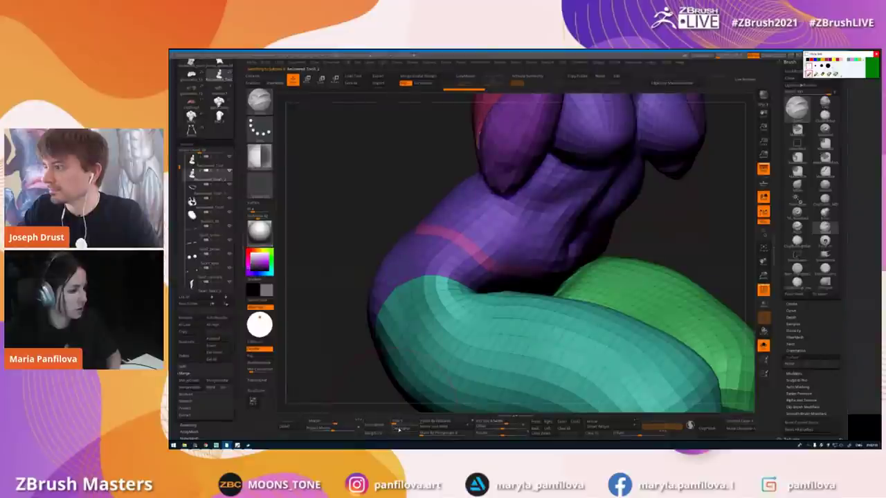
left_click(206, 430)
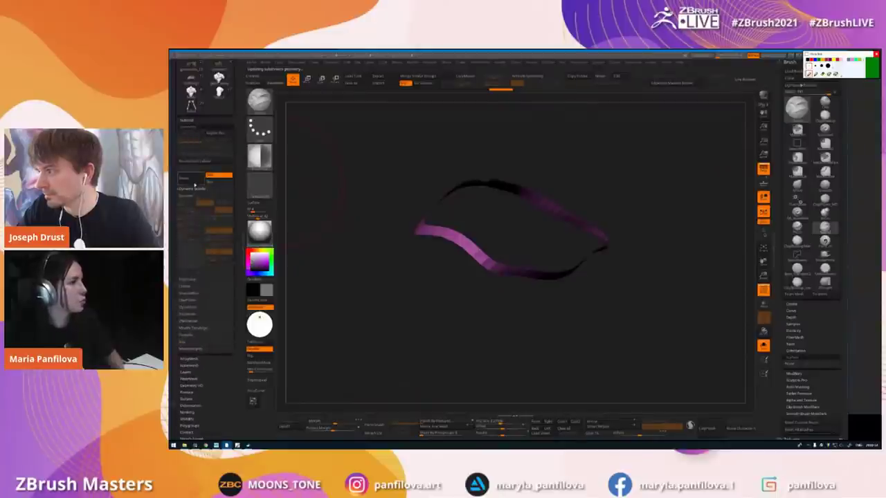
- Turn on Dynamic Subdivision for the waist strip and crease its edges so that it keeps its width when smoothed
left_click(186, 197)
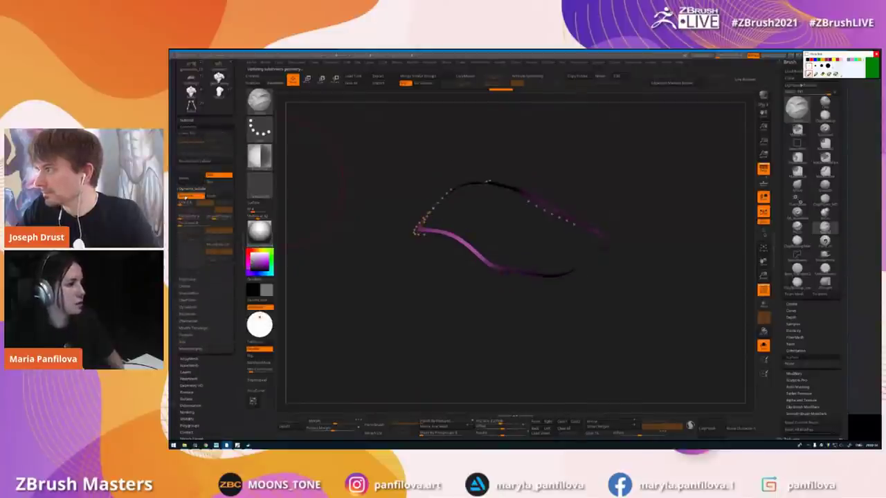
right_click_drag(459, 252, 463, 252, "ctrl")
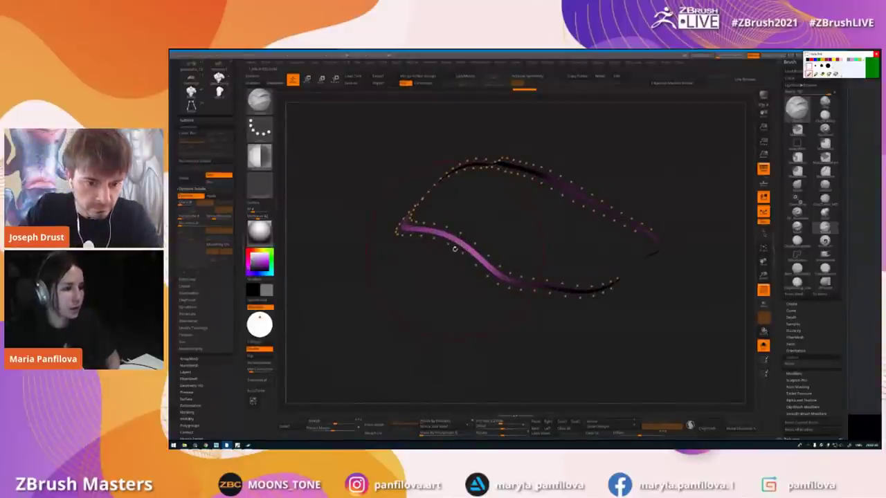
key("space")
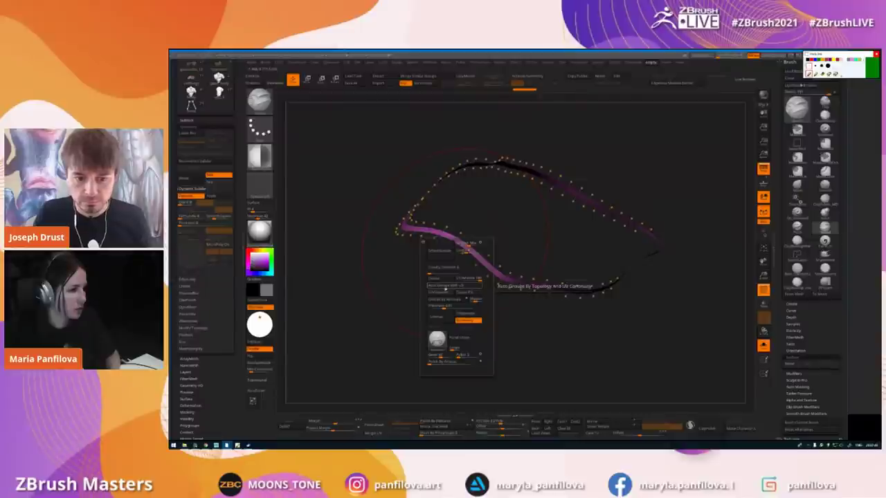
left_click(442, 279)
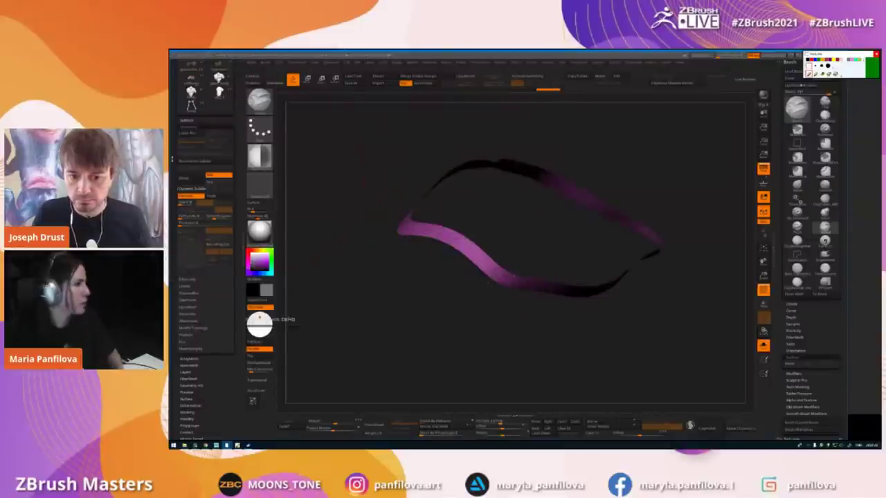
left_click(186, 286)
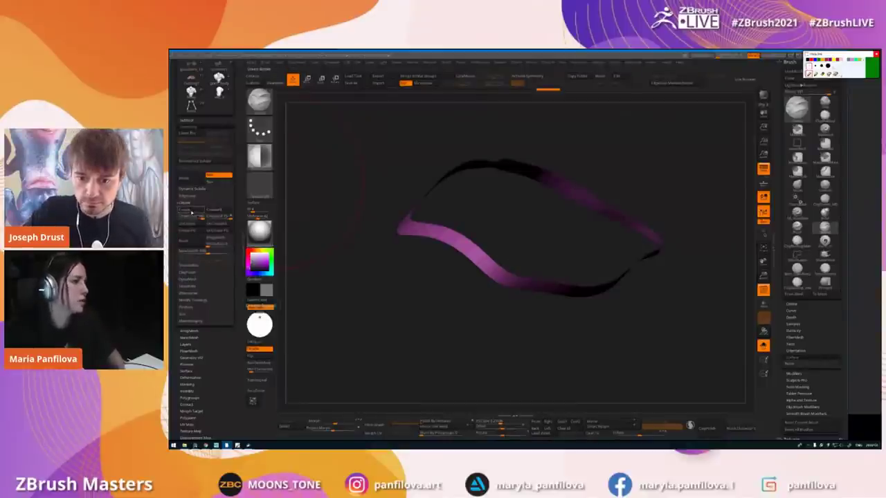
left_click(182, 217)
left_click(191, 212)
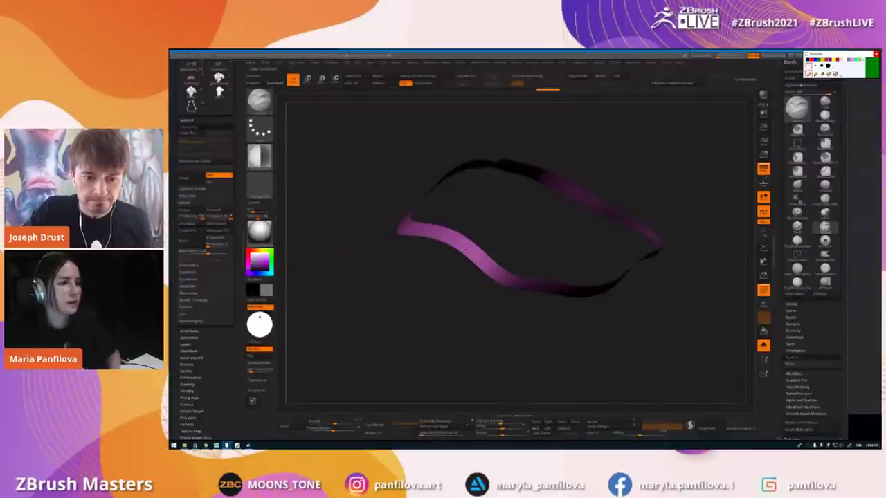
- Hide the polyframe and activate Dynamic Subdivision again on the isolated waist strip
right_click_drag(389, 182, 388, 214, "ctrl")
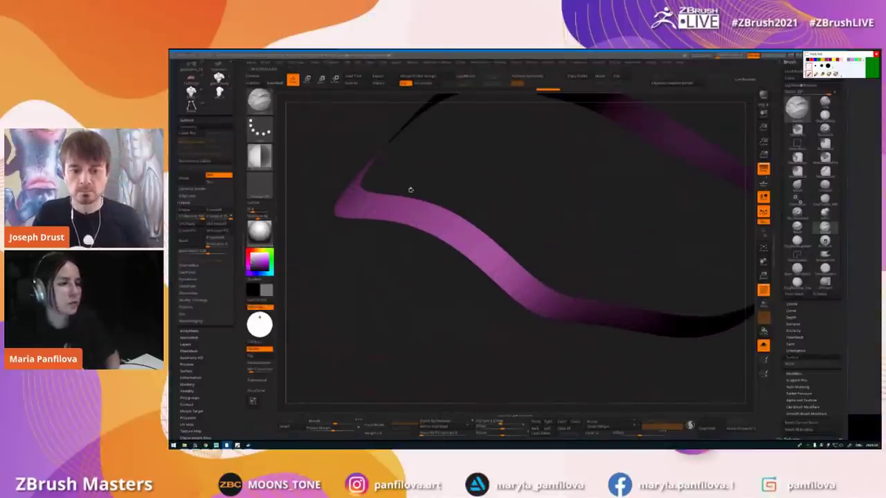
right_click_drag(374, 210, 373, 179, "ctrl")
mouse_move(460, 234)
right_mouse_down()
mouse_move(461, 259)
mouse_move(461, 172)
right_mouse_up()
key("shift+f")
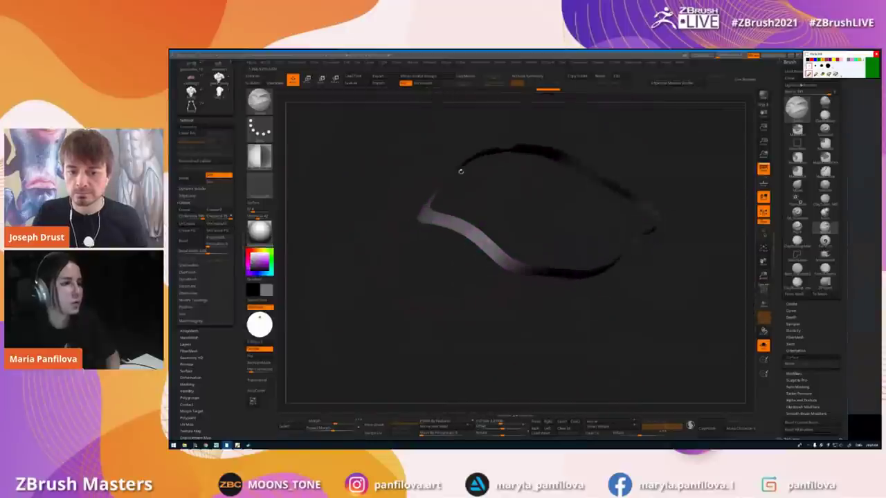
key("d")
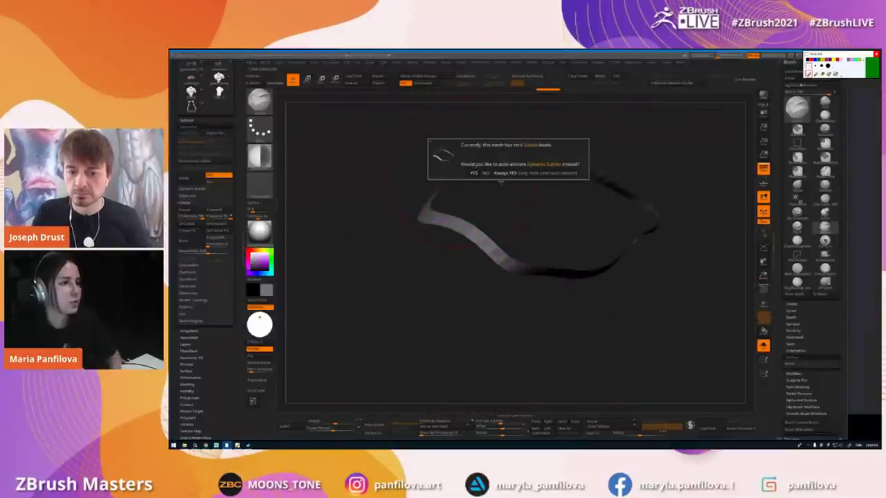
left_click(474, 173)
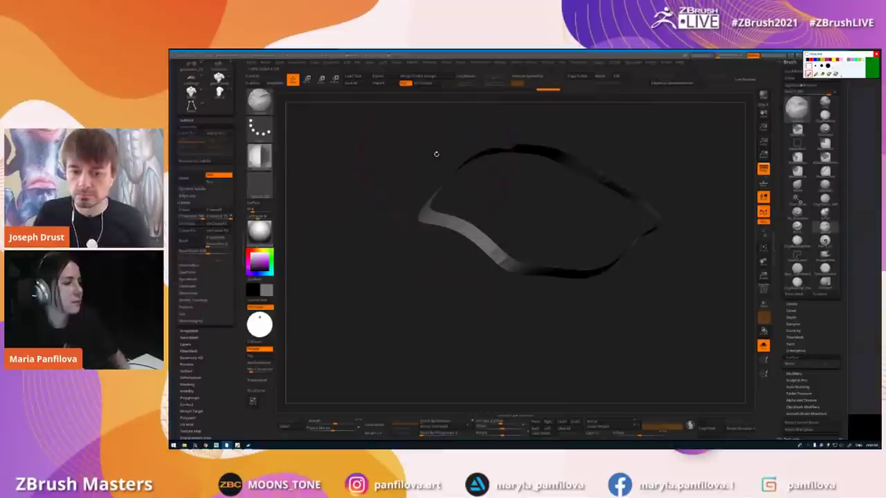
left_click(185, 189)
left_click(186, 195)
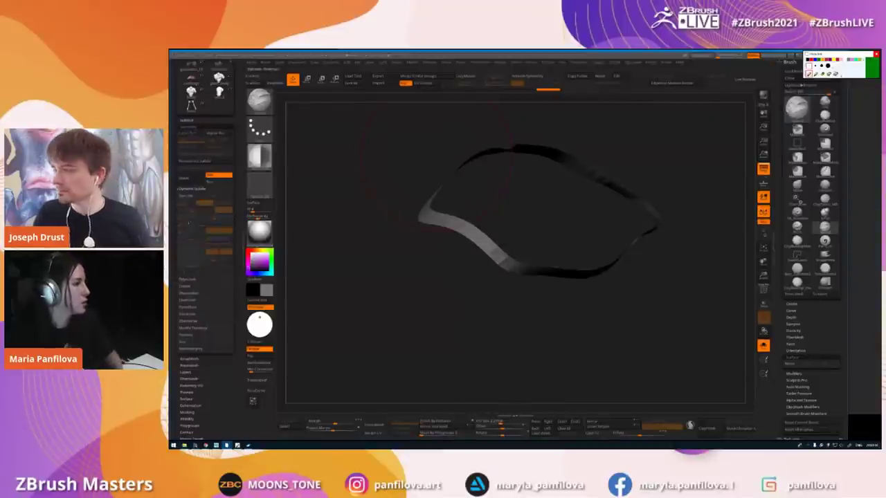
left_click(184, 196)
- Increase the dynamic thickness of the waist strip to turn it into a solid waistband
left_click(184, 224)
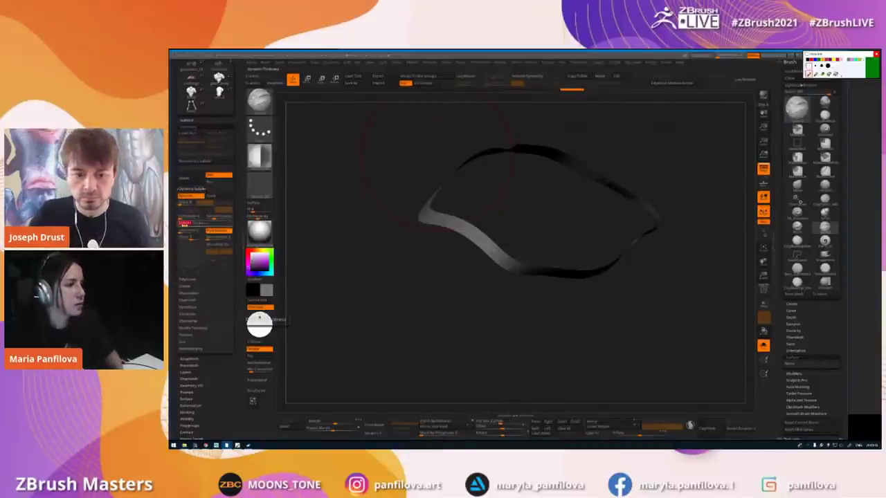
left_click_drag(182, 224, 195, 224)
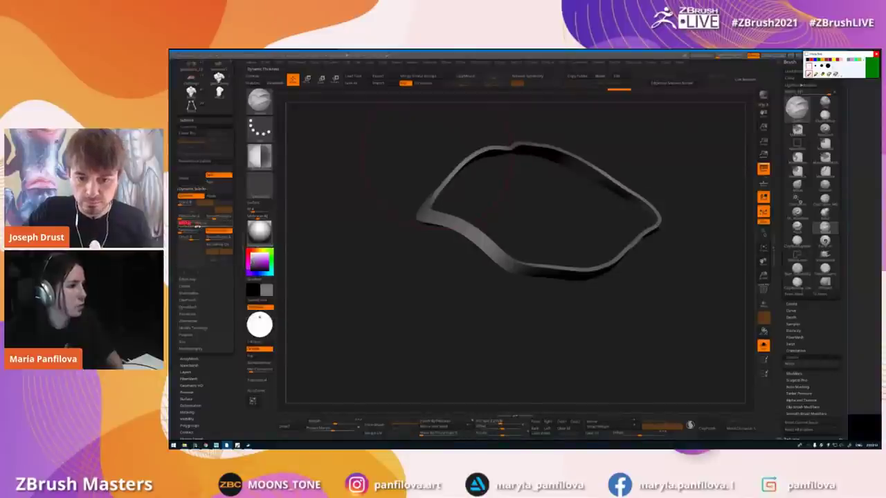
left_click(195, 227)
left_click(194, 225)
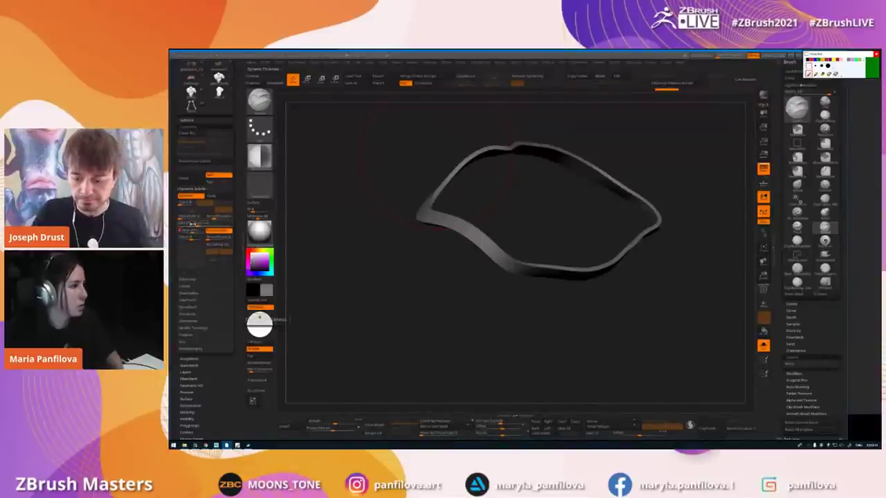
left_click(192, 224)
left_click(197, 224)
- Show the waistband's polyframe, choose the Move brush and switch Dynamic Subdivision off
key("shift+f")
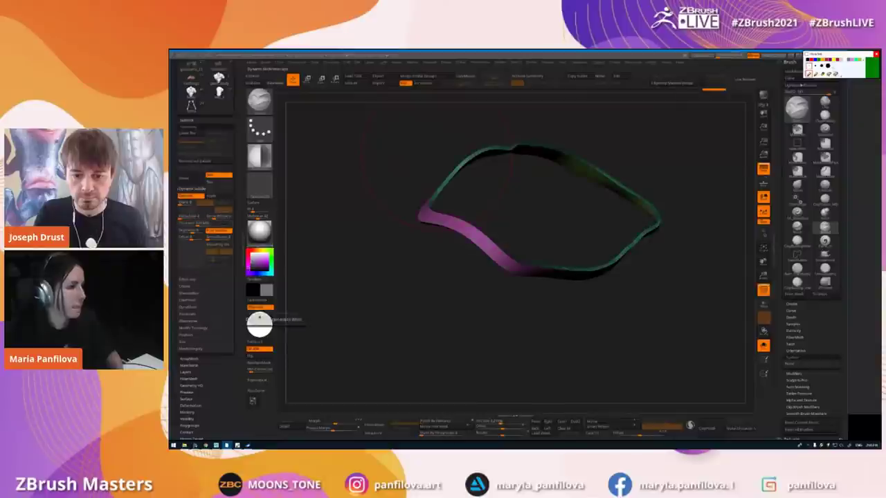
key("alt+s")
mouse_move(461, 238)
right_mouse_down()
mouse_move(484, 235)
mouse_move(411, 212)
right_mouse_up()
key("alt+s")
key("b")
key("m")
key("v")
left_click_drag(410, 212, 470, 200)
key("shift+d")
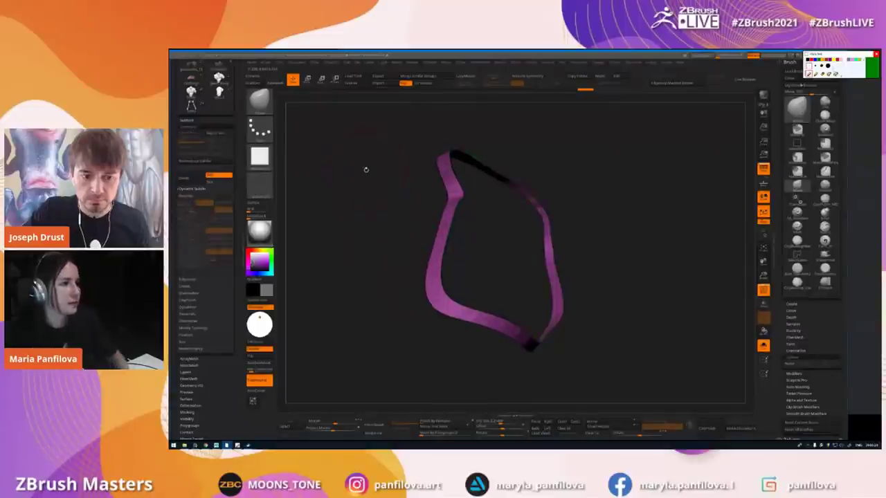
left_click_drag(439, 229, 408, 214)
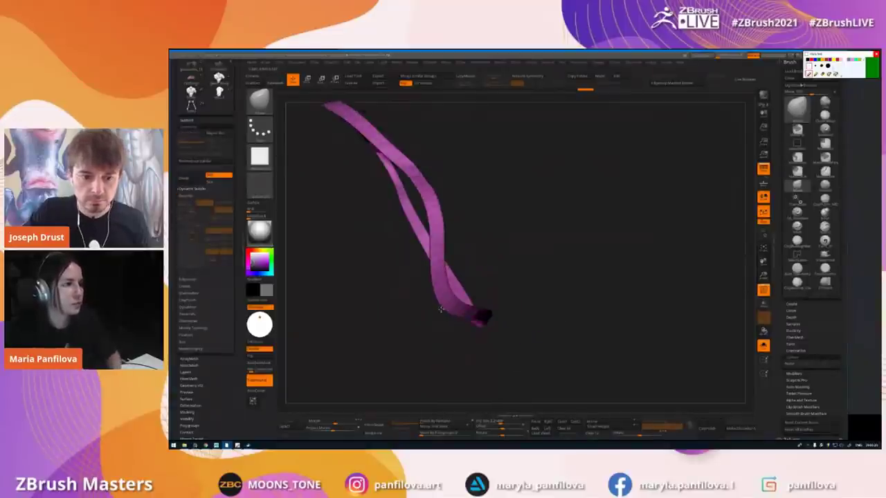
left_click_drag(440, 310, 395, 251)
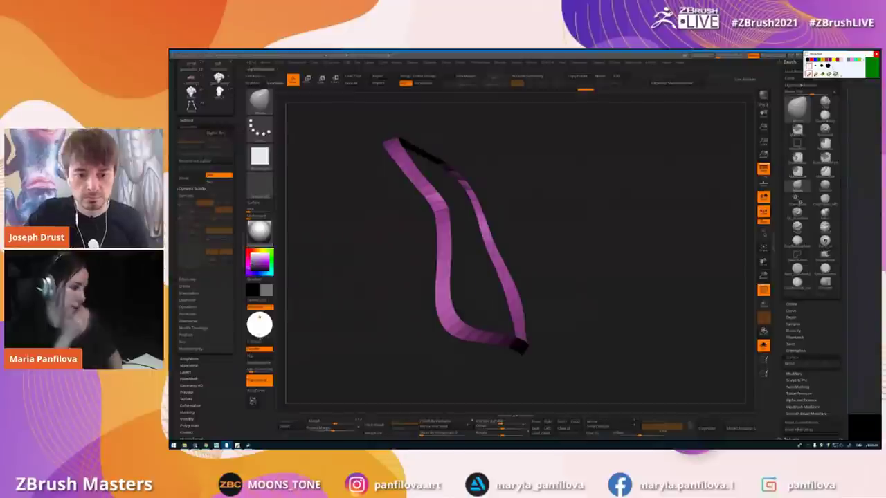
- Apply the Polish By Features deformation repeatedly until the flat waist strip forms a smooth, even loop
left_click(195, 404)
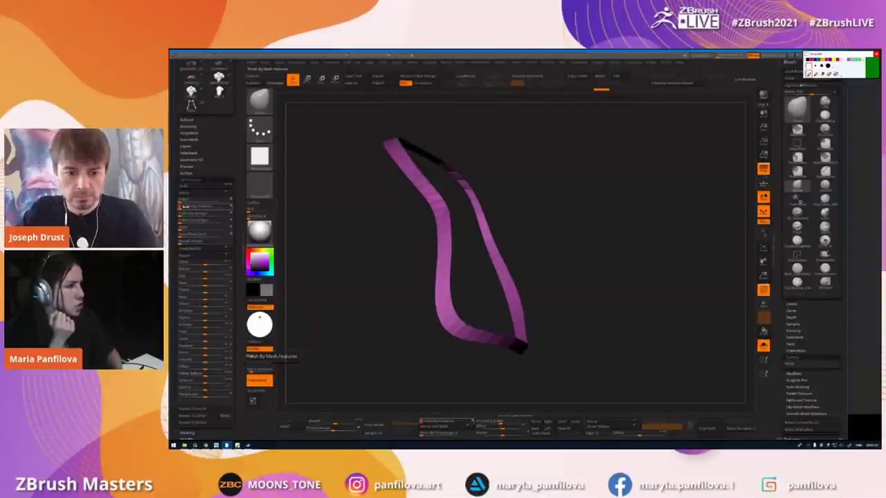
left_click(198, 206)
left_click(200, 207)
left_click(201, 207)
left_click(200, 206)
left_click(201, 207)
left_click(201, 206)
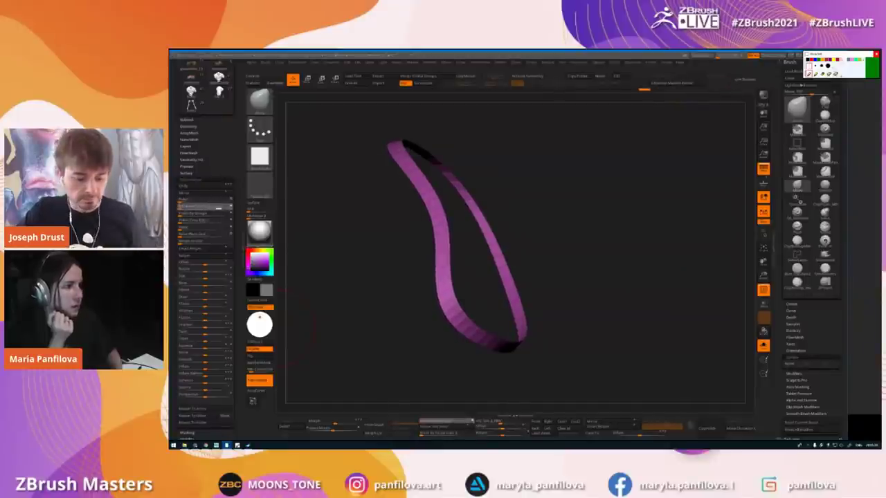
mouse_move(367, 239)
left_mouse_down()
mouse_move(360, 196)
mouse_move(357, 234)
left_mouse_up()
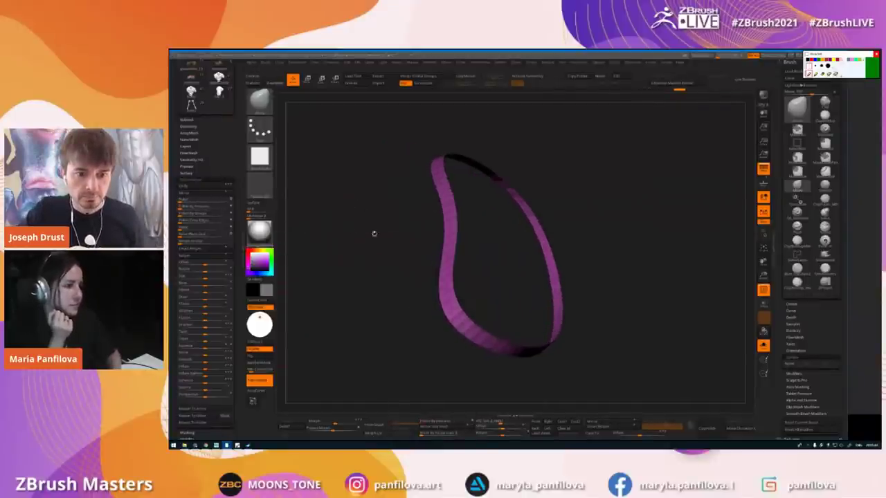
left_click(200, 206)
left_click(201, 207)
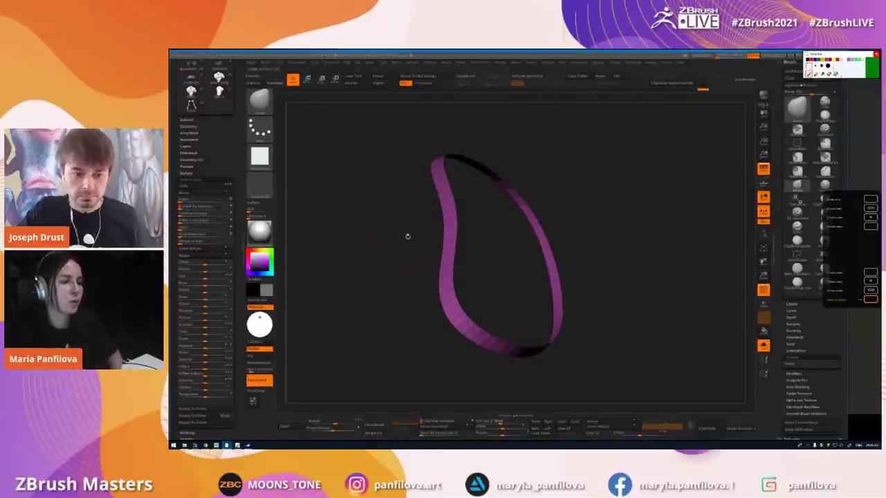
key("shift+s")
key("shift+s")
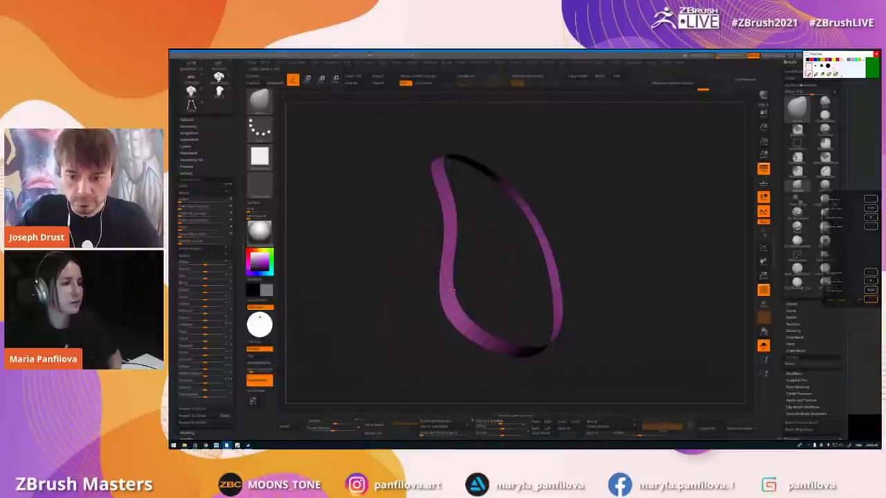
right_click_drag(451, 284, 451, 278)
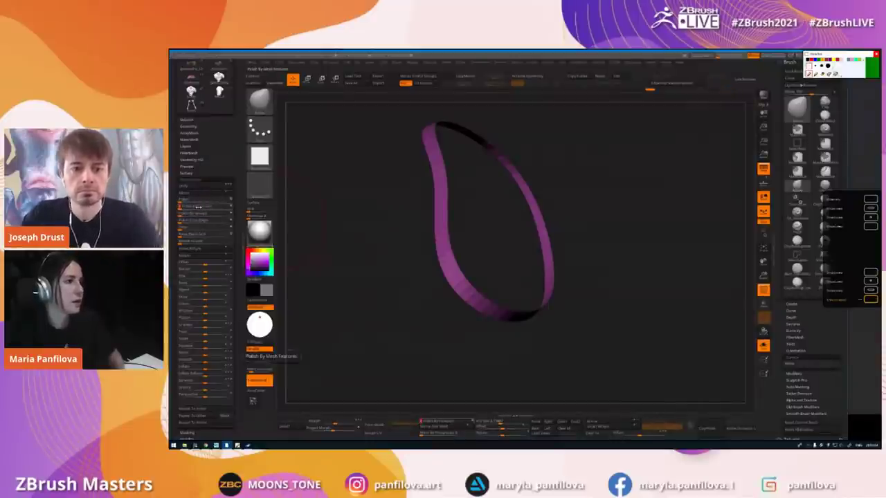
- Show the full statue, pull the strip outward at the side of the girl's waist with the Move brush, and isolate it again
key("shift+s")
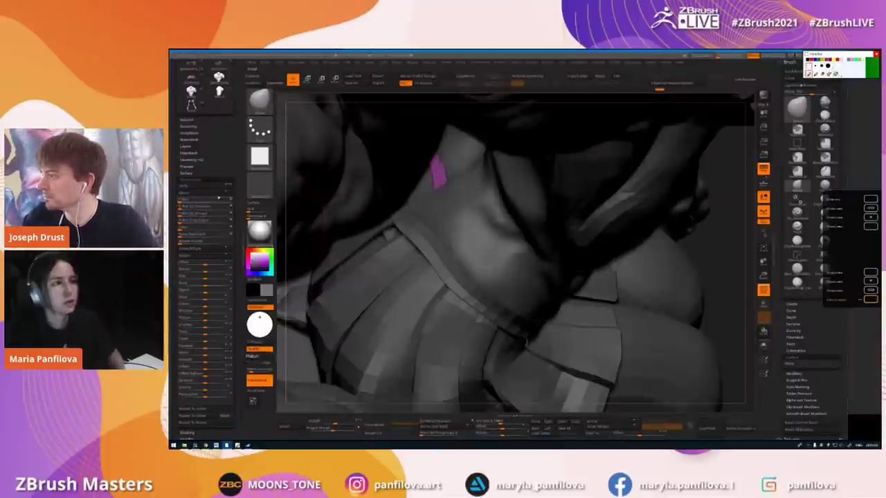
right_click_drag(415, 220, 462, 216)
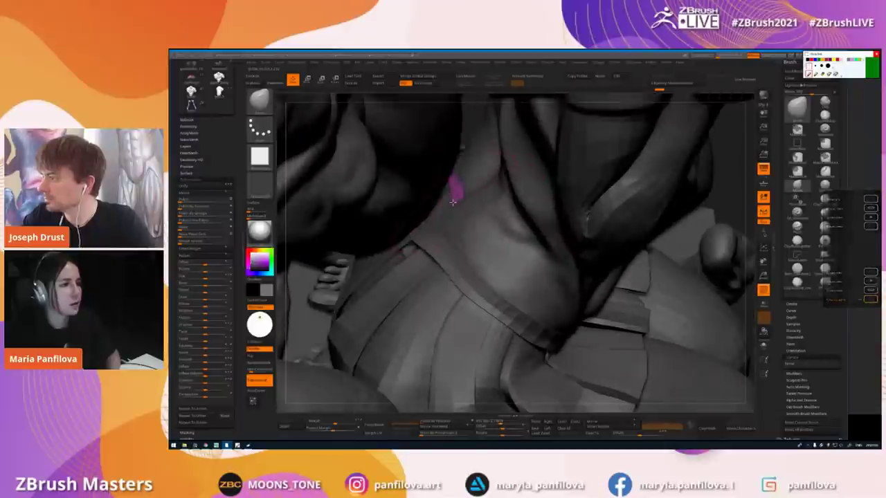
mouse_move(460, 206)
left_mouse_down()
mouse_move(453, 221)
mouse_move(442, 221)
left_mouse_up()
key("shift+s")
right_click_drag(442, 221, 450, 245)
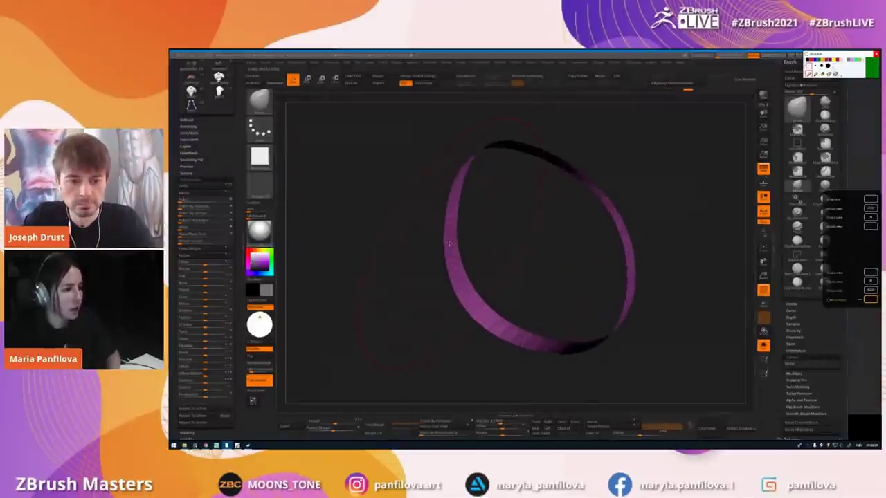
- Turn Dynamic Subdivision back on for the polished waistband in the geometry settings
left_click(188, 126)
left_click(187, 196)
right_click_drag(391, 247, 393, 223)
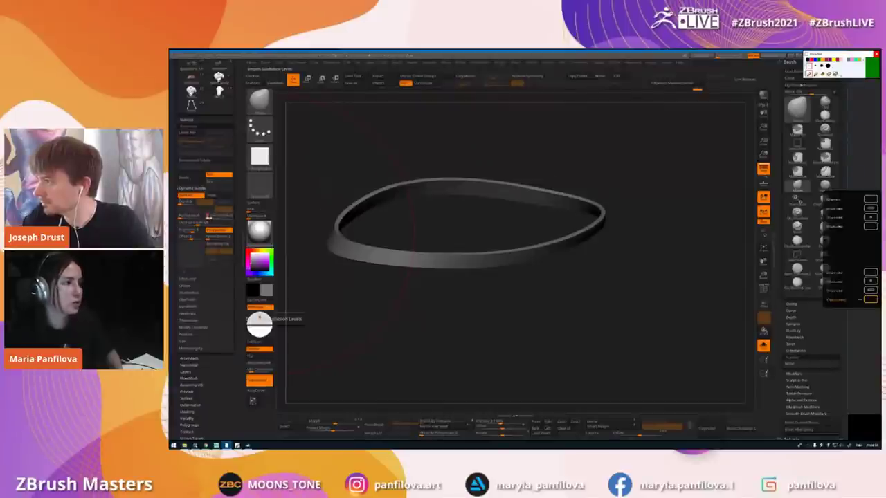
key("shift+f")
key("shift+f")
- Show polyframe on the waistband's rim, reduce the dynamic thickness segments and readjust the band's thickness
key("alt+s")
key("alt+s")
mouse_move(398, 267)
right_mouse_down()
mouse_move(414, 253)
mouse_move(409, 266)
mouse_move(405, 252)
mouse_move(443, 265)
mouse_move(441, 284)
mouse_move(449, 275)
right_mouse_up()
key("shift+f")
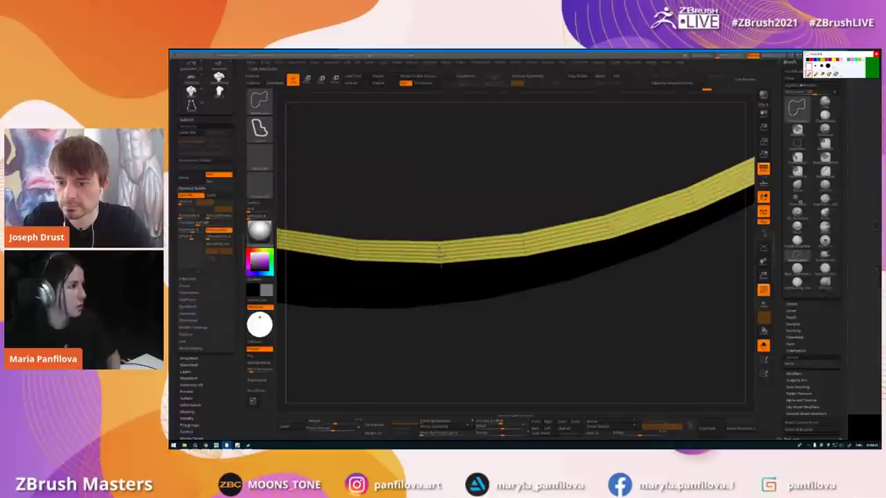
left_click_drag(199, 223, 192, 228)
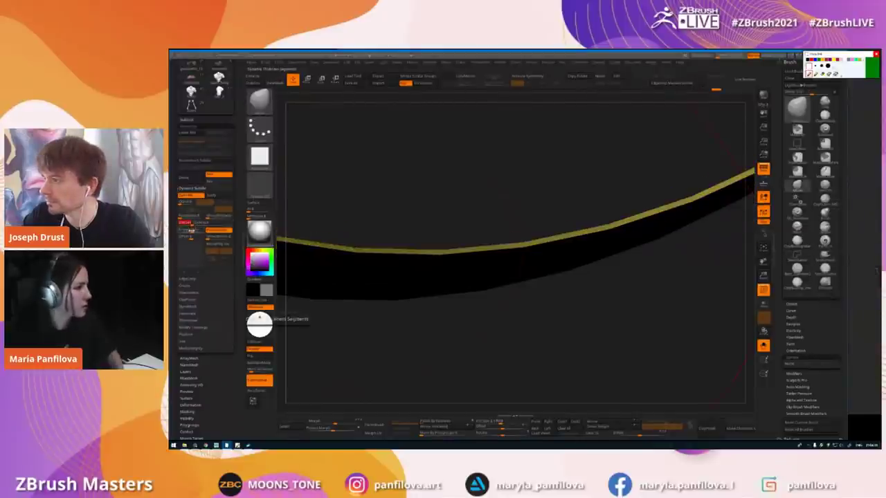
left_click_drag(183, 229, 200, 225)
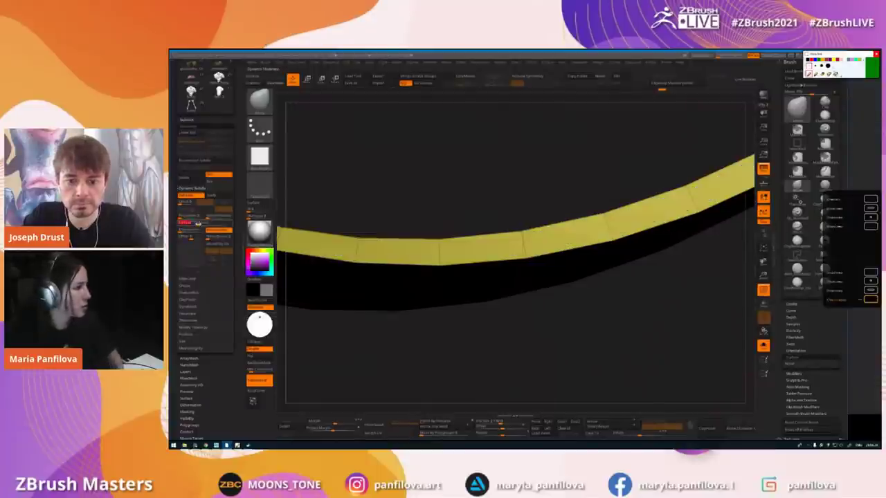
- Examine the thickened waistband's rim and outer face from above, from the side and as a whole loop
right_click_drag(438, 254, 301, 159)
key("shift")
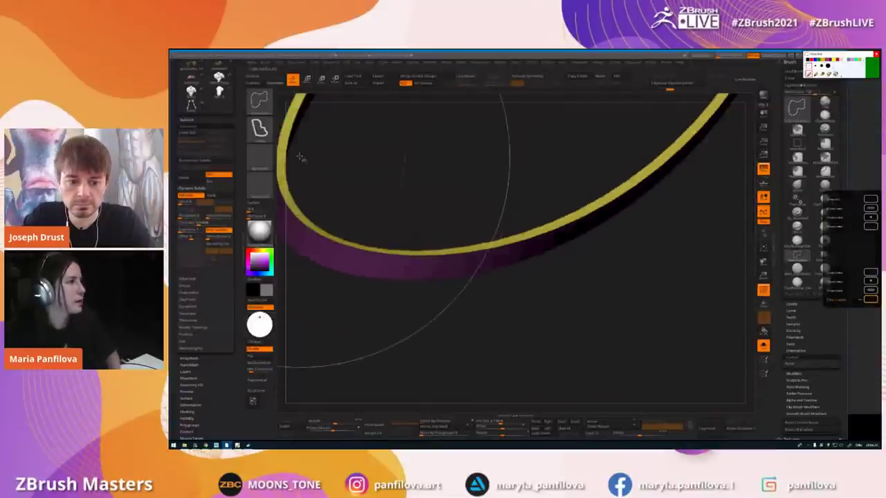
right_click_drag(370, 255, 385, 238)
mouse_move(385, 238)
left_mouse_down()
mouse_move(340, 208)
mouse_move(388, 205)
mouse_move(390, 214)
mouse_move(376, 218)
mouse_move(409, 238)
mouse_move(511, 243)
left_mouse_up()
mouse_move(414, 244)
left_mouse_down("ctrl+alt+shift")
mouse_move(473, 291)
mouse_move(460, 299)
left_mouse_up("ctrl+alt+shift")
right_click(380, 290)
left_click_drag(409, 243, 381, 298, "ctrl+alt")
right_click(422, 248)
left_click_drag(422, 246, 422, 254)
mouse_move(492, 247)
right_mouse_down()
mouse_move(489, 253)
mouse_move(503, 254)
right_mouse_up()
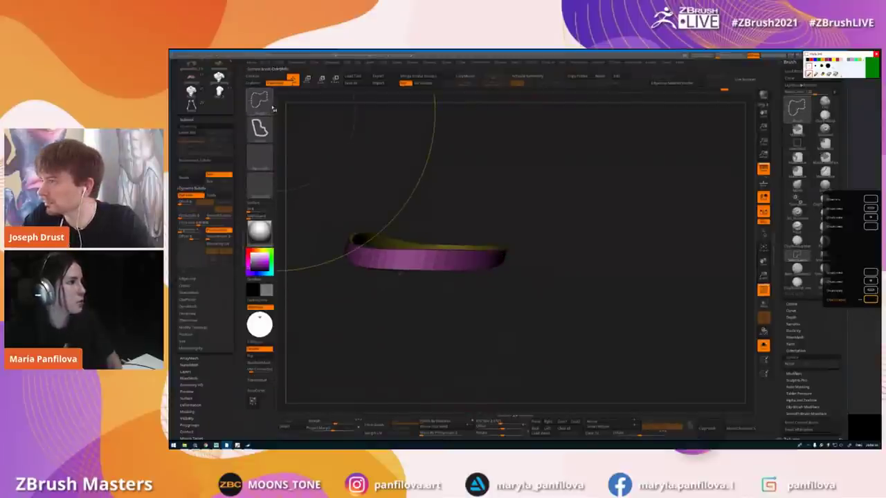
- Switch the masking brush to its lasso and freehand versions, ending on the rectangle masking brush
mouse_move(262, 103)
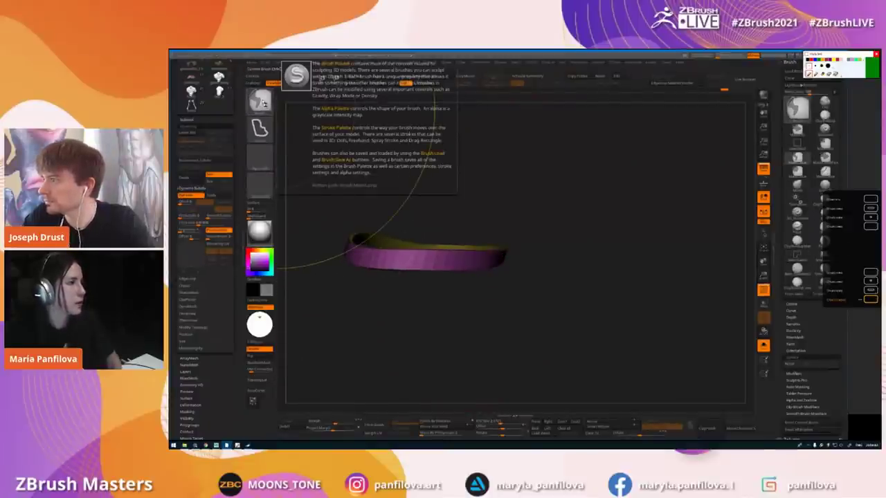
key("ctrl")
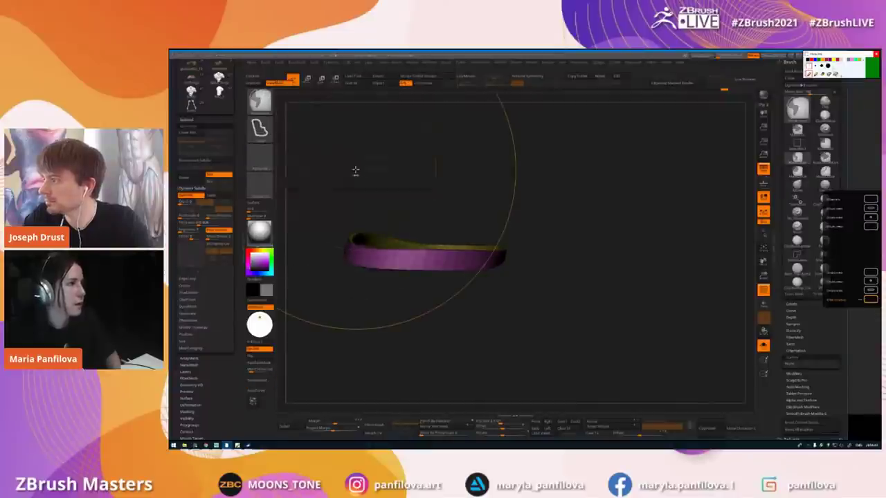
left_click(337, 183)
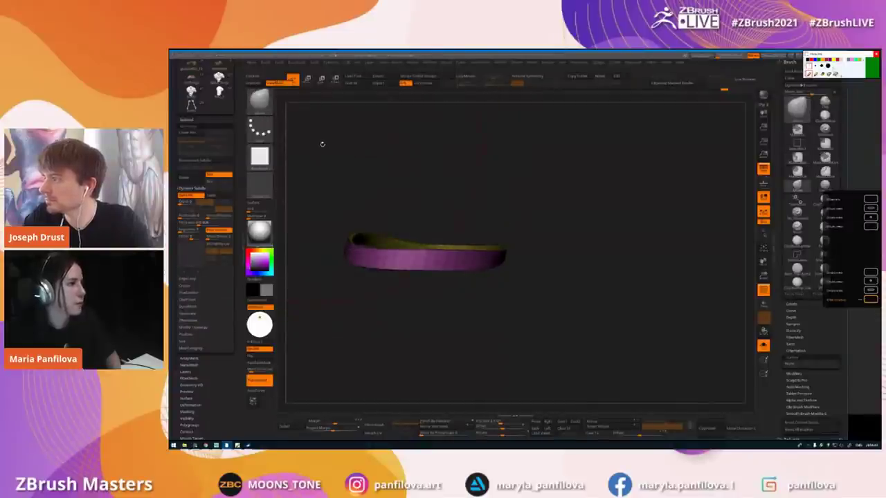
key("ctrl")
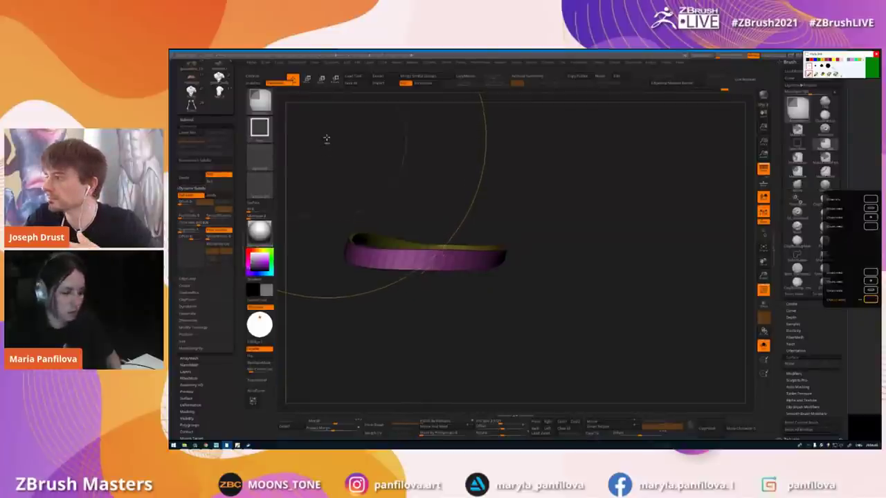
key("b")
key("m")
key("l")
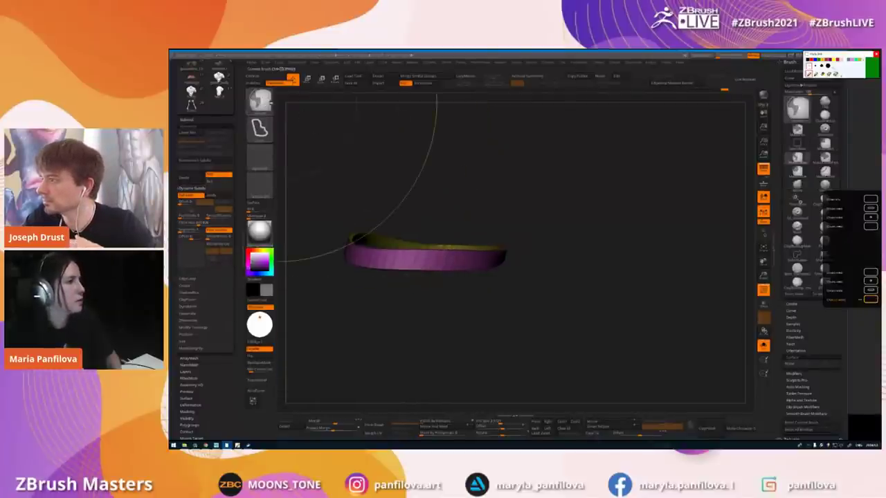
key("ctrl+shift")
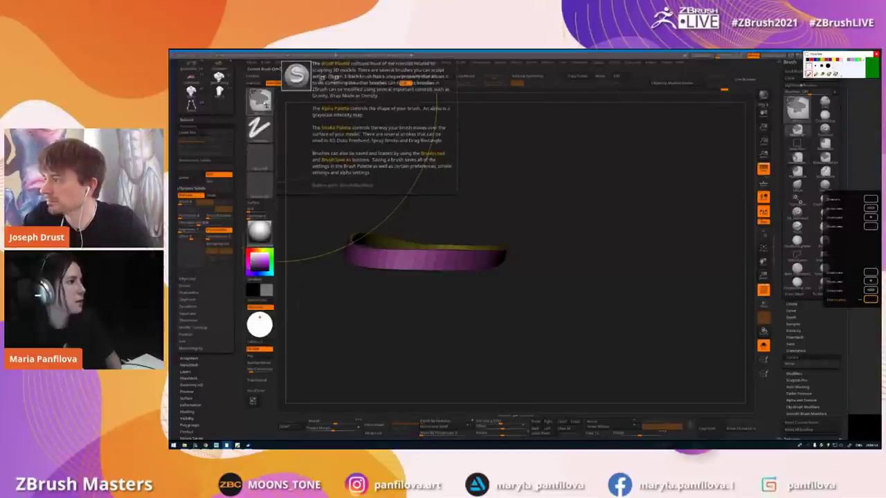
key("ctrl+shift")
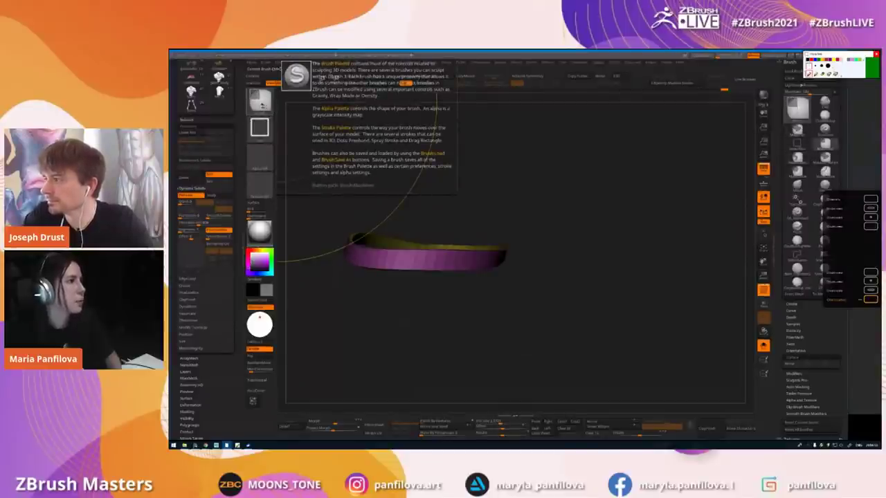
key("shift")
key("ctrl")
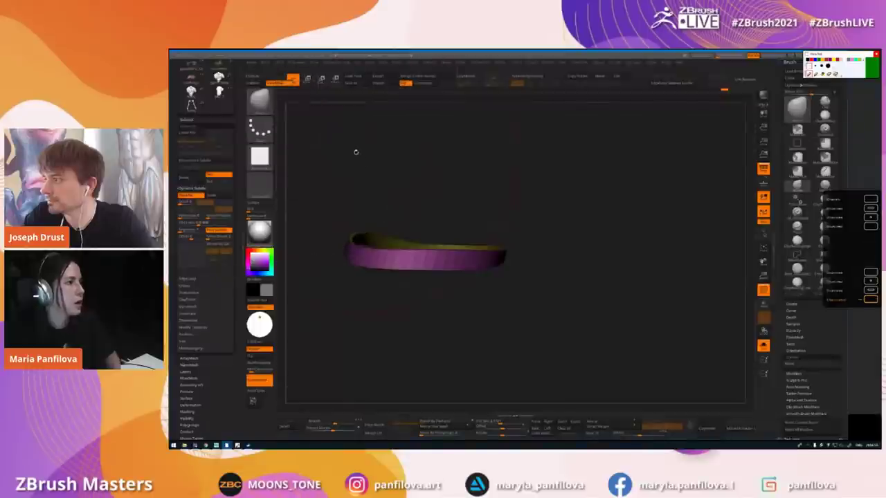
- Set the lasso selection brush as the active selection brush and accept its notice
key("ctrl+shift")
key("ctrl")
left_click(263, 105)
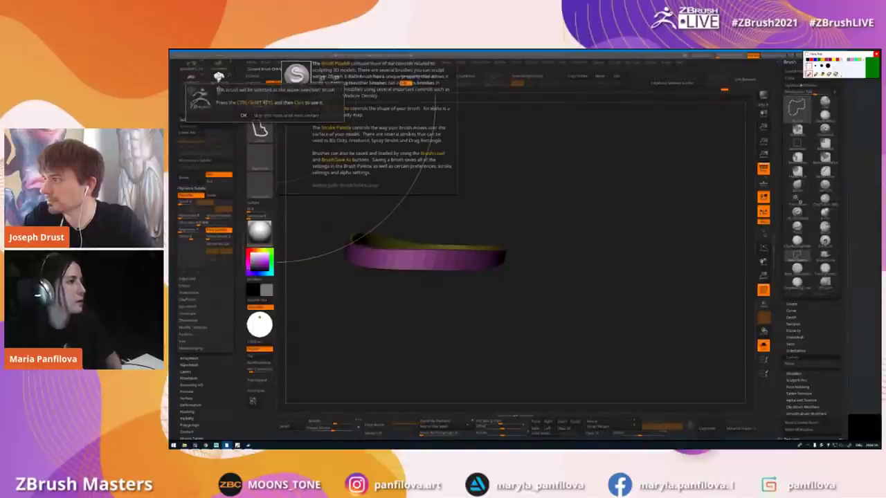
left_click(261, 117)
key("ctrl+shift")
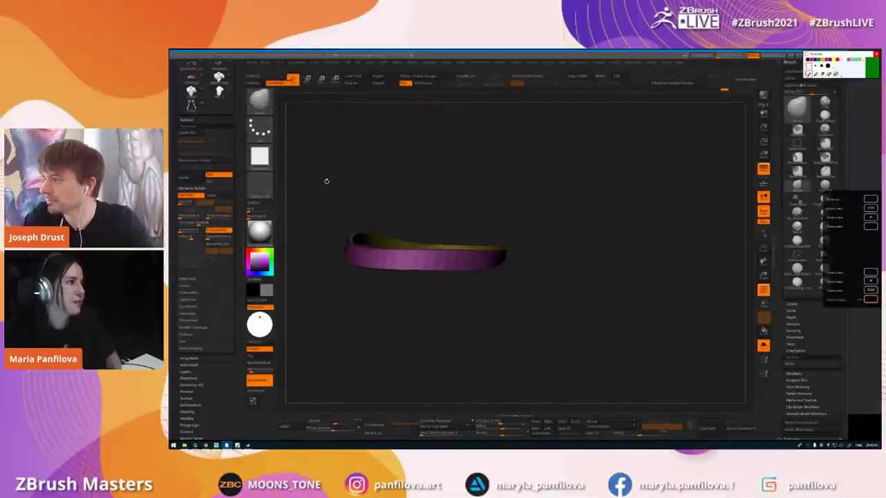
- Show the full statue, make the pleated skirt the active subtool and isolate it
left_click_drag(326, 181, 345, 179)
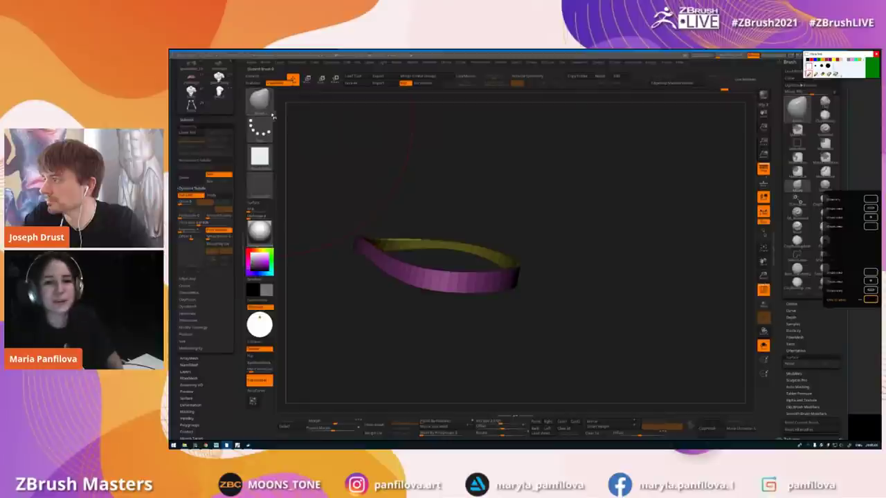
left_click_drag(358, 183, 409, 210, "alt")
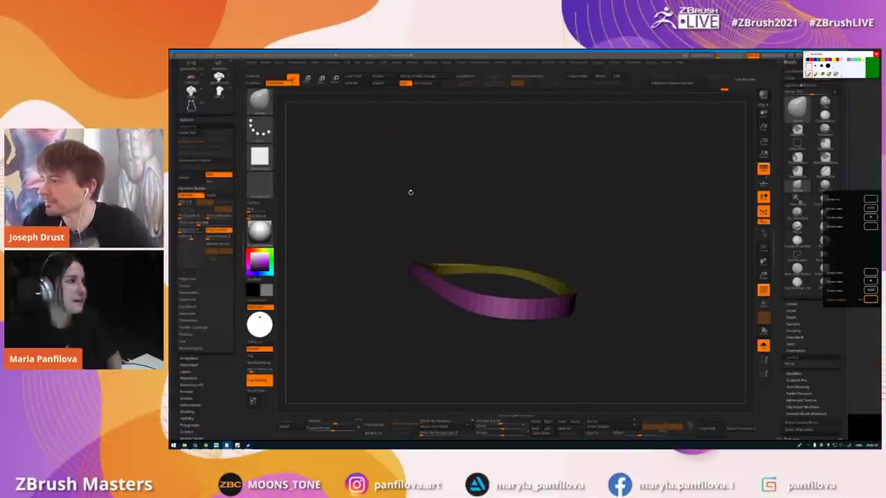
key("shift+s")
right_click_drag(435, 235, 394, 242)
right_click_drag(512, 321, 457, 288, "alt")
left_click_drag(458, 290, 456, 288)
left_click(455, 288, "alt")
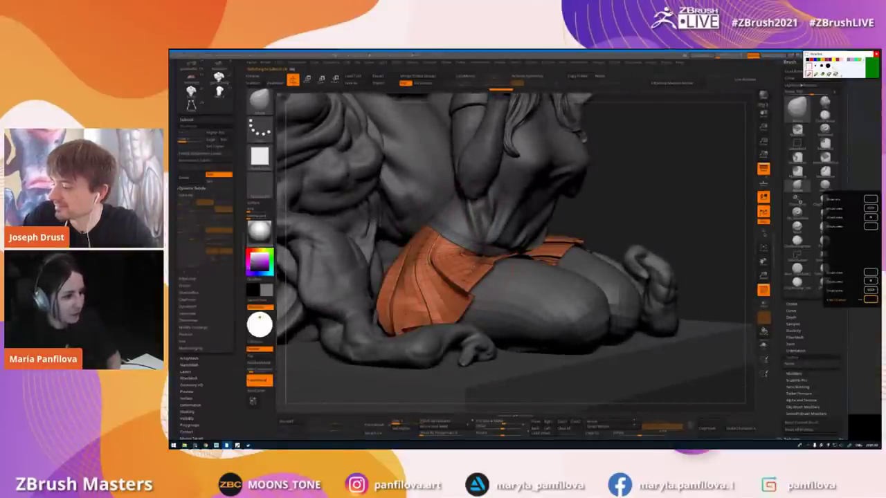
key("shift+s")
right_click_drag(344, 202, 350, 229, "ctrl")
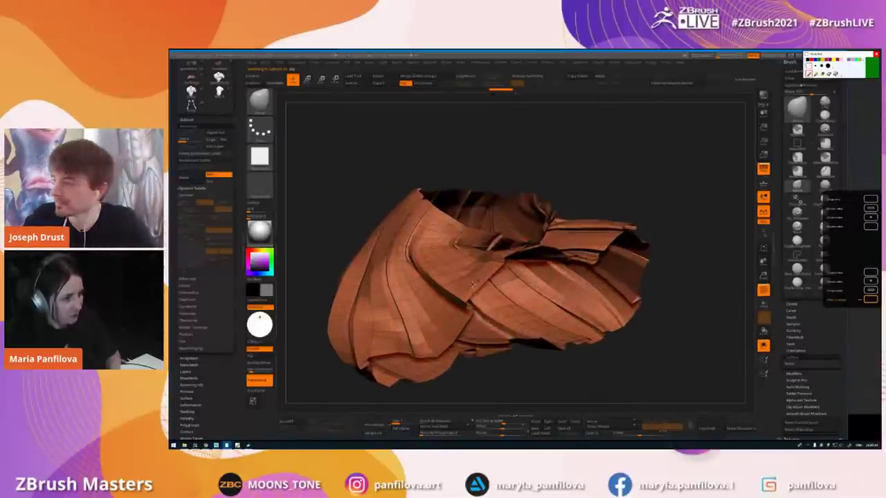
- Turn on Dynamic Subdivision for the skirt and inspect its thickened pleats on the girl with and without polyframe
left_click(192, 196)
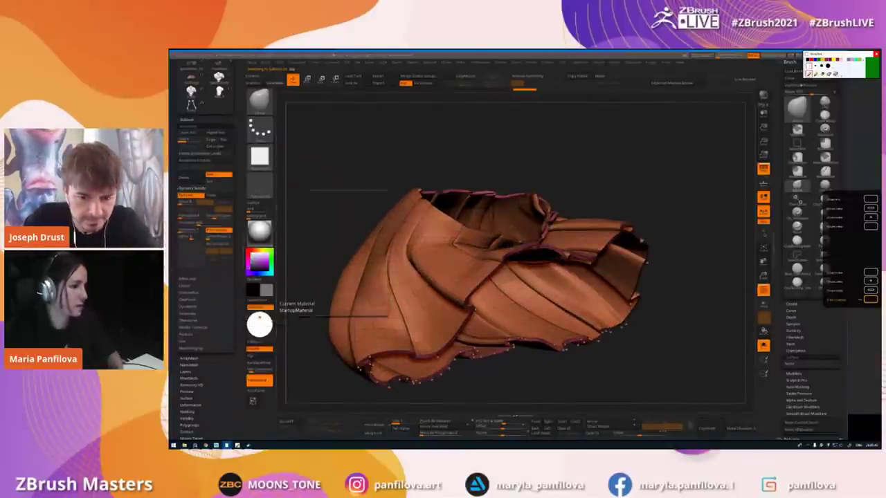
key("shift+f")
key("shift+s")
right_click_drag(481, 268, 475, 267)
key("space")
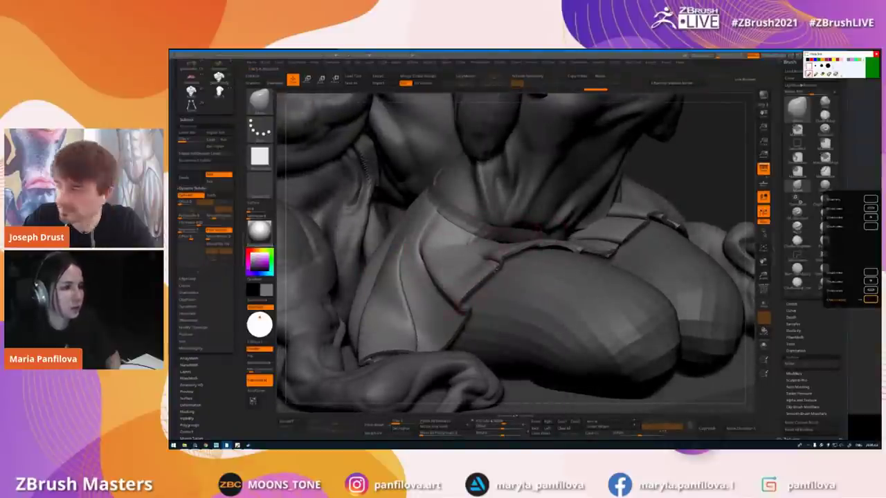
right_click_drag(493, 268, 505, 216)
key("shift+f")
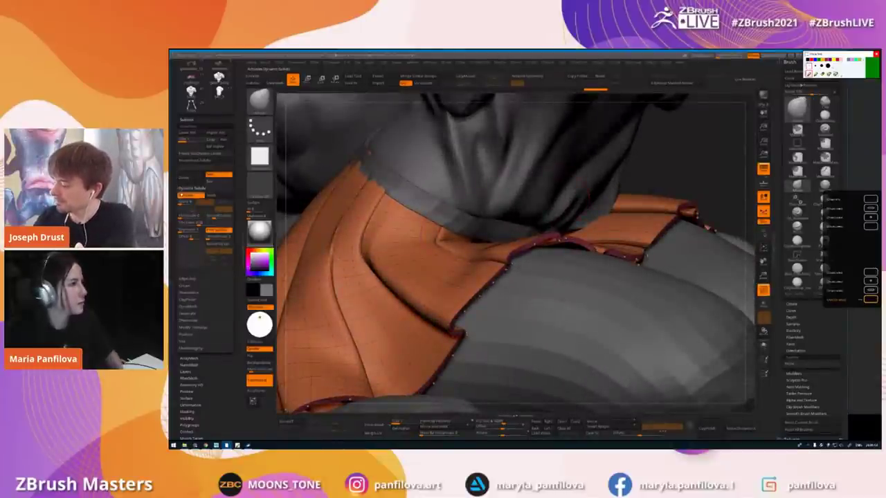
- Isolate the skirt with Dynamic Subdivision off, clear its mask and add a regular subdivision level
key("shift+f")
right_click_drag(499, 255, 493, 264)
key("shift+f")
left_click(492, 263, "ctrl+shift")
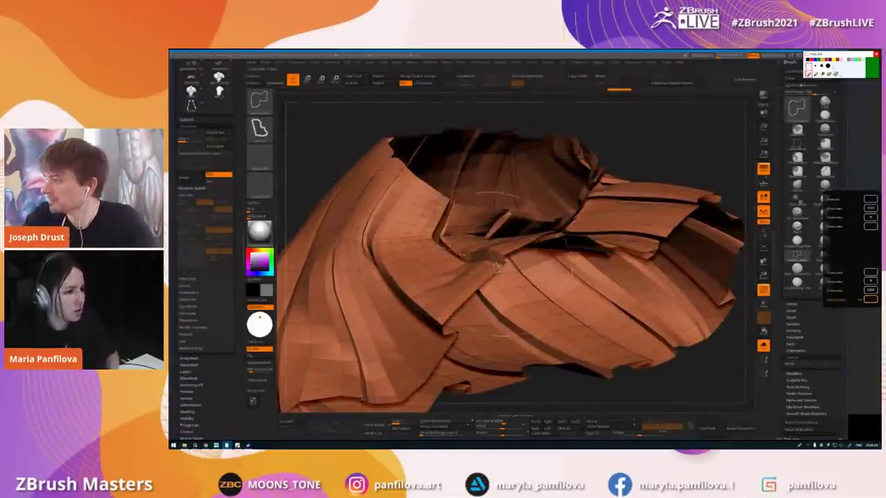
key("shift+f")
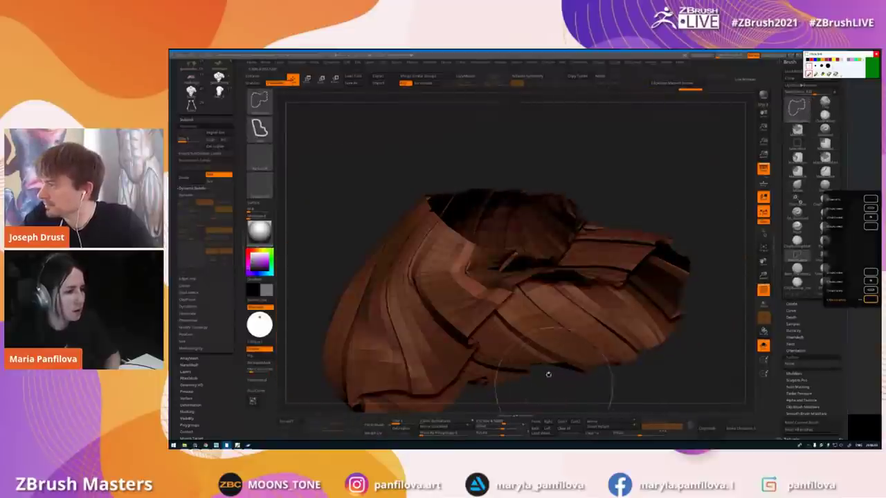
right_click_drag(528, 340, 497, 292)
mouse_move(498, 292)
left_mouse_down()
mouse_move(521, 302)
mouse_move(500, 301)
mouse_move(509, 303)
left_mouse_up()
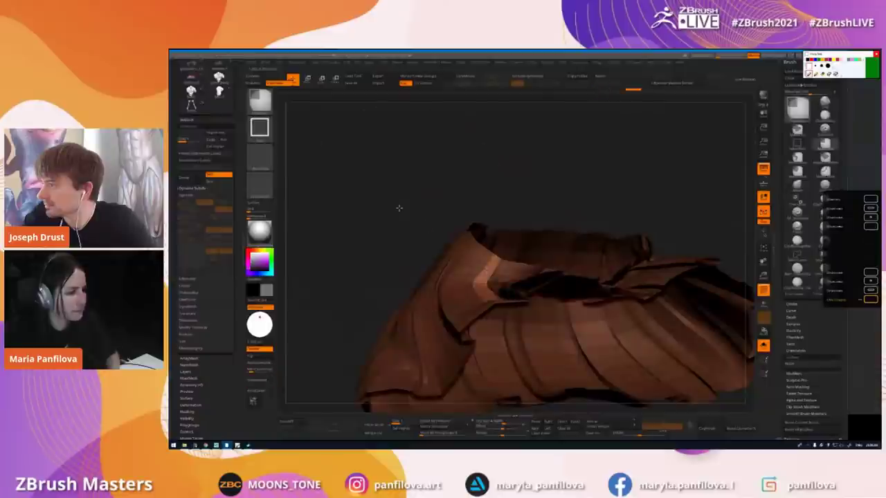
key("shift+f")
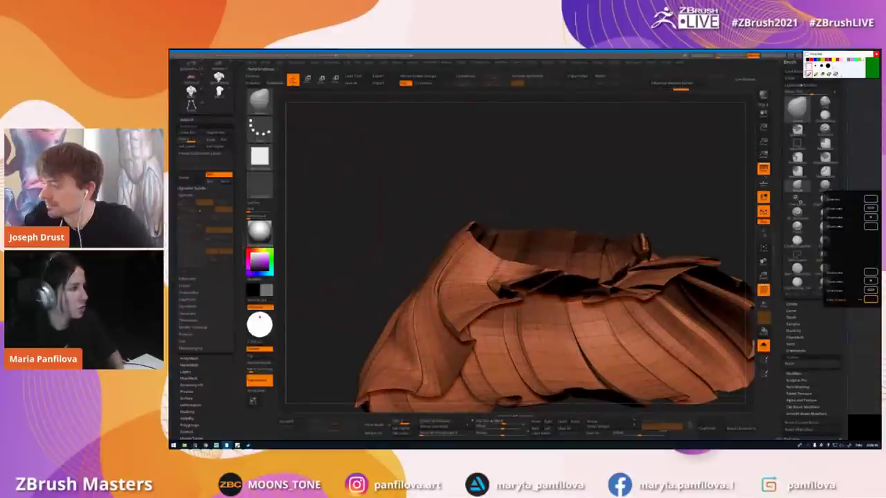
- Turn Dynamic Subdivision back on for the subdivided skirt and show it without polyframe on the full statue
left_click(194, 195)
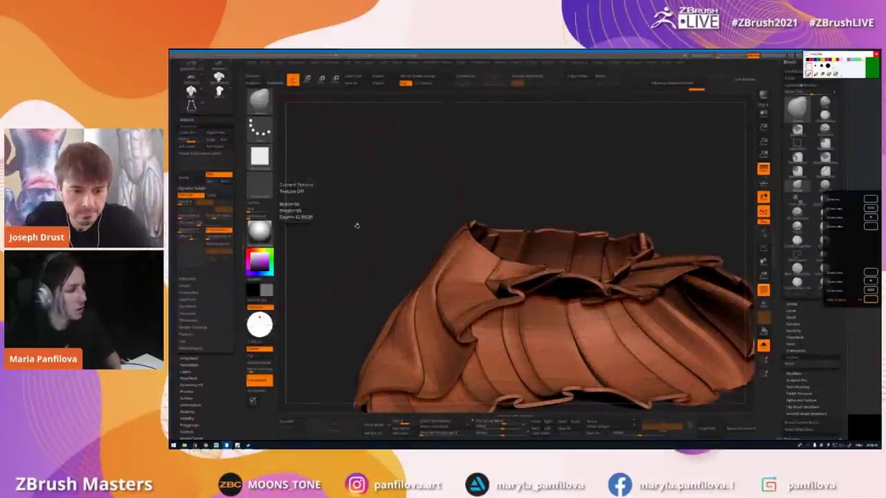
left_click_drag(356, 223, 362, 228)
key("shift+f")
right_click_drag(434, 173, 411, 207, "ctrl")
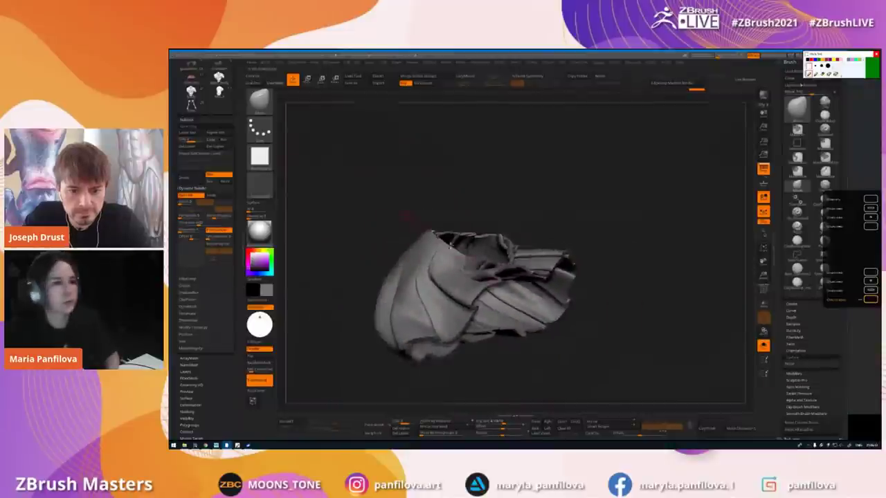
key("alt+s")
mouse_move(451, 247)
right_mouse_down()
mouse_move(495, 218)
mouse_move(482, 255)
right_mouse_up()
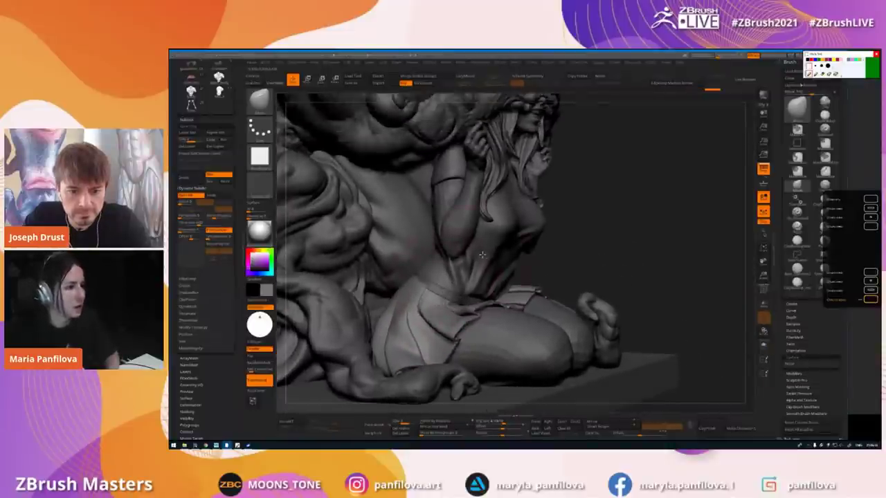
- Select the girl's top, turn on polyframe and view the whole statue with its base
left_click(482, 254, "alt")
key("shift+f")
mouse_move(482, 254)
right_mouse_down()
mouse_move(468, 250)
mouse_move(482, 277)
mouse_move(472, 282)
right_mouse_up()
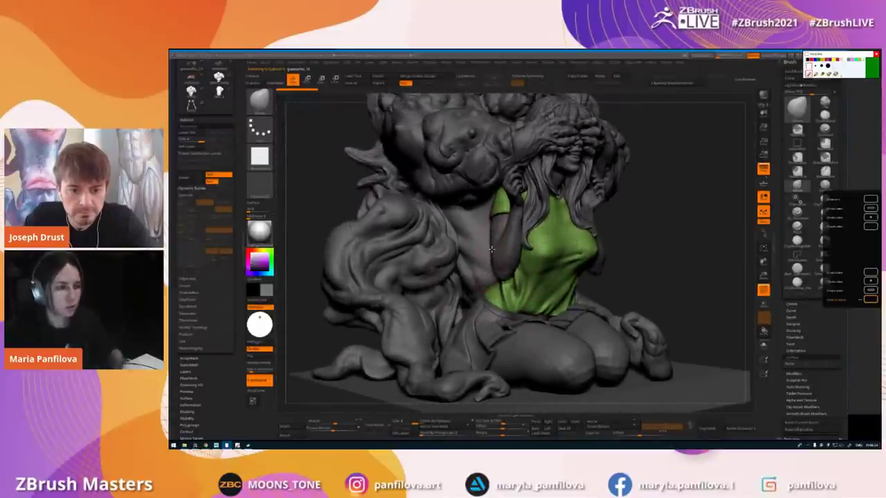
right_click_drag(506, 288, 417, 312)
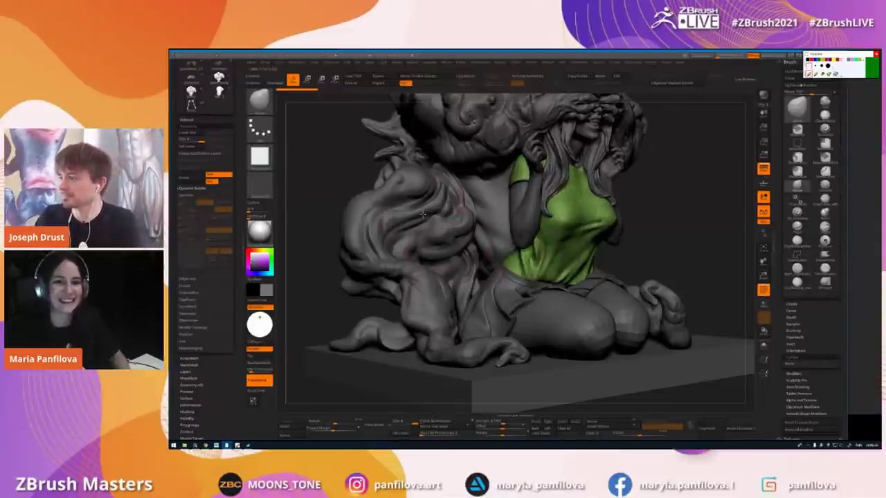
mouse_move(695, 242)
left_mouse_down()
mouse_move(683, 227)
mouse_move(667, 262)
left_mouse_up()
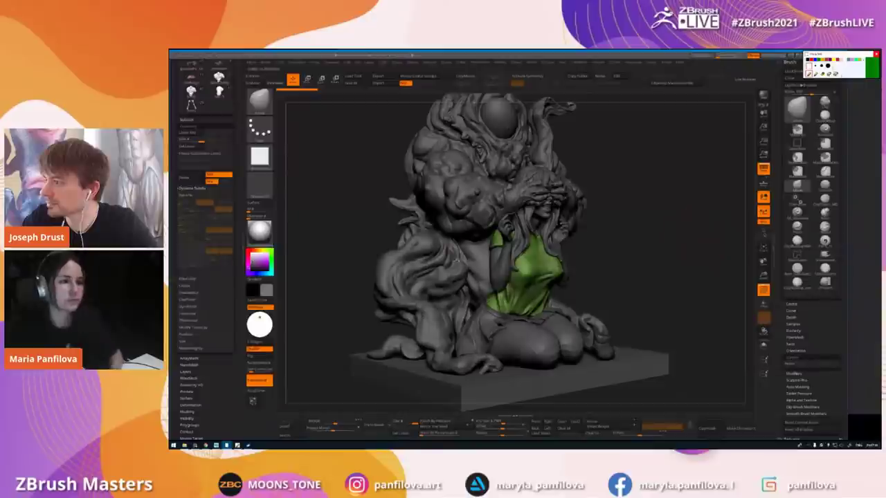
left_click_drag(694, 237, 694, 277, "alt")
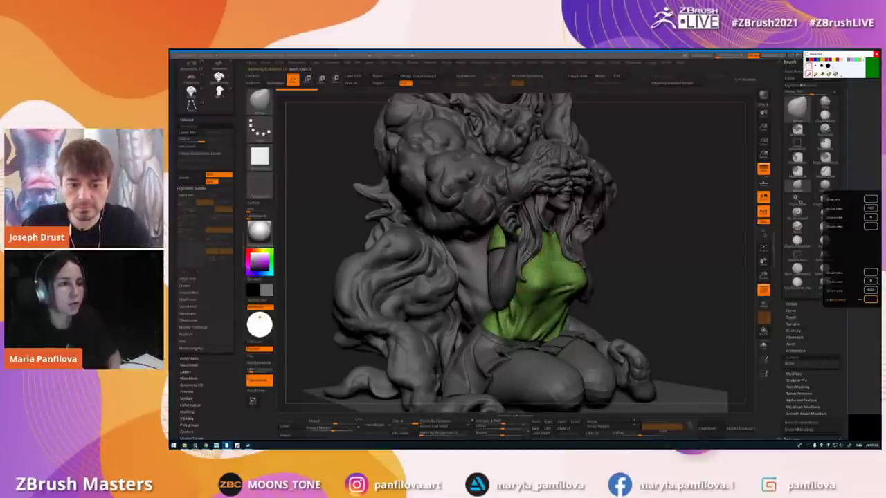
- Switch to the painted version of the statue and bring the creature and girl into view
left_click(527, 254, "alt")
left_click(191, 92)
left_click_drag(404, 235, 404, 176, "alt")
left_click(192, 81)
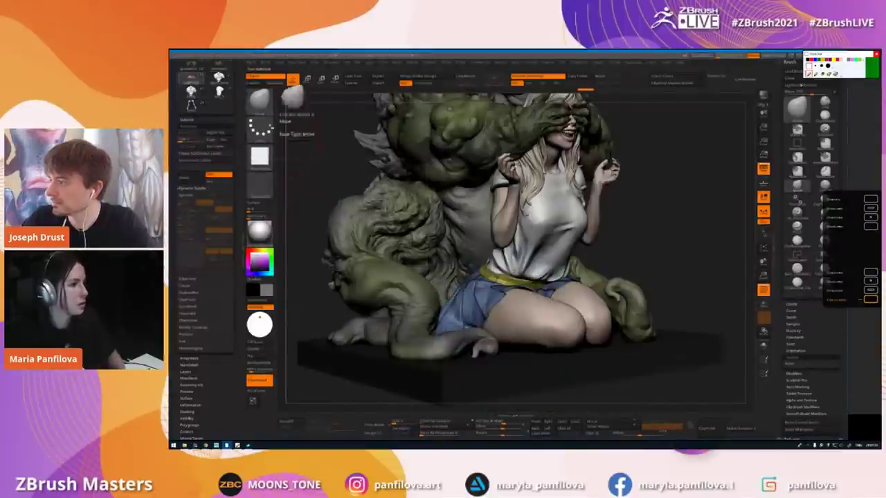
left_click_drag(351, 115, 343, 189, "alt")
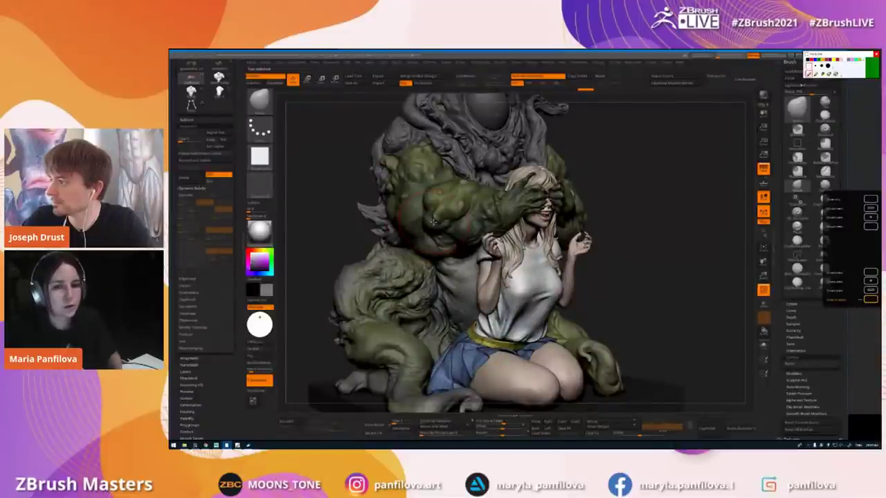
- Select the girl's body on the painted statue and inspect her polygroups up close and within the group
left_click(483, 303, "alt")
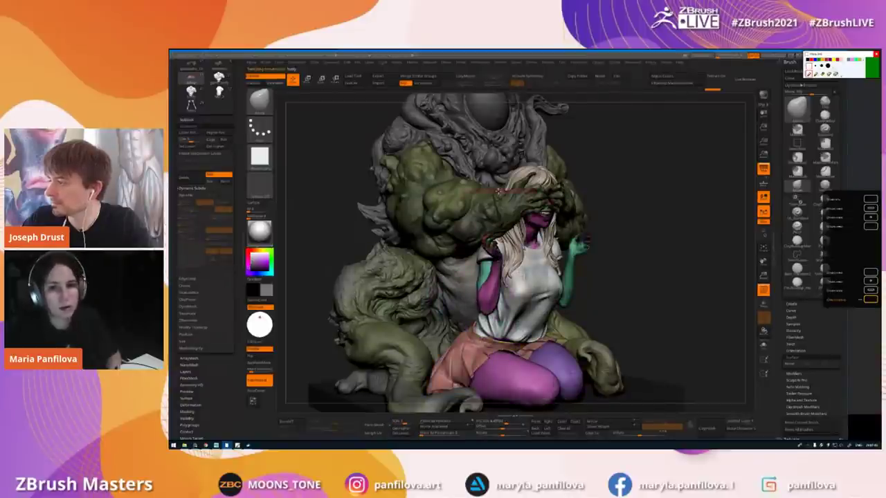
right_click_drag(492, 213, 487, 298, "ctrl")
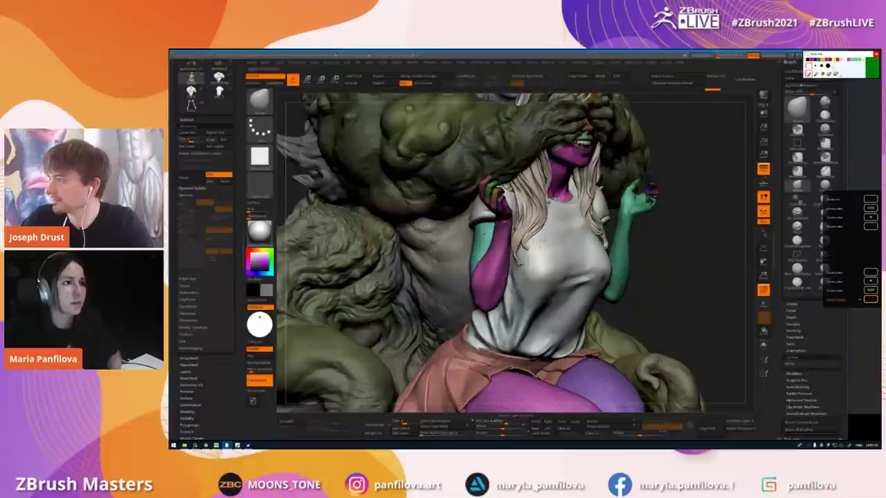
key("f")
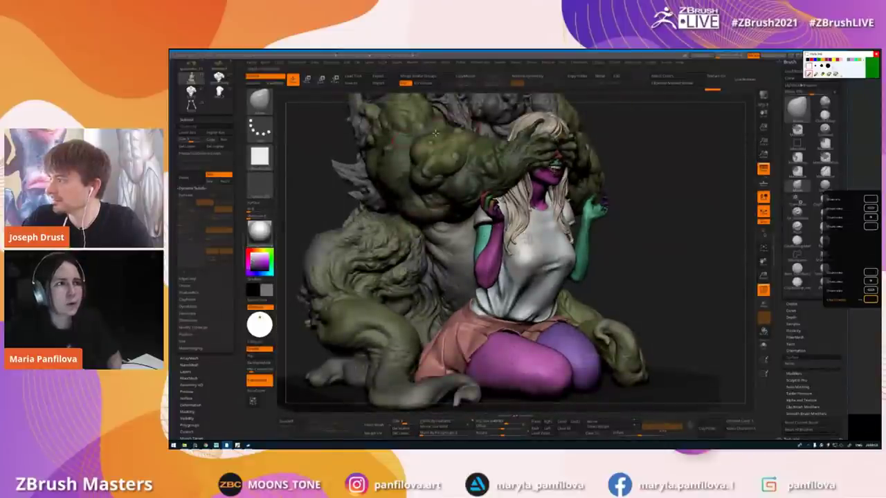
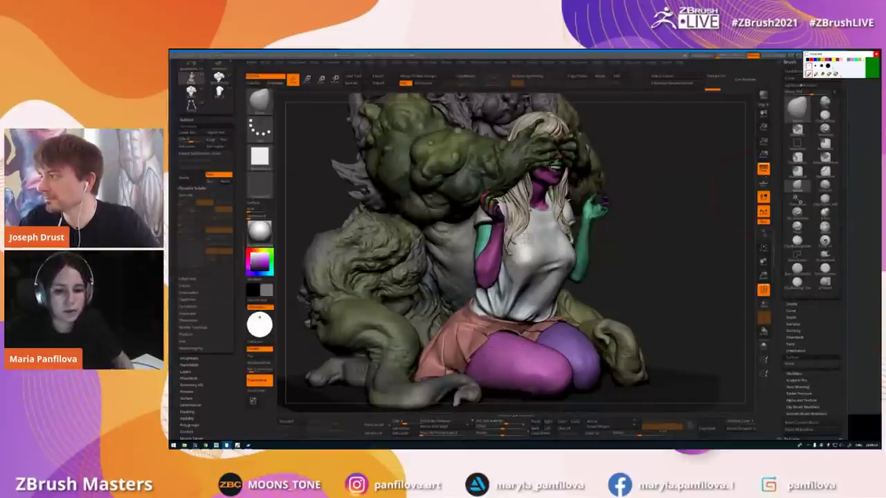
- Switch to the reference board and examine the front-view render with the dark red background among the work-in-progress images
key("alt+Tab")
scroll(659, 259, "down", 8)
middle_click_drag(609, 125, 650, 297)
middle_click_drag(651, 90, 572, 436)
middle_click_drag(579, 137, 598, 368)
middle_click_drag(597, 229, 601, 370)
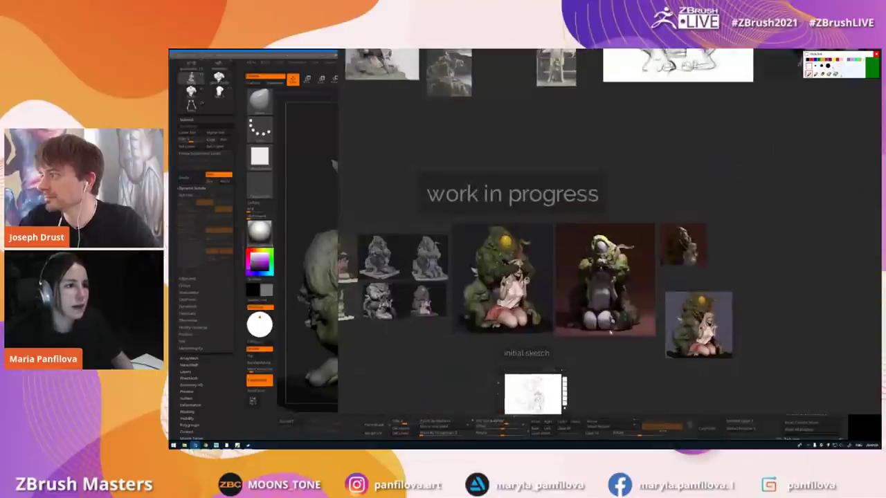
scroll(637, 324, "up", 5)
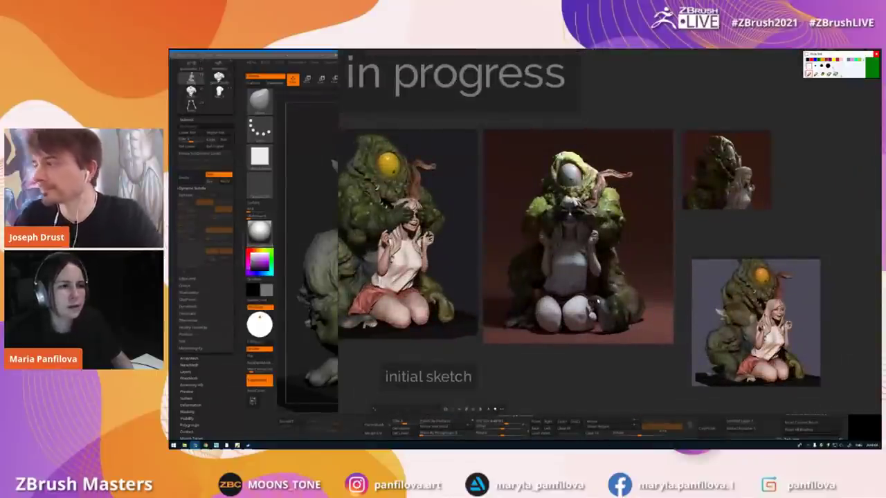
scroll(596, 302, "up", 2)
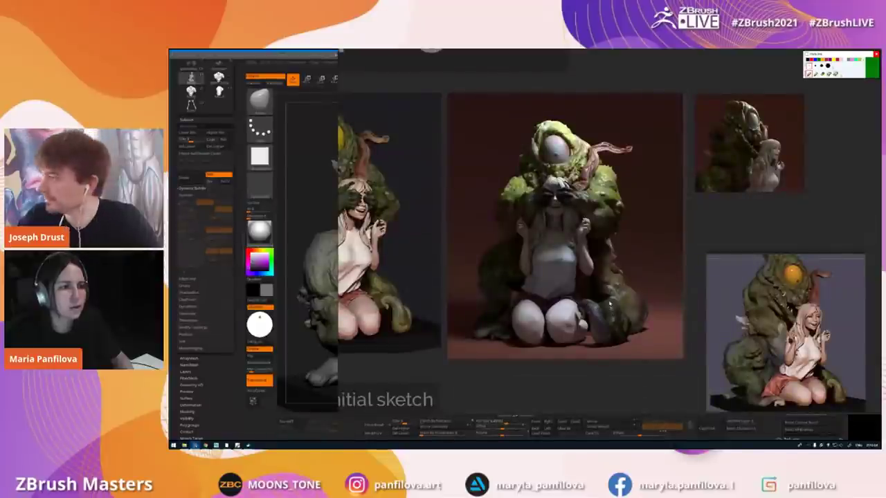
- Return to ZBrush, turn off polyframe and bring the girl's face and upper body into a close front view
left_click(323, 192)
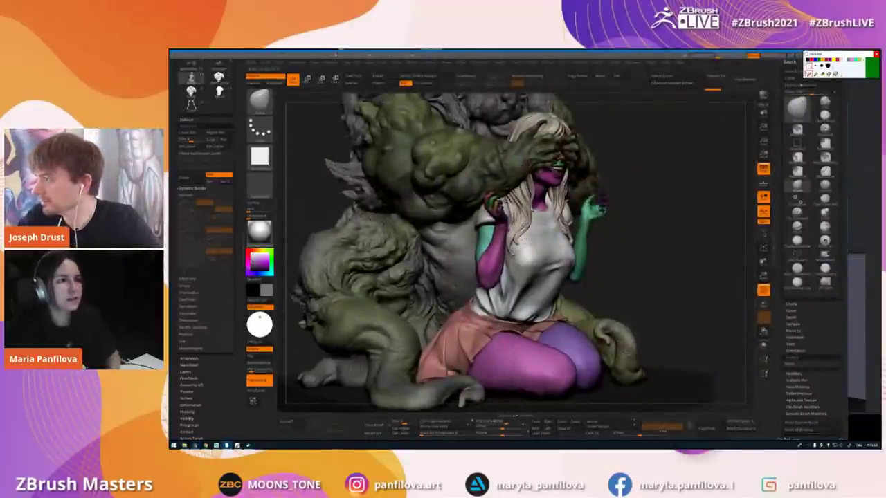
mouse_move(513, 190)
right_mouse_down("ctrl")
mouse_move(520, 155)
mouse_move(513, 234)
mouse_move(505, 235)
mouse_move(532, 232)
mouse_move(526, 207)
right_mouse_up("ctrl")
key("shift+f")
right_click_drag(531, 265, 480, 221, "alt")
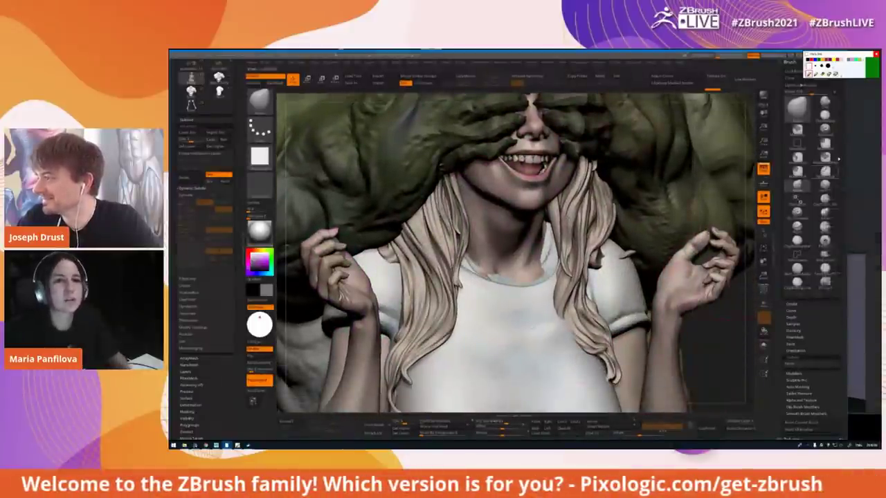
- Switch back to the reference board and study the girl's covered face, hands and lighting in the dark red render
key("alt+Tab")
scroll(575, 238, "up", 2)
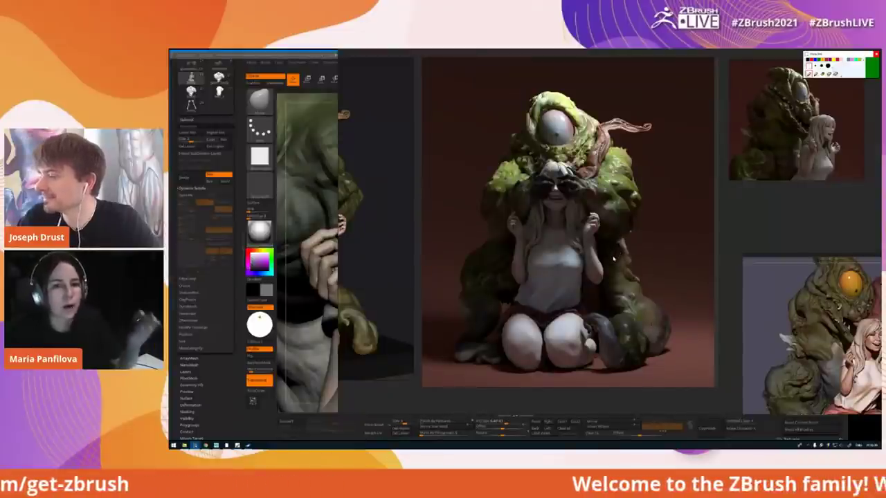
scroll(585, 225, "up", 2)
scroll(540, 163, "up", 3)
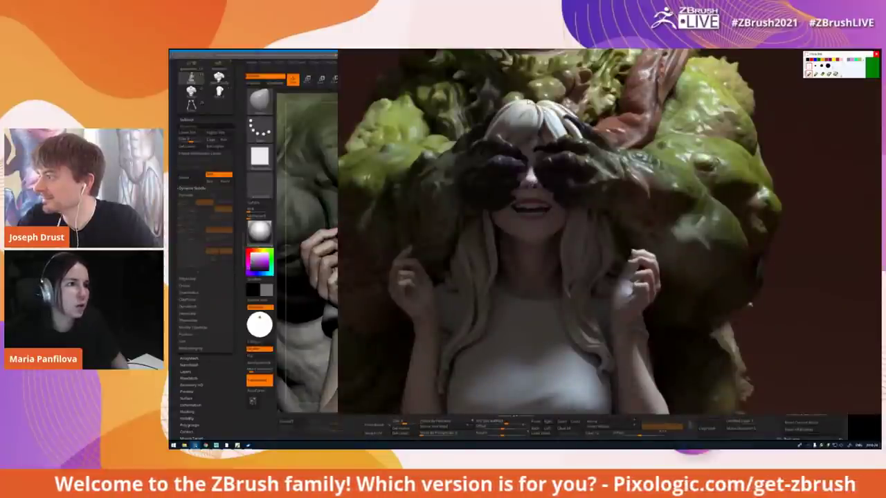
middle_click_drag(573, 290, 574, 273)
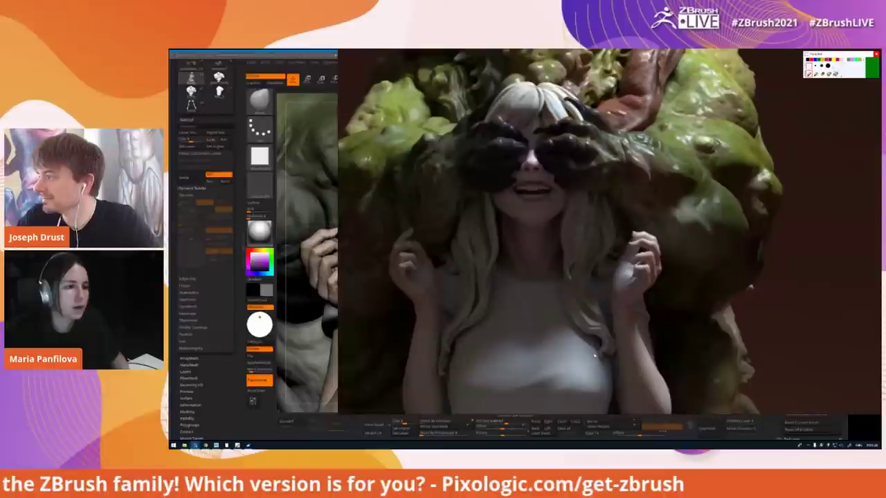
middle_click_drag(599, 344, 601, 332)
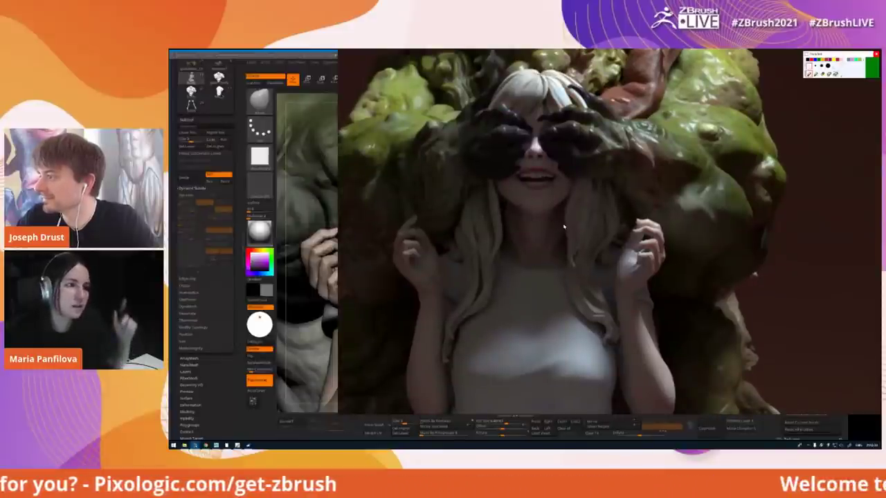
scroll(571, 223, "down", 2)
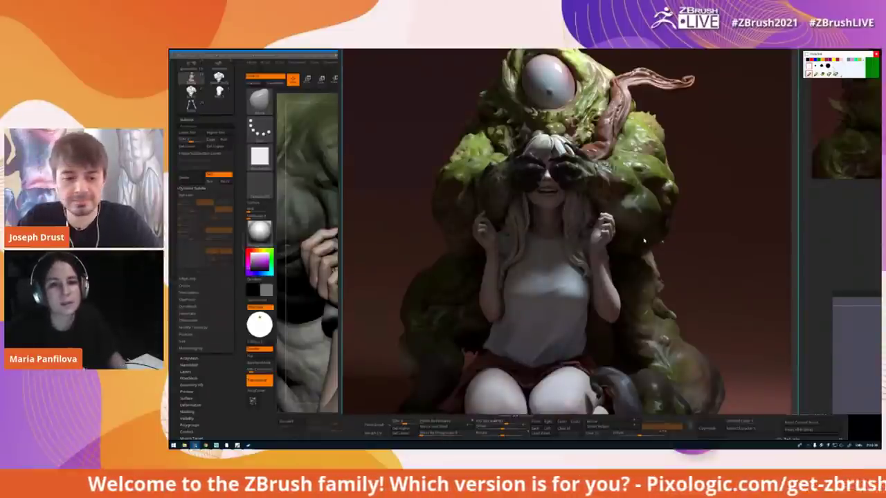
- Return to ZBrush and compare the creature and girl with perspective distortion off and on
left_click(326, 140)
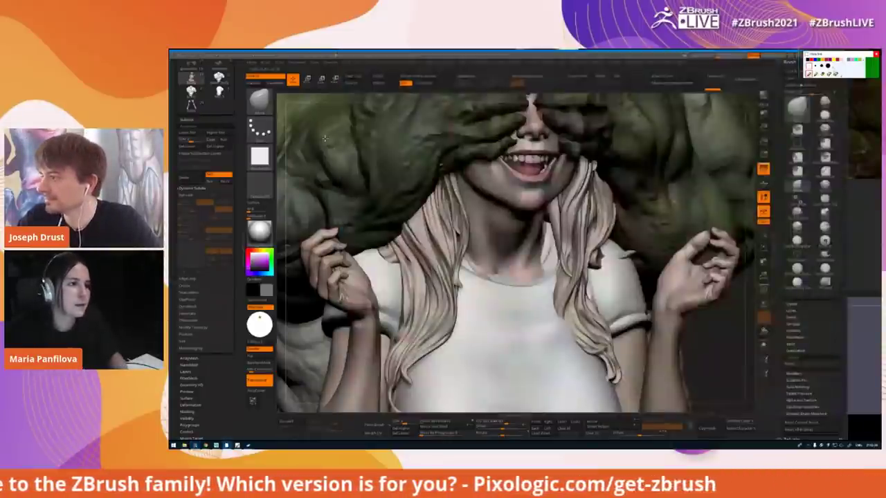
left_click_drag(730, 339, 698, 344, "alt")
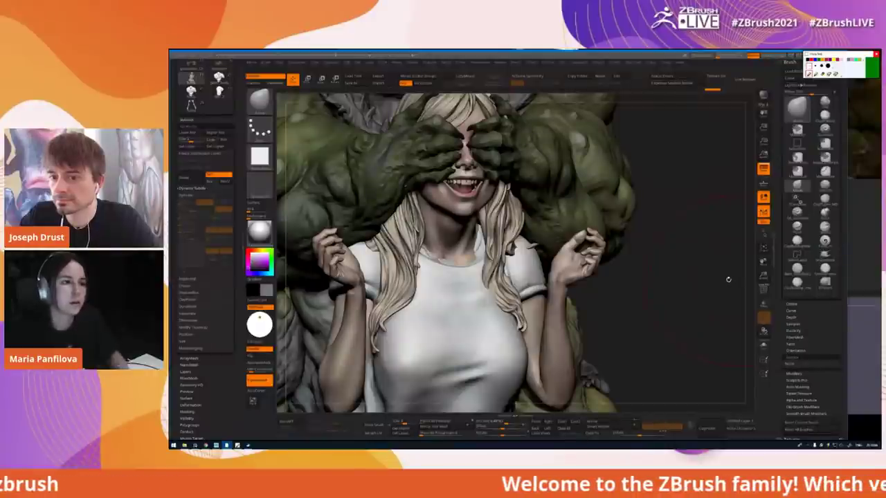
mouse_move(709, 285)
left_mouse_down()
mouse_move(725, 285)
mouse_move(694, 290)
mouse_move(699, 275)
left_mouse_up()
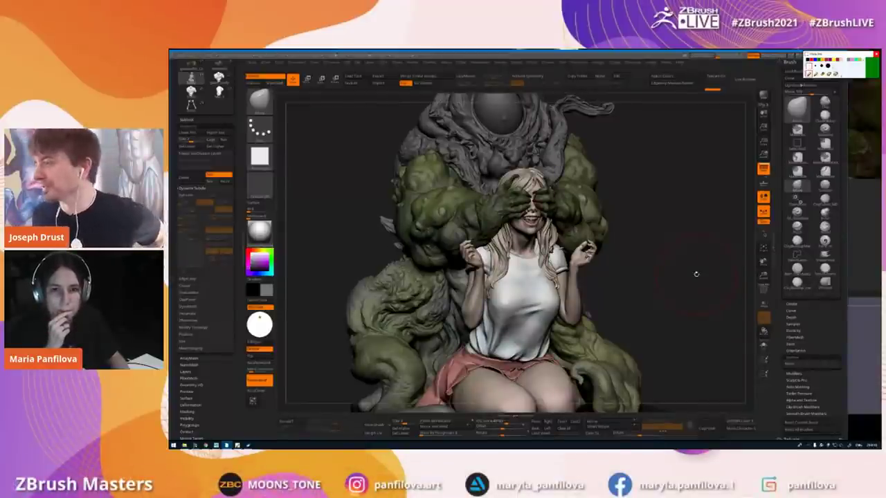
left_click(764, 169)
left_click(763, 170)
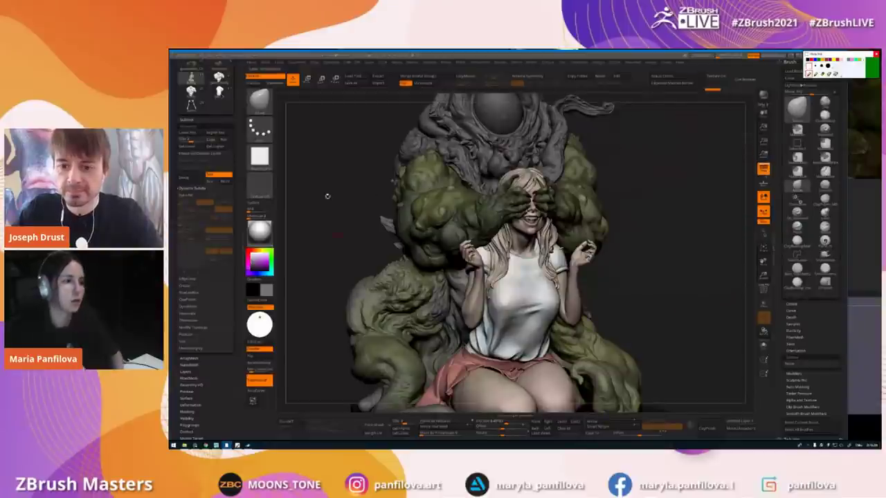
left_click_drag(329, 197, 325, 197, "alt")
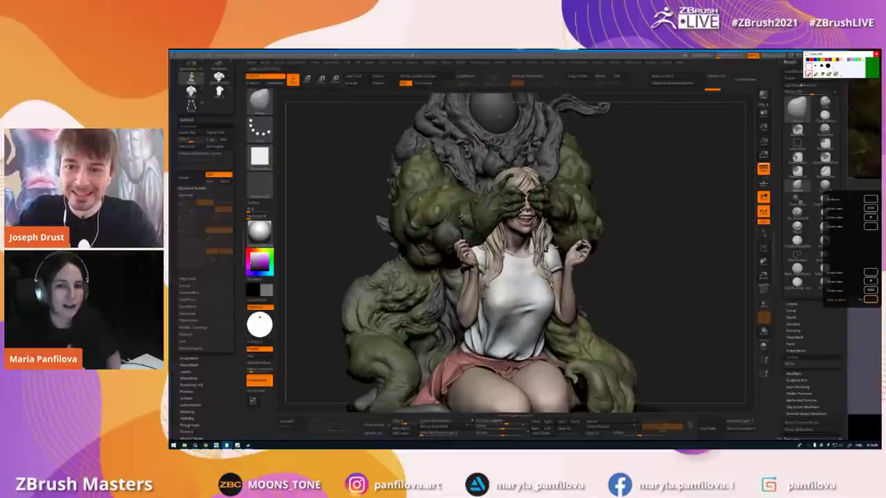
right_click_drag(451, 235, 446, 225, "alt")
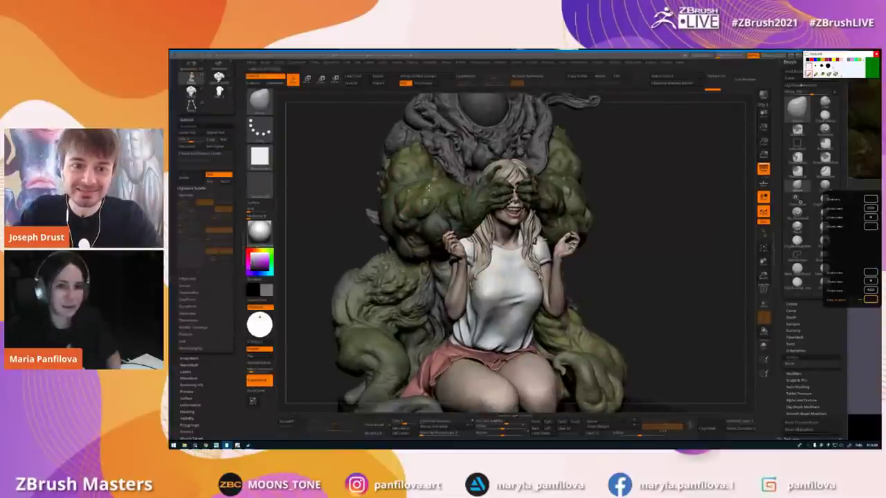
- Inspect the girl's mouth and the hands over her eyes, and the creature's eye and facial folds, at different distances
right_click_drag(440, 171, 448, 200, "ctrl")
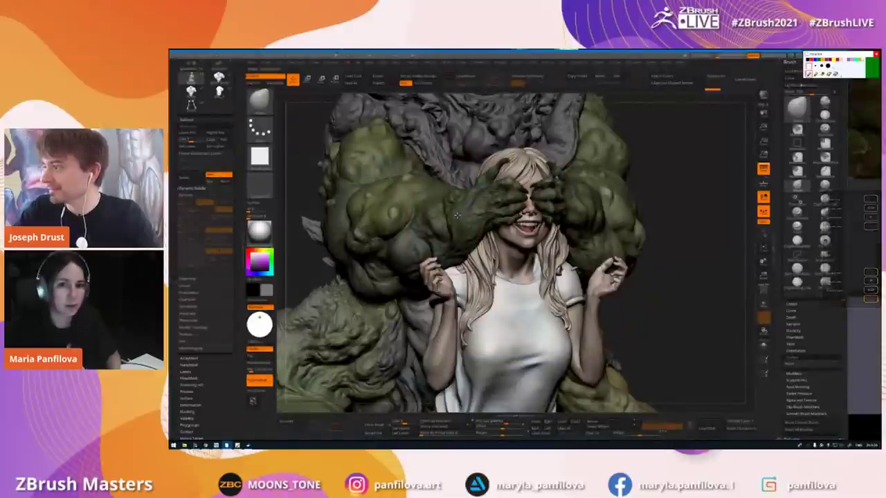
mouse_move(522, 225)
right_mouse_down()
mouse_move(520, 200)
mouse_move(519, 244)
mouse_move(470, 255)
right_mouse_up()
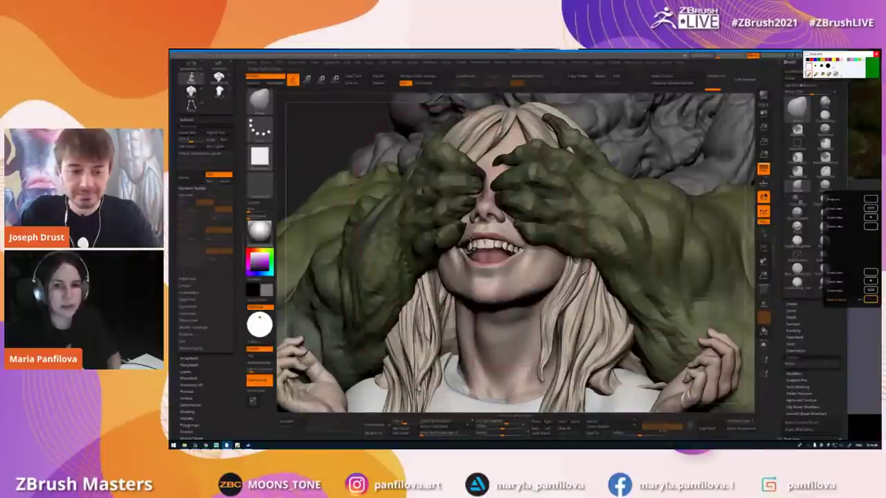
mouse_move(470, 246)
right_mouse_down("ctrl")
mouse_move(465, 275)
mouse_move(433, 296)
mouse_move(463, 283)
right_mouse_up("ctrl")
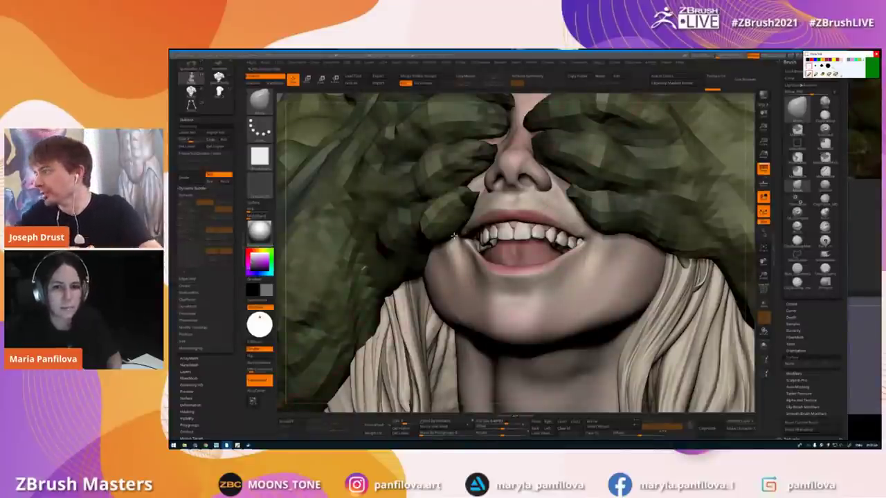
right_click_drag(441, 255, 452, 265)
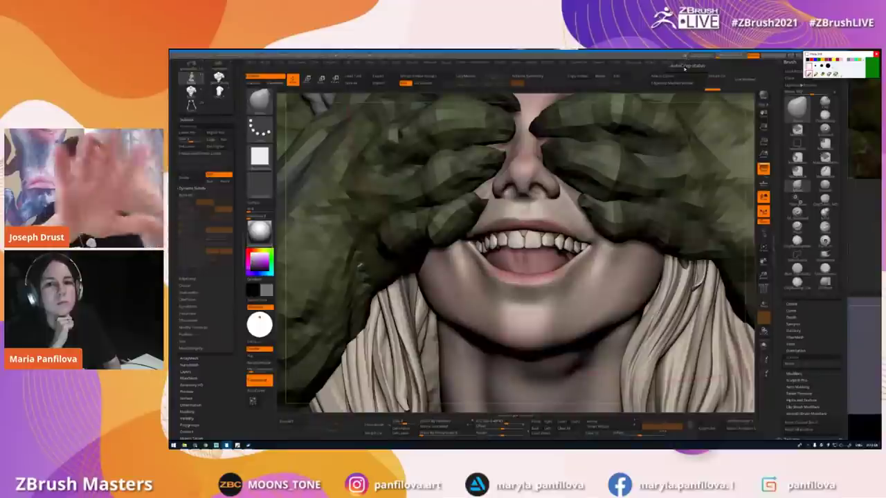
mouse_move(474, 234)
right_mouse_down("ctrl")
mouse_move(473, 226)
mouse_move(473, 244)
mouse_move(464, 176)
right_mouse_up("ctrl")
mouse_move(464, 176)
left_mouse_down()
mouse_move(488, 212)
mouse_move(470, 207)
left_mouse_up()
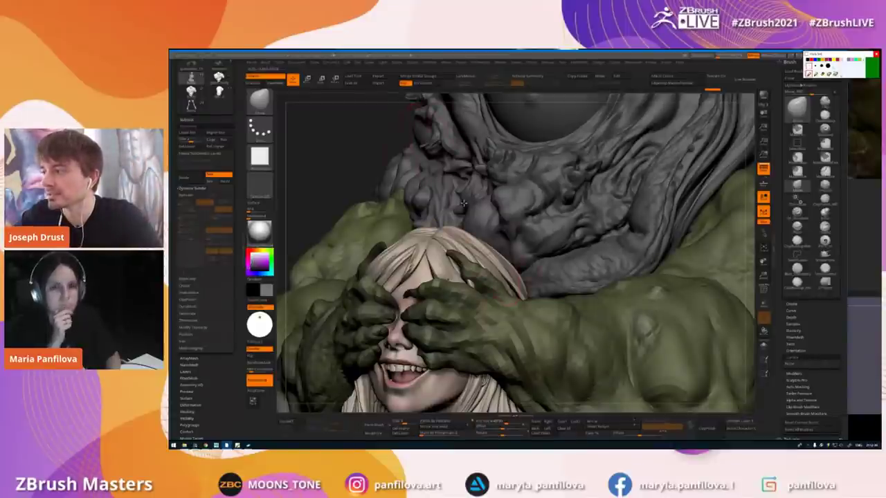
left_click_drag(466, 201, 496, 221)
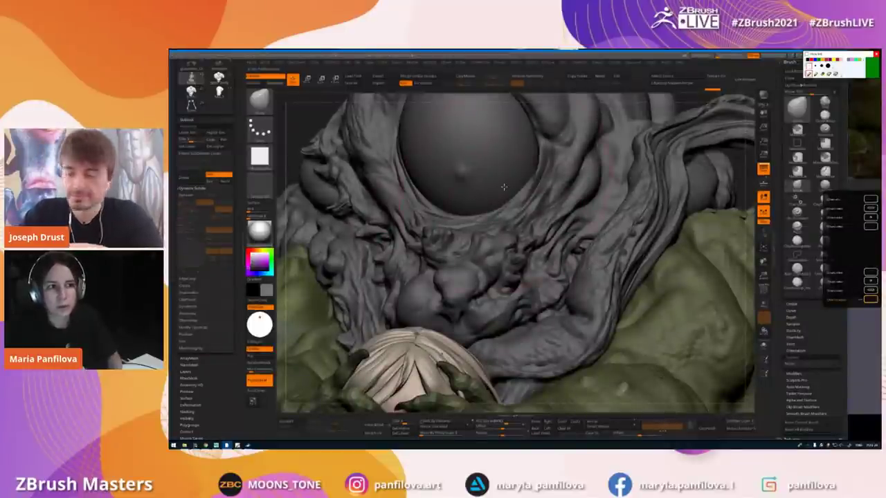
right_click_drag(504, 187, 448, 242, "ctrl")
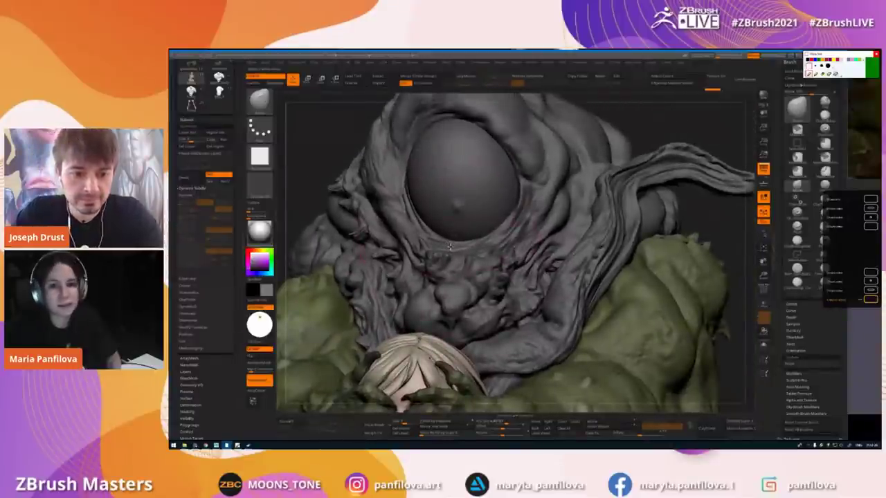
mouse_move(485, 239)
right_mouse_down("ctrl")
mouse_move(493, 233)
mouse_move(413, 254)
mouse_move(469, 209)
mouse_move(433, 215)
mouse_move(427, 226)
mouse_move(438, 212)
right_mouse_up("ctrl")
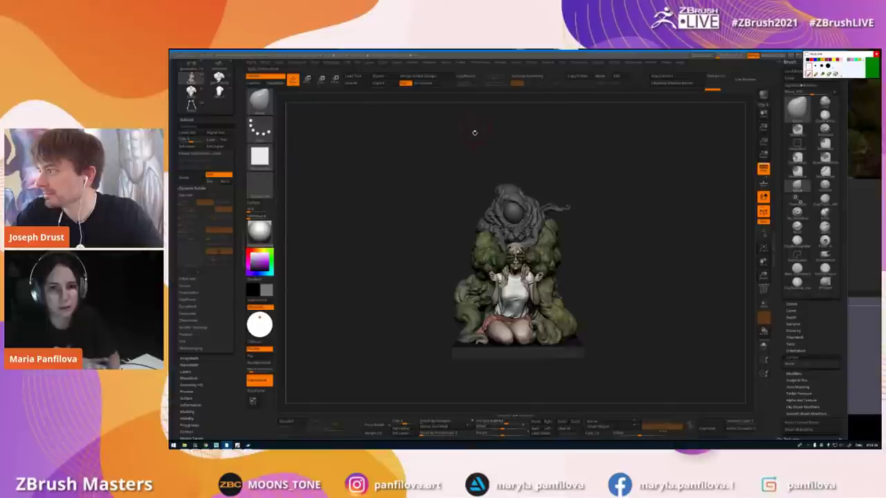
- Compare the girl's covered face up close with perspective distortion off and on
right_click_drag(409, 223, 433, 245, "ctrl")
right_click_drag(375, 239, 425, 281, "ctrl")
left_click_drag(423, 281, 450, 167, "alt")
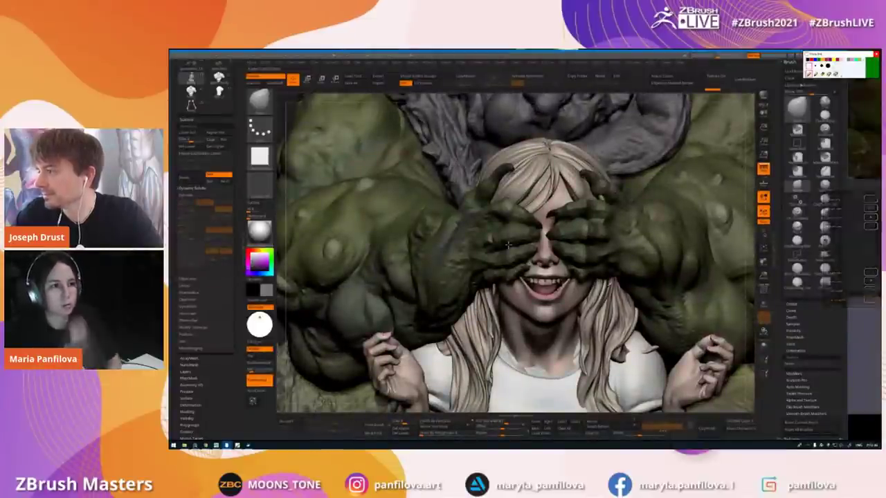
left_click_drag(506, 244, 535, 290, "alt")
left_click(762, 168)
left_click(763, 169)
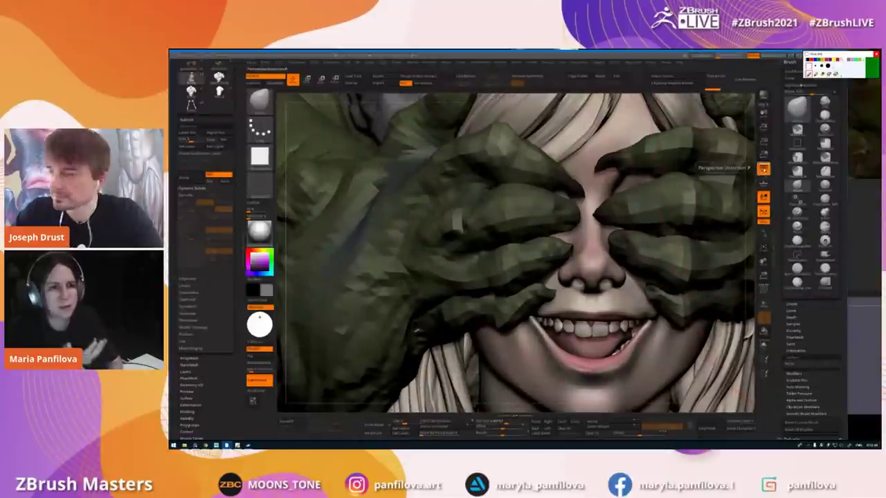
- Compare the whole statue from a distance with perspective distortion on and off, and frame it with perspective off
left_click(762, 168)
right_click_drag(517, 231, 366, 218, "ctrl")
left_click(763, 168)
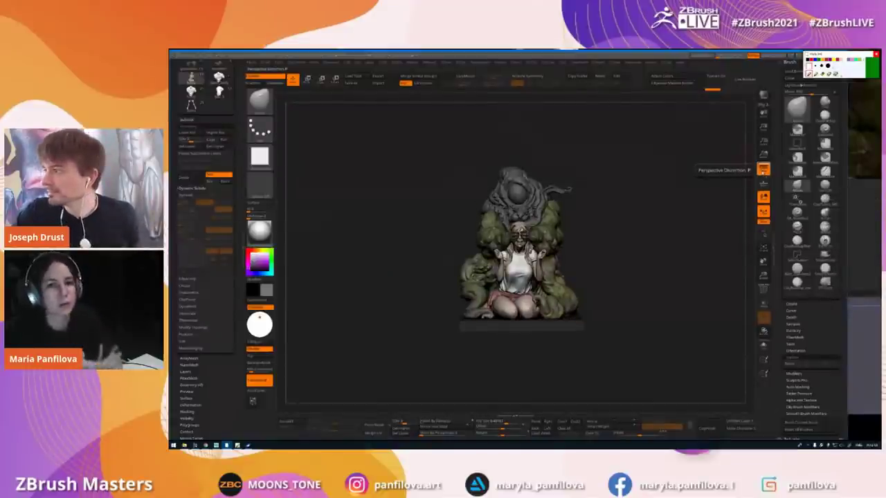
left_click(763, 168)
key("f")
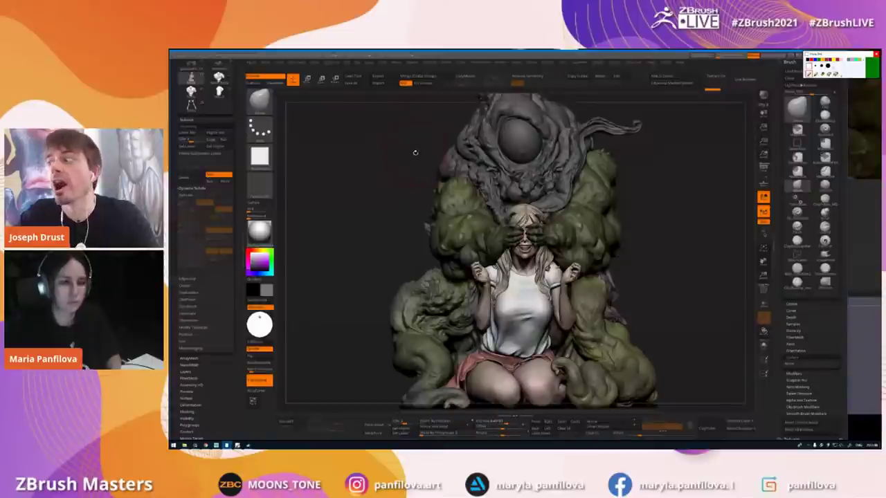
- Narrow the ZBrush window beside the reference render, turn perspective distortion on and turn the statue to match the render's front view
left_click_drag(357, 225, 346, 228, "alt")
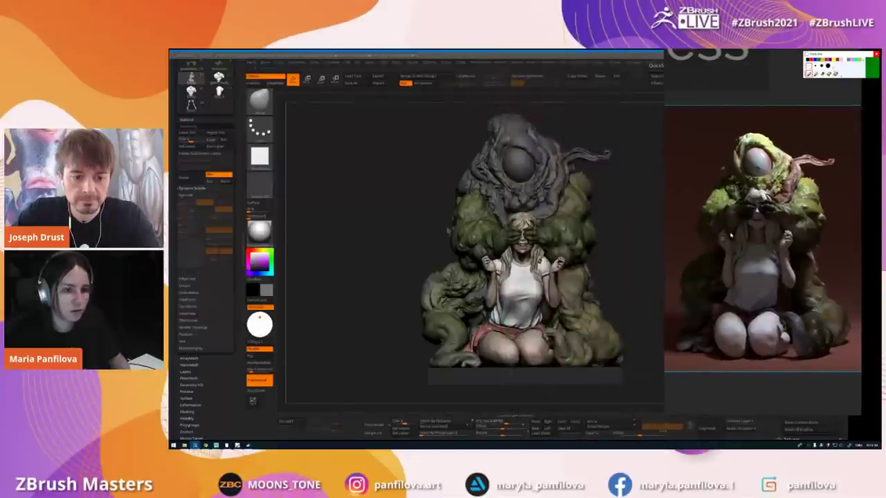
left_click_drag(848, 213, 682, 214)
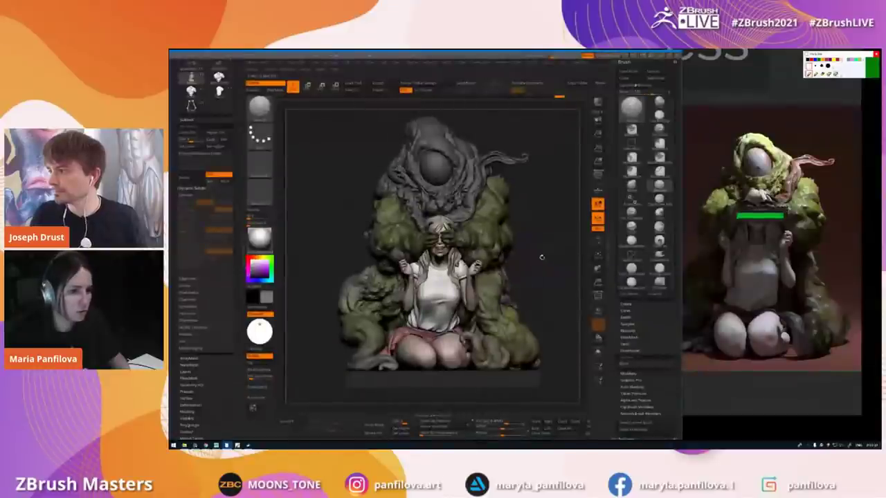
left_click(596, 176)
left_click_drag(550, 222, 568, 232)
left_click_drag(681, 241, 659, 242)
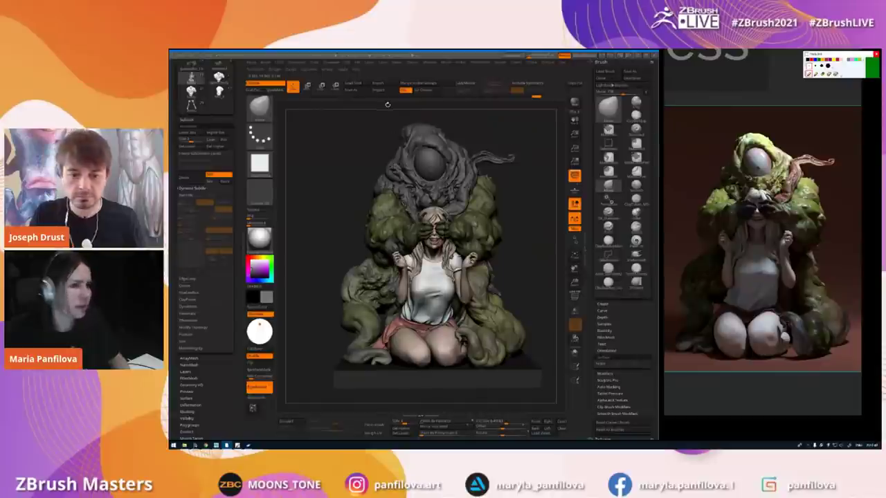
left_click_drag(700, 231, 697, 230)
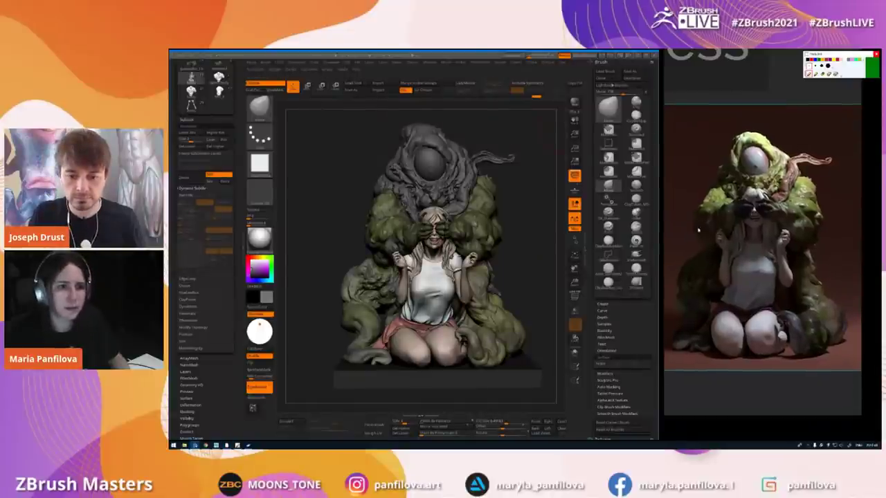
- Compare two neighbouring focal-length presets for the statue's perspective view and keep the longer one
left_click(303, 62)
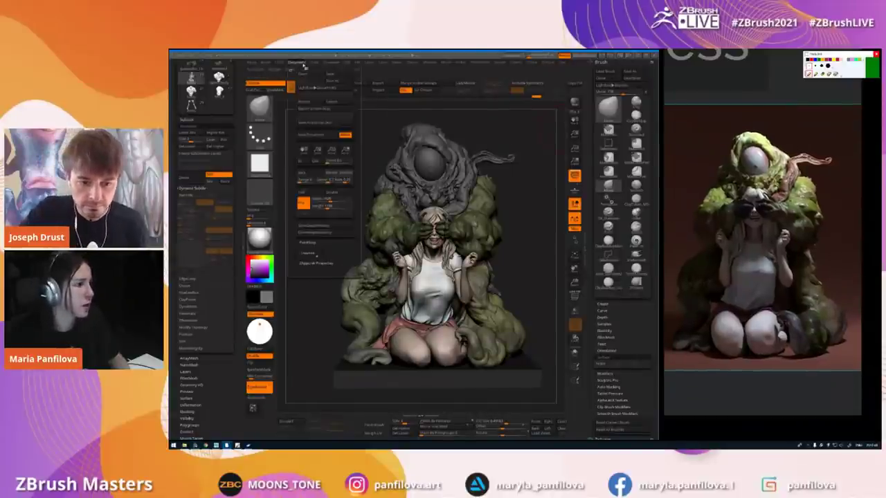
left_click(313, 63)
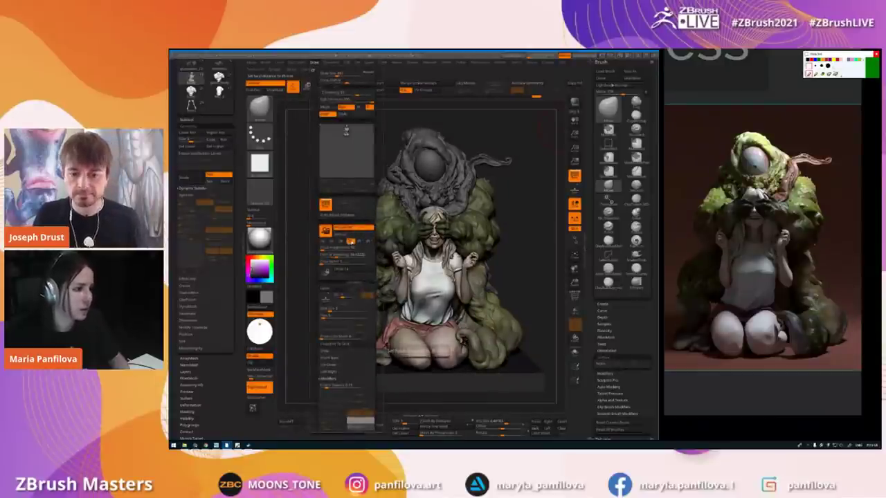
left_click(359, 242)
left_click(351, 242)
left_click(359, 241)
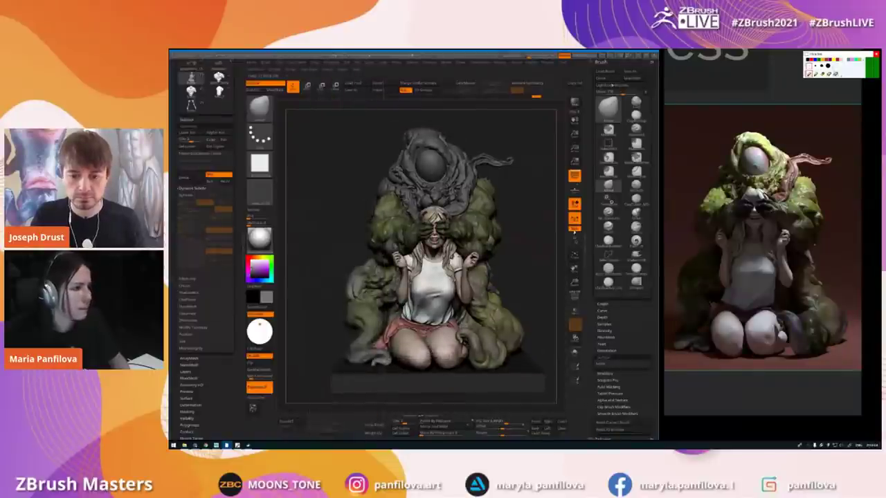
- Widen the ZBrush window, turn the statue to a three-quarter view and reveal more of the loaded tool thumbnails
left_click_drag(659, 236, 811, 239)
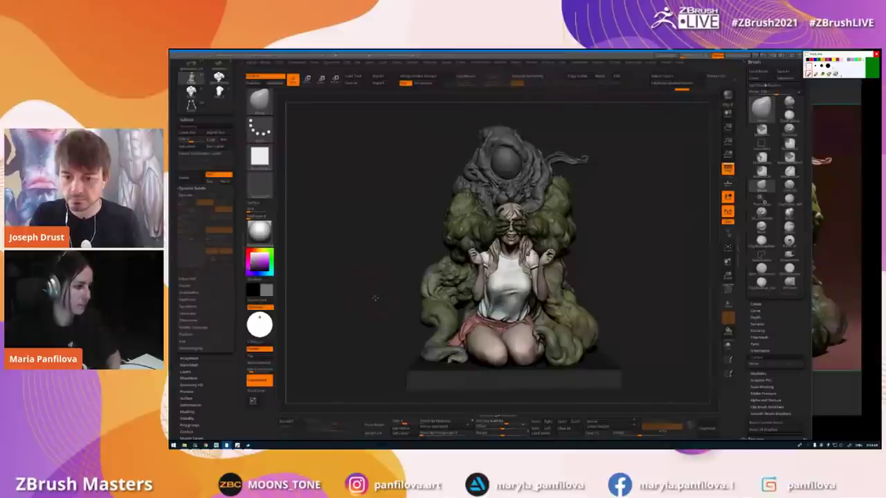
left_click_drag(371, 298, 405, 233)
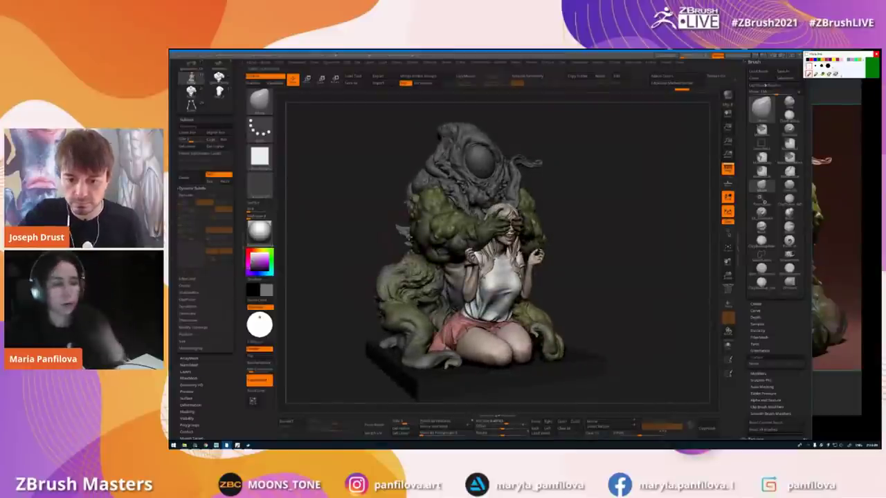
left_click_drag(239, 104, 239, 141)
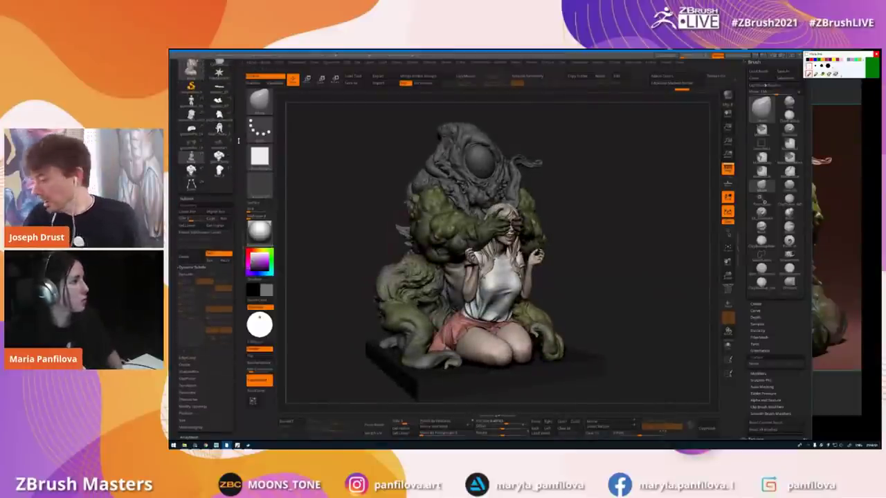
mouse_move(230, 141)
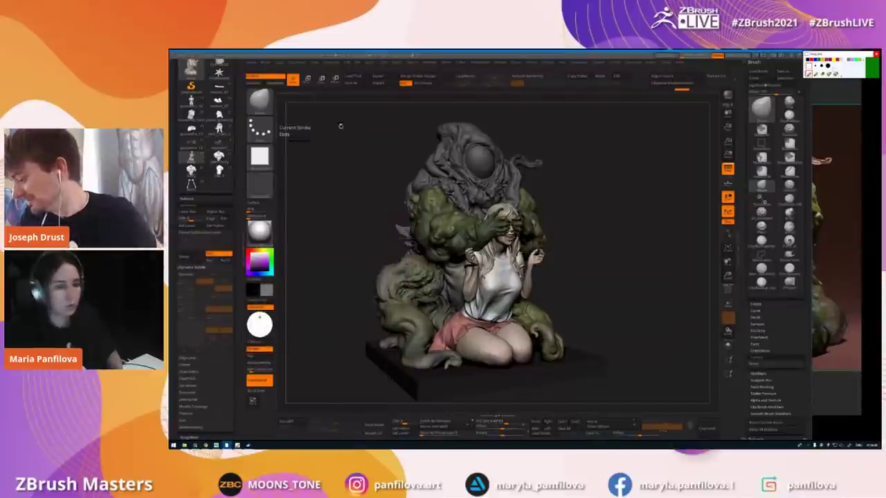
left_click_drag(339, 277, 351, 245)
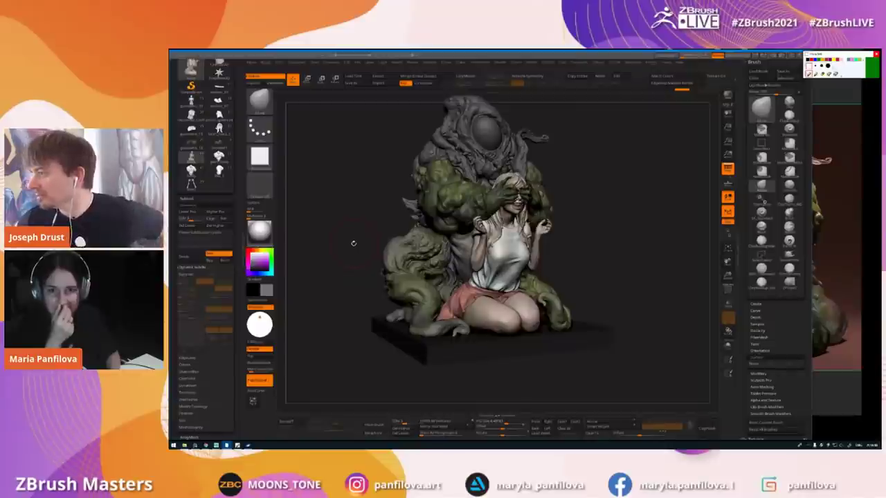
- Display the girl's polygroups and expand the list of the statue's subtools
key("shift+f")
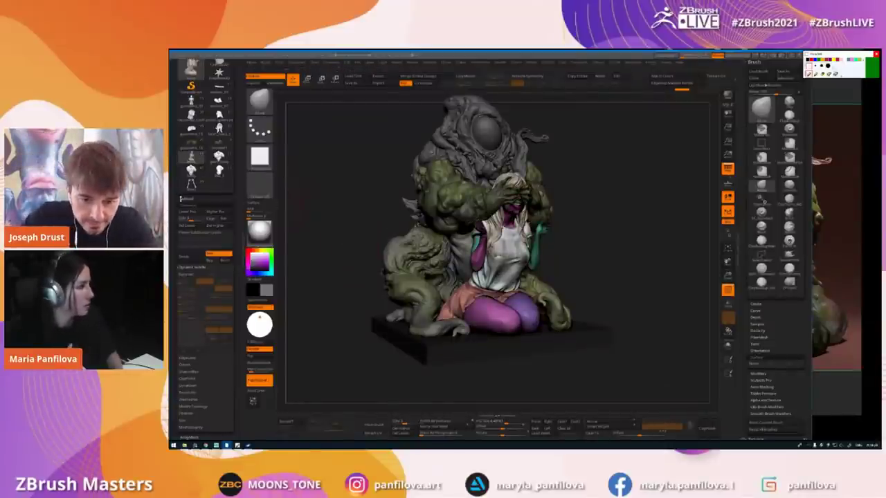
left_click(187, 199)
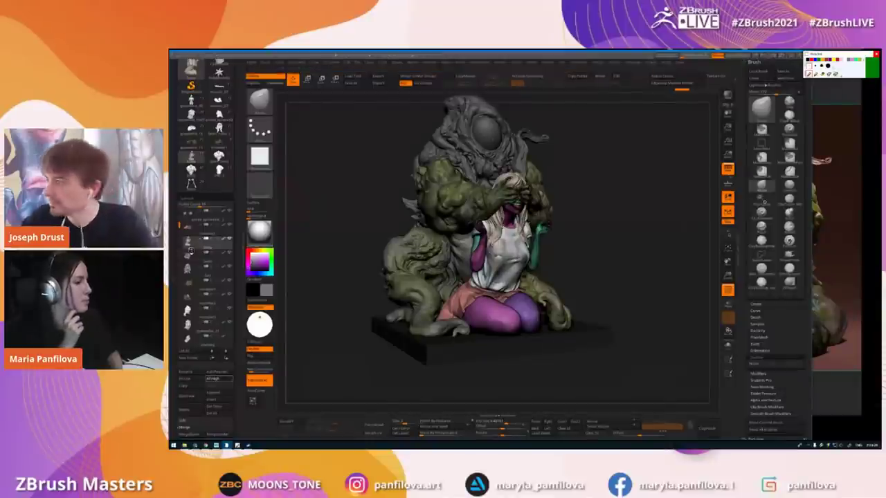
mouse_move(188, 242)
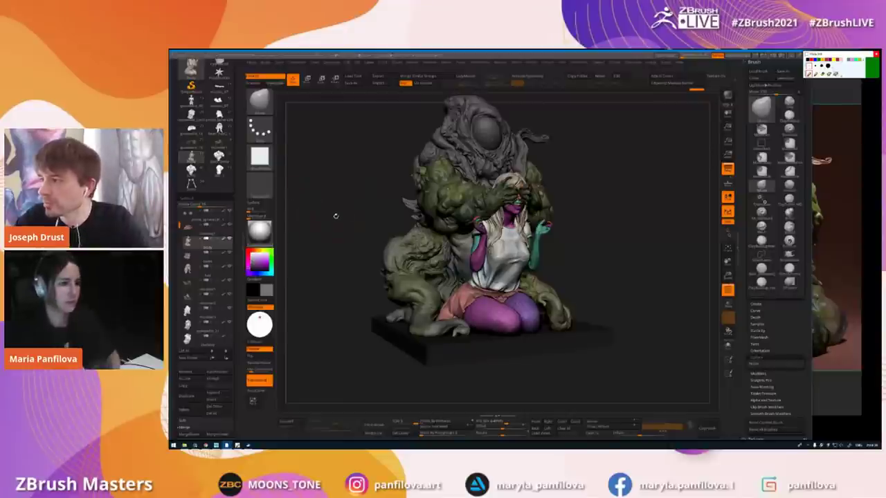
left_click_drag(341, 211, 341, 218)
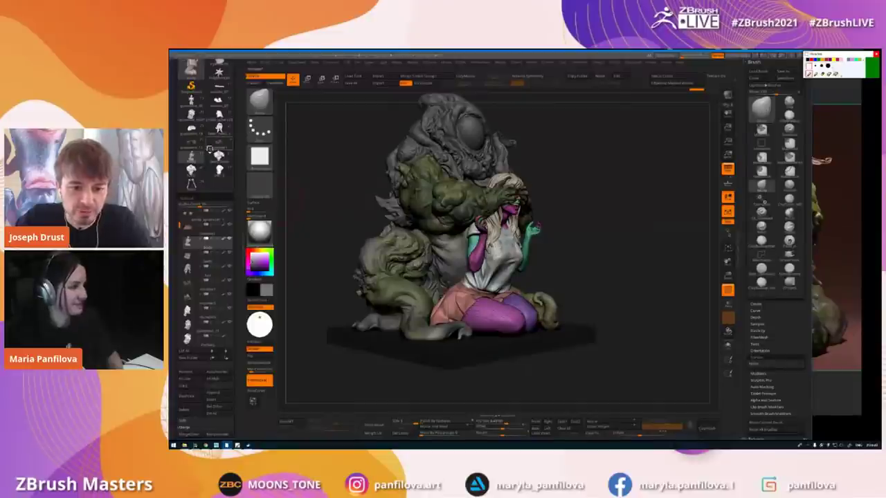
- Switch to the statue tool whose creature has orange arms, select its crouched lower body and frame the limb beside the girl's thigh
left_click(193, 169)
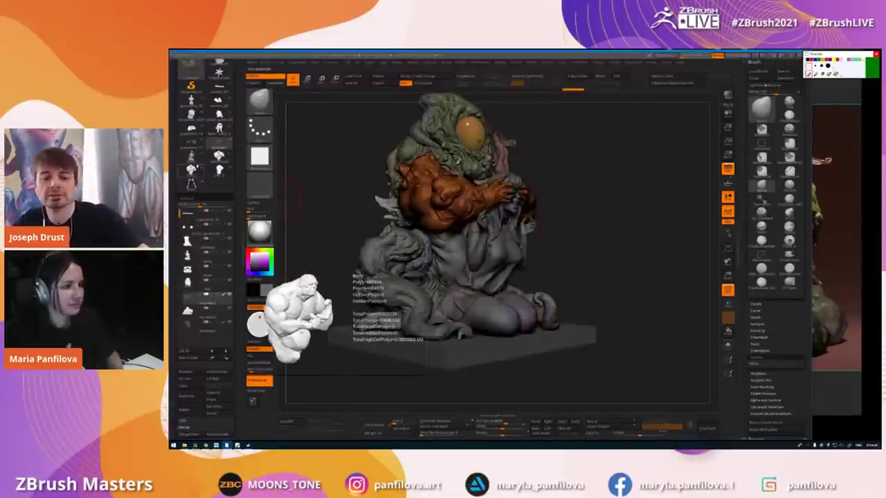
mouse_move(197, 160)
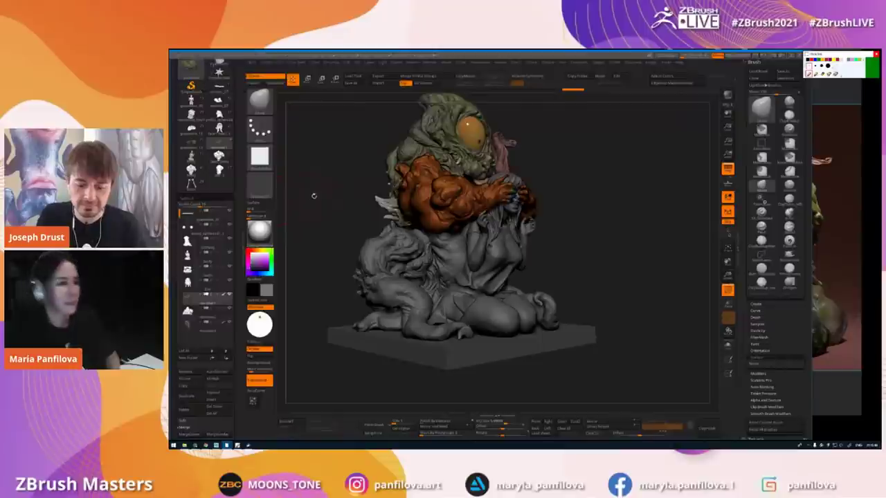
left_click_drag(320, 284, 314, 243, "alt")
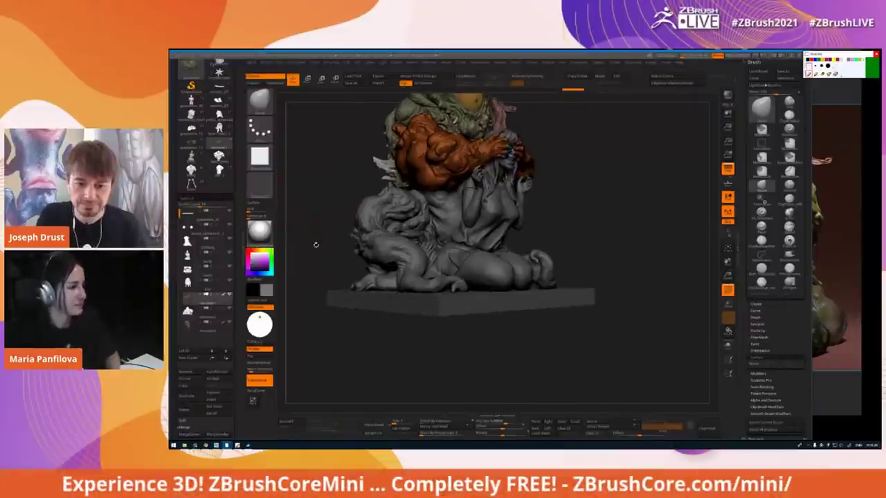
left_click(409, 268, "alt")
mouse_move(409, 267)
right_mouse_down()
mouse_move(436, 276)
mouse_move(436, 325)
right_mouse_up()
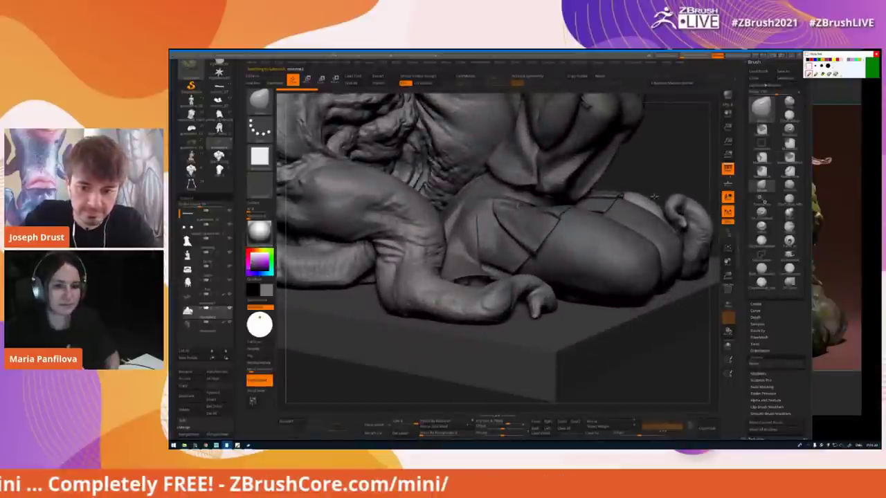
- Narrow the ZBrush window to uncover the reference board and bring up the board's Creature section
left_click_drag(811, 186, 674, 193)
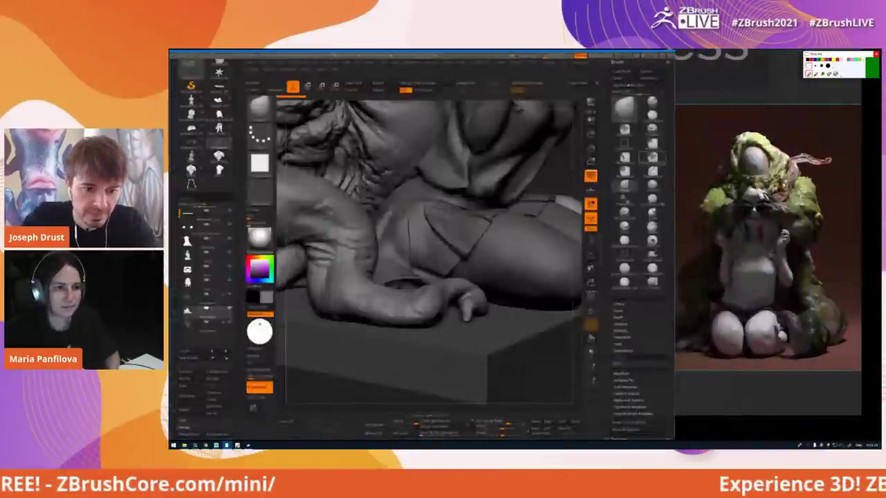
scroll(782, 185, "down", 6)
middle_click_drag(771, 259, 795, 170)
scroll(781, 225, "down", 1)
scroll(794, 171, "down", 5)
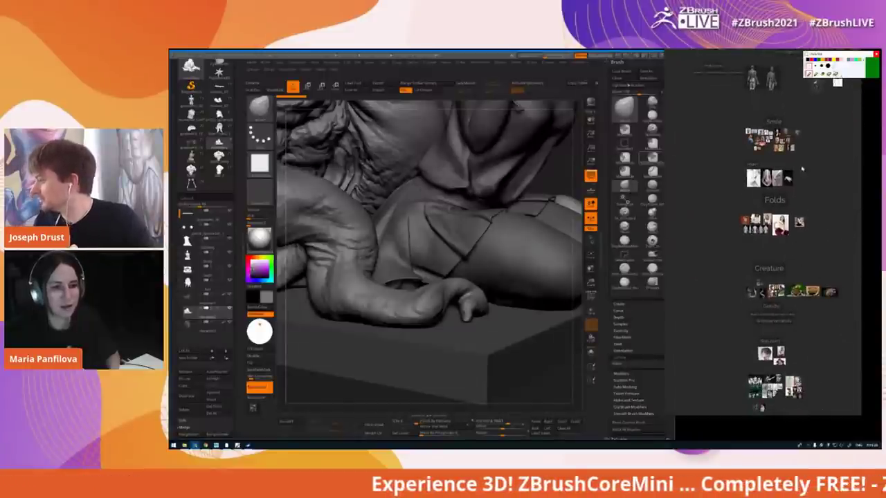
scroll(762, 312, "up", 5)
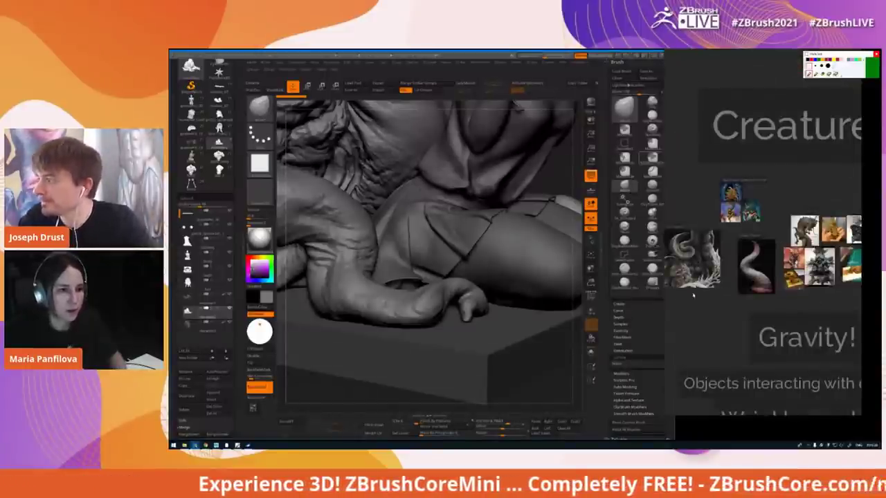
- Move the reference board over the ZBrush window, widen it and enlarge the tentacle sculpture references
right_click_drag(704, 302, 478, 307)
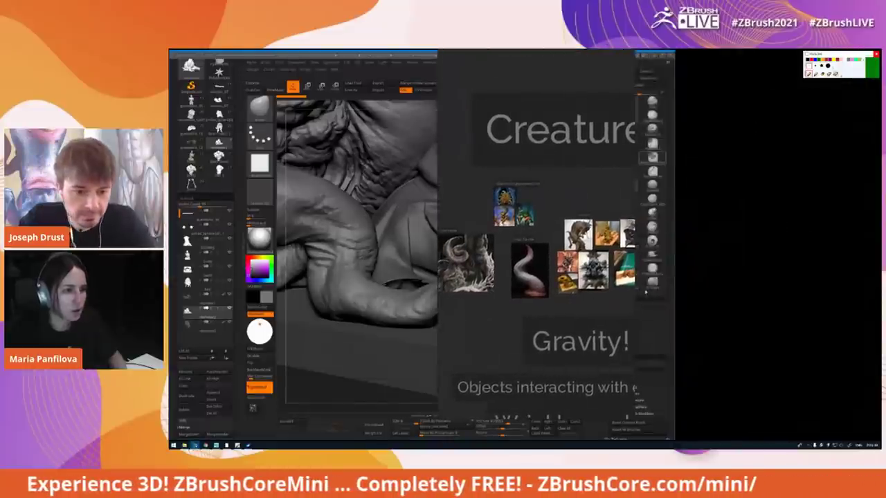
left_click_drag(634, 293, 792, 293)
scroll(520, 262, "up", 3)
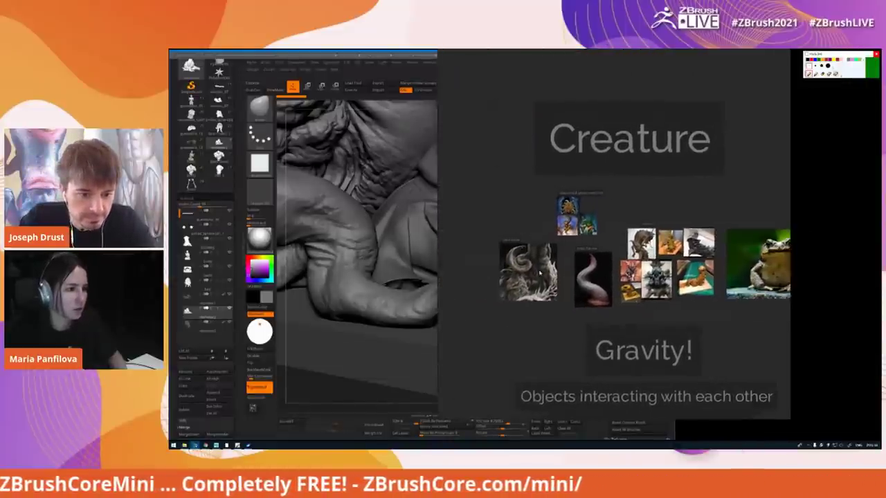
scroll(520, 261, "up", 3)
middle_click_drag(502, 317, 537, 314)
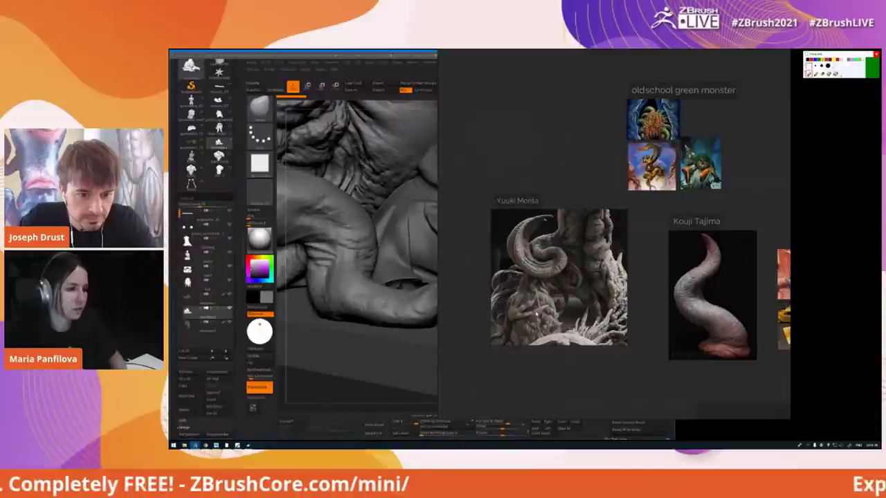
scroll(535, 307, "up", 2)
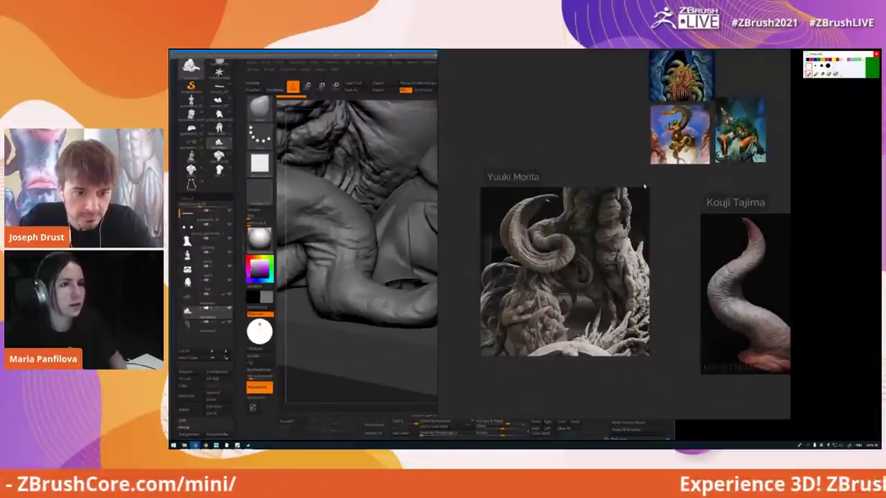
- Examine the oldschool green monster paintings up close in a slightly wider reference board
middle_click_drag(647, 186, 574, 242)
middle_click_drag(626, 125, 555, 177)
scroll(555, 176, "up", 2)
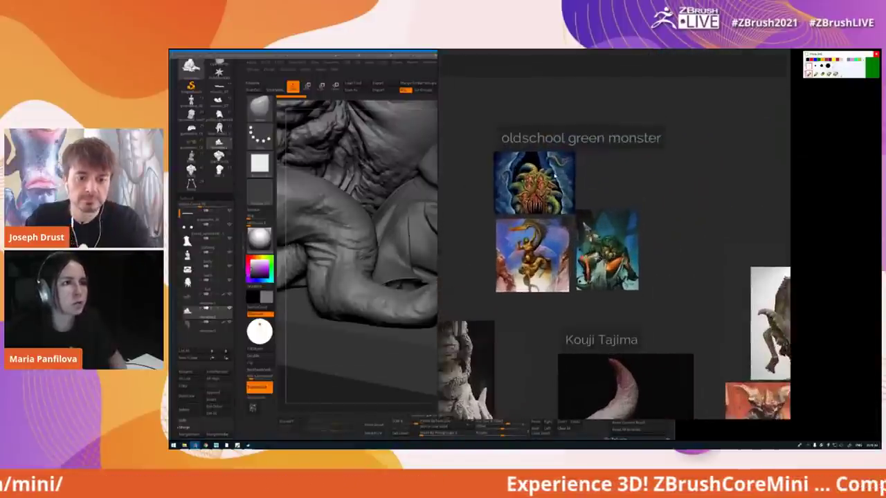
scroll(555, 178, "up", 2)
scroll(728, 243, "up", 2)
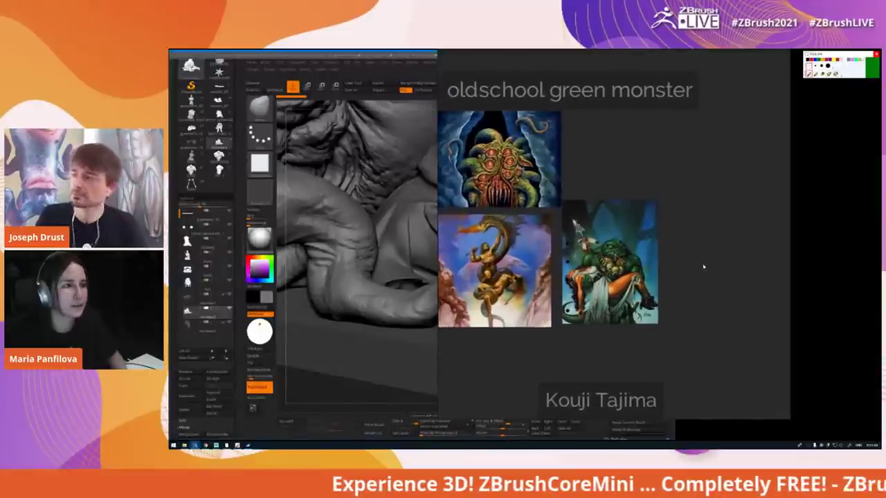
middle_click_drag(690, 266, 718, 267)
left_click_drag(788, 260, 818, 263)
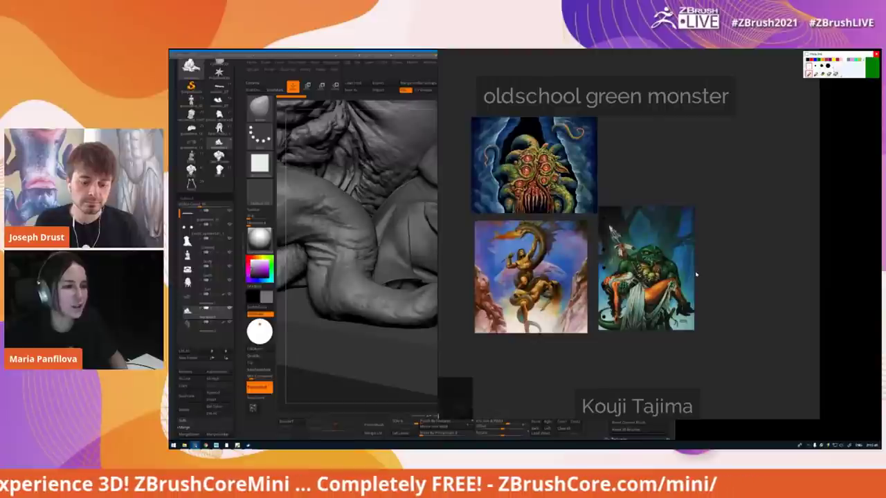
middle_click_drag(709, 260, 716, 267)
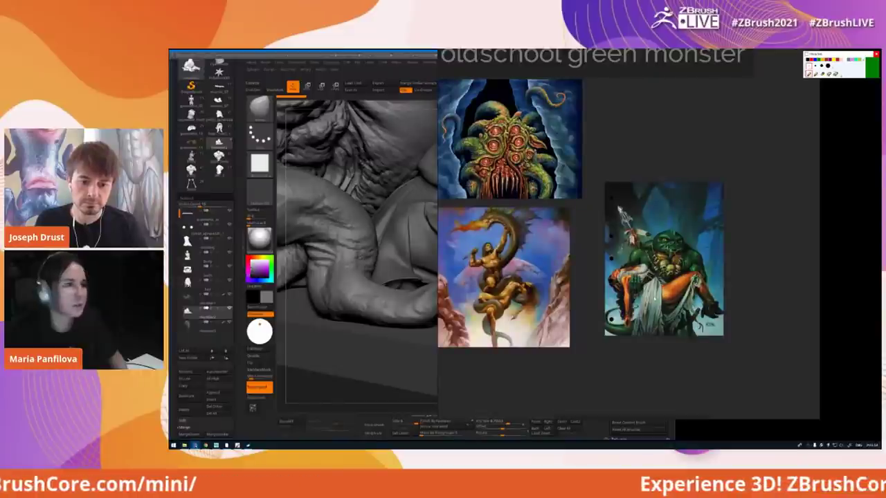
middle_click_drag(650, 292, 686, 320)
- Widen the reference board a little more and enlarge the front-facing toad photo
scroll(562, 223, "down", 5)
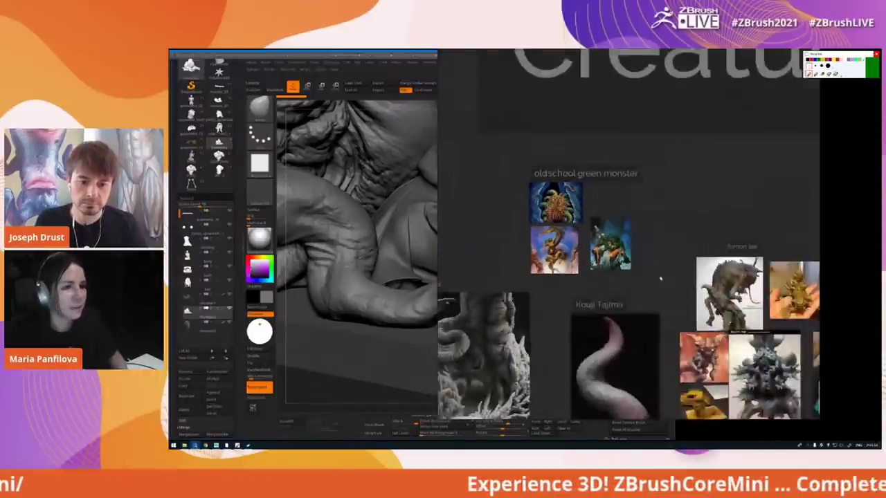
middle_click_drag(655, 271, 477, 216)
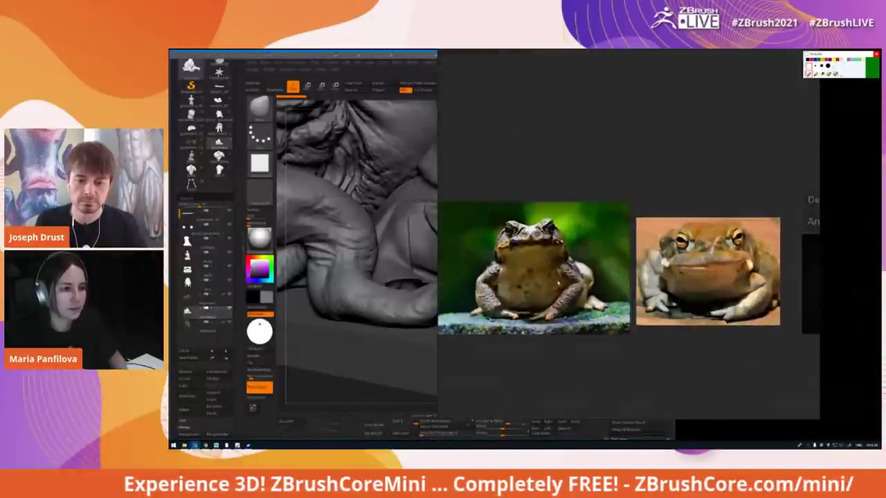
left_click_drag(818, 306, 837, 306)
scroll(535, 309, "up", 4)
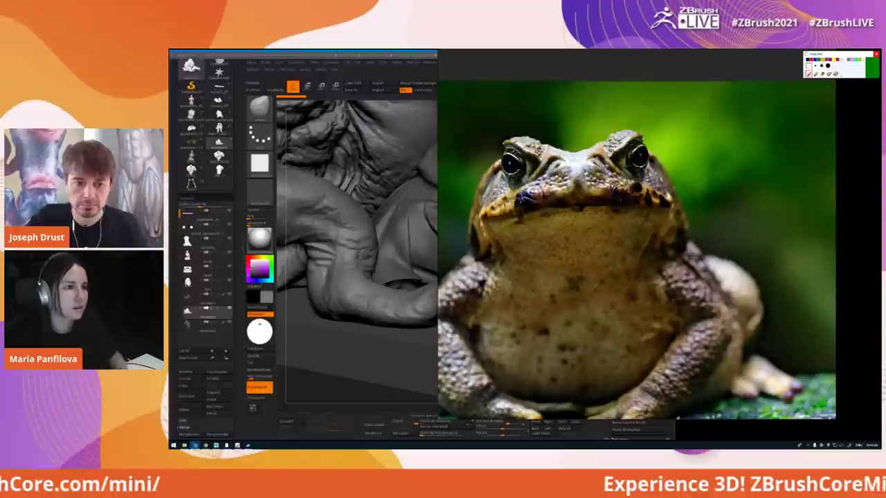
middle_click_drag(801, 50, 801, 70)
- Mark the mouth line and the brow between the eyes in green on the toad photo, and clear the marks
left_click(816, 74)
mouse_move(602, 159)
left_mouse_down()
mouse_move(565, 169)
mouse_move(531, 213)
mouse_move(626, 178)
left_mouse_up()
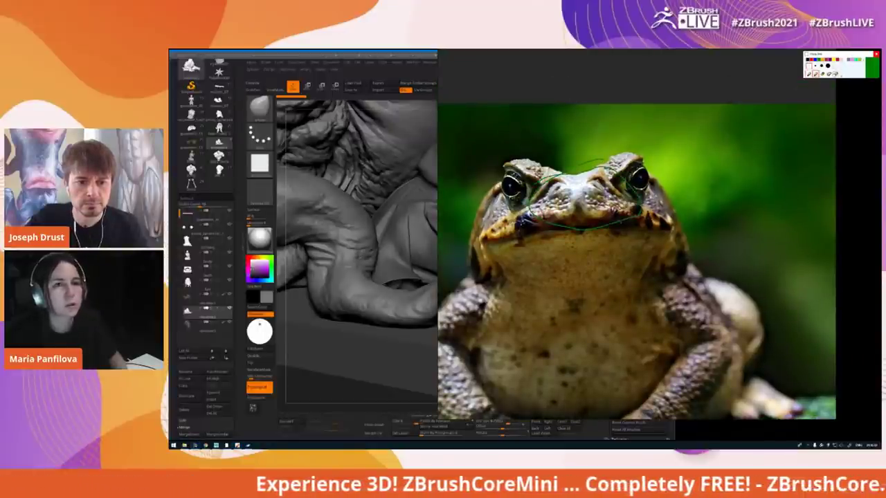
left_click(835, 74)
left_click(809, 75)
- Bring up the Detail hierarchy reference and enlarge the spiked, open-mouthed creature head to examine it
scroll(743, 136, "down", 4)
mouse_move(789, 142)
middle_mouse_down()
mouse_move(681, 146)
mouse_move(751, 144)
mouse_move(673, 155)
middle_mouse_up()
scroll(680, 146, "down", 1)
key("Right")
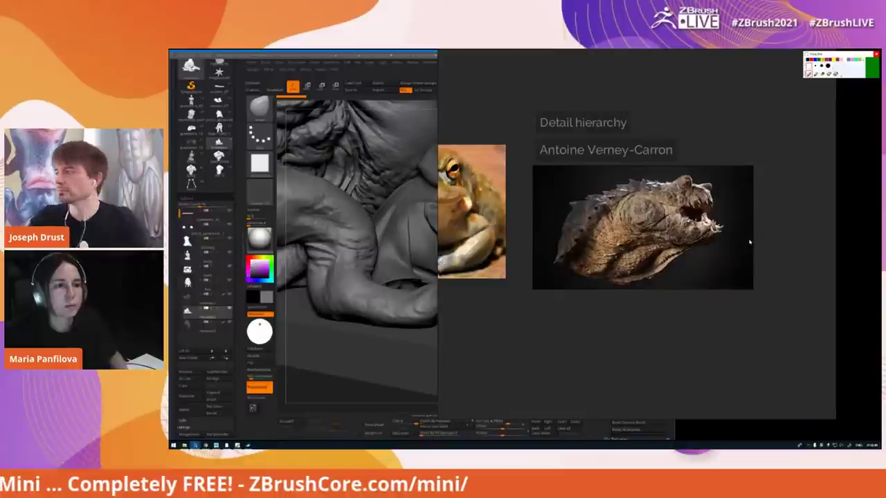
scroll(719, 225, "up", 1)
middle_click_drag(609, 139, 606, 152)
scroll(699, 178, "up", 2)
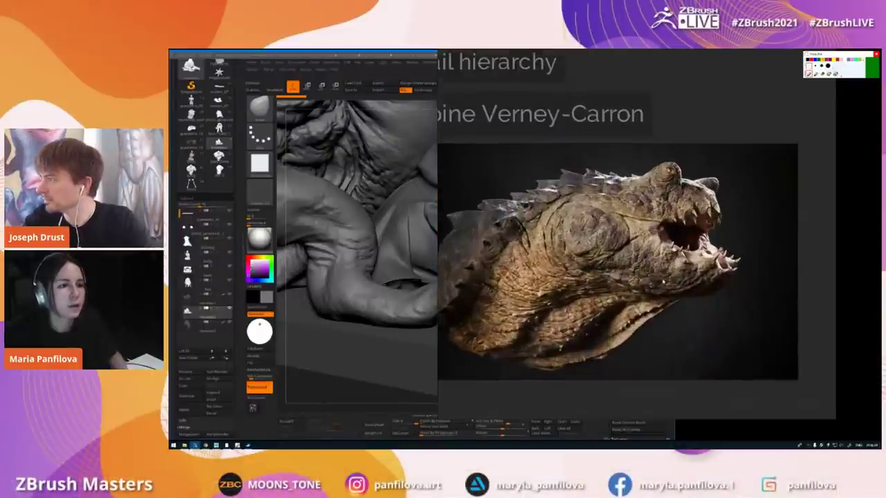
middle_click_drag(659, 284, 681, 273)
- Draw curved blue lines along the neck folds beneath the cheek of the spiked creature head
left_click(816, 74)
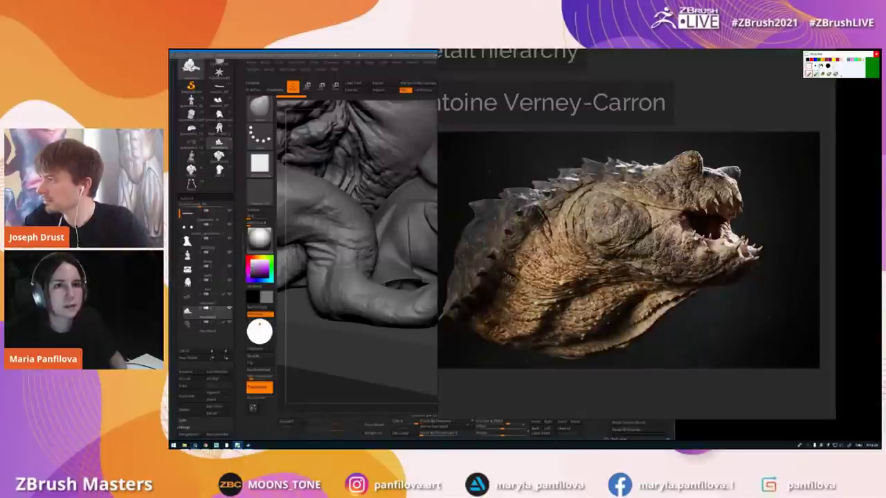
left_click(816, 60)
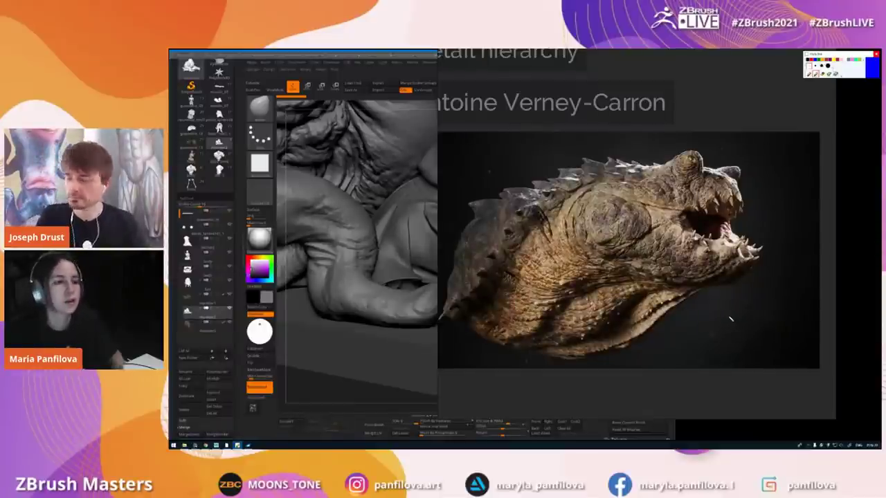
left_click_drag(525, 280, 578, 293)
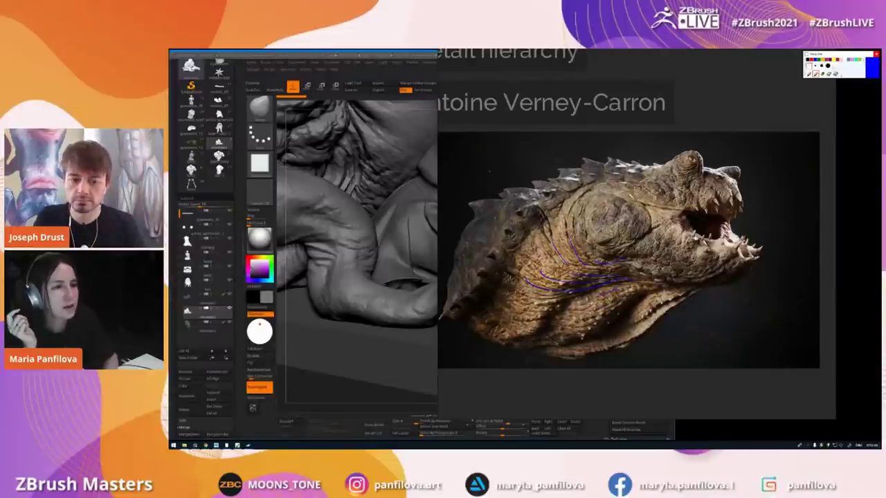
- Outline the round cheek bulge and the fold around it in yellow, and clear all marks from the reference
left_click_drag(618, 181, 589, 251)
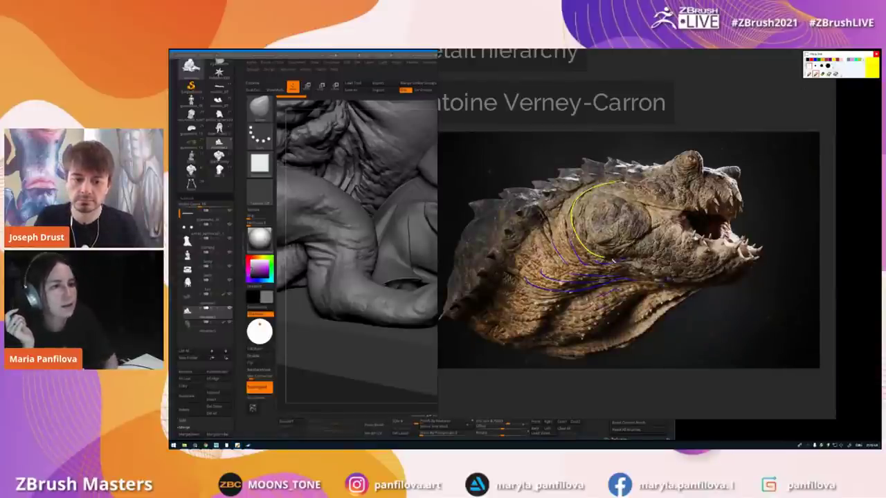
mouse_move(635, 200)
left_mouse_down()
mouse_move(623, 256)
mouse_move(592, 259)
left_mouse_up()
left_click_drag(570, 205, 565, 243)
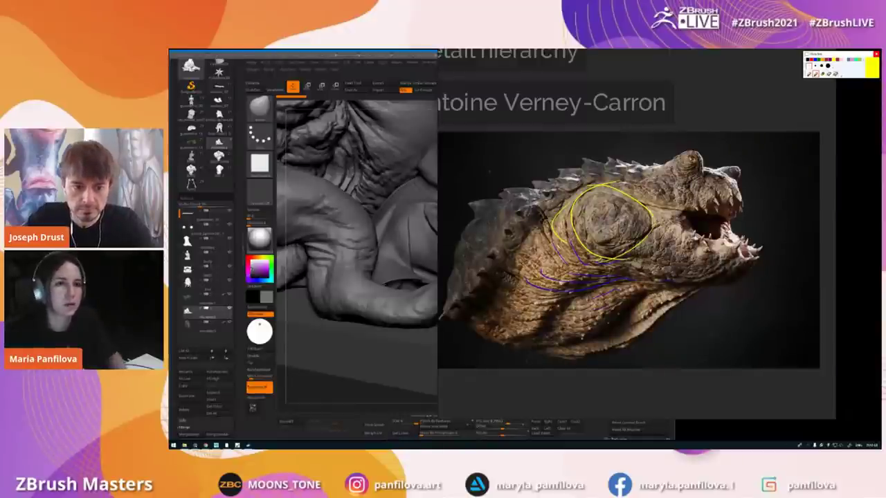
left_click(835, 74)
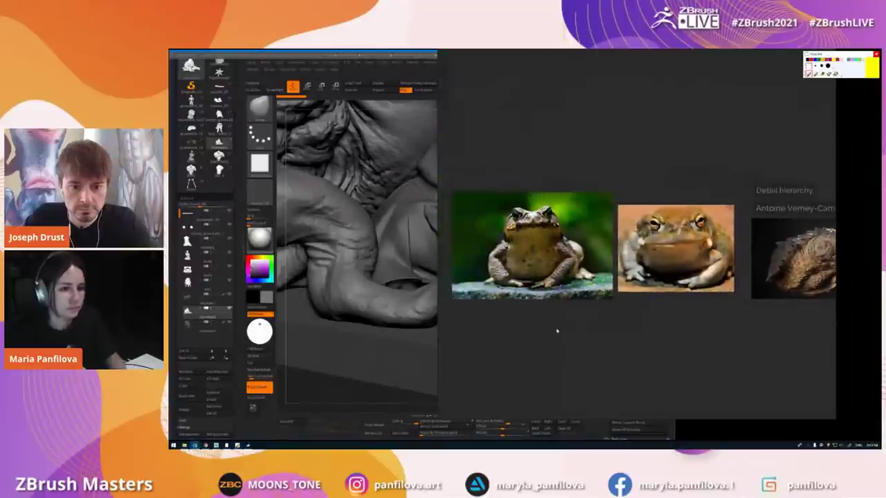
- Return to ZBrush, isolate the creature's body, and smooth the wrinkles off its curled front limb
right_click_drag(589, 326, 633, 342)
left_click(449, 347)
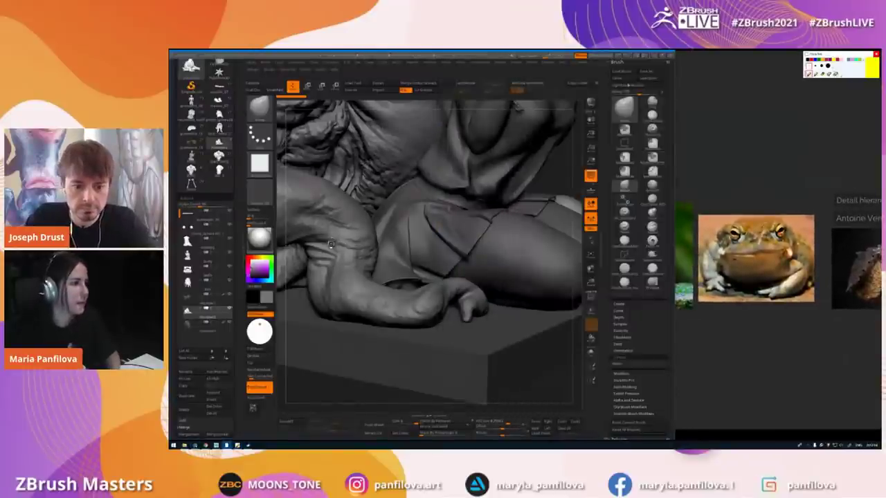
right_click_drag(331, 243, 462, 254)
key("shift")
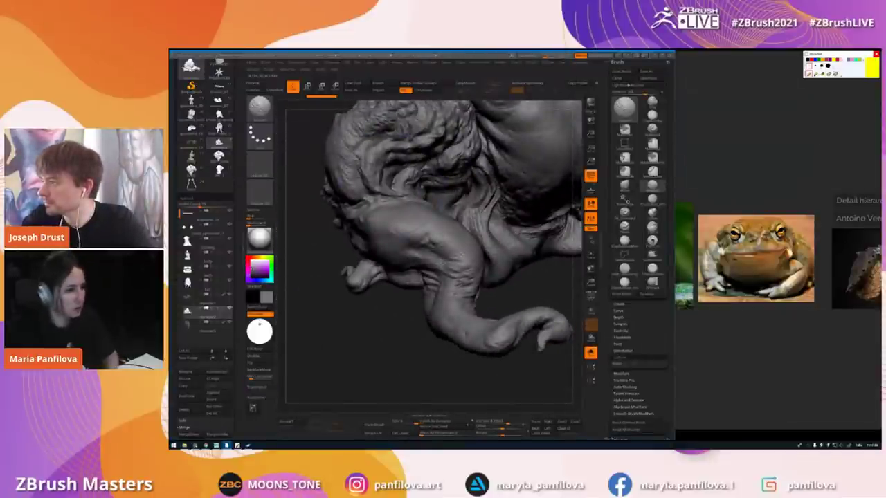
right_click_drag(437, 282, 384, 250, "alt")
left_click_drag(412, 260, 383, 251, "shift")
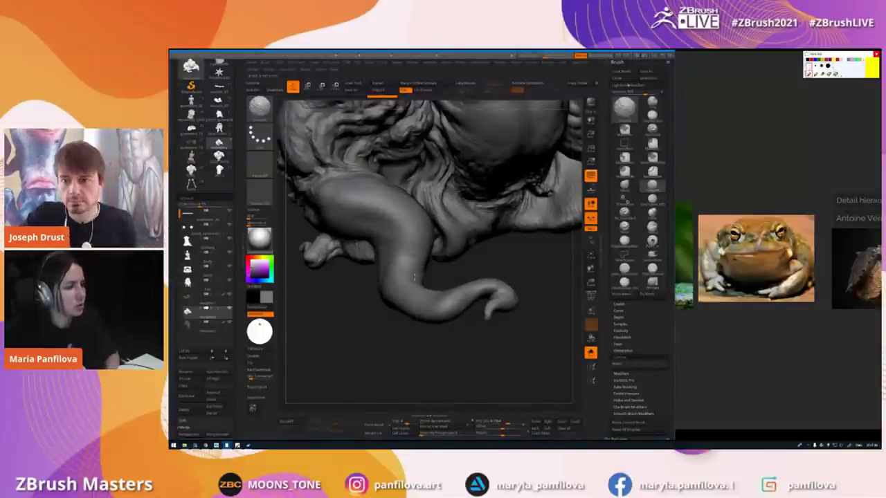
right_click_drag(371, 222, 409, 201)
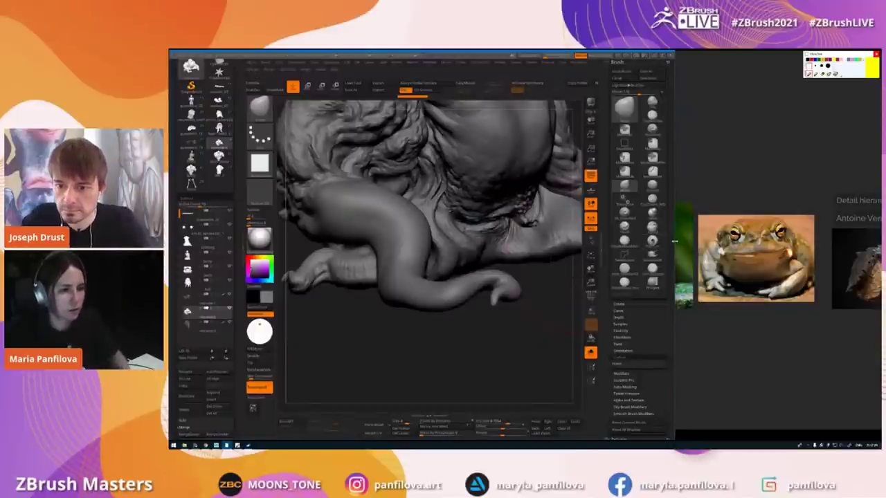
- Widen the ZBrush window and start building up the main volumes of the smoothed limb
left_click_drag(674, 242, 828, 270)
right_click(397, 239, "shift")
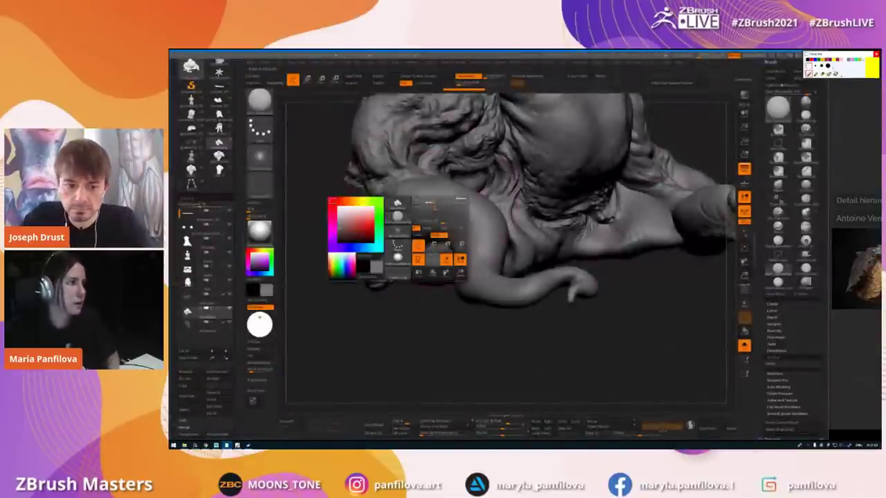
left_click_drag(458, 214, 460, 258)
mouse_move(461, 276)
right_mouse_down()
mouse_move(440, 207)
mouse_move(522, 199)
right_mouse_up()
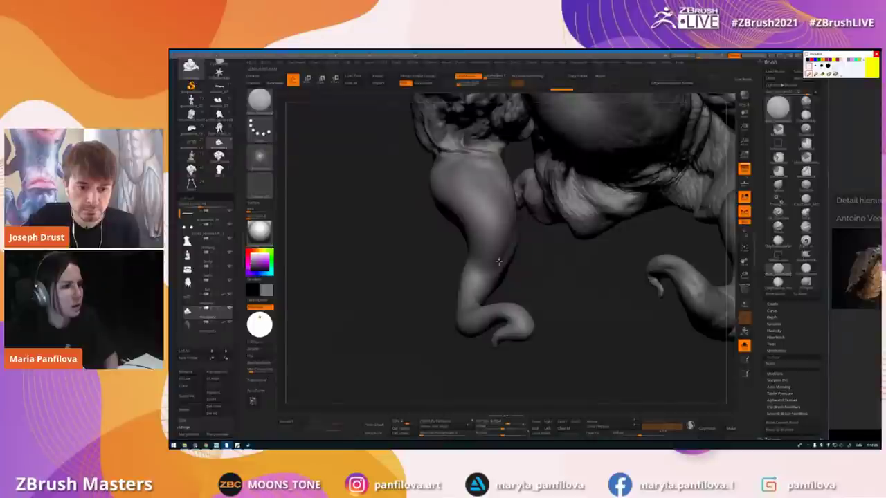
right_click_drag(522, 199, 568, 243)
- Sculpt a long flowing groove along the limb, running from its upper bulge down to the wrist
left_click_drag(414, 216, 445, 242)
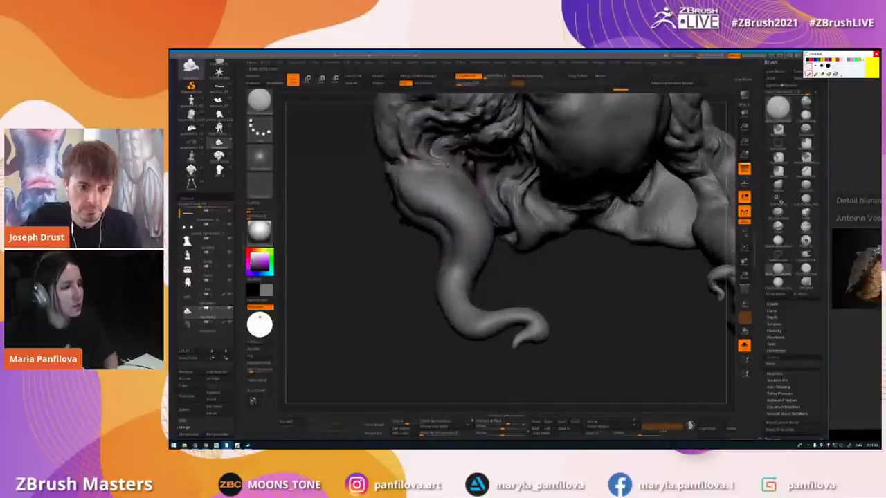
right_click_drag(457, 270, 499, 294)
right_click_drag(388, 208, 424, 214)
mouse_move(423, 215)
left_mouse_down()
mouse_move(443, 295)
mouse_move(436, 317)
left_mouse_up()
mouse_move(436, 317)
right_mouse_down()
mouse_move(417, 212)
mouse_move(456, 207)
right_mouse_up()
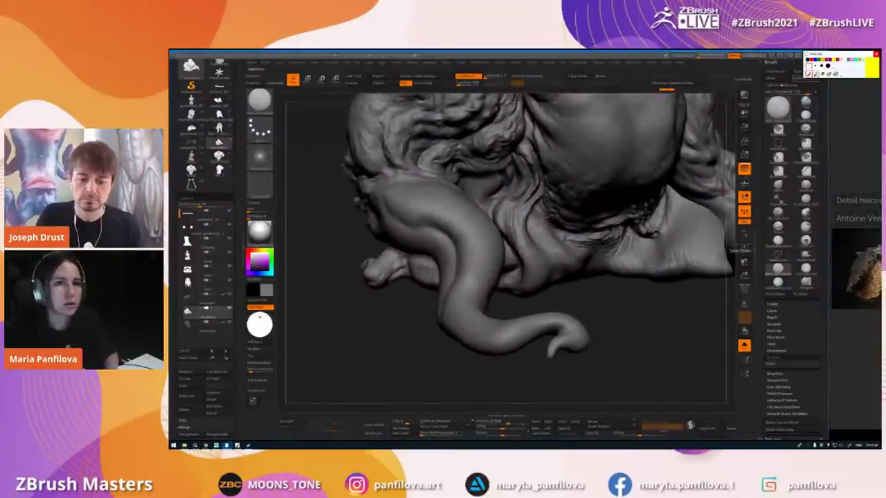
- Trace the limb's long groove, outer contour and wrist curves in yellow, and clear the marks
mouse_move(388, 200)
left_mouse_down()
mouse_move(450, 284)
mouse_move(454, 318)
left_mouse_up()
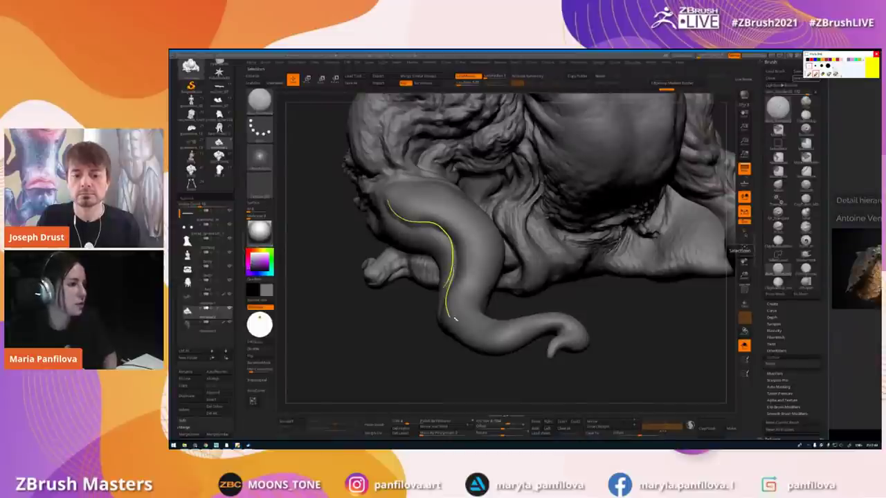
left_click_drag(377, 205, 441, 292)
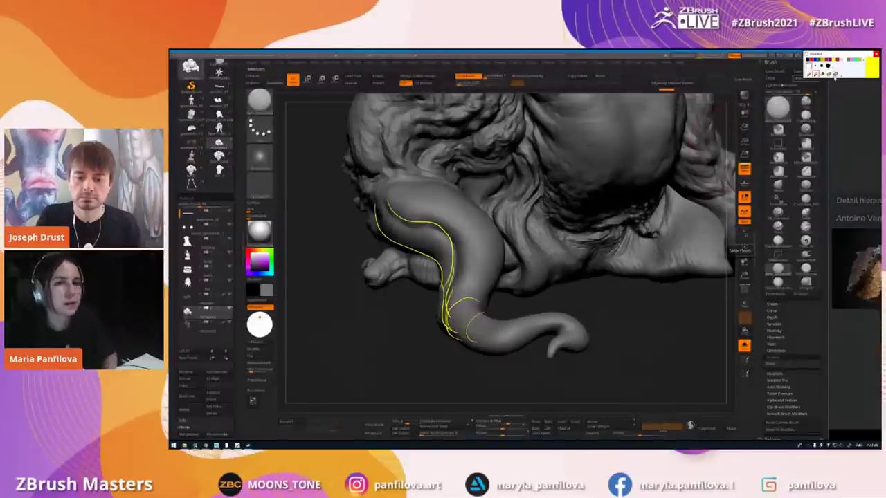
left_click(835, 74)
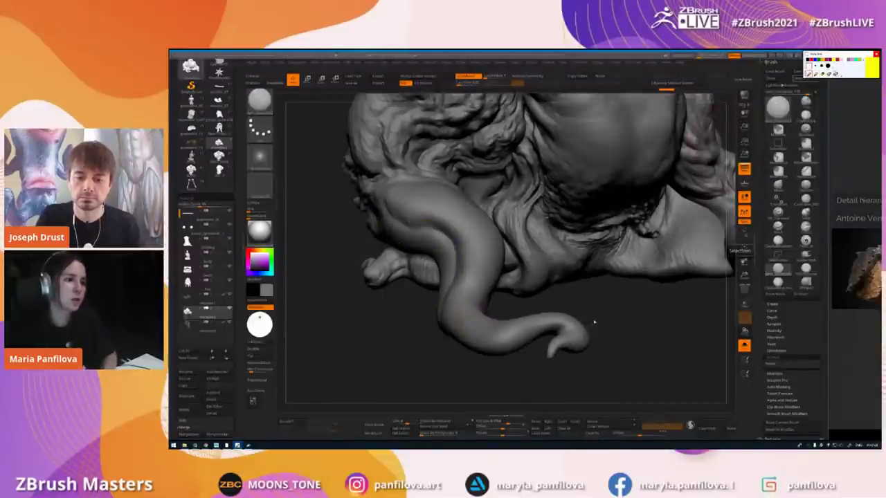
- Sharpen the folds along the limb and at its wrist with the Dam Standard brush, and undo the last stroke
mouse_move(594, 322)
left_mouse_down()
mouse_move(496, 291)
mouse_move(393, 223)
left_mouse_up()
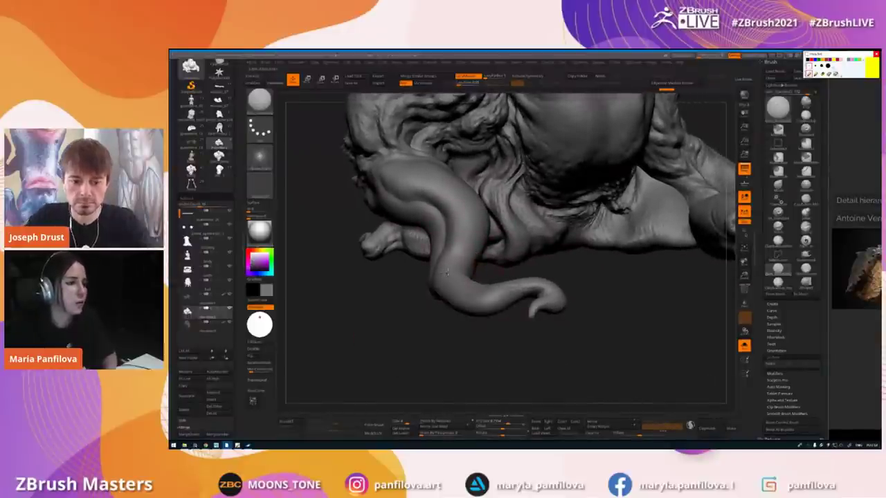
key("b")
key("d")
key("s")
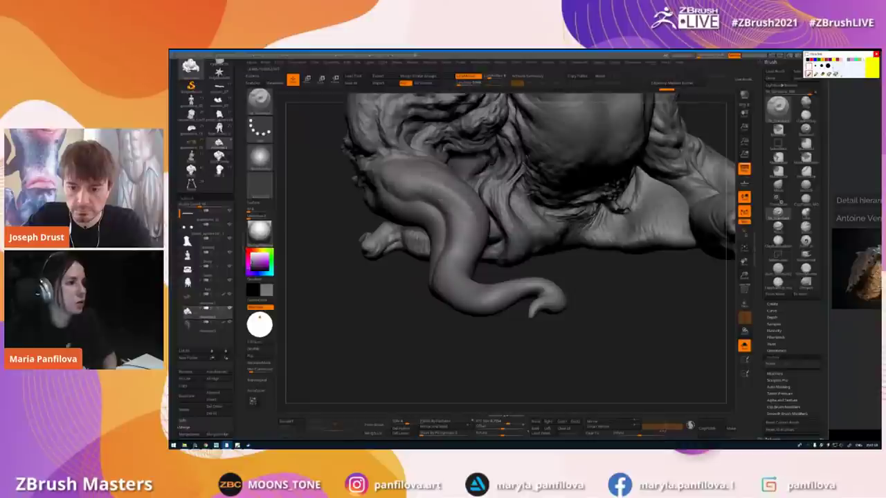
left_click_drag(474, 220, 450, 291)
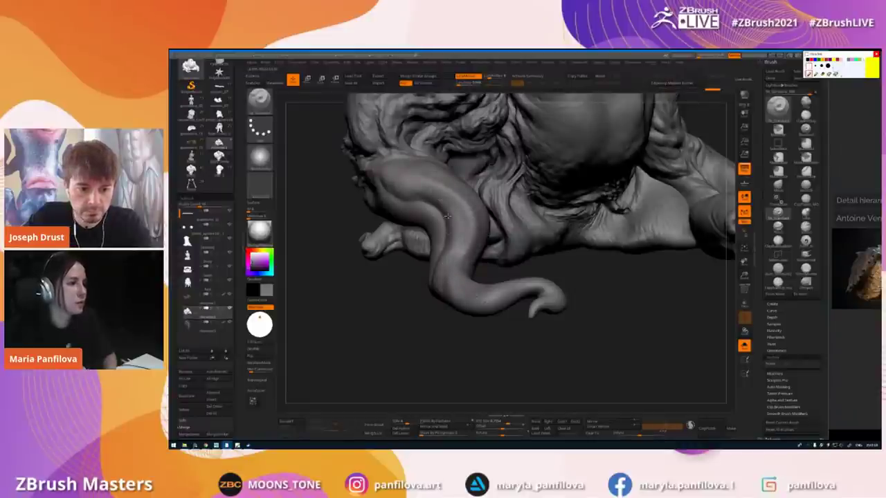
left_click_drag(471, 308, 493, 290)
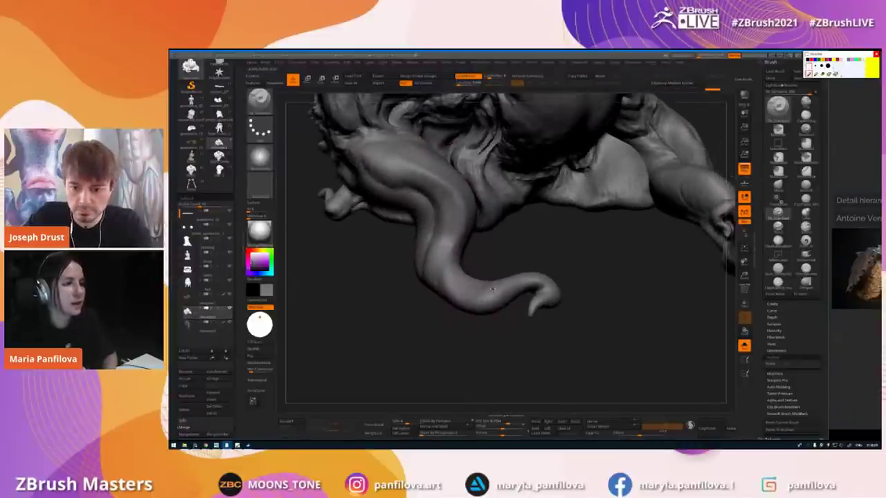
left_click_drag(491, 232, 474, 211)
key("shift")
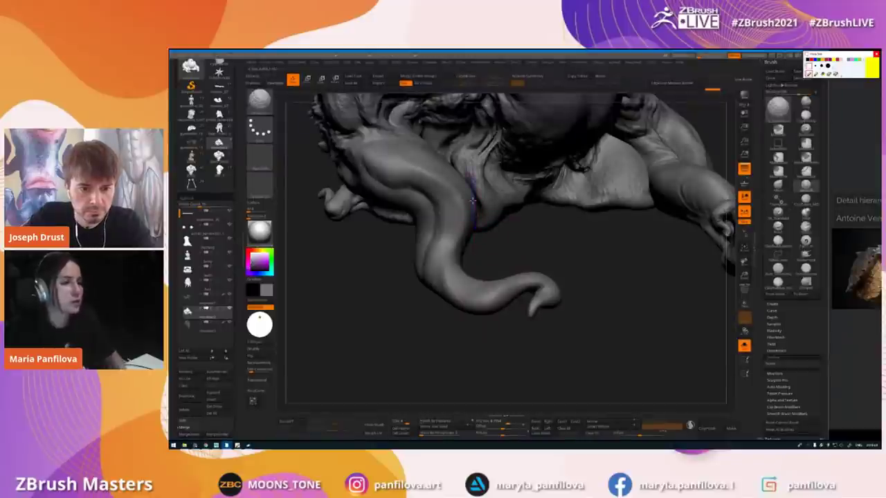
key("ctrl+z")
- Mask the body except the limb's curled tip, bring up the transform gizmo there, and clear the mask
mouse_move(483, 269)
left_mouse_down()
mouse_move(485, 236)
mouse_move(509, 305)
mouse_move(565, 341)
left_mouse_up()
left_click(554, 322, "ctrl")
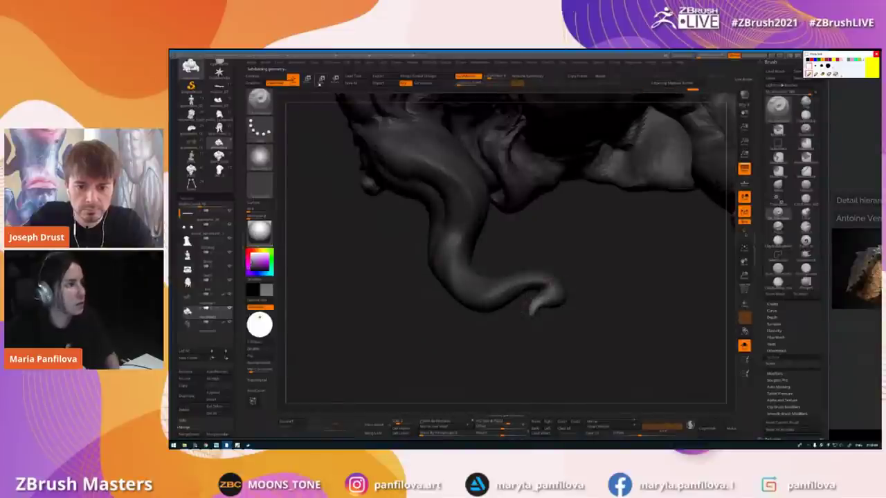
key("r")
key("w")
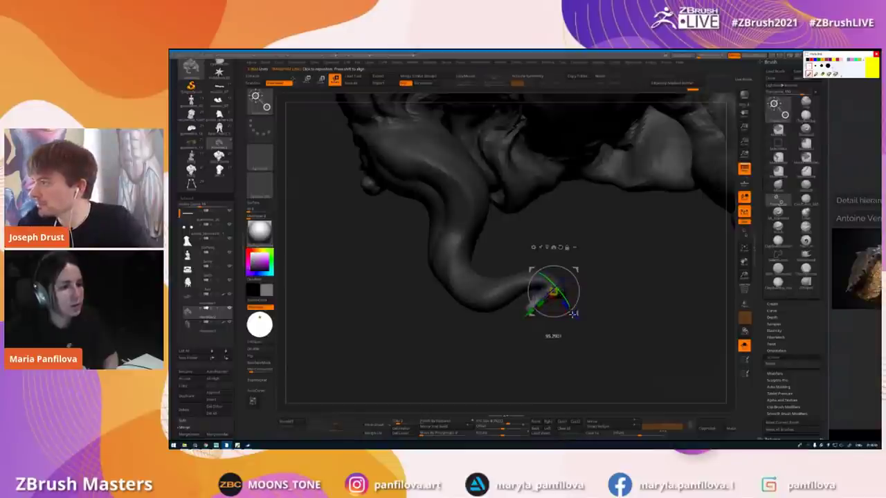
key("q")
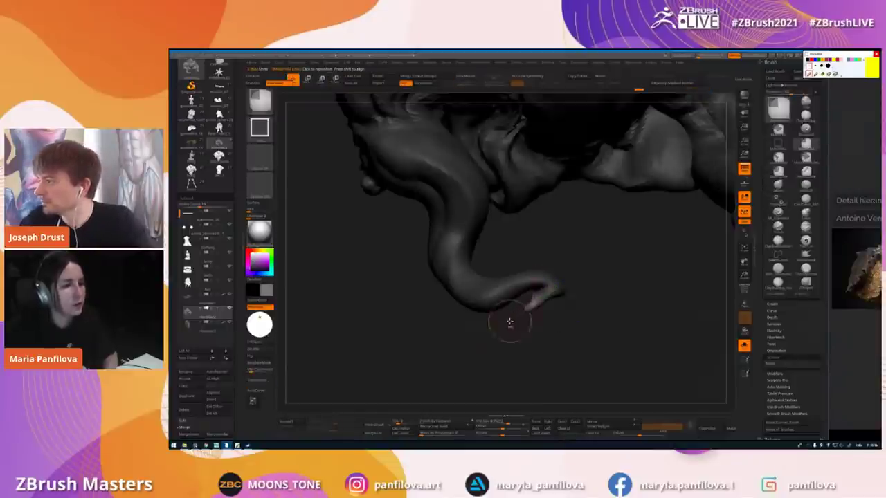
left_click_drag(509, 323, 525, 309, "ctrl")
right_click_drag(524, 308, 534, 302)
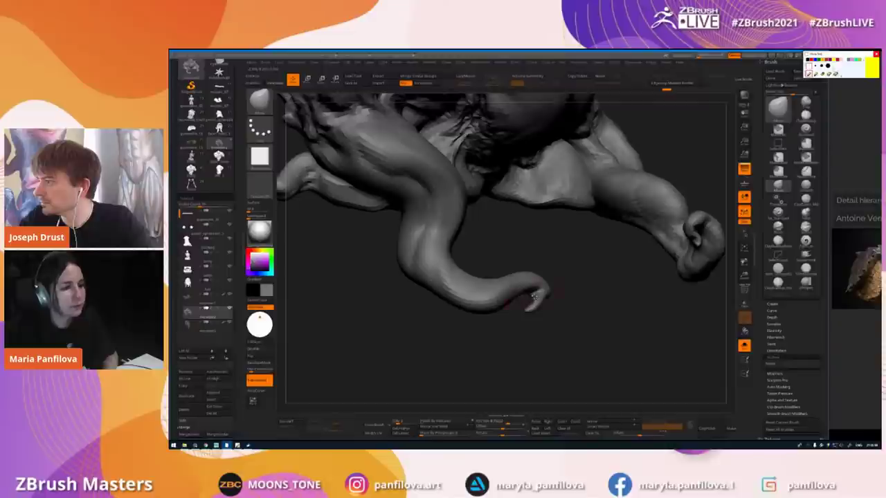
- Reshape the forked, curled tip of the limb with the Move brush
key("b")
key("i")
key("n")
mouse_move(529, 299)
right_mouse_down()
mouse_move(554, 296)
mouse_move(534, 292)
right_mouse_up()
key("b")
key("m")
key("v")
left_click_drag(534, 292, 533, 301)
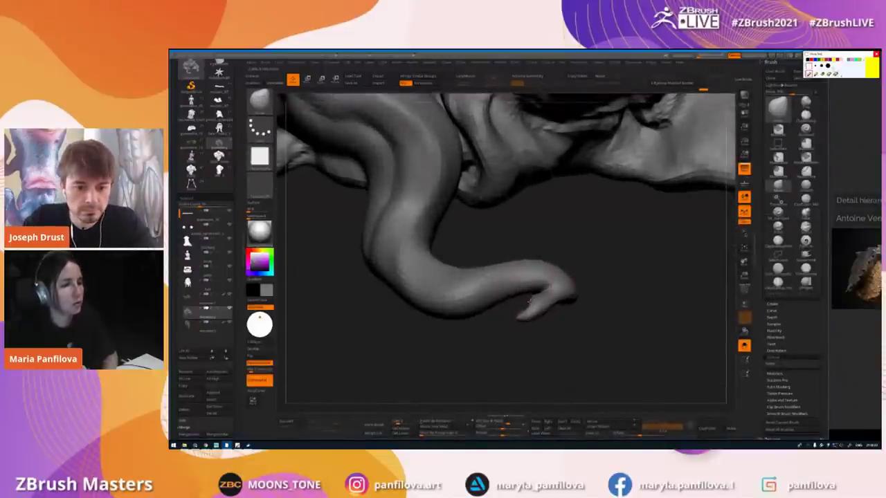
- Subdivide the creature's body mesh and refine the volumes along the limb's groove, wrist and curled end
mouse_move(443, 237)
right_mouse_down("ctrl")
mouse_move(362, 104)
mouse_move(412, 182)
right_mouse_up("ctrl")
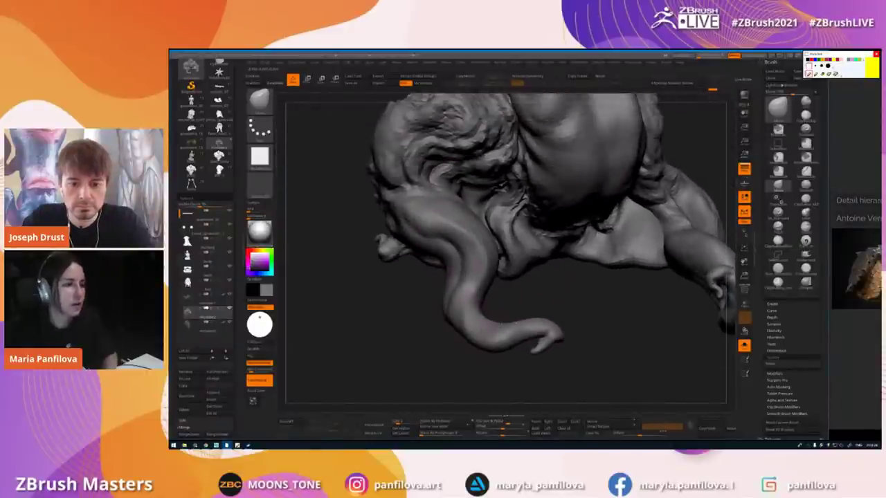
key("ctrl+d")
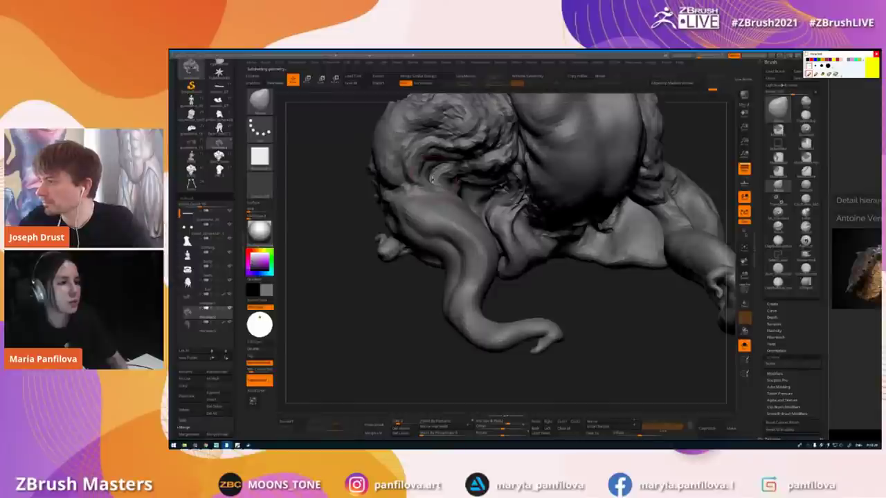
right_click_drag(440, 139, 445, 206, "ctrl")
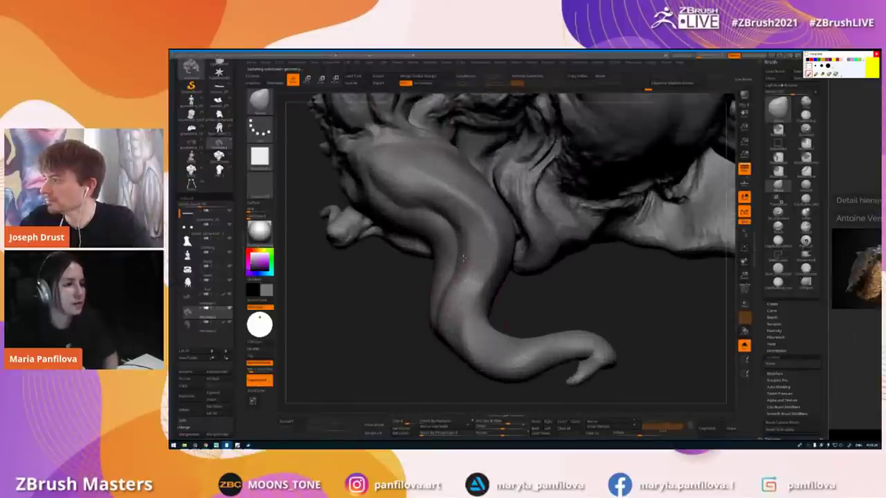
key("shift")
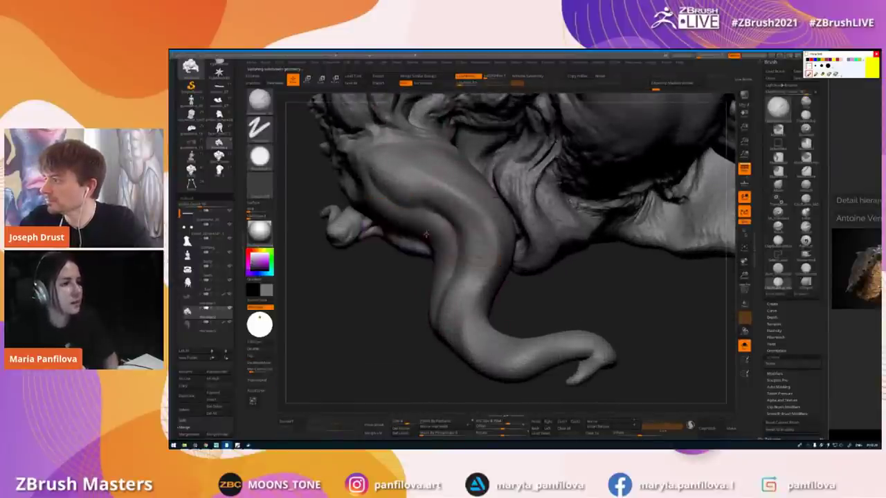
left_click_drag(443, 270, 463, 291)
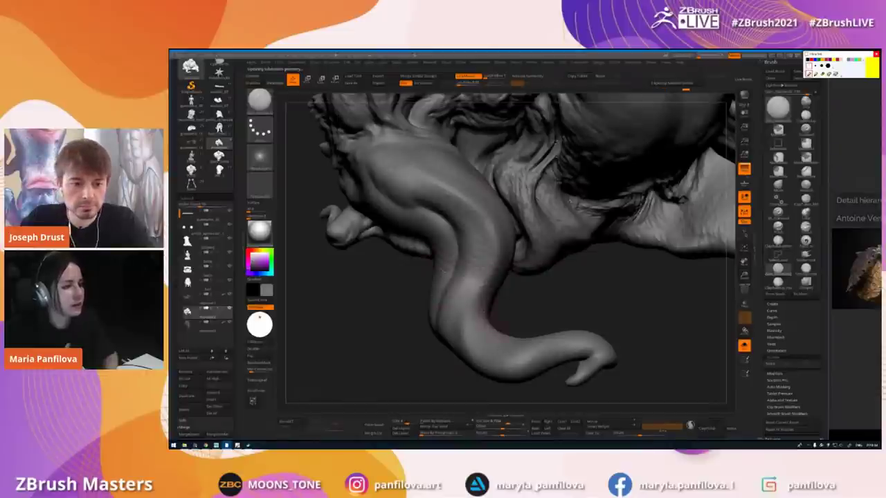
left_click_drag(520, 361, 558, 351)
mouse_move(558, 351)
right_mouse_down("alt")
mouse_move(545, 344)
mouse_move(531, 305)
right_mouse_up("alt")
left_click_drag(565, 311, 551, 310)
left_click_drag(547, 346, 393, 305)
- Show the complete statue again and examine how the reshaped limb fits the rest, then up close
key("f")
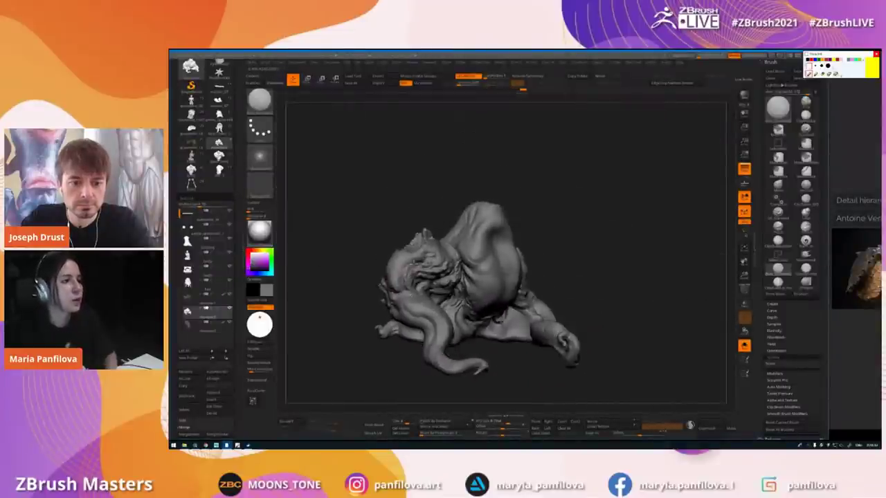
left_click(744, 346)
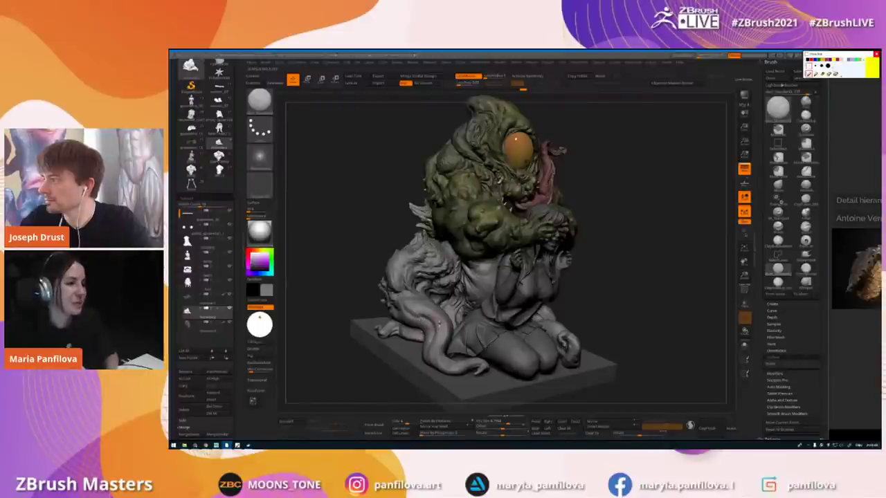
right_click_drag(439, 323, 442, 284, "ctrl")
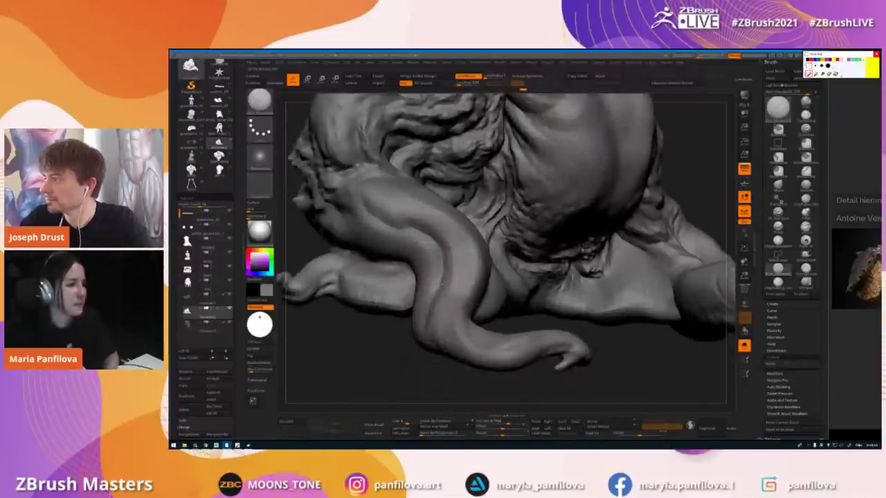
- Sculpt muscle volumes and a fold along the limb's outer bend above the wrist
key("1")
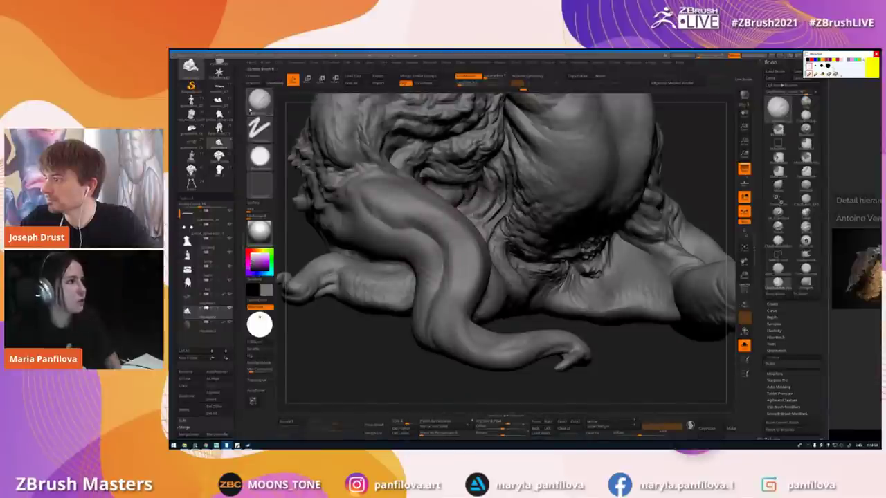
right_click_drag(416, 226, 415, 253, "ctrl")
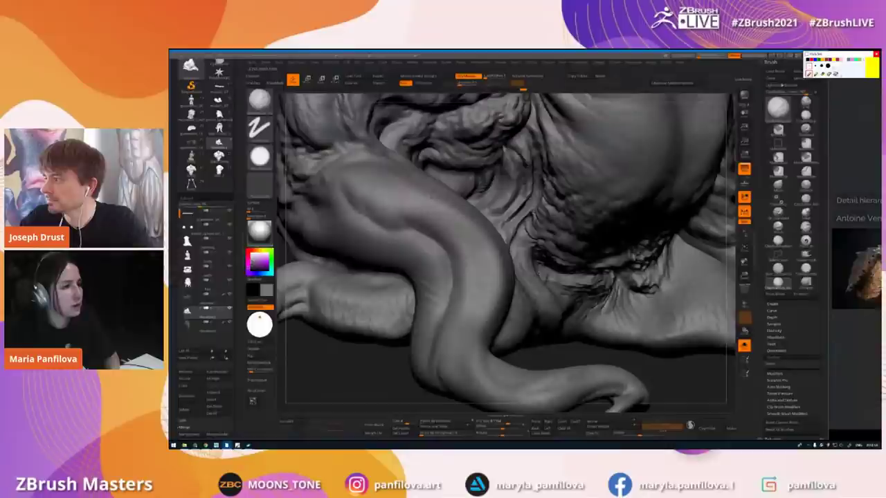
mouse_move(428, 219)
left_mouse_down()
mouse_move(457, 229)
mouse_move(478, 253)
mouse_move(488, 315)
left_mouse_up()
key("space")
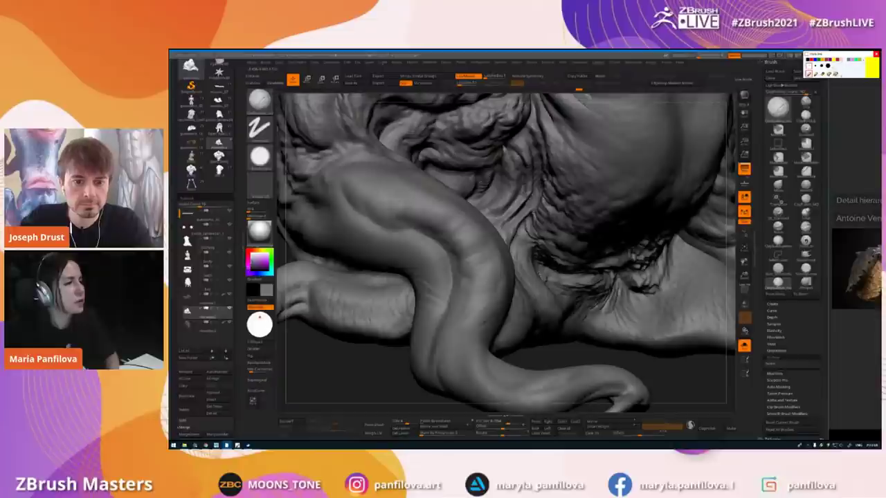
- Build up tendon-like ridges and folds around the limb's wrist and along its curled end
right_click_drag(541, 275, 472, 240)
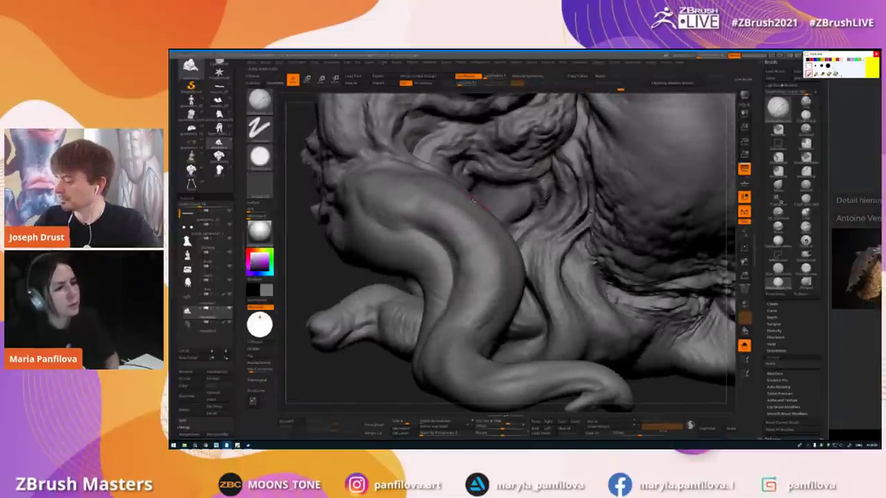
right_click_drag(474, 200, 463, 255)
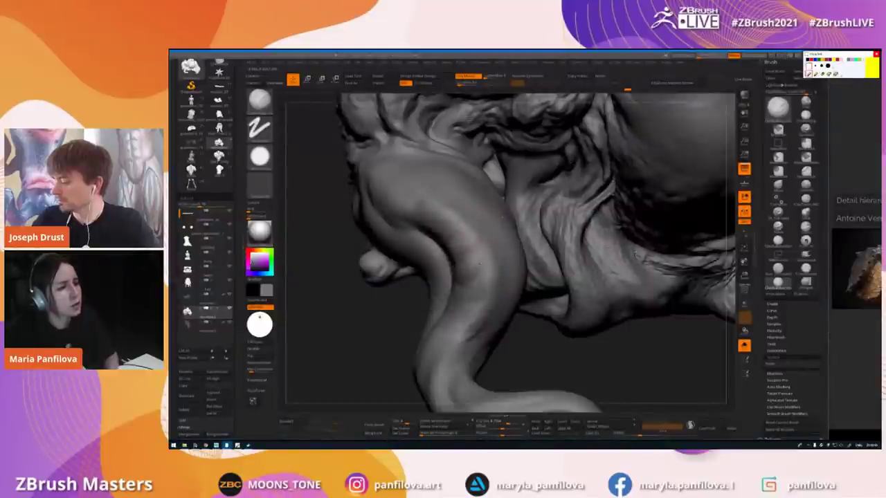
right_click_drag(474, 297, 476, 257)
mouse_move(455, 292)
right_mouse_down()
mouse_move(495, 263)
mouse_move(468, 302)
right_mouse_up()
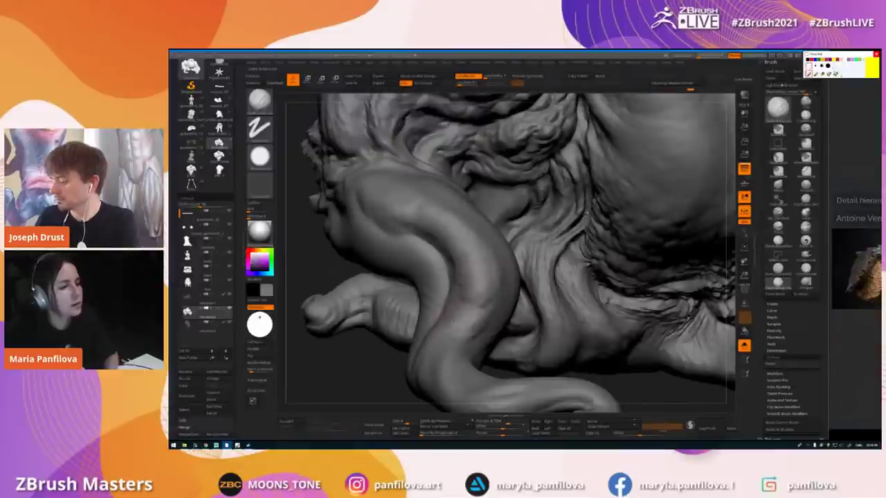
mouse_move(433, 337)
right_mouse_down()
mouse_move(469, 283)
mouse_move(381, 318)
right_mouse_up()
left_click_drag(448, 321, 548, 359)
right_click_drag(470, 250, 482, 283)
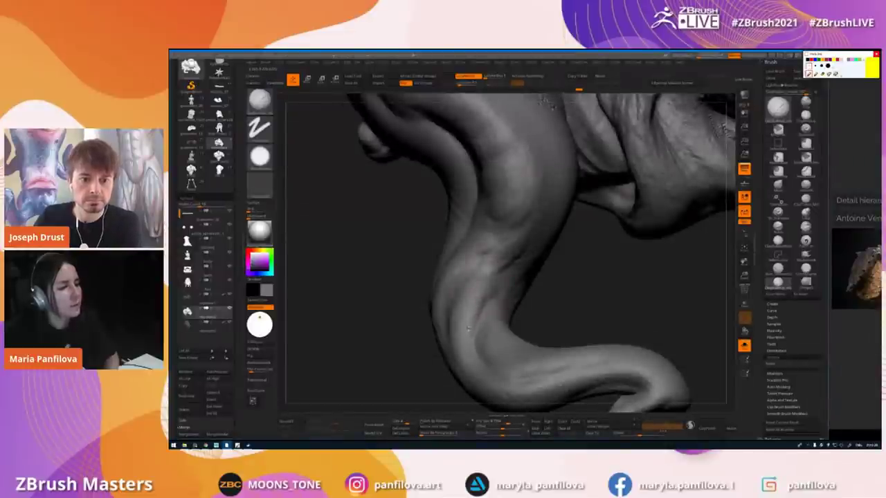
right_click_drag(495, 314, 514, 303)
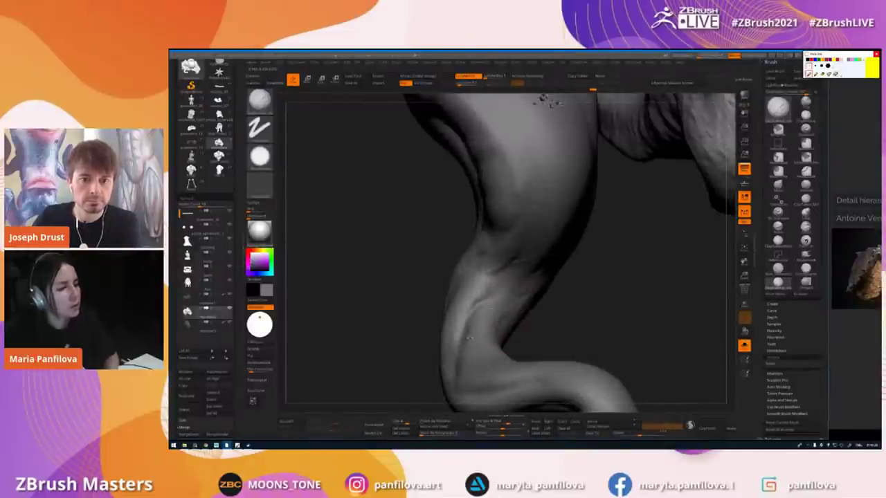
mouse_move(489, 342)
right_mouse_down("ctrl")
mouse_move(484, 280)
mouse_move(377, 225)
right_mouse_up("ctrl")
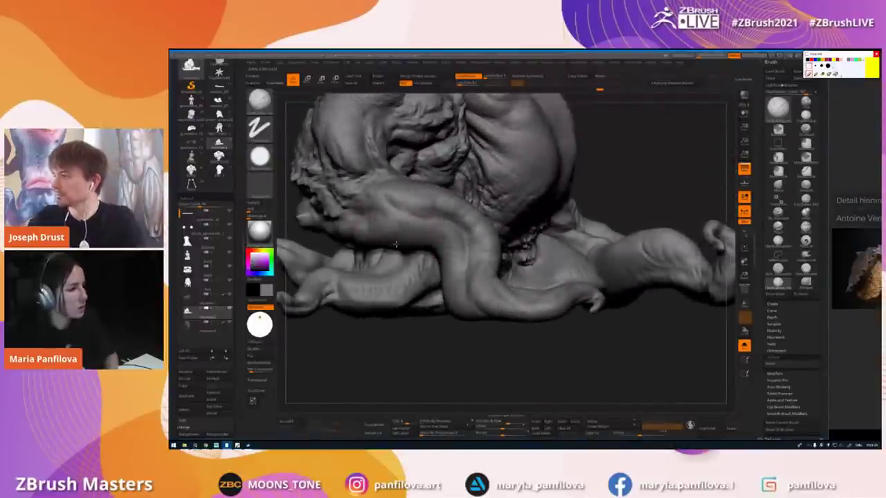
mouse_move(466, 255)
right_mouse_down()
mouse_move(478, 305)
mouse_move(467, 244)
right_mouse_up()
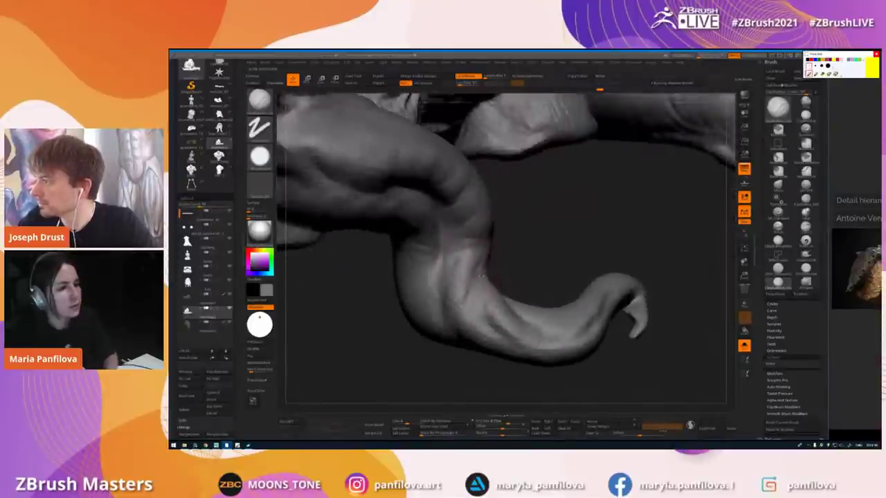
right_click_drag(481, 276, 482, 210)
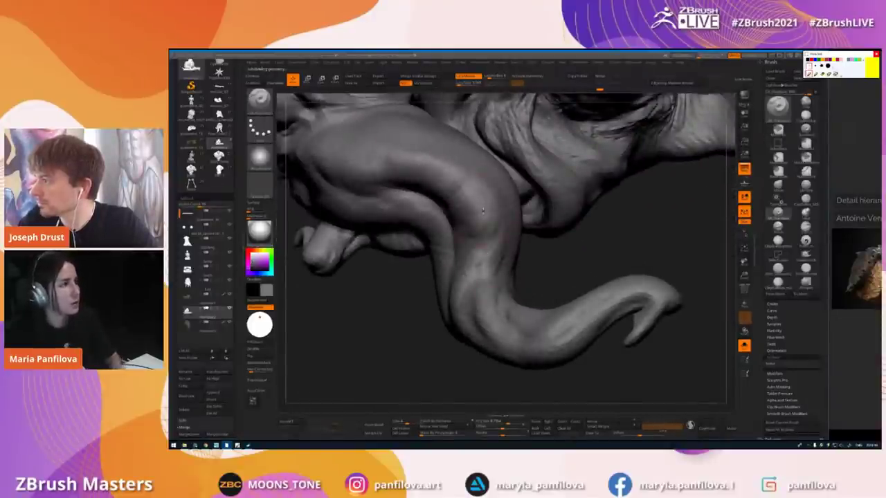
- Subdivide the creature's body mesh and carve a diagonal crease across the limb's wrist with the DamStandard brush
key("d")
key("space")
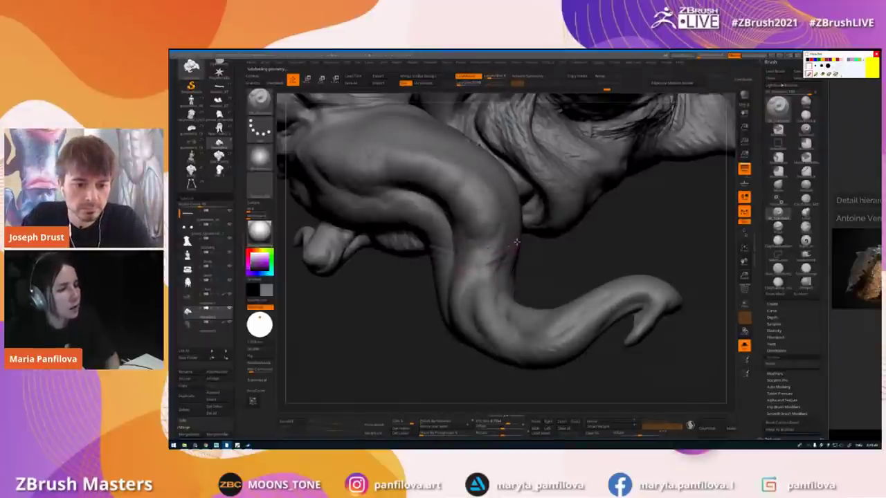
key("b")
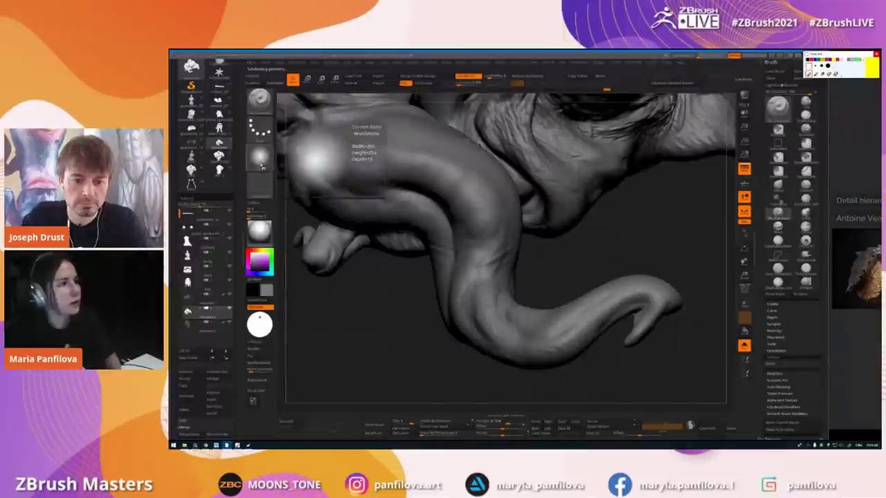
left_click_drag(483, 269, 509, 243)
right_click_drag(486, 266, 484, 268)
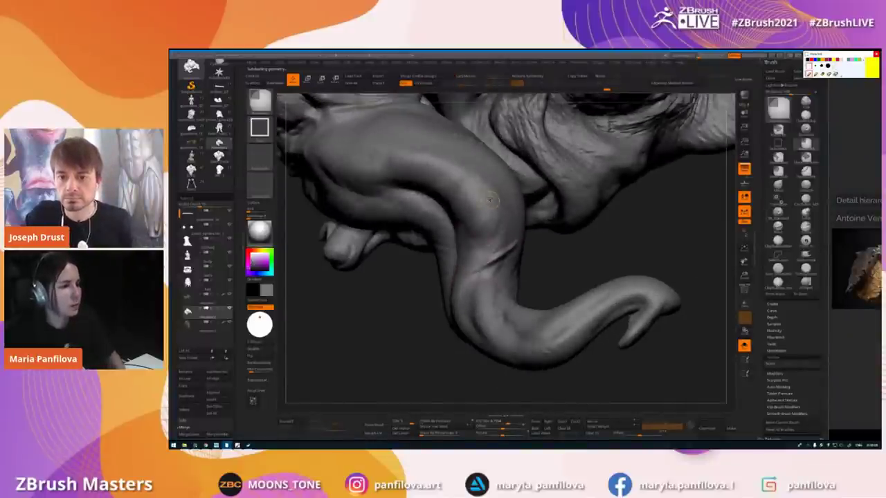
left_click(284, 424)
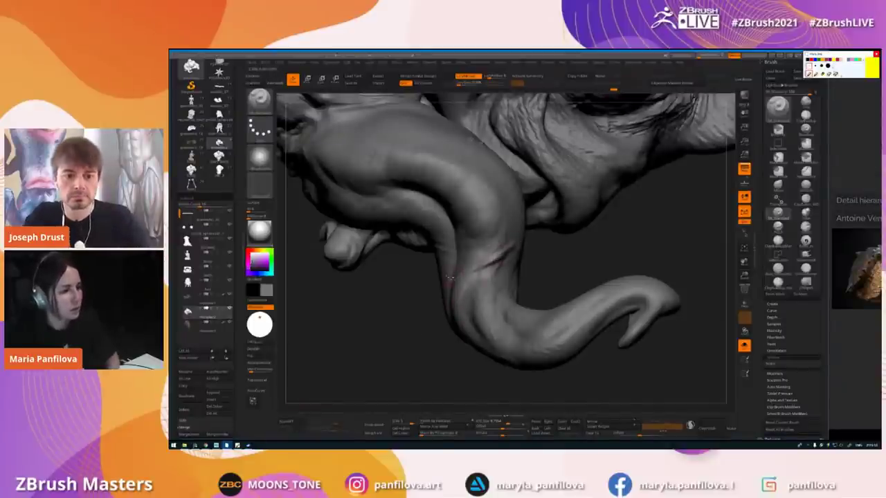
- Deepen the diagonal wrist crease, add finer skin folds around it, and smooth their transitions
right_click_drag(441, 251, 448, 287)
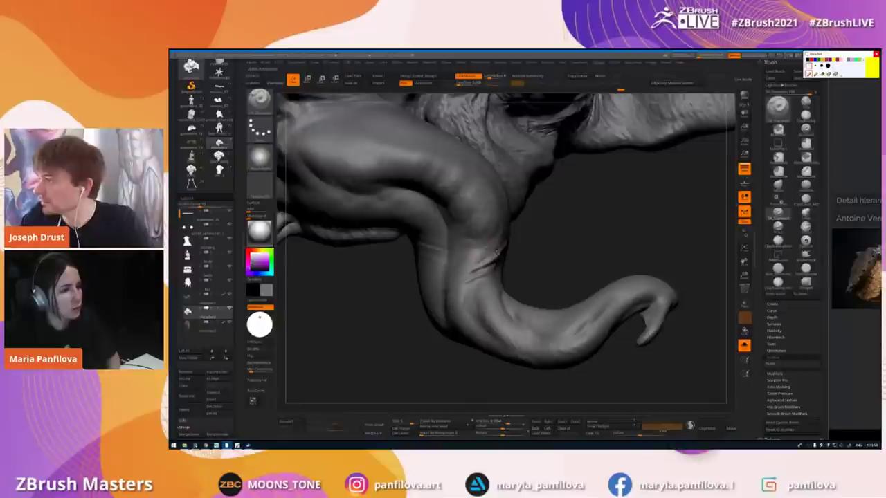
right_click_drag(496, 237, 473, 249)
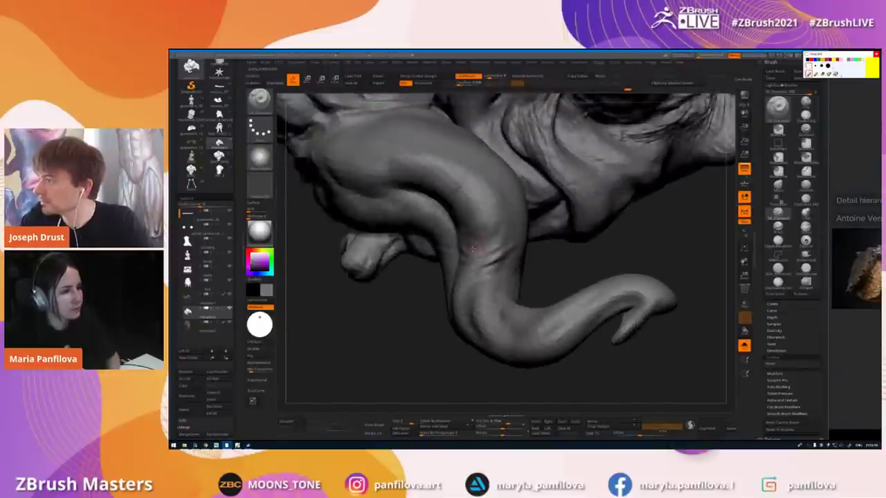
mouse_move(516, 270)
right_mouse_down()
mouse_move(495, 266)
mouse_move(485, 305)
mouse_move(506, 284)
right_mouse_up()
left_click_drag(456, 304, 493, 273, "shift")
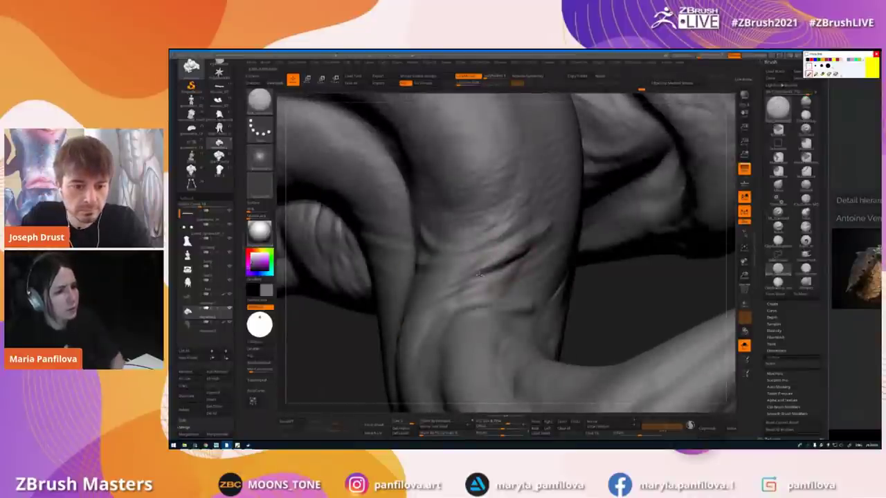
right_click_drag(479, 274, 463, 308)
left_click_drag(520, 256, 435, 305)
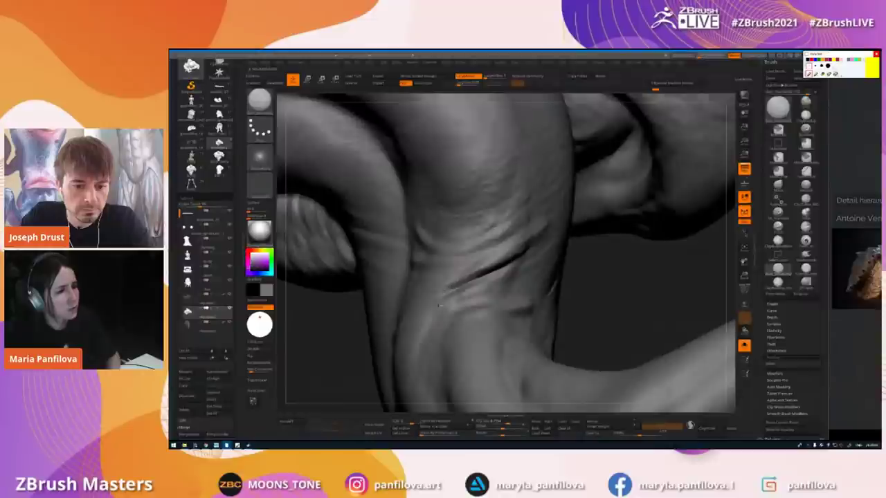
right_click_drag(477, 317, 518, 317)
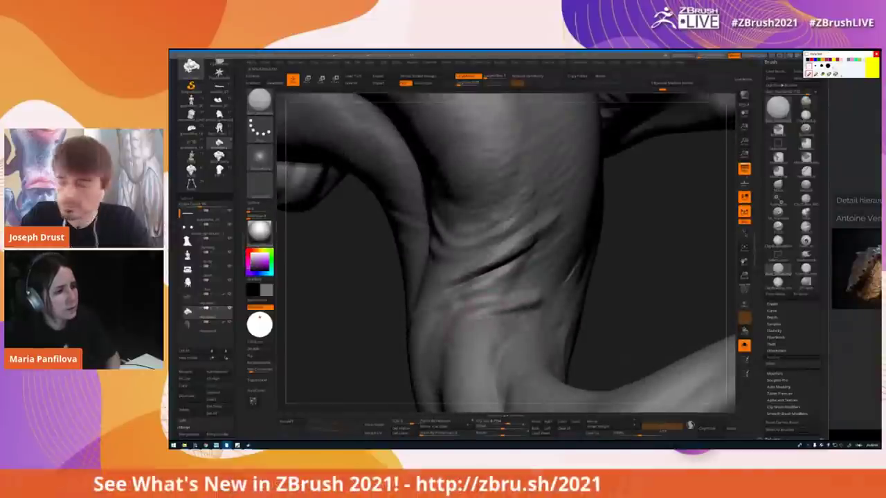
mouse_move(482, 318)
right_mouse_down()
mouse_move(458, 306)
mouse_move(459, 287)
right_mouse_up()
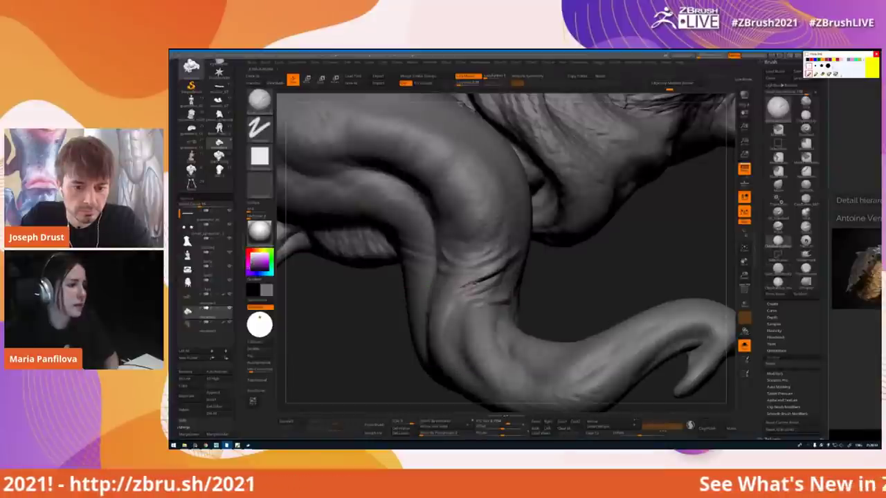
- Accentuate the raised skin between the wrist folds and extend the creases around the limb with the DamStandard brush
key("ctrl")
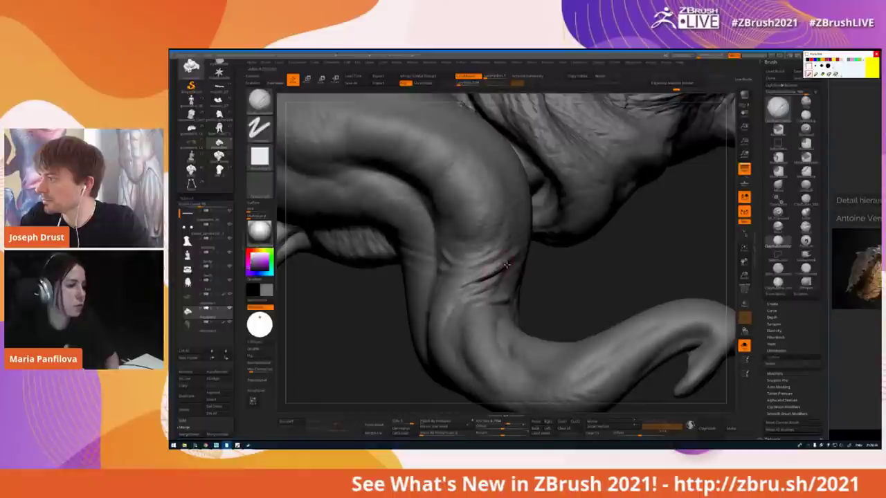
right_click_drag(504, 267, 514, 259)
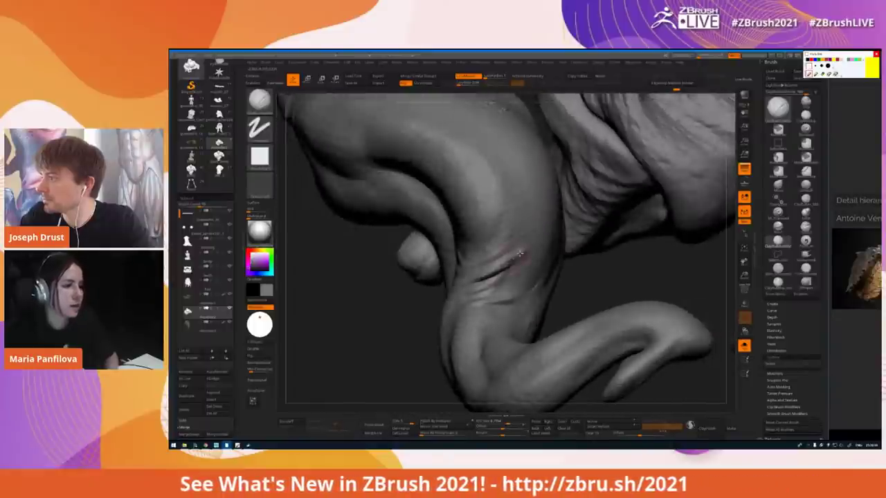
key("b")
key("d")
key("s")
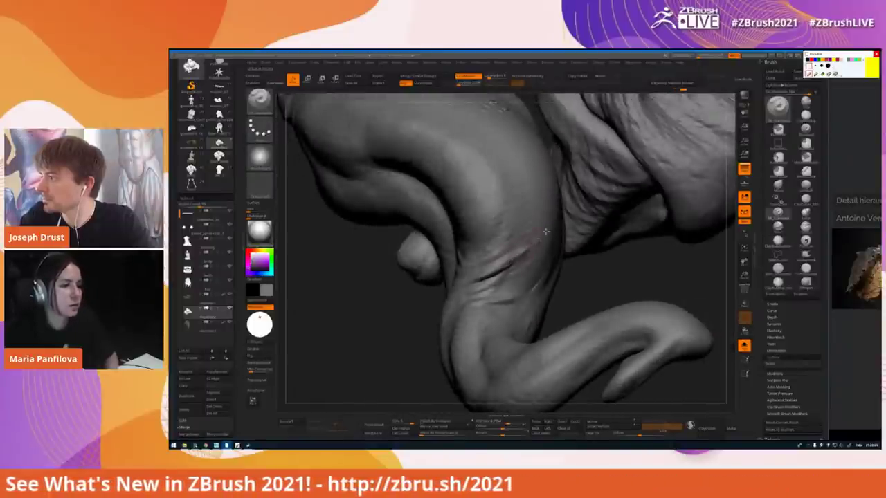
mouse_move(502, 224)
right_mouse_down()
mouse_move(509, 197)
mouse_move(494, 220)
right_mouse_up()
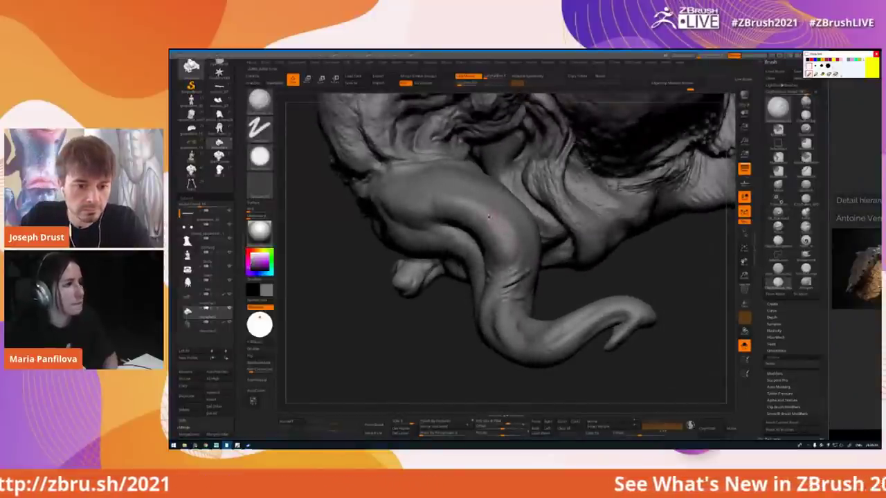
- Refine the muscle forms on the limb's upper bend and subdivide the creature's body mesh once more
mouse_move(520, 220)
left_mouse_down()
mouse_move(528, 242)
mouse_move(518, 265)
left_mouse_up()
right_click_drag(479, 228, 487, 270, "alt")
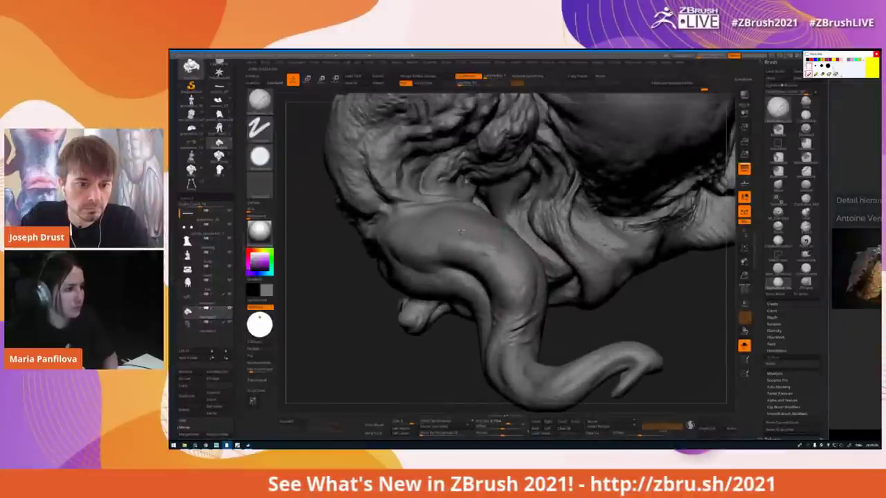
mouse_move(400, 225)
right_mouse_down()
mouse_move(422, 234)
mouse_move(412, 227)
mouse_move(441, 154)
right_mouse_up()
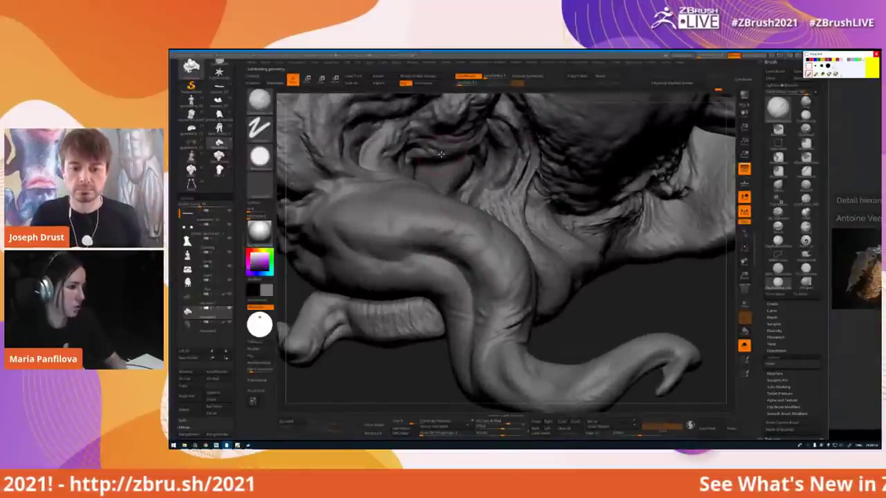
- Select the Standard brush and load a fine skin texture alpha from the alpha library folder
key("comma")
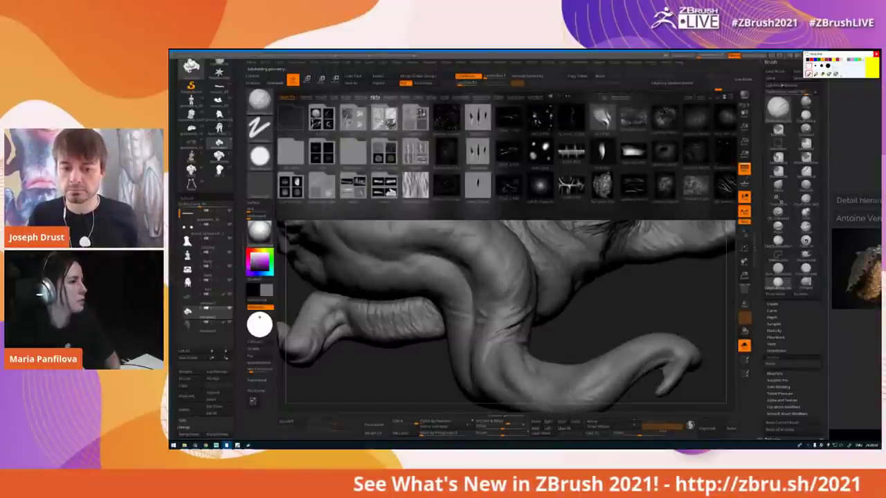
left_click(321, 188)
left_click(315, 188)
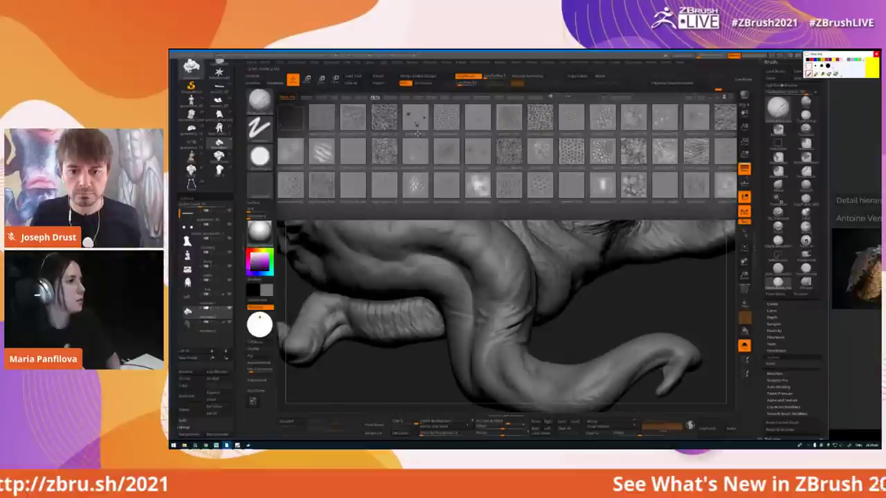
key("b")
key("s")
key("t")
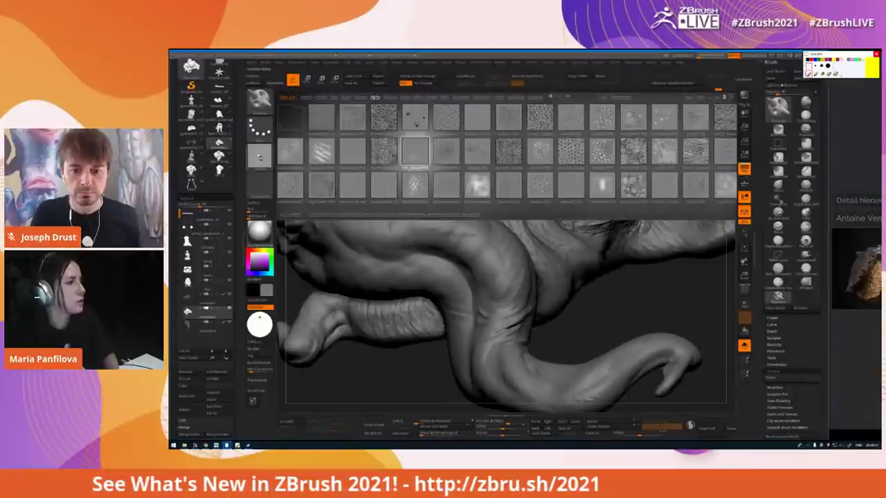
double_click(414, 150)
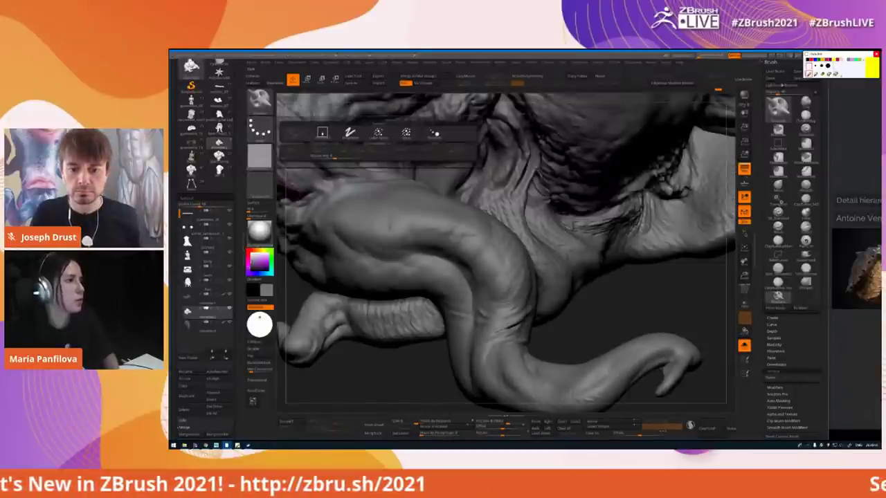
- Set the brush stroke to DragRect and stamp the skin alpha onto the limb's upper bend
right_click_drag(466, 227, 461, 205, "alt")
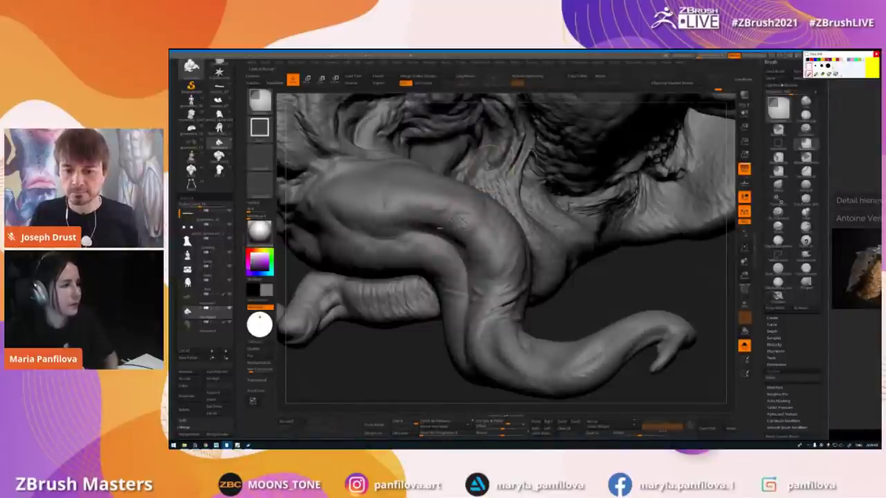
key("space")
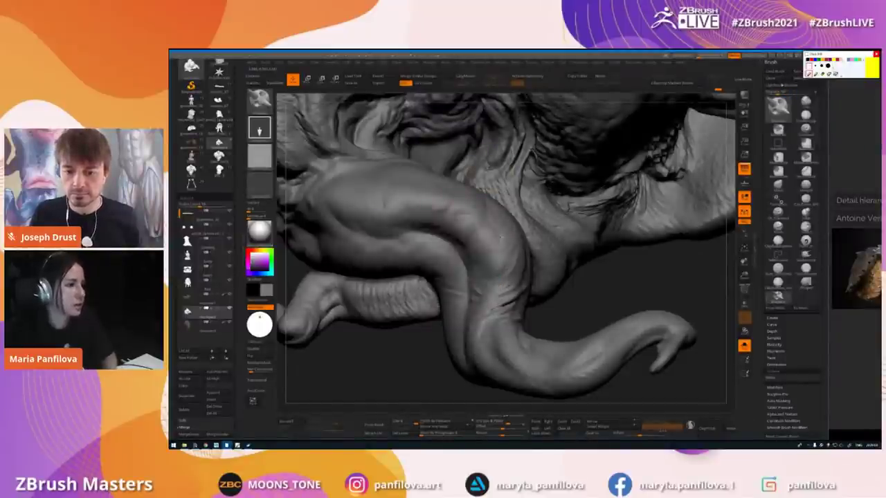
key("ctrl")
key("ctrl+shift+s")
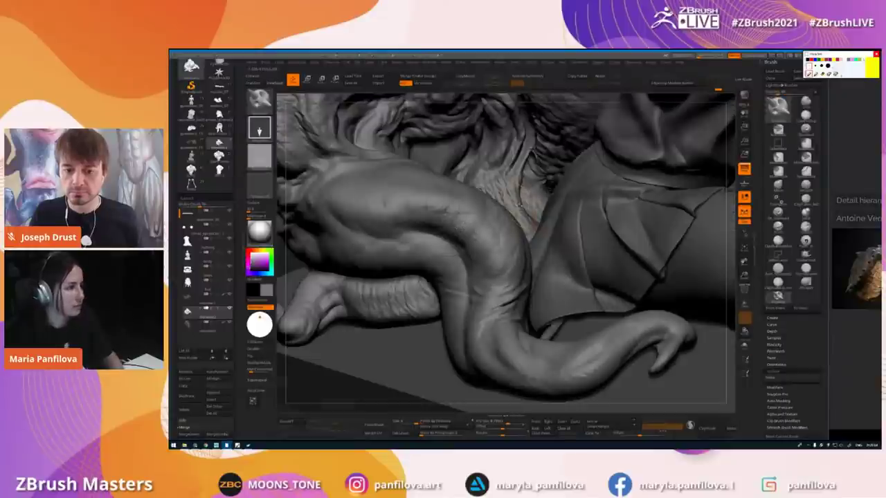
key("ctrl+shift+s")
right_click_drag(398, 223, 467, 230, "ctrl")
left_click_drag(465, 230, 478, 232)
- Assign a glossier material to the sculpture and choose a mid-grey colour for it
left_click(260, 231)
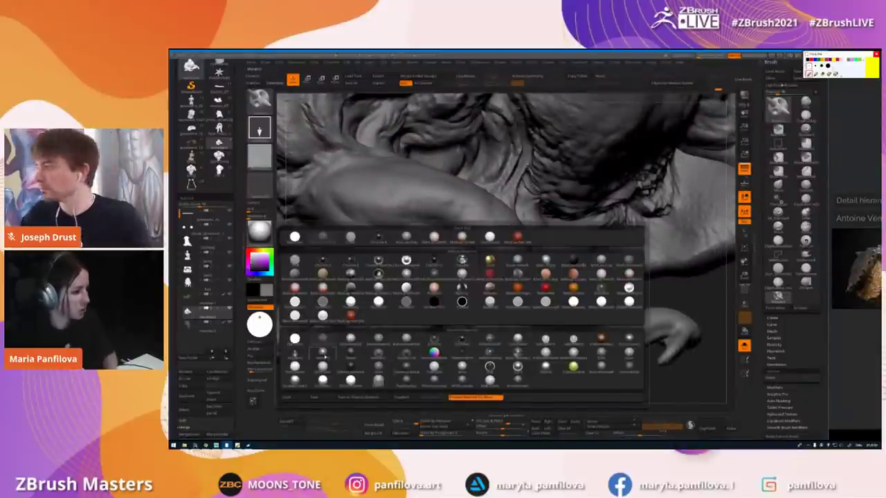
left_click(324, 353)
left_click_drag(246, 262, 252, 258)
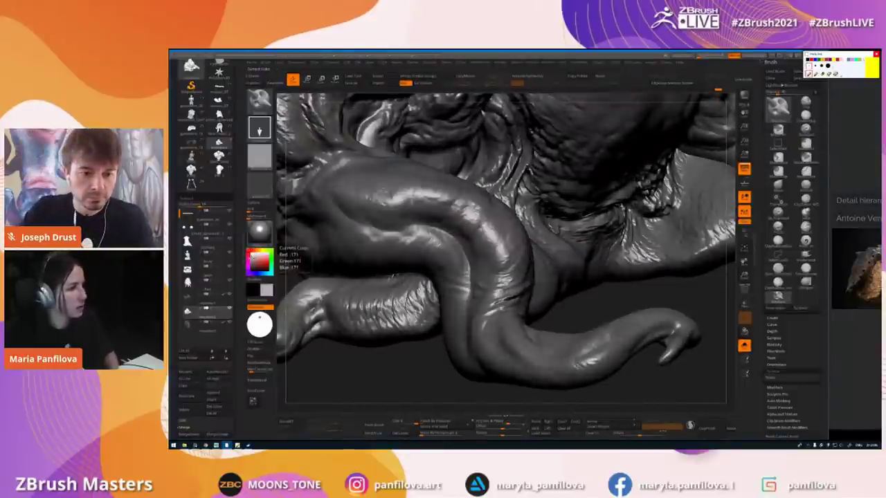
- Undo the last skin alpha stamps on the limb and turn on the alpha's Surface details mode
left_click_drag(493, 241, 475, 214)
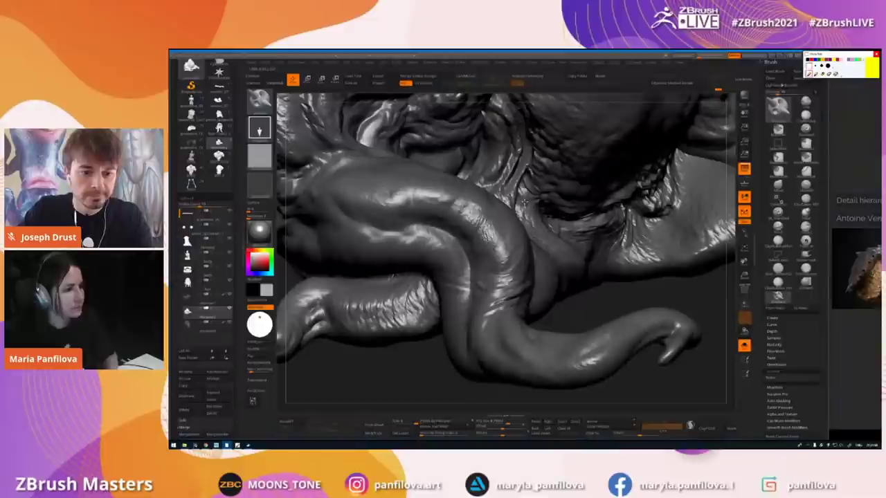
key("ctrl+z")
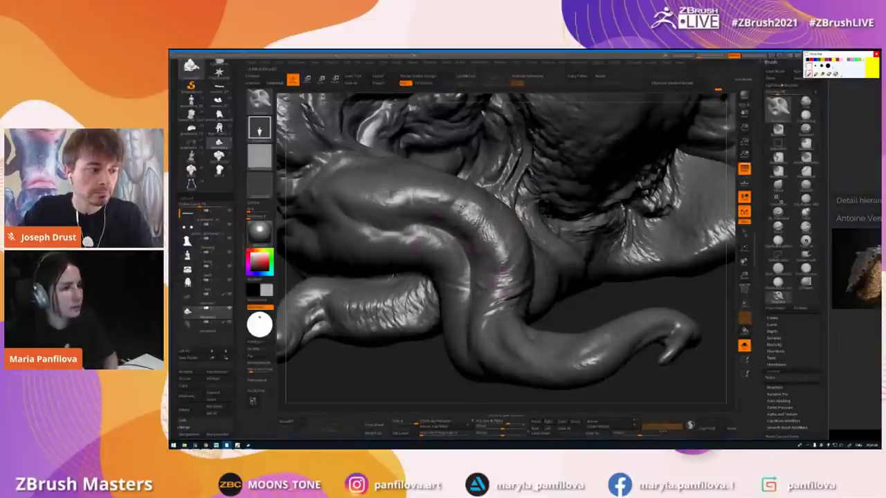
key("ctrl+z")
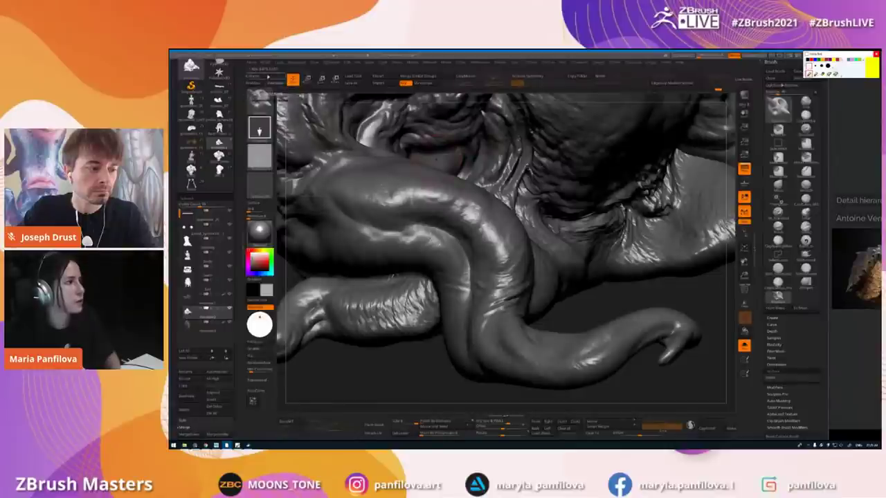
left_click(254, 64)
left_click(263, 221)
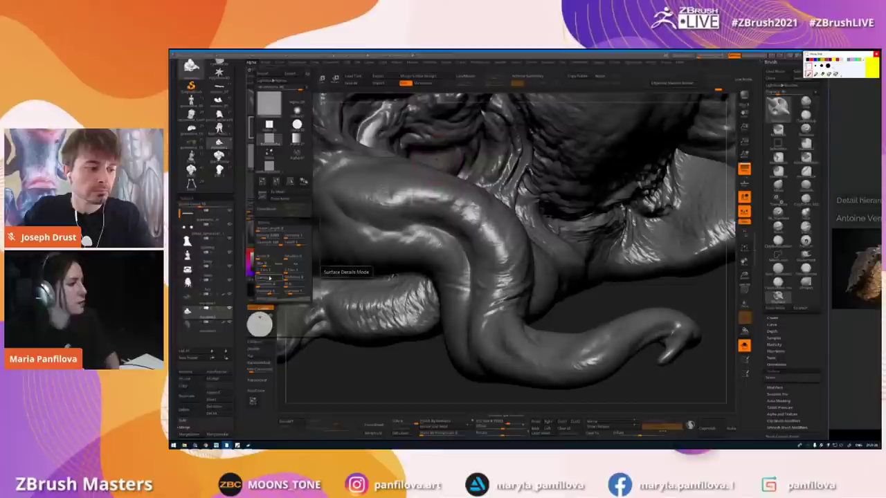
mouse_move(274, 158)
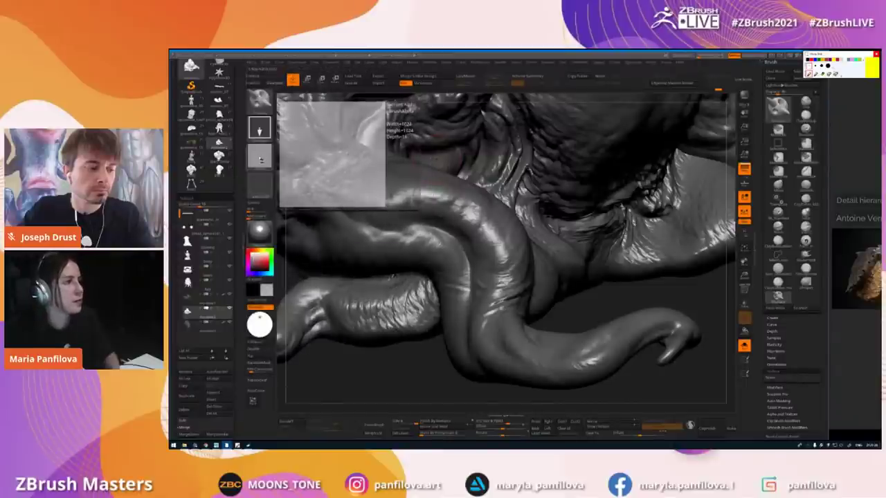
left_click(259, 202)
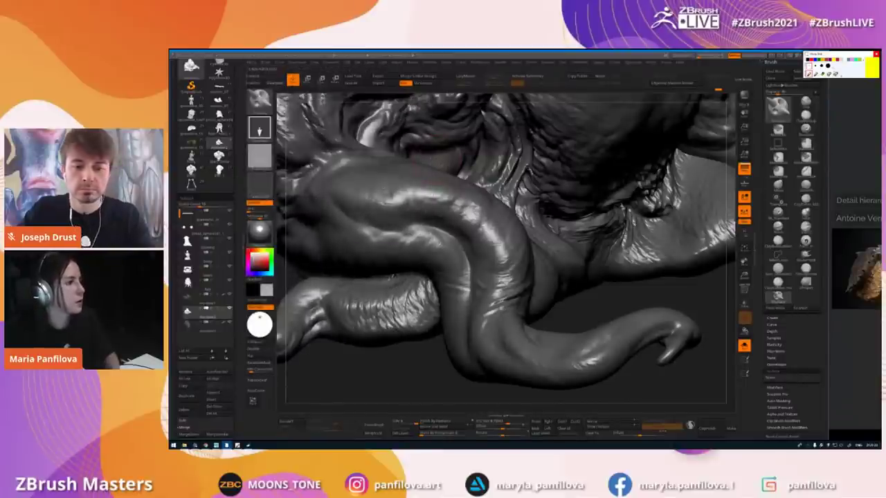
- Try stamping the fine skin alpha around the limb's bend and along its upper muscles
left_click_drag(468, 216, 497, 249)
right_click_drag(479, 241, 492, 260, "ctrl")
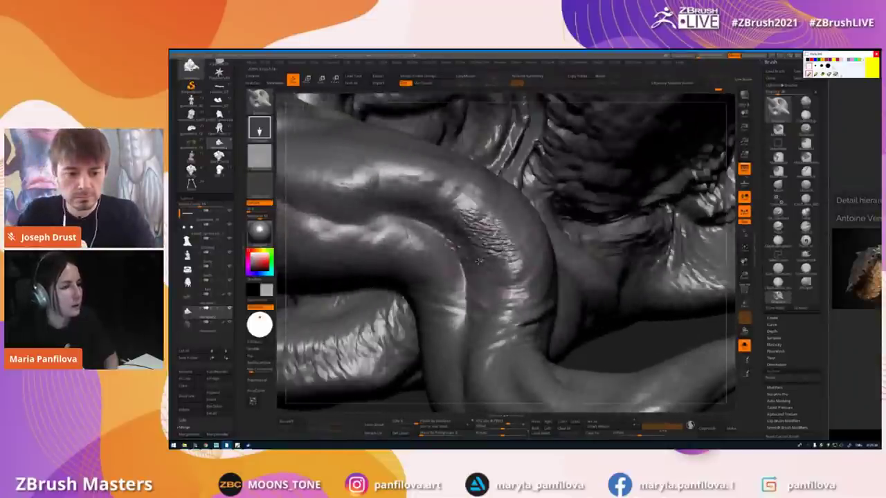
right_click_drag(453, 236, 448, 220)
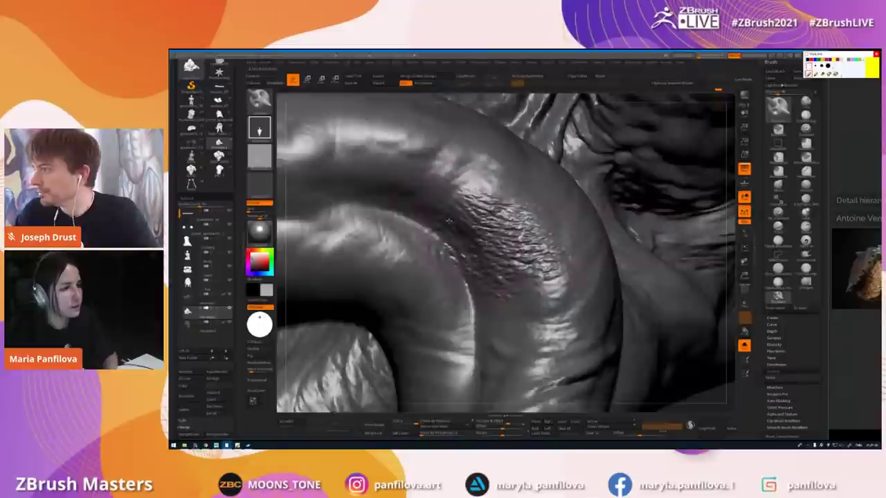
right_click_drag(476, 261, 450, 223)
mouse_move(504, 238)
right_mouse_down()
mouse_move(465, 229)
mouse_move(581, 276)
right_mouse_up()
left_click_drag(490, 252, 424, 164)
left_click_drag(568, 283, 527, 175)
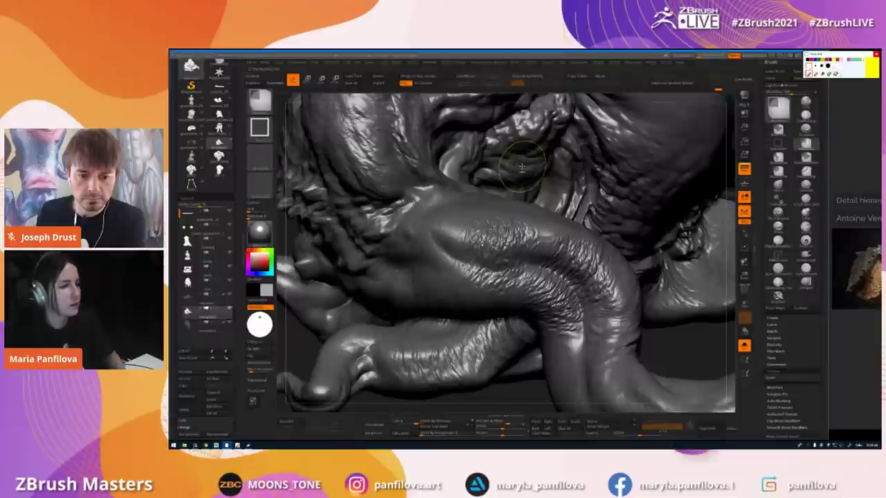
key("ctrl+z")
key("ctrl+z")
key("ctrl+z")
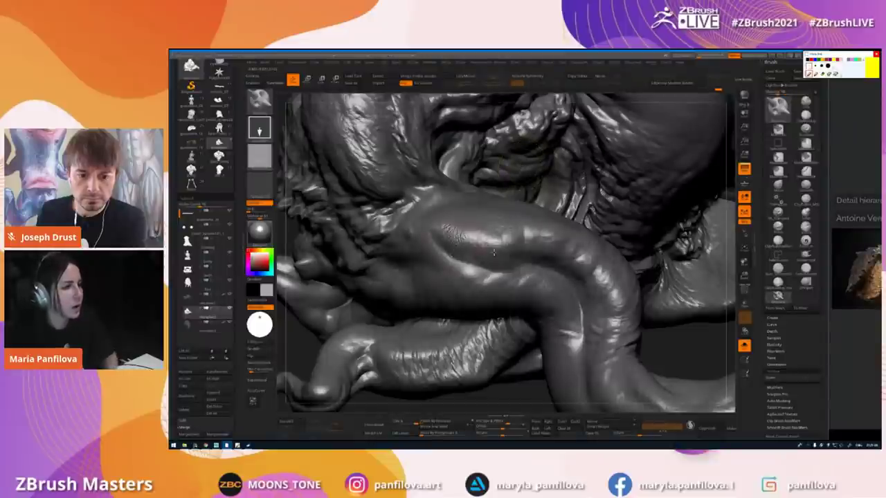
- Stamp the fine skin alpha on the limb's upper muscle and smooth the stamped texture
mouse_move(443, 232)
left_mouse_down()
mouse_move(461, 259)
mouse_move(498, 257)
left_mouse_up()
mouse_move(453, 254)
right_mouse_down("alt")
mouse_move(409, 237)
mouse_move(415, 252)
right_mouse_up("alt")
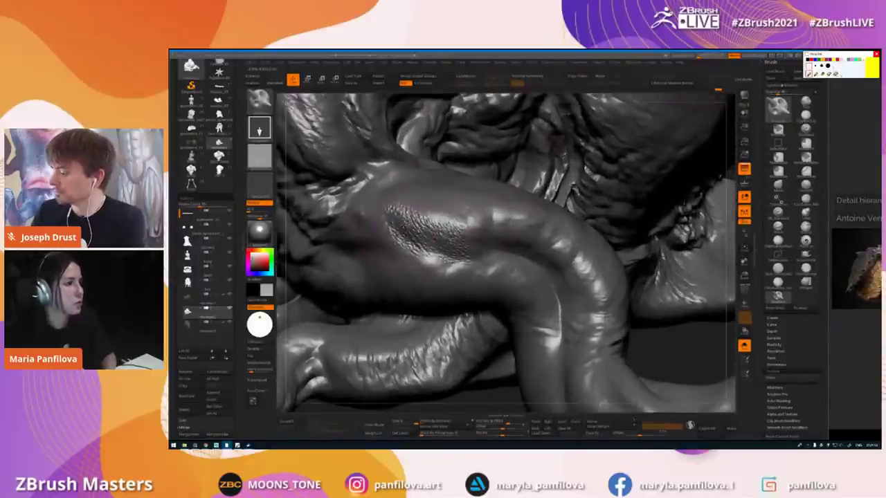
key("shift")
left_click_drag(458, 242, 436, 229, "shift")
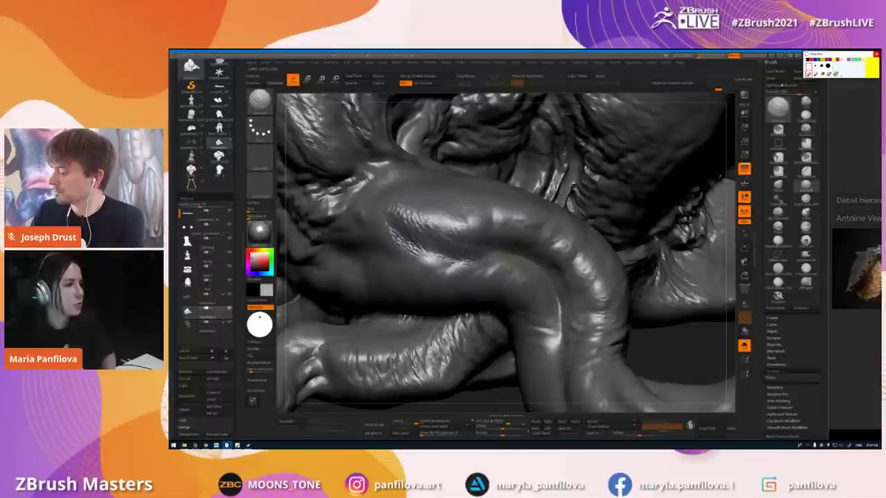
- Stamp more fine skin texture across the upper muscle, extending it toward the limb's bend
key("b")
key("m")
key("v")
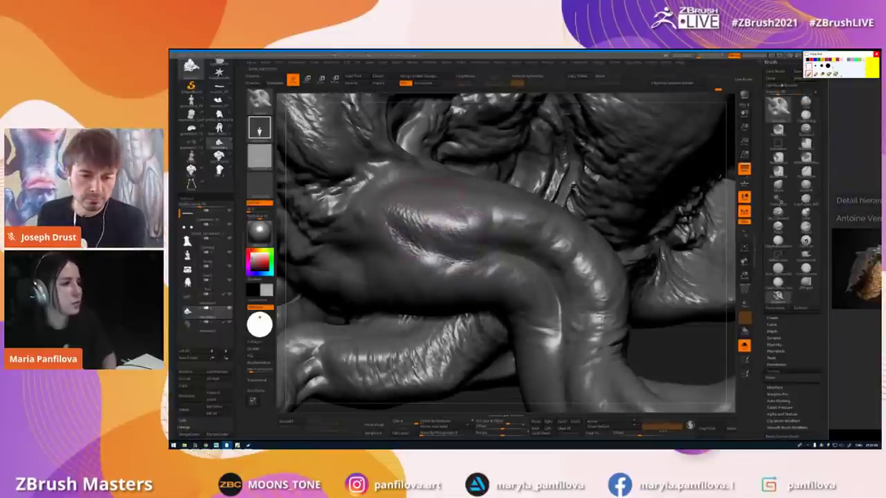
right_click_drag(414, 239, 398, 238)
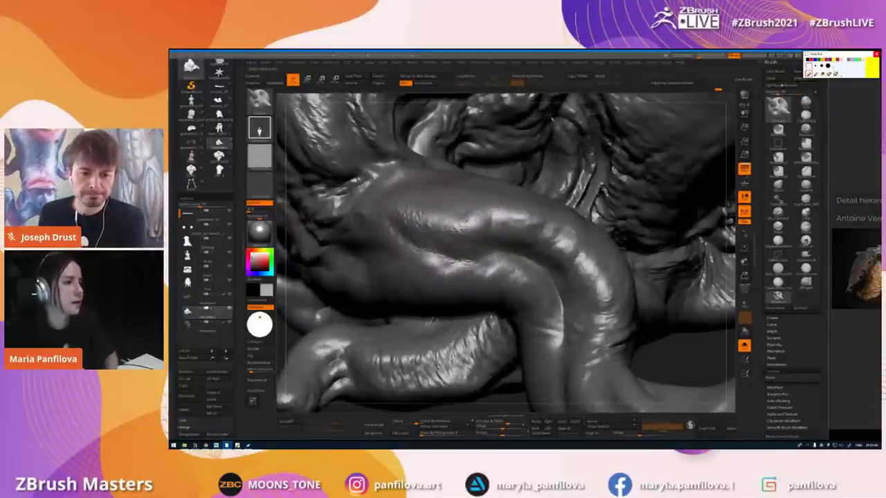
key("ctrl")
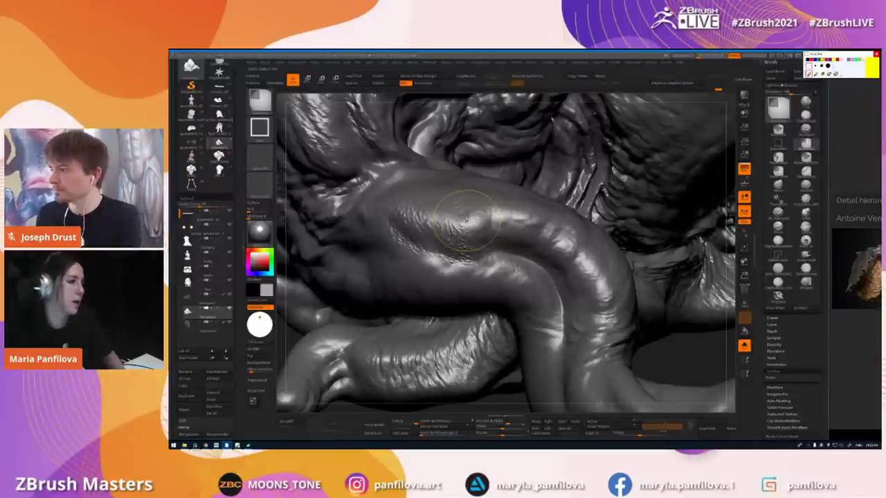
key("ctrl+z")
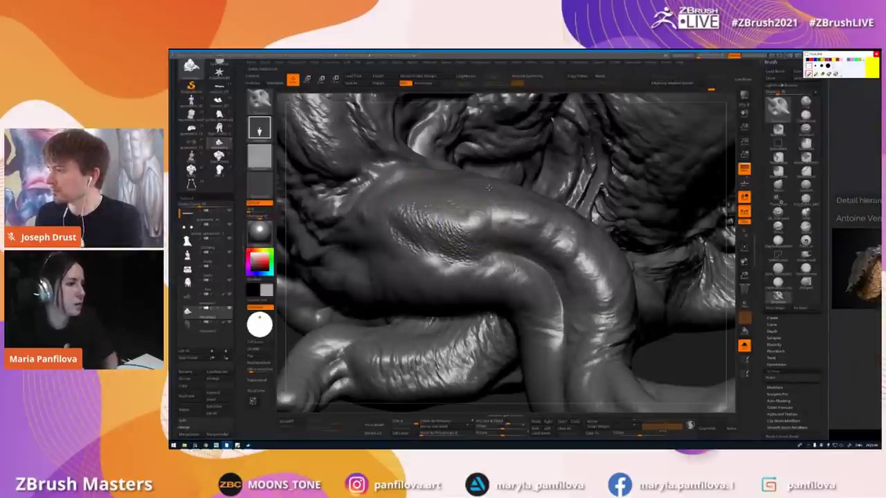
right_click_drag(489, 187, 473, 200)
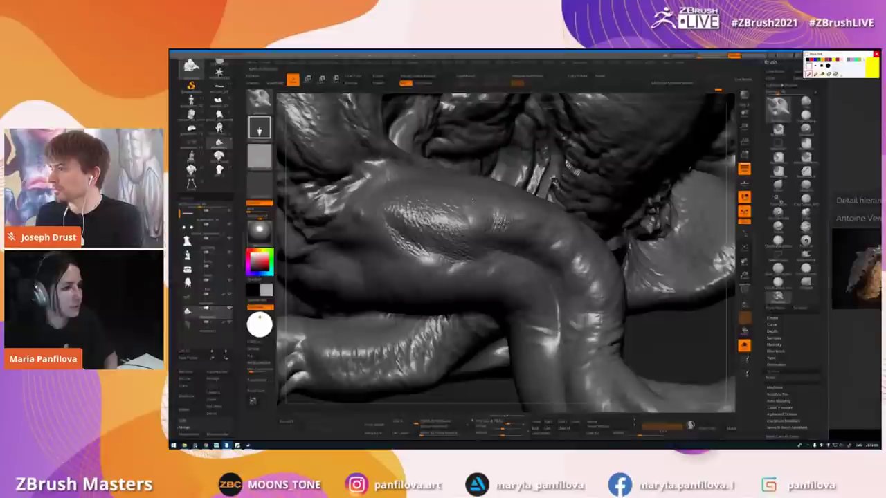
right_click_drag(530, 242, 469, 220)
right_click_drag(533, 223, 504, 220)
right_click_drag(450, 191, 456, 249)
- Blend and refine the stamped skin texture along the crease between the limb's upper muscles
right_click(455, 254)
key("shift")
right_click(456, 249)
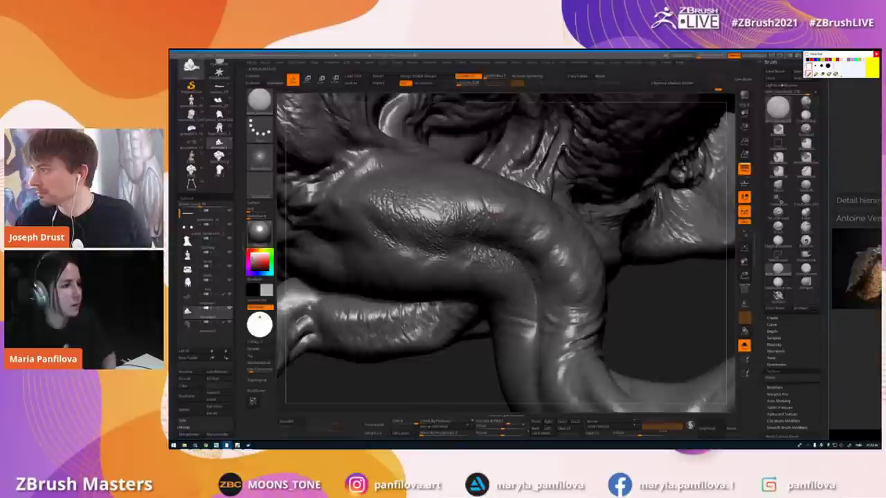
right_click_drag(493, 221, 483, 200)
mouse_move(409, 211)
right_mouse_down()
mouse_move(476, 210)
mouse_move(448, 220)
mouse_move(457, 257)
right_mouse_up()
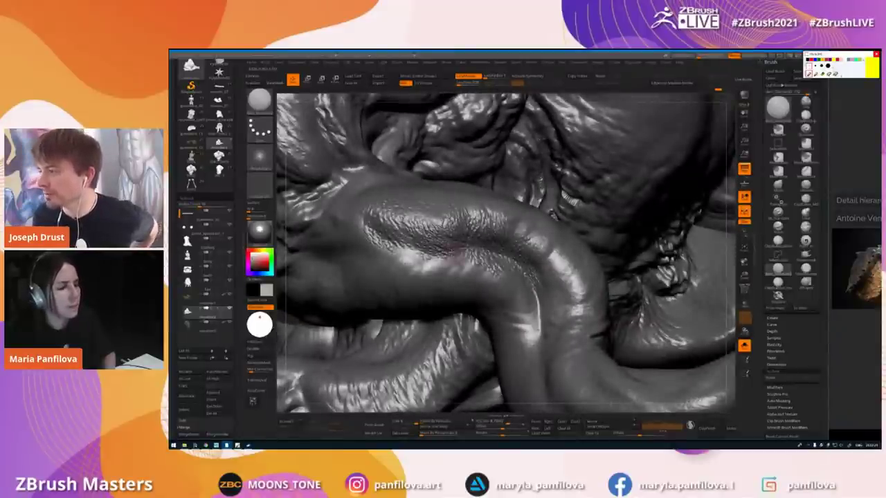
- Load a bumpy organic skin alpha from another folder of the alpha library
key("comma")
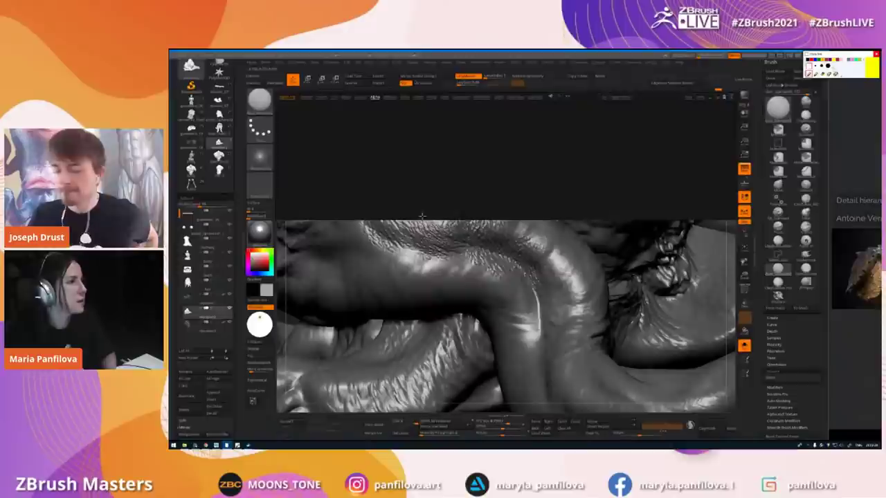
double_click(284, 117)
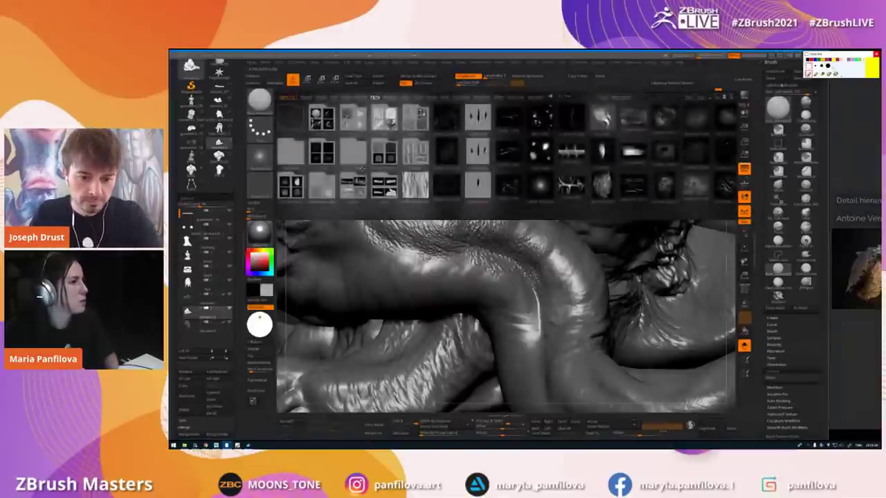
double_click(352, 190)
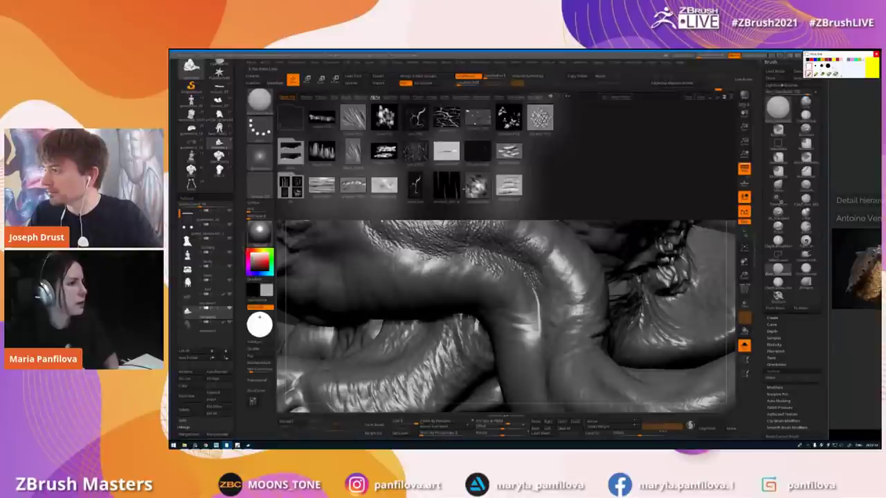
double_click(478, 186)
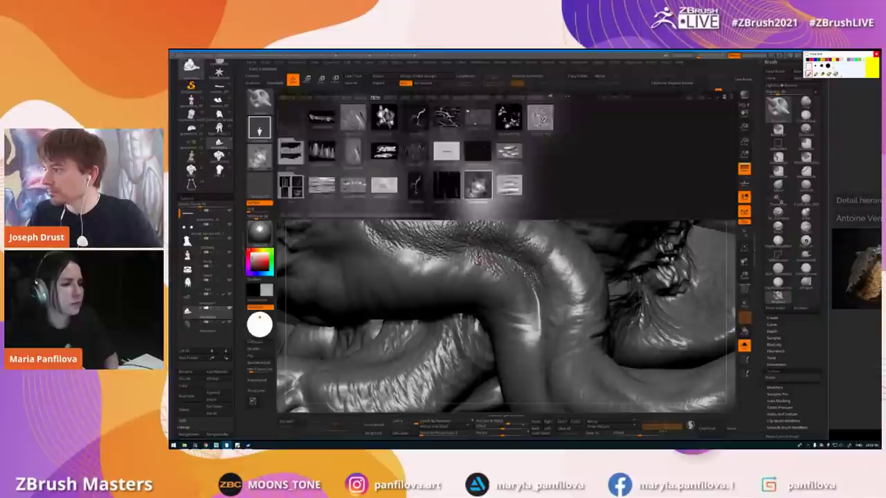
key("comma")
- Try stamping the bumpy alpha on the lower limb, just past the wrist folds
right_click_drag(516, 246, 511, 279, "ctrl")
left_click_drag(511, 279, 533, 317)
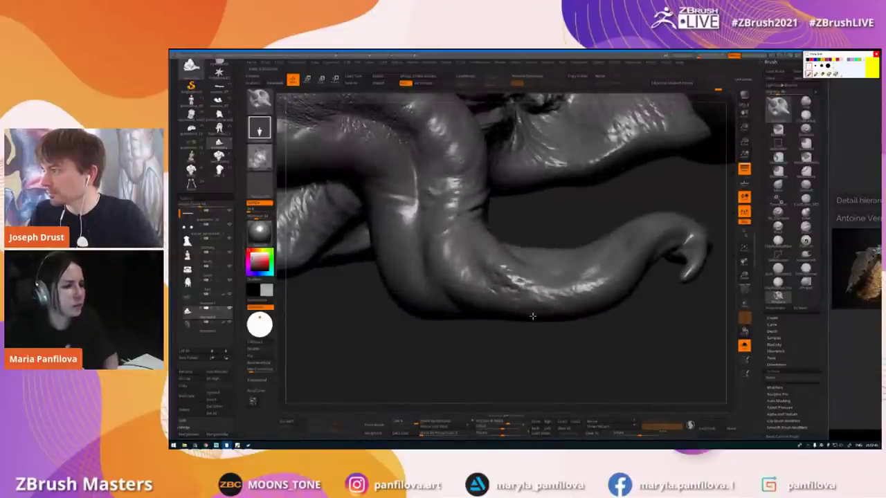
left_click_drag(510, 278, 539, 315)
right_click_drag(539, 280, 526, 305, "ctrl")
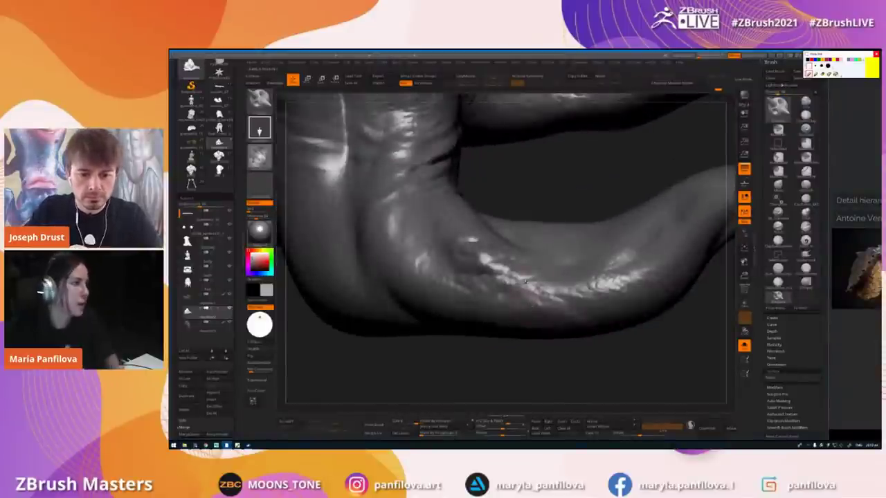
key("ctrl+z")
- Adjust the brush strength and stamp the bumpy alpha on the lower limb, just past the wrist folds
key("space")
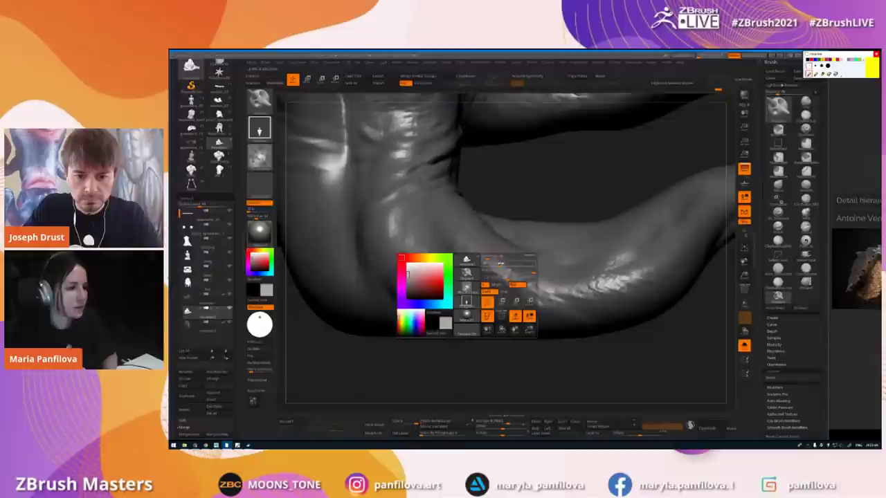
left_click(499, 265)
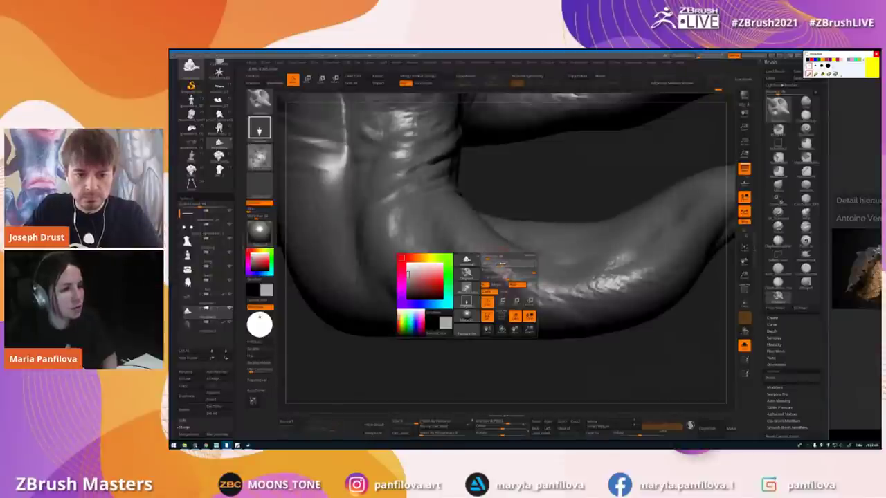
left_click_drag(504, 273, 486, 270)
mouse_move(491, 276)
right_mouse_down("ctrl")
mouse_move(494, 263)
mouse_move(457, 270)
right_mouse_up("ctrl")
mouse_move(457, 270)
left_mouse_down()
mouse_move(483, 300)
mouse_move(494, 291)
left_mouse_up()
mouse_move(470, 251)
right_mouse_down()
mouse_move(449, 247)
mouse_move(489, 265)
mouse_move(509, 302)
mouse_move(482, 305)
mouse_move(487, 292)
right_mouse_up()
left_click_drag(488, 291, 516, 305)
- Load a horizontal wrinkle alpha and stamp it on the lower limb between the bumpy patch and the curled tip
key("comma")
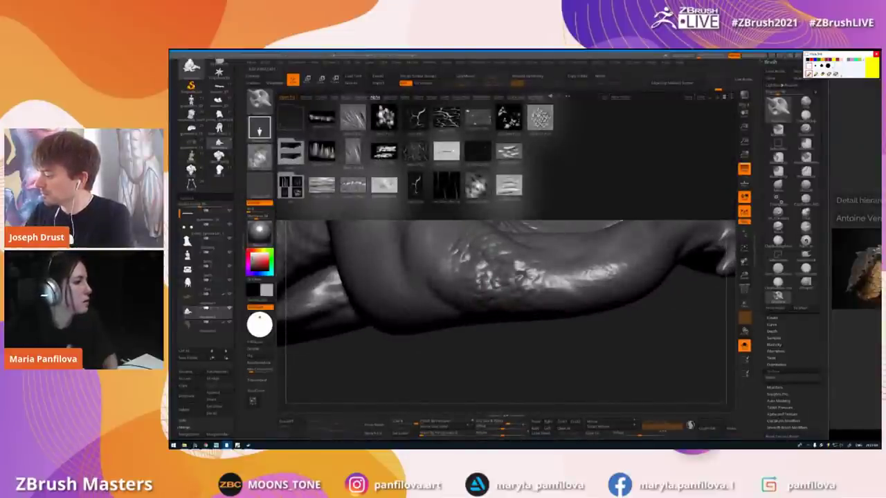
double_click(323, 185)
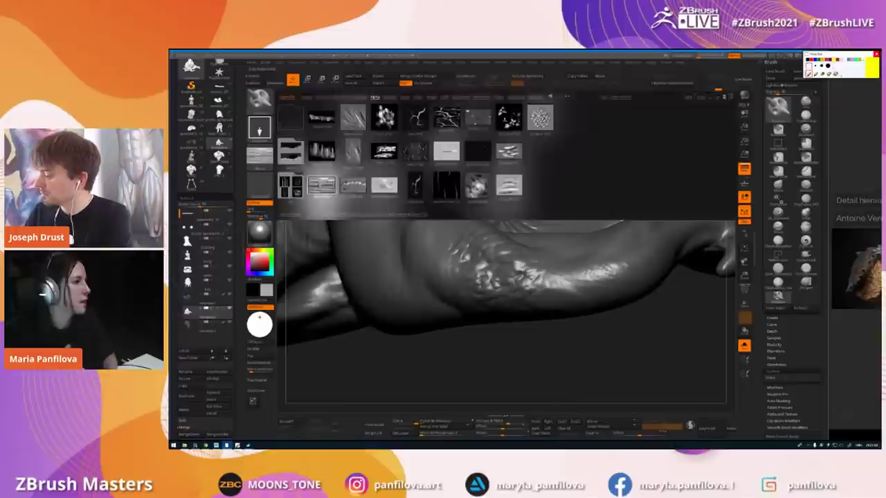
key("comma")
right_click_drag(588, 260, 515, 240)
mouse_move(512, 241)
left_mouse_down()
mouse_move(571, 272)
mouse_move(541, 297)
mouse_move(528, 254)
left_mouse_up()
right_click_drag(528, 254, 537, 221)
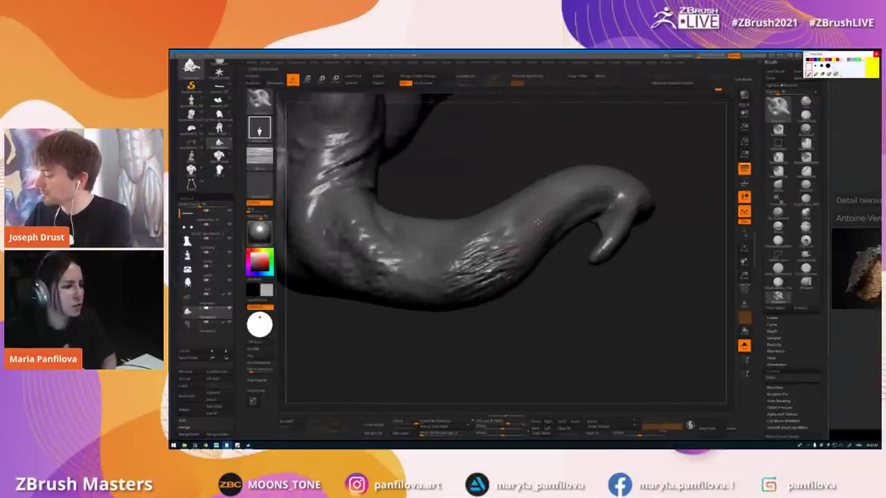
- Stamp the wrinkle alpha lengthwise on the side of the limb beside the wrist folds
mouse_move(349, 209)
right_mouse_down("alt")
mouse_move(436, 225)
mouse_move(508, 203)
mouse_move(443, 268)
right_mouse_up("alt")
left_click_drag(440, 273, 385, 314)
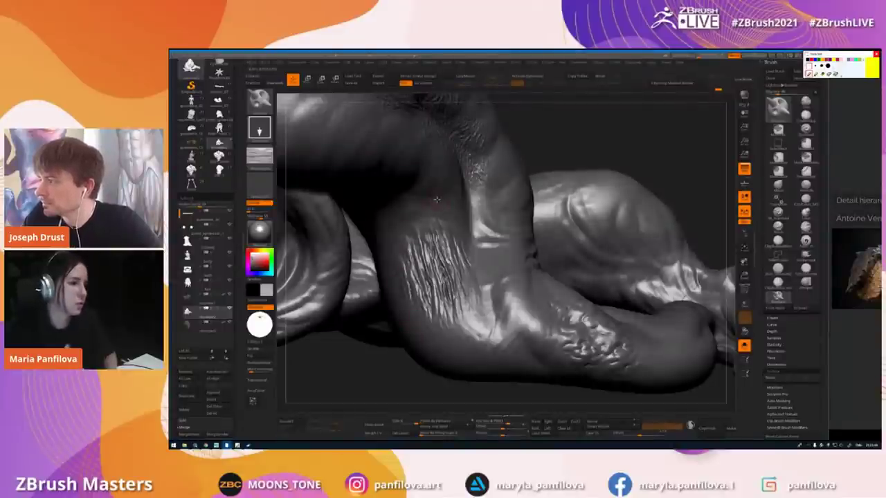
mouse_move(440, 203)
right_mouse_down()
mouse_move(456, 187)
mouse_move(467, 225)
mouse_move(407, 174)
mouse_move(414, 90)
right_mouse_up()
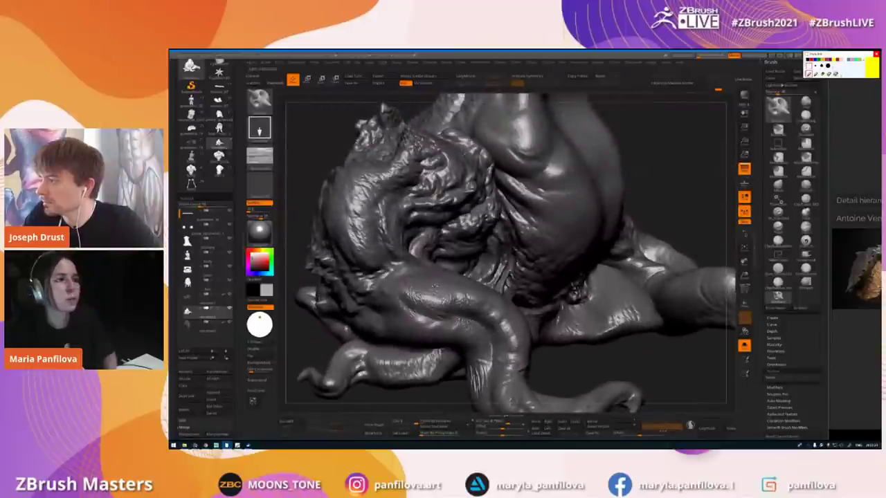
right_click_drag(434, 286, 432, 214, "alt")
right_click_drag(482, 290, 468, 252)
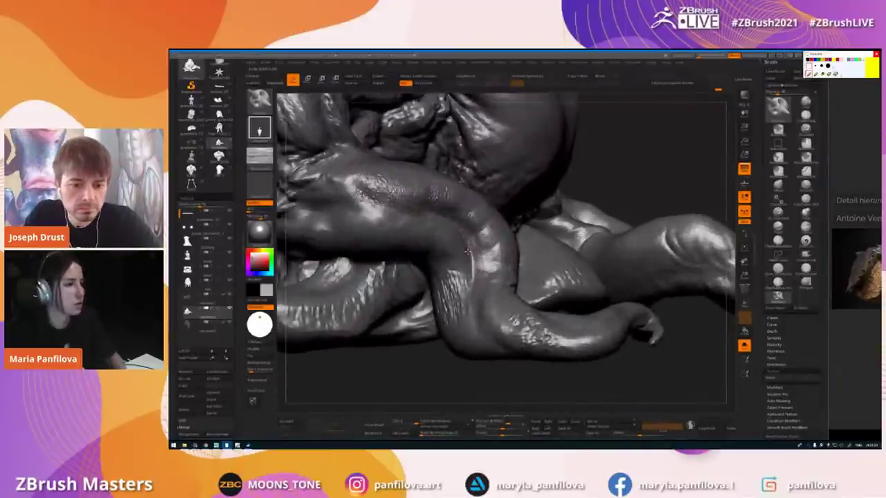
- Browse the alpha library for another skin alpha
left_click(259, 156)
double_click(288, 121)
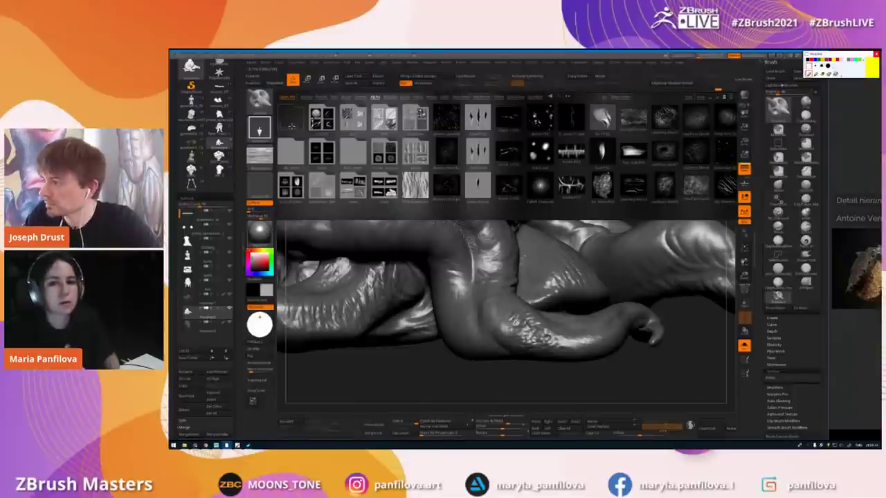
key("comma")
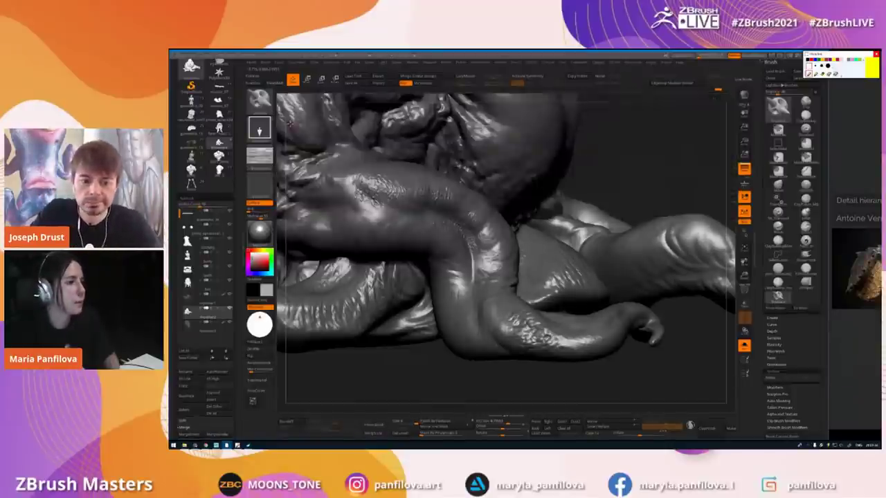
- Switch to the custom brush with a rough, cracked texture and sculpt a craggy patch on the far limb
key("b")
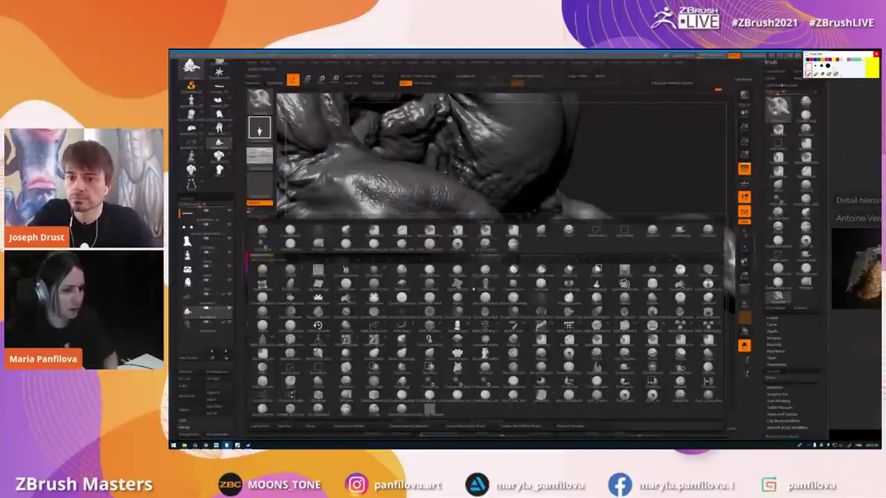
left_click(290, 410)
key("space")
mouse_move(674, 235)
right_mouse_down("alt")
mouse_move(515, 254)
mouse_move(559, 255)
right_mouse_up("alt")
mouse_move(559, 255)
left_mouse_down()
mouse_move(514, 239)
mouse_move(507, 272)
mouse_move(551, 276)
mouse_move(582, 297)
mouse_move(513, 300)
mouse_move(472, 285)
mouse_move(490, 281)
left_mouse_up()
mouse_move(491, 281)
right_mouse_down("ctrl")
mouse_move(504, 261)
mouse_move(558, 249)
right_mouse_up("ctrl")
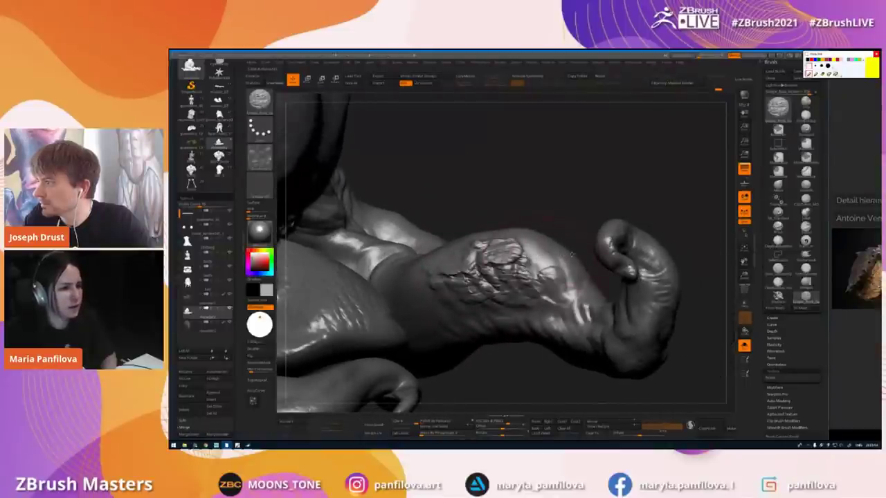
right_click_drag(540, 262, 544, 255)
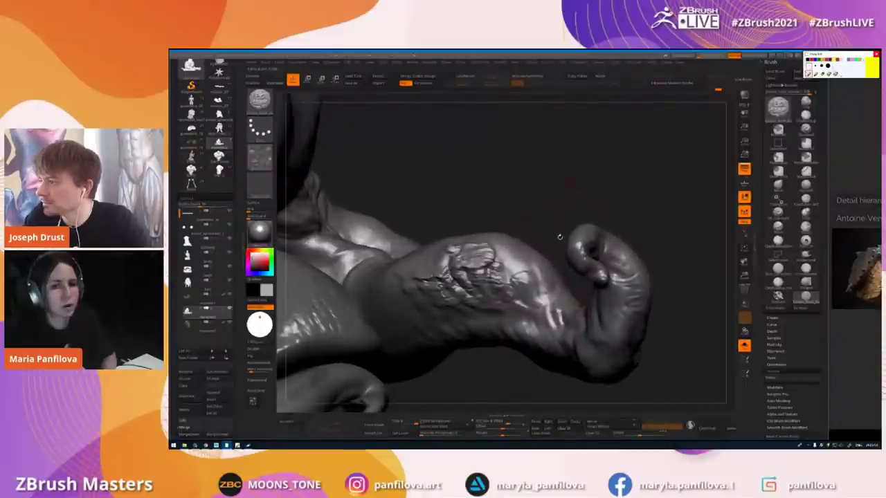
- Brush the same rough texture over the curled tip of the far limb and the folds beneath it
mouse_move(570, 260)
left_mouse_down()
mouse_move(613, 291)
mouse_move(566, 240)
mouse_move(589, 267)
mouse_move(592, 233)
mouse_move(604, 220)
left_mouse_up()
right_click_drag(607, 235, 553, 234, "alt")
mouse_move(554, 233)
left_mouse_down()
mouse_move(585, 253)
mouse_move(610, 294)
left_mouse_up()
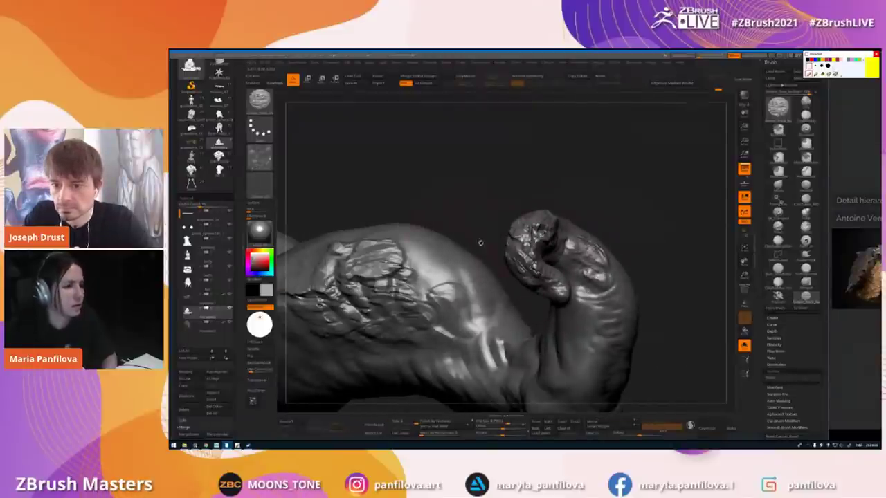
right_click_drag(547, 300, 516, 220, "alt")
mouse_move(554, 213)
left_mouse_down()
mouse_move(575, 237)
mouse_move(569, 266)
mouse_move(558, 234)
mouse_move(551, 291)
left_mouse_up()
left_click_drag(586, 242, 571, 317)
left_click_drag(567, 282, 553, 296)
right_click_drag(514, 271, 514, 208, "ctrl")
right_click_drag(325, 263, 448, 255, "alt")
key("shift+s")
right_click_drag(711, 246, 563, 276, "alt")
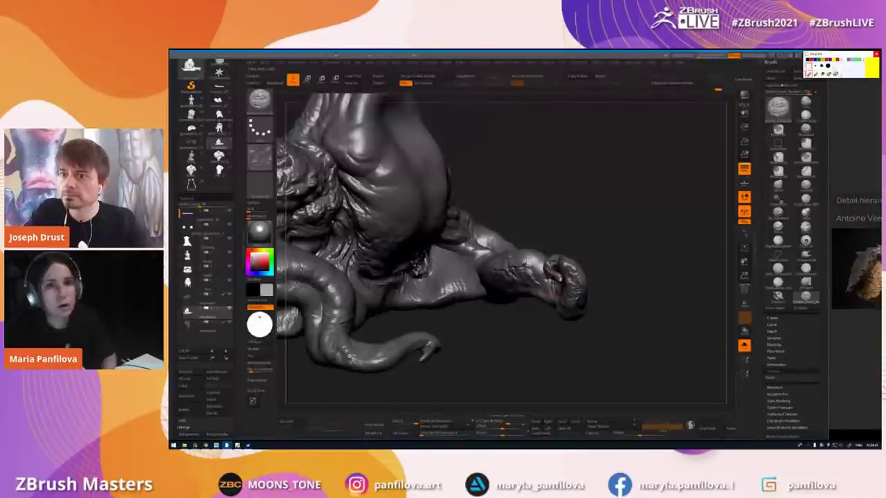
right_click_drag(522, 271, 596, 250)
- Switch to the custom cut brush with LazyMouse and carve short diagonal slits across the near limb's outer bend
key("b")
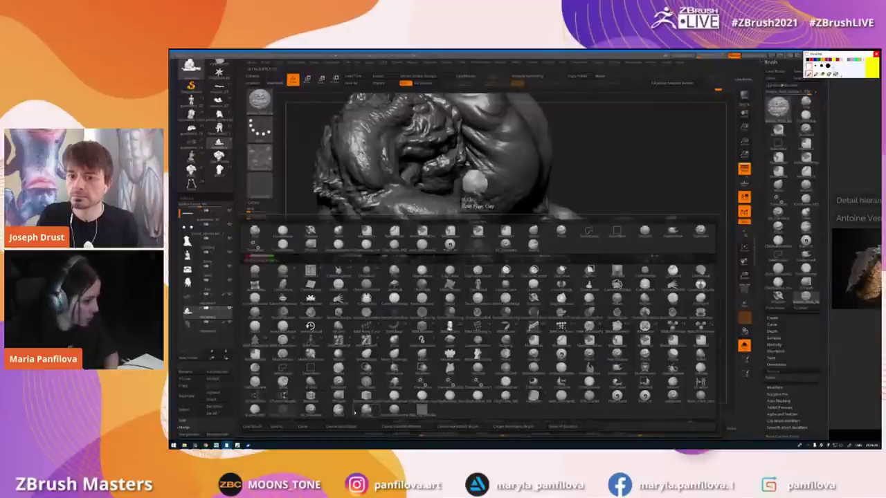
left_click(394, 409)
left_click_drag(623, 360, 623, 404, "alt")
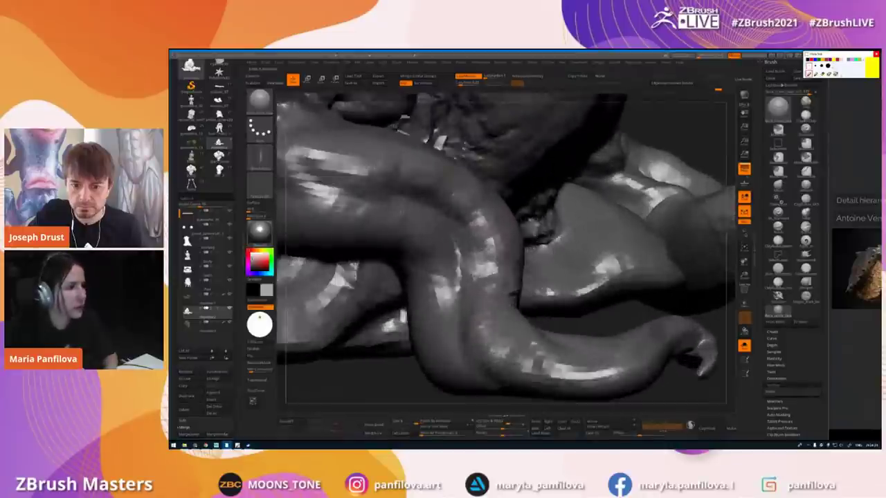
left_click_drag(520, 215, 515, 240)
right_click_drag(515, 239, 514, 213, "ctrl")
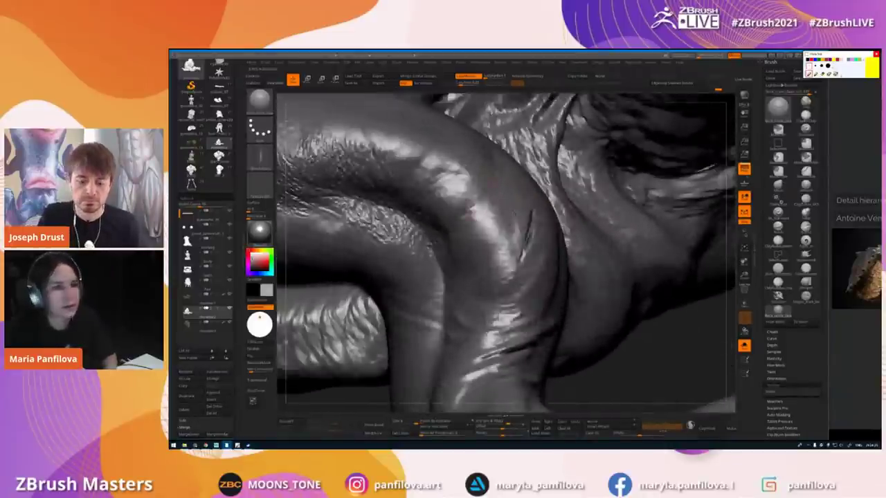
left_click_drag(519, 204, 495, 244)
left_click_drag(516, 222, 497, 245)
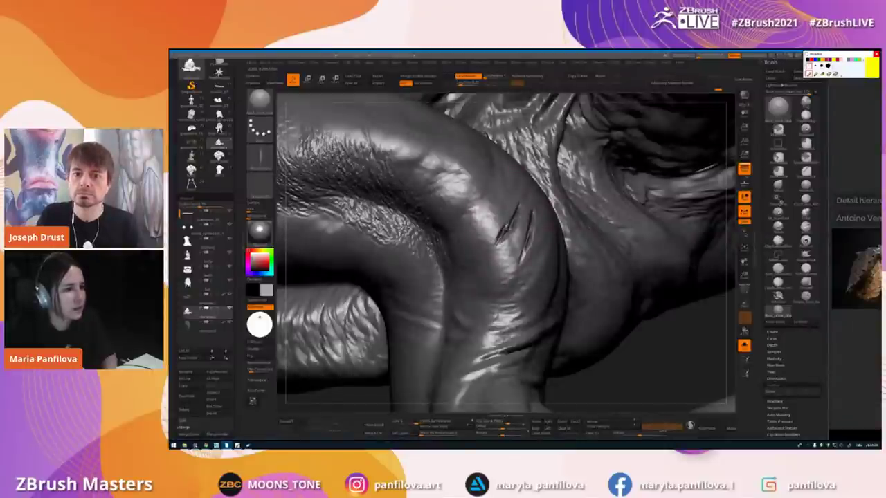
- Adjust the brush and carve another diagonal cut beside the slits, and display the whole statue again
right_click_drag(508, 227, 495, 226)
key("space")
key("space")
left_click_drag(487, 213, 464, 260)
mouse_move(464, 260)
right_mouse_down("ctrl")
mouse_move(443, 235)
mouse_move(477, 279)
mouse_move(436, 245)
right_mouse_up("ctrl")
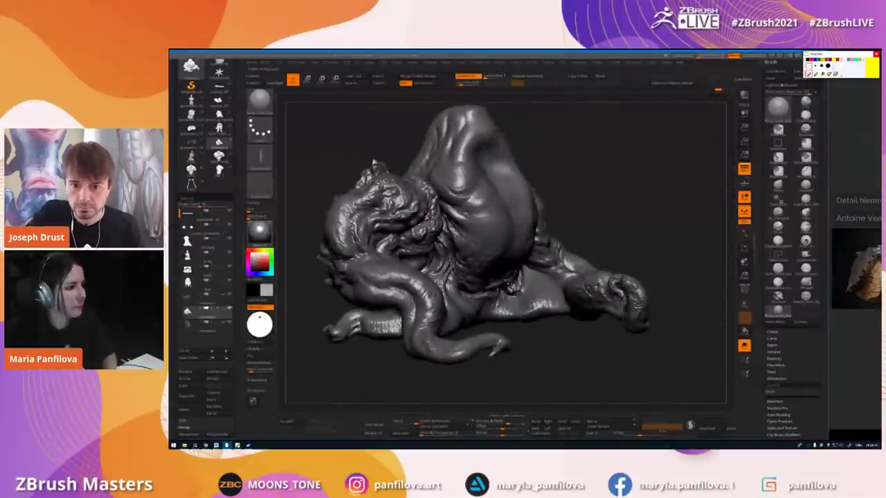
key("shift+s")
right_click_drag(402, 286, 412, 304, "alt")
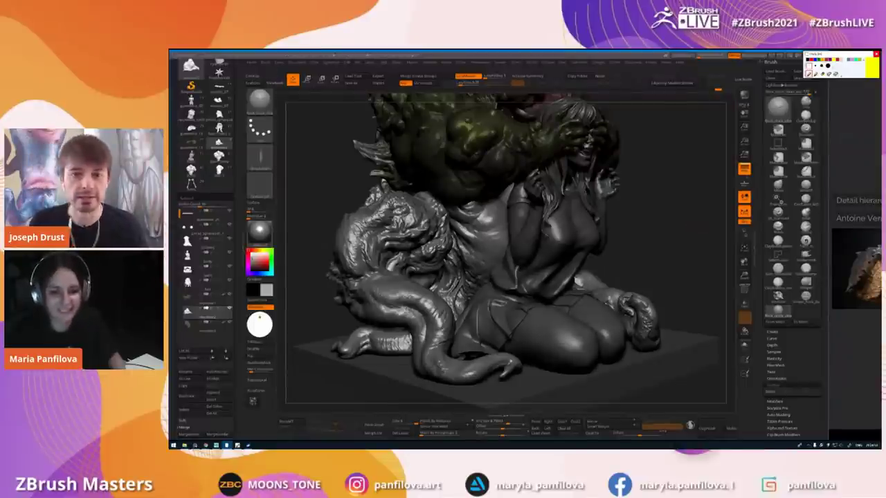
- Switch to the reference board and bring the overview of production, gamedev and other pipelines into view
key("alt+Tab")
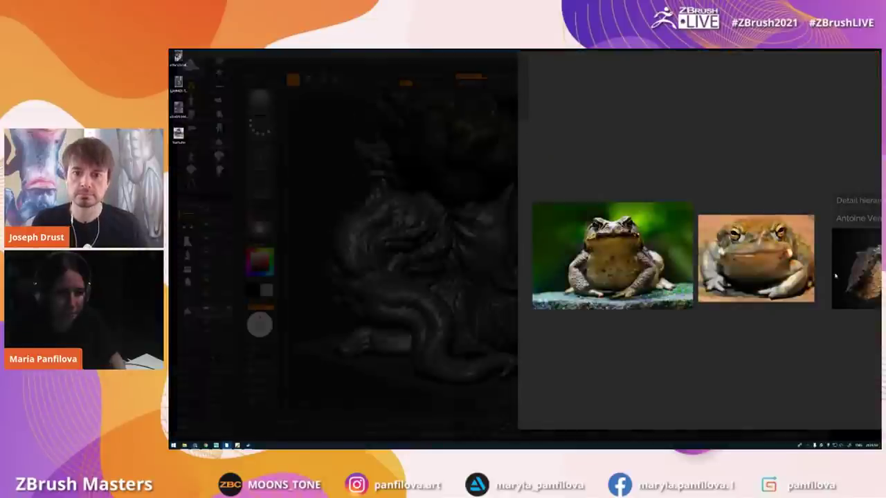
scroll(621, 193, "down", 3)
right_click_drag(621, 194, 435, 184)
scroll(479, 200, "down", 2)
middle_click_drag(475, 321, 592, 205)
scroll(592, 204, "down", 4)
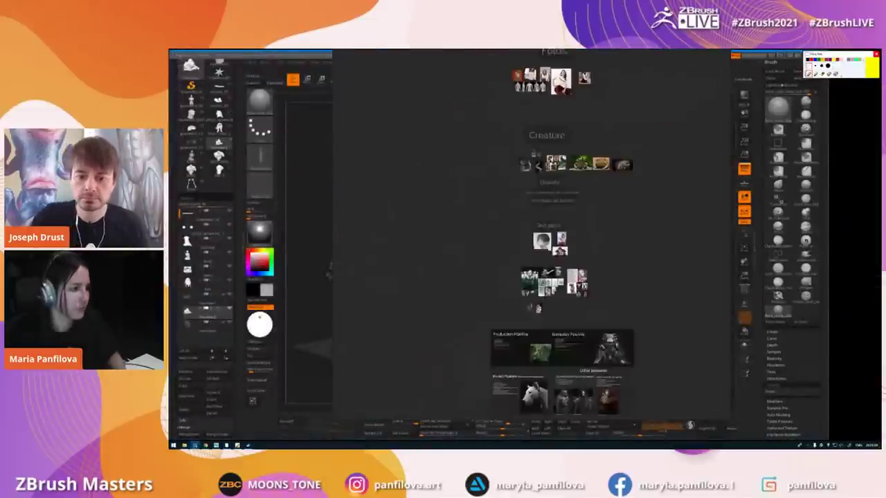
middle_click_drag(551, 252, 533, 130)
scroll(580, 258, "up", 2)
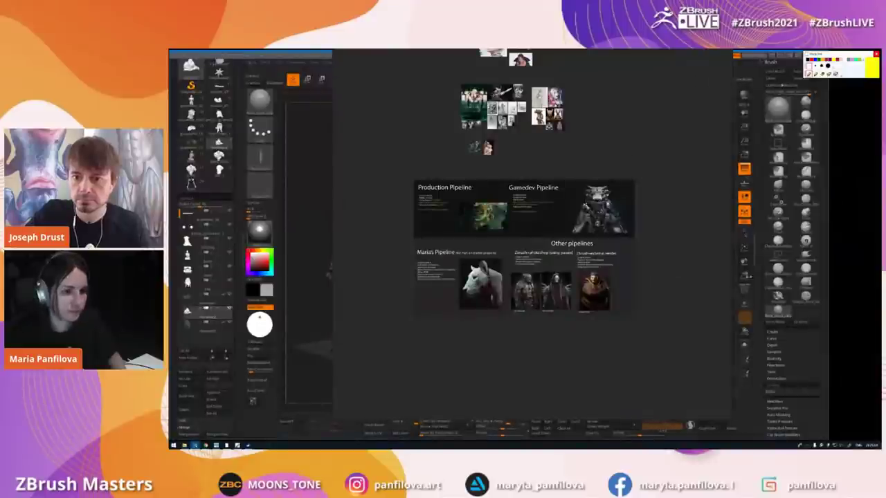
scroll(457, 270, "up", 2)
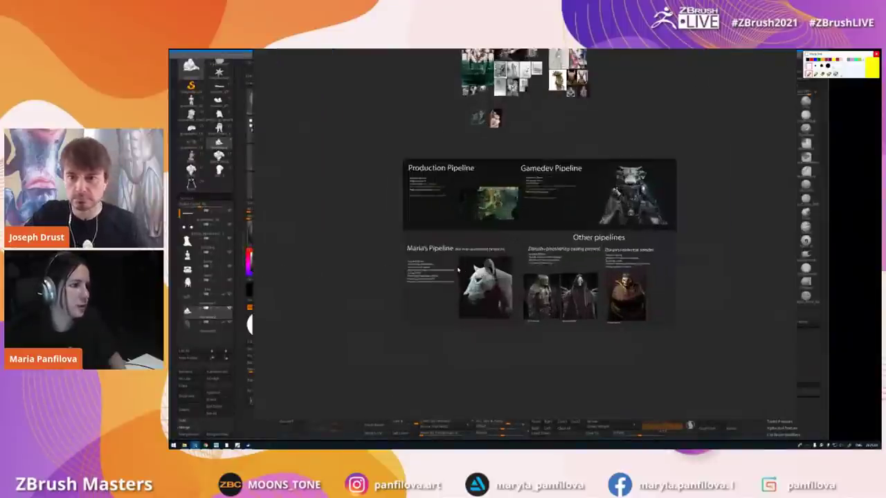
scroll(457, 270, "up", 3)
- Enlarge the reference board window so the complete pipeline overview fits inside it
left_click_drag(796, 267, 859, 279)
middle_click_drag(760, 266, 767, 277)
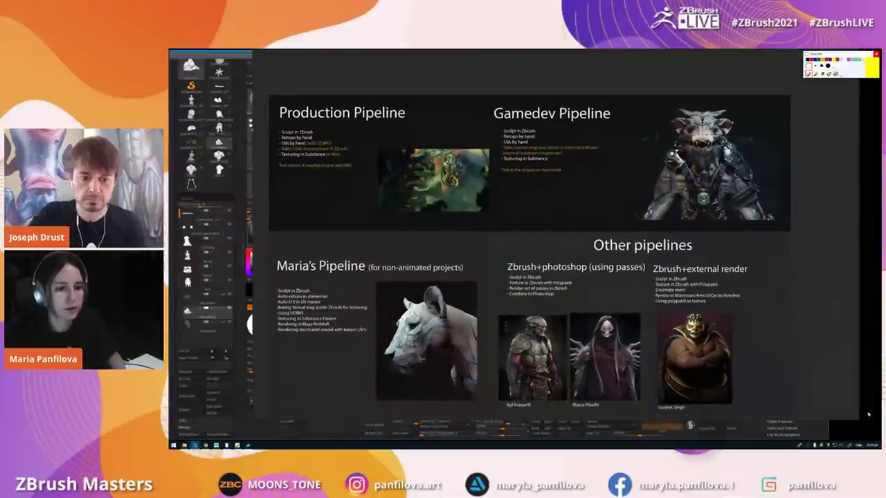
left_click_drag(859, 418, 877, 439)
middle_click_drag(779, 319, 792, 328)
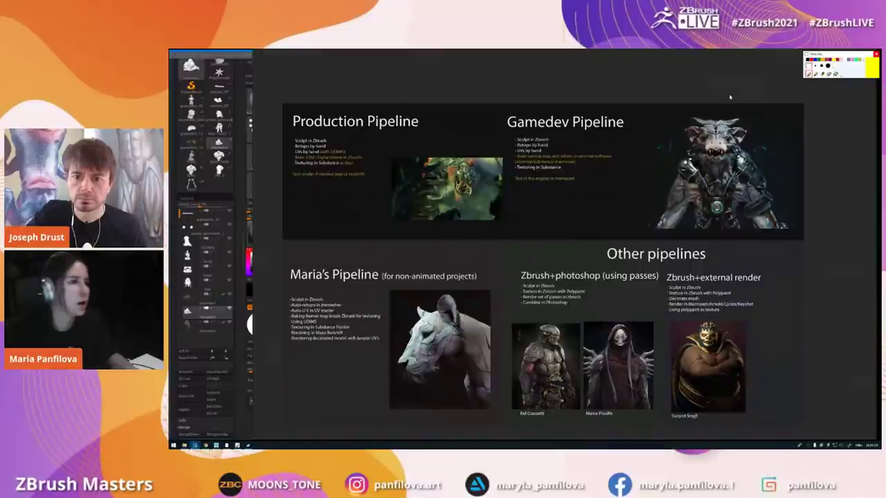
- Examine the production and gamedev pipelines and the pipeline for non-animated projects on the reference board
left_click_drag(727, 103, 734, 106)
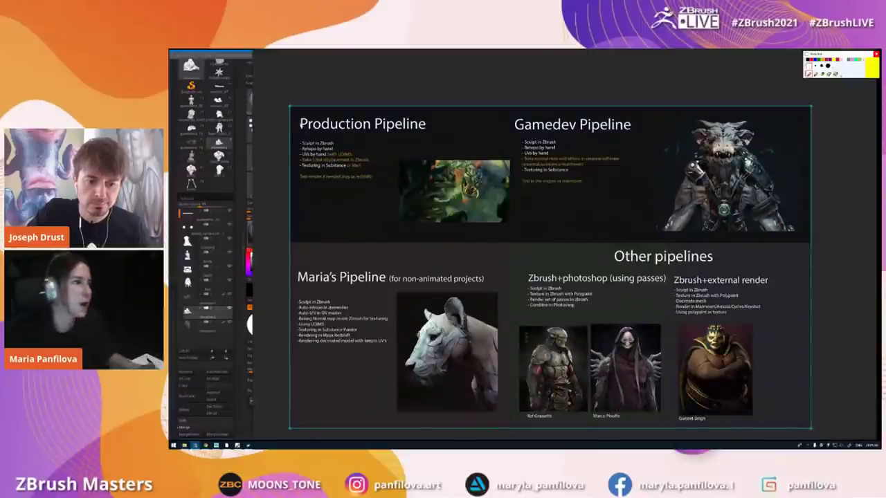
left_click_drag(450, 191, 542, 148)
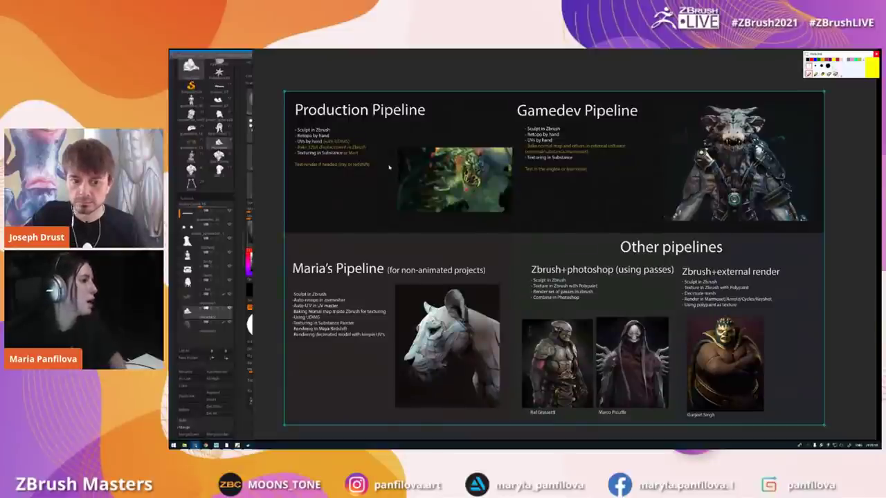
middle_click_drag(393, 175, 391, 170)
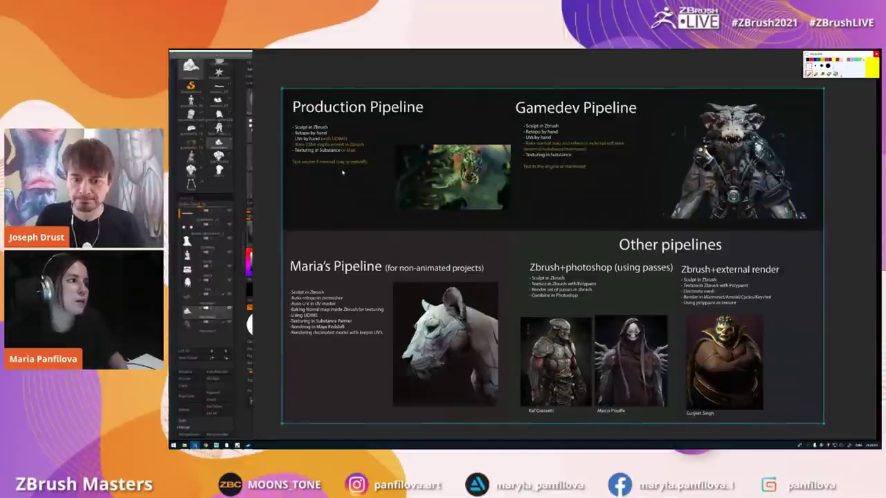
right_click_drag(378, 193, 385, 191, "alt")
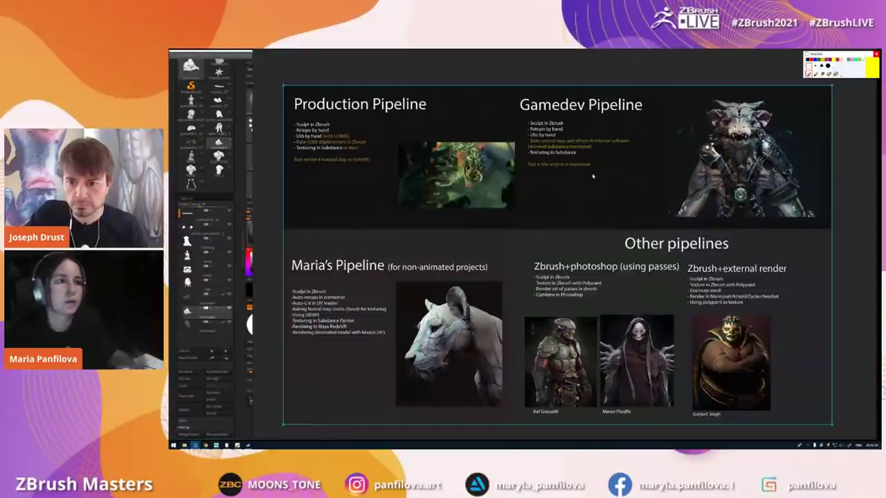
scroll(618, 175, "up", 1)
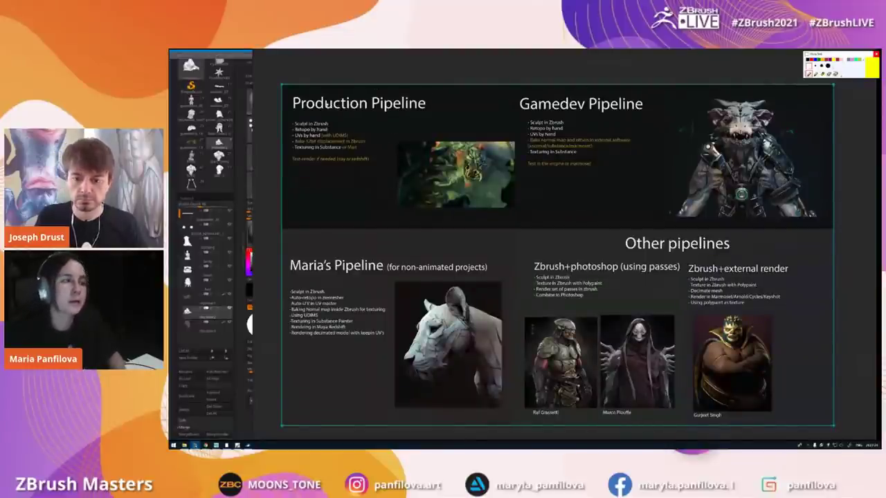
double_click(480, 211)
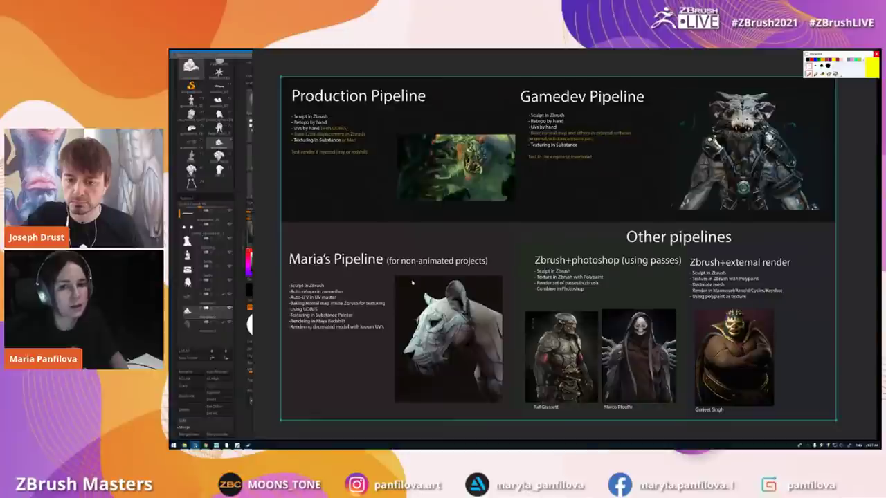
scroll(416, 290, "up", 1)
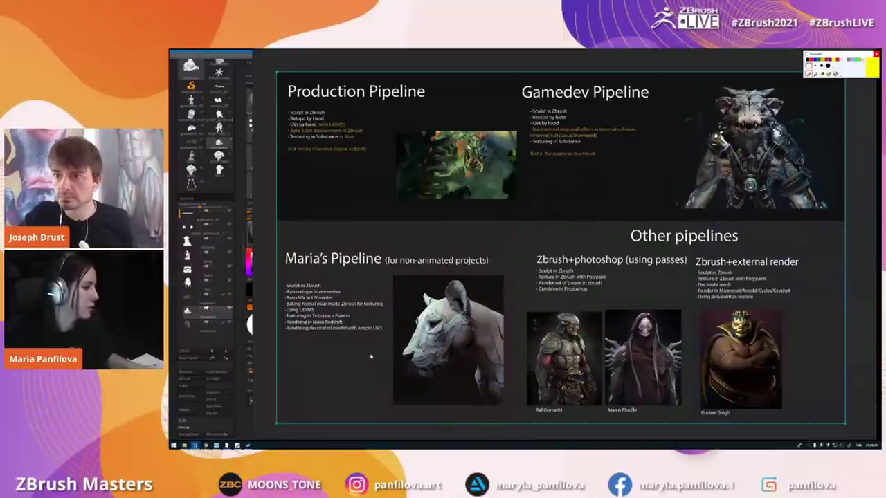
left_click_drag(371, 356, 375, 358)
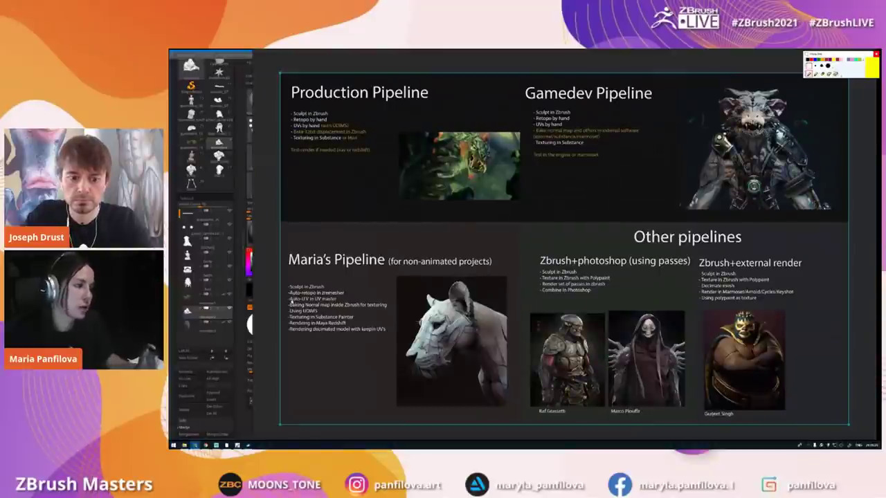
- Return to ZBrush, make the girl's dress the active subtool, lower its subdivision level and show its polyframe
left_click(186, 312)
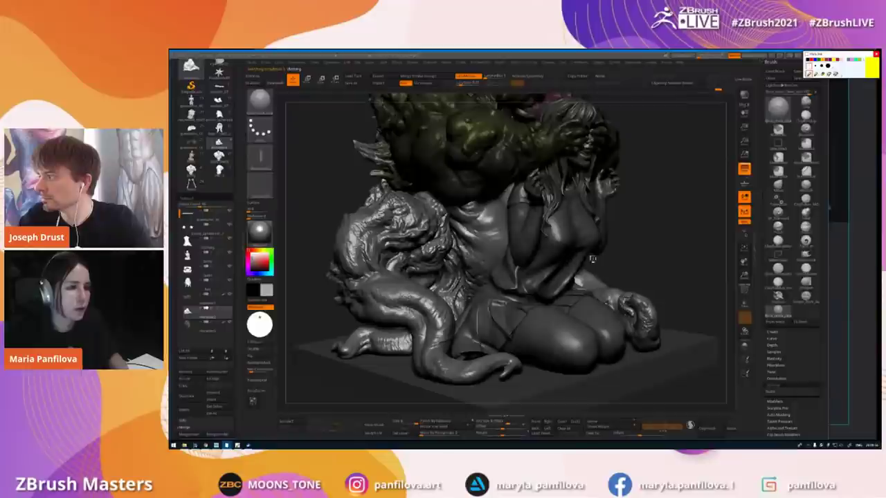
left_click(574, 288, "alt")
left_click(394, 421)
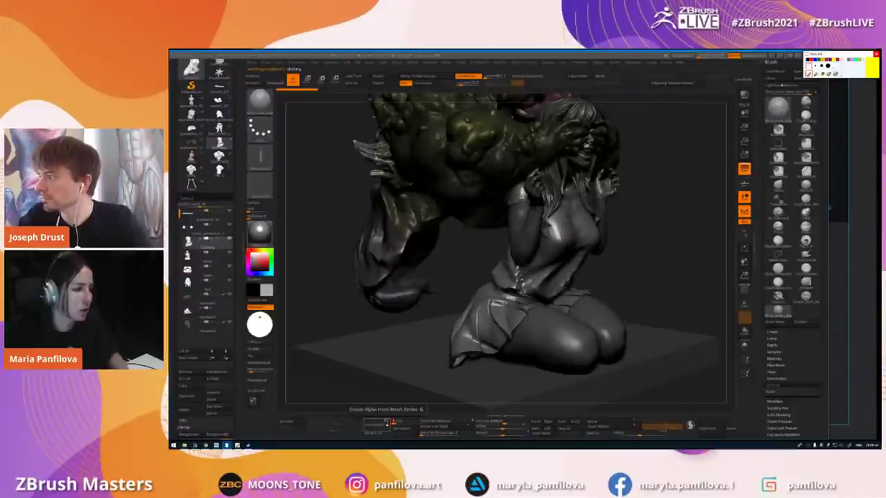
left_click(744, 293)
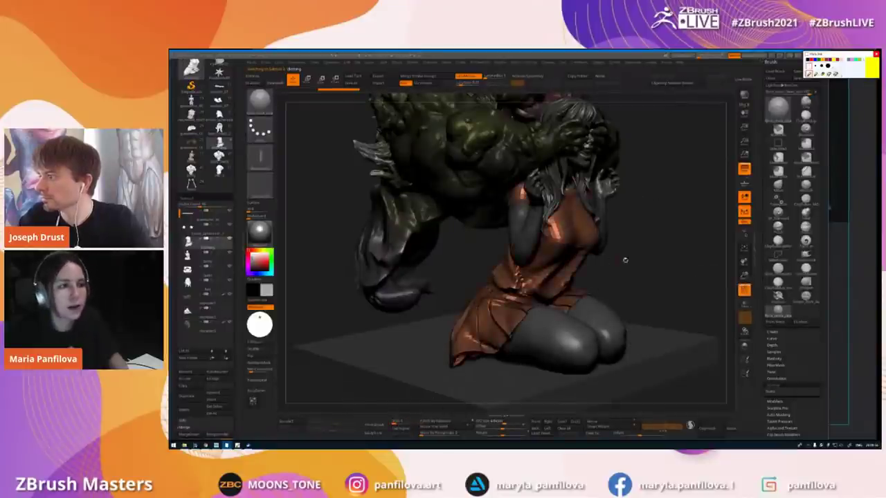
left_click_drag(657, 261, 644, 275, "alt")
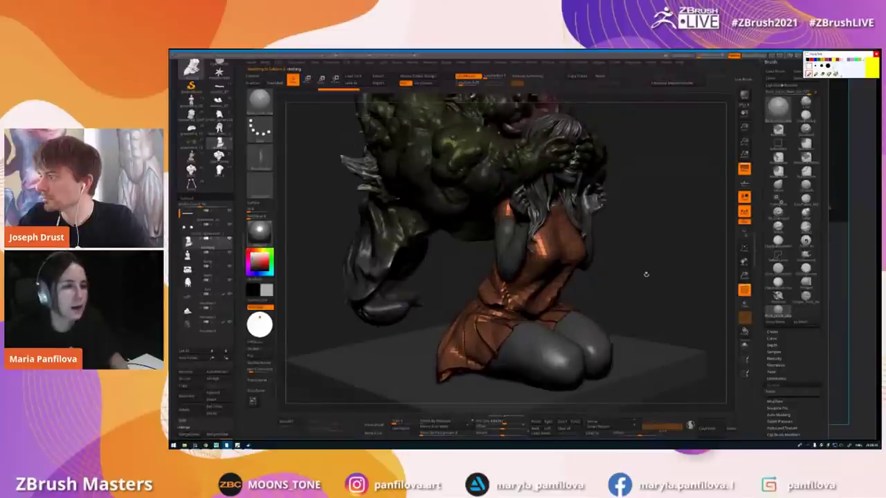
- Examine the dress topology by comparing it with and without the polyframe display
left_click(744, 291)
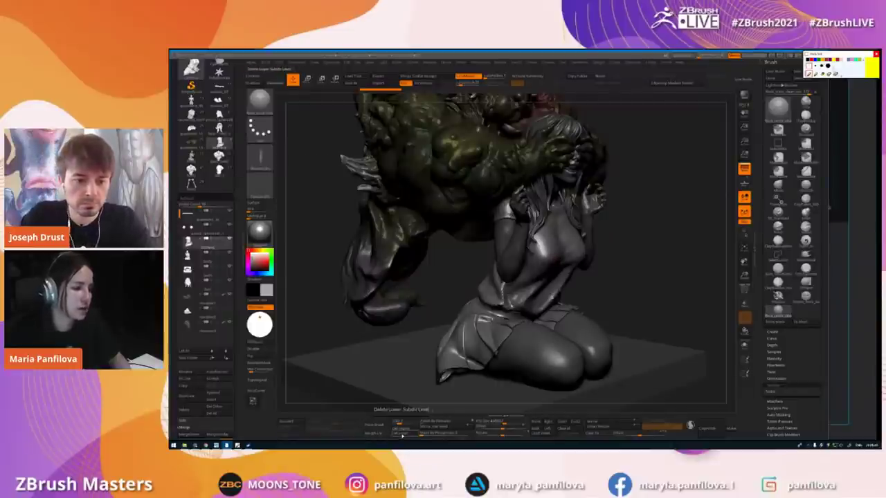
left_click(744, 292)
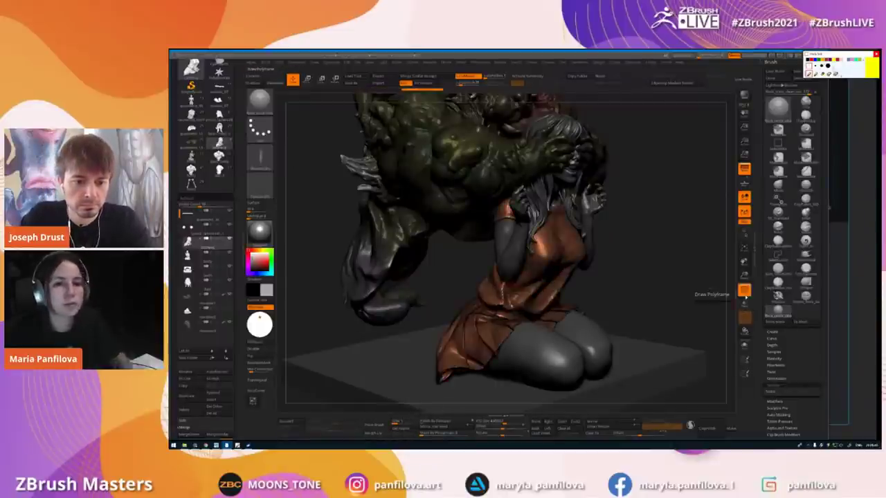
left_click(745, 292)
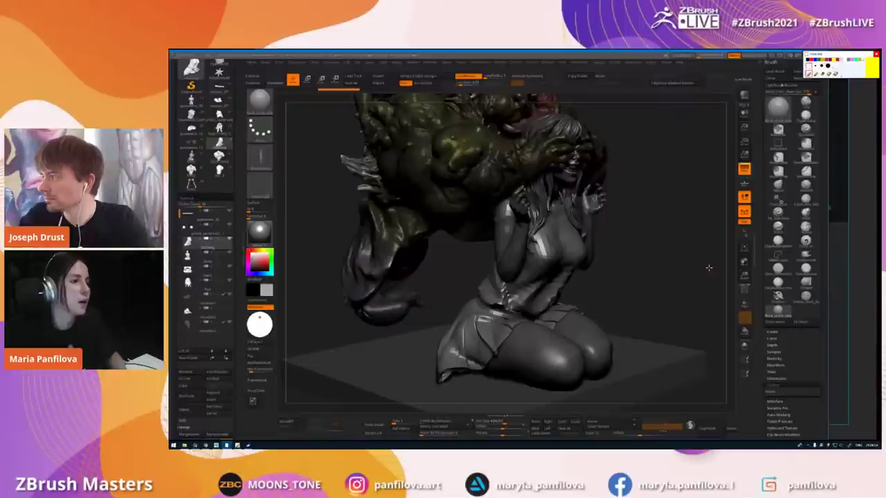
left_click_drag(710, 268, 840, 279)
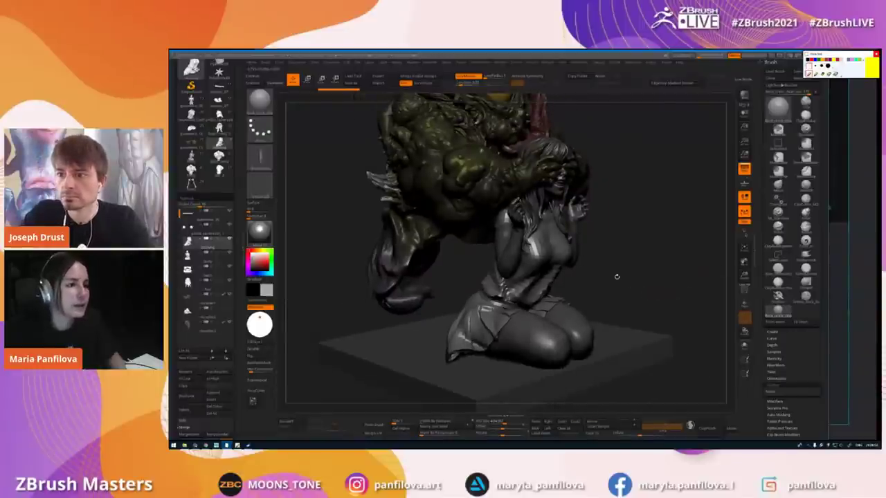
- Dock the Zplugin palette beside the brushes, expand Decimation Master and enable Keep UVs
left_click_drag(616, 279, 629, 275)
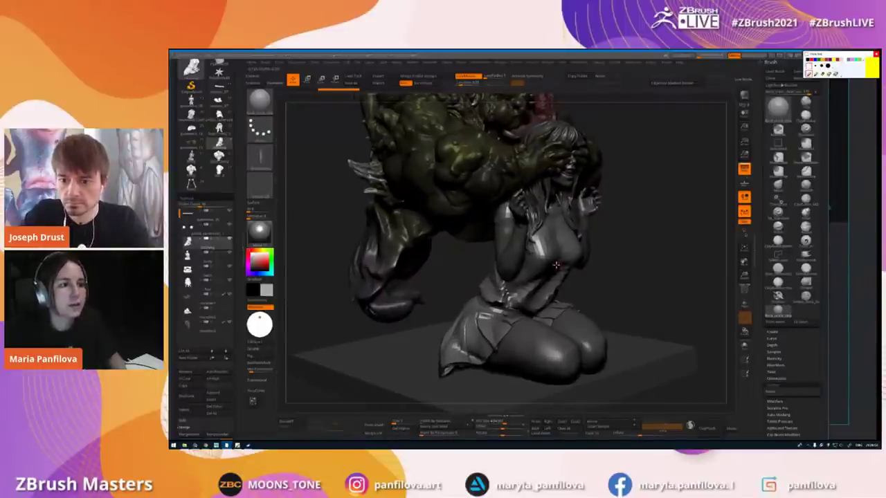
left_click(609, 63)
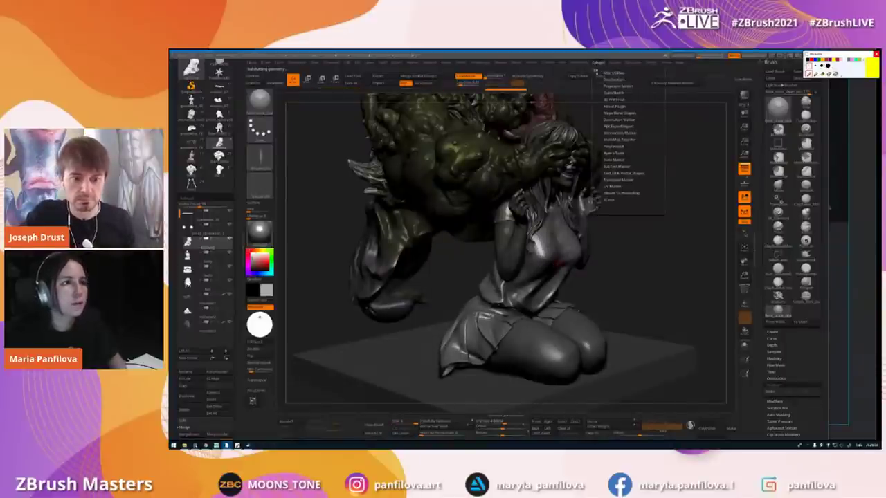
left_click_drag(597, 72, 770, 69)
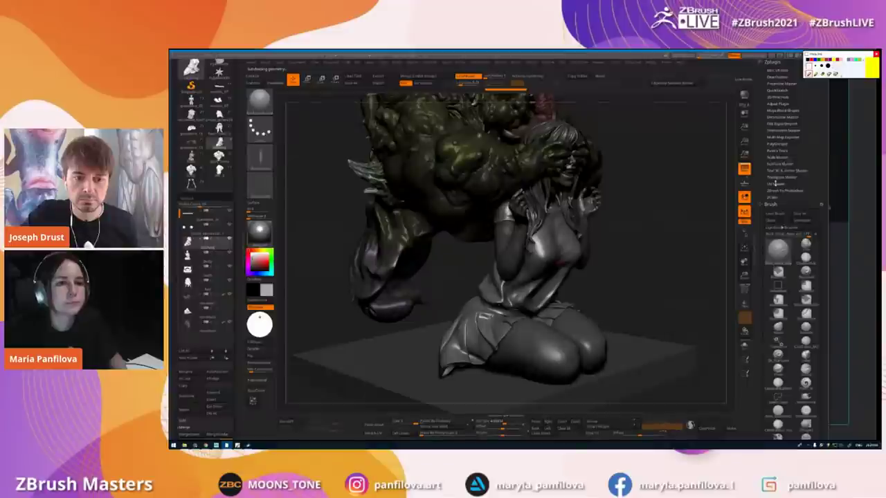
left_click(775, 118)
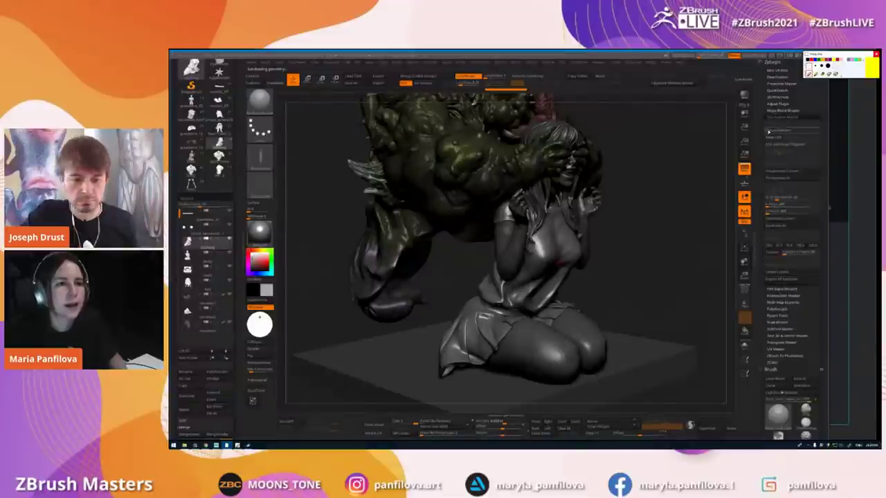
left_click(770, 137)
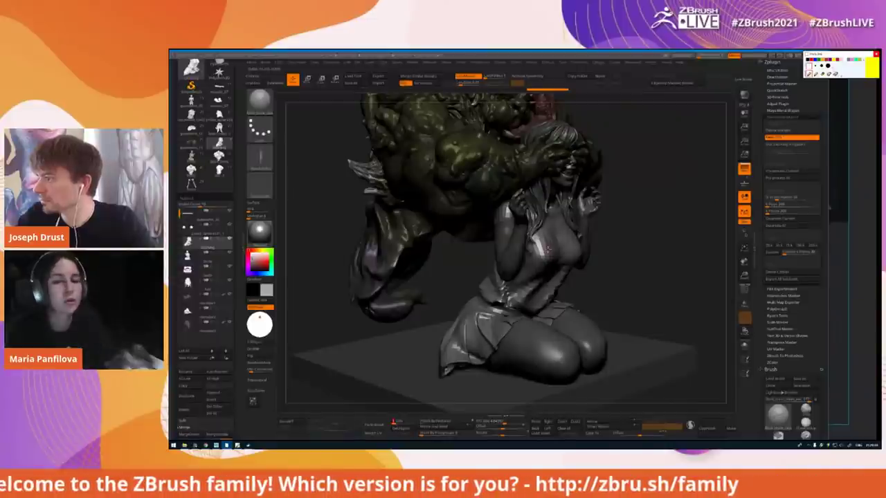
- Switch to the pipeline overview on the reference board and bring up the artist's ArtStation portfolio in a maximized browser
left_click(854, 310)
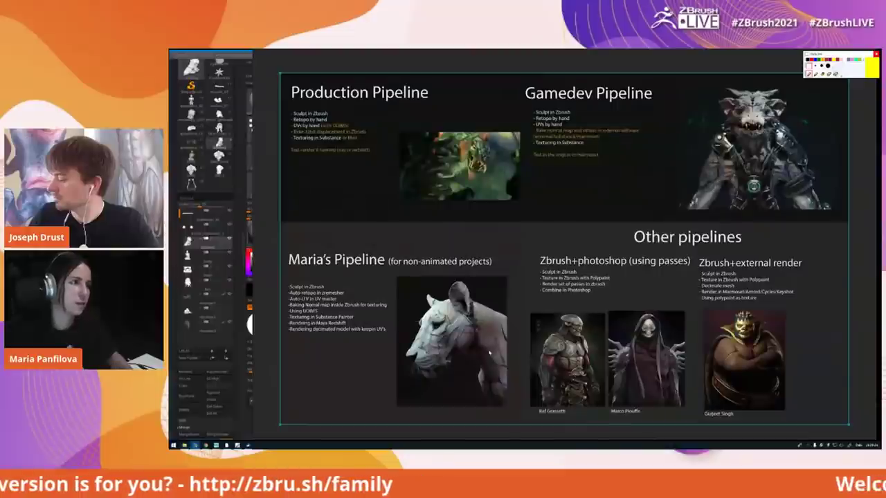
middle_click_drag(506, 348, 520, 343)
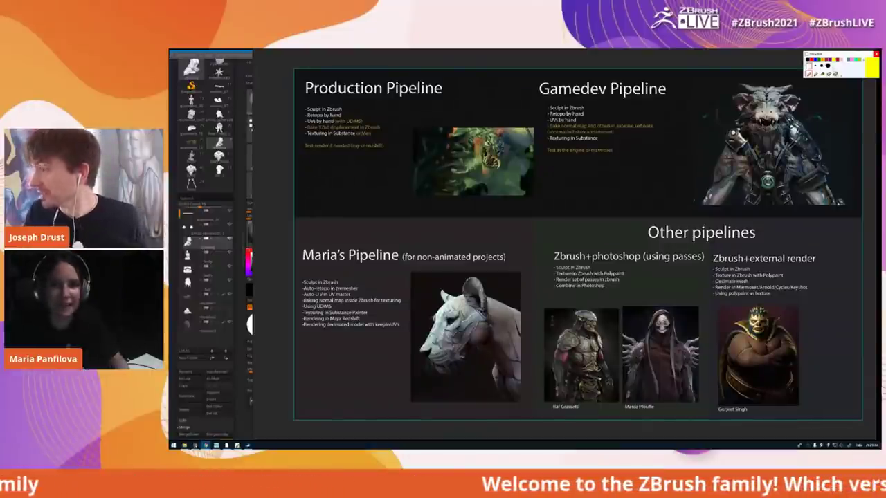
left_click_drag(880, 179, 447, 123)
double_click(450, 123)
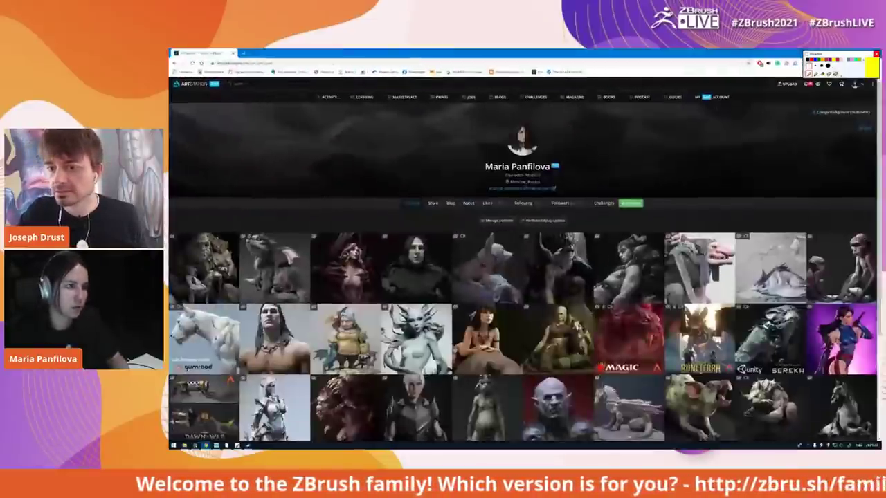
- Open the Cat and Shiba (Video tutorial) artwork and look through its textured renders
left_click(498, 251)
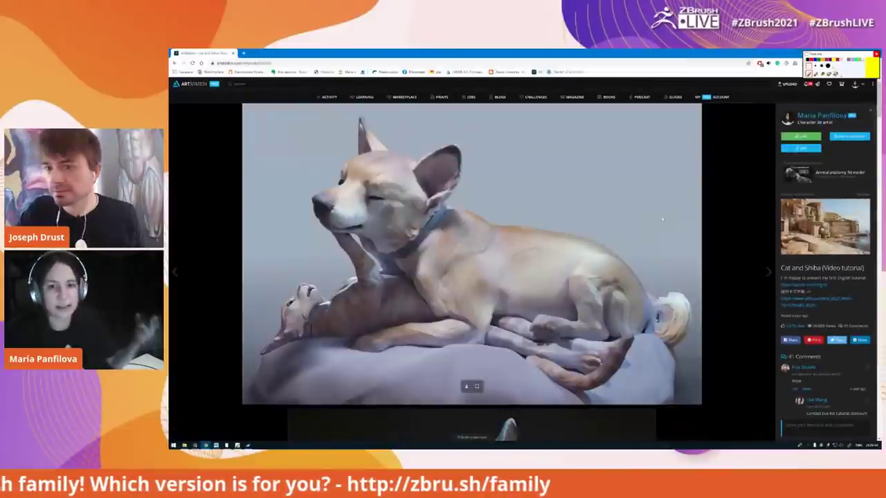
scroll(663, 219, "down", 3)
scroll(661, 216, "down", 2)
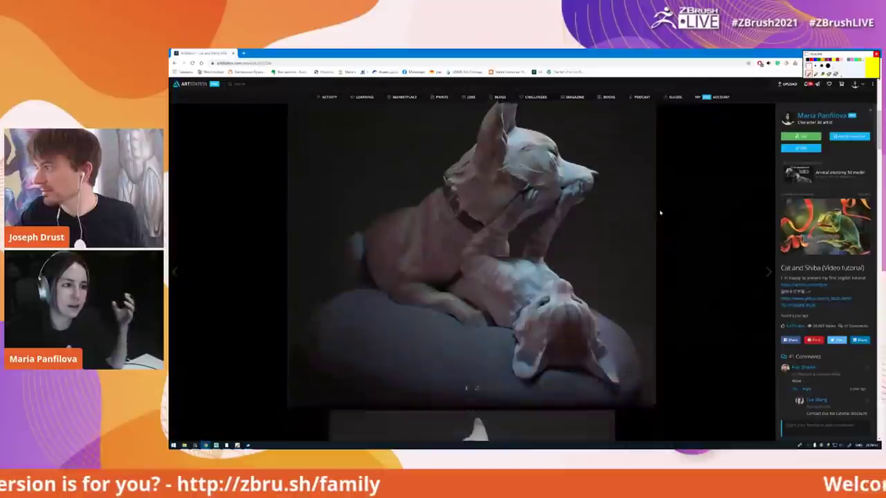
scroll(660, 213, "down", 8)
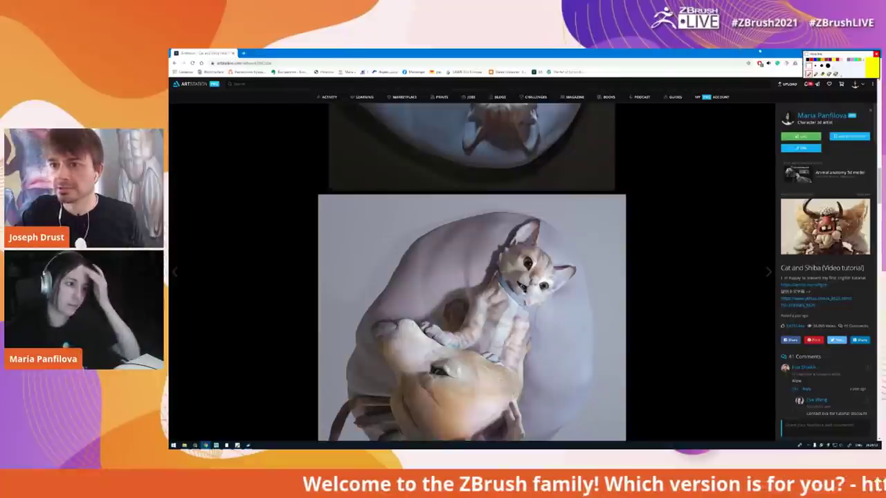
scroll(678, 207, "down", 1)
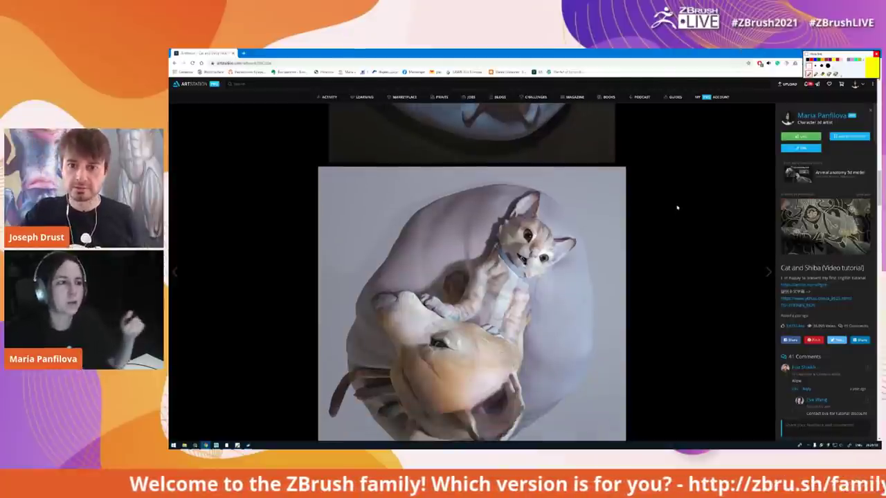
scroll(681, 206, "down", 1)
scroll(685, 201, "up", 3)
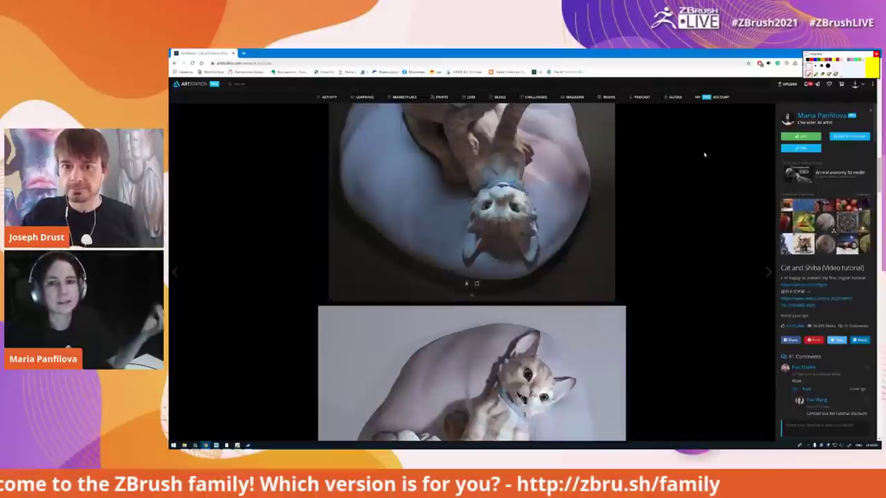
- Minimize the browser, return from the reference board to ZBrush and view the statue from another angle
left_click_drag(696, 53, 595, 106)
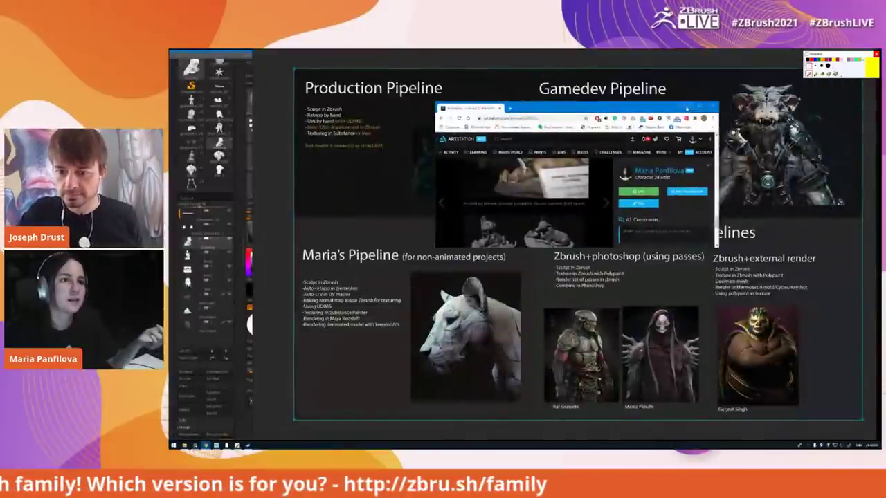
left_click(688, 108)
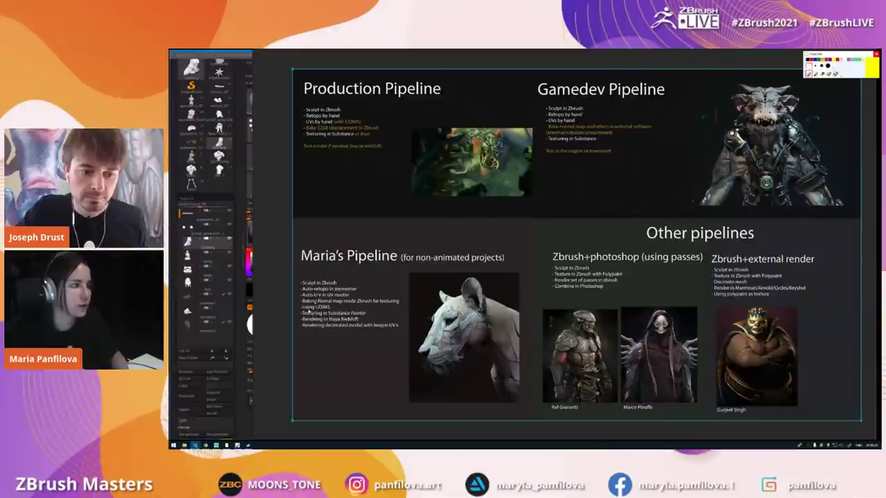
left_click(239, 227)
mouse_move(664, 225)
left_mouse_down()
mouse_move(644, 243)
mouse_move(658, 236)
mouse_move(583, 253)
left_mouse_up()
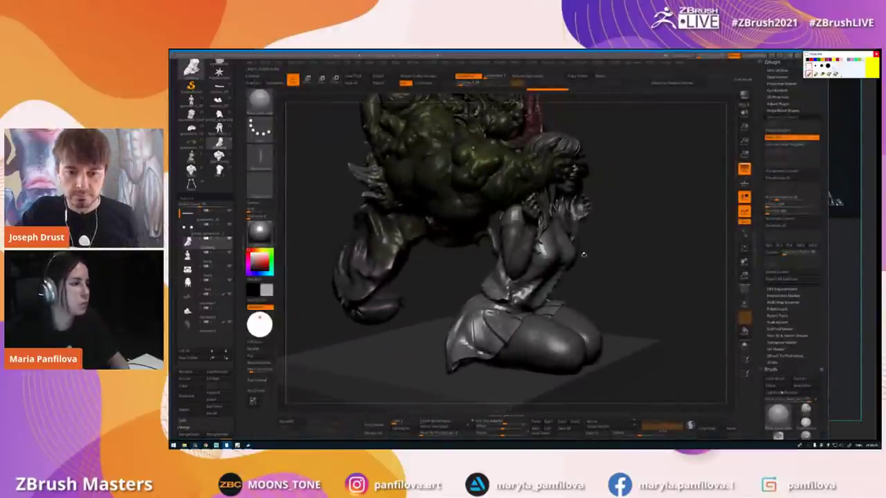
- Turn on the PolyFrame display to show polygroups and make the girl's body the active subtool
left_click(745, 291)
left_click_drag(605, 287, 641, 277)
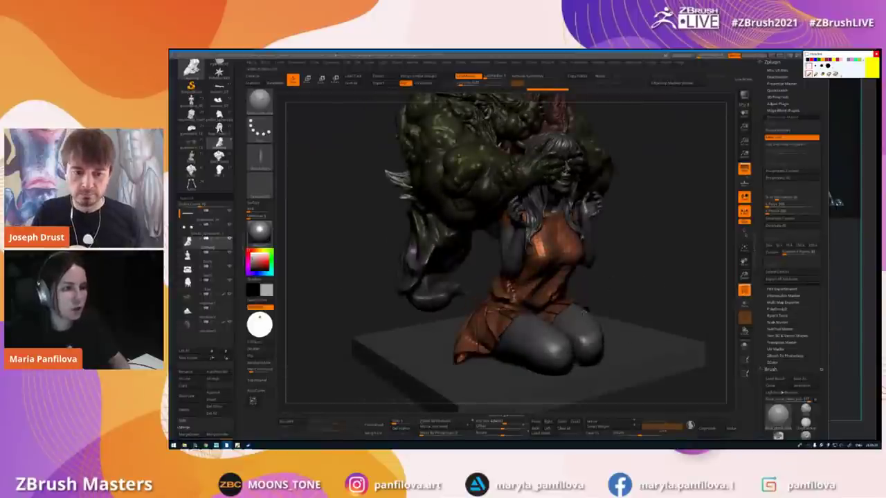
key("shift+f")
left_click_drag(657, 258, 666, 264)
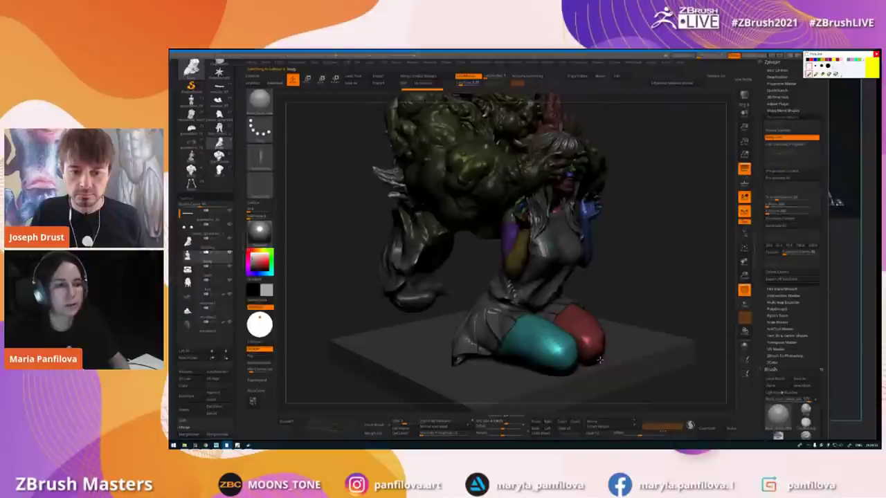
- Isolate the body subtool and drop it to its lowest subdivision level
left_click(744, 344)
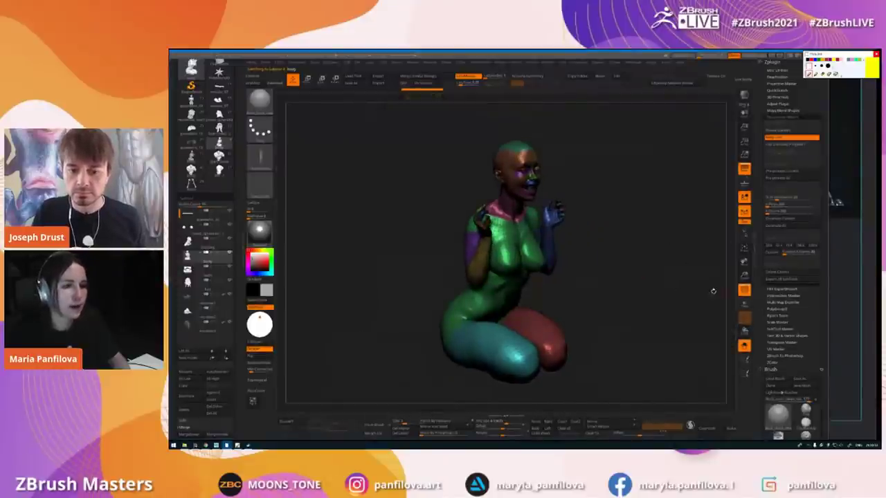
left_click_drag(648, 288, 616, 274, "alt")
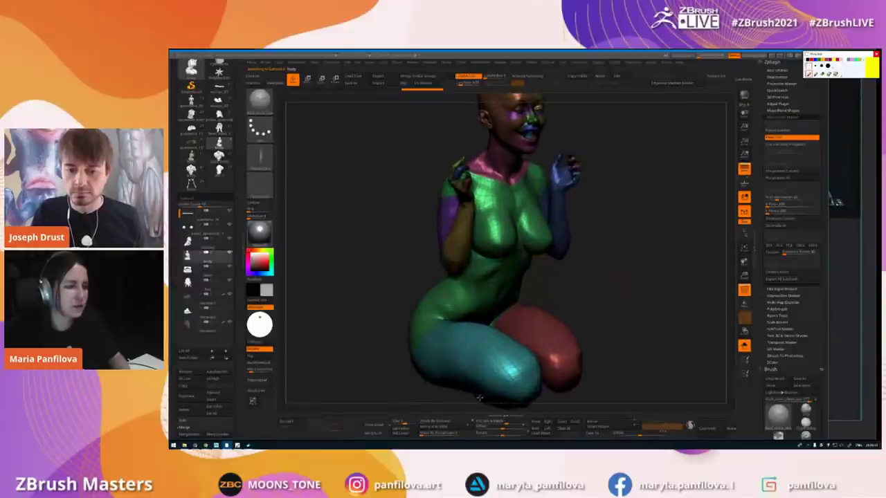
left_click(395, 422)
left_click_drag(648, 300, 611, 261)
left_click_drag(589, 220, 637, 247)
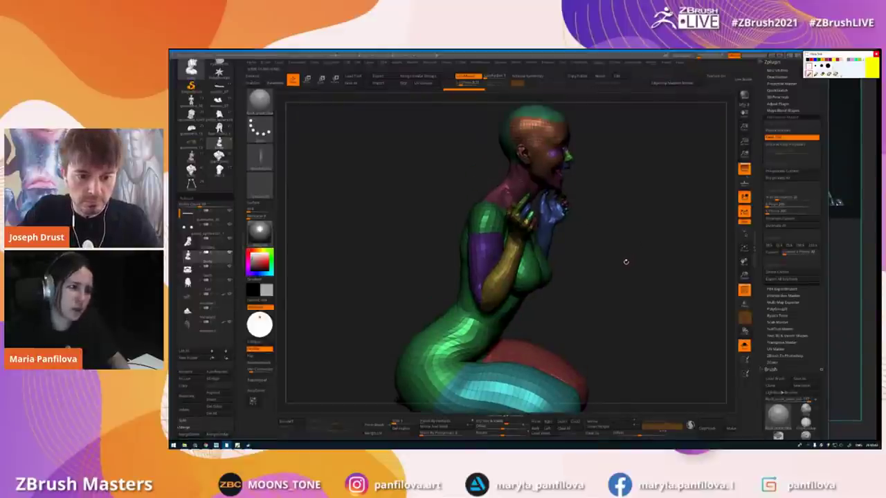
- Try isolating the arm's polygroups with the selection brush, and restore the full body's visibility
left_click(506, 267, "ctrl+shift")
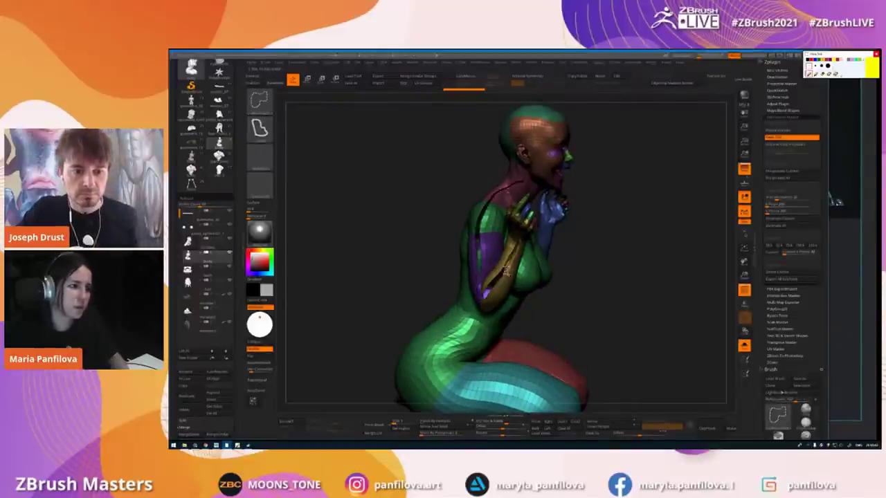
left_click(259, 101, "ctrl+shift")
left_click(458, 126, "ctrl+shift")
left_click(646, 252, "ctrl+shift")
left_click(515, 267, "ctrl+shift")
left_click(684, 255, "ctrl+shift")
left_click_drag(675, 254, 647, 254)
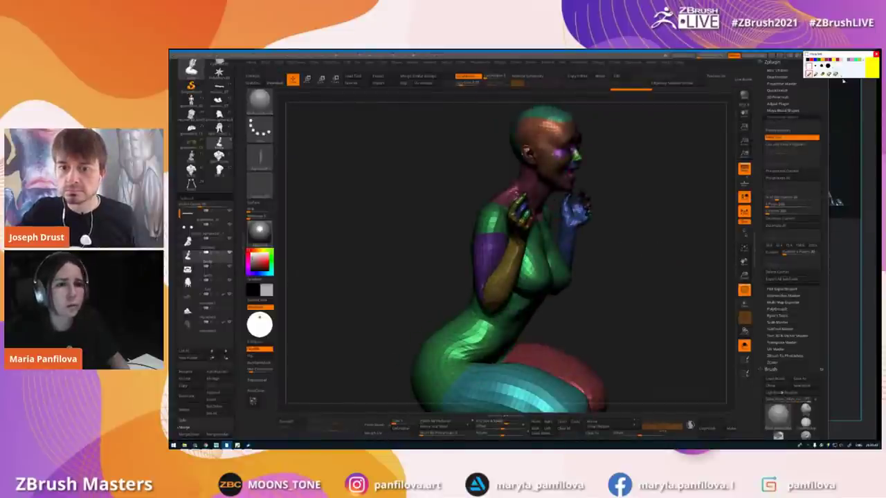
- Collapse the Decimation Master settings and expand the UV Master plugin options for the body
left_click(784, 116)
left_click(773, 183)
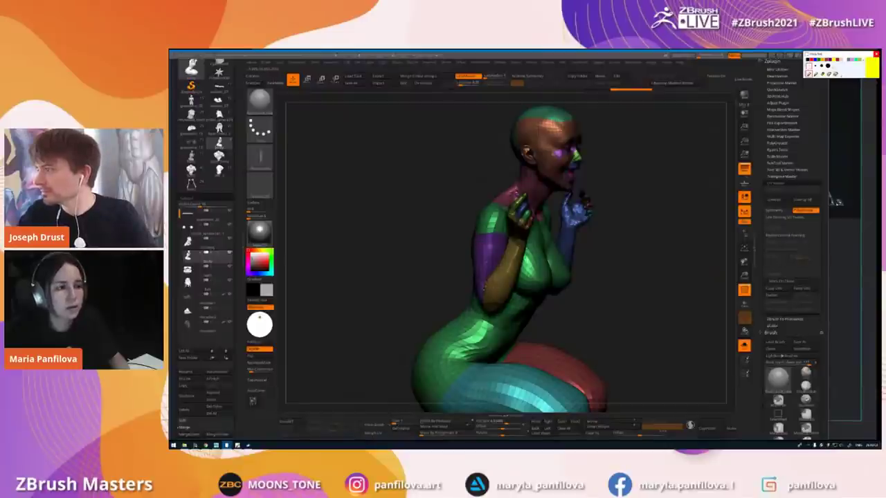
left_click_drag(651, 274, 675, 277)
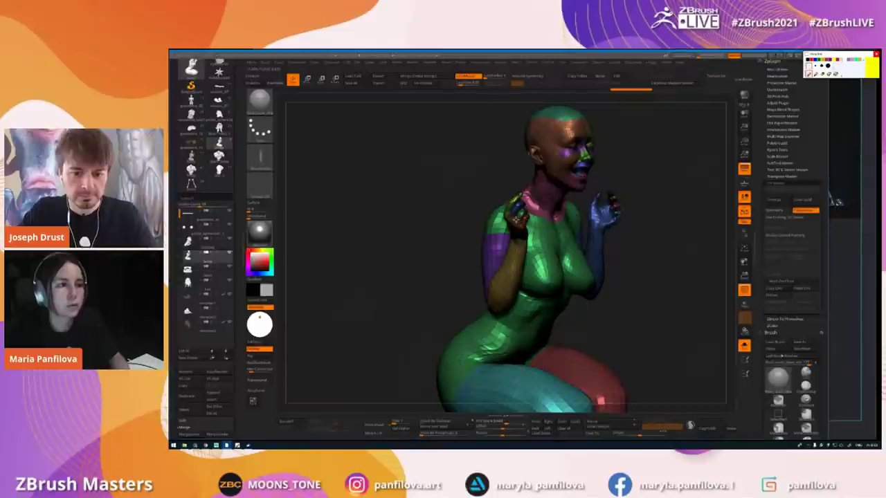
left_click_drag(662, 275, 678, 226)
- Turn off the polygroup display and bring the rest of the sculpture back into view
left_click(744, 290)
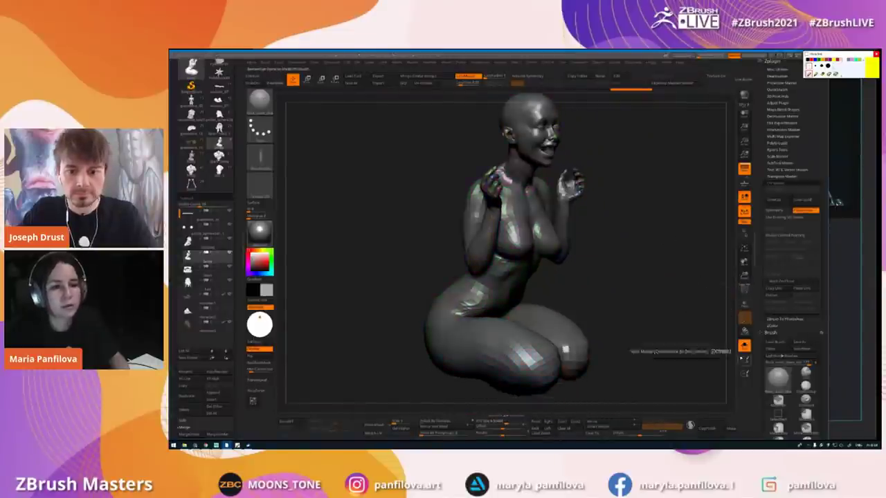
left_click(744, 346)
left_click_drag(672, 247, 659, 267, "alt")
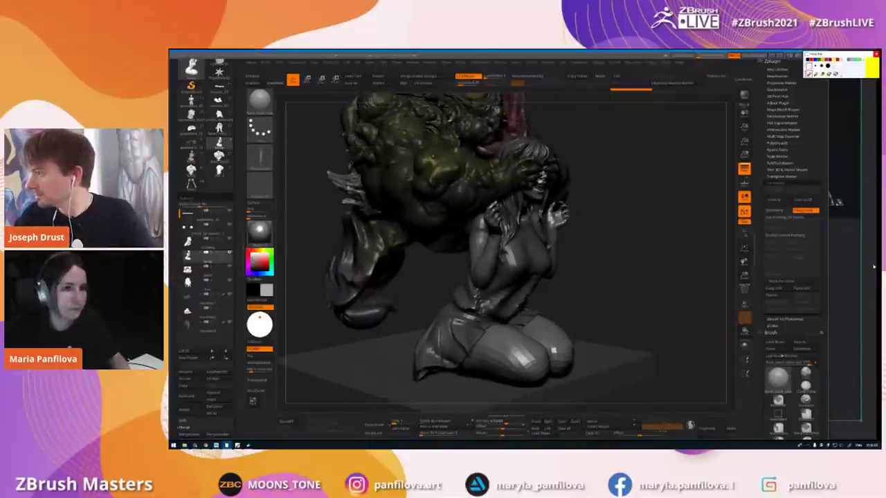
- Switch to the reference board and examine the Production, Gamedev, non-animated and other pipeline overviews
left_click(848, 274)
key("alt+Tab")
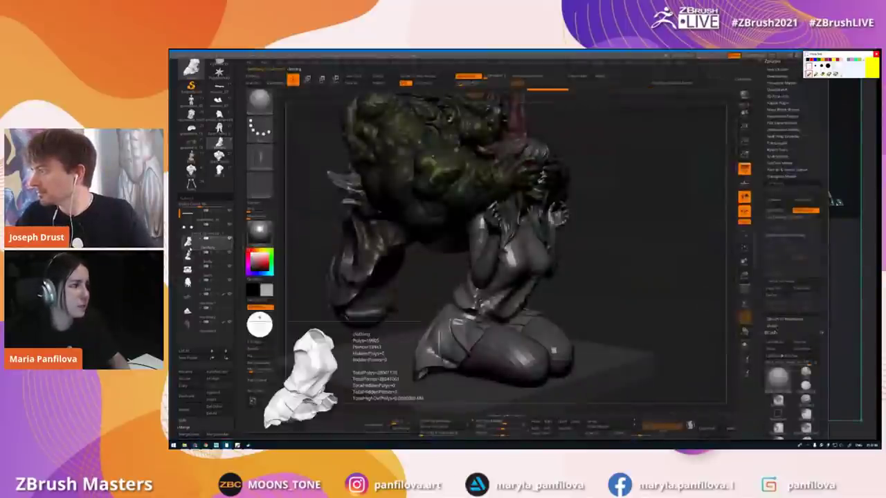
key("alt+Tab")
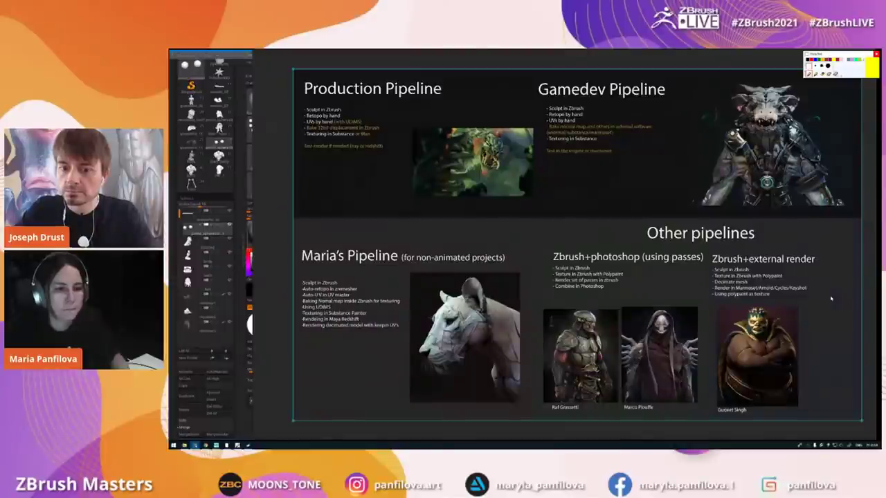
middle_click_drag(818, 300, 810, 293)
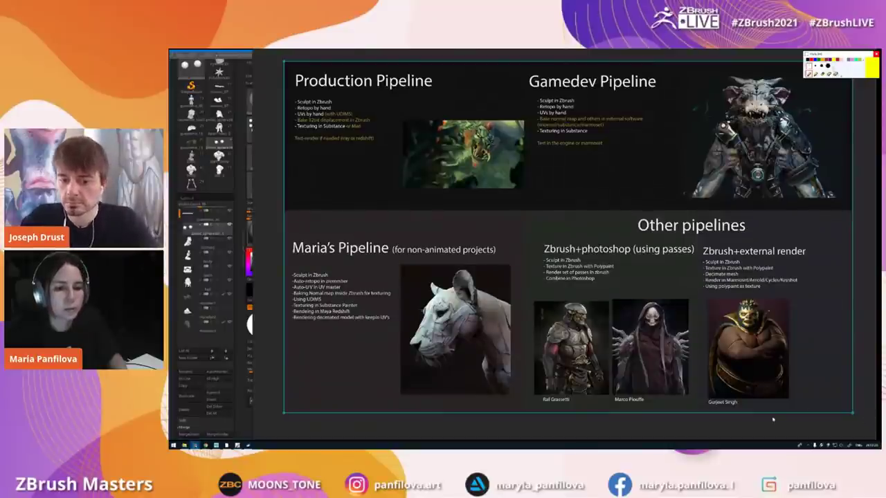
scroll(782, 420, "up", 2)
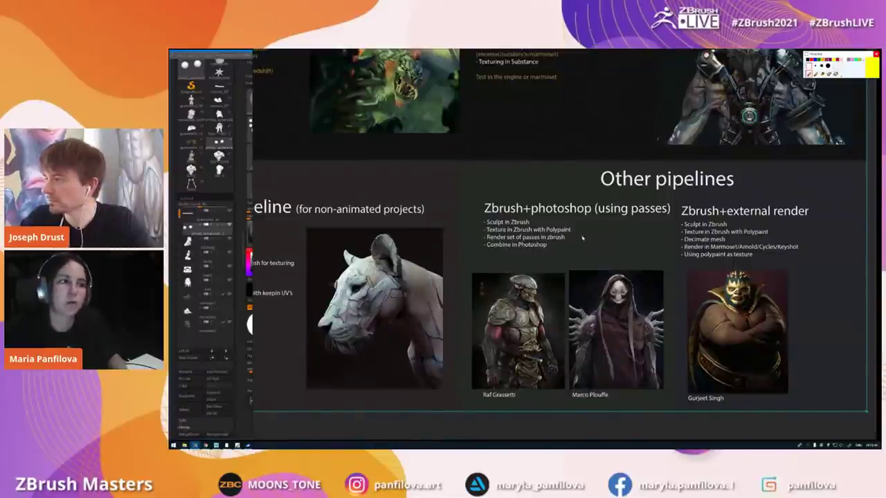
scroll(658, 282, "down", 3)
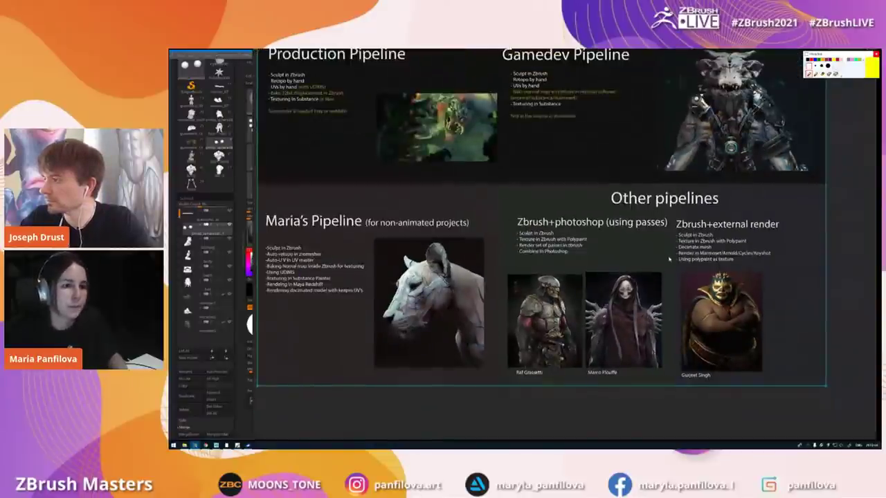
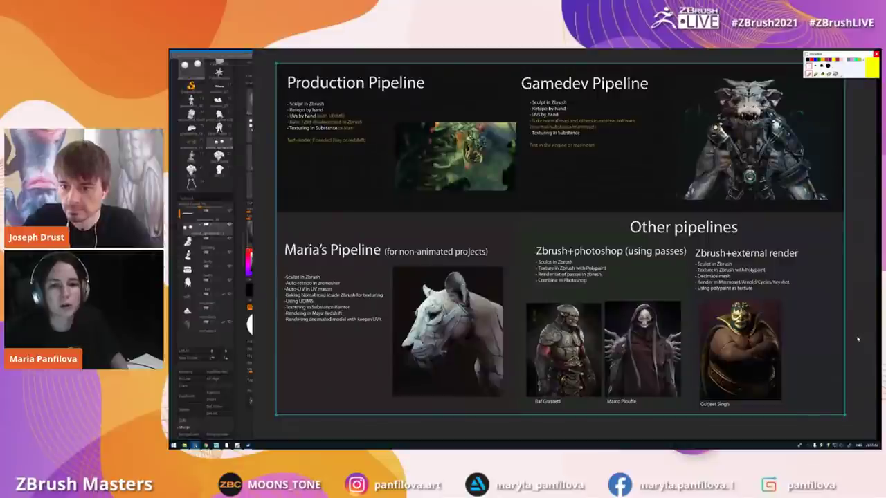
- Return to ZBrush and load the polypainted sculpture tool containing the detailed girl and creature
left_click(243, 73)
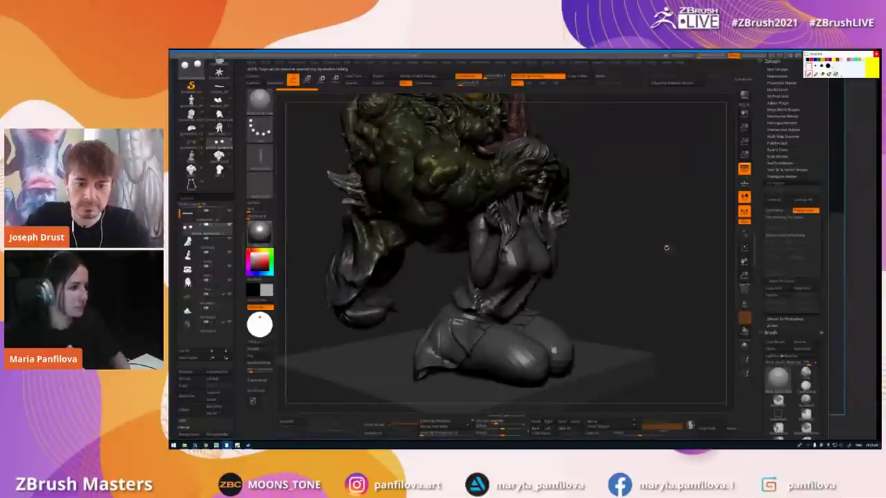
left_click_drag(626, 256, 651, 264, "alt")
left_click_drag(670, 214, 672, 222)
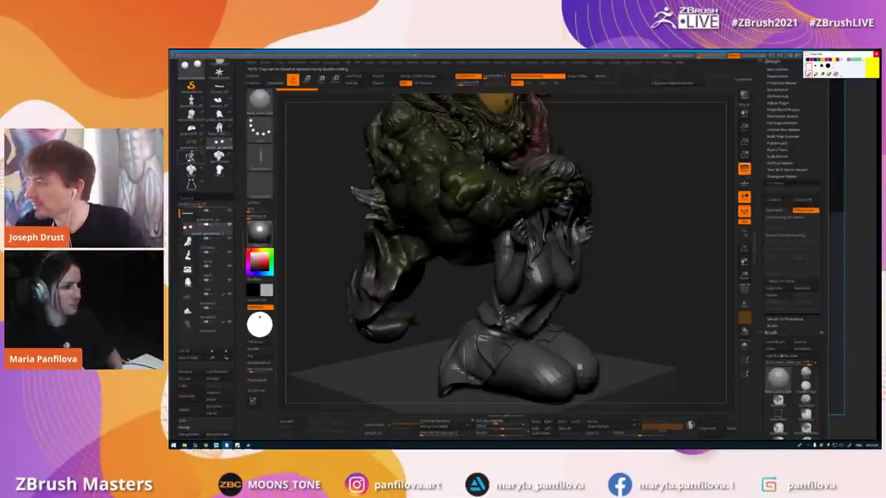
mouse_move(189, 157)
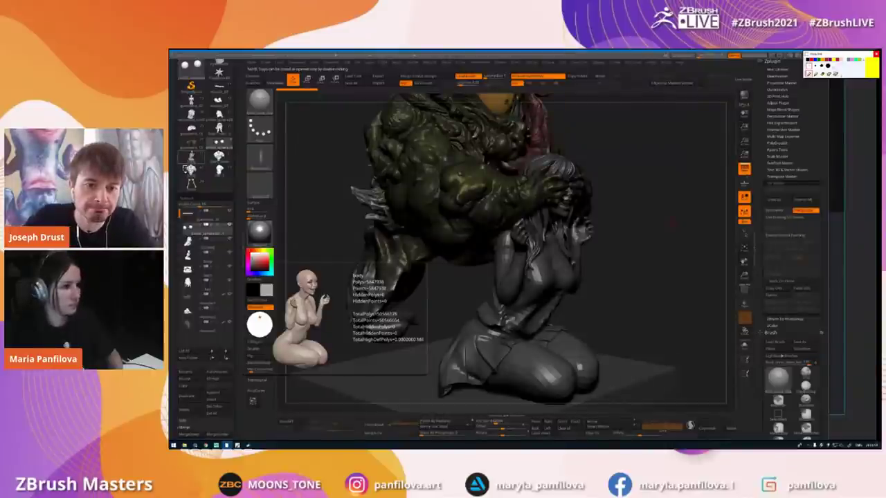
left_click(186, 168)
right_click_drag(400, 156, 391, 278)
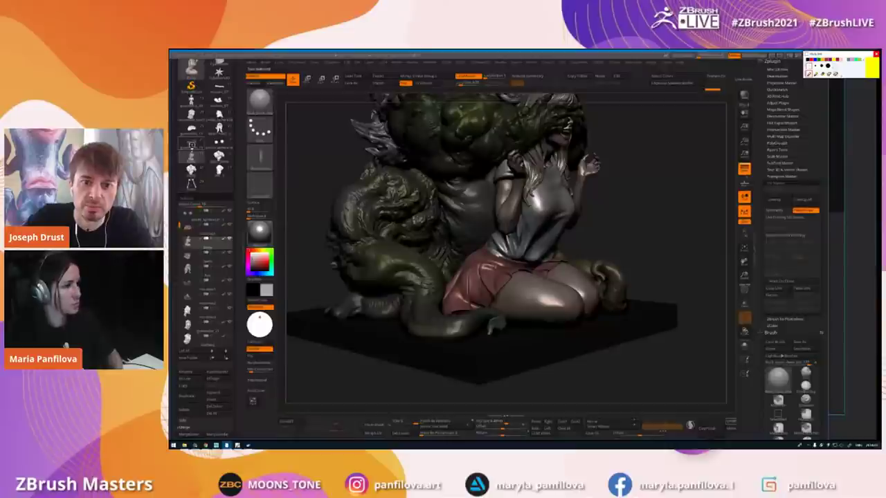
left_click(192, 147)
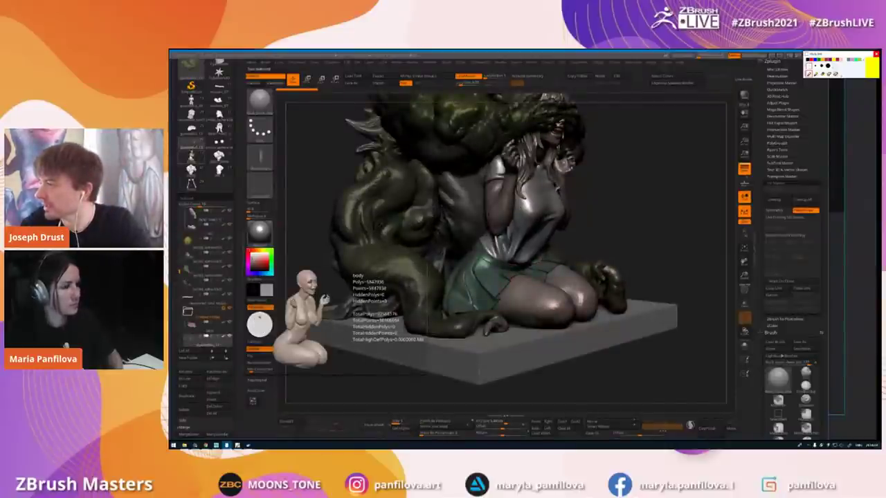
left_click(192, 156)
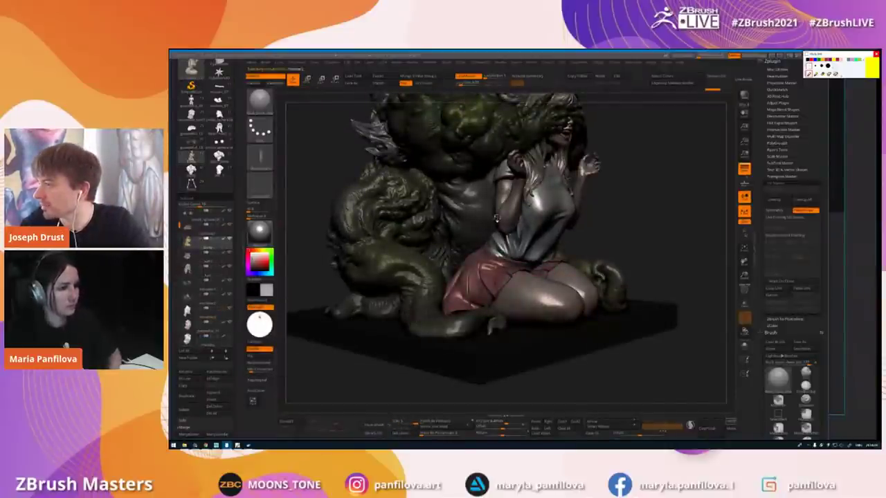
- Isolate the polypainted girl's body subtool with its polygroups shown, and drop it to the lowest subdivision level
left_click(496, 235, "alt")
left_click(503, 215, "alt")
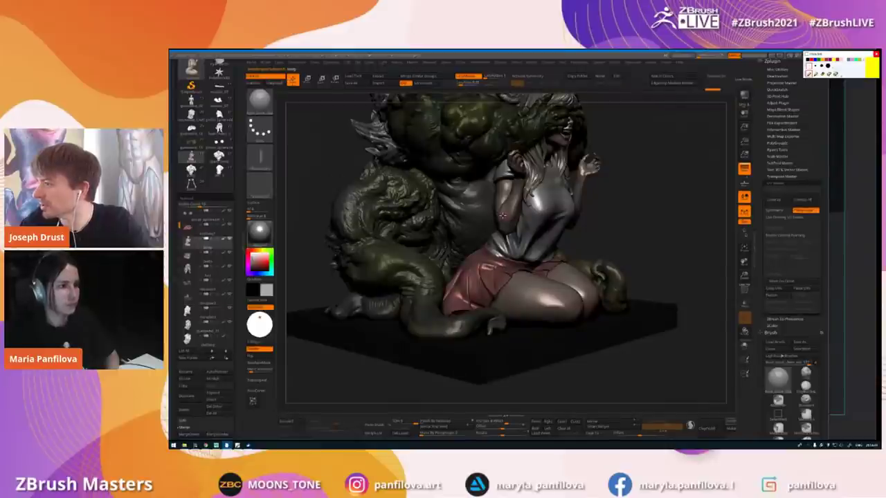
key("alt+s")
right_click_drag(510, 203, 473, 247, "alt")
key("shift+f")
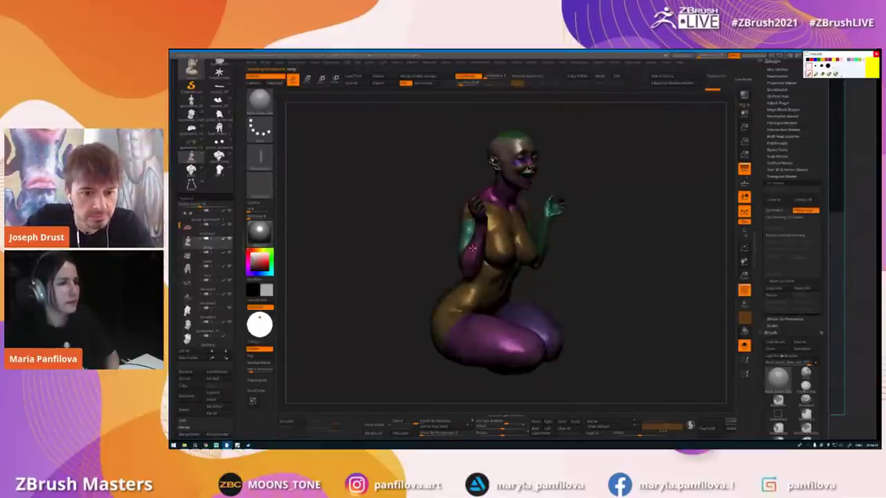
left_click(393, 420)
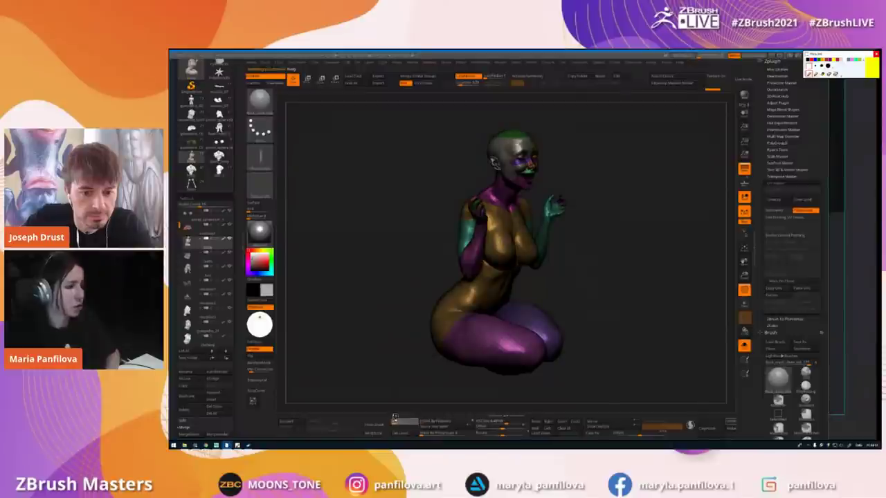
left_click_drag(395, 252, 409, 271)
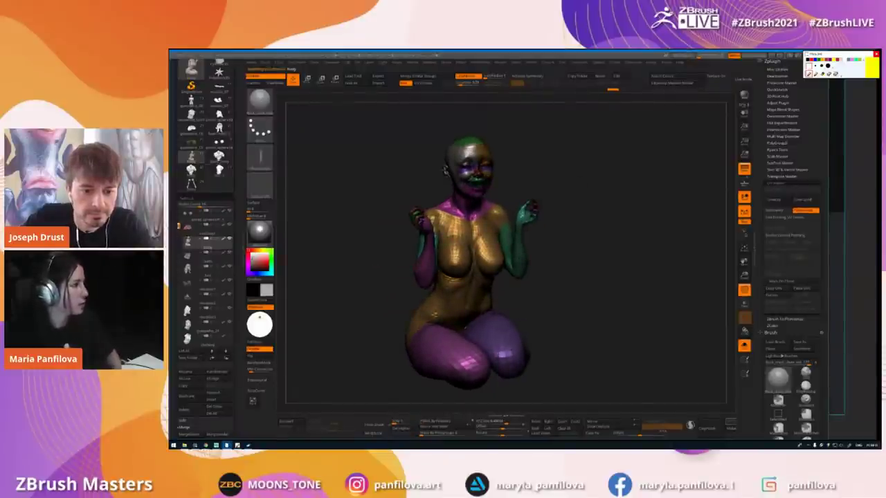
- Bring all parts of the polypainted sculpture back into view and browse its subtools around the body
left_click_drag(179, 226, 179, 234)
left_click_drag(367, 274, 349, 280)
key("alt+s")
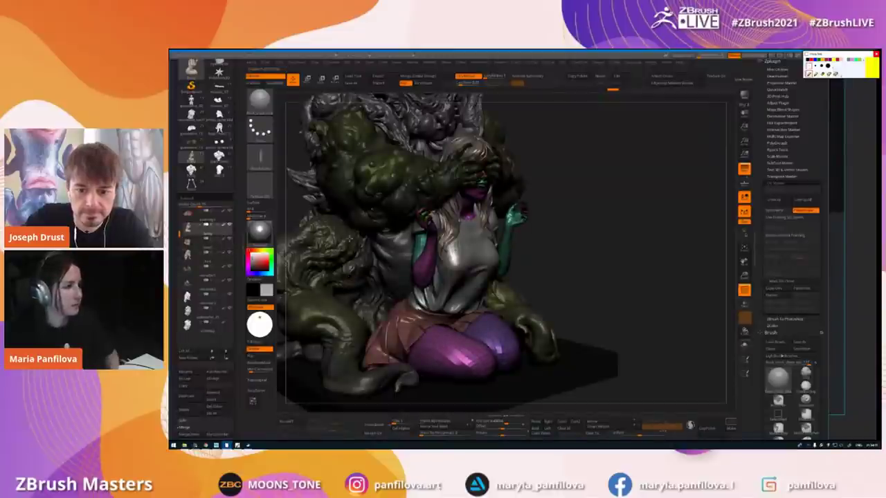
left_click_drag(339, 235, 397, 255, "alt")
left_click_drag(179, 233, 177, 219)
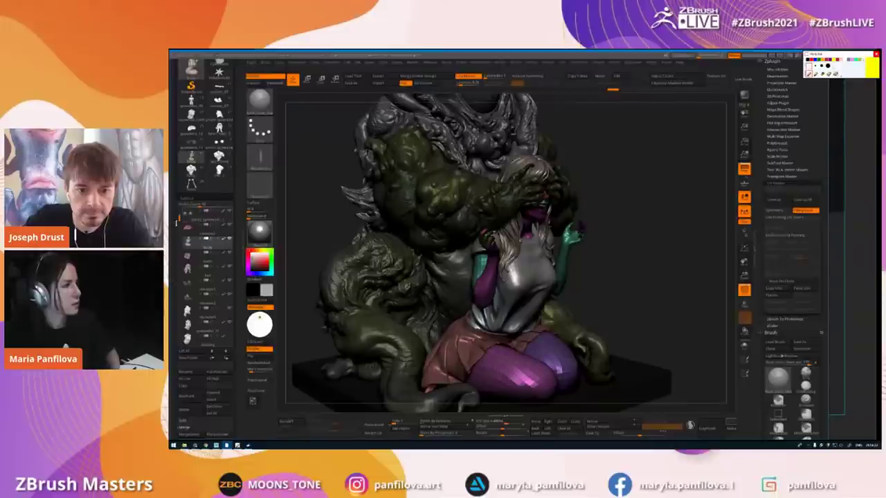
left_click_drag(179, 228, 179, 236)
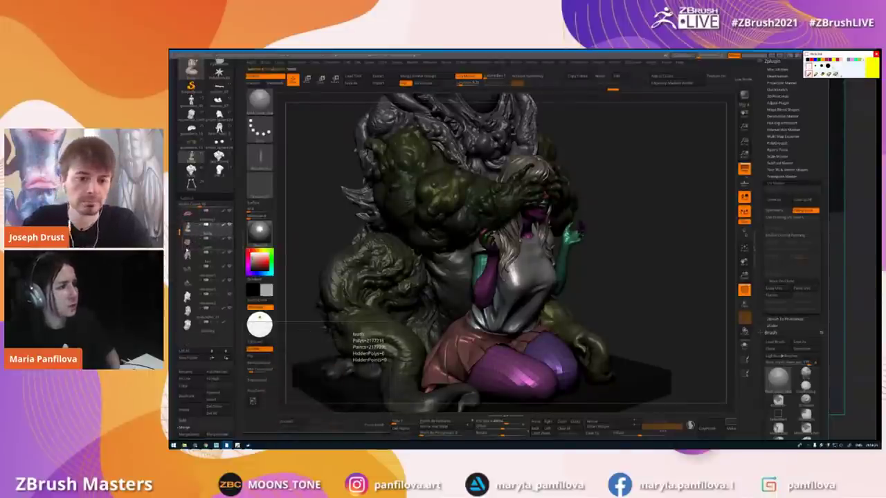
- Make the teeth the active subtool and isolate them
left_click(188, 247)
key("alt+s")
left_click_drag(480, 210, 460, 266)
right_click(460, 266)
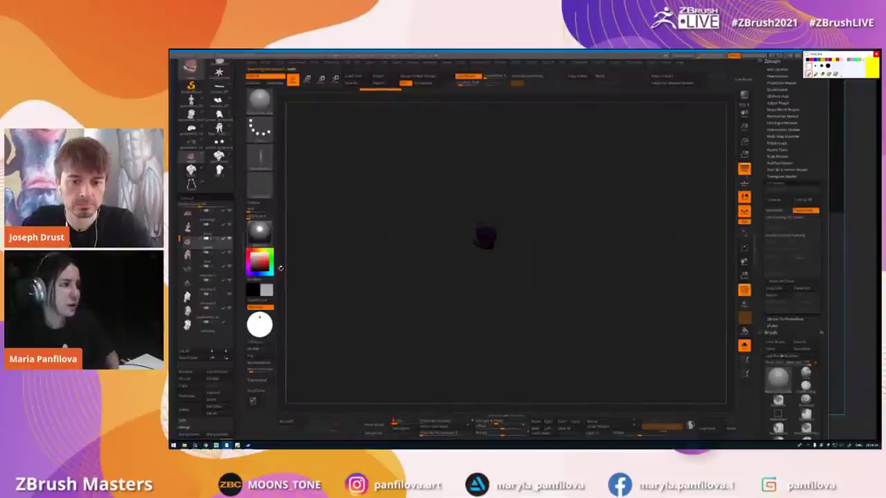
- Select the hair subtool and flatten it into its UV layout with Morph UV
mouse_move(197, 253)
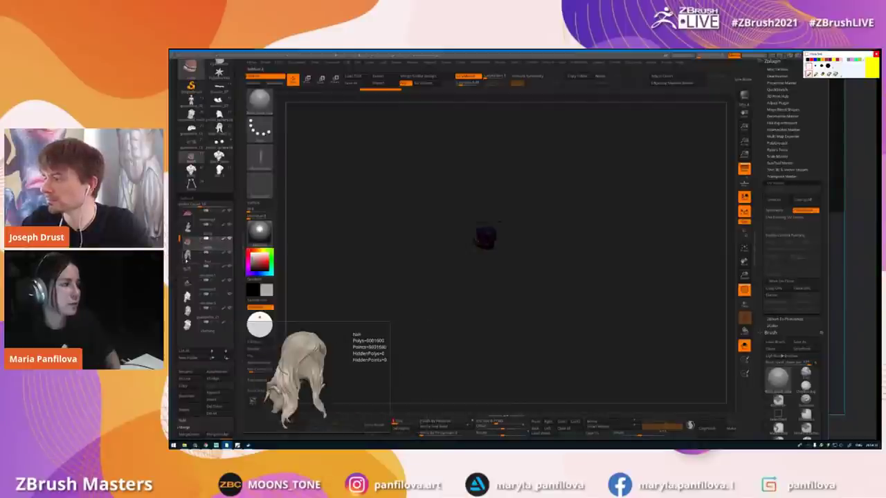
left_click(187, 257)
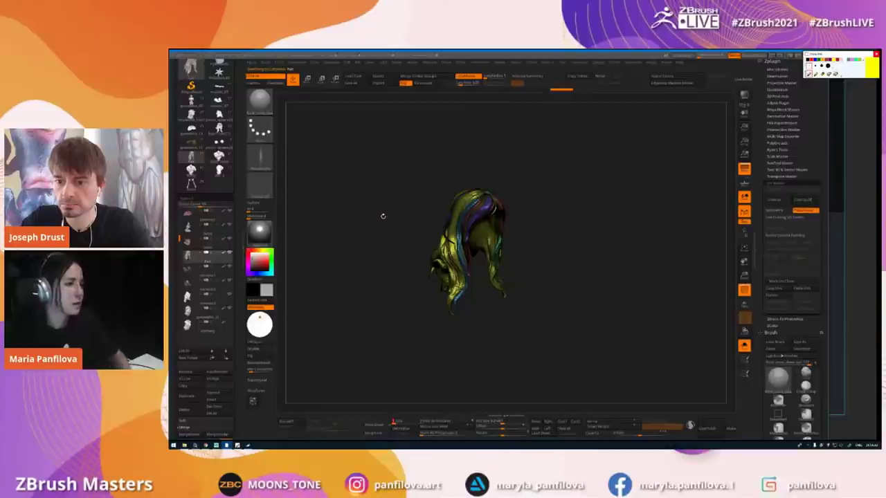
left_click_drag(530, 248, 578, 271)
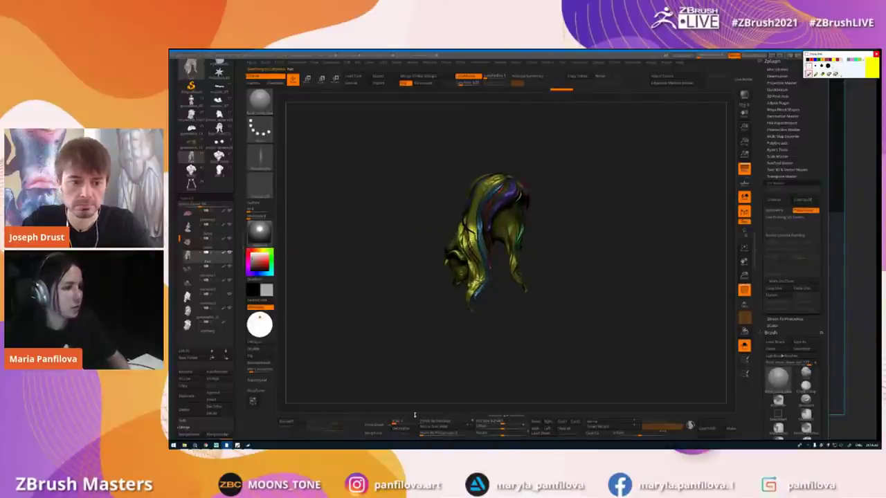
left_click(376, 434)
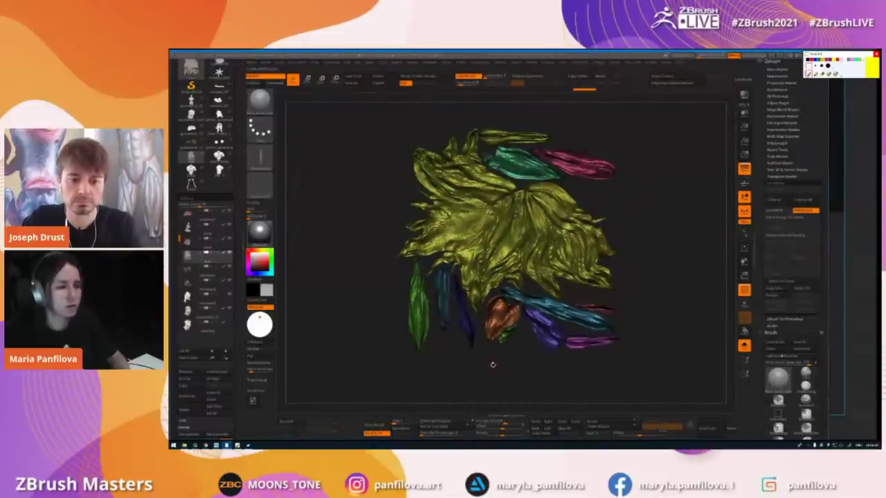
- Return the hair from its flat UV layout to its 3D shape and turn off the Polygroups option in UV Master
left_click(378, 434)
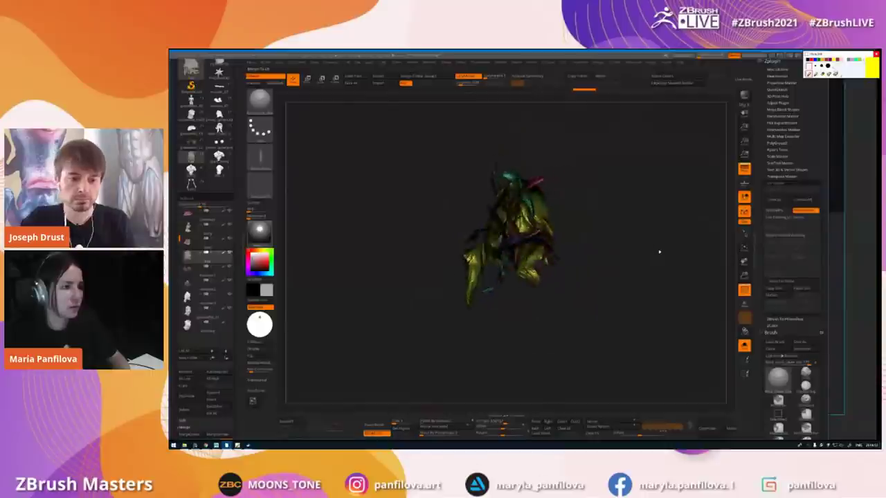
left_click_drag(638, 224, 583, 217)
left_click_drag(521, 212, 661, 220)
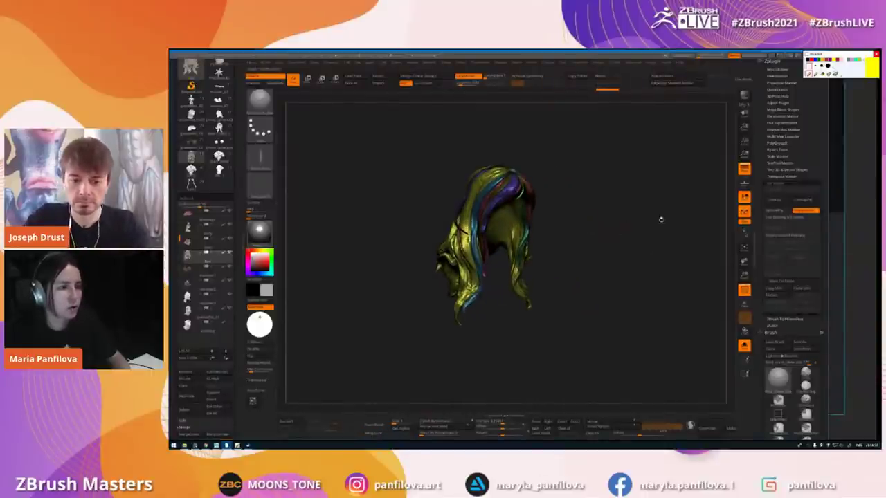
left_click(801, 212)
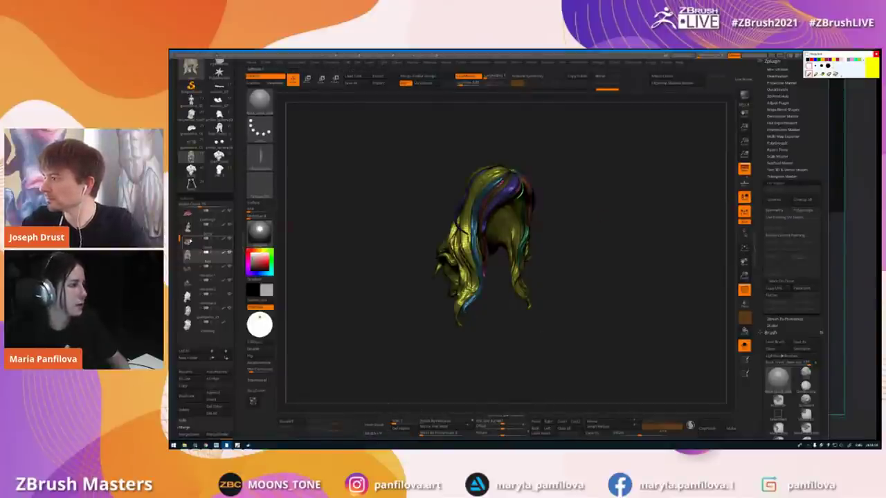
- Make the teeth the active subtool and preview their UV layout with Morph UV
left_click(190, 241)
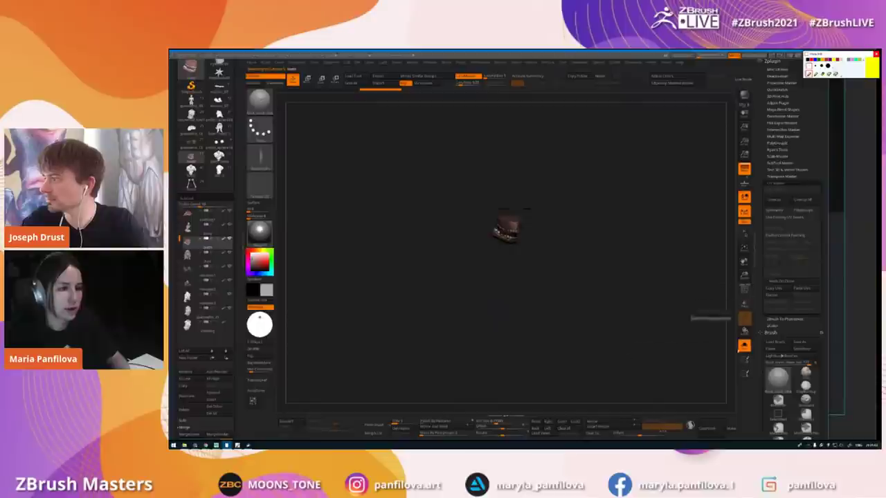
left_click(744, 345)
left_click(744, 345)
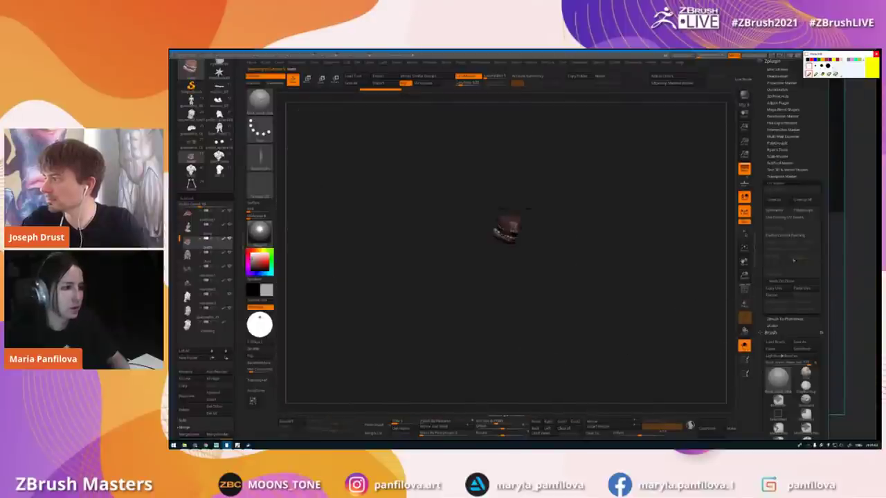
left_click(373, 434)
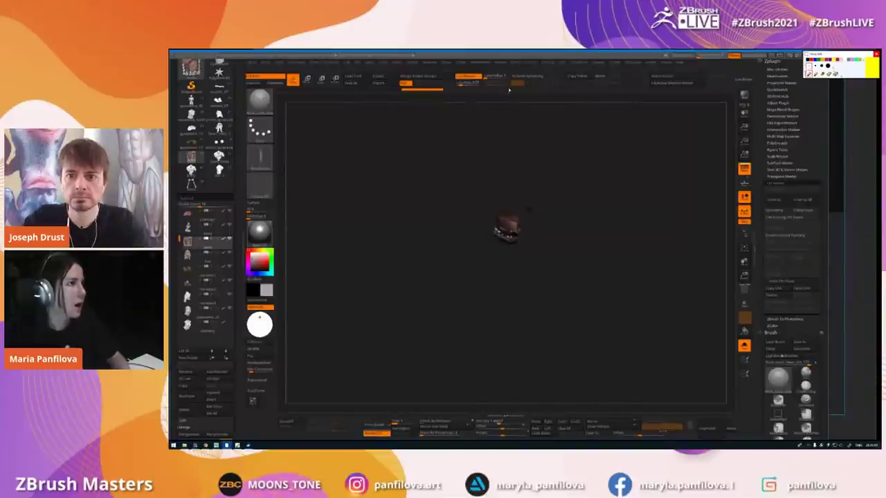
- Export the teeth subtool as an OBJ file named teeth
left_click(379, 77)
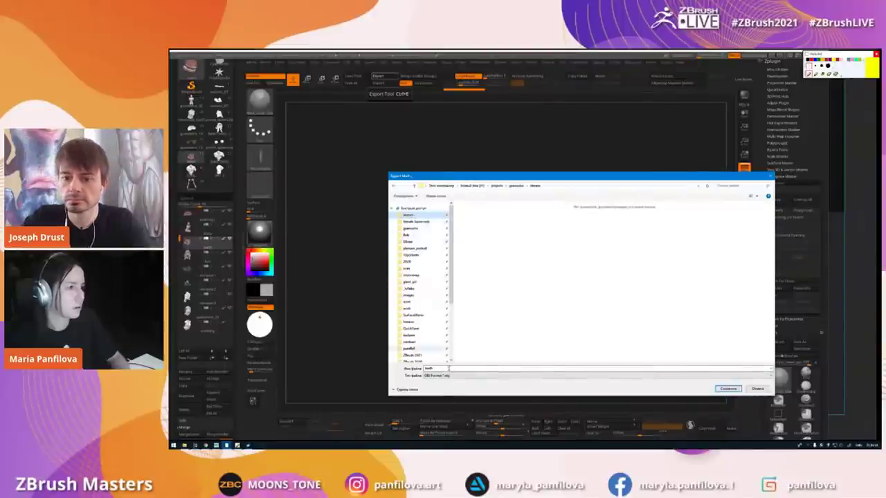
left_click(728, 388)
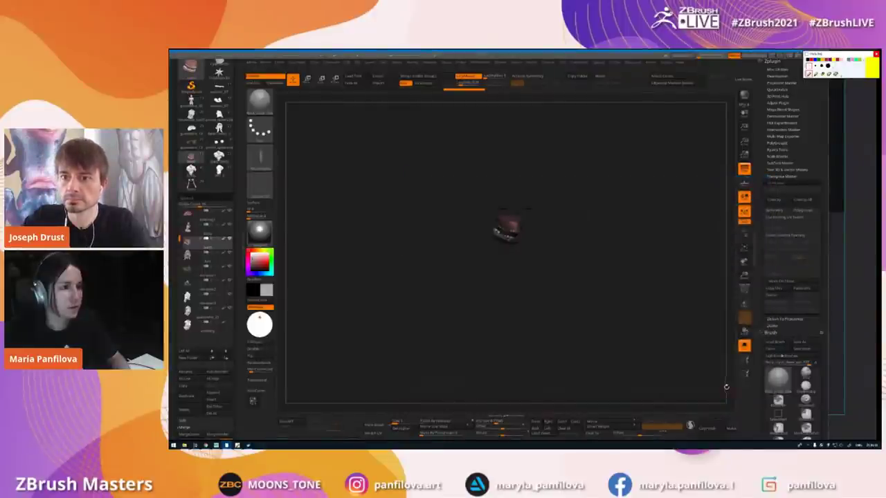
- Start an FBX export under the file name for_texture and cancel it at the FBX export options
left_click(381, 76)
left_click(595, 375)
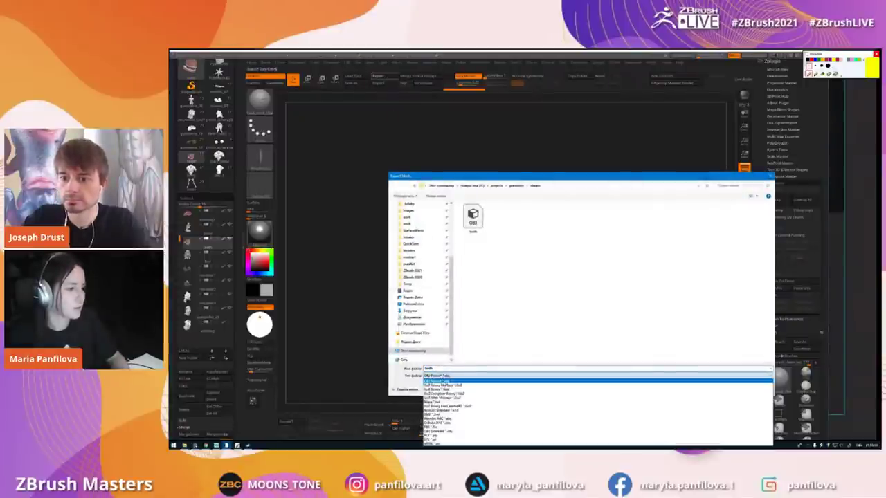
left_click(443, 427)
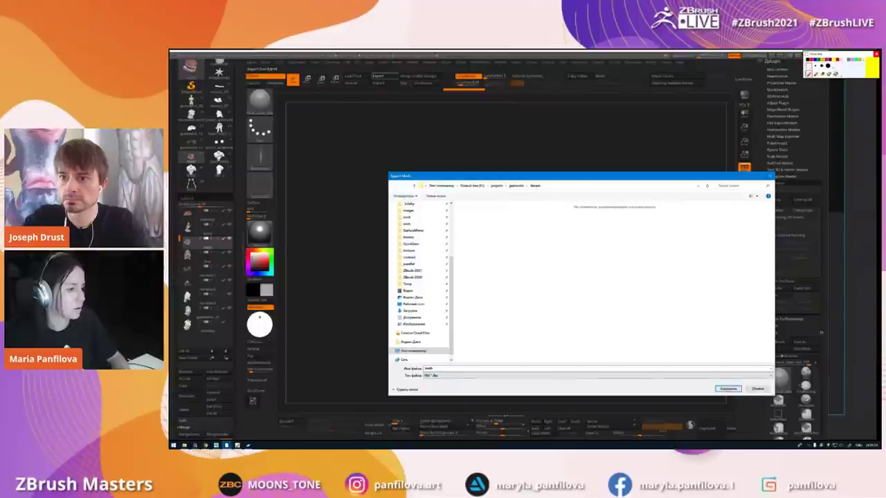
left_click(471, 369)
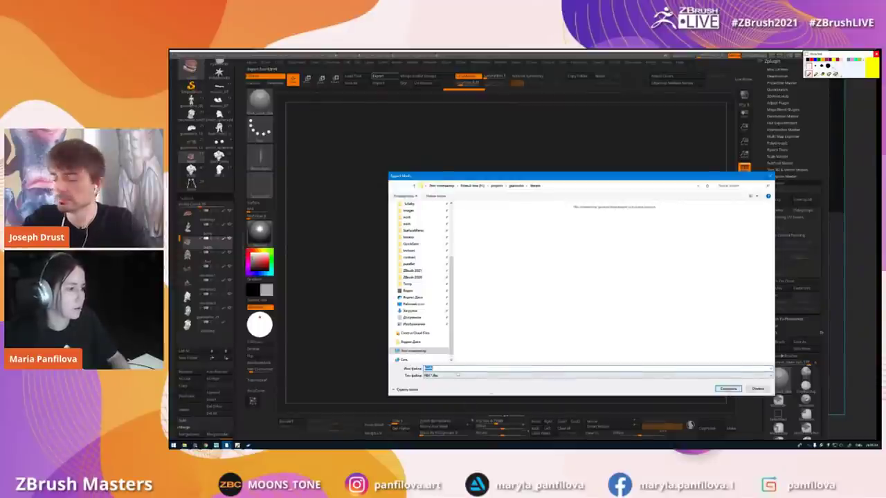
type("fbx_t")
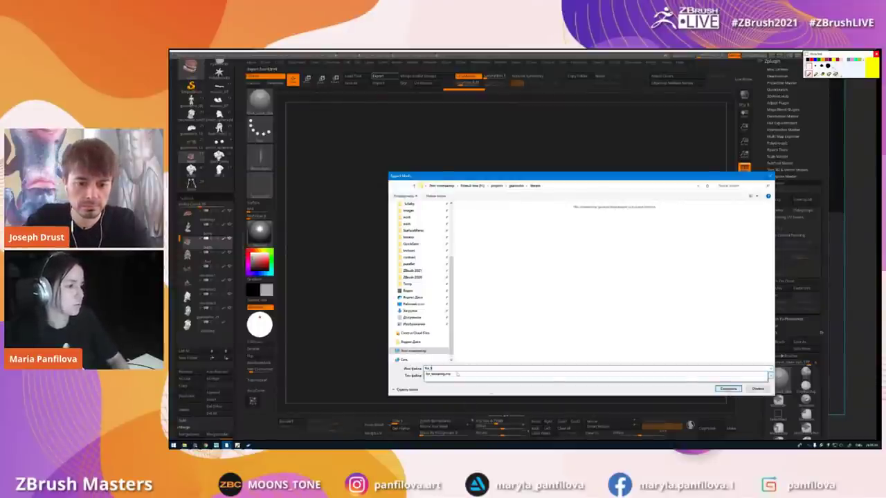
type("exture")
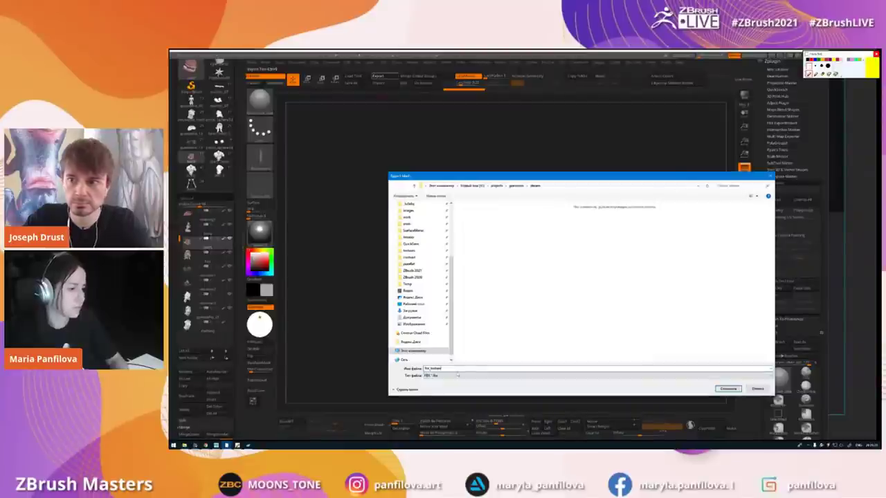
key("Return")
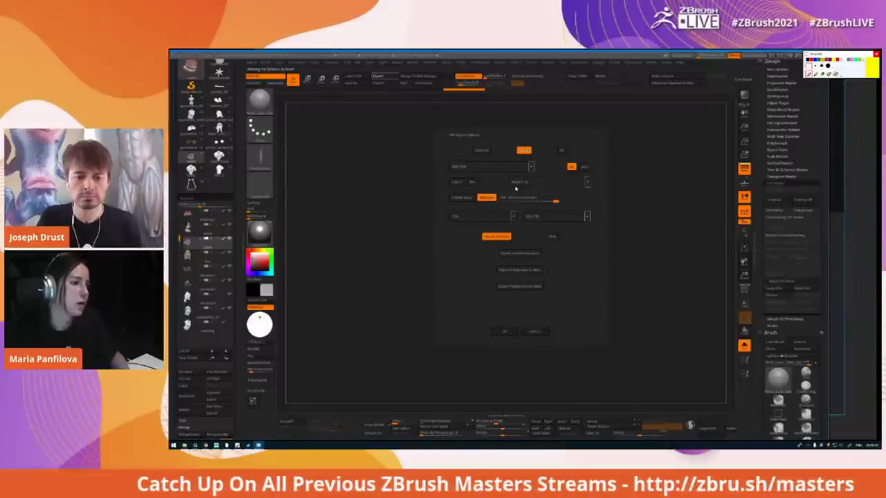
left_click(539, 331)
- Switch to the Maya scene and select all the sculpture's meshes to show their combined UVs
key("super")
mouse_move(216, 446)
left_click(259, 423)
left_click_drag(273, 202, 253, 203, "alt")
left_click(204, 166)
left_click(204, 133, "shift")
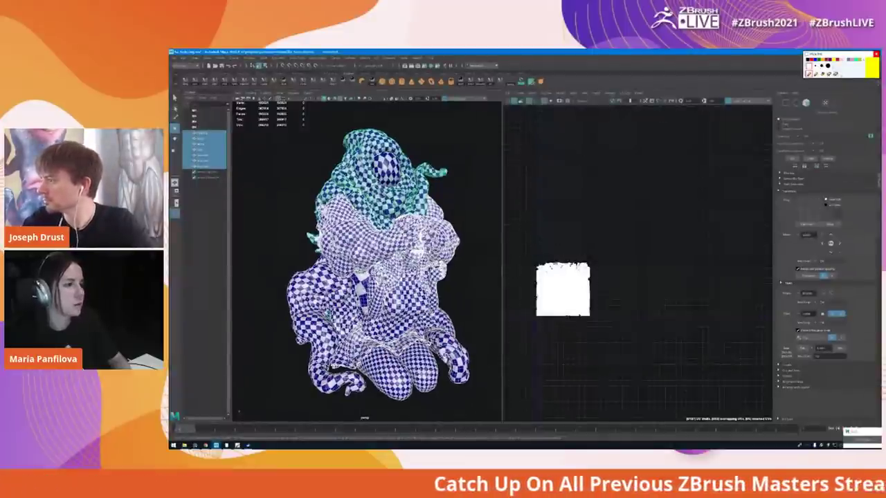
- Select all UVs of the creature's arms mesh and move them up by one tile
left_click(351, 256)
right_click(562, 283)
right_click_drag(597, 280, 599, 280)
left_click_drag(629, 243, 498, 363)
left_click(830, 236)
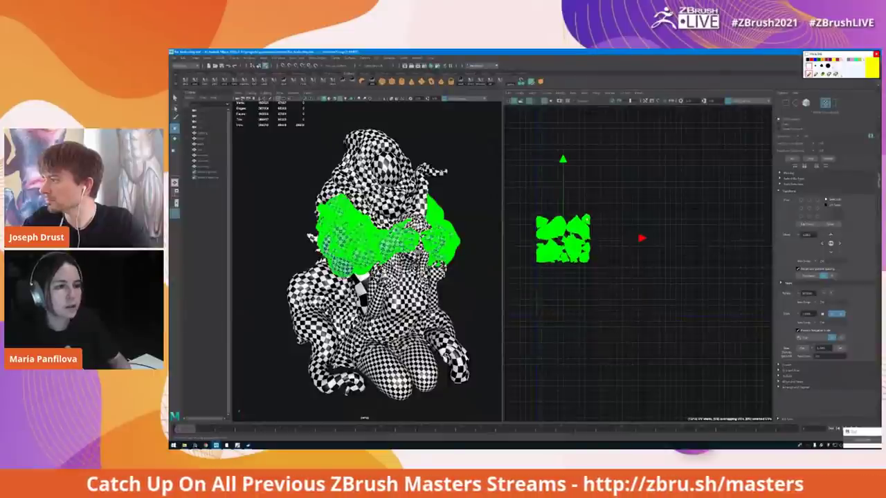
- Select the hair's UV shells and move them one tile to the right
key("F8")
right_click_drag(557, 283, 597, 282)
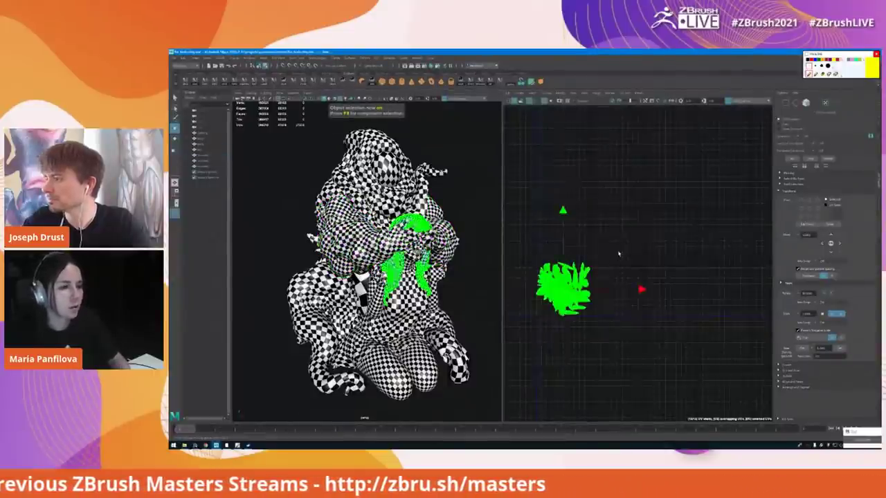
left_click(840, 243)
- Move the UVs of the creature's lower body mesh two tiles to the right
left_click(204, 161)
right_click_drag(562, 287, 607, 280)
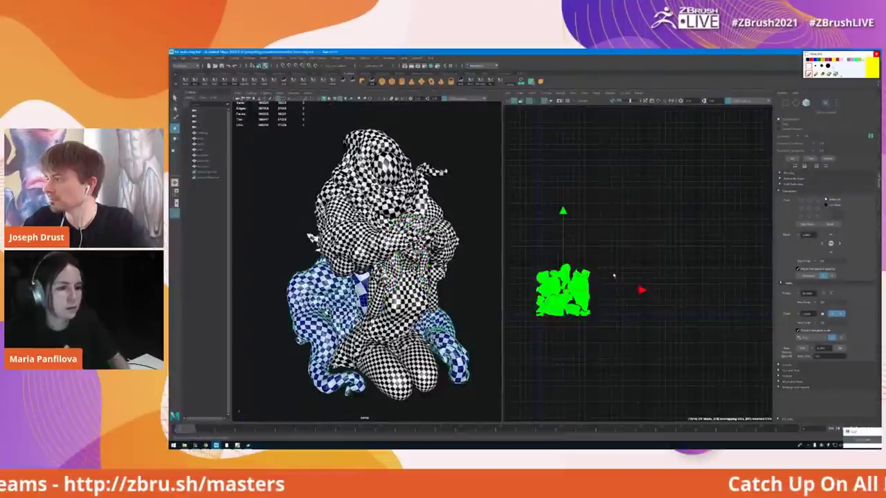
left_click(840, 243)
left_click(839, 244)
key("F8")
- Move the clothing's UVs three tiles to the right and select all meshes to show the spread-out layout
left_click(203, 133)
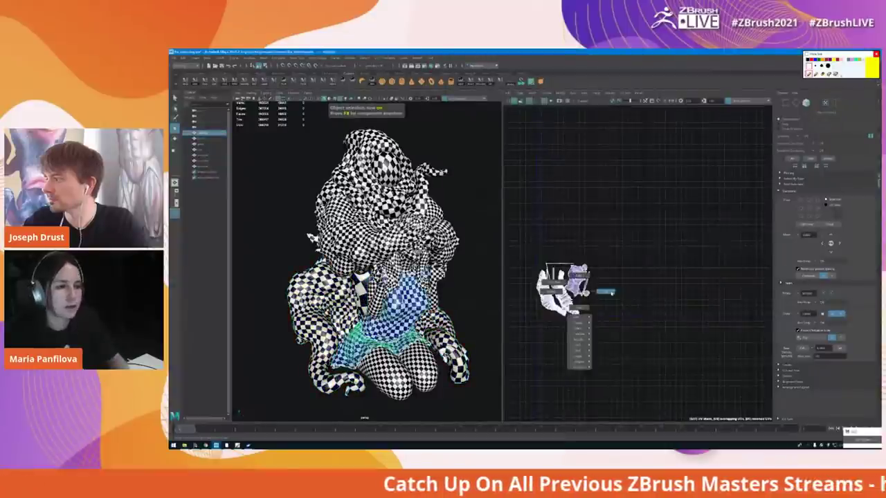
key("F8")
left_click(839, 242)
left_click(840, 243)
left_click(839, 243)
key("F8")
left_click_drag(487, 118, 268, 419)
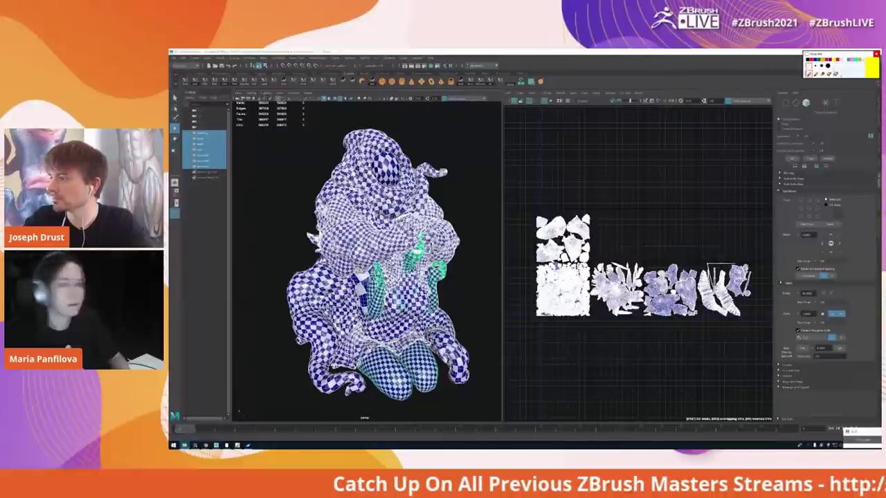
- Open the project folder, export all selected Maya meshes into it as separate OBJ files with the shelf script, and review the files
left_click_drag(879, 161, 528, 134)
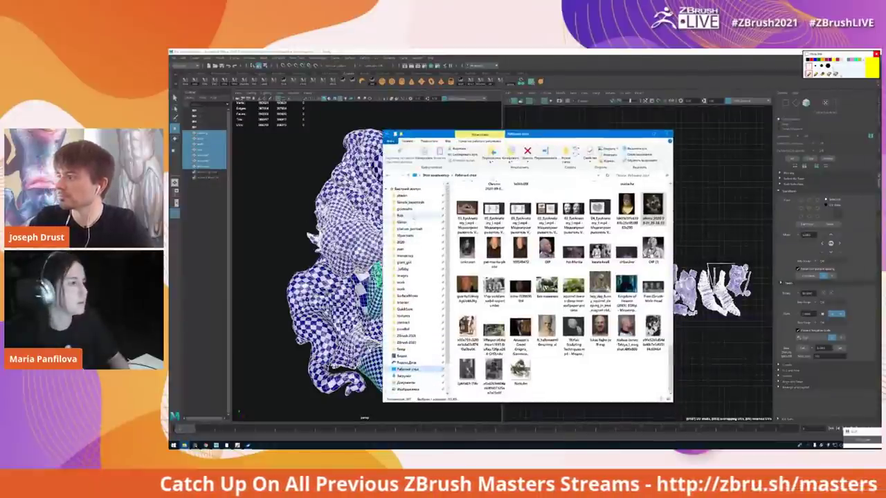
left_click(405, 196)
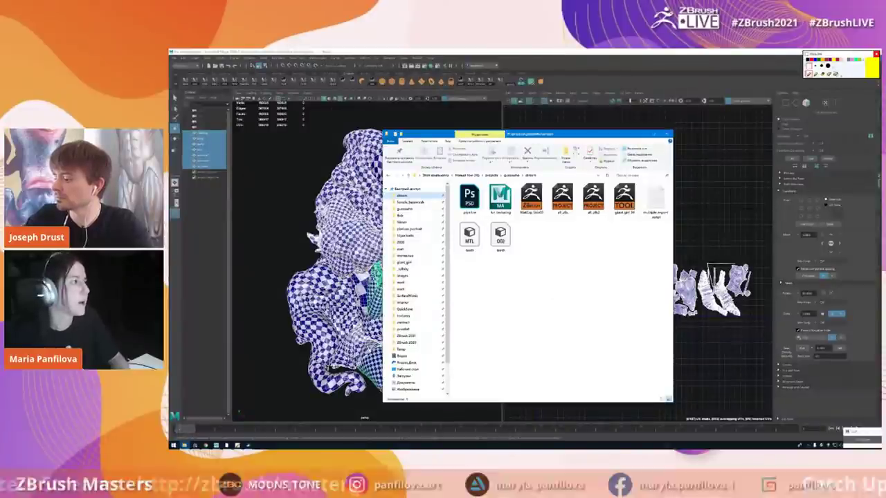
left_click(273, 74)
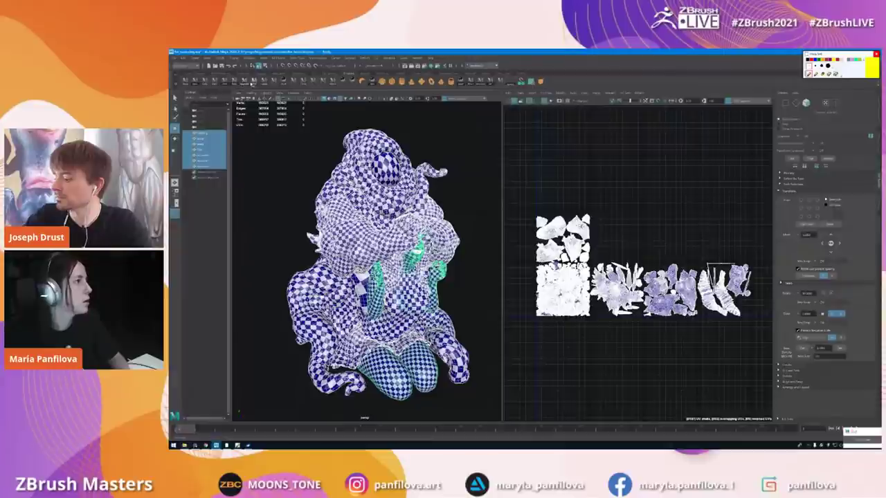
left_click(324, 169)
left_click(184, 445)
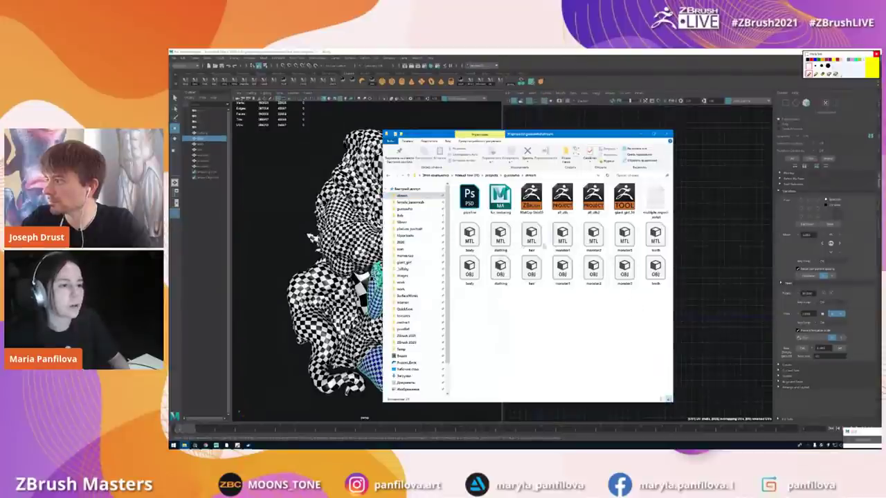
left_click_drag(674, 332, 751, 332)
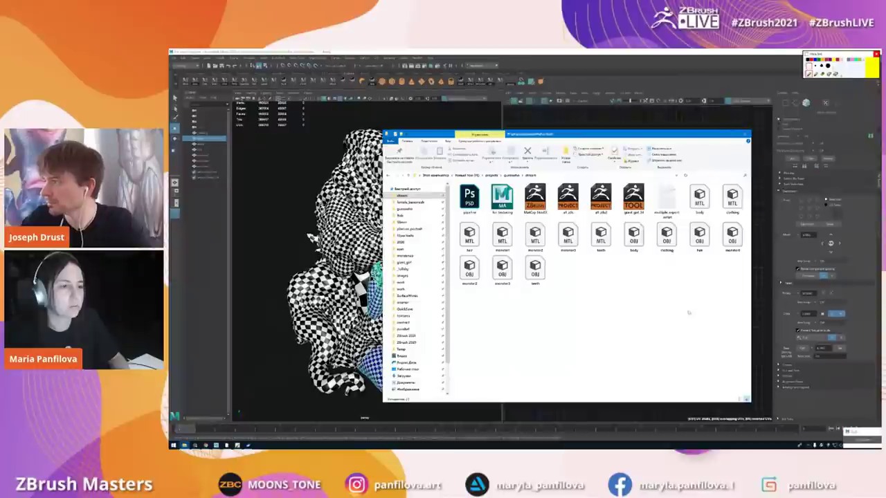
- Switch to ZBrush, open the mesh import dialog at the folder of exported OBJ files, and close it without importing
left_click(544, 177)
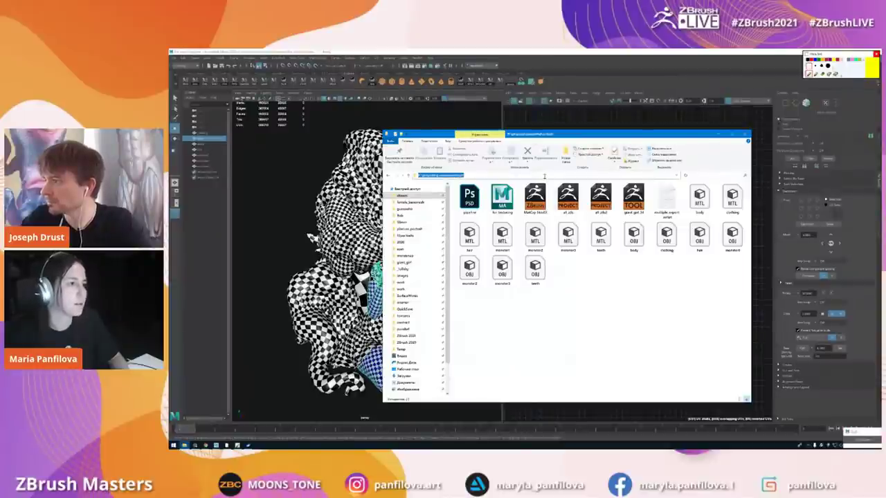
key("super")
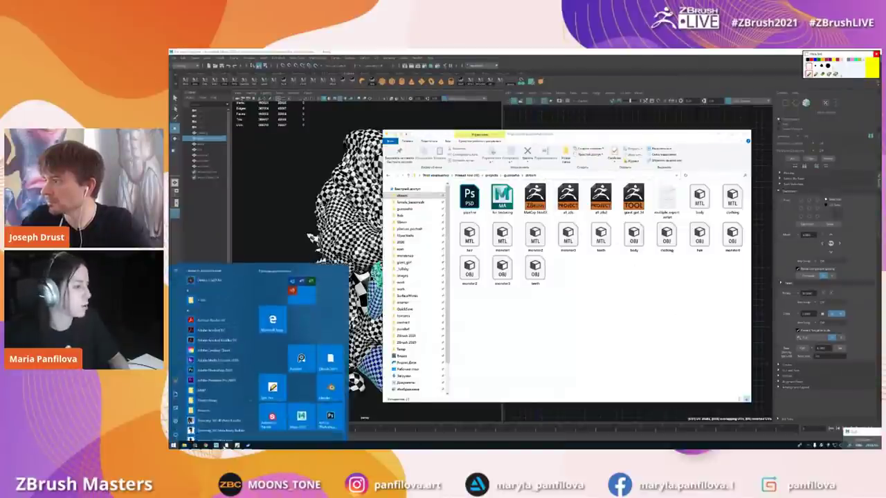
left_click(227, 445)
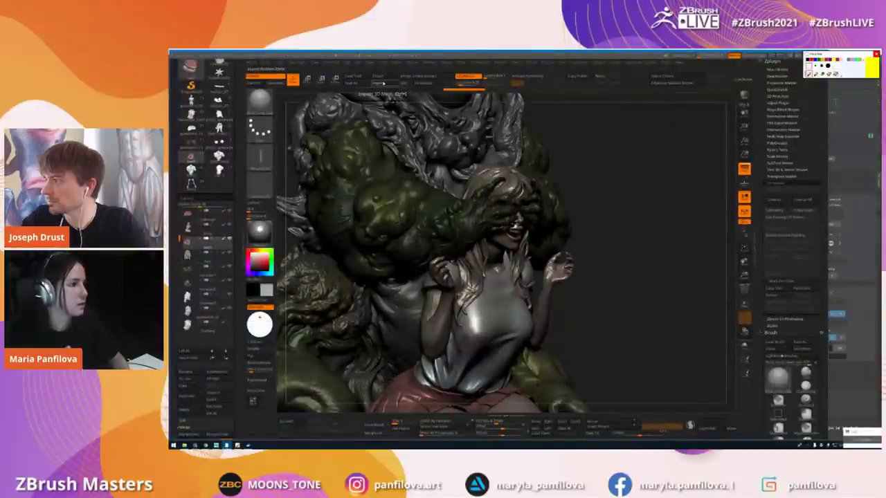
left_click(379, 83)
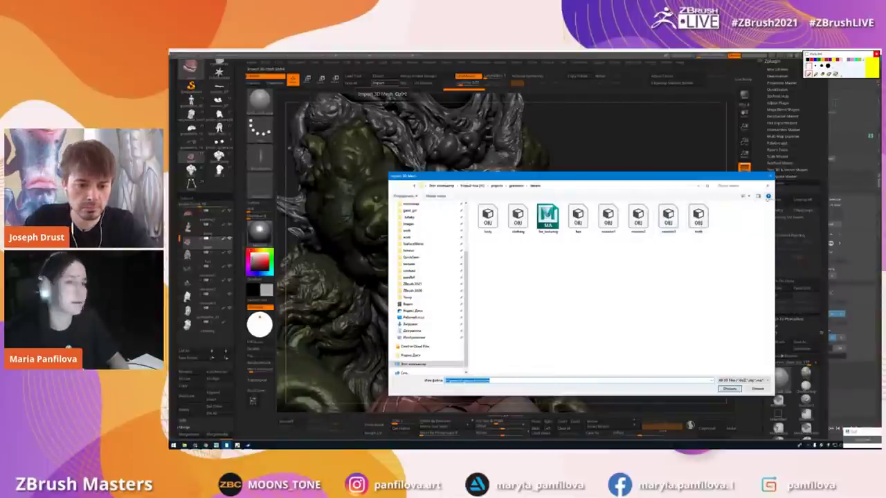
left_click(769, 177)
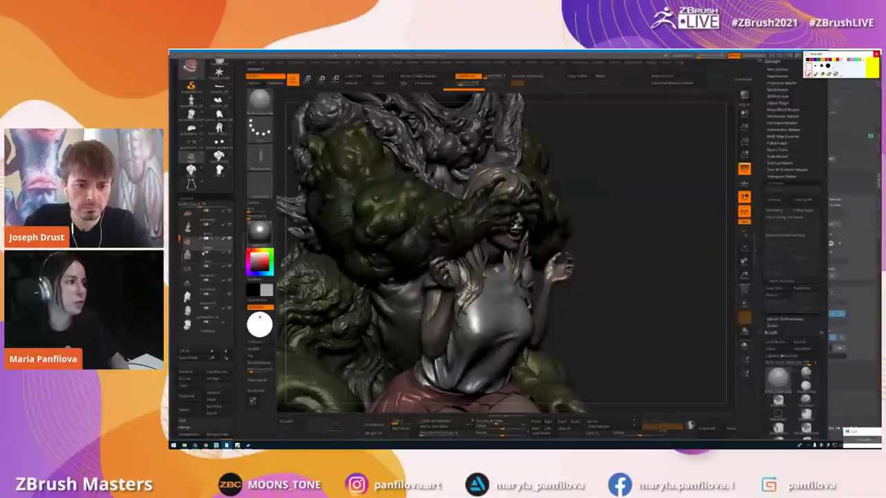
mouse_move(186, 242)
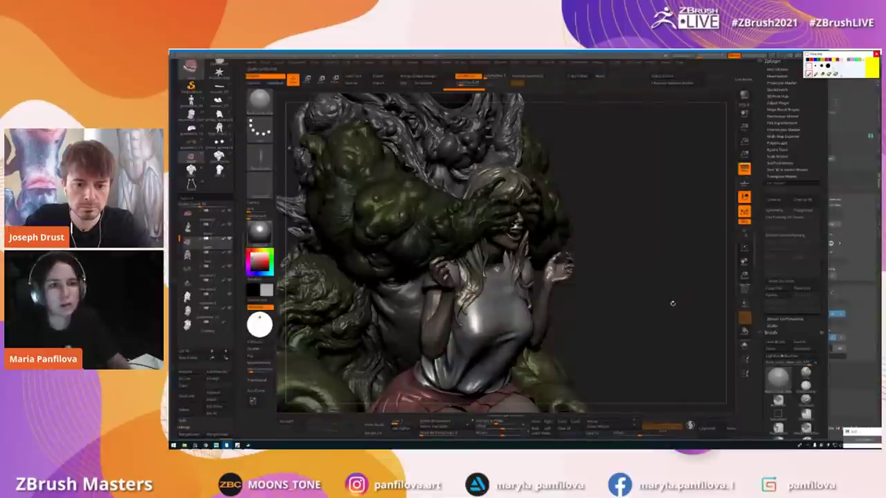
left_click_drag(653, 315, 534, 365, "alt")
left_click_drag(648, 333, 689, 330)
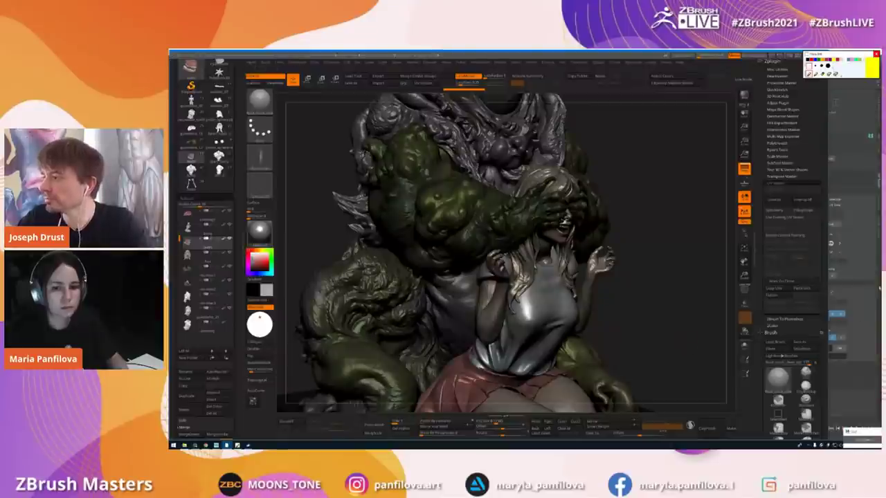
- Switch back to Maya, open the export shelf button's script in the Shelf Editor, and select its entire code
key("alt+Tab")
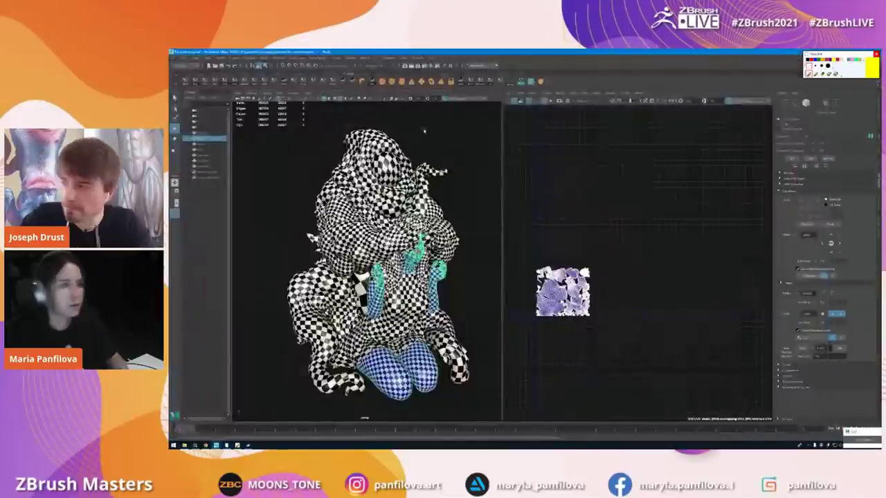
right_click(246, 82)
left_click(253, 92)
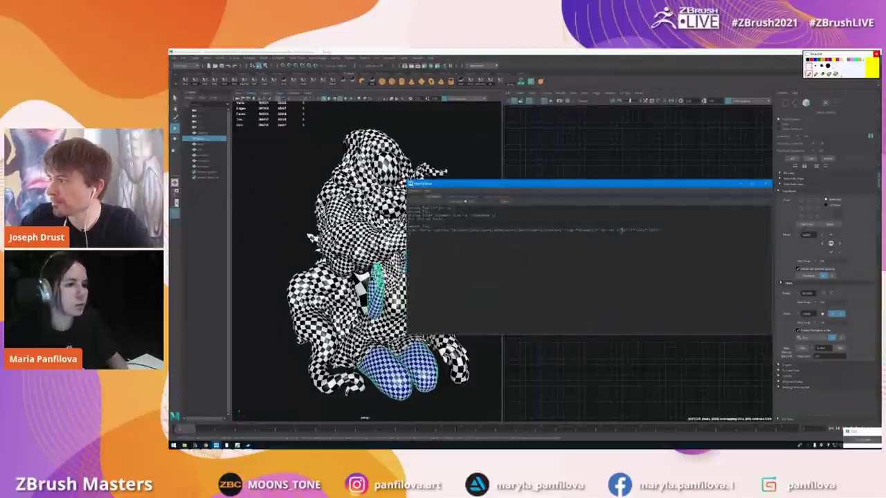
key("ctrl+a")
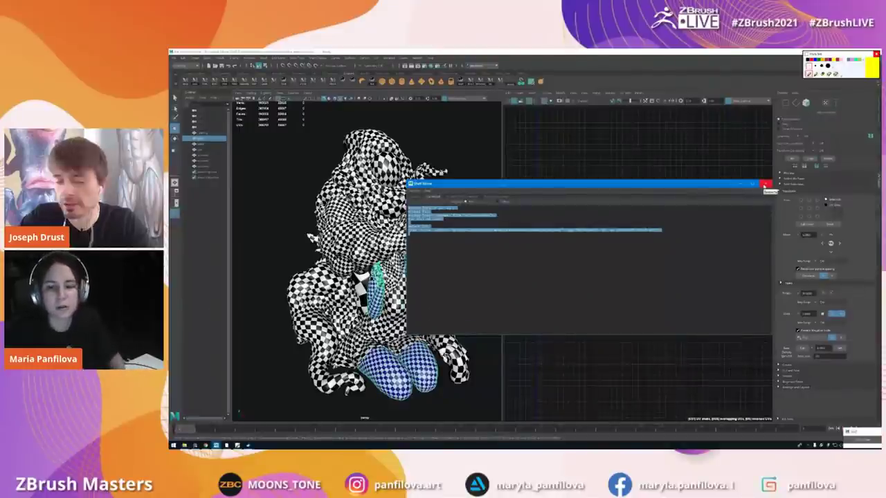
- Close the Shelf Editor, switch back to ZBrush, and look over the painted girl-and-creature sculpt on its base
left_click(764, 185)
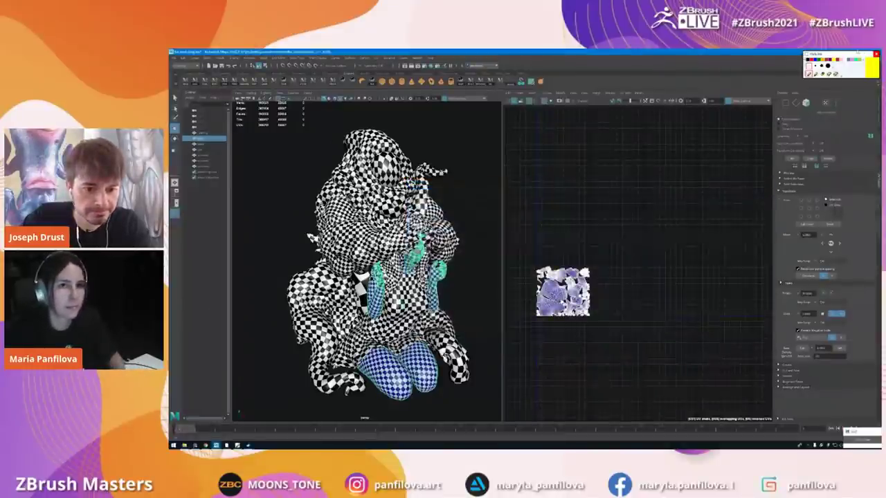
left_click(853, 50)
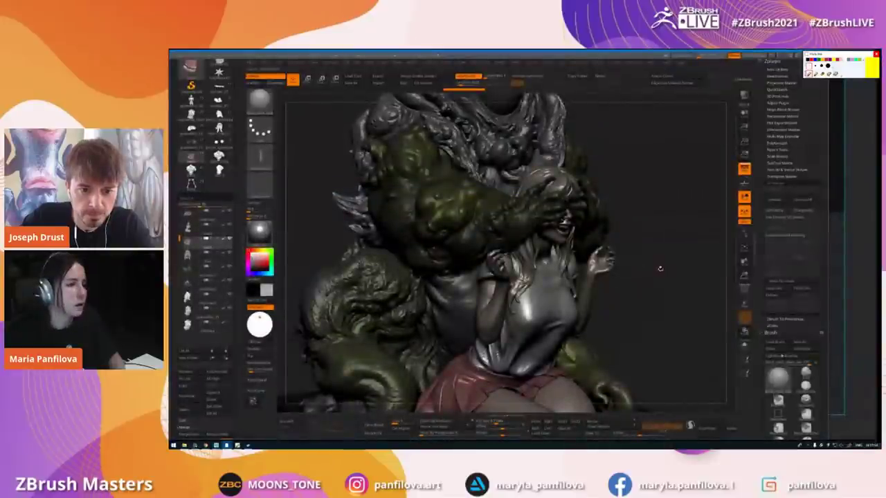
mouse_move(668, 283)
left_mouse_down("alt")
mouse_move(643, 291)
mouse_move(658, 263)
left_mouse_up("alt")
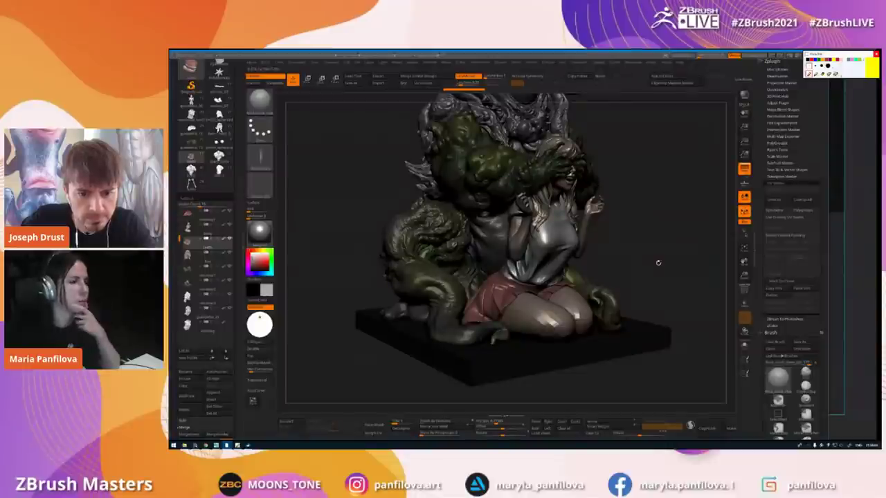
left_click_drag(662, 257, 653, 220)
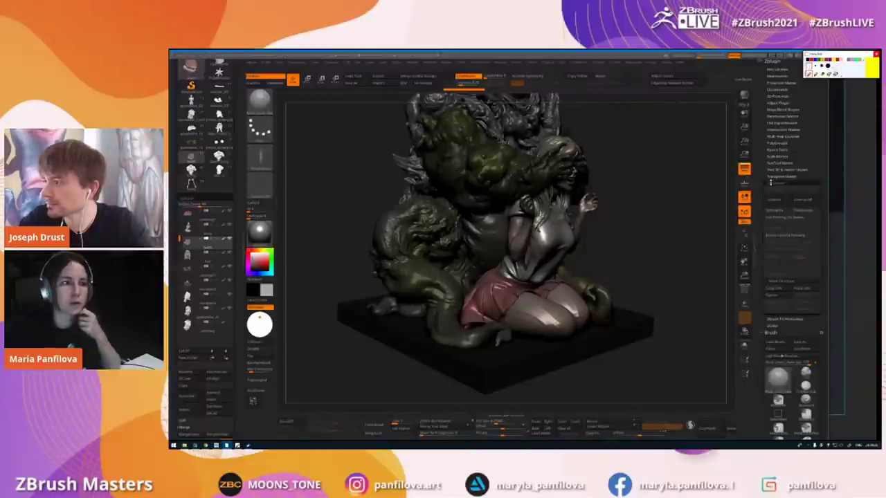
left_click_drag(695, 208, 694, 209)
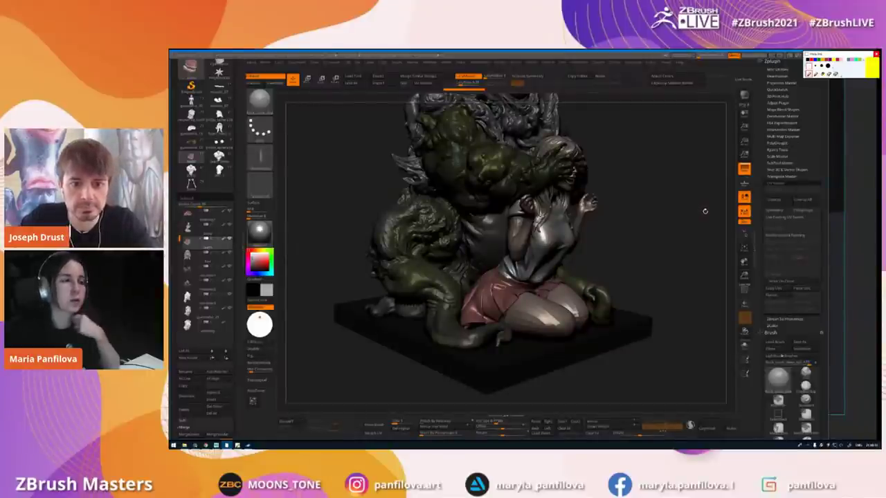
left_click_drag(705, 211, 703, 212)
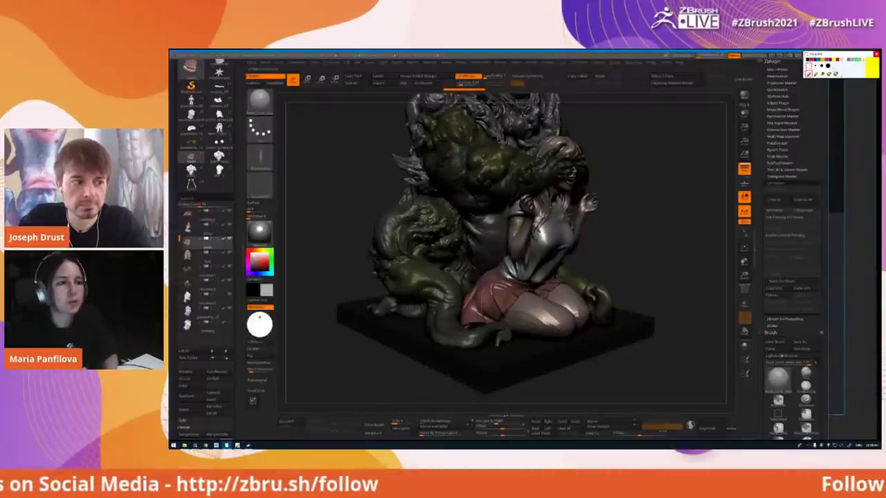
left_click_drag(613, 253, 558, 286, "alt")
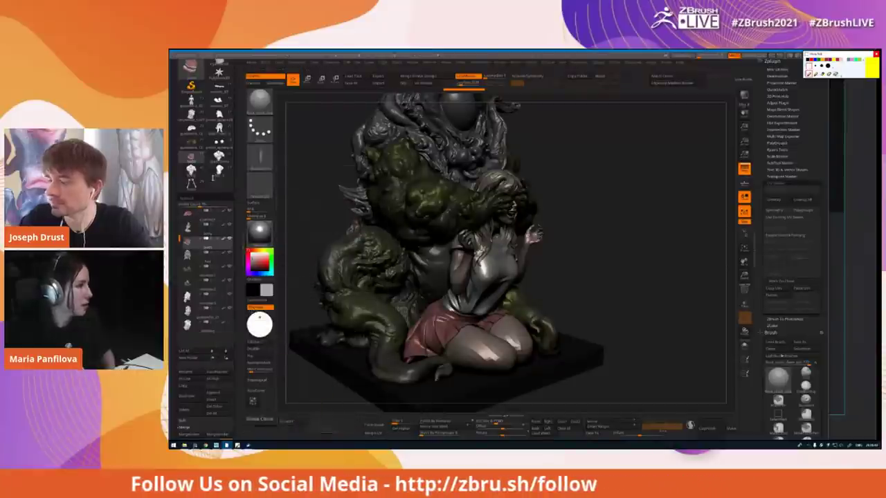
- Open the unpainted version of the sculpt, view the girl's hair in isolation, and hide the creature's arms covering her face
mouse_move(206, 322)
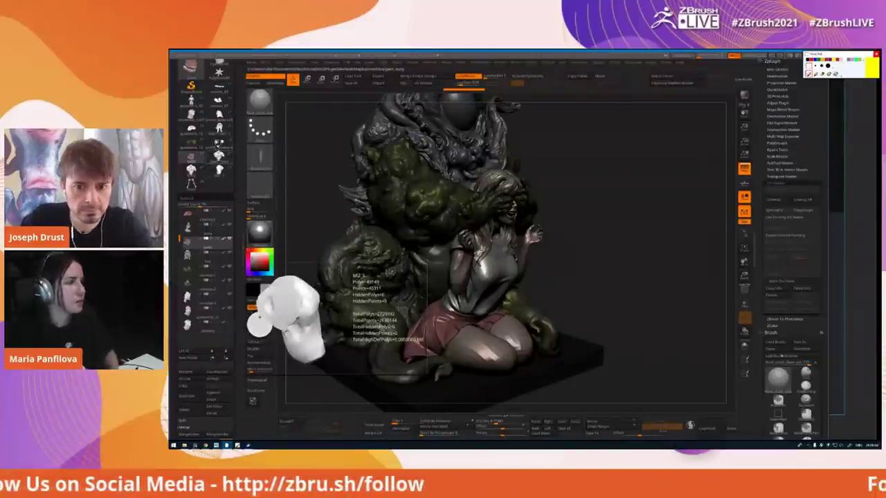
left_click(219, 142)
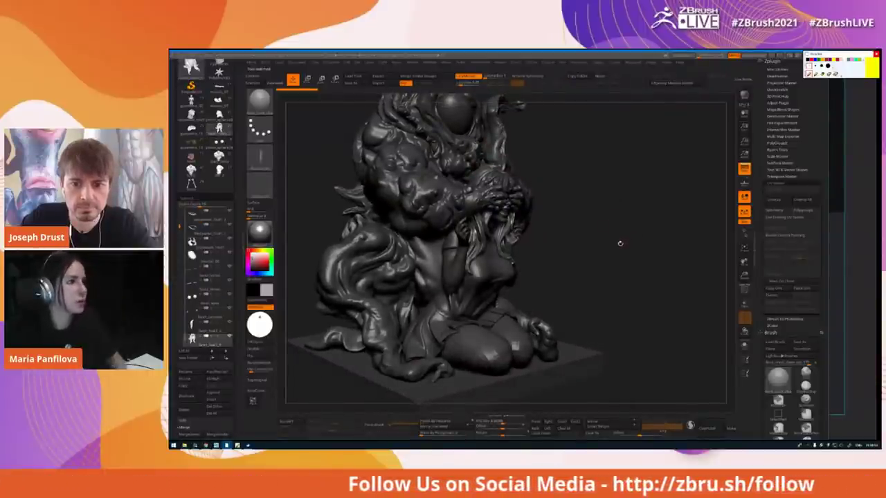
left_click_drag(626, 247, 635, 251, "alt")
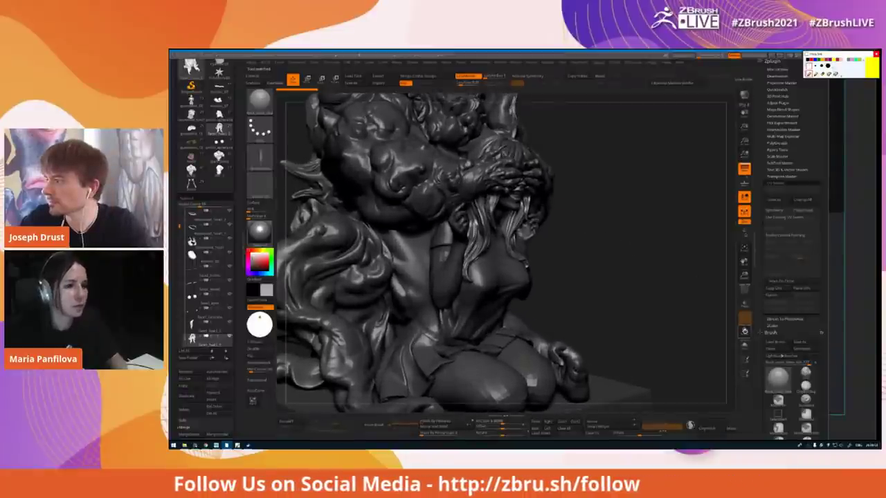
left_click(744, 346)
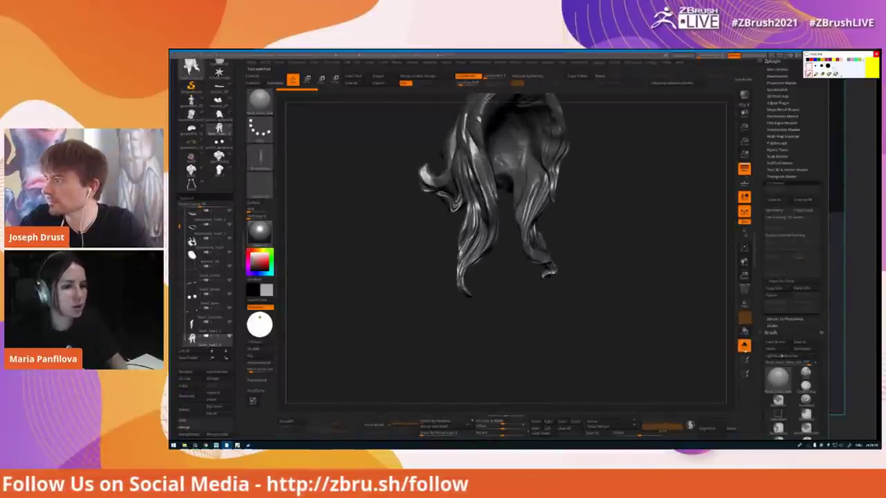
key("ctrl+shift+s")
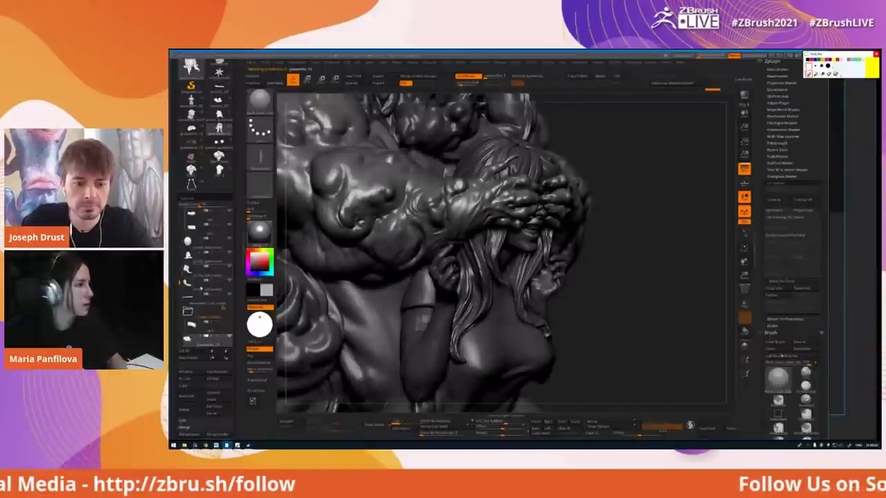
left_click(188, 286)
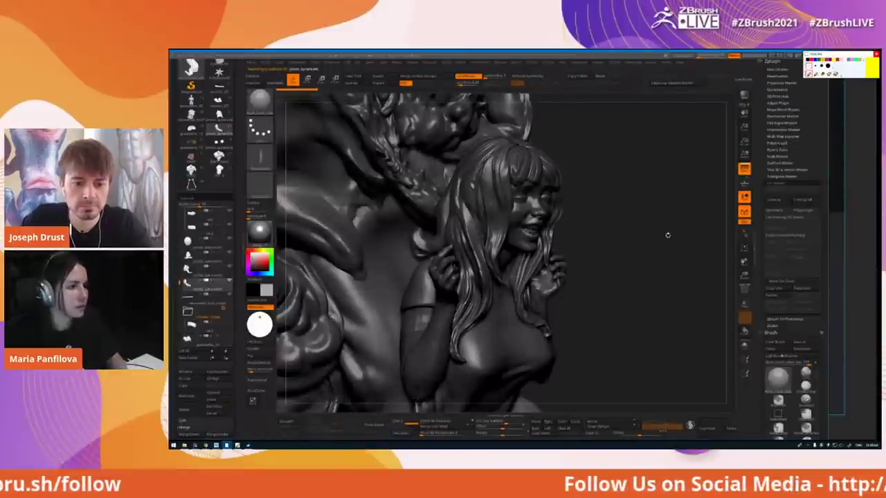
- Switch to the painted high-poly version, hide the creature's arms, and select the girl's hair subtool
left_click(189, 144)
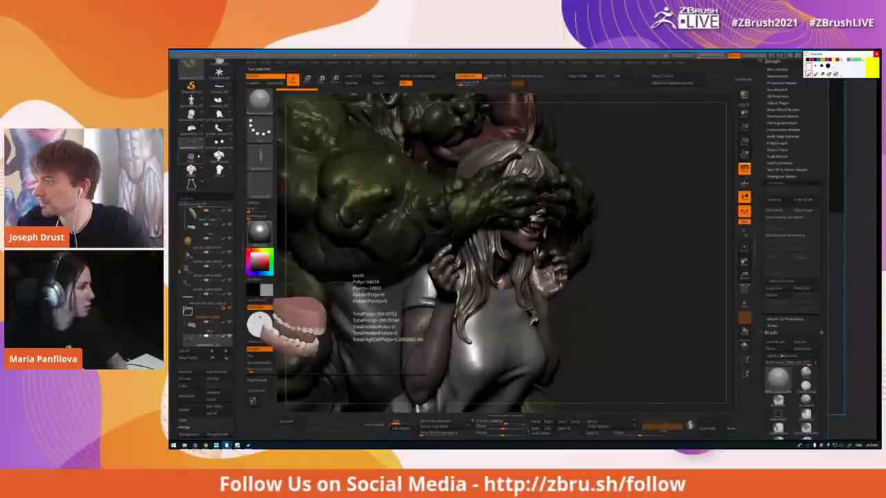
left_click(219, 143)
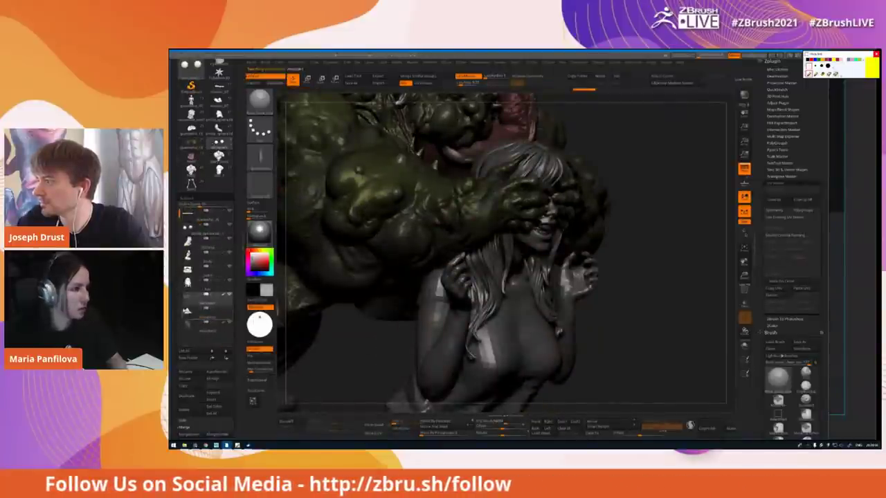
left_click(190, 300)
left_click(190, 283)
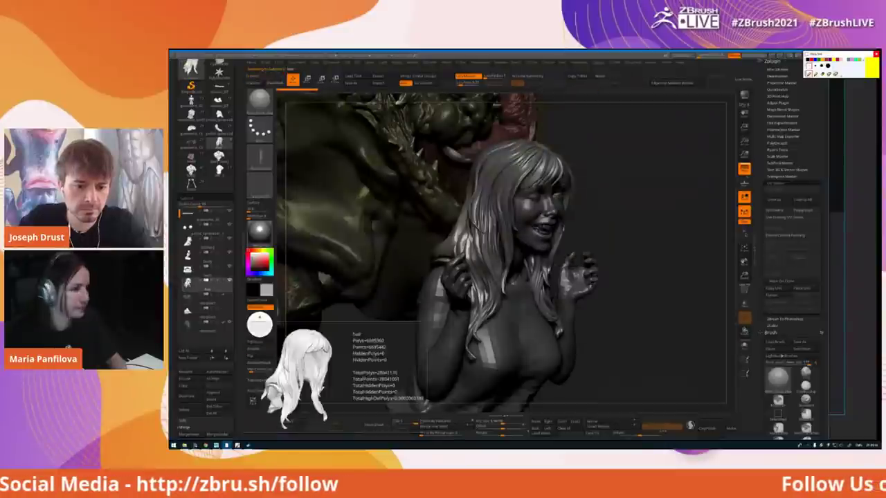
left_click_drag(630, 254, 627, 232)
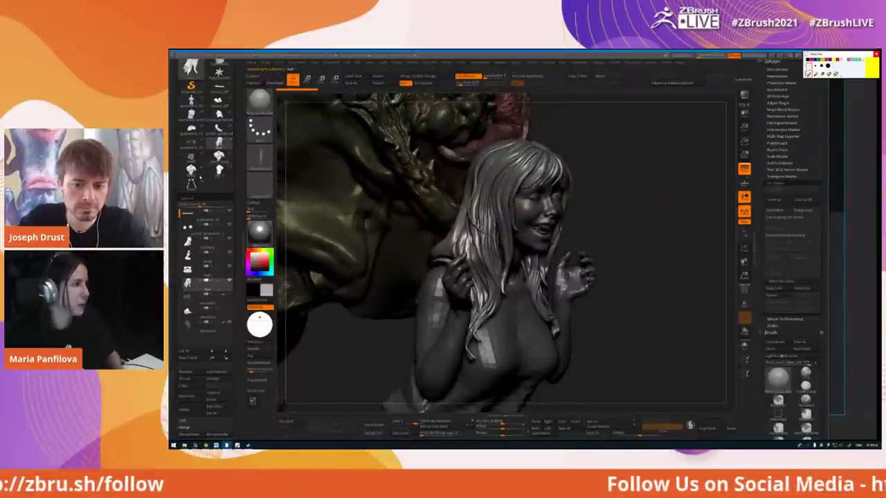
- Return to the version with the painted hair and shirt, hide the creature's arms, select the hair, and apply a brighter material
left_click(191, 158)
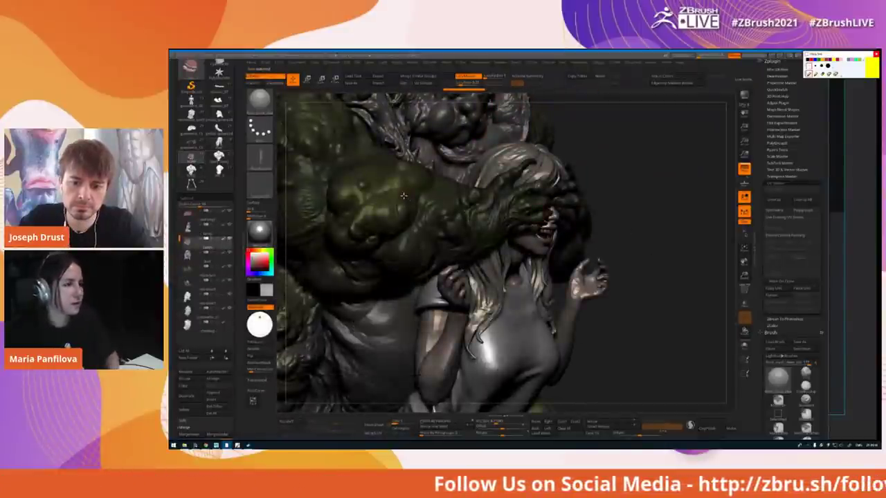
left_click(184, 271)
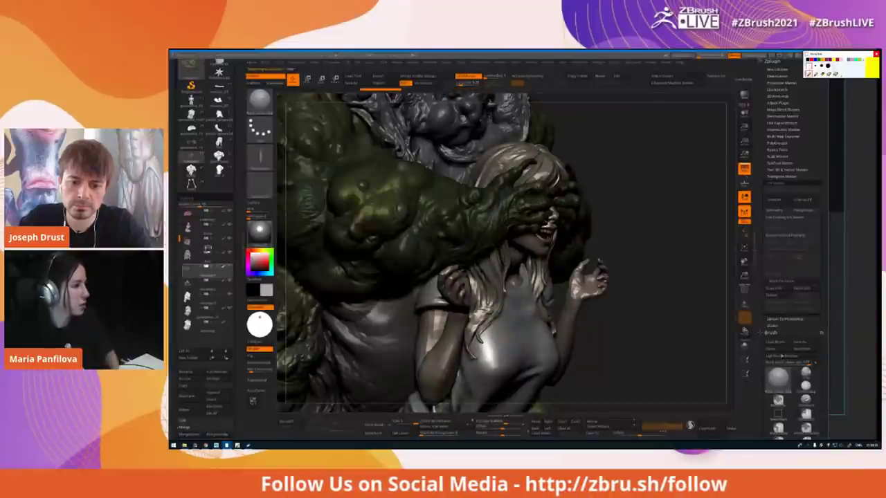
left_click(189, 256)
left_click(259, 231)
left_click(326, 338)
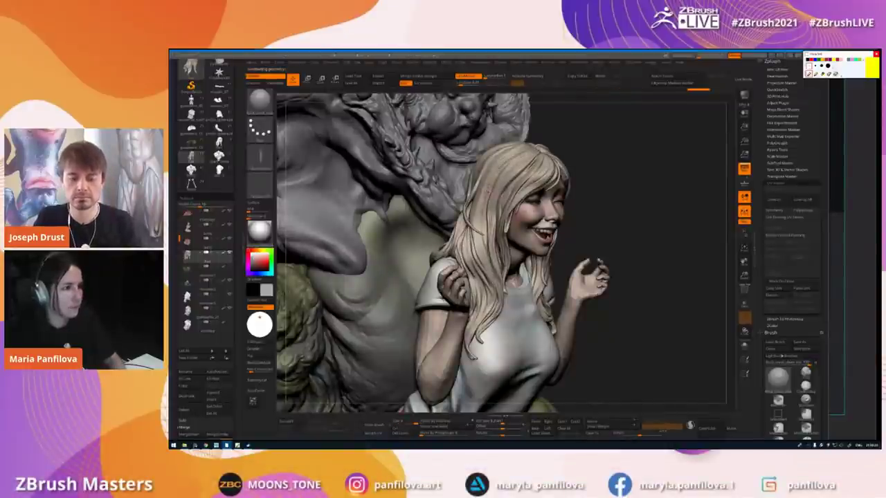
- Show the polygroups on the girl's hair briefly, and inspect the painted hair and face up close
left_click_drag(644, 228, 612, 271, "alt")
key("shift+f")
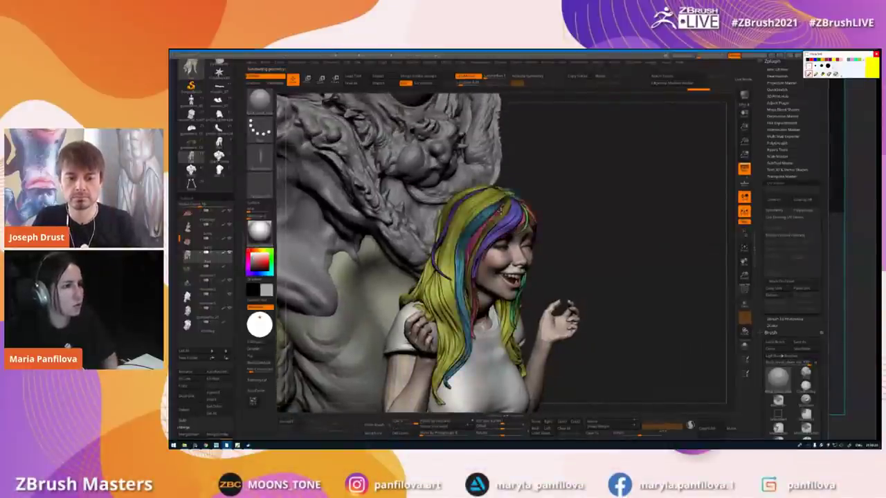
key("shift+f")
right_click_drag(506, 207, 511, 240, "ctrl")
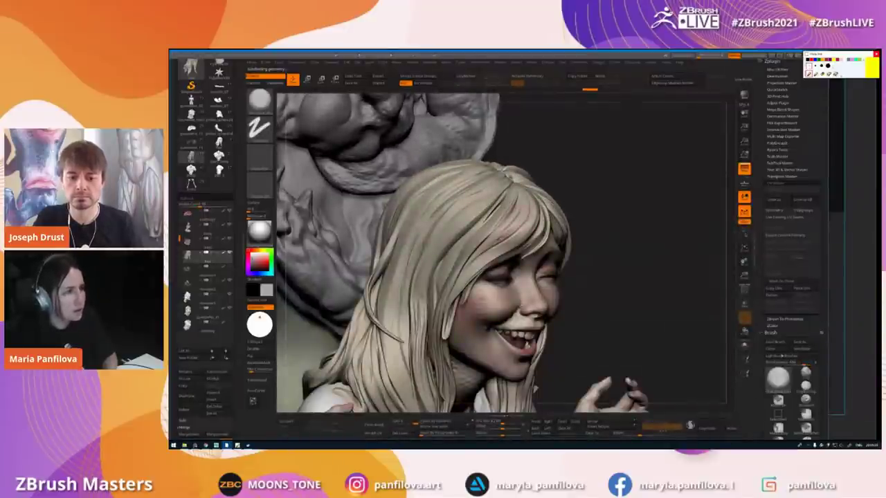
mouse_move(600, 215)
right_mouse_down()
mouse_move(478, 197)
mouse_move(478, 170)
mouse_move(526, 173)
mouse_move(532, 184)
mouse_move(537, 173)
right_mouse_up()
- Turn on the hair's polypaint in the high-poly version and compare the girl with the fully painted version
left_click(219, 147)
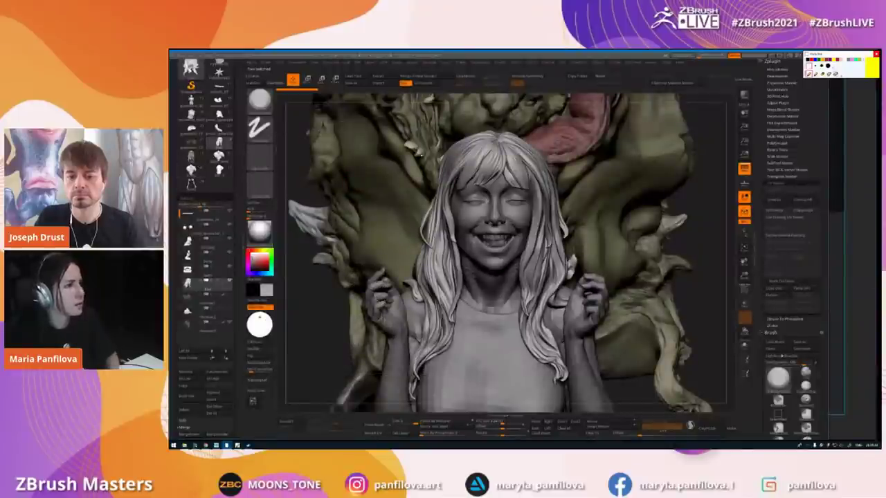
left_click(255, 78)
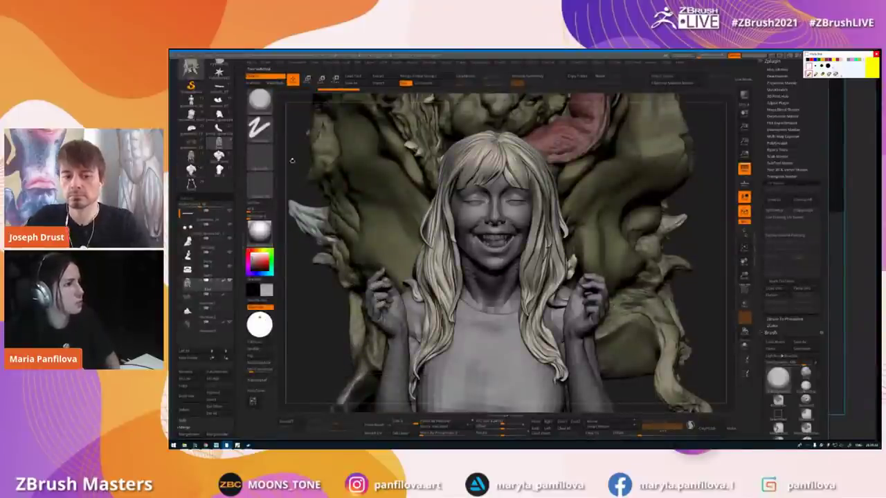
left_click_drag(300, 158, 367, 166)
left_click(195, 155)
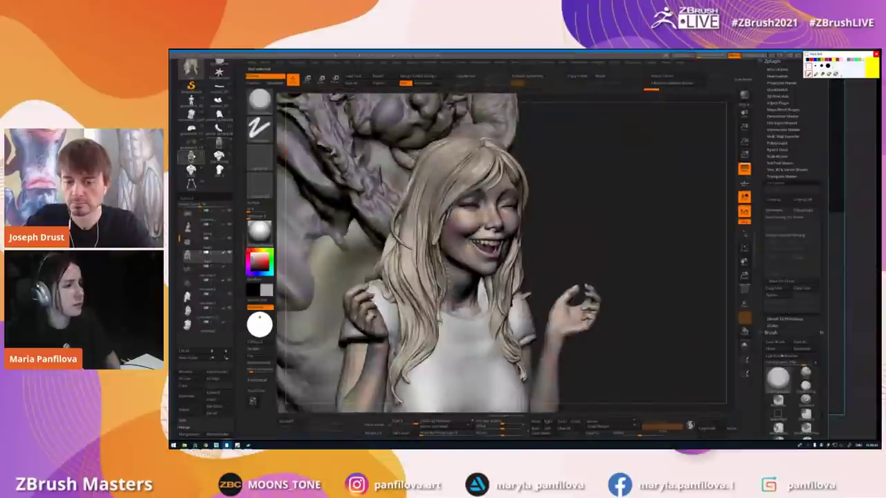
left_click(216, 145)
left_click(193, 157)
mouse_move(444, 199)
right_mouse_down("alt")
mouse_move(447, 161)
mouse_move(449, 207)
right_mouse_up("alt")
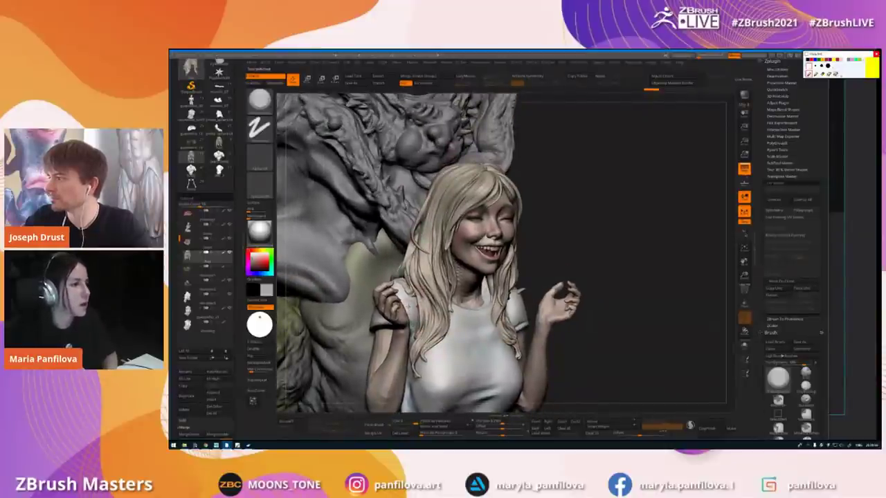
- In the high-poly version, turn on polypaint for the girl's body and select her teeth
left_click(219, 144)
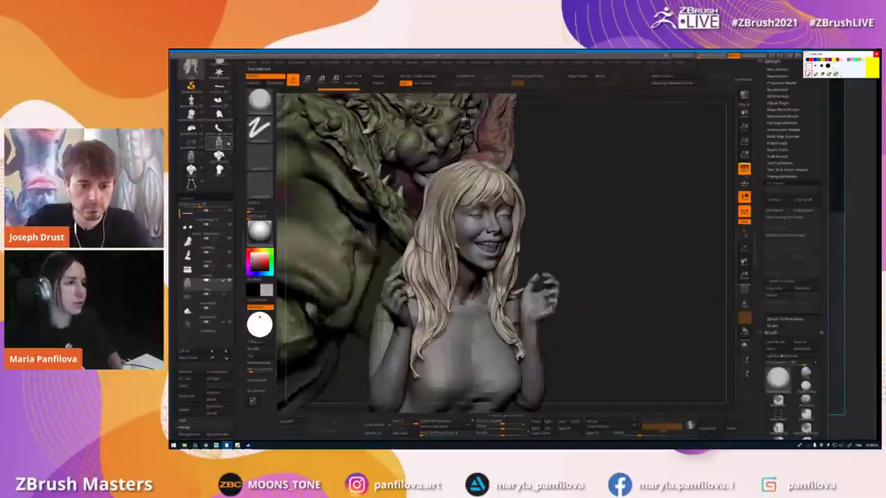
left_click(206, 257)
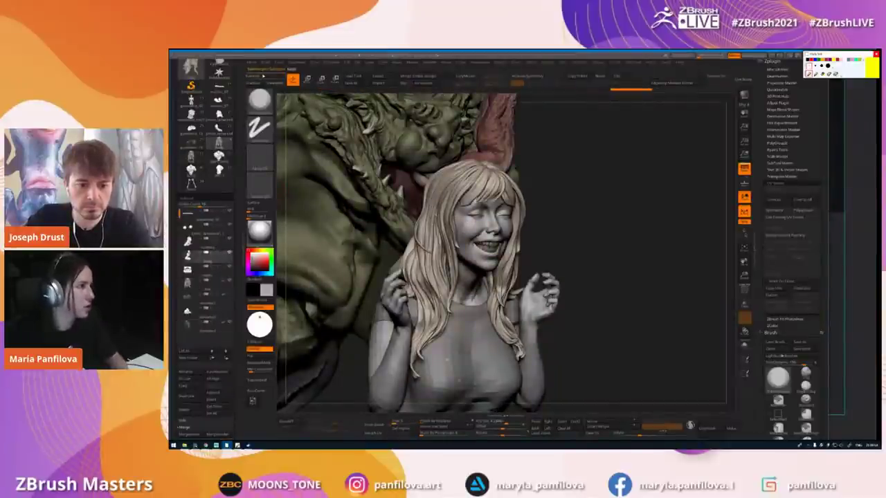
left_click(491, 245, "alt")
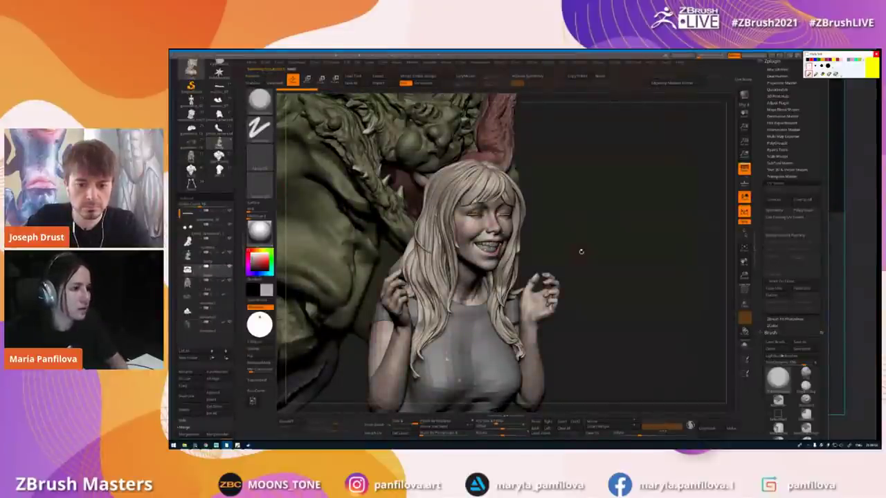
- Switch to the reference board with the pipeline notes and examine the renders, focusing on the side view of the laughing girl and creature
key("super")
mouse_move(195, 445)
left_click(215, 423)
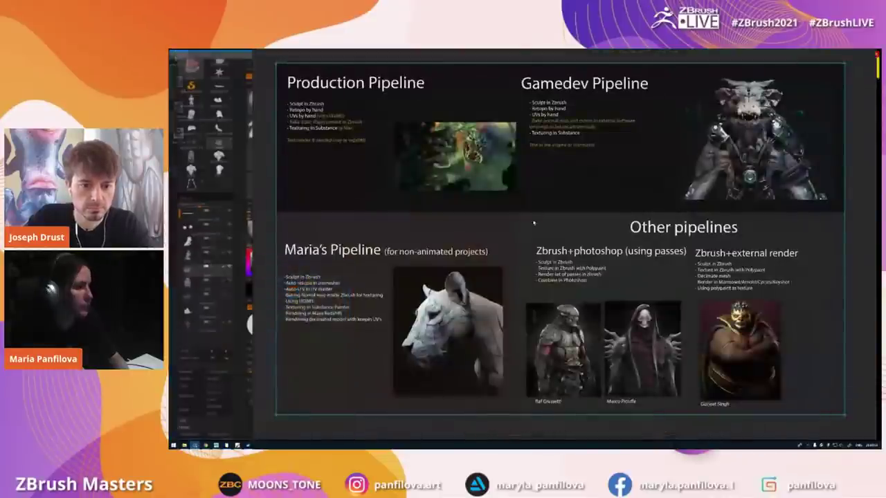
scroll(534, 224, "down", 8)
middle_click_drag(581, 166, 497, 246)
scroll(497, 246, "up", 10)
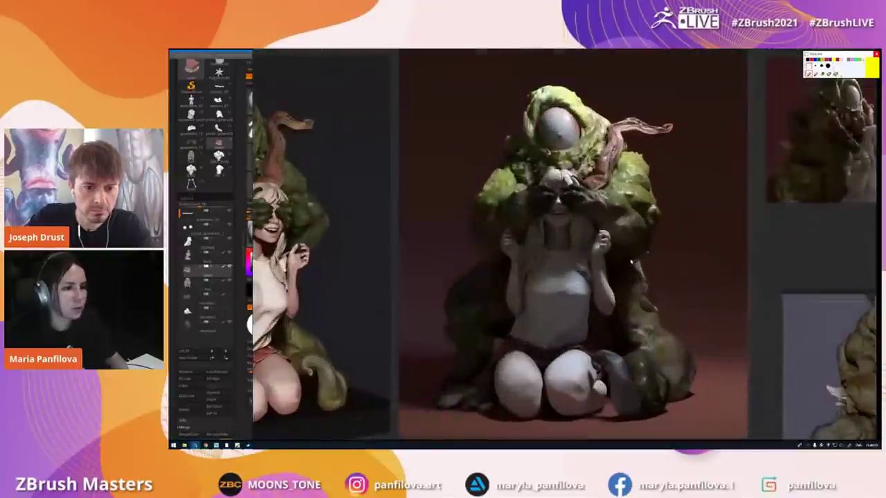
middle_click_drag(631, 262, 428, 345)
scroll(693, 239, "up", 5)
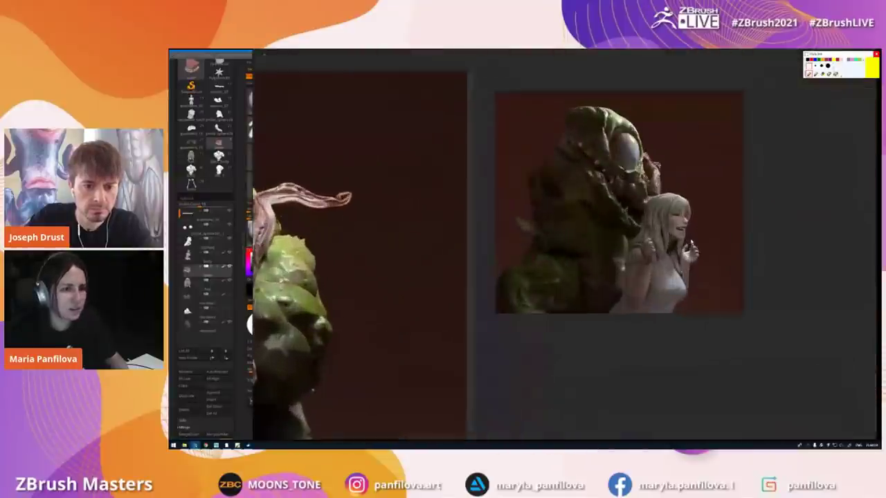
middle_click_drag(658, 253, 609, 266)
scroll(609, 267, "up", 3)
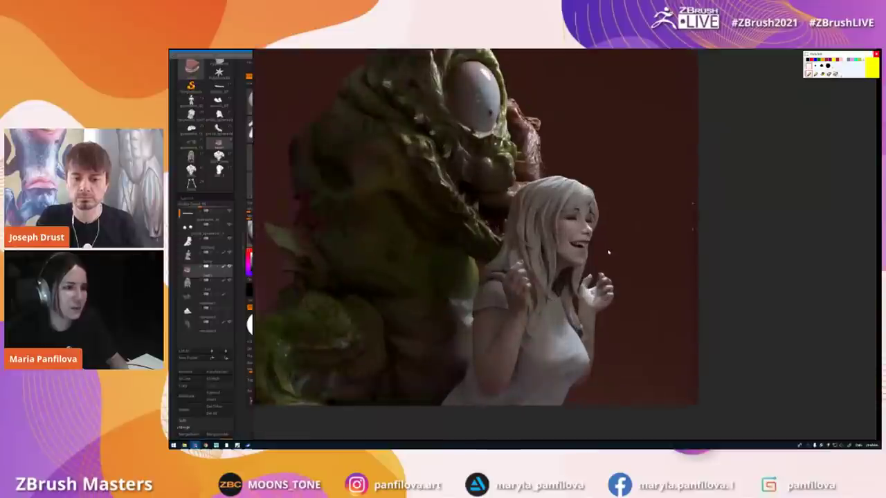
scroll(648, 259, "up", 3)
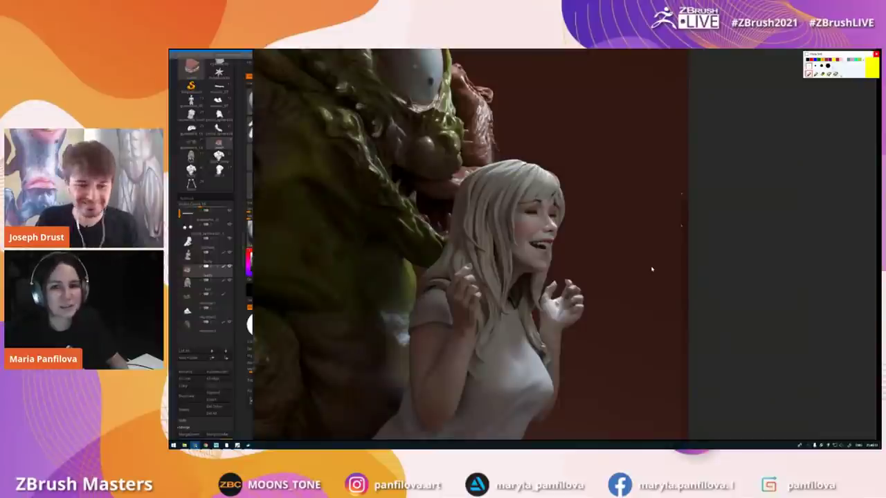
middle_click_drag(652, 270, 664, 266)
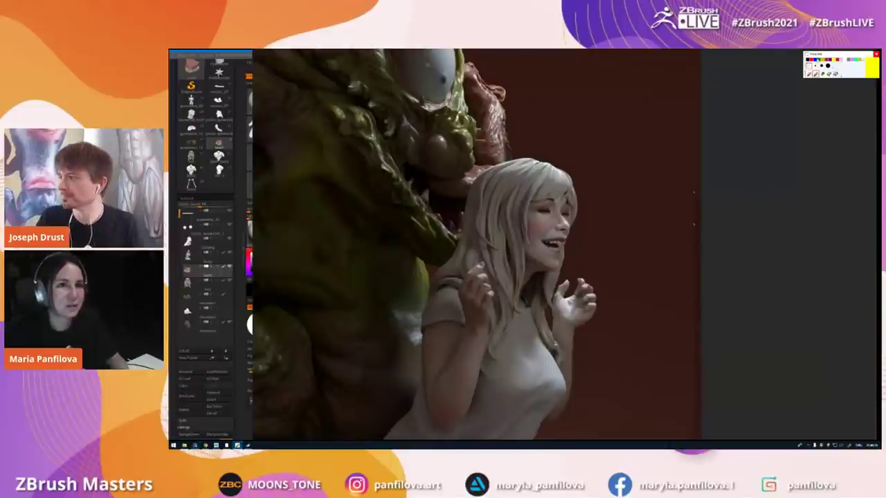
- Mark the area under the laughing girl's chin in green on the side-view render, and erase the mark
left_click(818, 62)
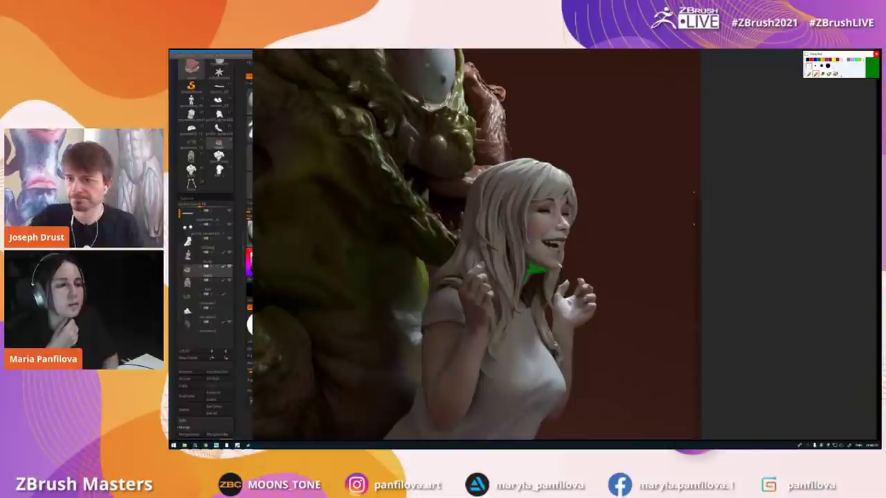
left_click(836, 74)
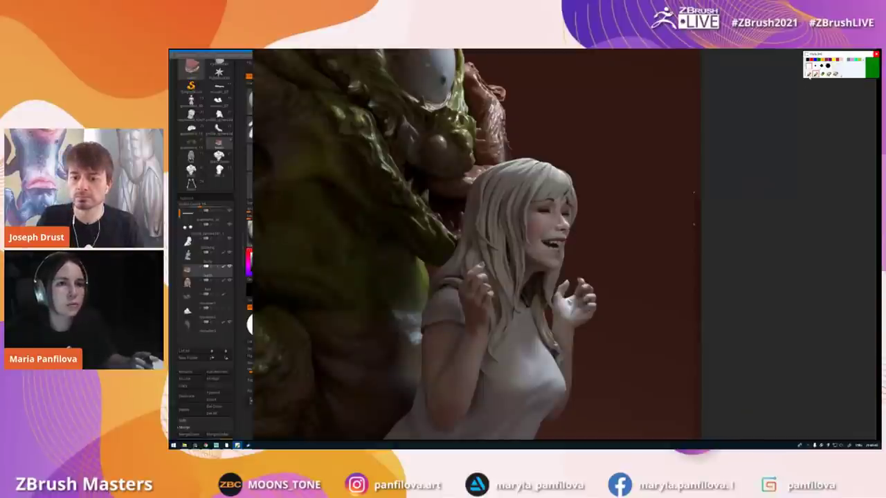
scroll(675, 223, "down", 3)
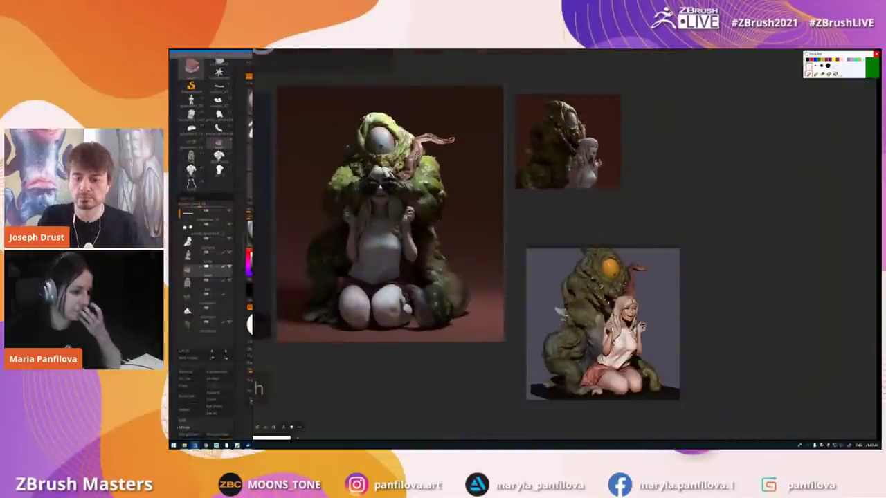
- Move the painted render of the girl and creature directly beneath the side-view render and examine it up close
left_click_drag(636, 316, 625, 259)
middle_click_drag(684, 153, 662, 190)
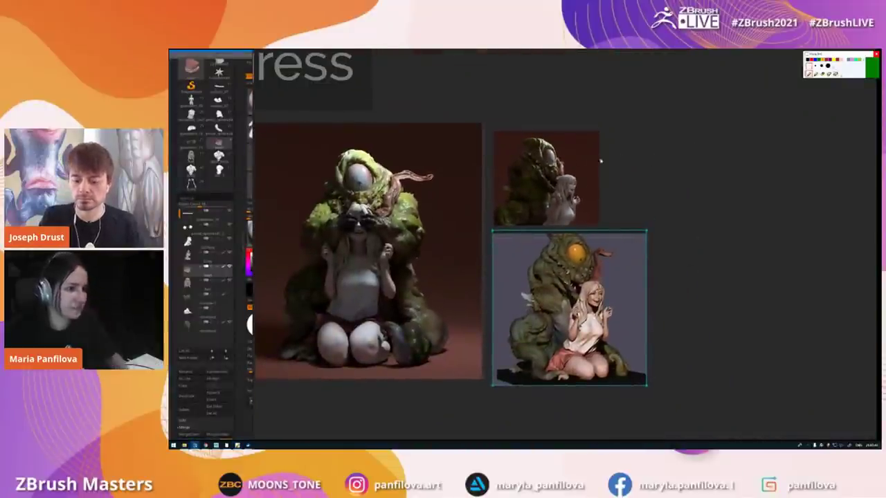
middle_click_drag(655, 158, 656, 184)
left_click_drag(573, 290, 577, 302)
scroll(577, 301, "down", 6)
scroll(590, 241, "down", 2)
scroll(589, 284, "up", 4)
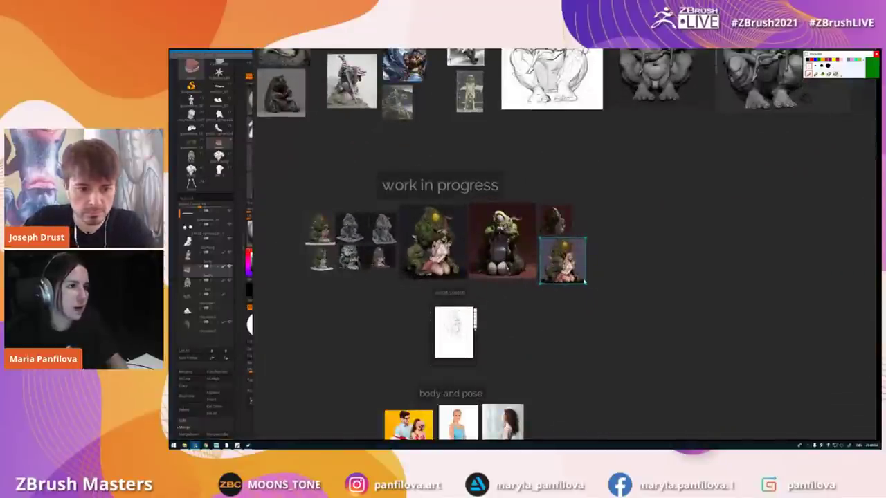
scroll(585, 297, "up", 6)
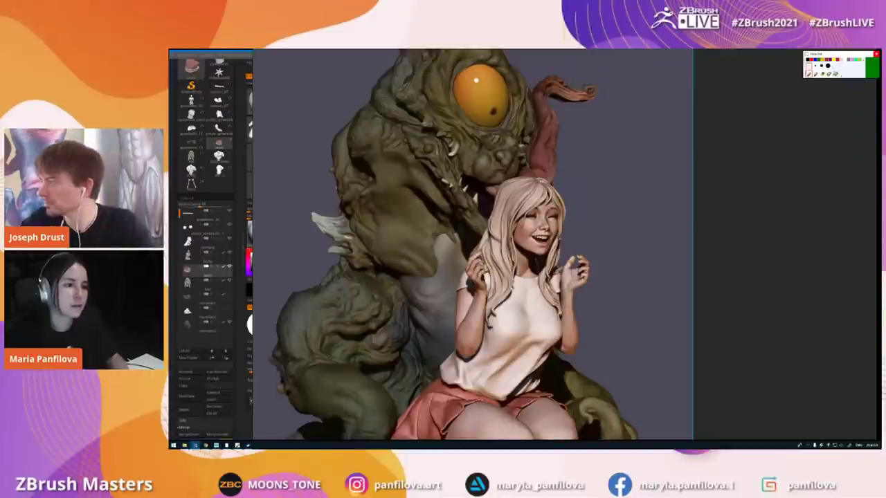
scroll(573, 283, "up", 2)
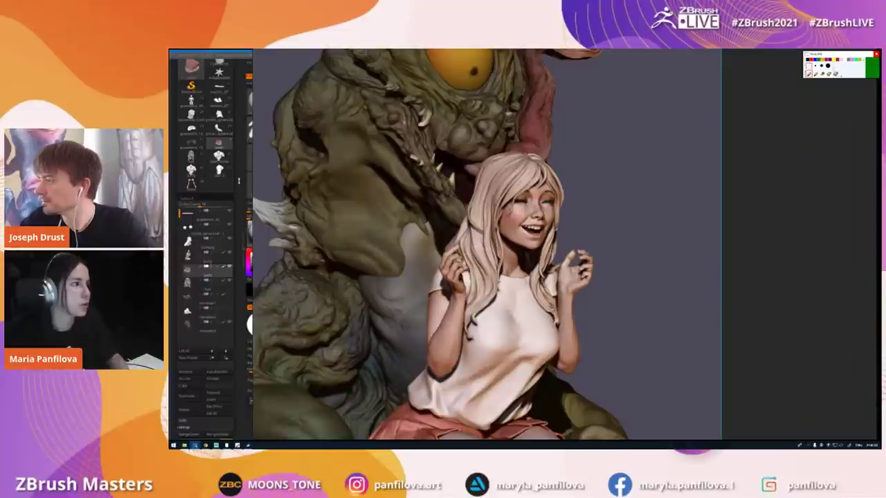
- Switch back to ZBrush, select the girl's body in the high-poly version and frame her laughing face and hands
left_click(239, 181)
left_click(476, 224, "alt")
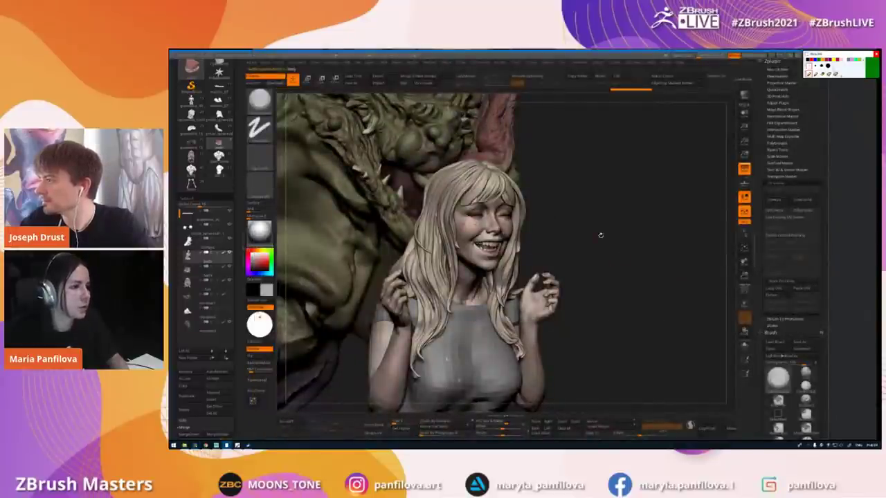
left_click_drag(603, 259, 587, 264)
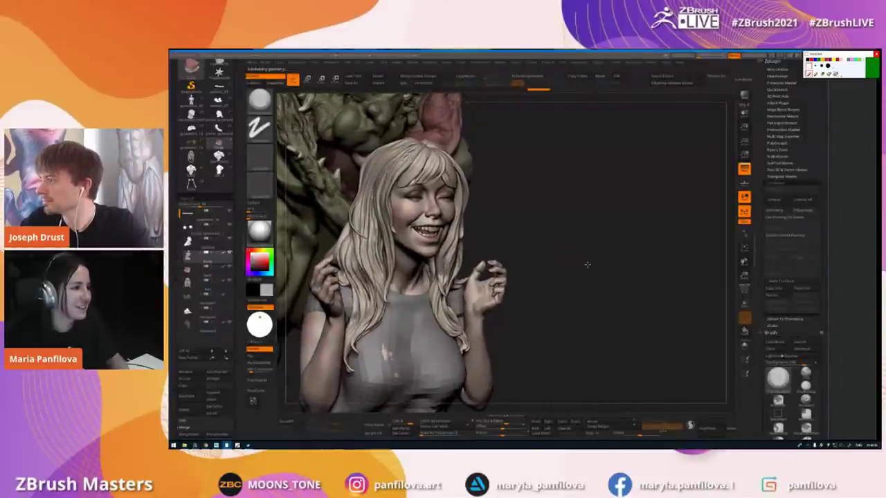
left_click_drag(551, 258, 782, 290, "alt")
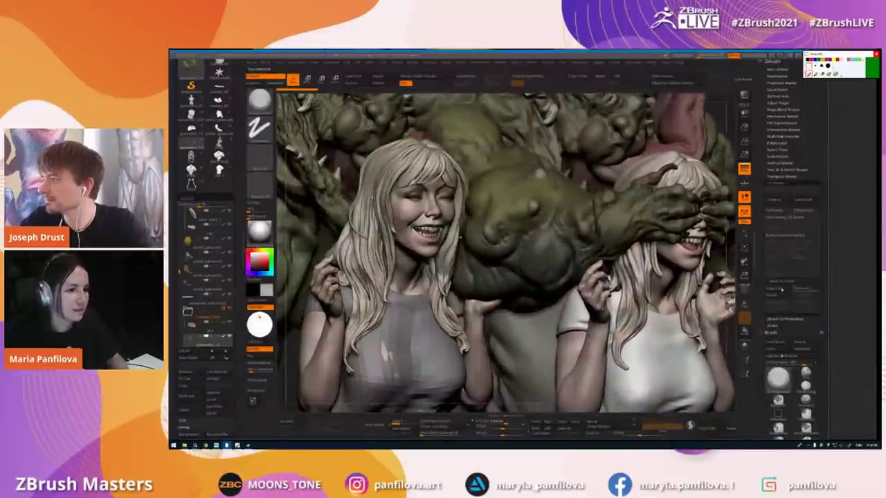
- Load the fully painted version, select the girl's body and place it beside the high-poly copy for comparison
left_click(191, 156)
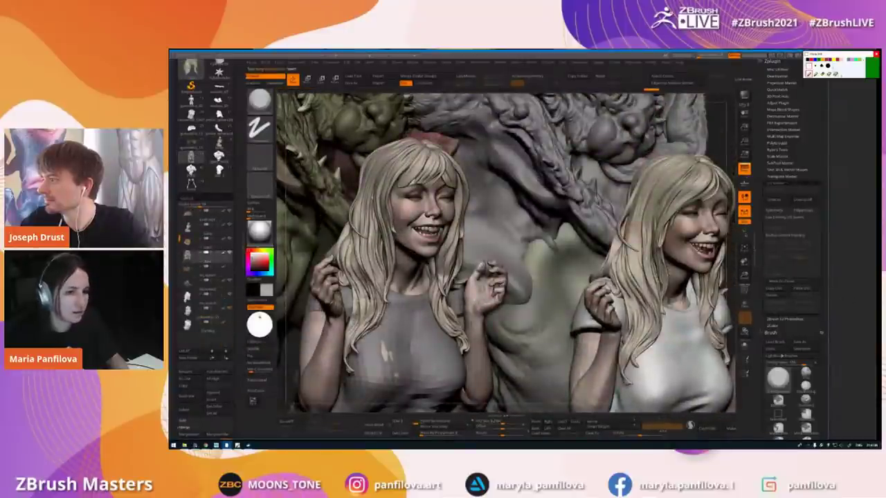
key("Up")
key("Up")
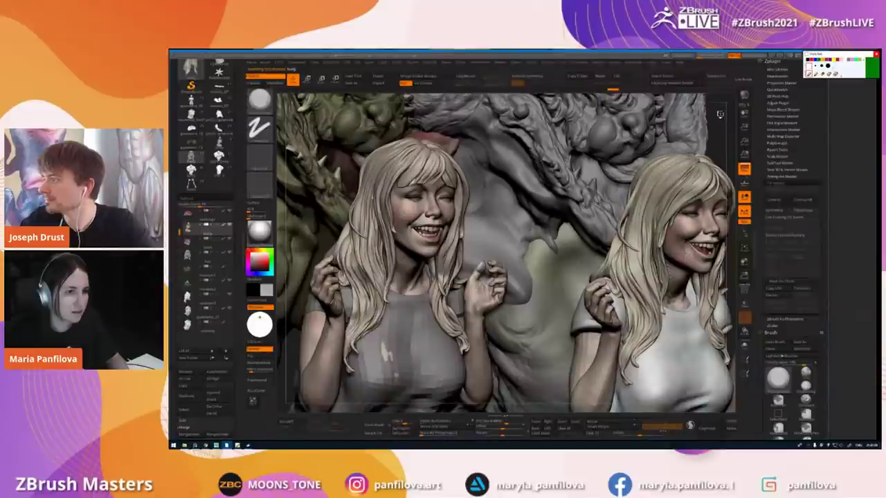
left_click_drag(721, 116, 692, 170, "alt")
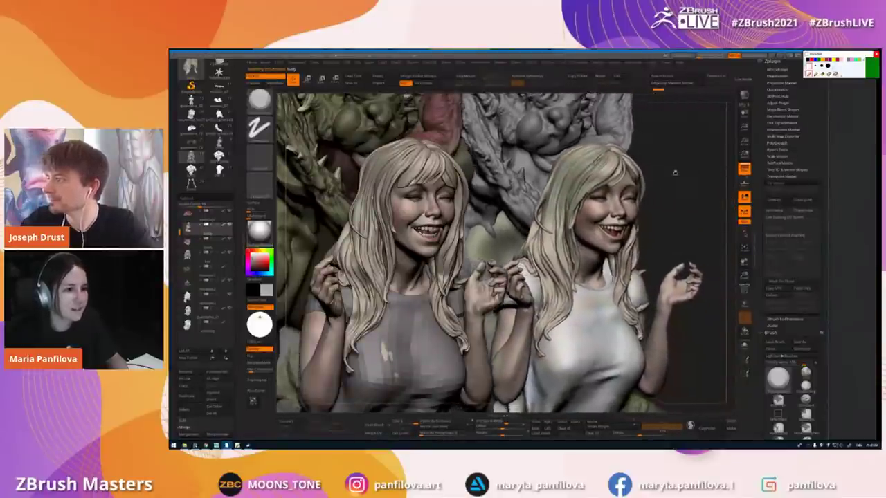
- Switch the material to a skin-toned one and view the painted girl beside the high-poly copy
left_click(259, 231)
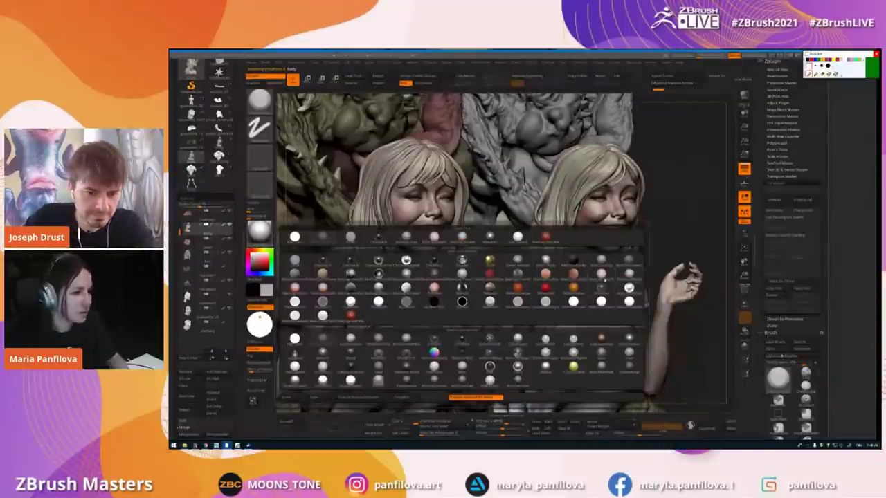
left_click(604, 279)
left_click_drag(683, 172, 688, 199)
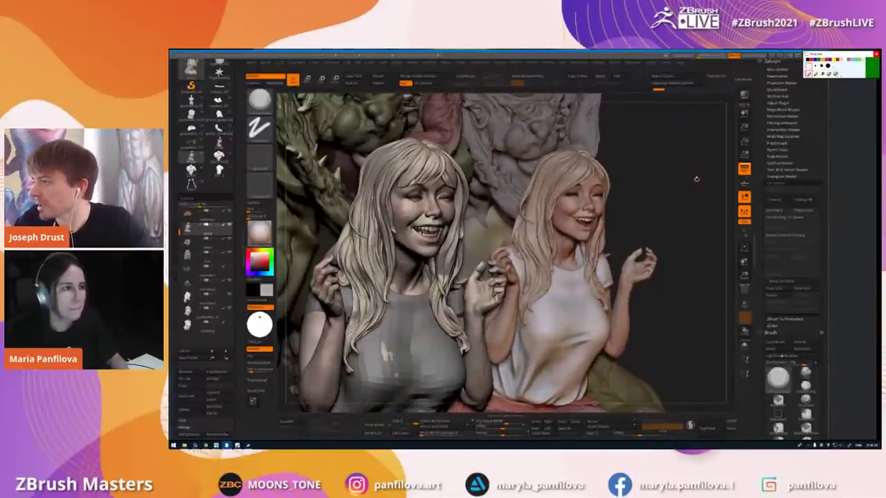
- Load the nude and clothed blockout versions with covered eyes, and clear the leftover copies from the canvas
left_click(196, 105)
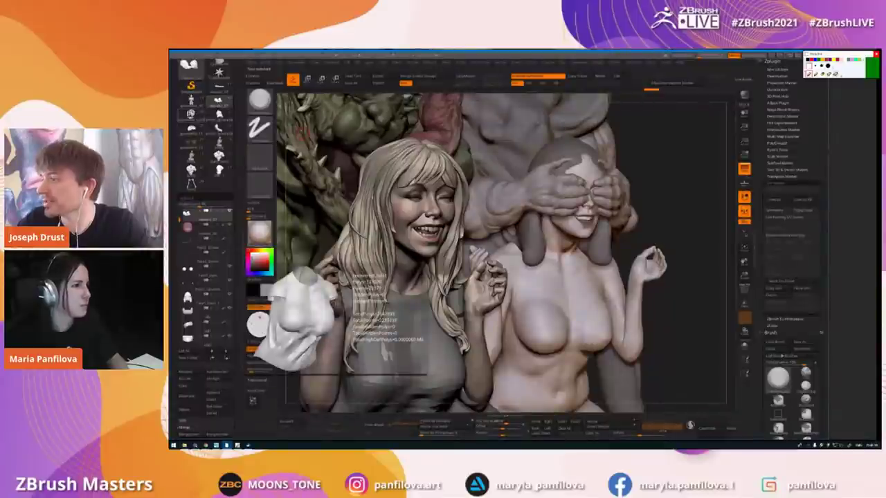
left_click(191, 115)
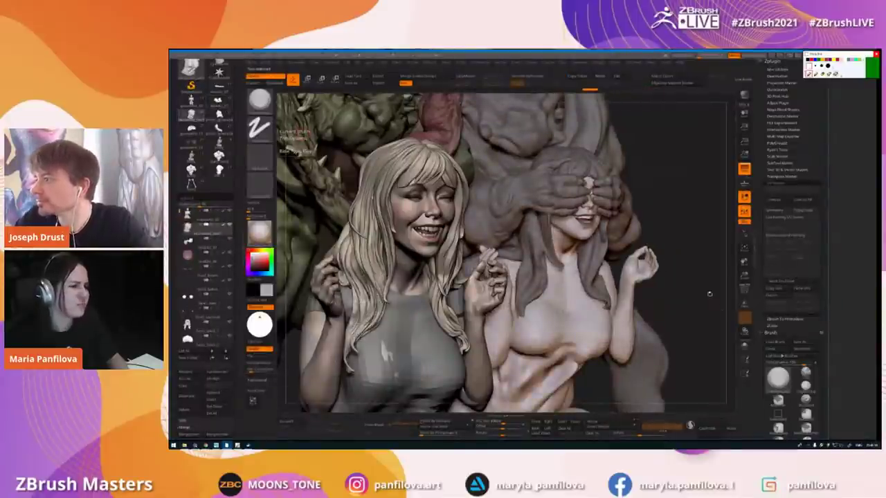
key("ctrl+n")
mouse_move(702, 270)
left_mouse_down()
mouse_move(700, 231)
mouse_move(697, 267)
left_mouse_up()
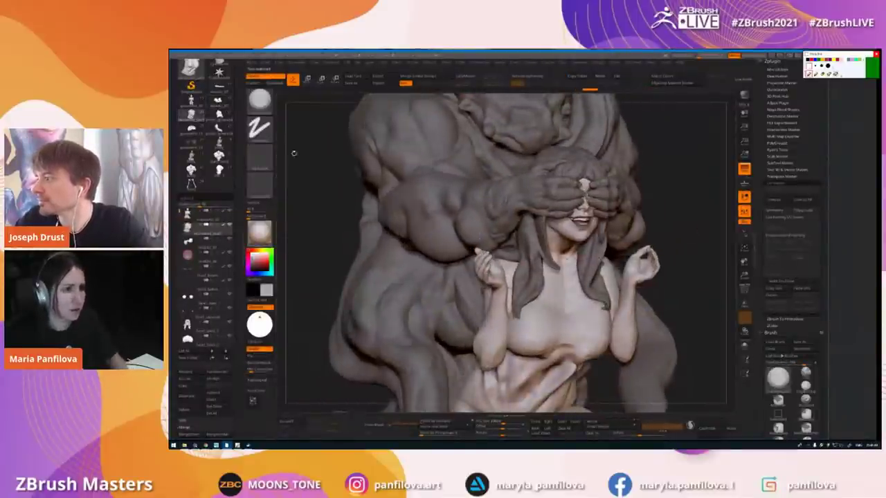
- In the nude blockout version, select the girl's hair and toggle its polygroup display on and off
left_click(219, 101)
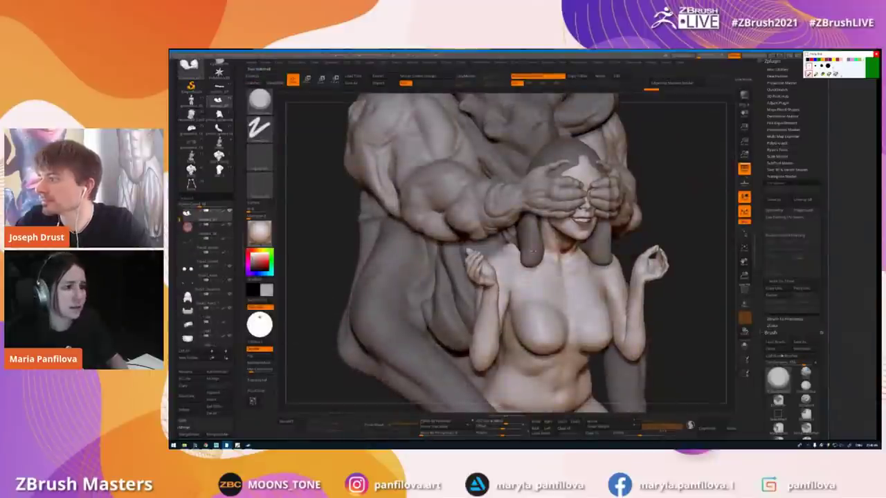
left_click(532, 253, "alt")
left_click(744, 290)
left_click(744, 290)
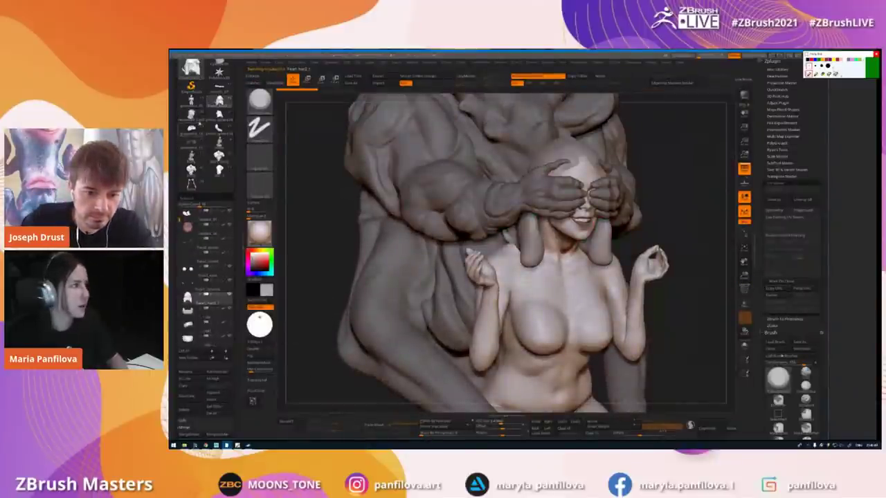
- In the clothed blockout version, select the girl's hair strands and briefly toggle the polygroup display
left_click(191, 116)
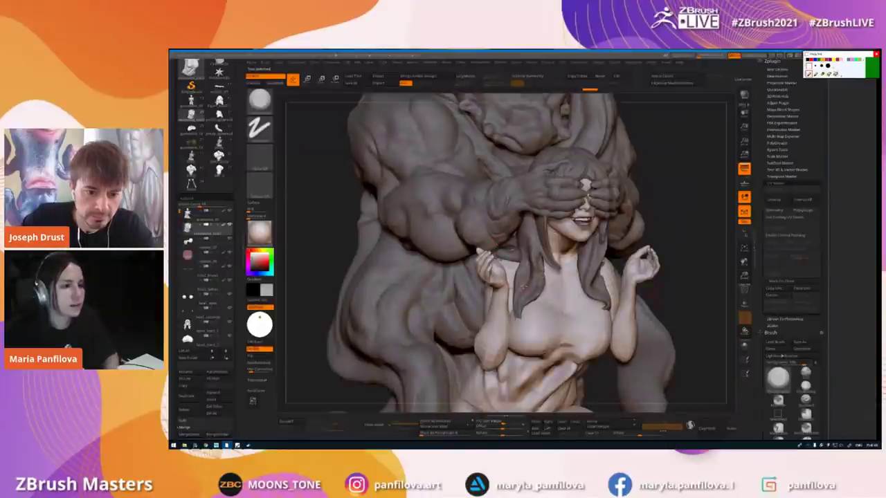
left_click(523, 287, "alt")
right_click_drag(569, 268, 524, 237)
key("shift+s")
key("shift+s")
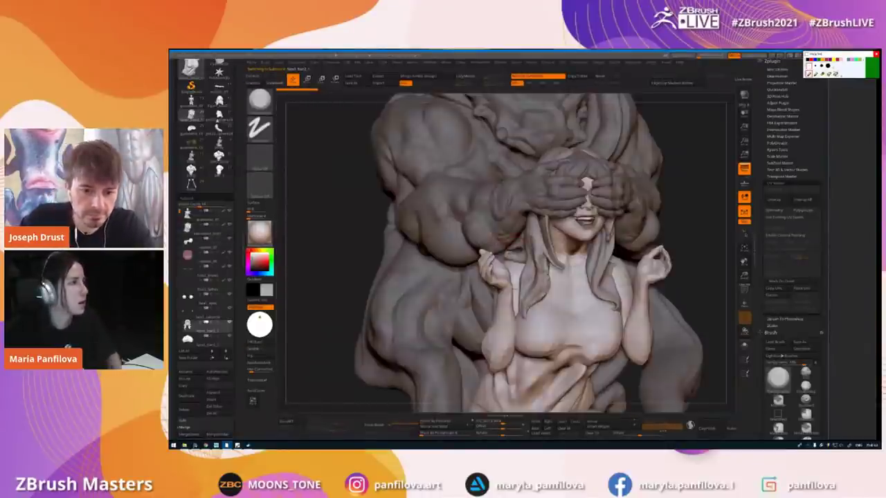
- Load the version with the more detailed grey creature and briefly toggle the polygroup display
left_click(220, 115)
key("shift+s")
key("shift+s")
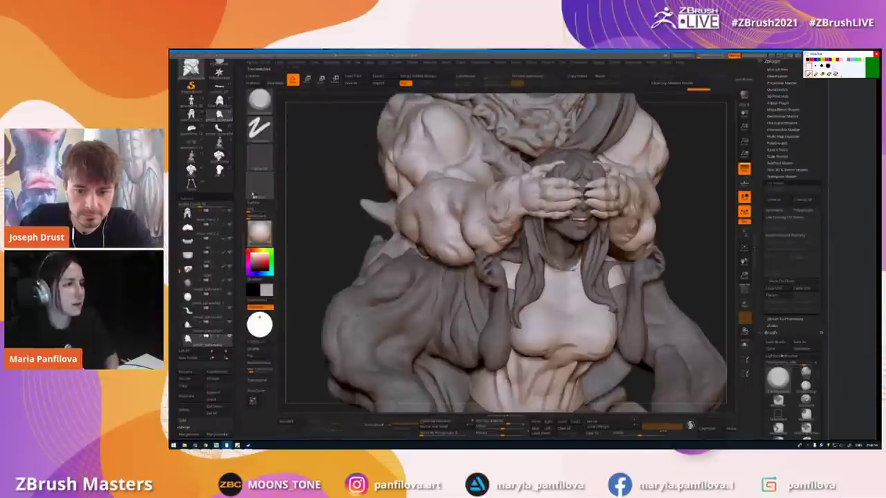
- Load the next sculpt version with the girl in a shirt and inspect her long hair strands with polygroups shown
left_click(191, 130)
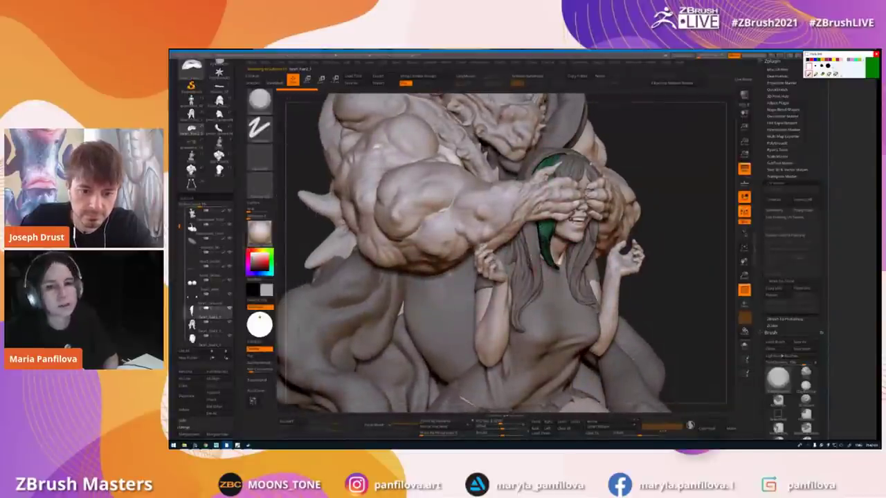
left_click(516, 275, "alt")
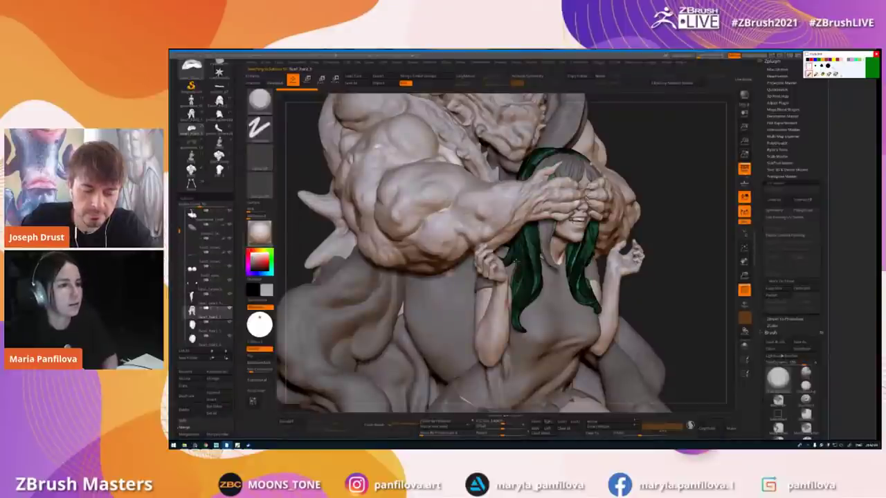
right_click_drag(530, 276, 493, 247)
left_click(575, 360, "alt")
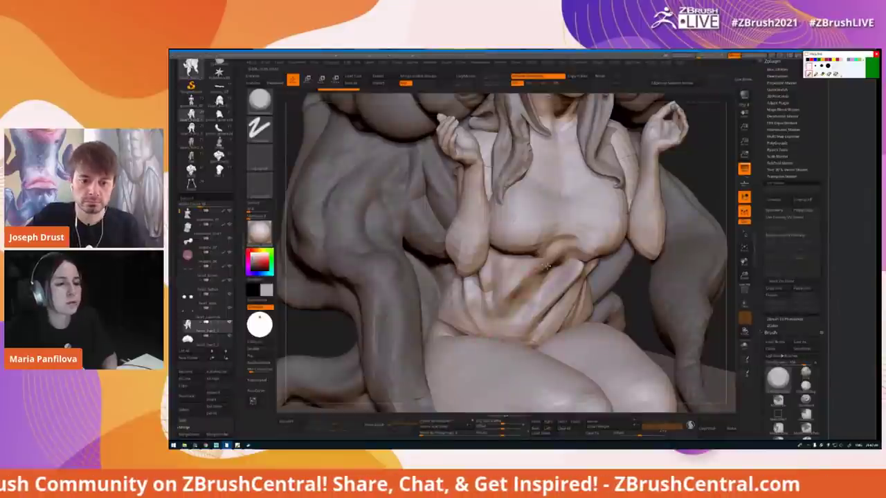
- Examine the shirt folds, hair and covered face of the girl in the clothed blockout version
right_click_drag(546, 266, 589, 266)
right_click_drag(488, 207, 500, 273, "alt")
left_click_drag(503, 274, 513, 218)
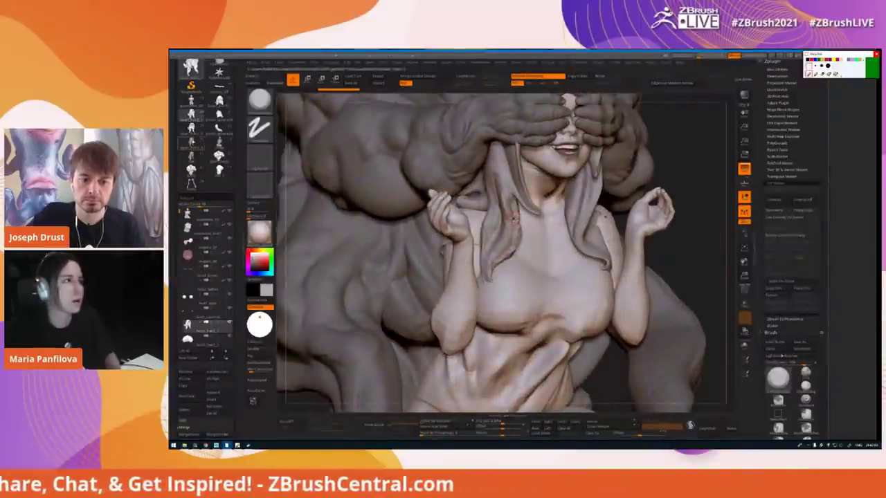
- Load the painted covered-eyes version and the high-poly laughing version, and frame the girl with the creature
left_click(191, 143)
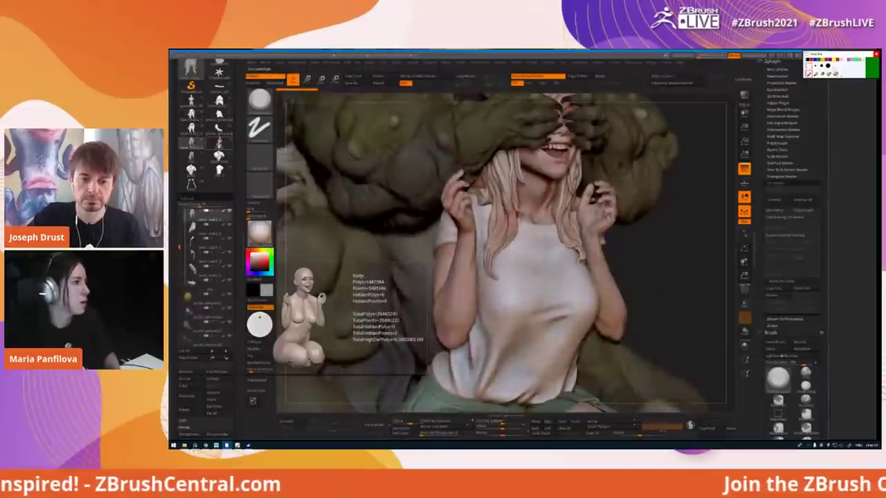
left_click(218, 143)
right_click_drag(403, 279, 403, 231, "ctrl")
left_click_drag(402, 230, 392, 242)
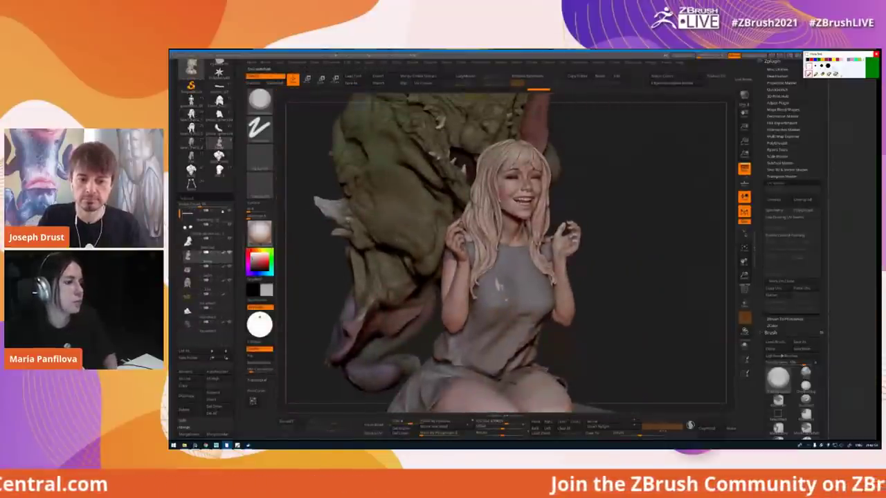
- Compare the fully painted version with the detailed grey covered-eyes sculpt, and return to the painted version
left_click(191, 157)
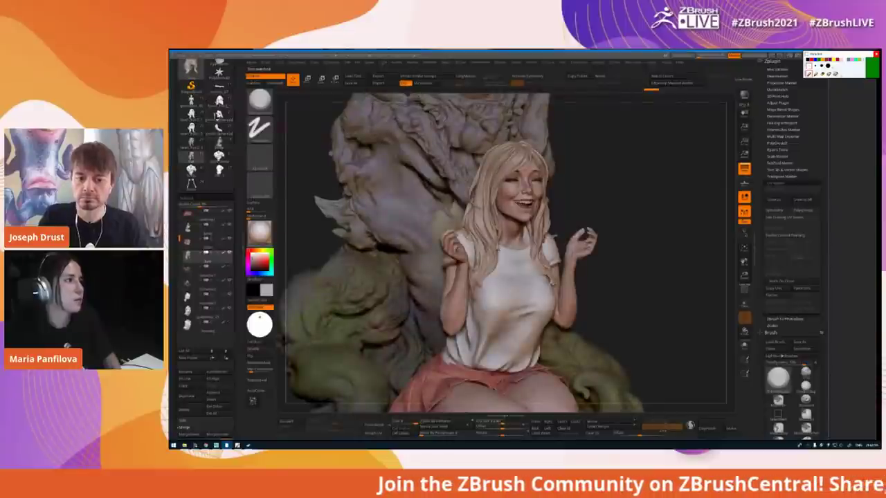
left_click(218, 116)
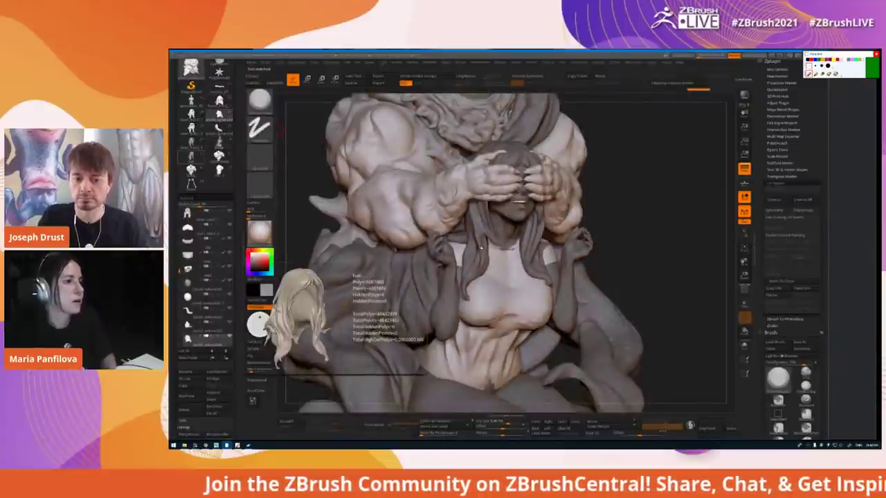
left_click(191, 157)
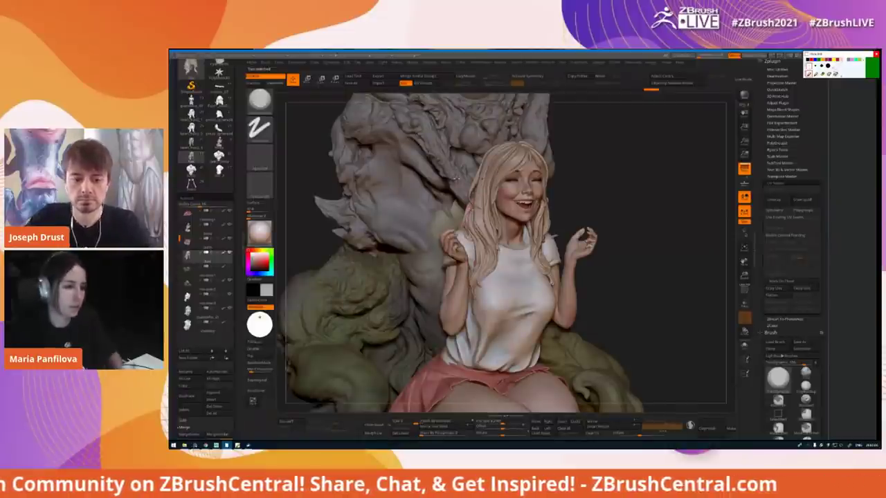
- Compare the girl's raised hand in the painted and high-poly versions, and turn off the high-poly body's polypaint
left_click_drag(732, 293, 629, 235)
left_click_drag(600, 272, 377, 274)
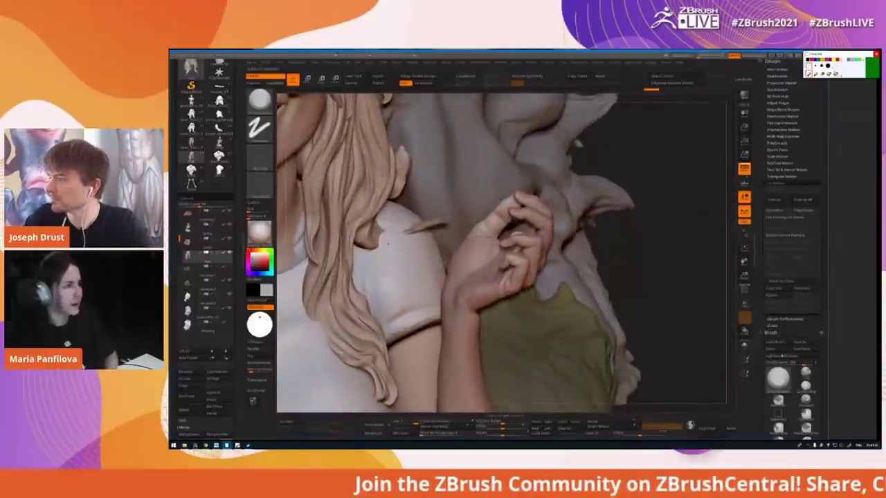
left_click(219, 147)
left_click(415, 265, "ctrl+shift")
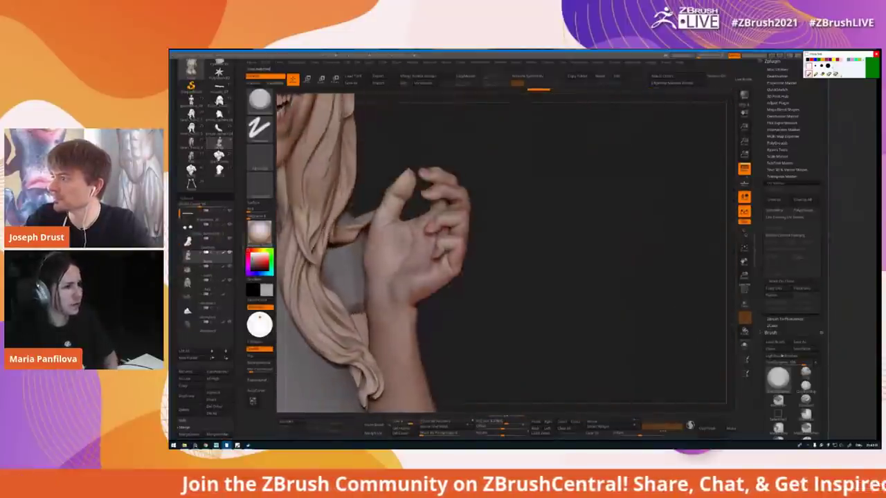
left_click(266, 76)
left_click_drag(434, 186, 482, 200, "alt")
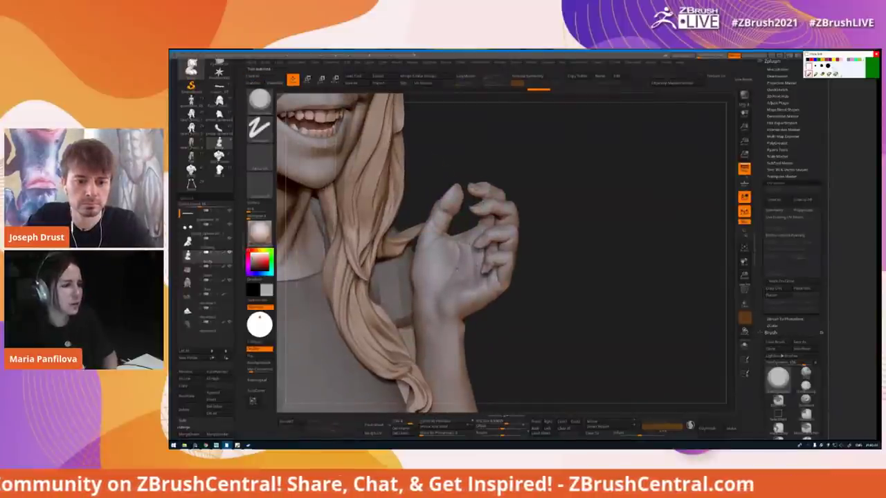
- Examine the palm and fingers of the girl's raised hand up close in the high-poly laughing version
key("ctrl+z")
key("ctrl+shift+z")
right_click_drag(511, 208, 510, 236, "ctrl")
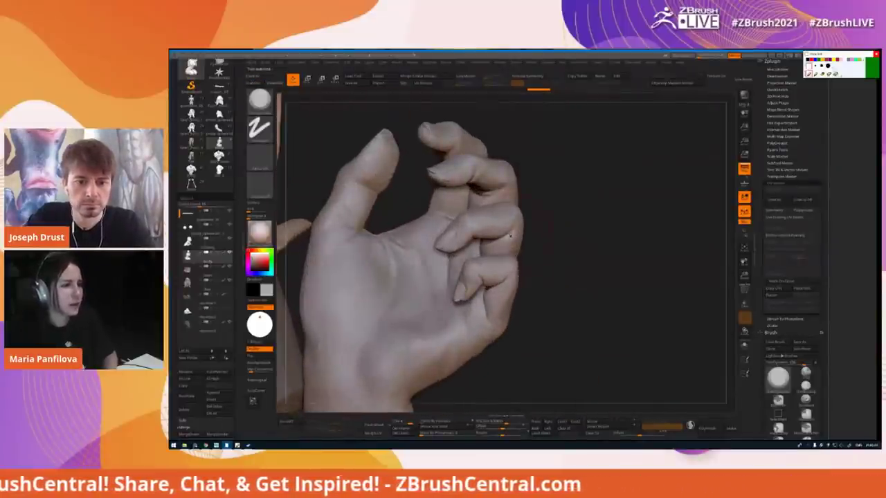
key("space")
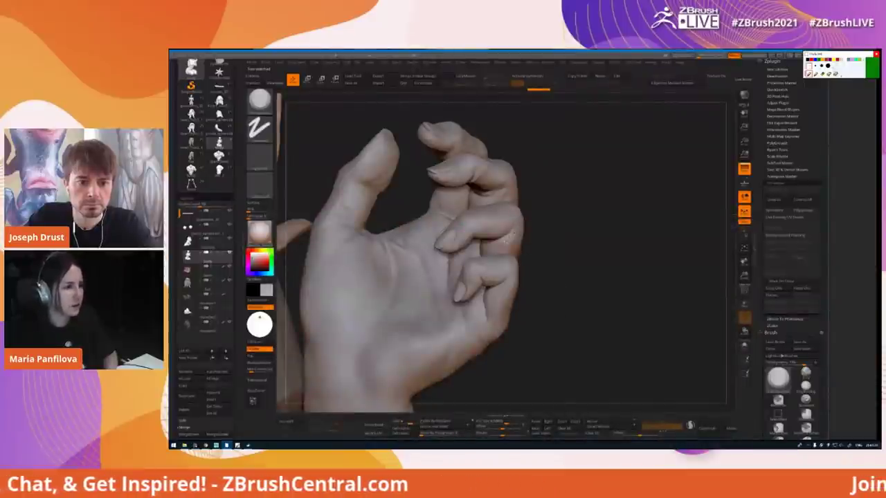
right_click_drag(511, 235, 511, 213, "ctrl")
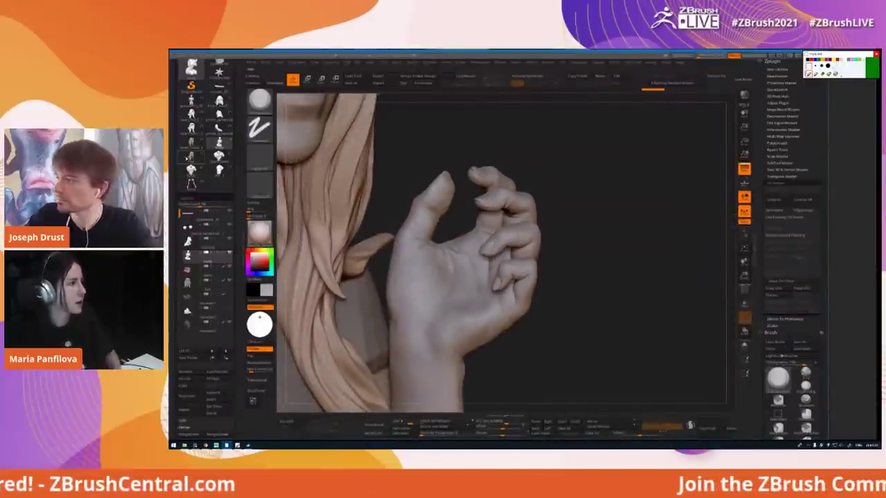
- Load the painted laughing version and frame the girl's raised hand
left_click(191, 158)
right_click_drag(305, 153, 275, 99, "ctrl")
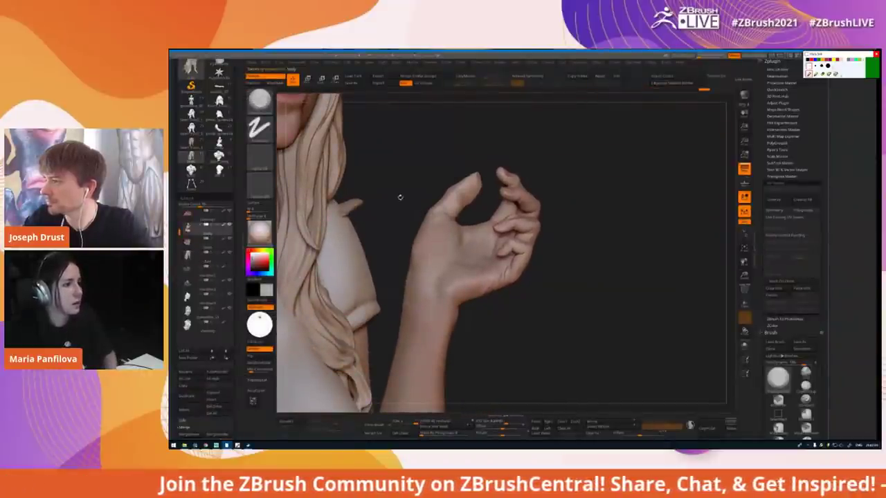
left_click_drag(416, 214, 443, 284, "alt")
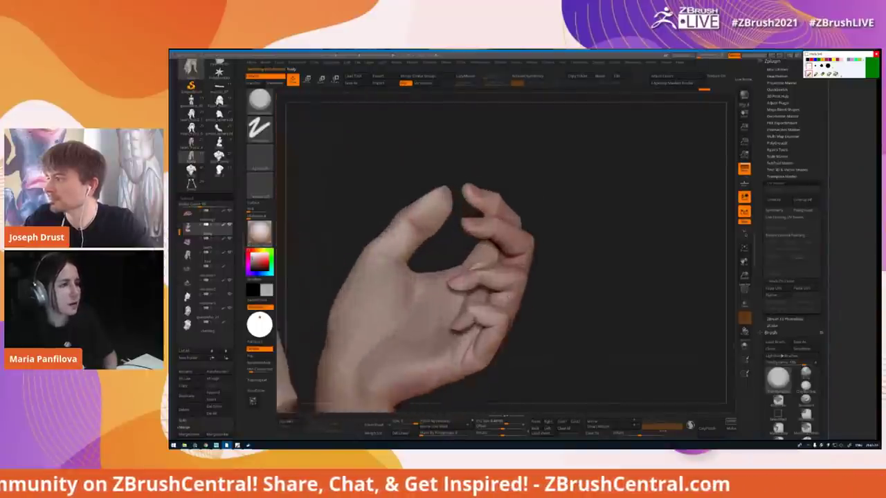
key("b")
key("t")
key("d")
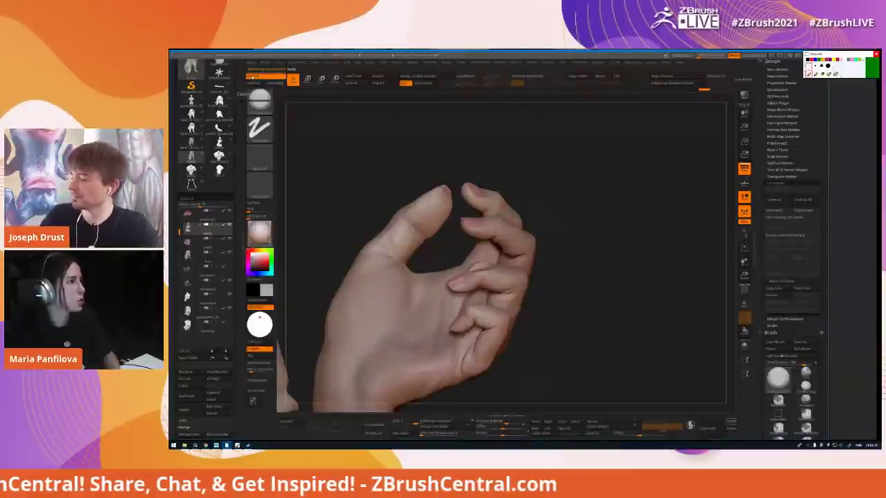
- Turn off the body's polypaint and examine the curled fingers of the girl's other hand
left_click(253, 78)
left_click_drag(623, 228, 623, 276, "alt")
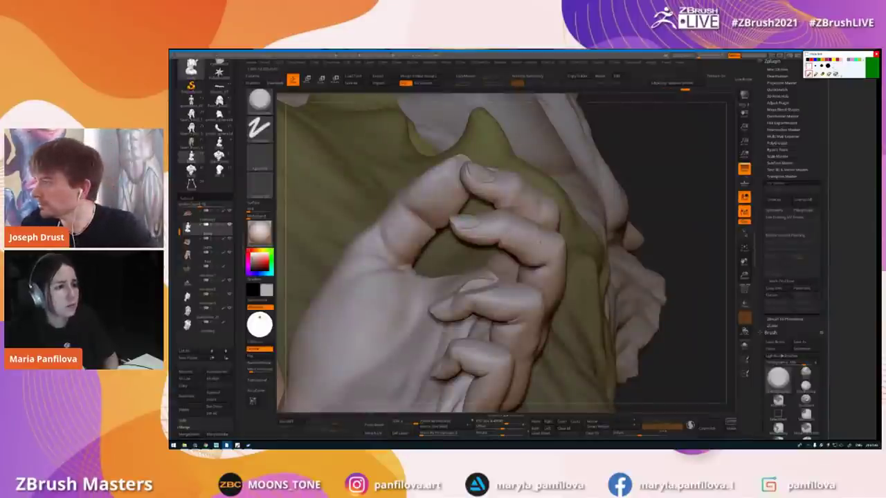
right_click_drag(540, 243, 536, 220)
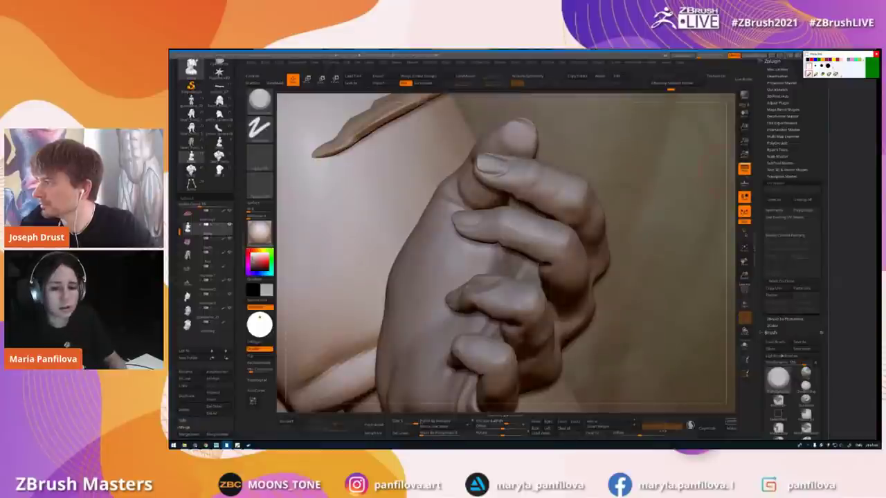
- Switch to the reference board and frame the row of hand images under the Fingers heading
key("alt+Tab")
scroll(495, 192, "down", 10)
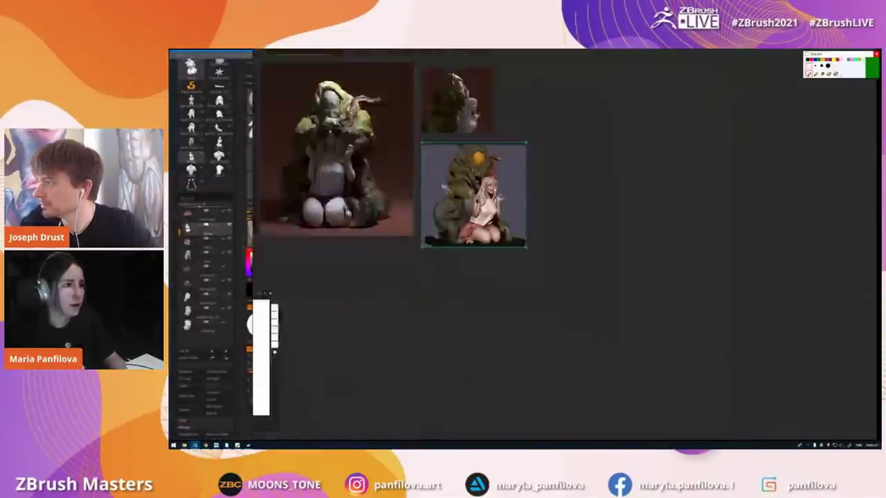
scroll(510, 251, "down", 6)
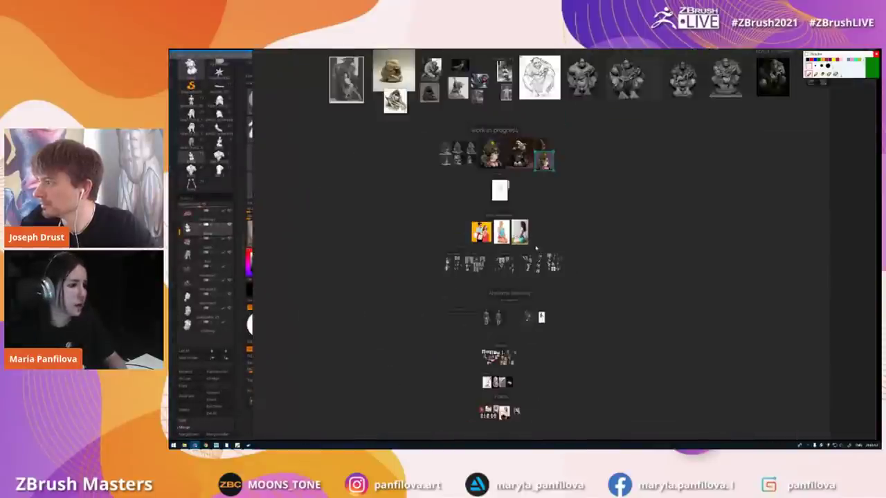
middle_click_drag(523, 354, 508, 295)
scroll(508, 295, "up", 5)
scroll(490, 245, "up", 10)
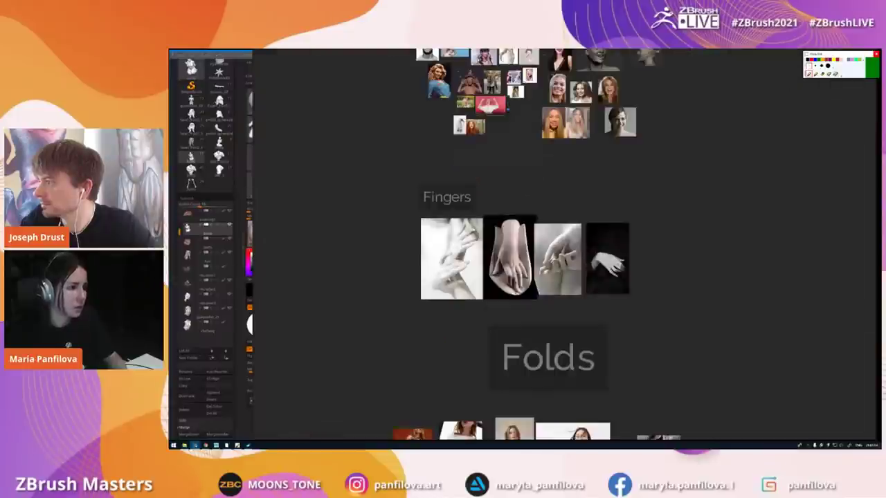
scroll(490, 289, "up", 3)
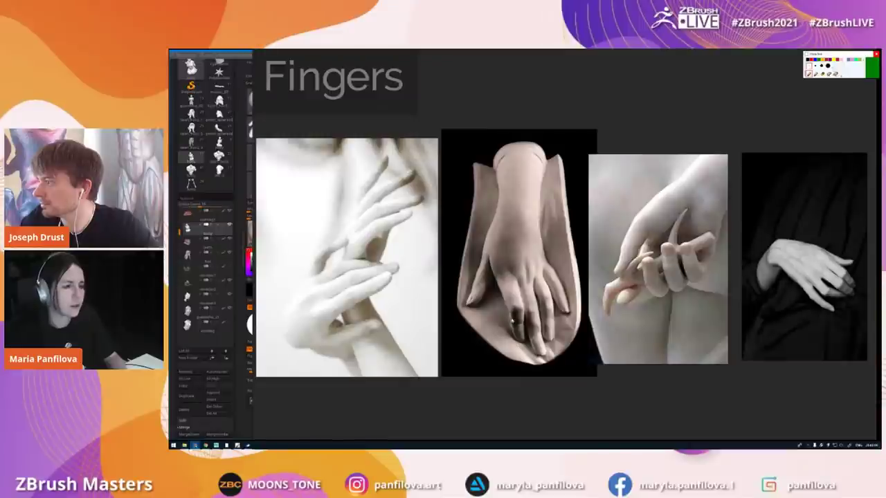
- Outline a finger in green on the hand sculpture with the black background, and clear the annotation
left_click(816, 74)
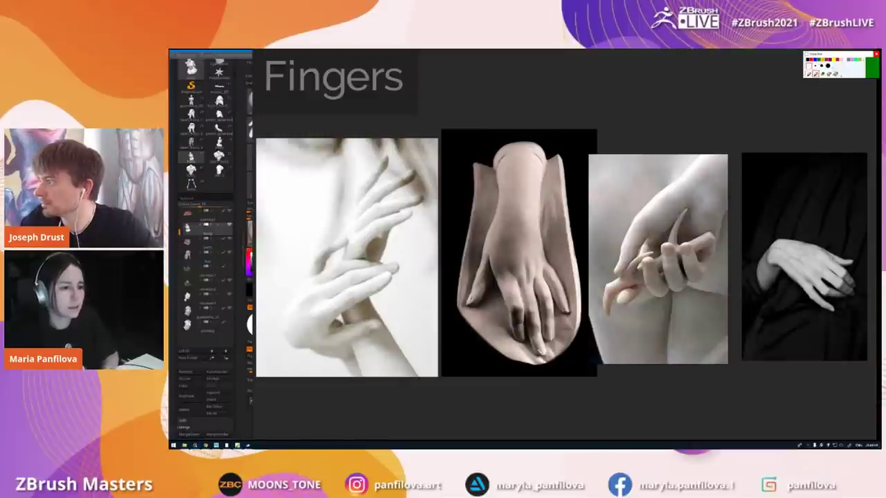
left_click_drag(521, 292, 533, 290)
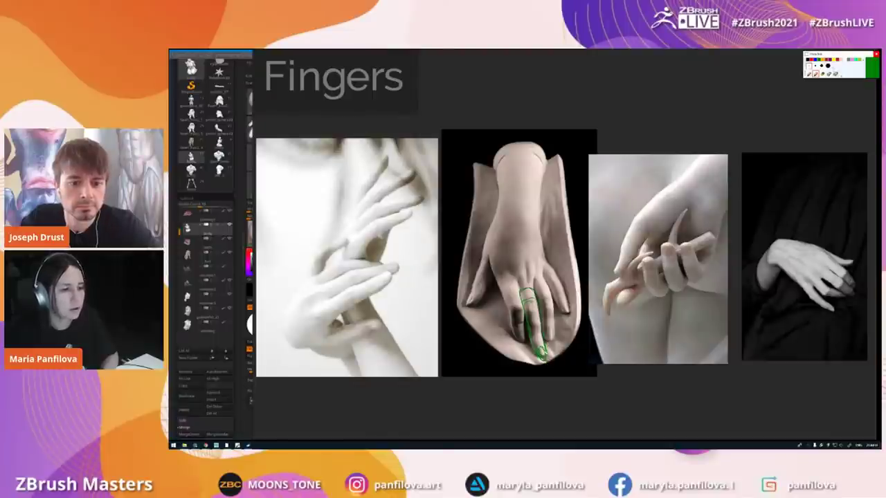
left_click(836, 74)
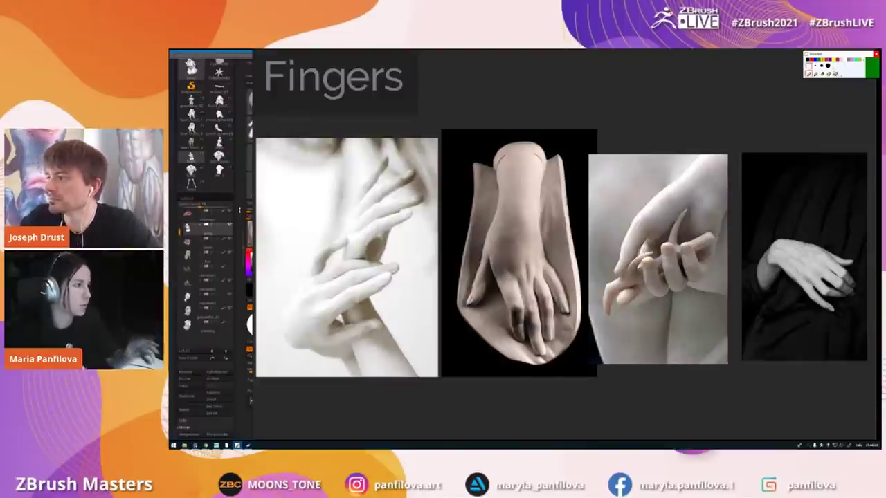
- Return to ZBrush and examine the shapes of the curled fingers and nails on the unpainted hand
left_click(239, 210)
right_click_drag(490, 223, 501, 227)
key("n")
right_click_drag(466, 178, 474, 167)
key("b")
key("p")
key("a")
key("space")
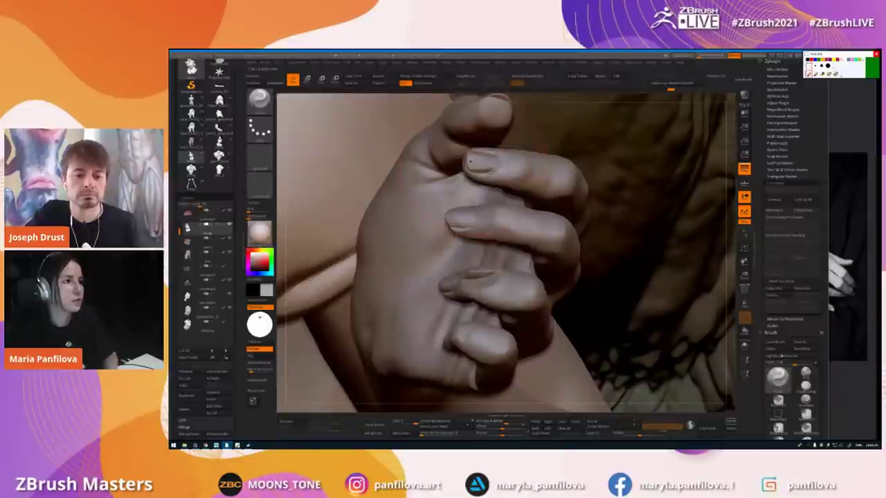
- Frame the girl with the creature and turn the body's polypaint back on
right_click(433, 263)
right_click_drag(433, 263, 452, 215)
right_click_drag(426, 139, 444, 202, "ctrl")
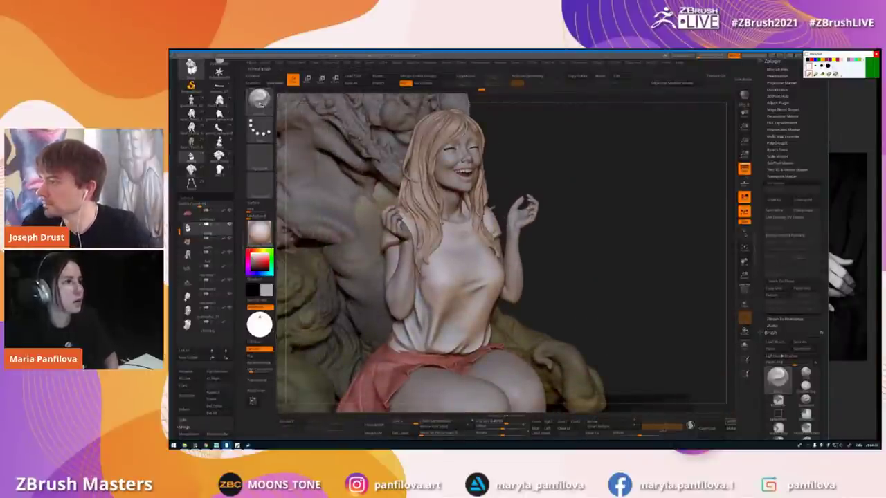
left_click(254, 77)
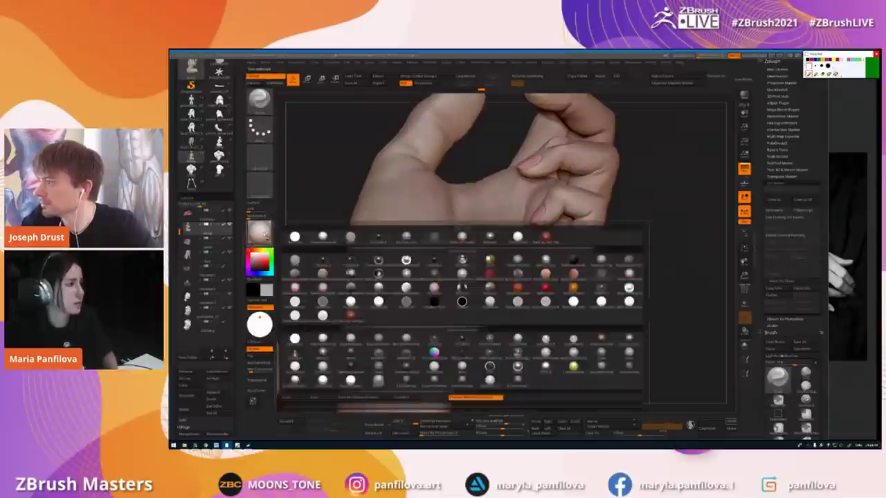
- Preview the painted raised hand with a glossier, higher-contrast material, and switch back to the softer material
left_click(267, 238)
left_click(323, 323)
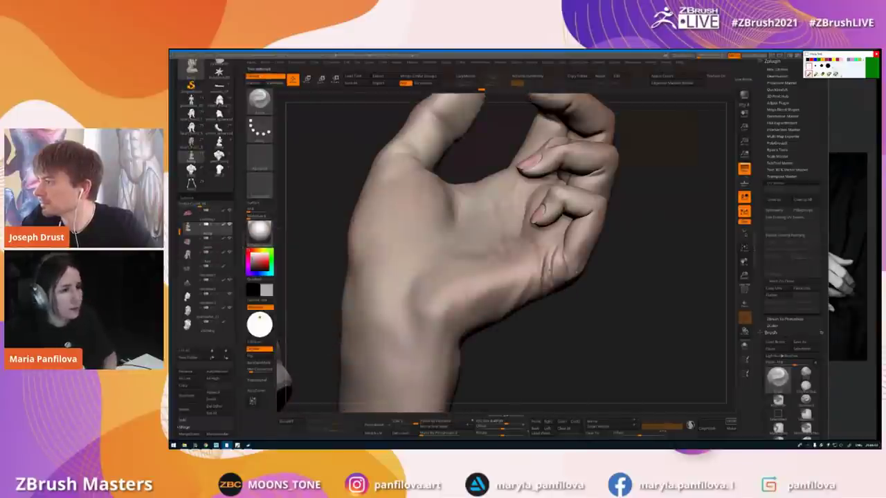
key("space")
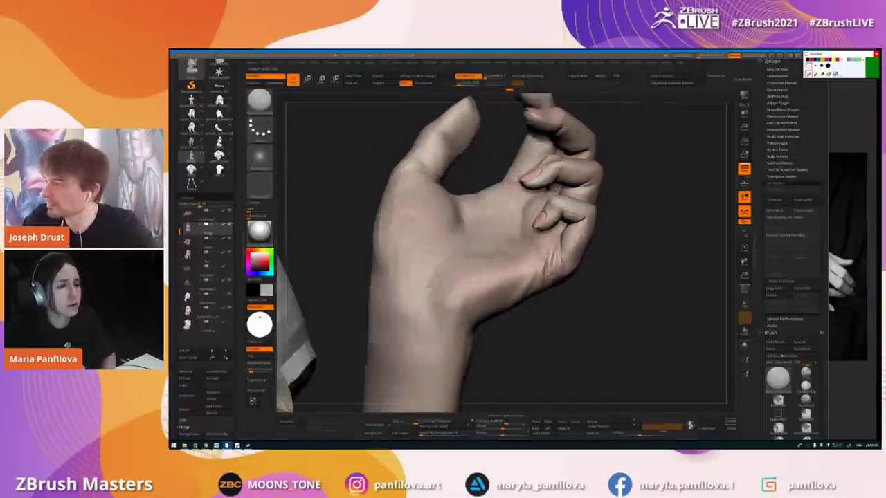
left_click(257, 232)
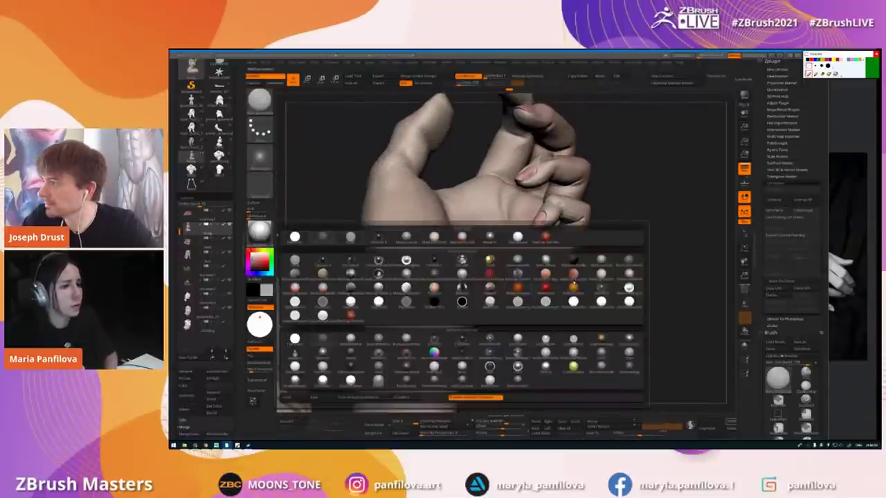
left_click(574, 276)
right_click_drag(574, 282, 538, 287)
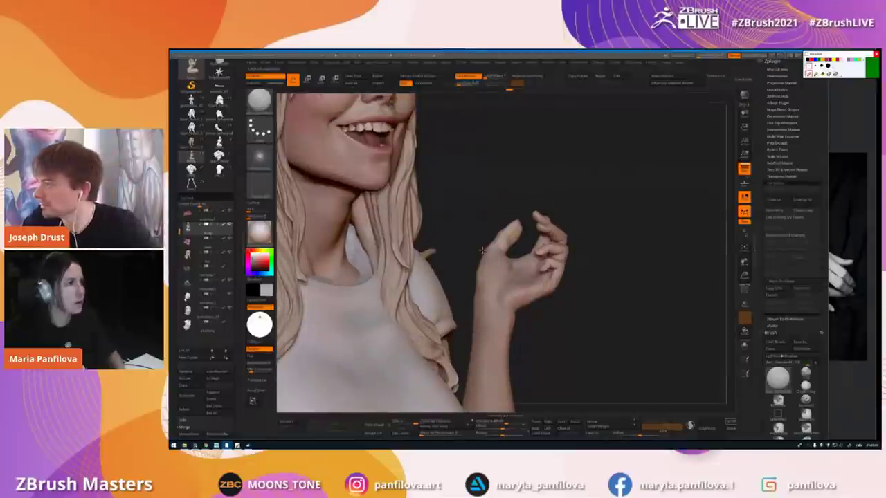
- Switch to the reference board and frame the photos and sculpts of smiling women's faces
left_click(174, 445)
mouse_move(195, 445)
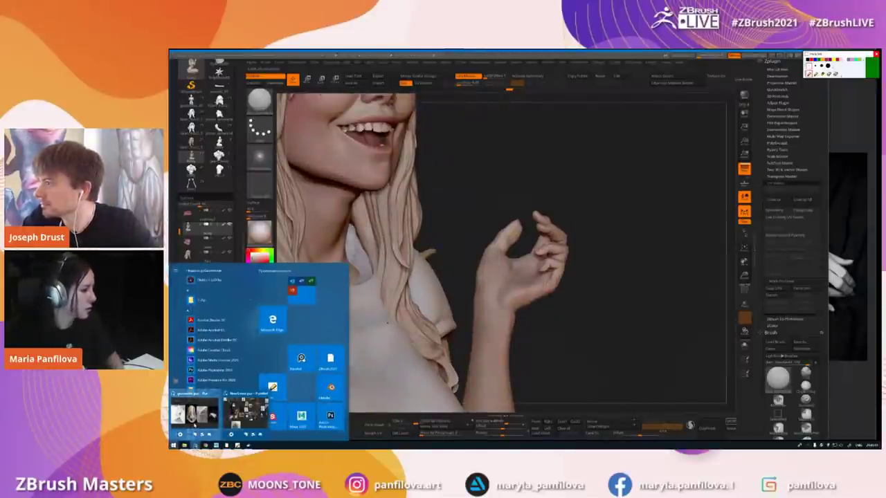
left_click(195, 416)
scroll(581, 223, "down", 6)
middle_click_drag(591, 178, 526, 268)
scroll(529, 178, "up", 6)
middle_click_drag(605, 329, 645, 308)
scroll(505, 239, "up", 2)
scroll(683, 247, "up", 2)
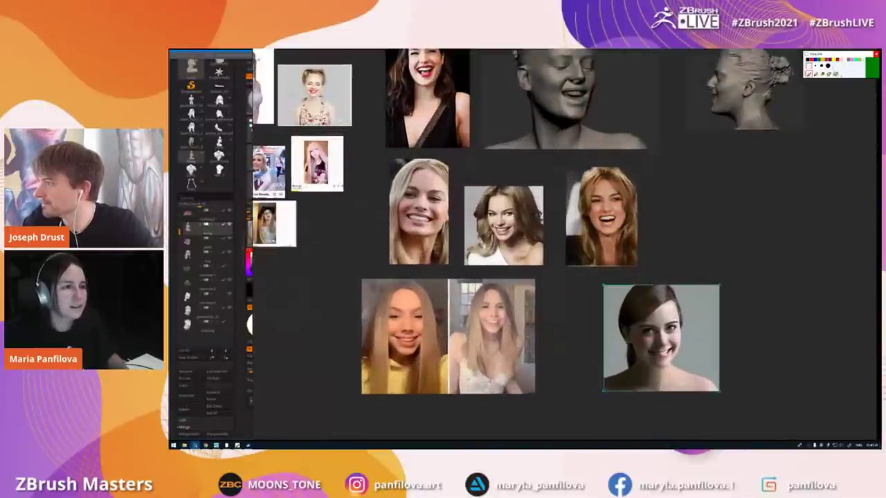
- Browse the laughing face references and examine the illustration of the girl with bunny ears up close
scroll(601, 123, "up", 1)
scroll(511, 294, "up", 2)
middle_click_drag(622, 145, 554, 209)
middle_click_drag(403, 231, 755, 295)
middle_click_drag(489, 190, 537, 199)
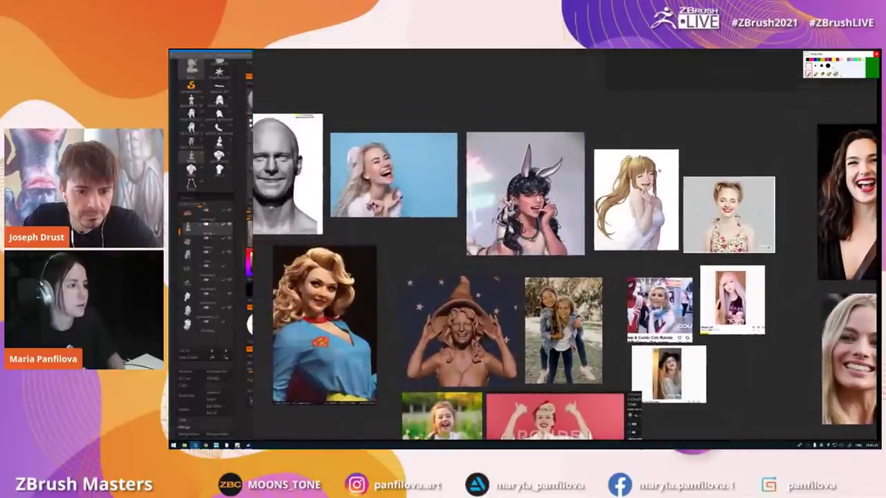
scroll(536, 199, "up", 4)
scroll(544, 242, "up", 2)
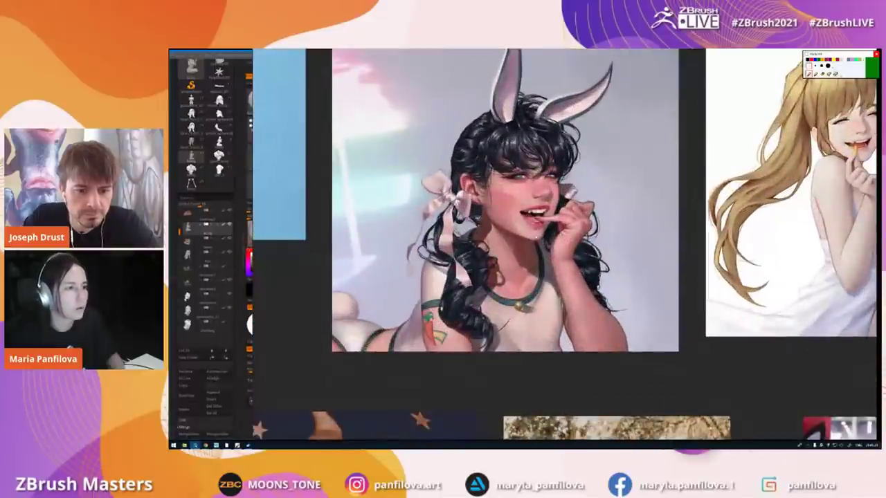
middle_click_drag(537, 237, 516, 250)
middle_click_drag(557, 278, 535, 262)
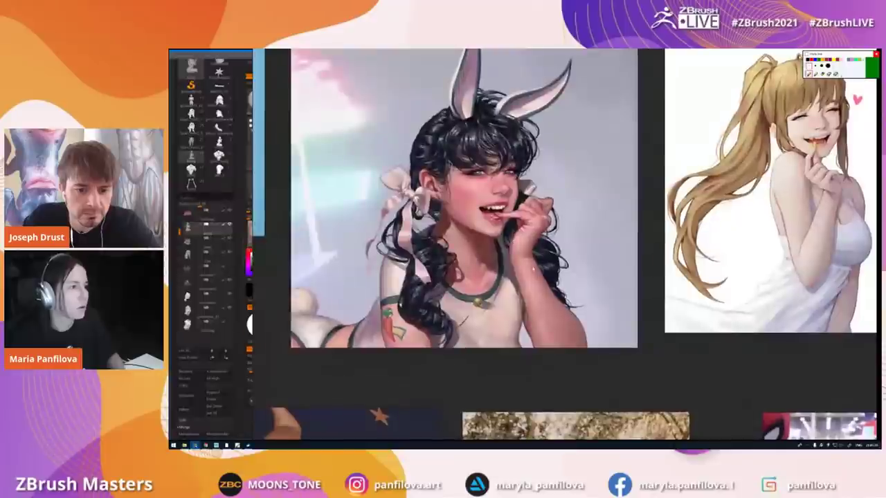
- Frame the photo of the laughing dark-haired woman in the black dress on the reference board
scroll(535, 262, "down", 3)
middle_click_drag(583, 359, 580, 305)
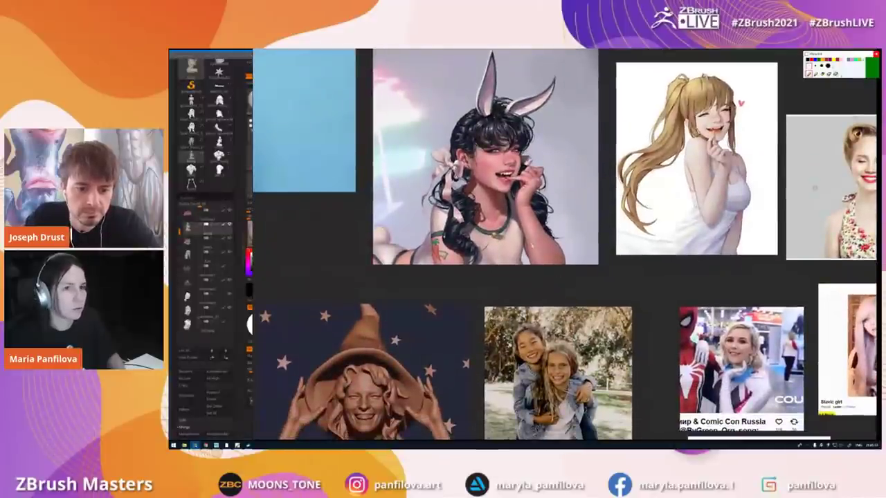
middle_click_drag(609, 222, 387, 221)
middle_click_drag(782, 232, 393, 172)
scroll(651, 172, "up", 2)
middle_click_drag(651, 173, 645, 266)
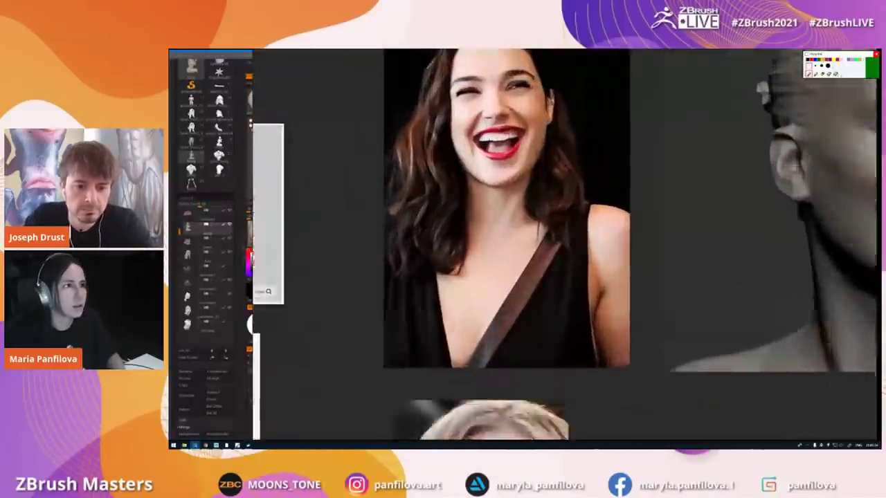
scroll(491, 143, "up", 1)
- Mark the smile creases on both sides of the laughing woman's mouth in orange, and clear the annotation
left_click(816, 74)
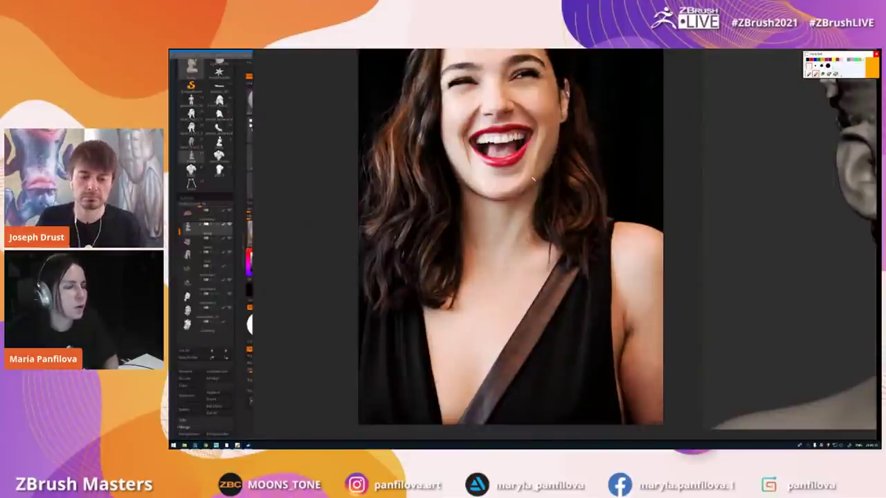
left_click_drag(539, 128, 524, 190)
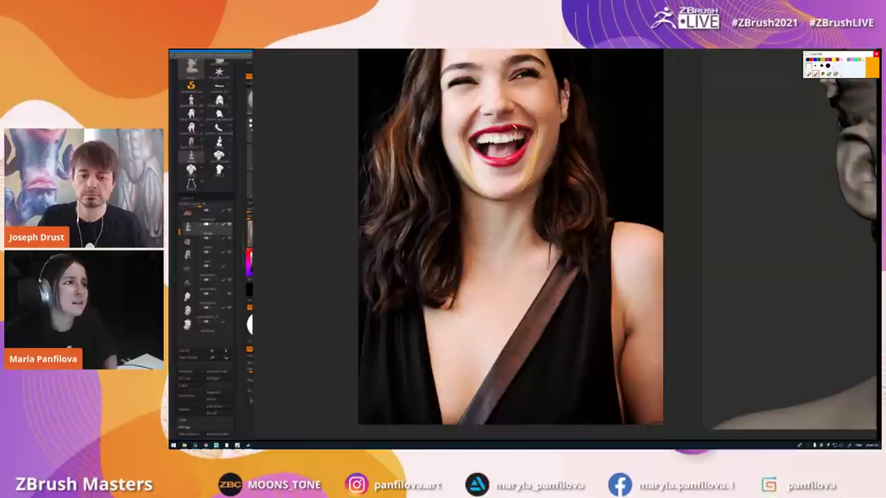
left_click(836, 74)
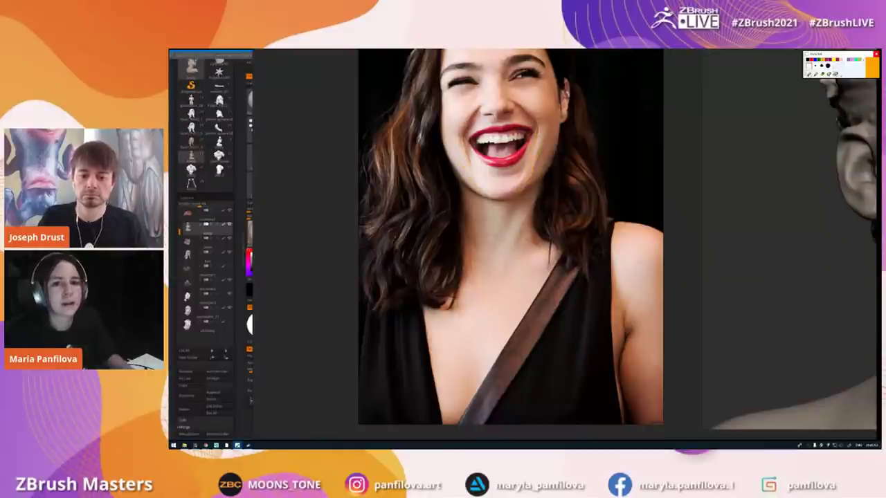
- Return to the bunny-eared girl illustration and mark the mouth corner and chin in orange and the cheek in purple
scroll(590, 157, "down", 3)
middle_click_drag(387, 222, 852, 254)
scroll(482, 222, "up", 5)
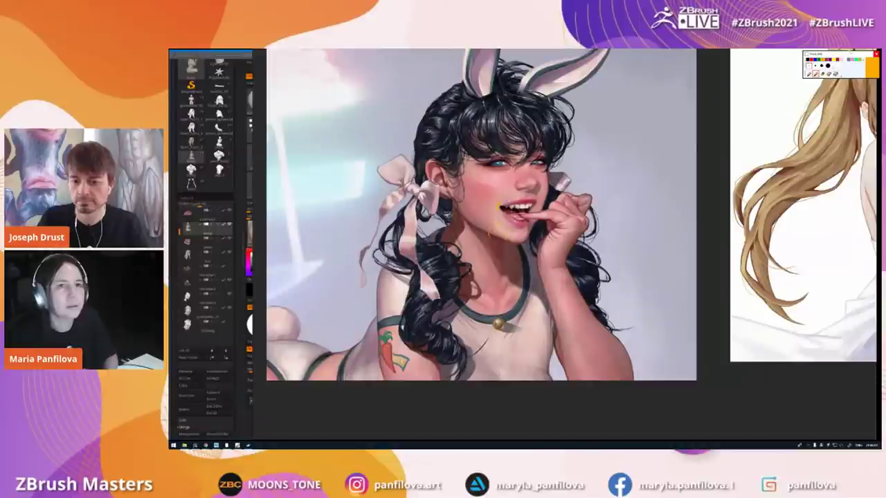
left_click(828, 60)
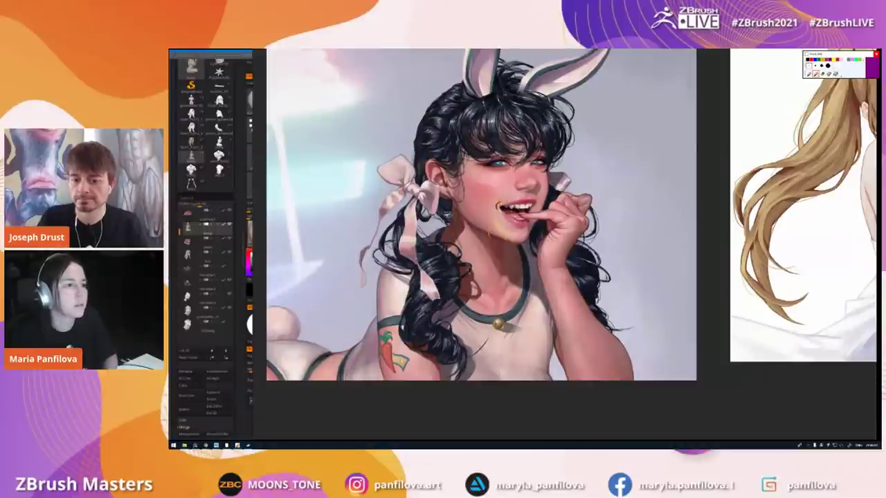
left_click_drag(478, 194, 489, 206)
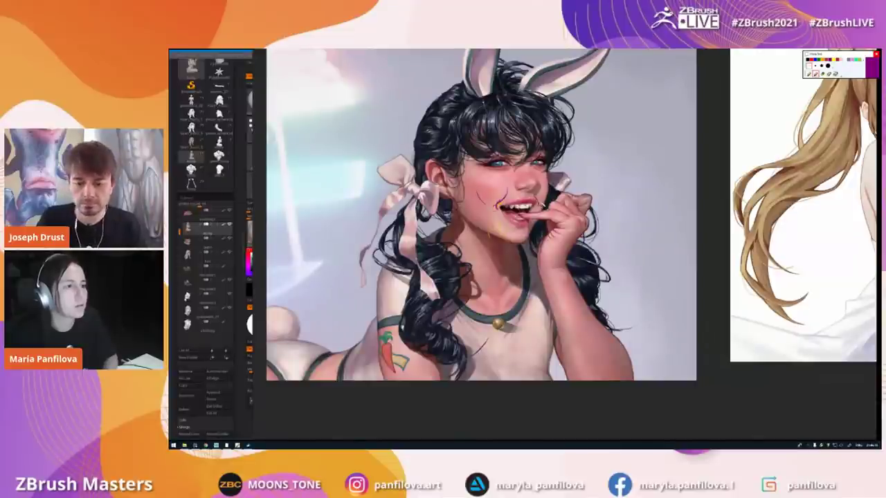
- Undo the annotation stroke beside the mouth, switch to ZBrush, and orbit to a side view of the seated girl
key("ctrl+z")
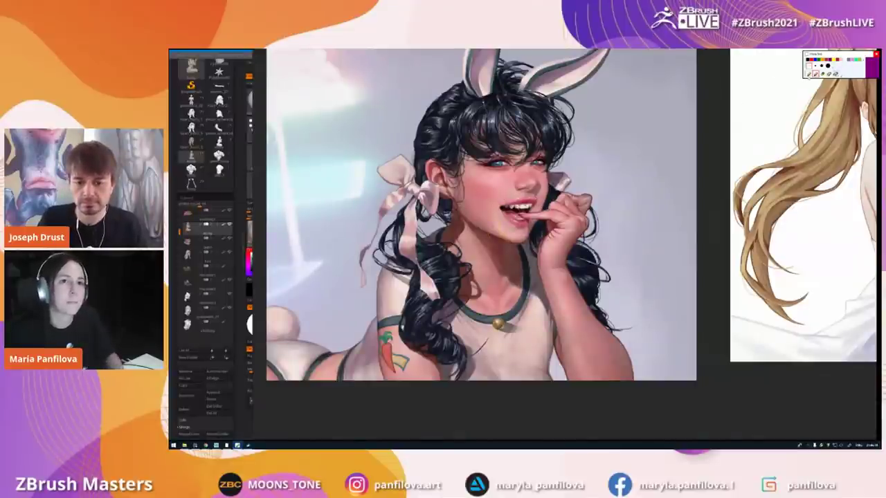
left_click(210, 51)
mouse_move(437, 224)
right_mouse_down("ctrl")
mouse_move(388, 254)
mouse_move(437, 230)
right_mouse_up("ctrl")
right_click_drag(291, 230, 346, 230)
left_click_drag(345, 229, 446, 221)
key("space")
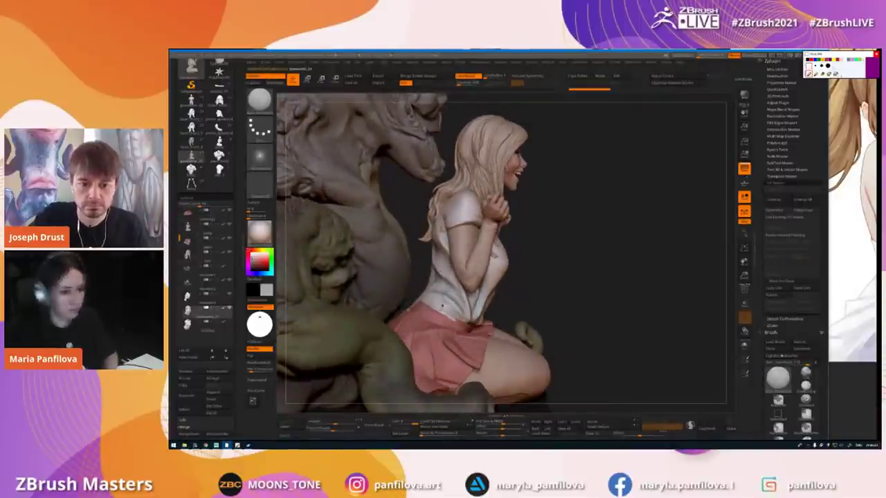
- Frame the seated girl in the red skirt together with the crouching green creature
left_click_drag(441, 307, 445, 256, "alt")
key("space")
right_click_drag(440, 276, 357, 253)
left_click_drag(358, 254, 420, 279)
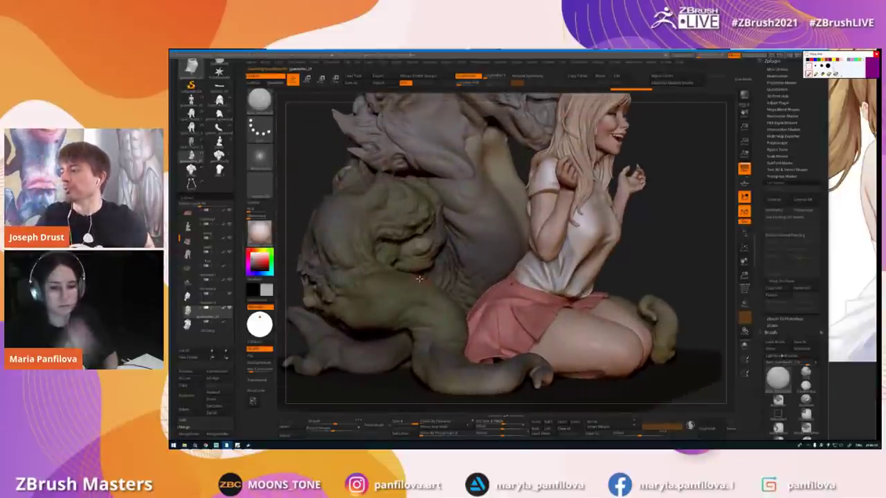
- Select the crouching green creature, inspect it in isolation, and show the rest of the scene again
left_click(397, 318, "alt")
key("ctrl")
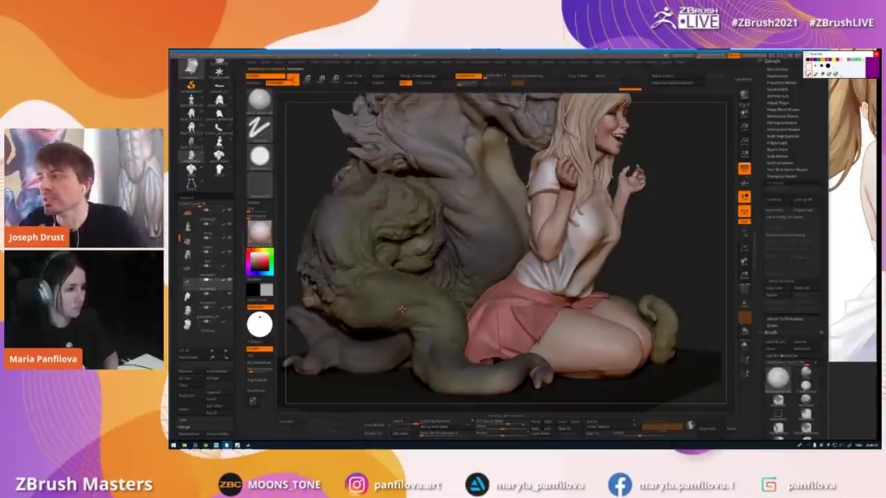
left_click(407, 299, "alt")
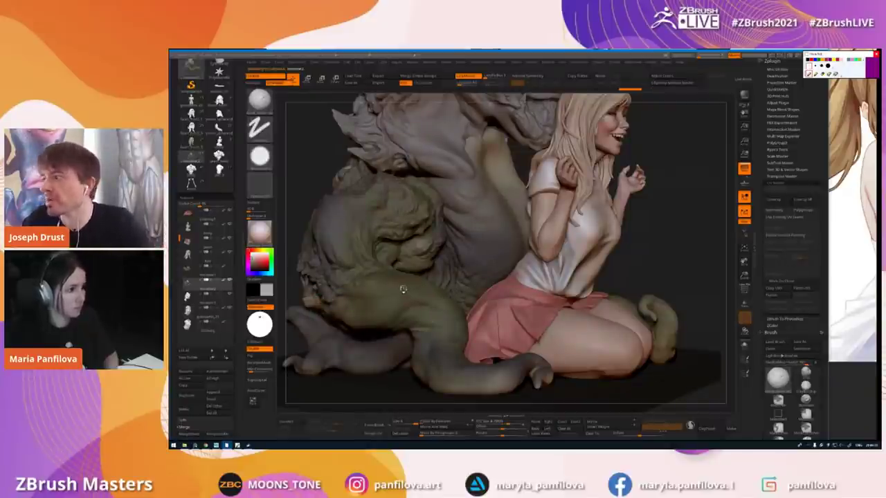
key("alt+s")
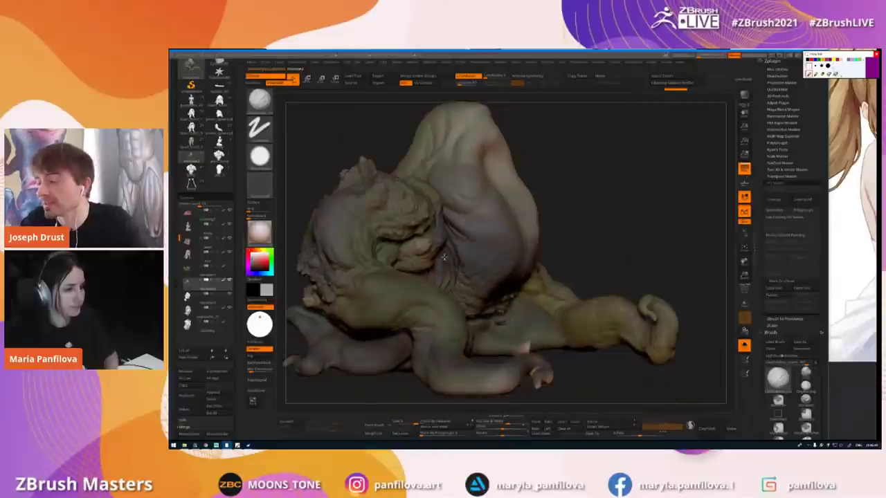
right_click_drag(433, 319, 433, 280, "alt")
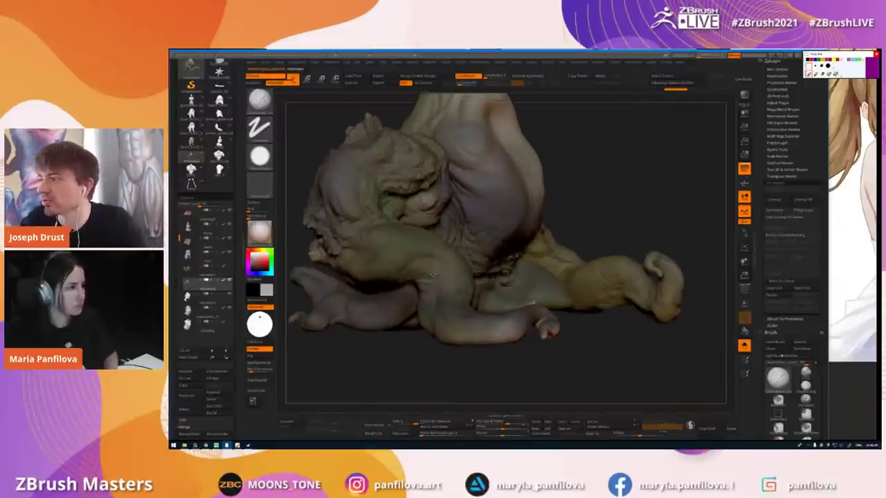
key("alt+s")
right_click_drag(430, 186, 423, 273, "alt")
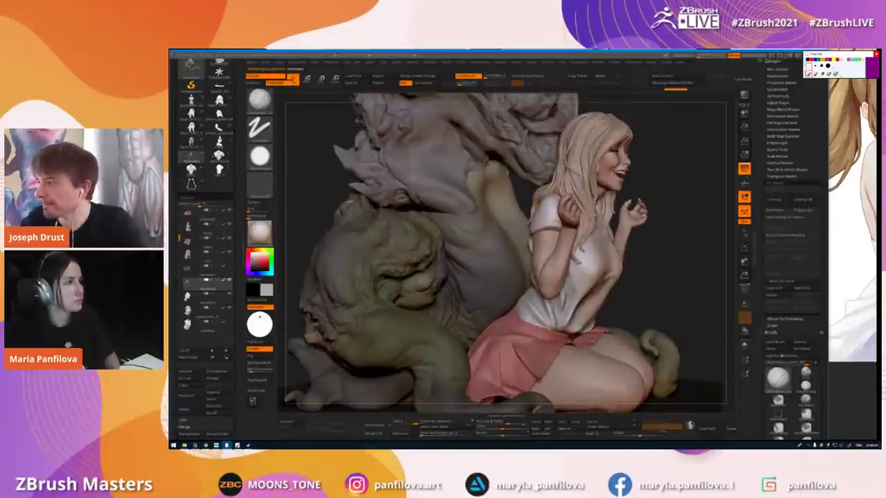
- Switch to the model version with the hand over the girl's eyes, select the creature's arm, and apply a glossier material
left_click(193, 147)
mouse_move(457, 241)
right_mouse_down("alt")
mouse_move(447, 268)
mouse_move(458, 249)
right_mouse_up("alt")
left_click(468, 240, "alt")
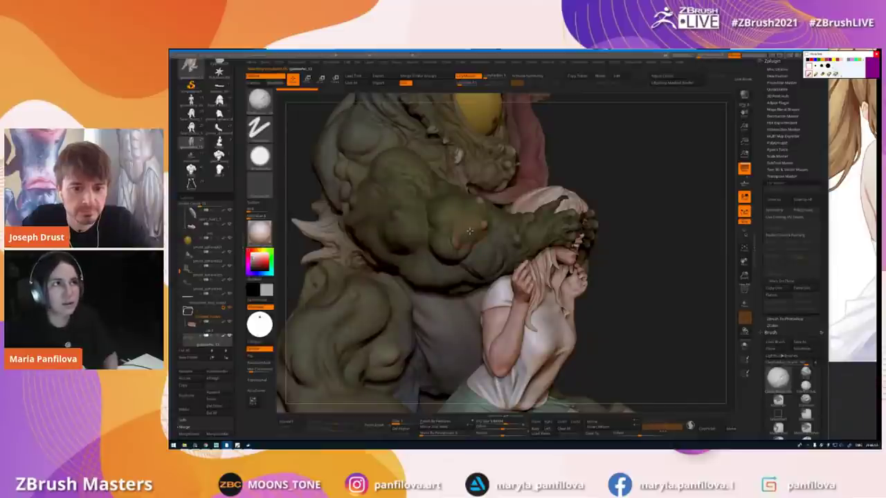
right_click_drag(466, 234, 454, 280, "ctrl")
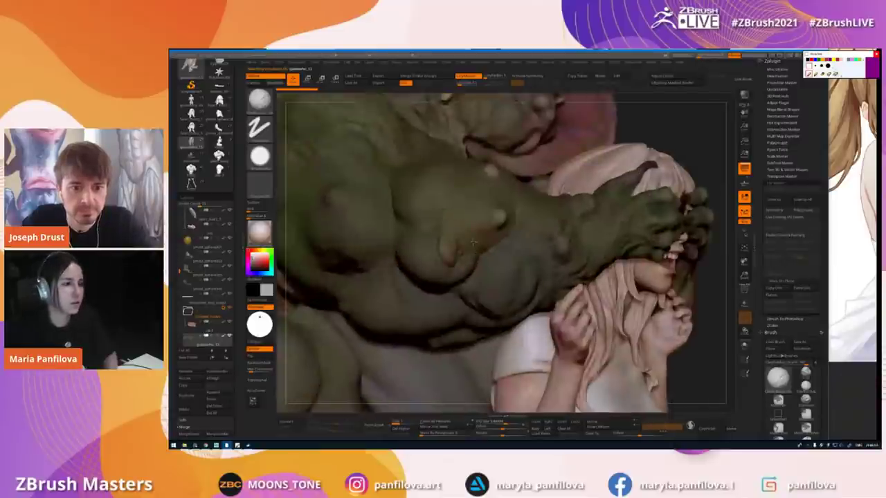
right_click(454, 280)
left_click(259, 232)
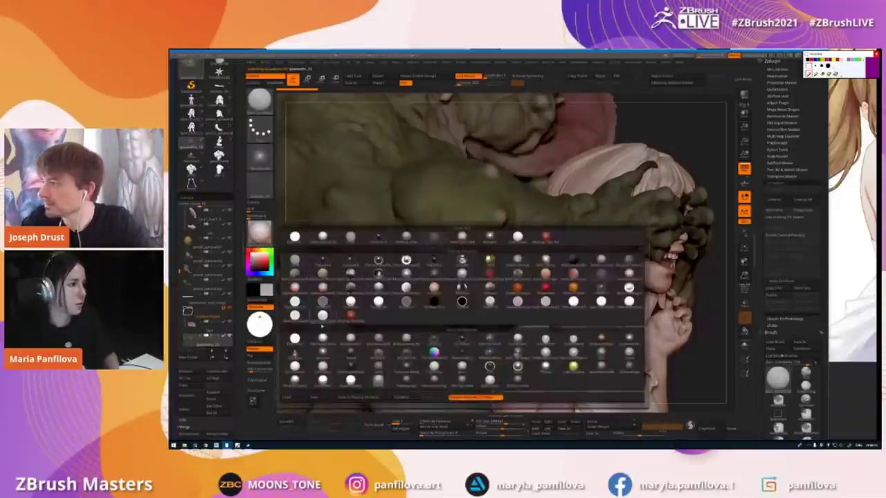
left_click(323, 332)
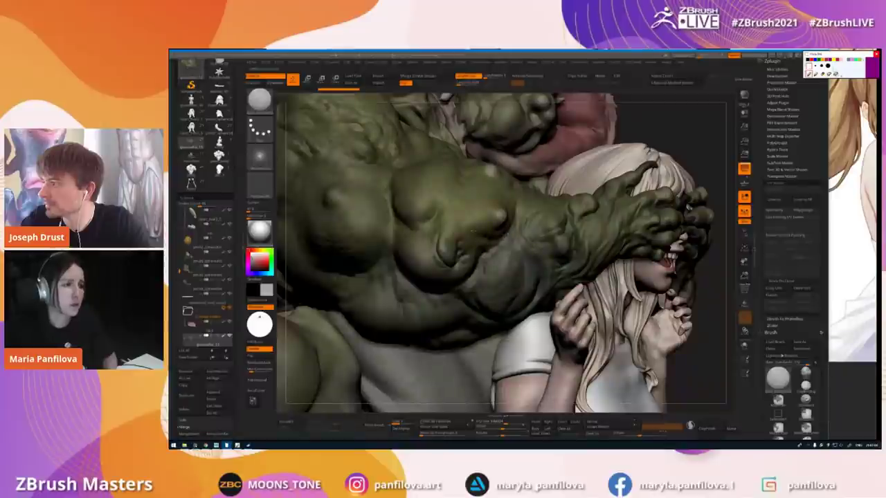
- Examine the knobby forms on the green creature's shoulder and arm, then the girl's torso and green skirt
mouse_move(485, 254)
right_mouse_down("alt")
mouse_move(492, 273)
mouse_move(551, 240)
right_mouse_up("alt")
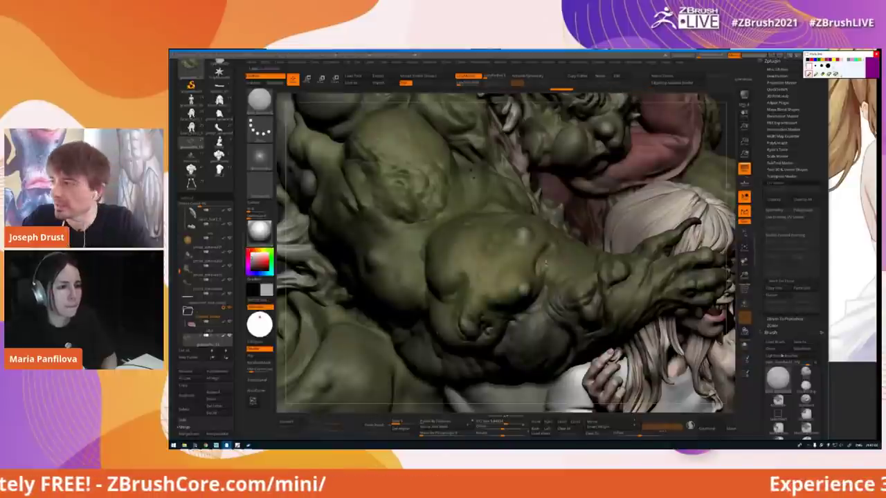
mouse_move(541, 271)
right_mouse_down()
mouse_move(489, 238)
mouse_move(522, 237)
right_mouse_up()
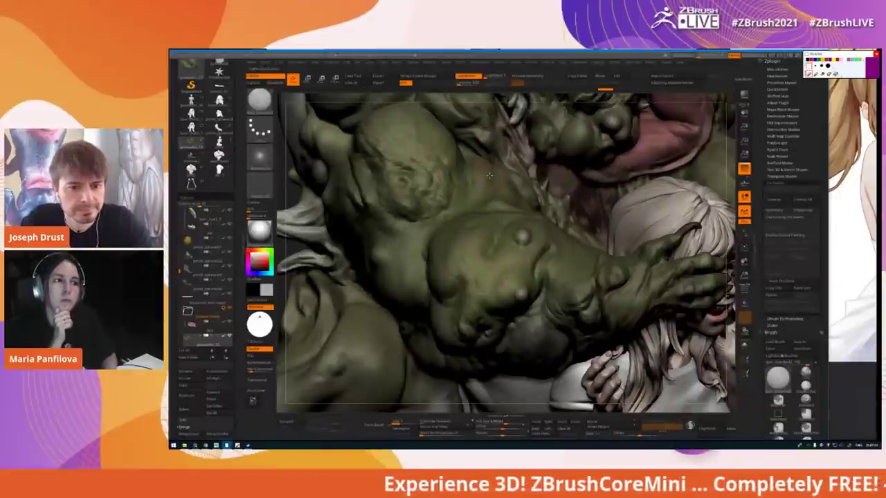
right_click_drag(479, 208, 482, 186)
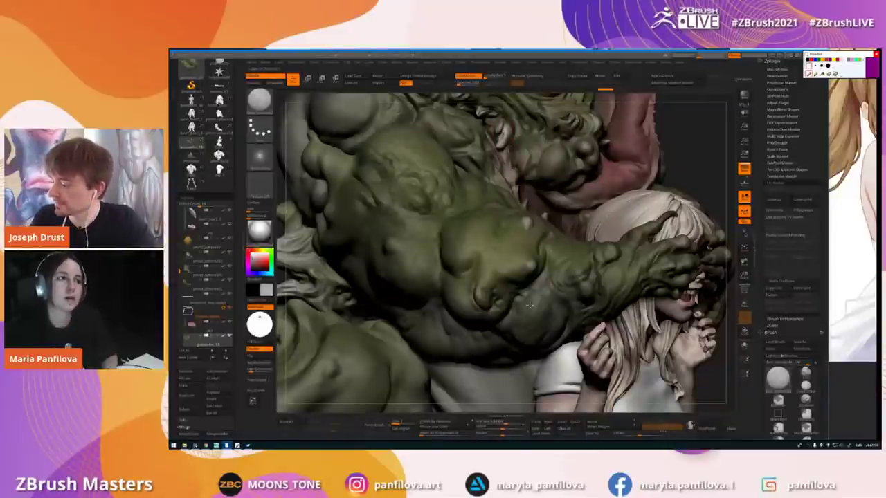
right_click_drag(535, 321, 507, 232, "ctrl")
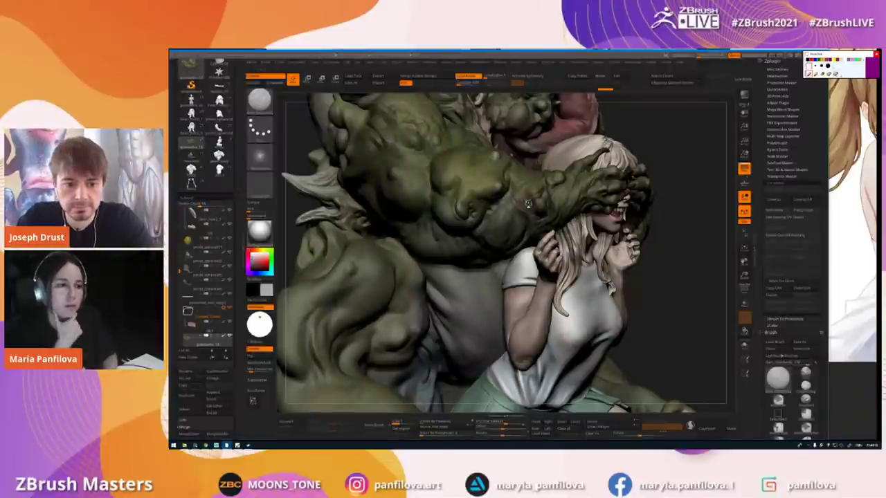
left_click(512, 320, "alt")
right_click_drag(512, 320, 483, 270, "alt")
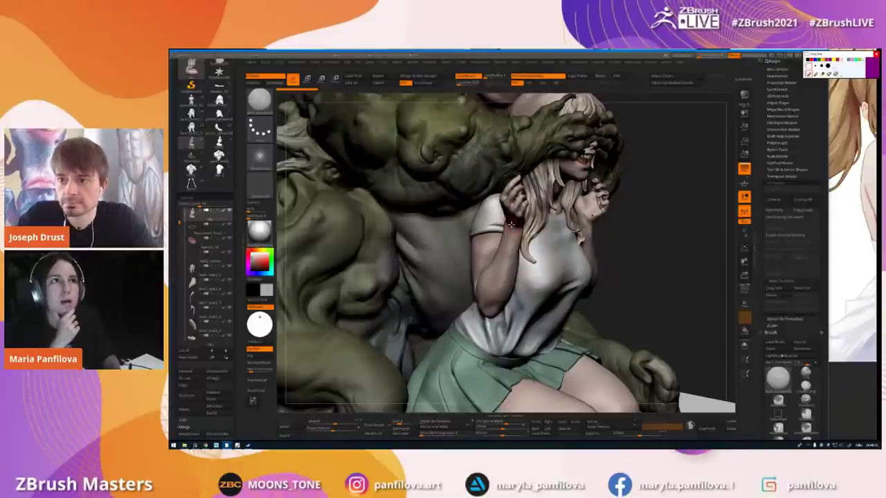
- Switch to the reference board, enlarge the Zwrap text note above the laughing faces, and return to ZBrush
key("alt+Tab")
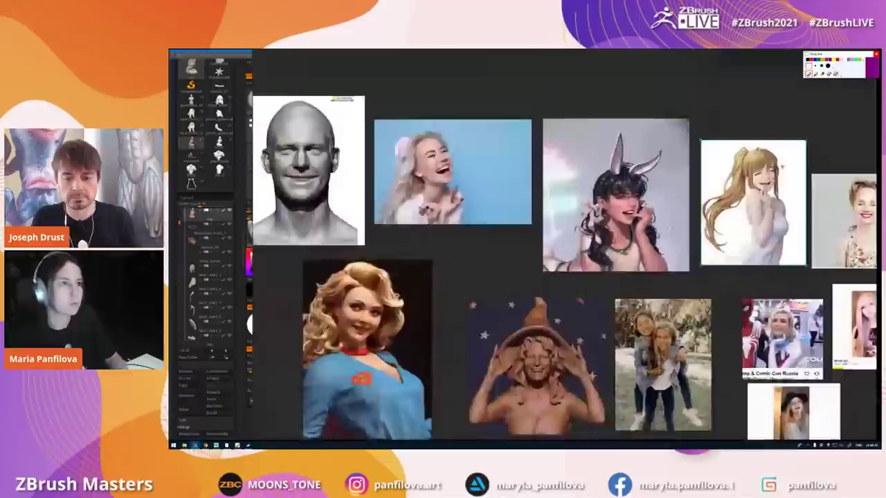
scroll(526, 139, "down", 1)
middle_click_drag(526, 83, 549, 185)
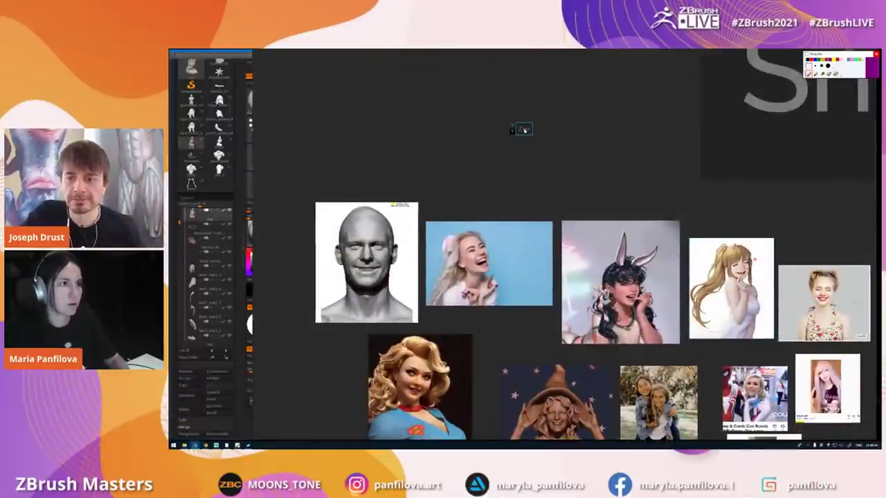
left_click(581, 158)
left_click(526, 131)
left_click_drag(536, 135, 558, 150)
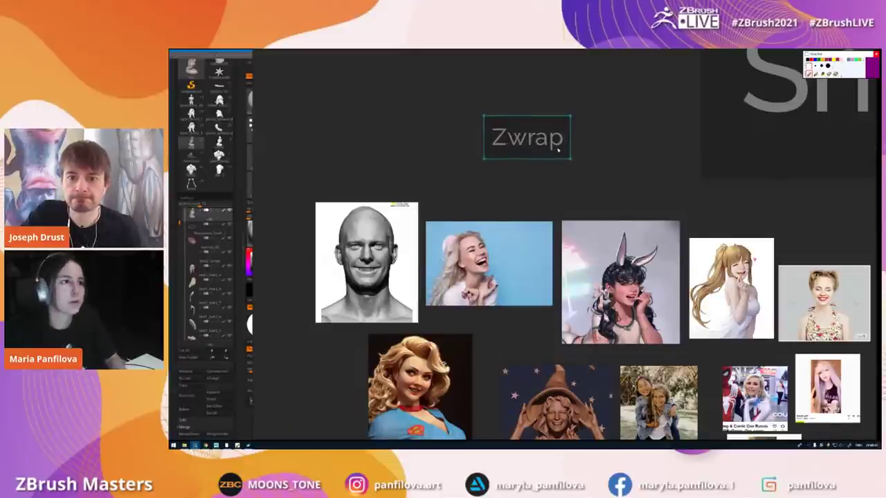
left_click(238, 162)
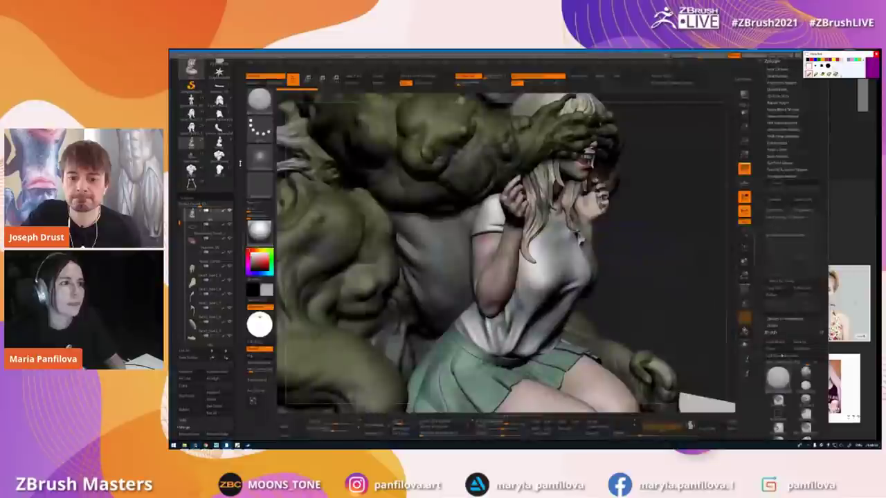
- Frame the green creature's arm reaching across the girl's face, with its shoulder in view
left_click_drag(644, 222, 627, 214)
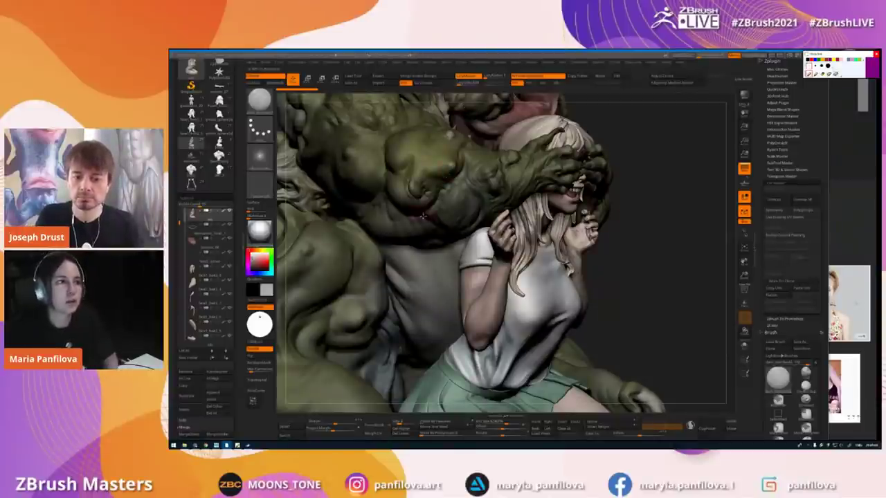
right_click_drag(416, 166, 441, 243, "alt")
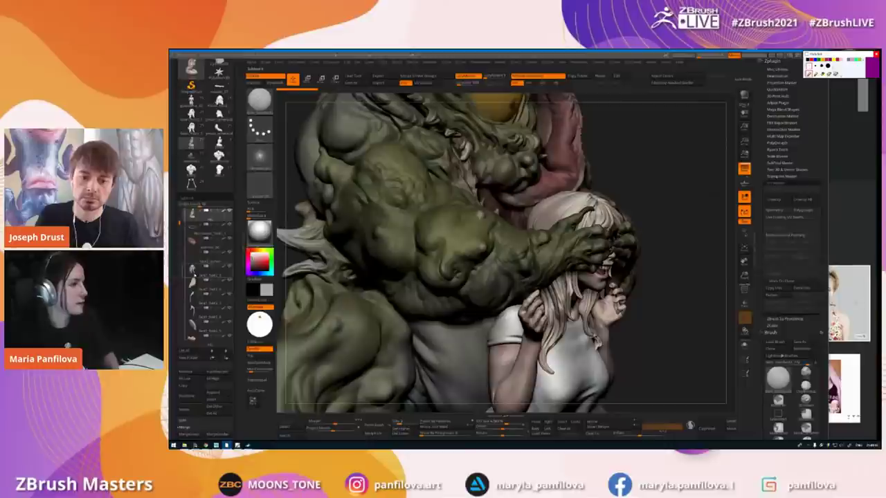
mouse_move(192, 269)
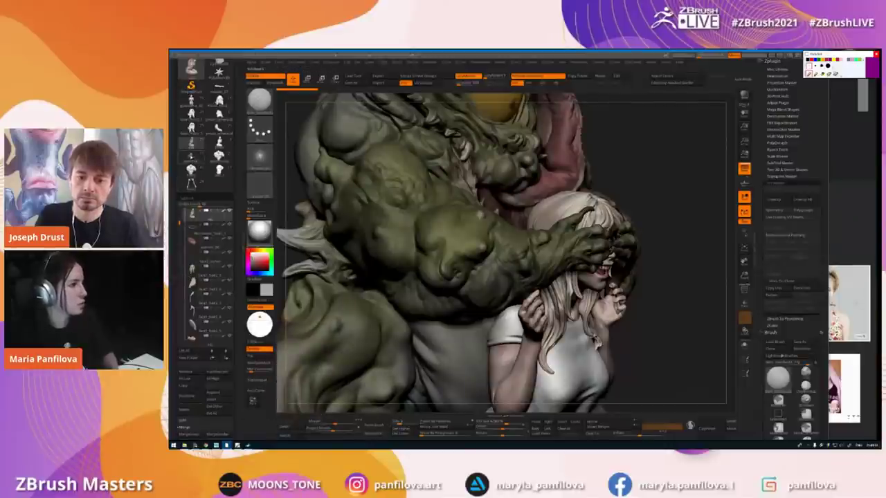
- Switch to the model version with the girl's red skirt and examine the crouching creature's wrinkled head in isolation
left_click(191, 159)
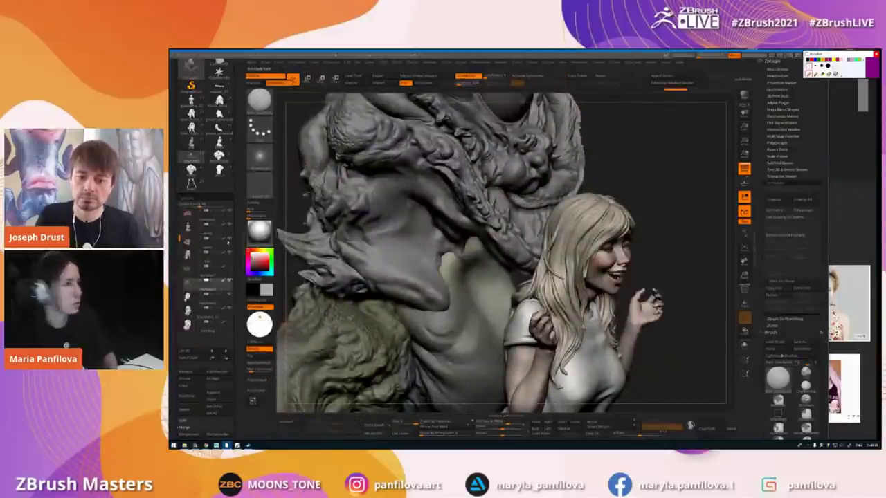
mouse_move(227, 282)
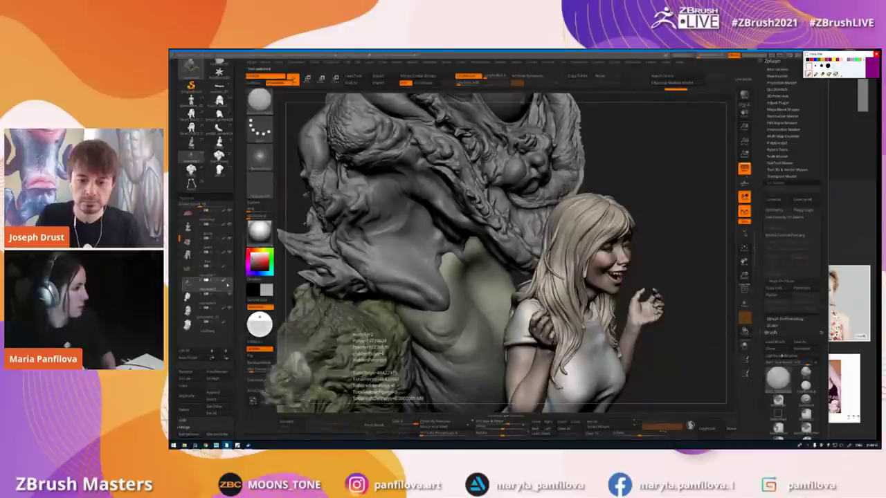
right_click_drag(350, 325, 468, 231, "alt")
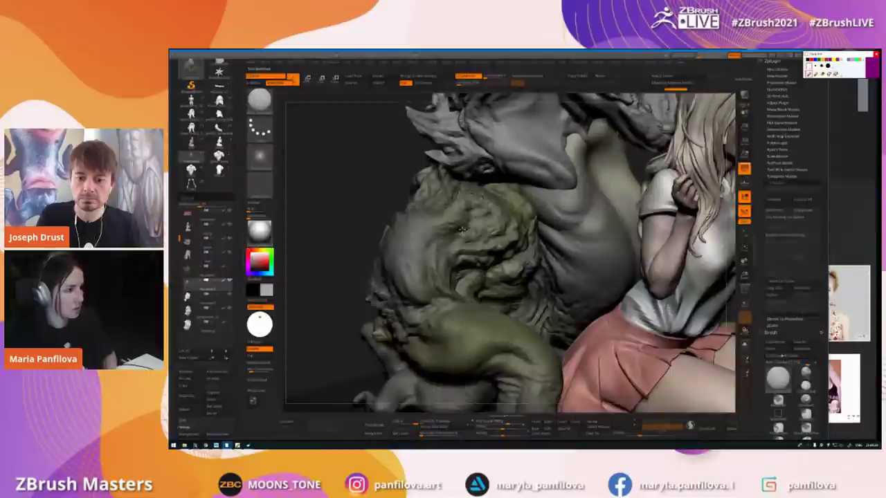
right_click_drag(480, 237, 430, 254, "ctrl")
right_click_drag(418, 287, 371, 301)
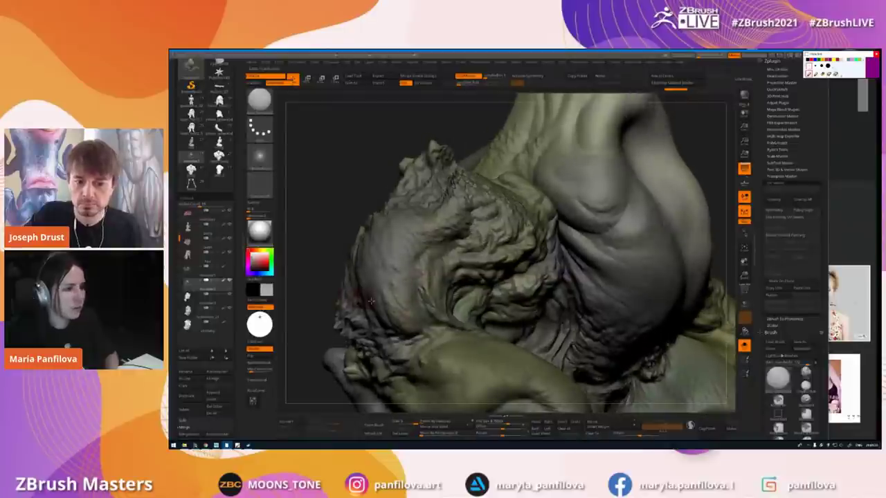
left_click_drag(376, 303, 353, 283)
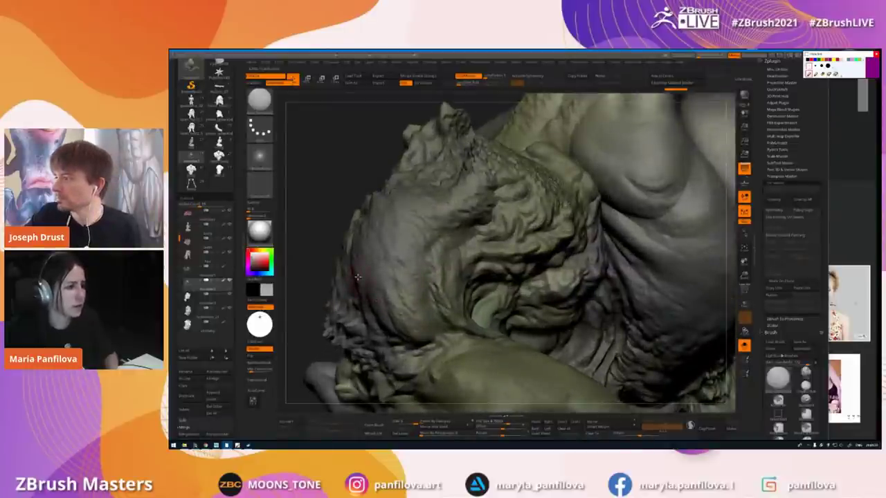
- Expand the Ryan's Tools plugin section and bring its full set of options into view
key("space")
key("space")
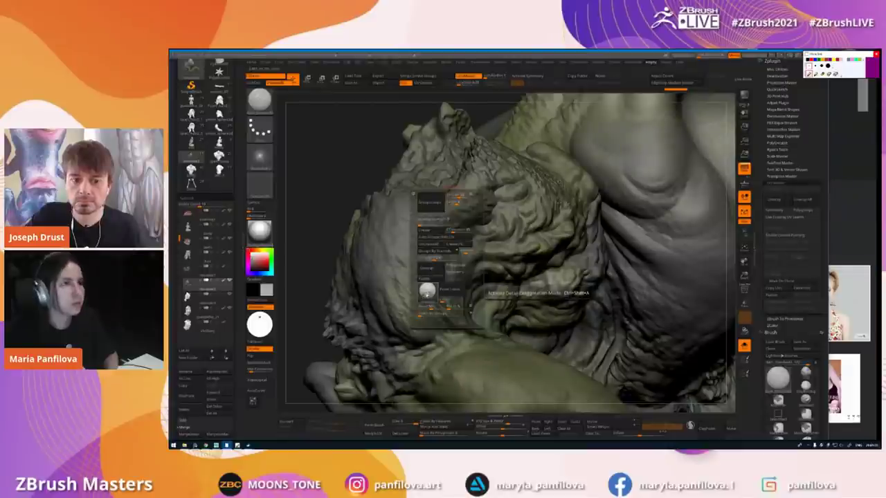
left_click(615, 63)
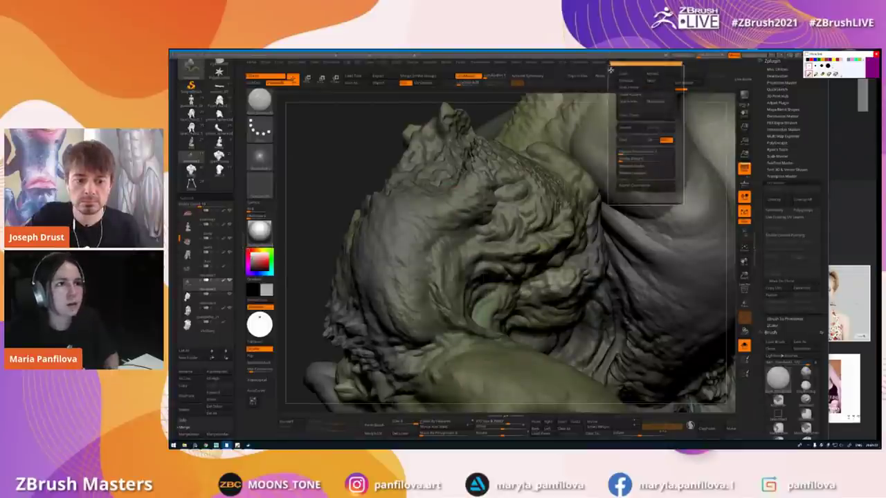
left_click(616, 66)
left_click_drag(805, 237, 805, 229)
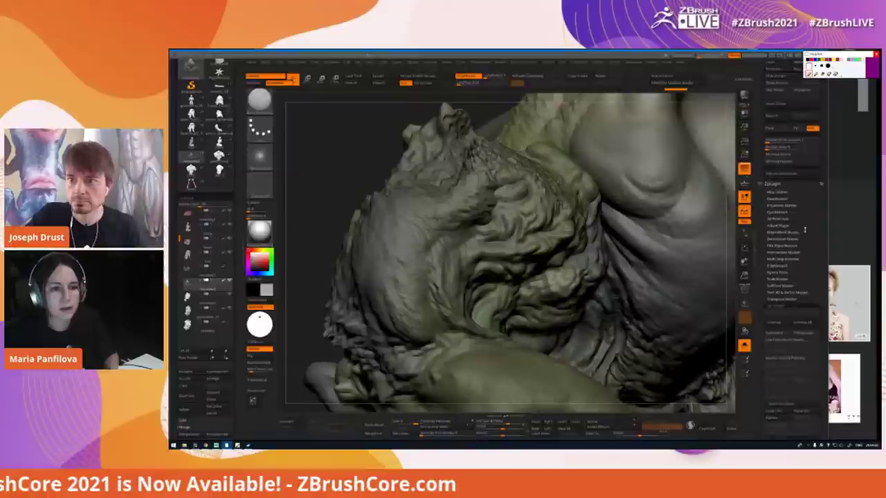
left_click(777, 272)
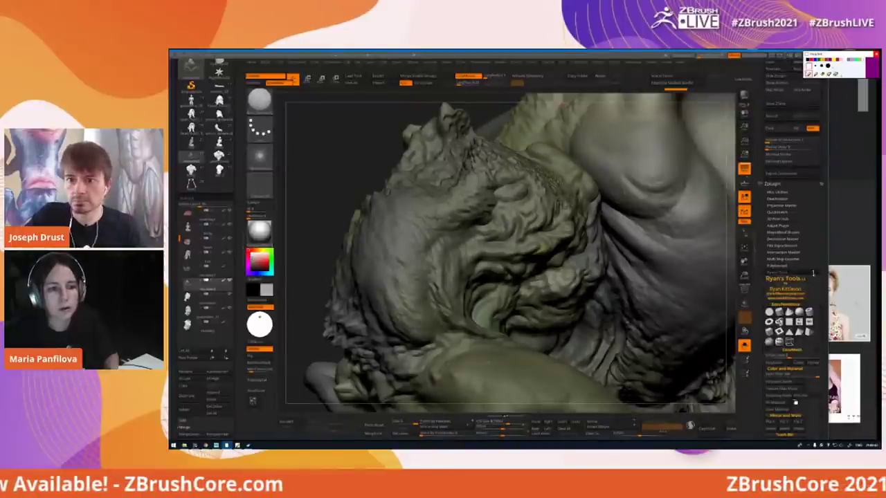
left_click_drag(824, 236, 823, 156)
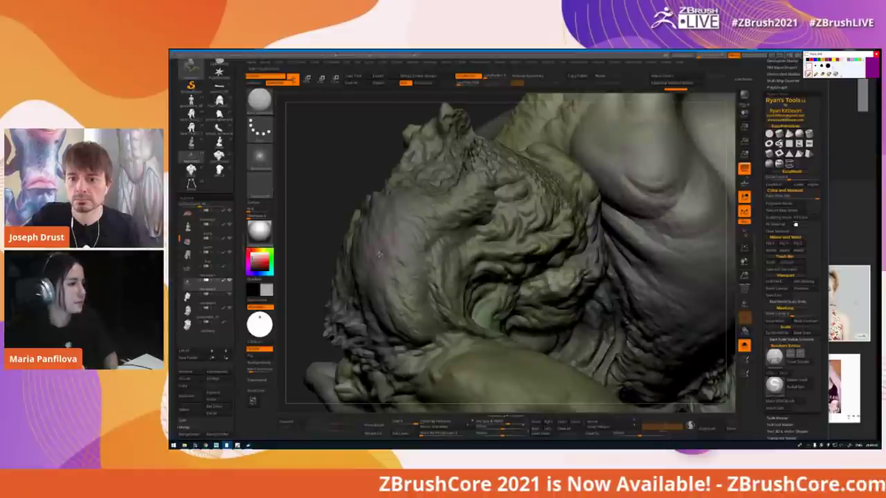
key("space")
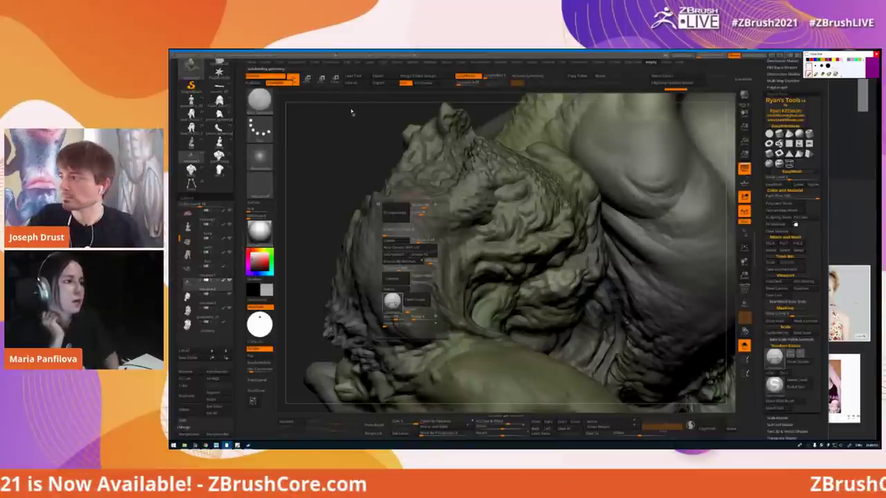
- Bring up the quick brush and colour settings and examine the crouching creature's wrinkled head from several angles
key("shift")
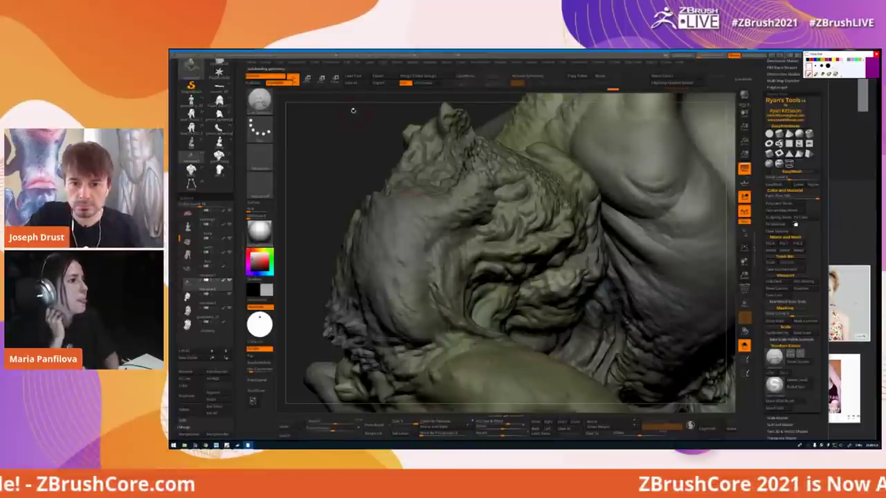
key("space")
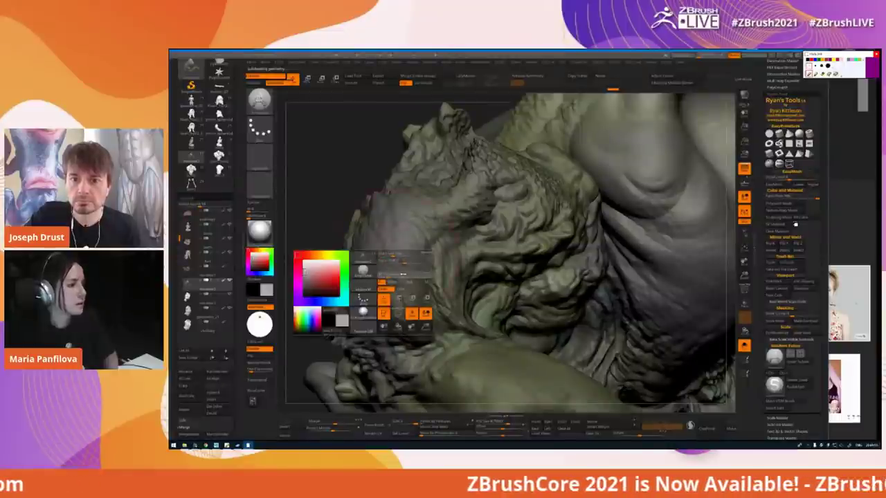
key("space")
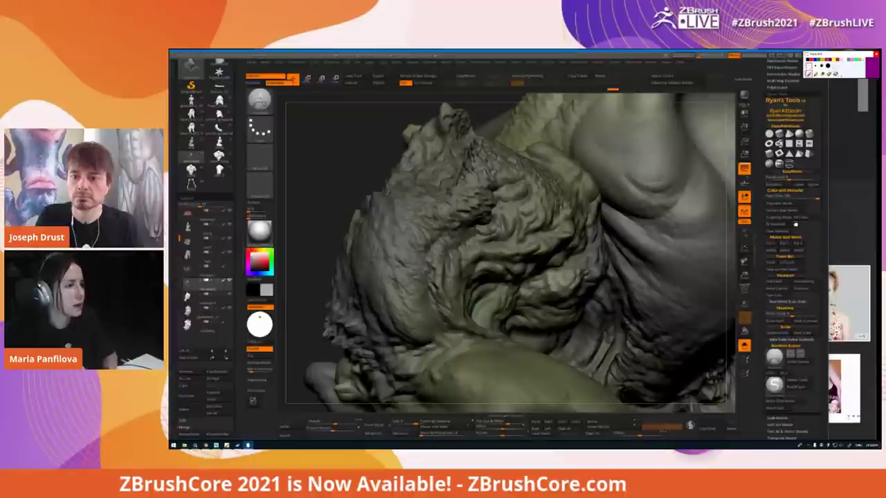
left_click_drag(391, 328, 368, 304)
left_click_drag(513, 187, 518, 217)
right_click_drag(517, 218, 483, 180)
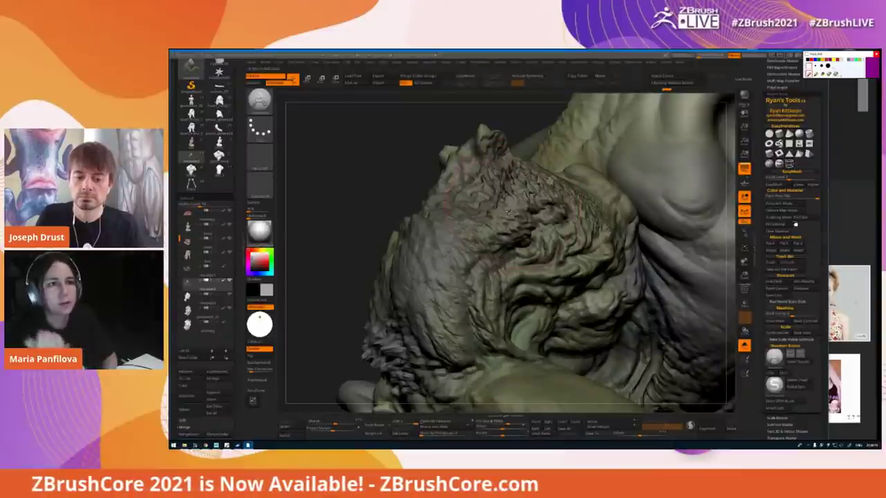
right_click_drag(603, 298, 587, 277, "alt")
mouse_move(549, 308)
right_mouse_down()
mouse_move(453, 235)
mouse_move(584, 250)
mouse_move(457, 213)
mouse_move(399, 145)
right_mouse_up()
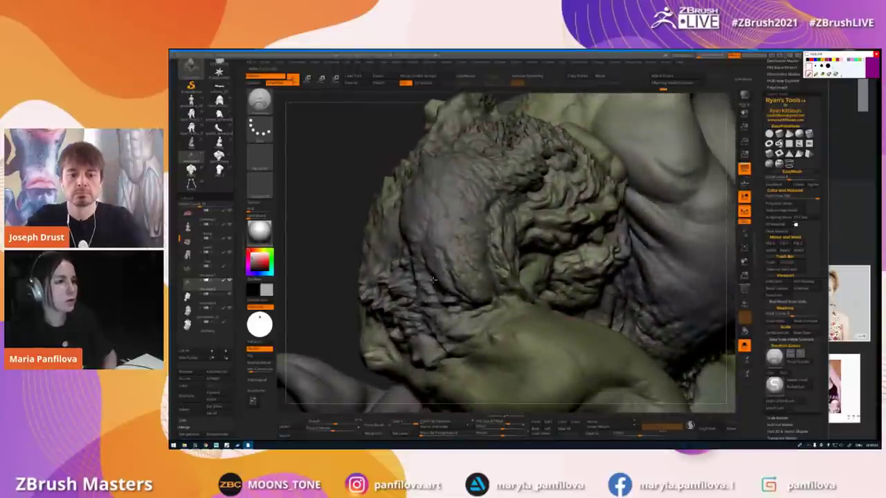
- View the isolated creature's whole body and bring up the custom pop-up menus beside its head
mouse_move(413, 266)
right_mouse_down("ctrl")
mouse_move(458, 294)
mouse_move(379, 201)
right_mouse_up("ctrl")
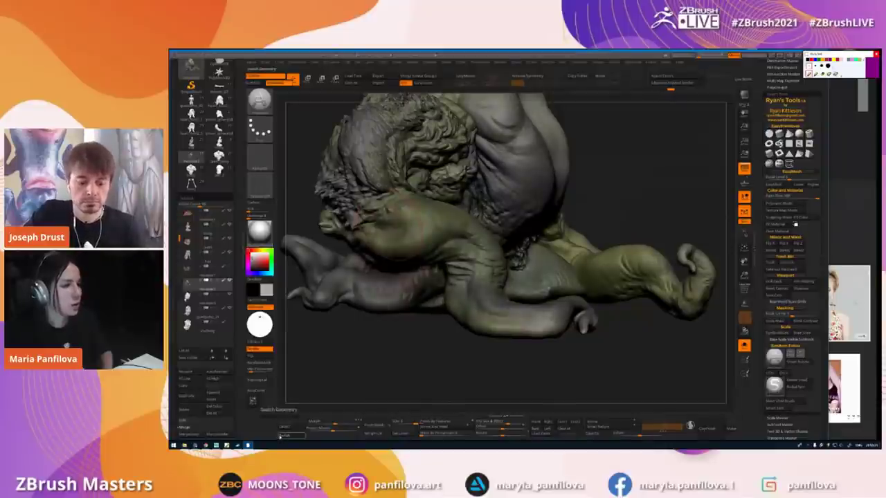
mouse_move(374, 249)
right_mouse_down("alt")
mouse_move(414, 299)
mouse_move(313, 207)
right_mouse_up("alt")
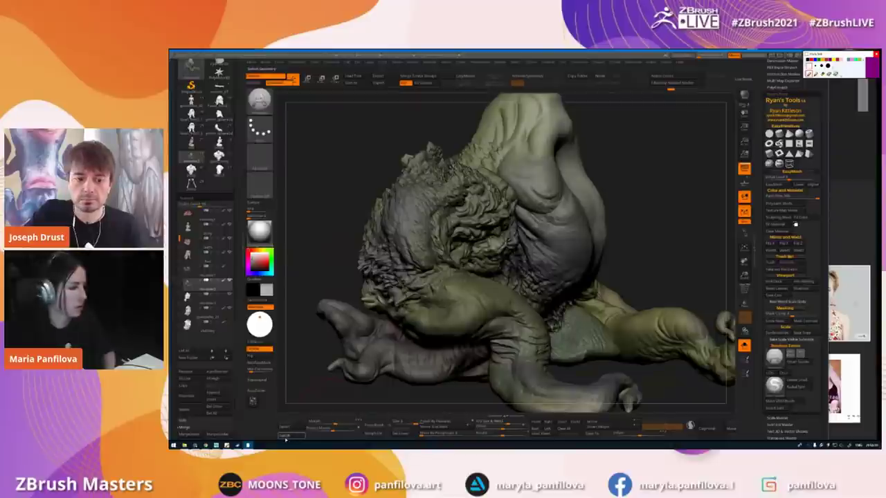
mouse_move(414, 190)
right_mouse_down("alt")
mouse_move(422, 230)
mouse_move(449, 232)
mouse_move(368, 198)
mouse_move(392, 126)
right_mouse_up("alt")
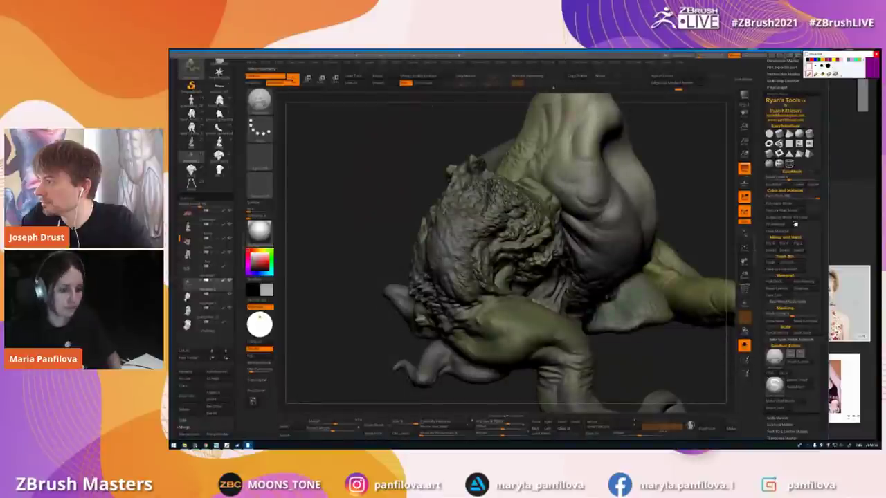
key("1")
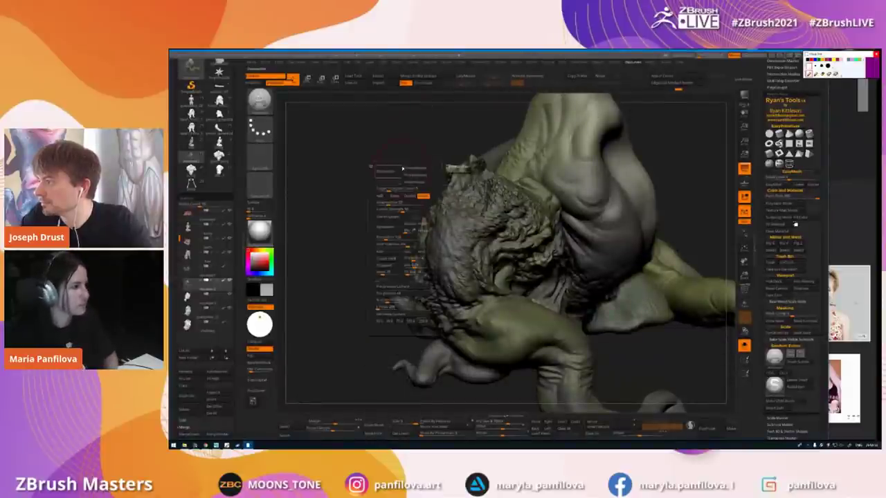
key("2")
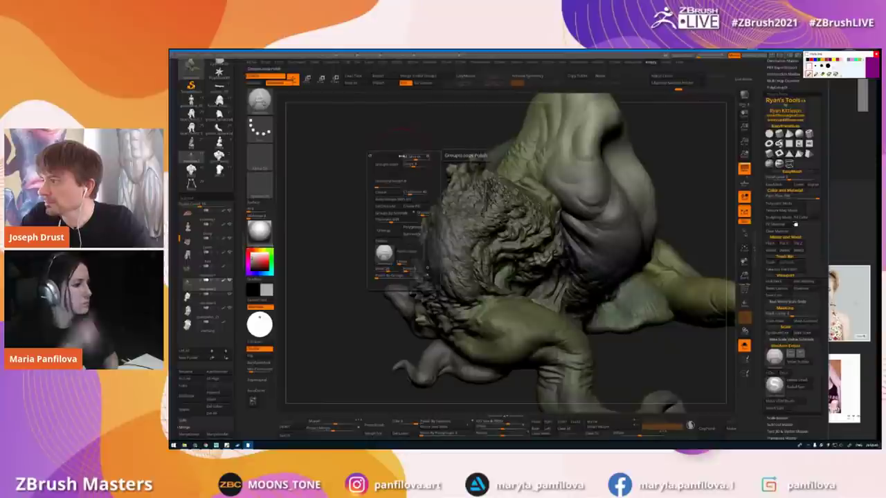
left_click_drag(399, 169, 443, 173)
- Show the girl and the base again around the creature, and frame its bent foreleg beside the red skirt
right_click_drag(478, 321, 380, 202, "alt")
right_click(477, 328)
right_click_drag(554, 259, 520, 296)
left_click_drag(519, 296, 521, 292)
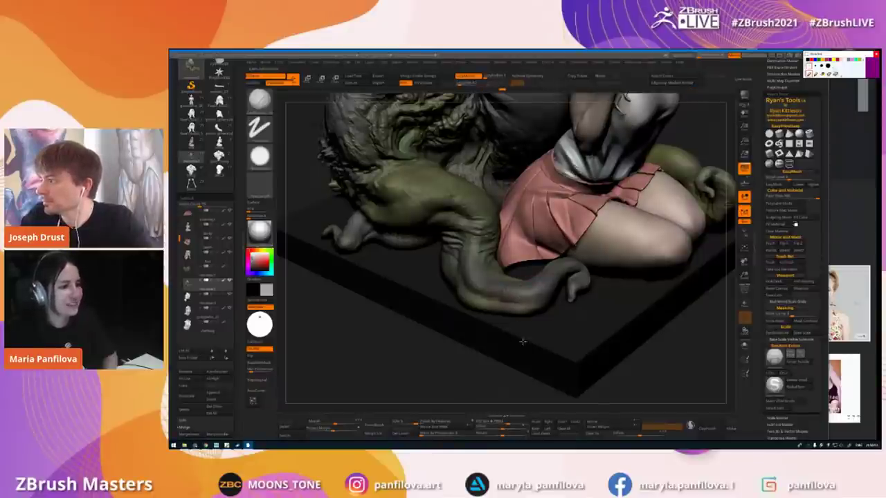
right_click_drag(525, 342, 502, 289, "ctrl")
left_click_drag(442, 305, 452, 306)
- Examine the skin folds at the bend of the creature's foreleg and up to its shoulder
right_click_drag(446, 267, 451, 299, "alt")
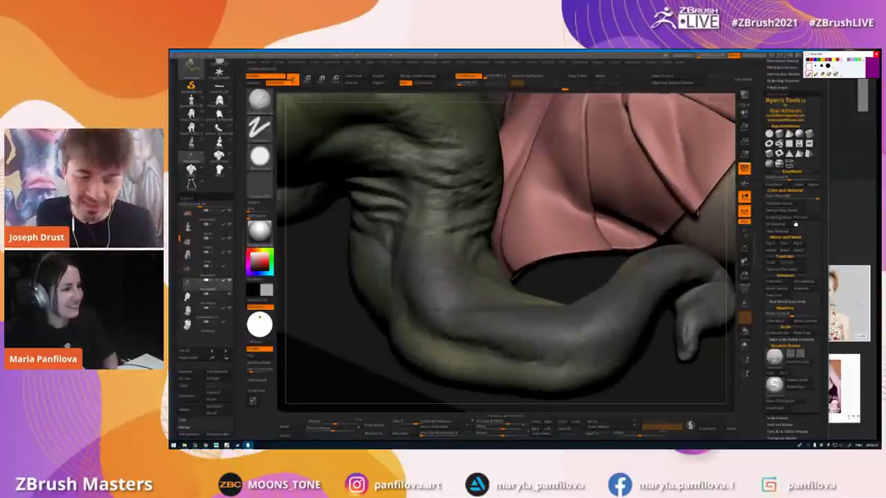
right_click_drag(450, 236, 497, 310, "alt")
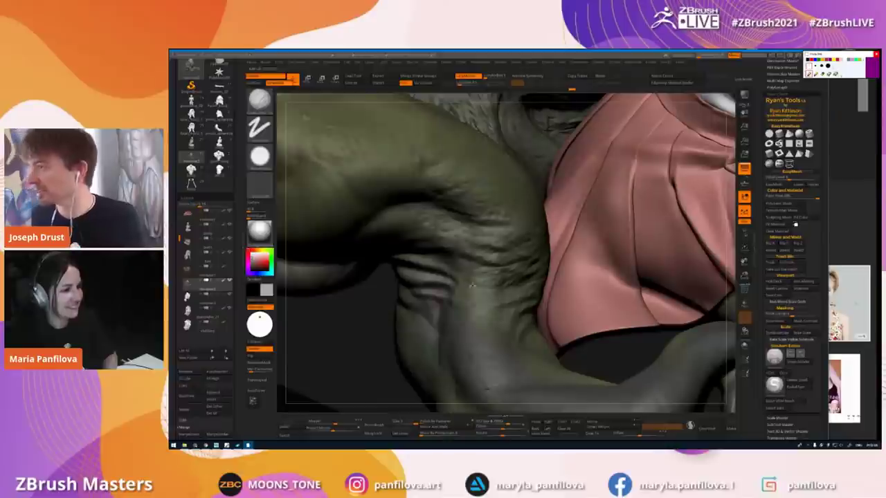
left_click_drag(484, 281, 458, 220)
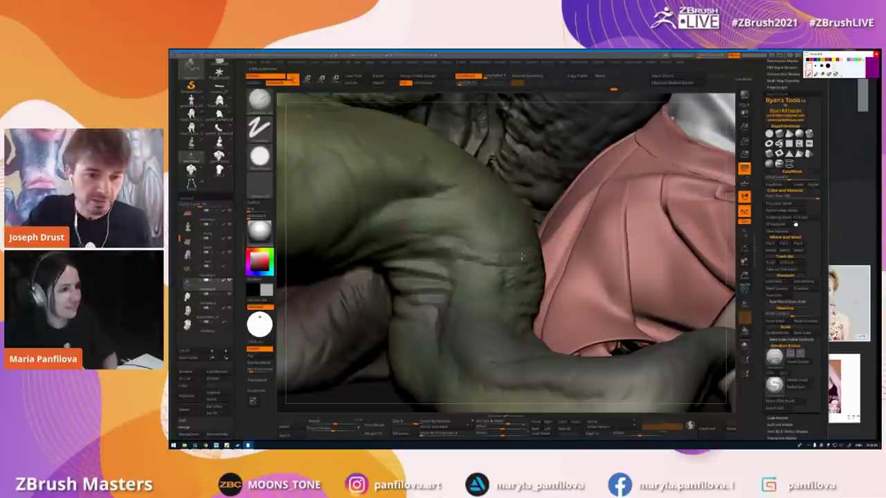
right_click_drag(405, 186, 495, 260, "alt")
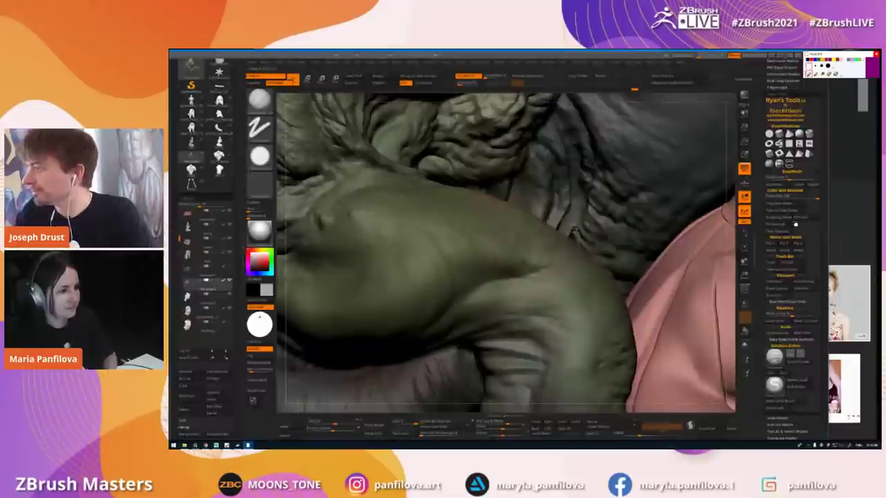
right_click_drag(453, 224, 472, 240, "ctrl")
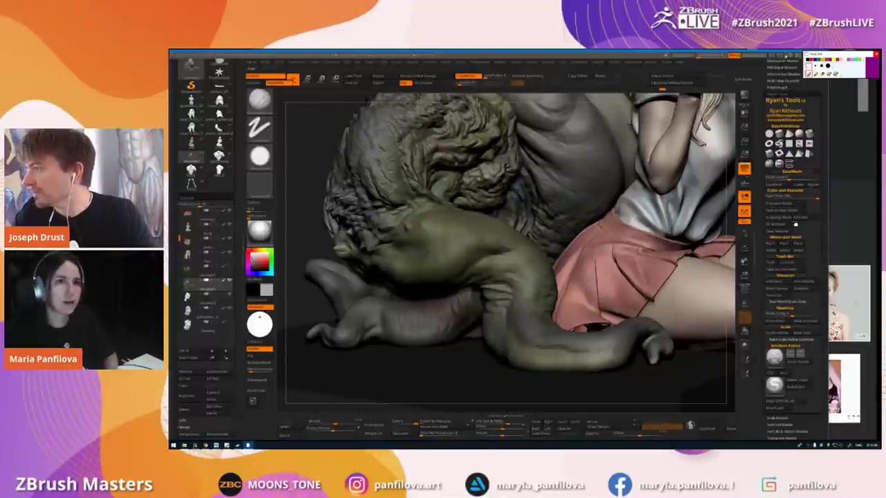
- Move the floating pen palette aside, widen the sculpting window, and frame the girl sitting beside the creature
left_click_drag(839, 54, 856, 57)
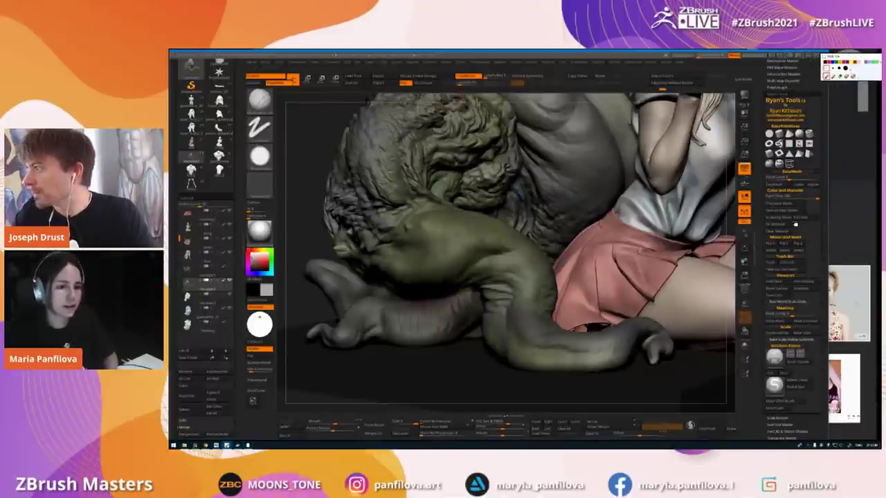
left_click_drag(828, 272, 859, 276)
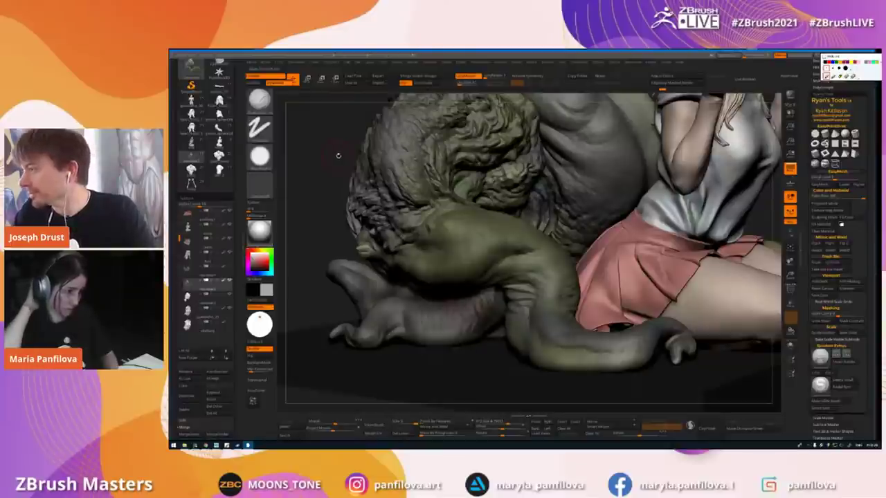
right_click_drag(376, 225, 333, 273, "alt")
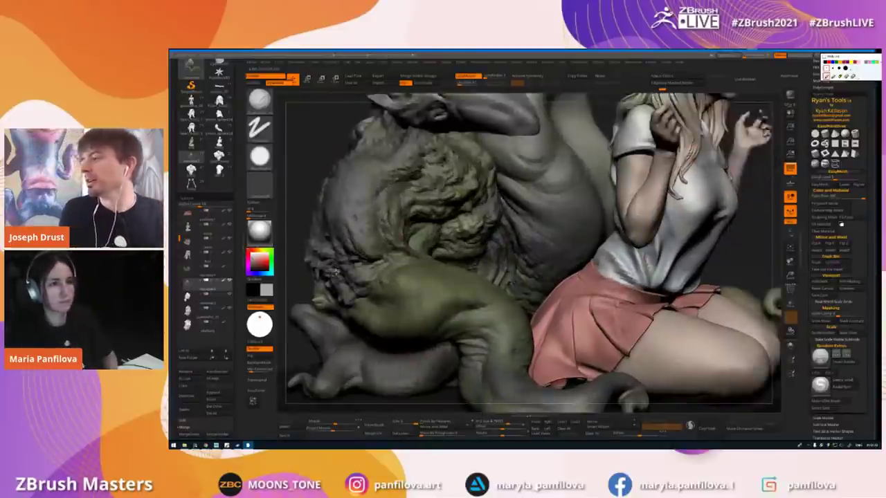
right_click_drag(672, 131, 565, 205, "alt")
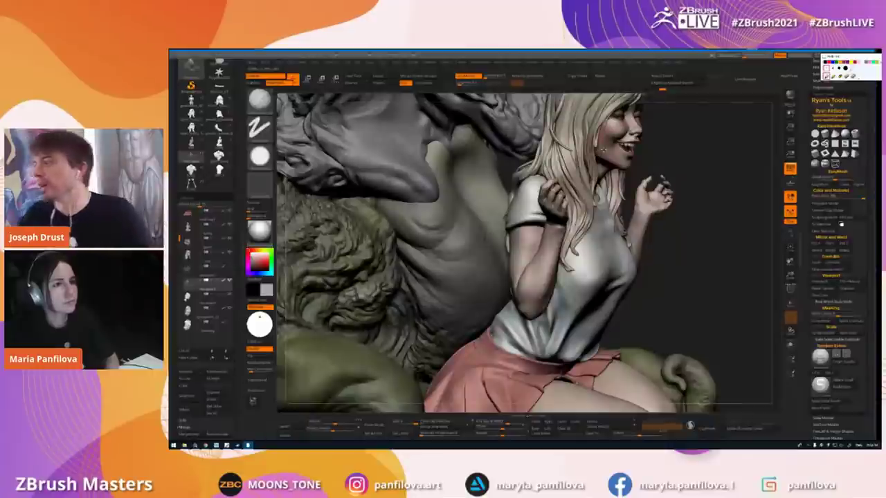
- Select the girl's body and switch to the flat colour material, with the whole scene in view
left_click(603, 150, "alt")
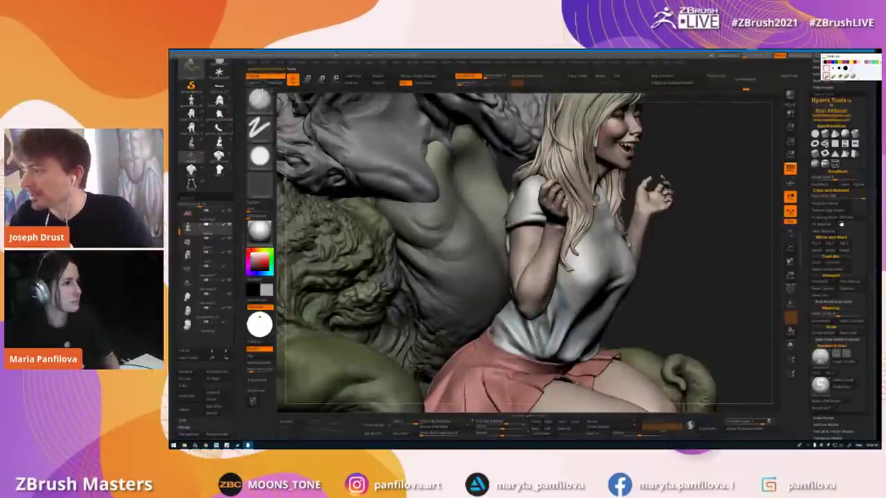
left_click(259, 232)
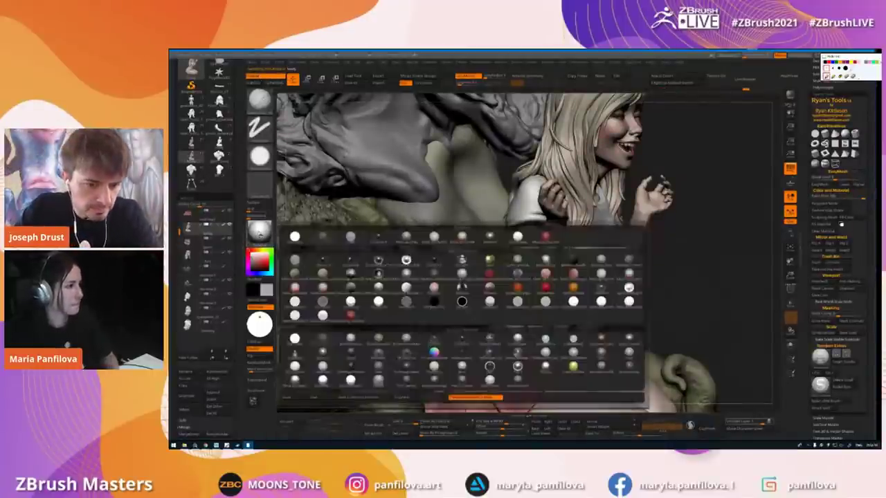
left_click(295, 337)
left_click_drag(692, 228, 626, 208, "alt")
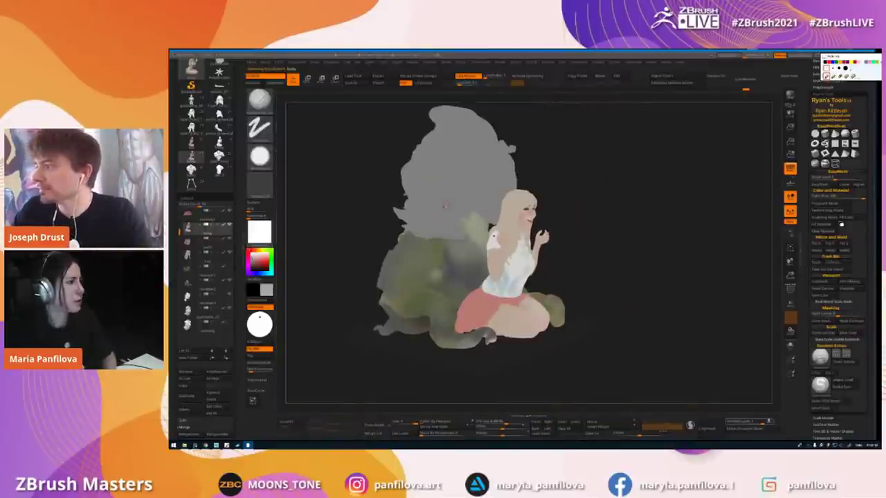
left_click_drag(658, 242, 616, 242)
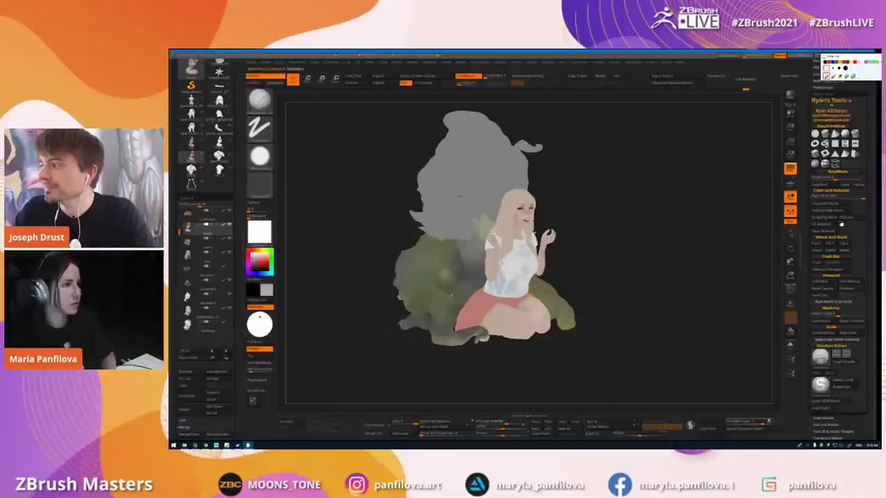
- Select the creature's pale upper body and turn on its painted colours
left_click(461, 200, "alt")
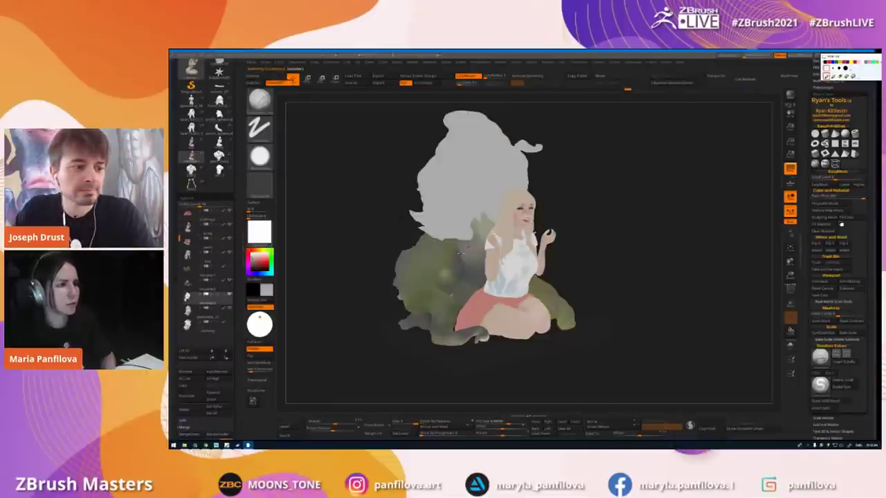
right_click_drag(460, 253, 471, 245)
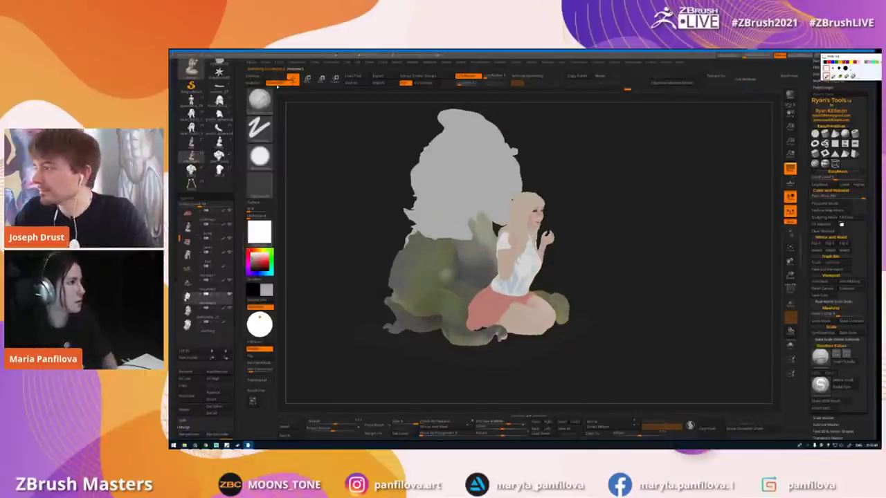
left_click(267, 76)
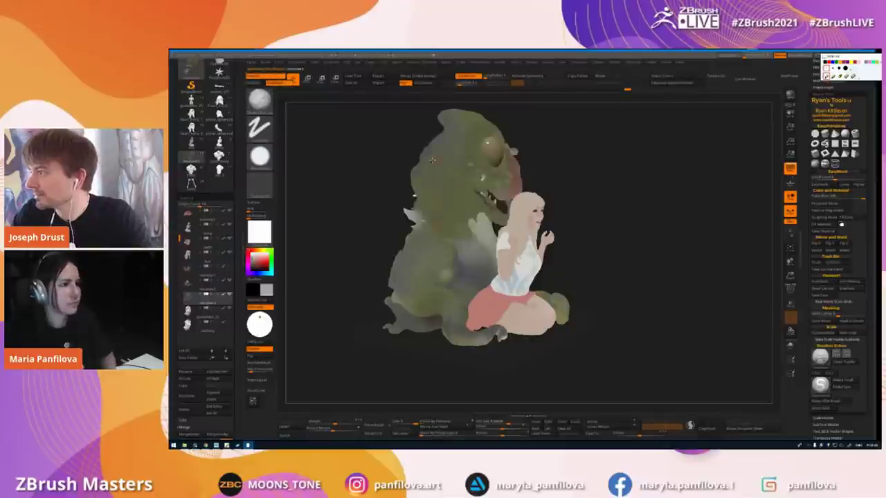
- Select the girl's body and frame her laughing, freckled face in flat colour
right_click_drag(431, 164, 462, 229)
left_click(462, 242, "alt")
key("space")
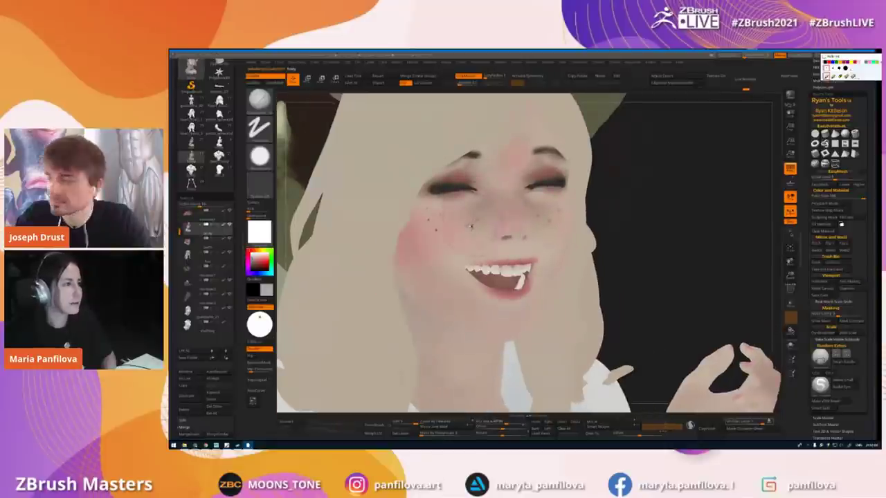
- Find the layer settings of the girl's body and bake all of its layers
left_click_drag(237, 381, 237, 340)
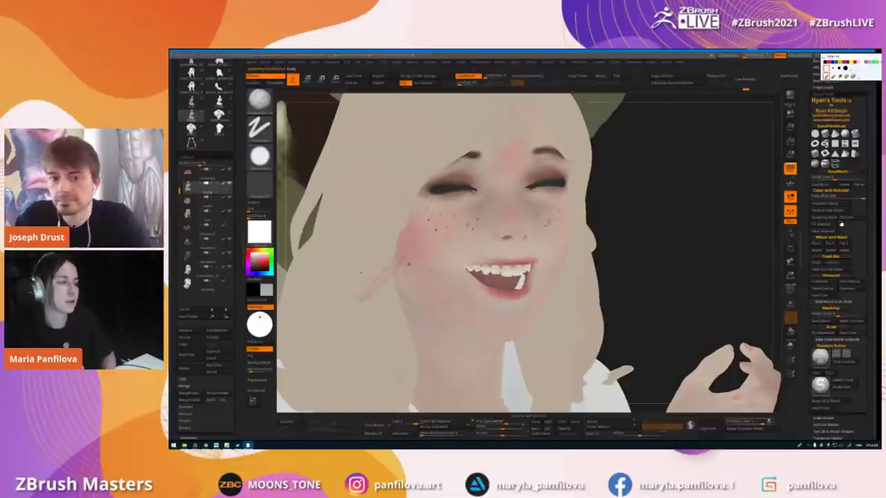
scroll(183, 374, "down", 5)
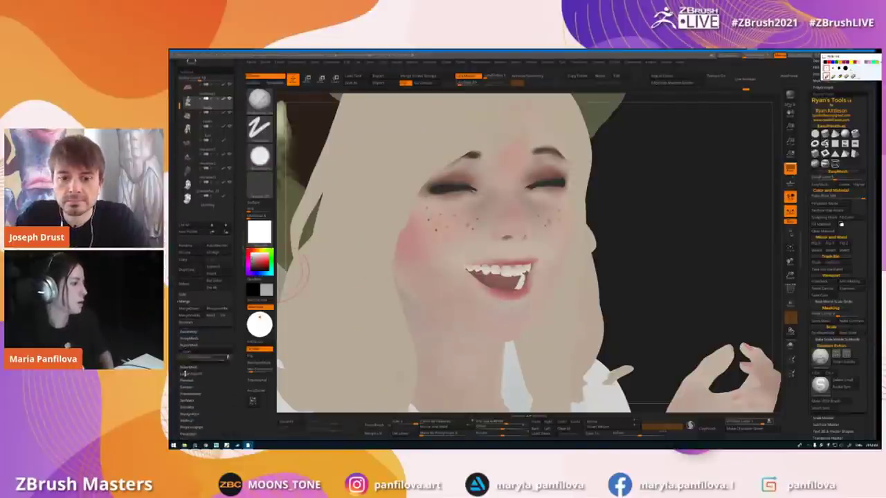
scroll(183, 374, "down", 5)
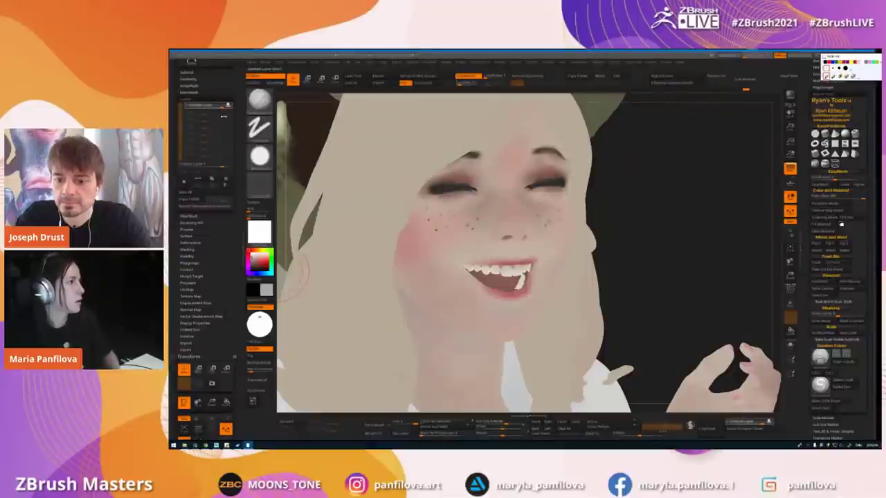
left_click(189, 193)
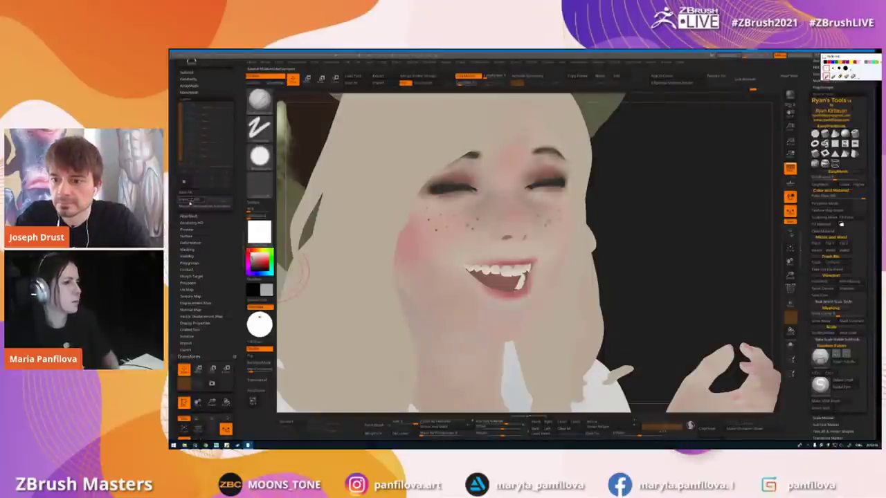
- Close in on the girl's laughing face and choose a muted grey-blue paint colour
left_click_drag(671, 249, 623, 268)
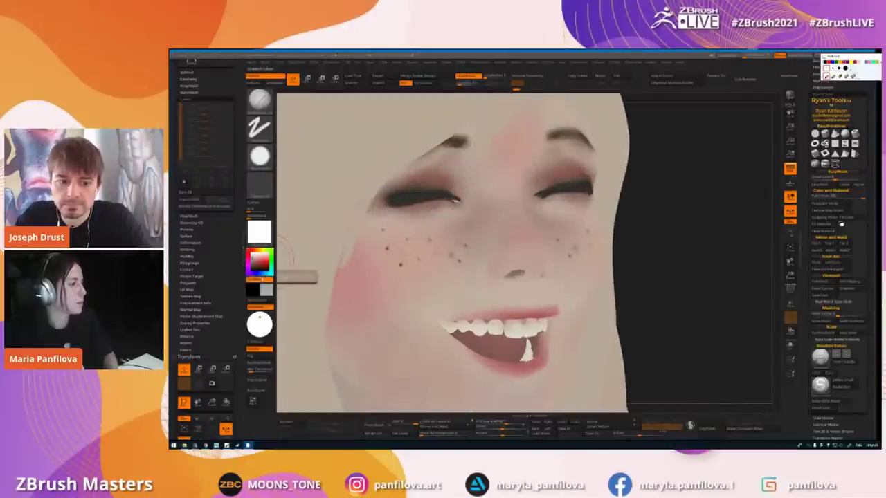
left_click(263, 275)
left_click_drag(255, 261, 253, 260)
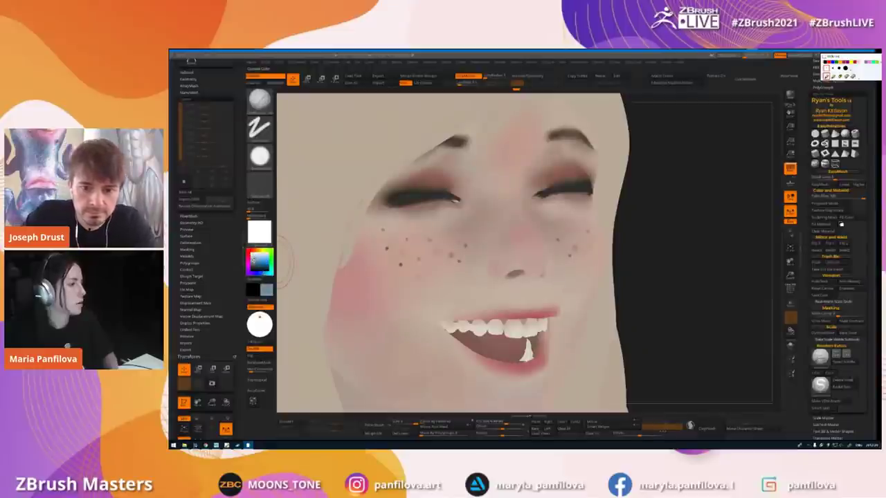
key("shift")
key("ctrl")
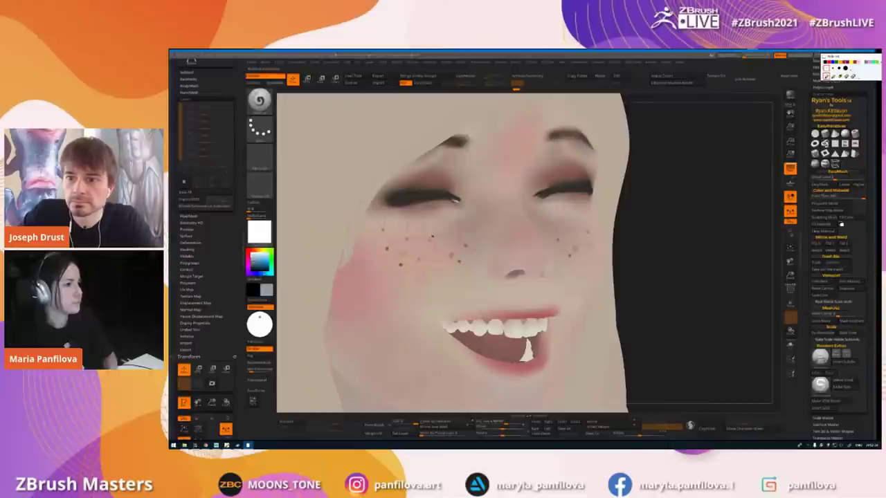
- Turn on symmetry and tint the skin under both of the girl's eyes with the grey-blue colour
key("x")
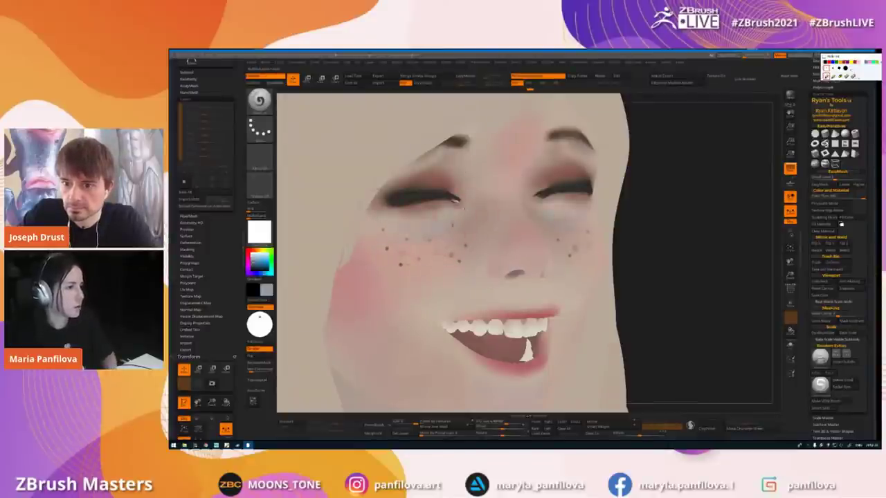
right_click_drag(451, 213, 448, 175, "ctrl")
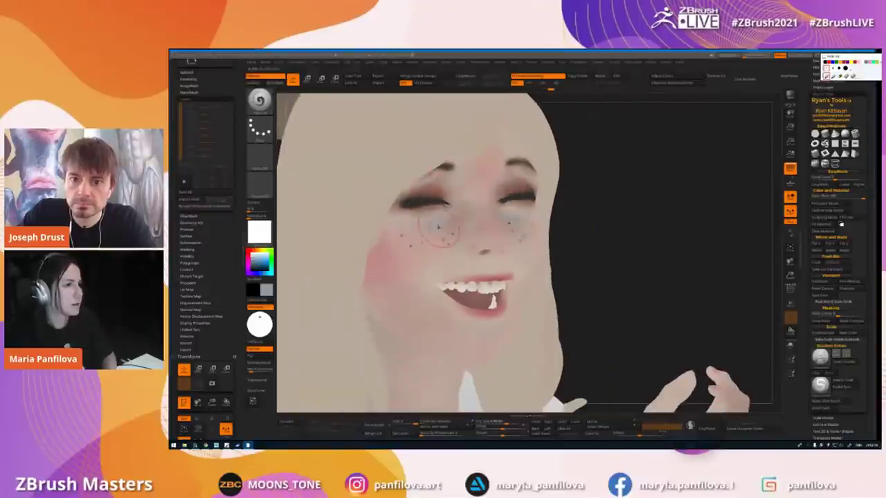
- Switch to the reference board, examine the skin tones of the rabbit-eared girl illustration and surrounding portraits, and return to the sculpt
key("super")
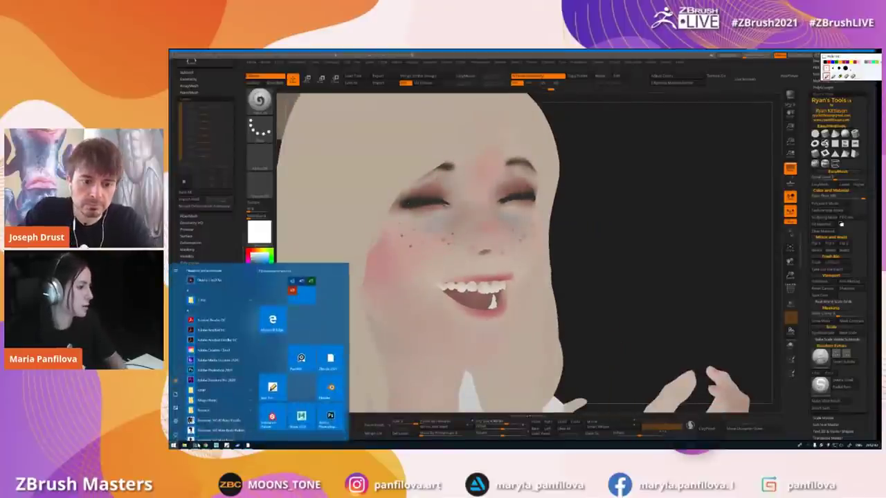
mouse_move(198, 445)
left_click(194, 416)
middle_click_drag(519, 275, 488, 261)
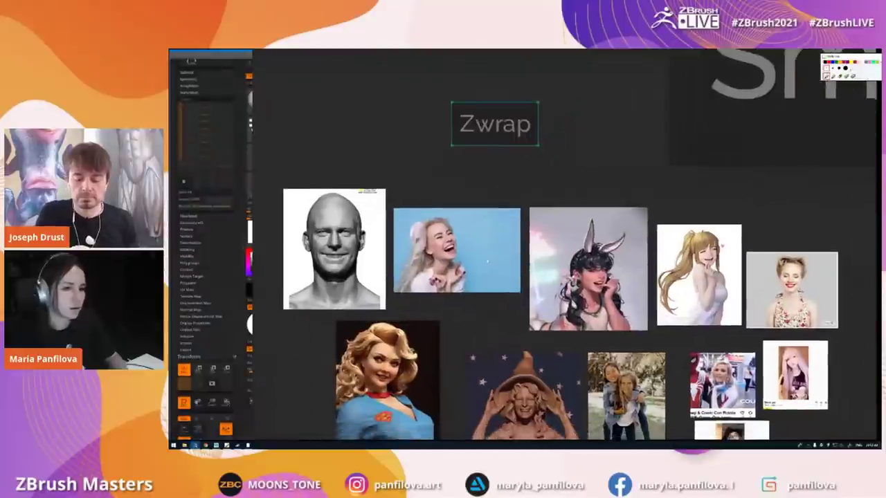
scroll(609, 270, "up", 5)
scroll(609, 270, "up", 3)
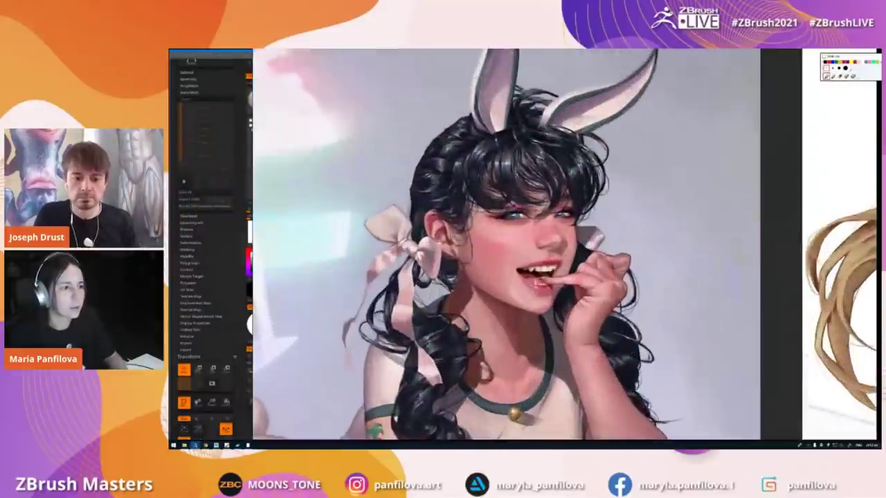
scroll(685, 353, "up", 2)
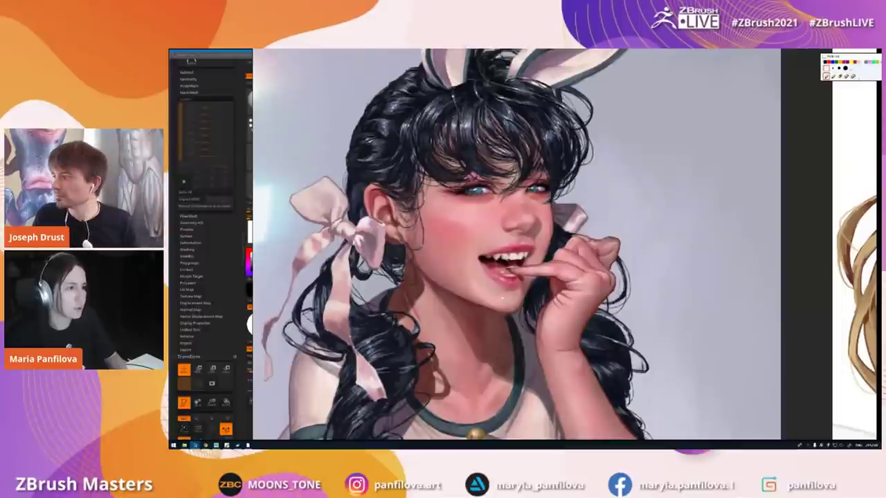
scroll(503, 294, "down", 7)
middle_click_drag(503, 294, 499, 244)
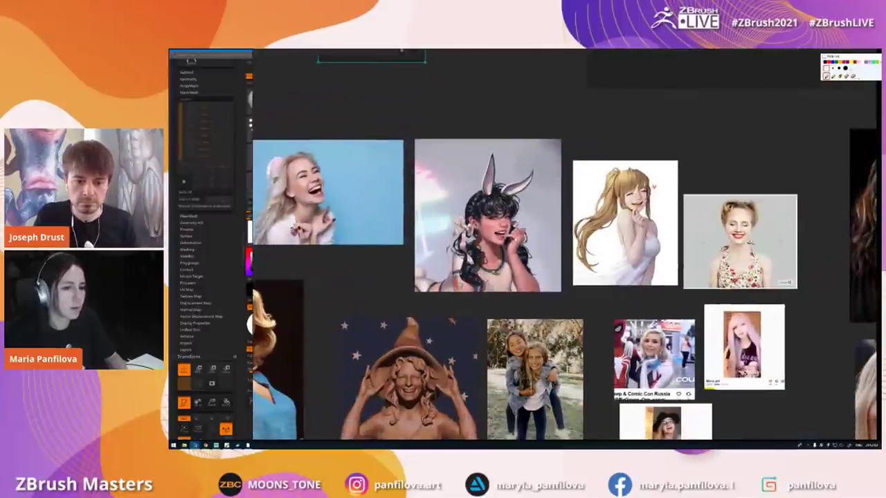
middle_click_drag(611, 255, 615, 239)
right_click_drag(615, 240, 570, 243)
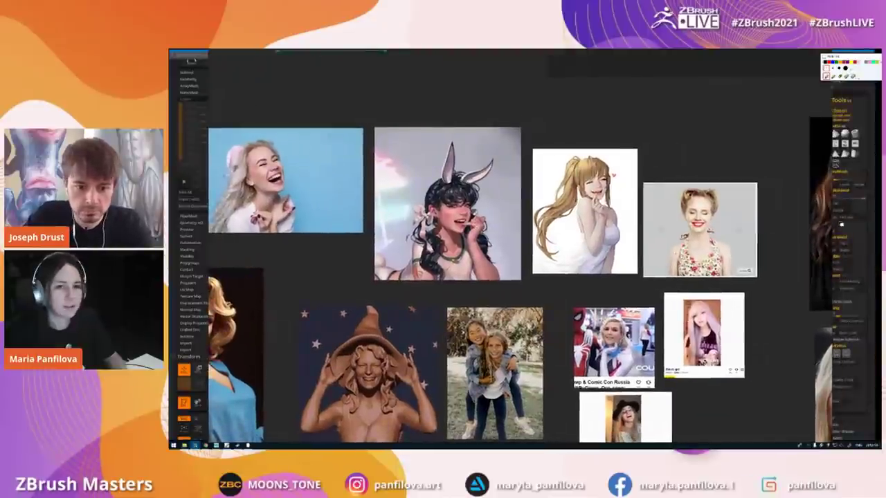
left_click(872, 287)
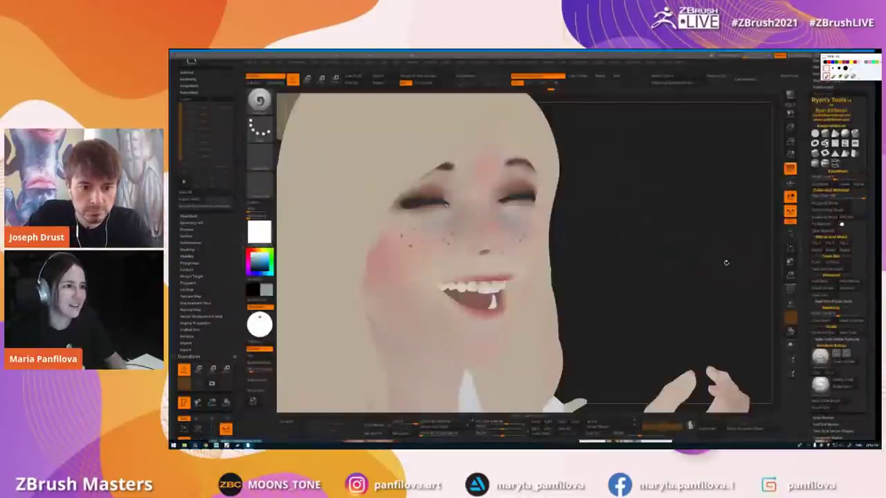
- Choose a dusty pink based on the skin colour and paint a stronger blush on the girl's cheeks
left_click_drag(675, 255, 716, 263, "alt")
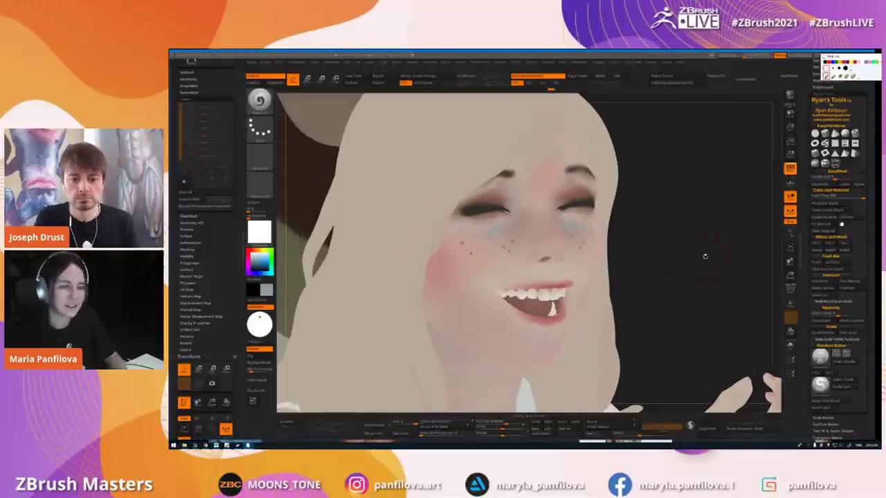
mouse_move(463, 239)
left_mouse_down()
mouse_move(443, 249)
mouse_move(426, 280)
mouse_move(436, 269)
left_mouse_up()
key("c")
key("space")
left_click(458, 310)
left_click_drag(464, 295, 457, 290)
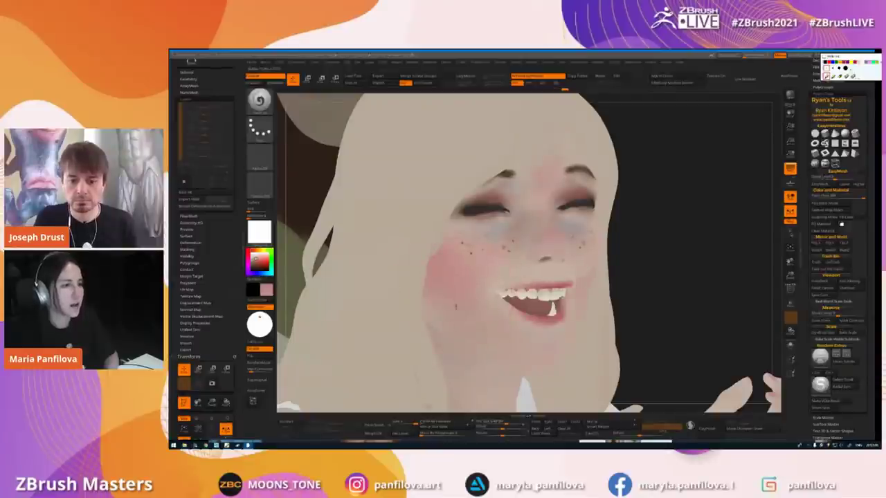
left_click_drag(531, 295, 533, 299)
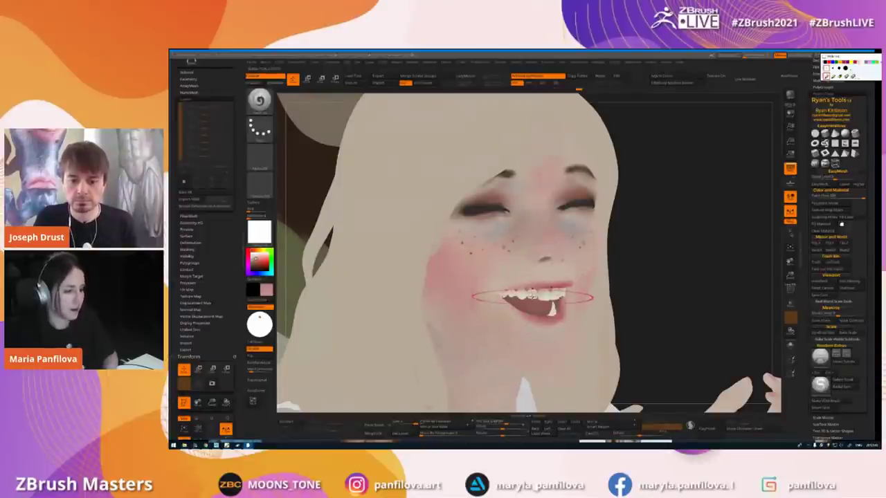
- Choose a near-white paint colour and lighten the upper cheeks below the girl's eyes
key("c")
key("space")
left_click(464, 236)
left_click_drag(462, 236, 505, 233)
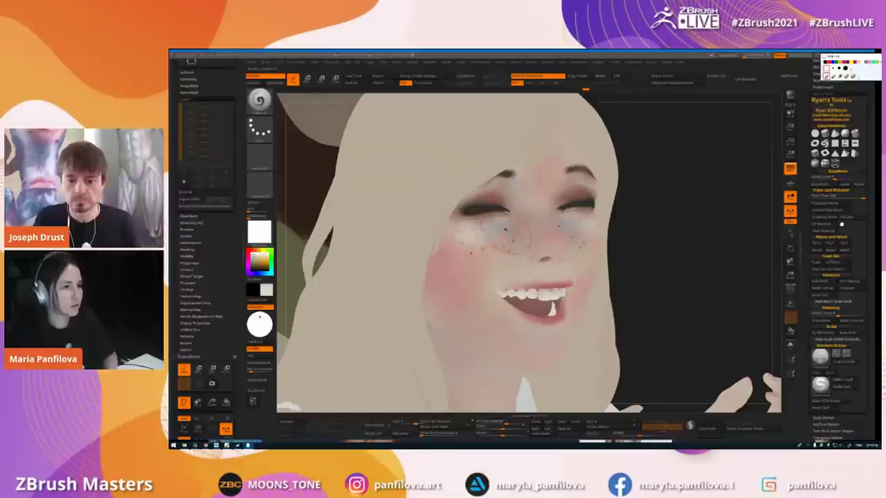
- Isolate the girl's body, lighten the skin around the outer eye corners with sampled tones, and show the full scene again
key("c")
key("shift+s")
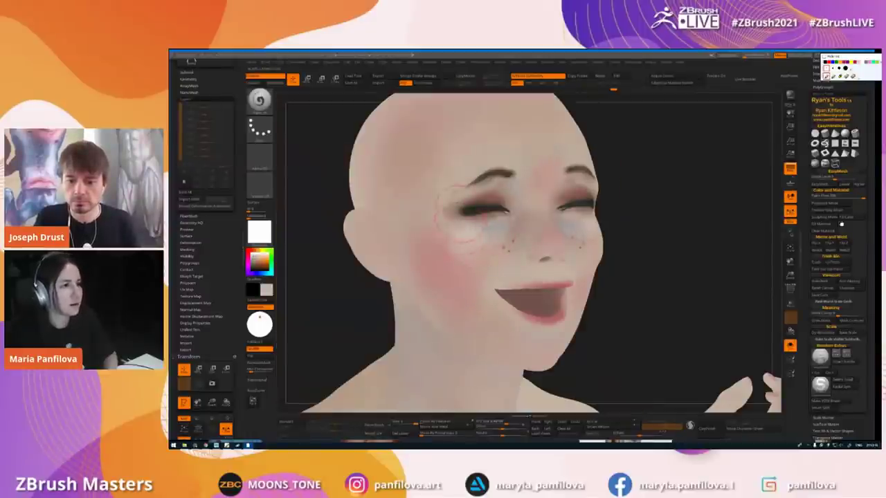
right_click_drag(471, 237, 461, 256, "alt")
right_click_drag(461, 218, 452, 251, "ctrl")
right_click(453, 250)
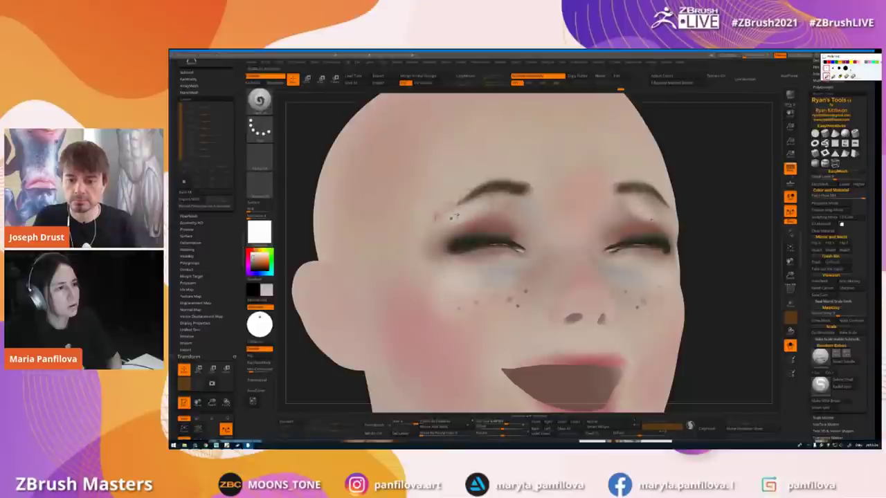
key("shift+s")
right_click_drag(441, 217, 443, 194)
- Preview the painted girl under several shaded materials, including a glossy one, and settle on a bright, soft material
left_click(269, 234)
left_click(324, 344)
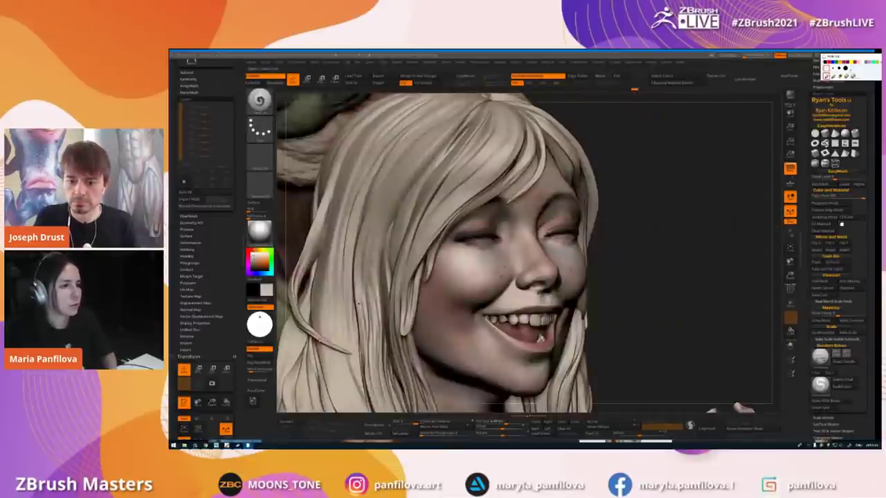
left_click(259, 230)
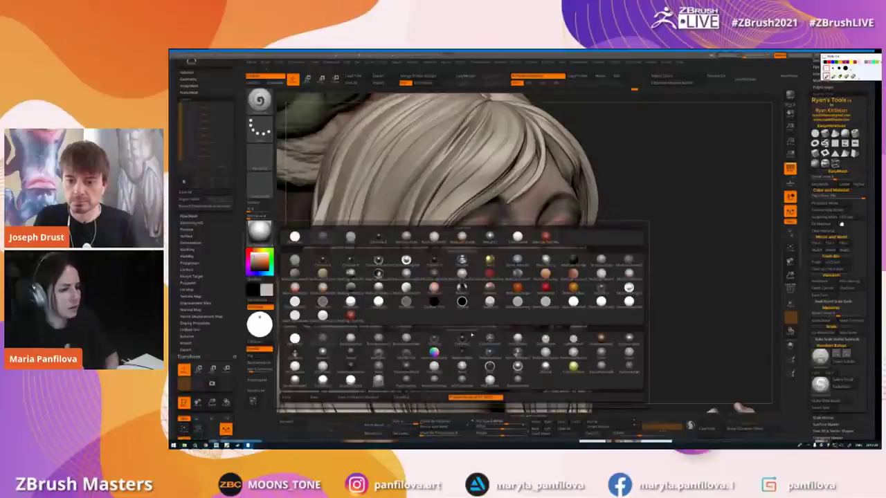
left_click(546, 338)
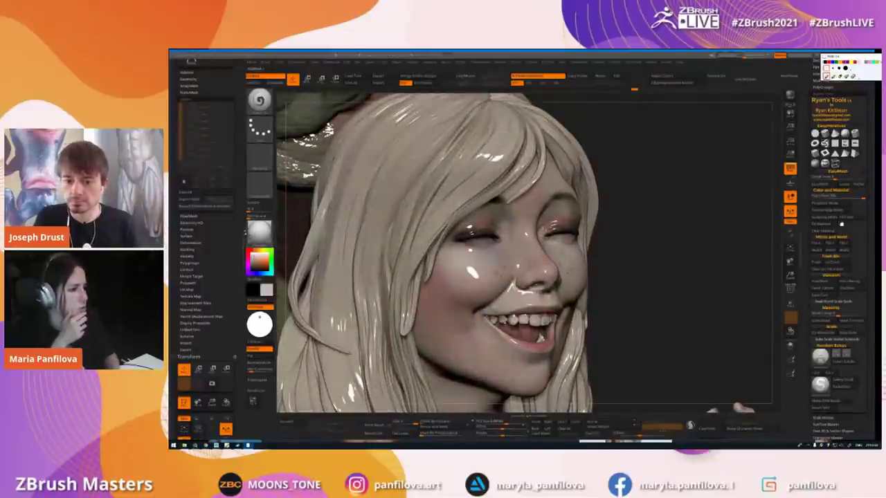
left_click(260, 230)
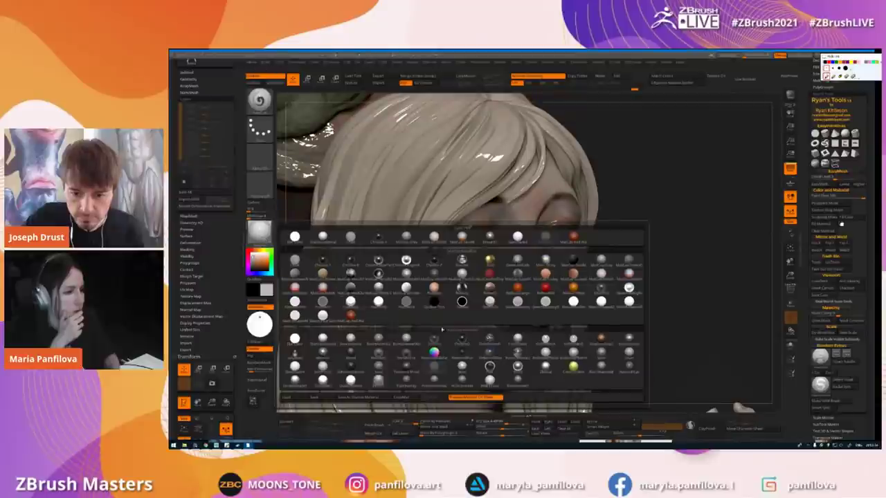
left_click(515, 344)
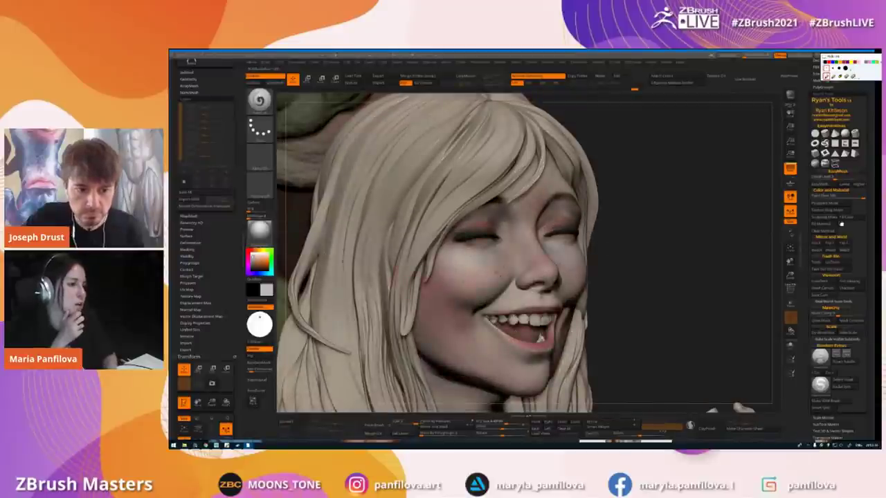
left_click(259, 231)
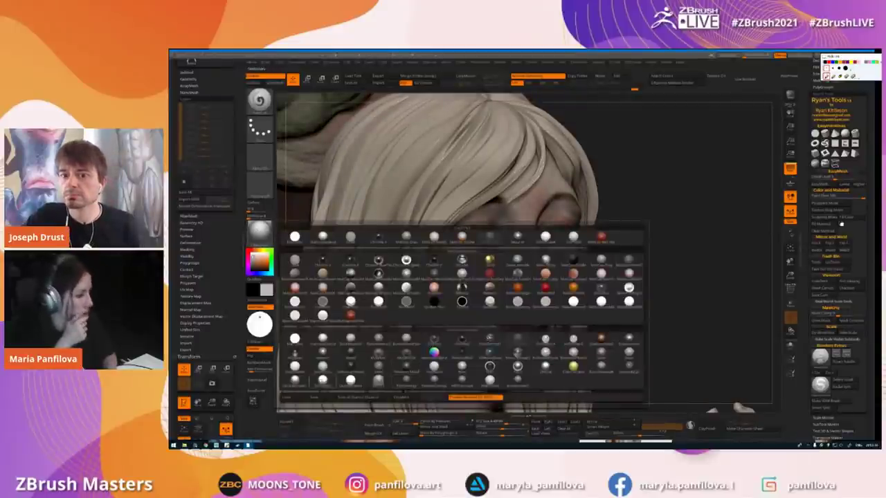
left_click(321, 379)
right_click_drag(472, 280, 475, 241)
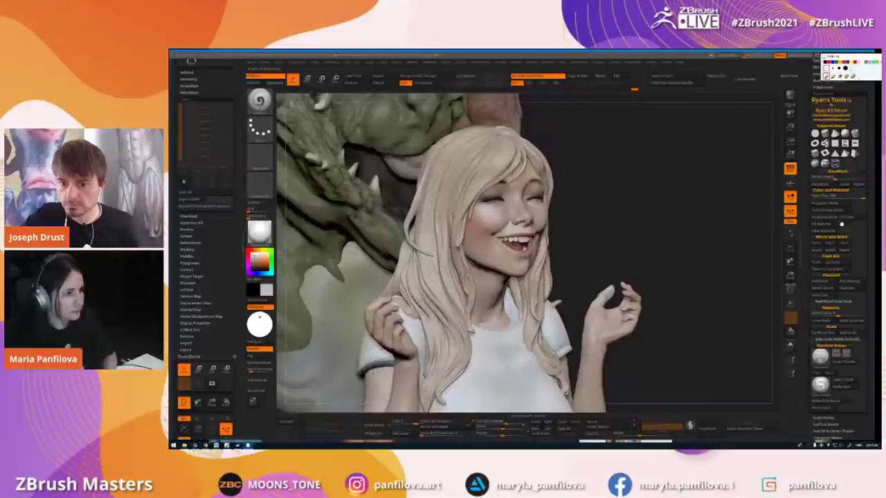
- Select the girl's hair and isolate it from the rest of the scene
key("shift+s")
right_click_drag(466, 235, 487, 220)
right_click_drag(436, 237, 435, 231)
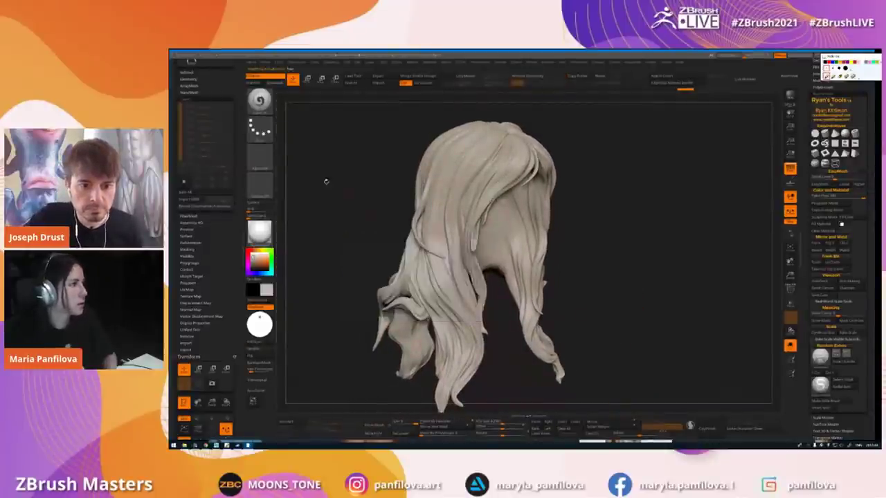
- Find the hair's masking settings and mask it by cavity
left_click(185, 98)
left_click(186, 126)
left_click(186, 125)
left_click_drag(210, 138, 192, 202)
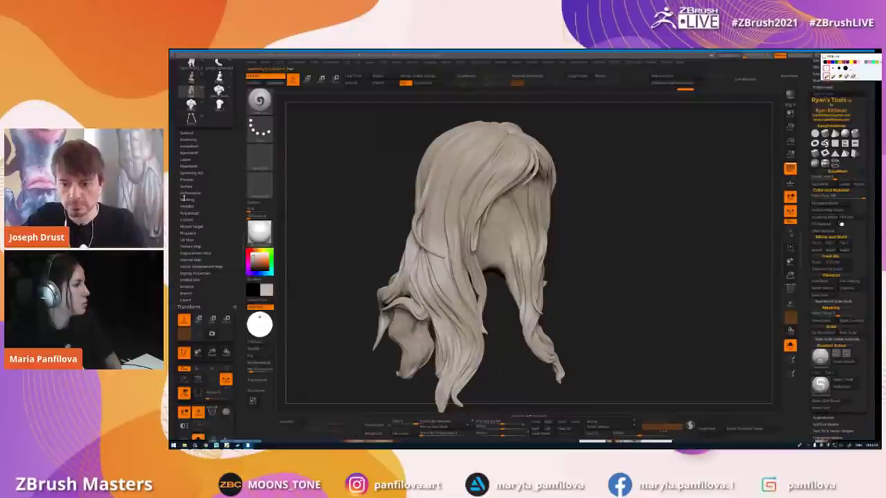
left_click(186, 200)
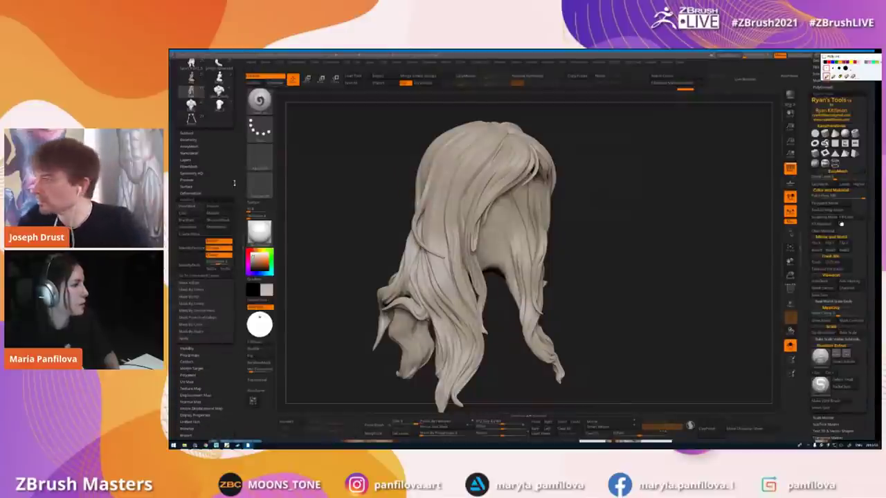
left_click_drag(234, 182, 233, 166)
left_click(190, 289)
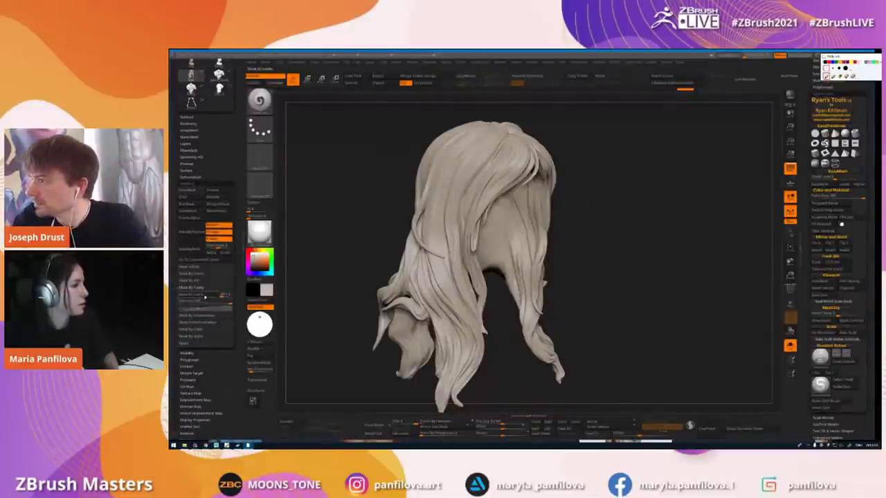
left_click(201, 302)
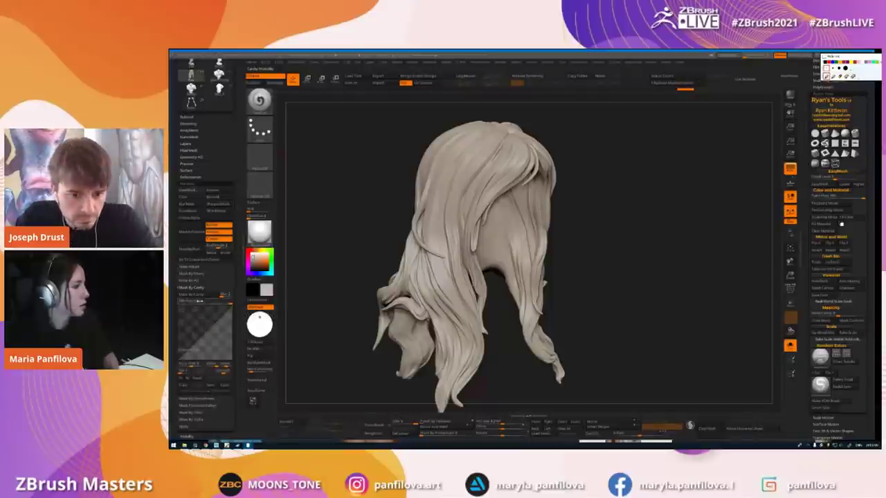
left_click(198, 299)
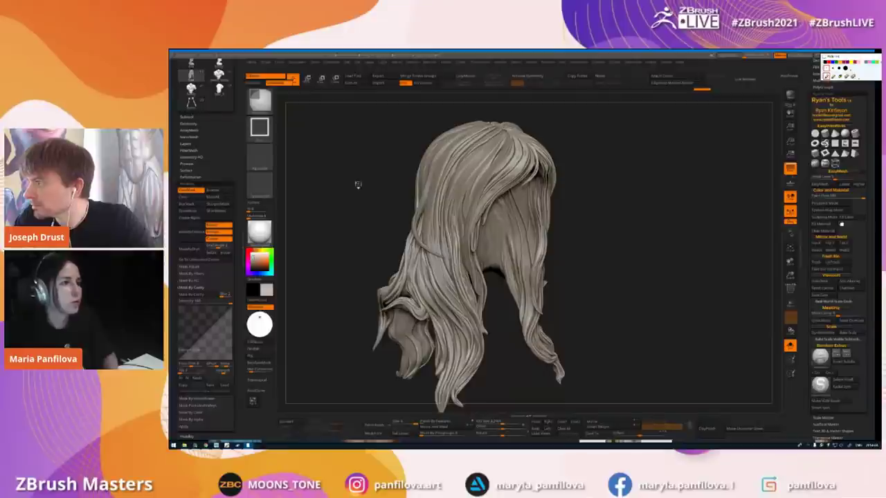
- Invert the cavity mask on the hair and hide the mask display while keeping it active
left_click_drag(358, 184, 358, 186, "ctrl")
key("ctrl+h")
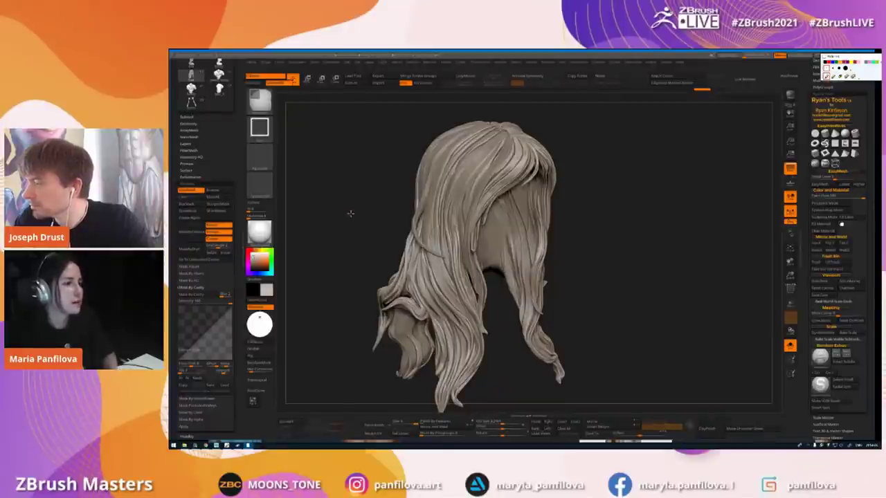
left_click(351, 216, "ctrl")
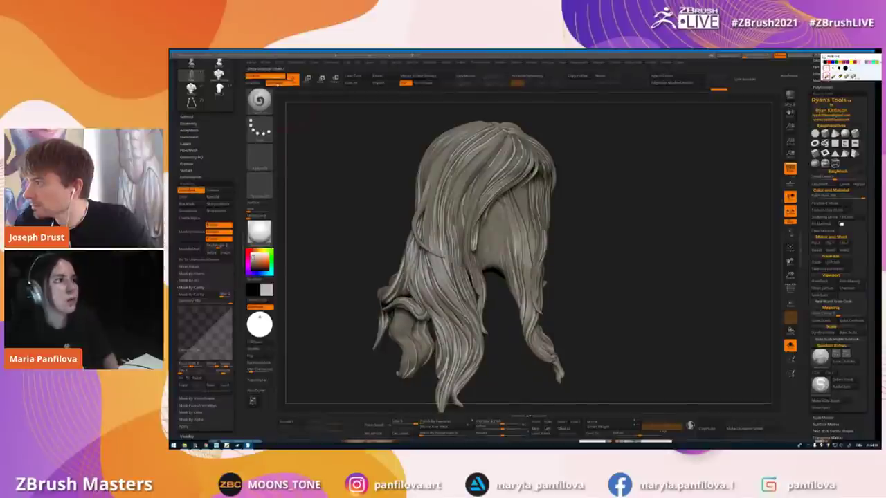
key("ctrl+h")
key("ctrl+h")
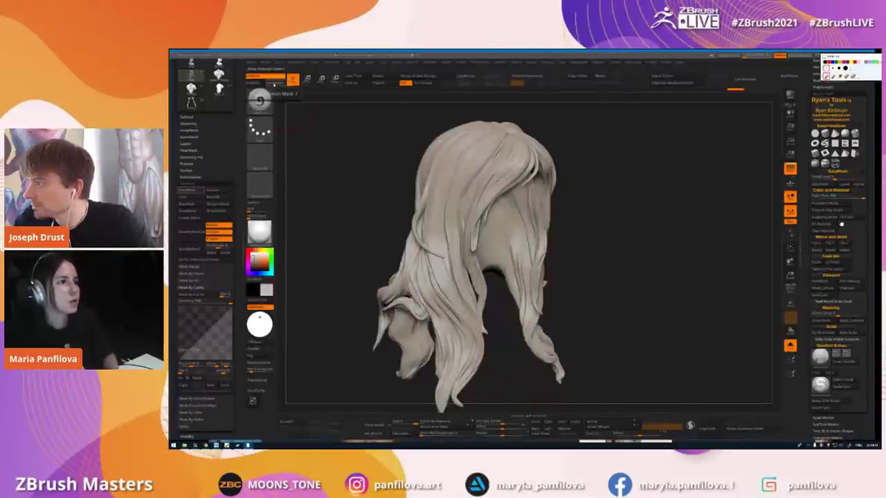
key("ctrl+h")
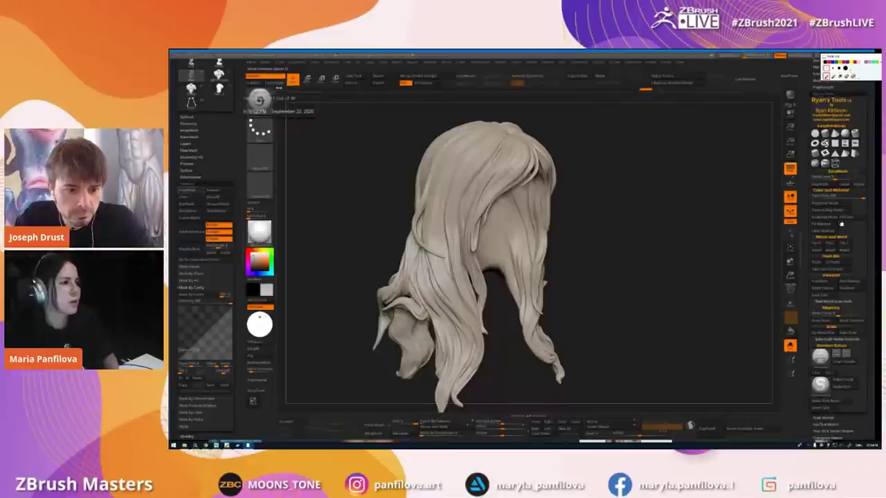
- Choose a reddish brown, paint it over the hair strands through the mask, and compare the hair with and without the strokes
left_click(260, 261)
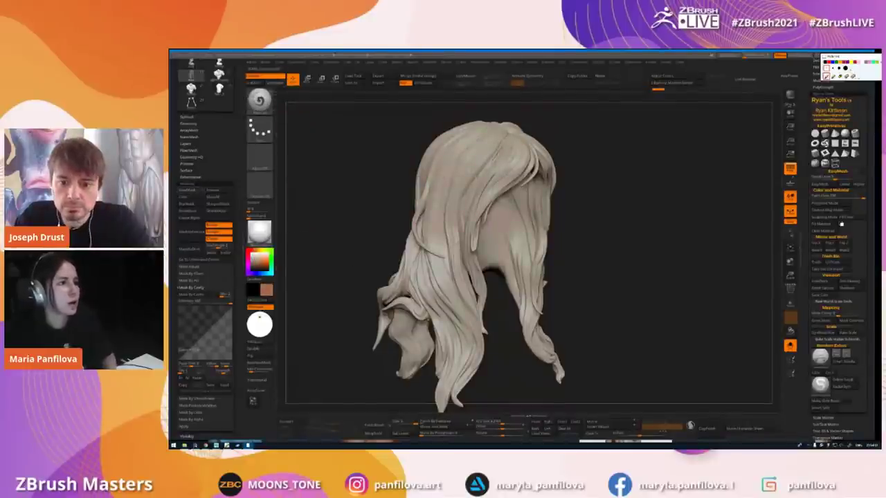
left_click_drag(486, 153, 458, 206)
mouse_move(477, 166)
left_mouse_down()
mouse_move(450, 229)
mouse_move(447, 276)
mouse_move(466, 349)
left_mouse_up()
key("ctrl+z")
key("ctrl+z")
key("ctrl+shift+z")
key("ctrl+z")
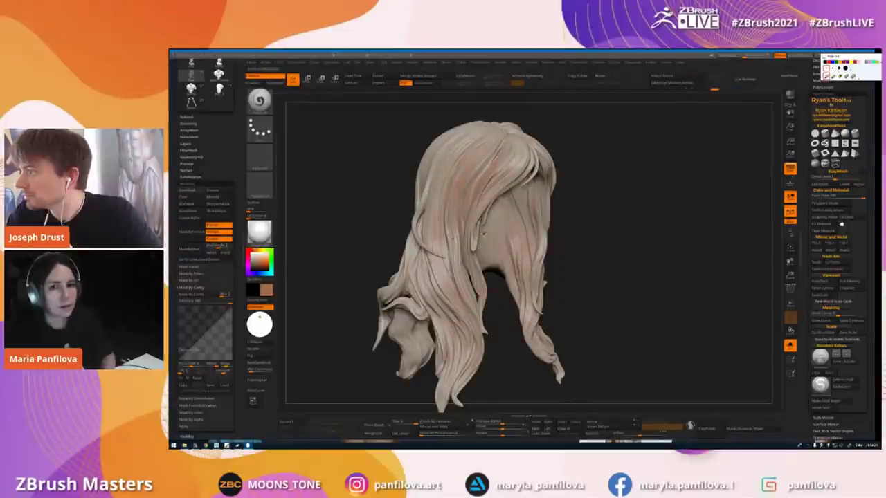
key("ctrl+shift+z")
- Sample the beige from the hair, choose an ochre brown, and brush it over the upper hair strands through the mask
left_click_drag(374, 183, 411, 163)
key("c")
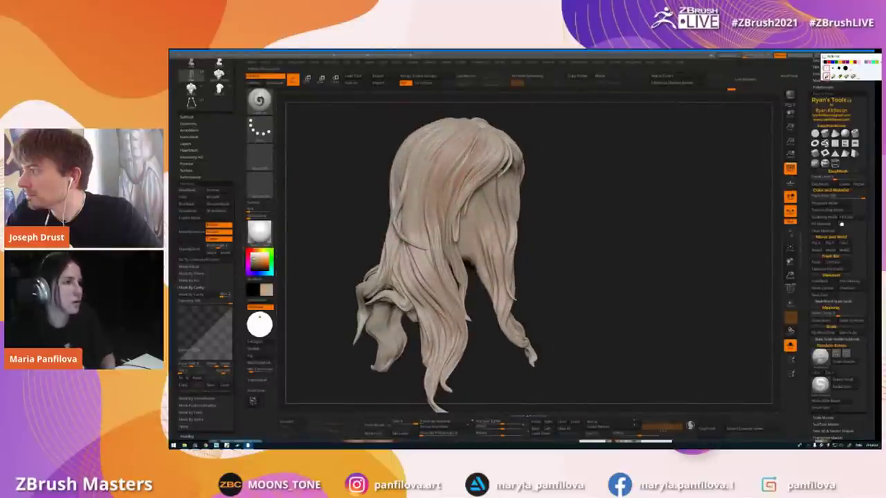
mouse_move(306, 280)
left_mouse_down("alt")
mouse_move(343, 235)
mouse_move(455, 282)
mouse_move(420, 334)
mouse_move(387, 325)
left_mouse_up("alt")
right_click(447, 206)
left_click(258, 263)
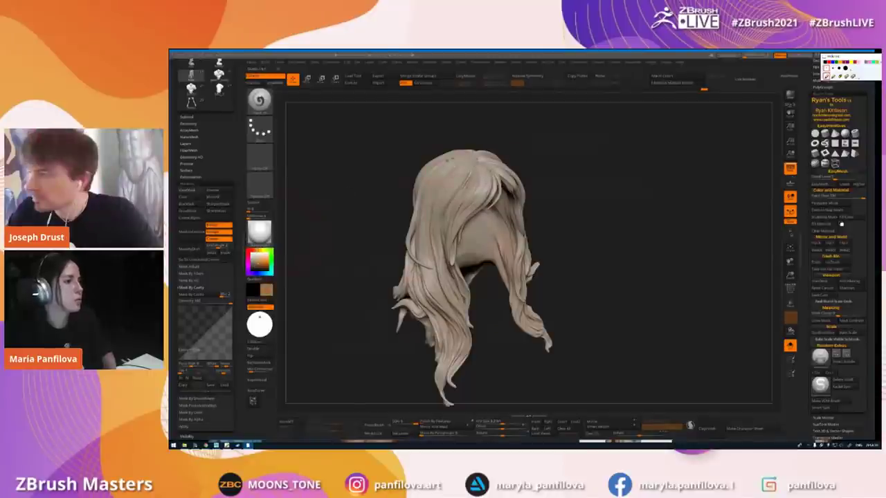
right_click_drag(467, 132, 475, 159, "ctrl")
mouse_move(482, 159)
left_mouse_down()
mouse_move(497, 166)
mouse_move(489, 174)
mouse_move(512, 182)
mouse_move(508, 199)
left_mouse_up()
right_click_drag(443, 173, 512, 173)
left_click_drag(445, 148, 416, 166)
- Paint the ochre brown over the lower hair strands and curled ends, including the locks on both sides
right_click_drag(491, 173, 422, 173)
right_click_drag(417, 293, 441, 219, "alt")
right_click_drag(415, 313, 419, 293, "alt")
key("space")
key("space")
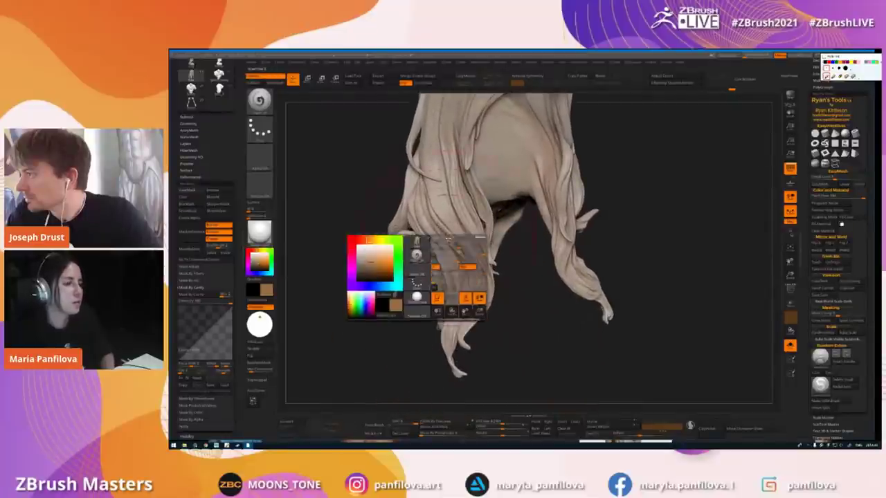
right_click_drag(453, 222, 445, 205)
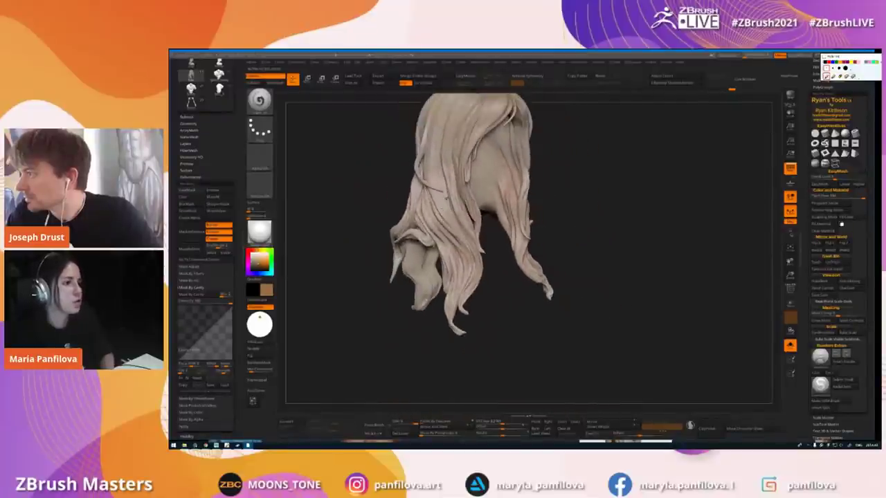
left_click_drag(462, 225, 454, 334)
left_click_drag(525, 262, 551, 301)
left_click_drag(495, 165, 505, 197)
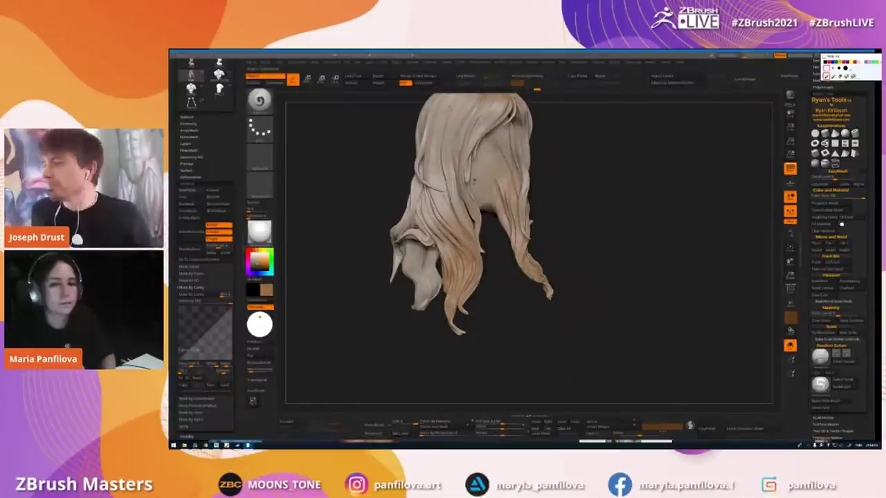
left_click_drag(443, 228, 428, 192)
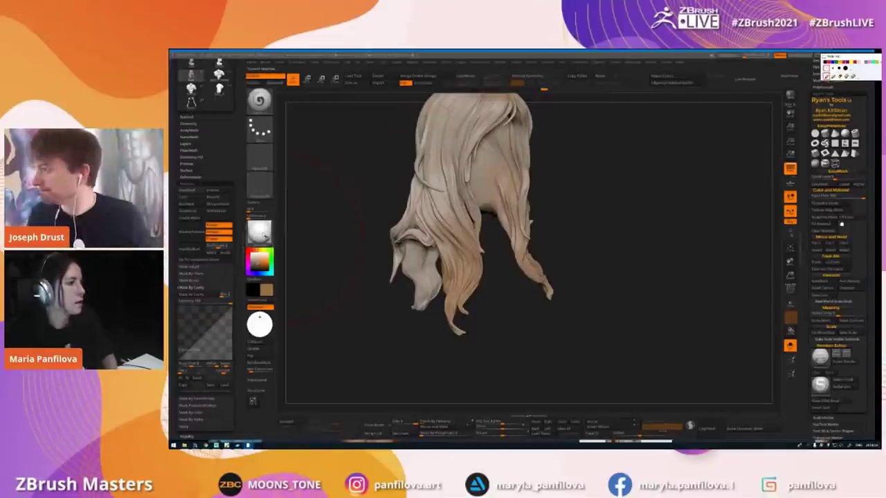
- Show the full girl-and-creature scene again and switch its display to a glossier, higher-contrast material
left_click(261, 234)
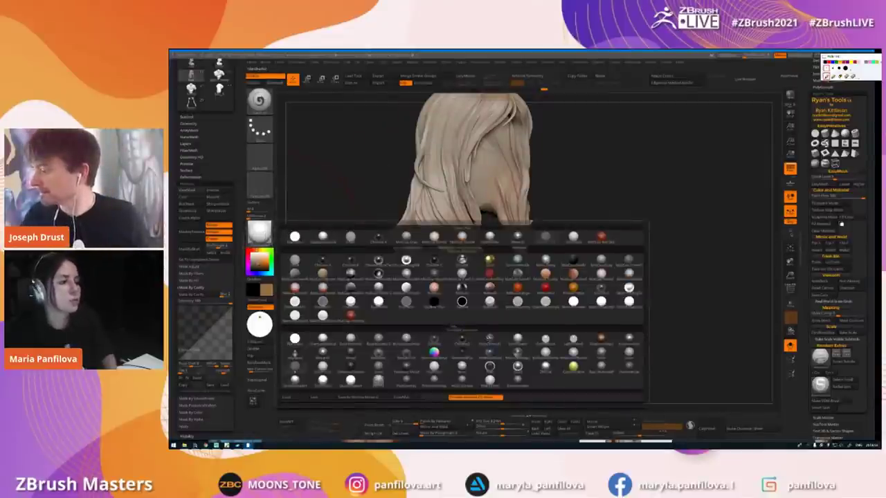
key("alt+s")
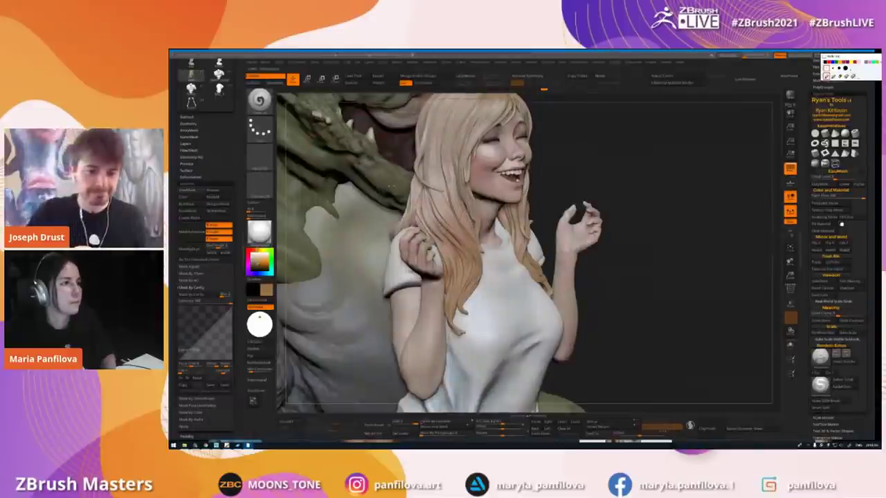
left_click(270, 236)
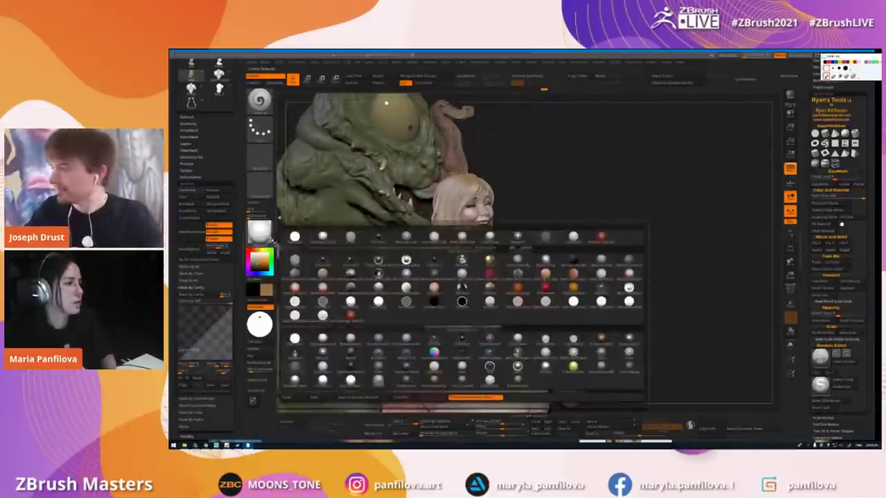
left_click(322, 338)
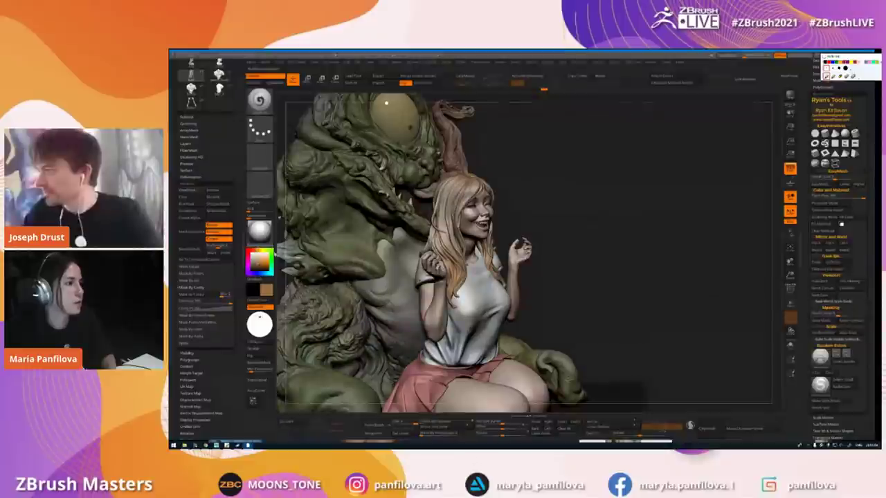
right_click_drag(373, 202, 414, 219, "alt")
right_click_drag(388, 187, 413, 211, "alt")
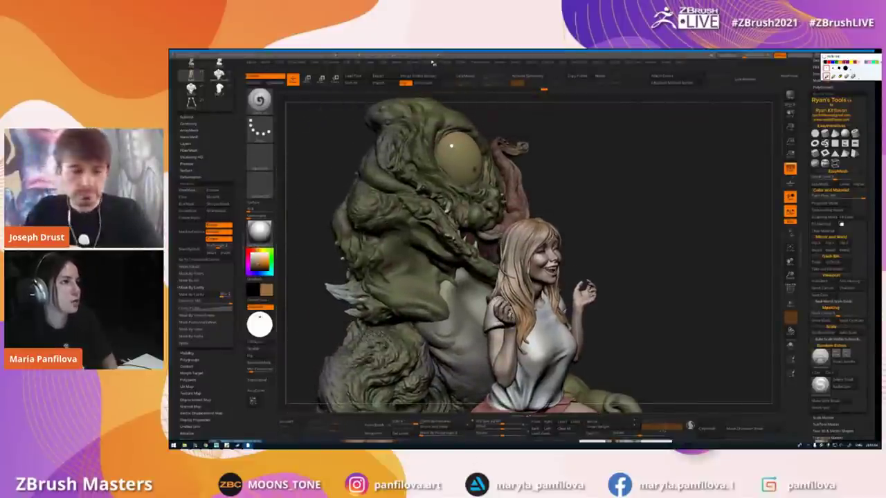
- Open the current material's modifiers, lower one of its fully raised values slightly, and return it to maximum
left_click(432, 62)
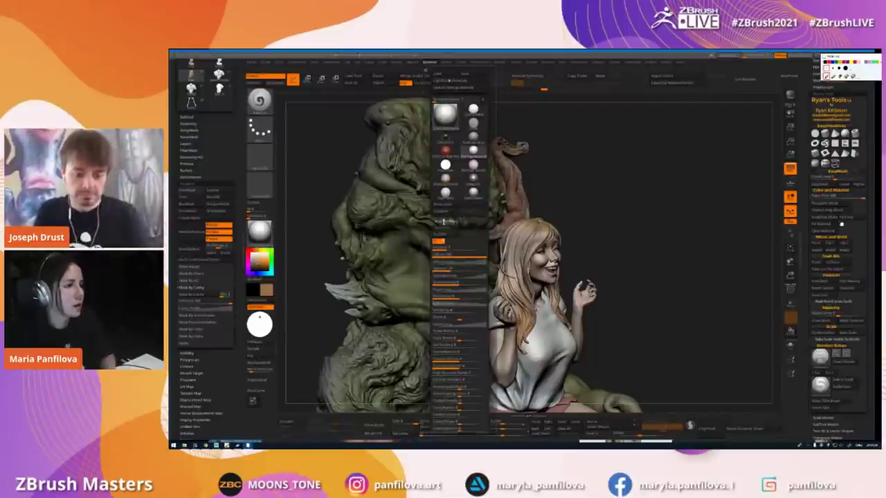
left_click(443, 221)
left_click(442, 222)
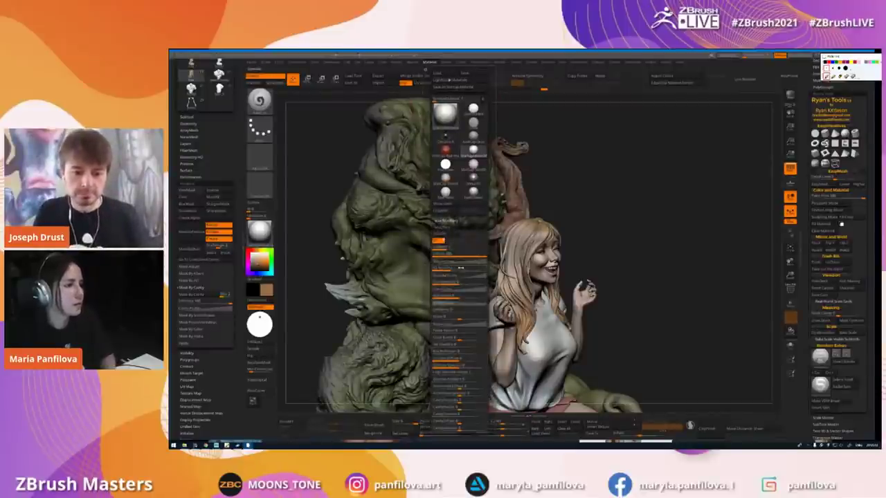
left_click_drag(482, 256, 476, 255)
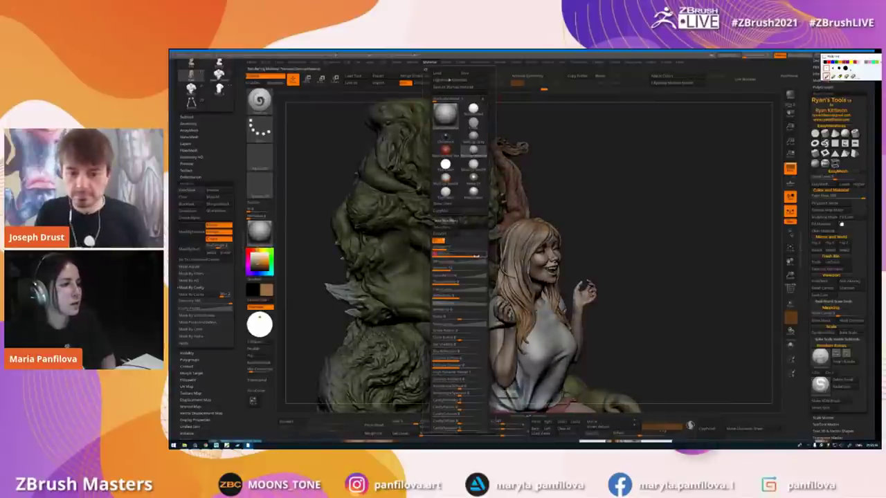
left_click_drag(478, 256, 488, 256)
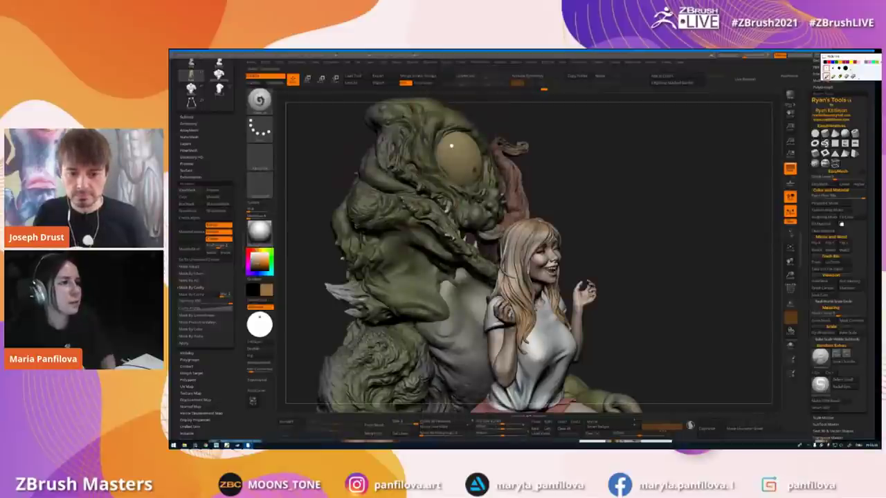
mouse_move(427, 229)
right_mouse_down()
mouse_move(477, 250)
mouse_move(435, 235)
mouse_move(408, 180)
mouse_move(381, 179)
mouse_move(396, 180)
right_mouse_up()
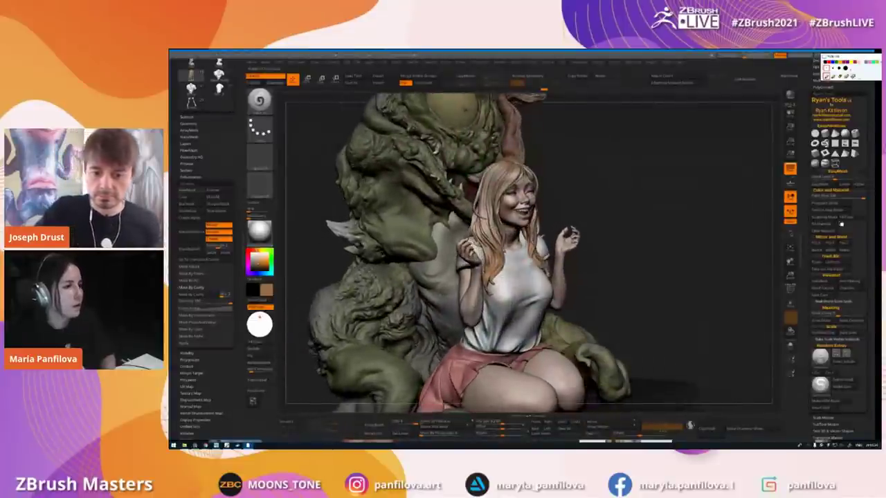
- Switch to the flat colour material, examine the bluish shading painted on the girl's shirt, and select the shirt
left_click(260, 232)
left_click(299, 331)
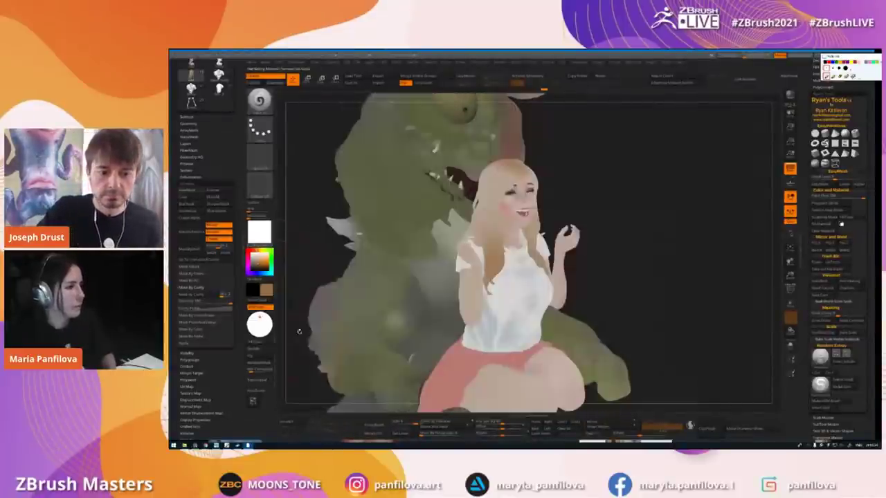
right_click_drag(299, 331, 295, 298, "alt")
mouse_move(496, 175)
right_mouse_down()
mouse_move(510, 176)
mouse_move(492, 186)
mouse_move(492, 214)
right_mouse_up()
right_click_drag(488, 339, 449, 231)
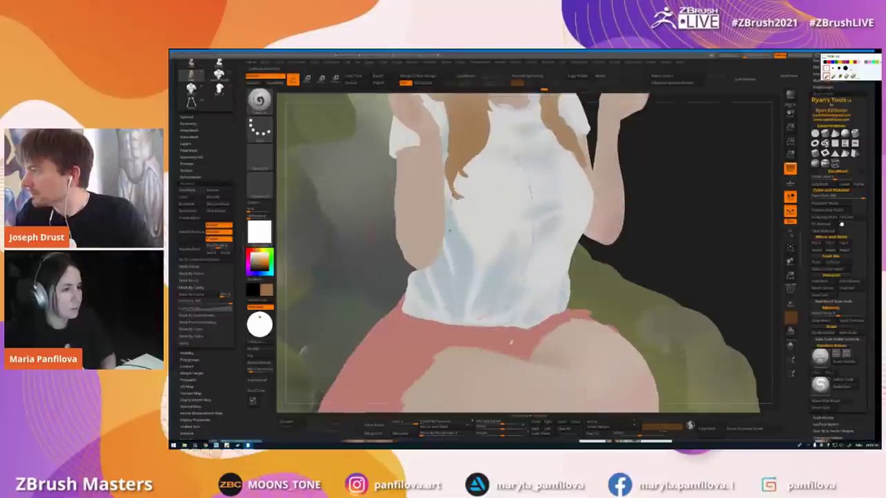
left_click(470, 239, "alt")
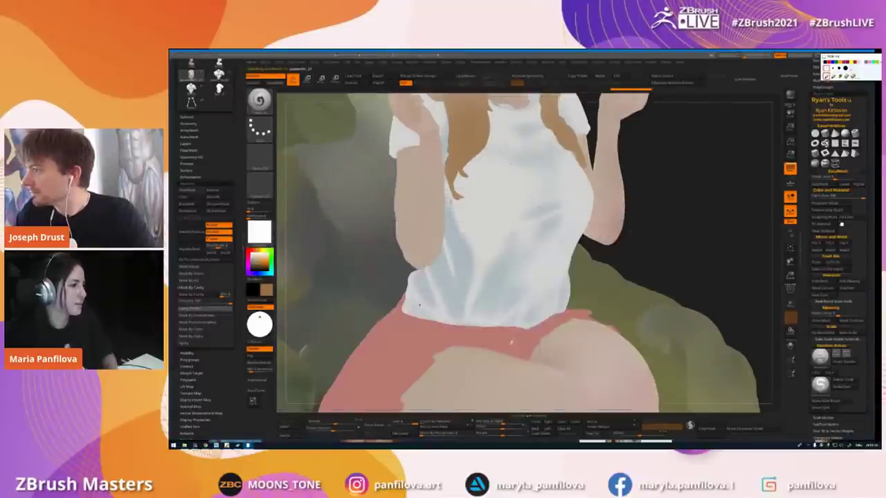
- Compare the shirt's painted shading under the glossy material, and switch the scene to a softer shaded material
left_click(259, 234)
left_click(323, 316)
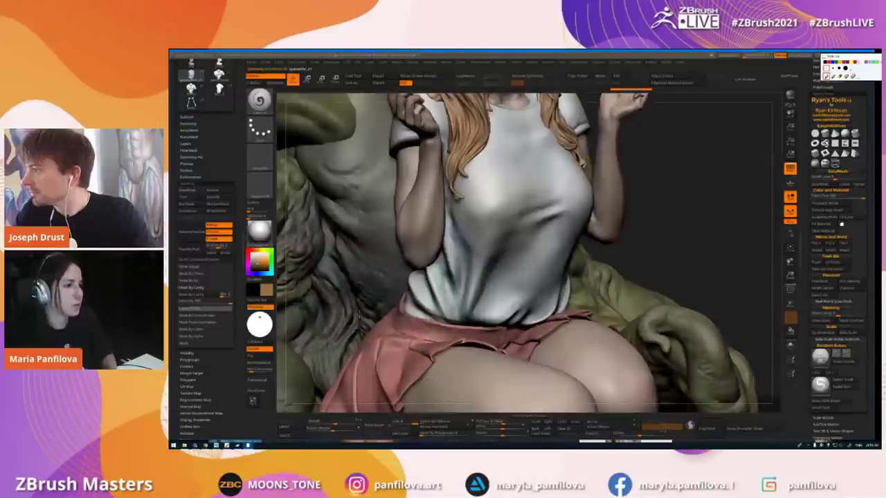
left_click(260, 234)
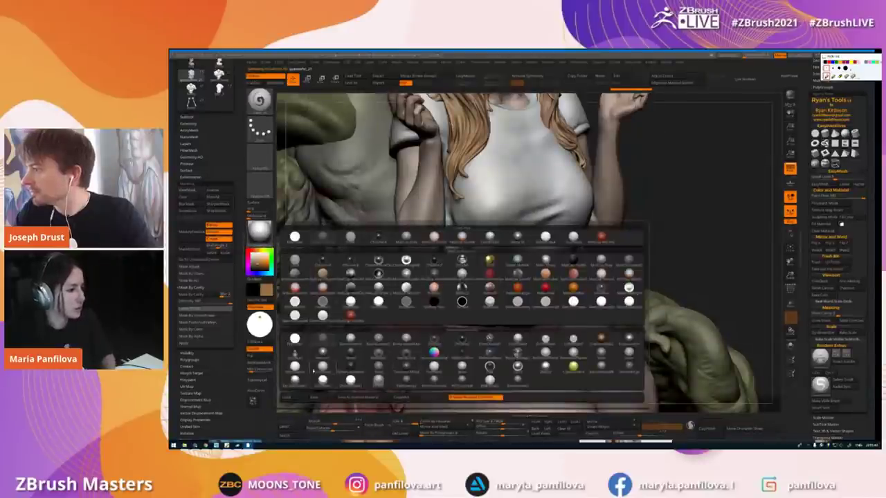
left_click(462, 301)
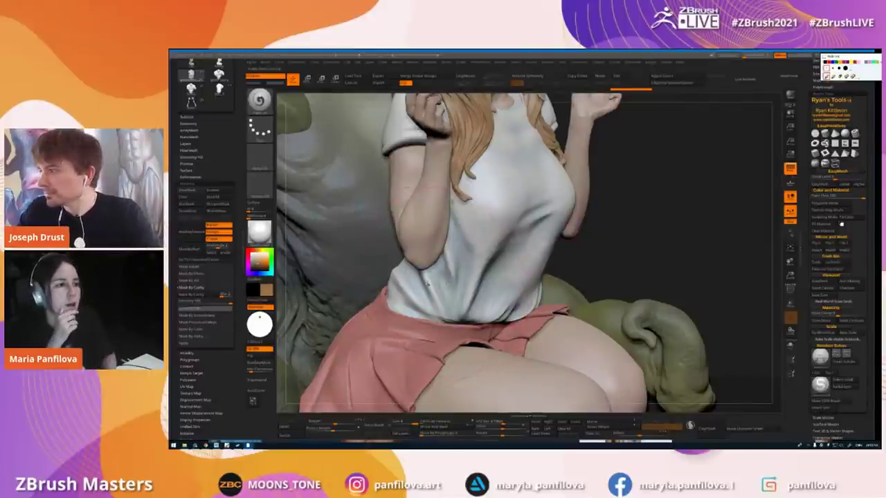
- Select the girl's pink skirt and isolate it from the rest of the scene
right_click_drag(453, 280, 281, 216)
left_click_drag(281, 217, 283, 140)
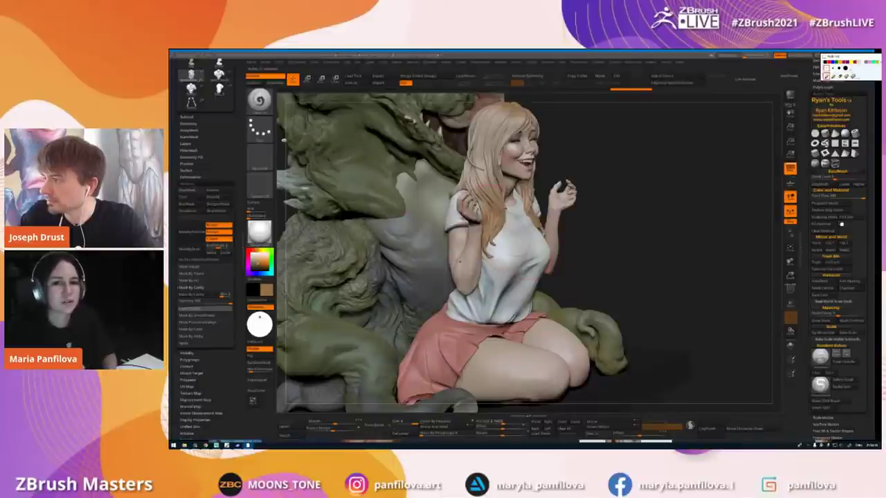
left_click_drag(283, 141, 441, 159)
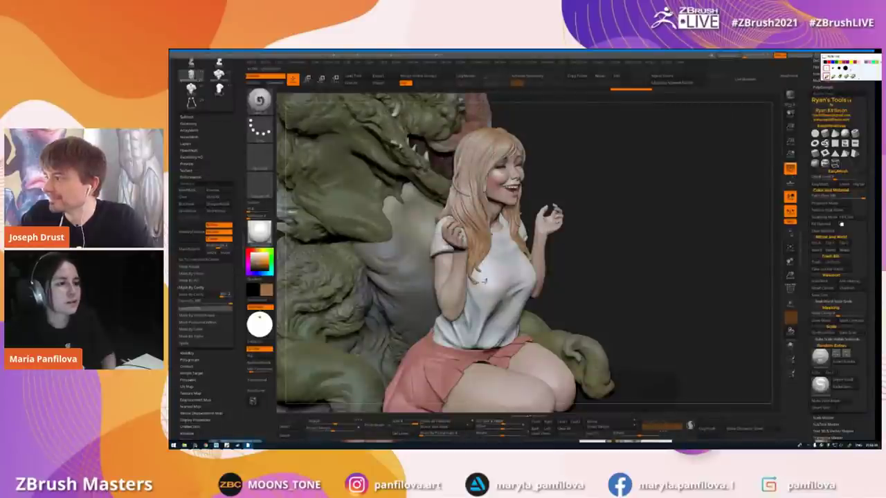
right_click_drag(436, 306, 454, 284, "alt")
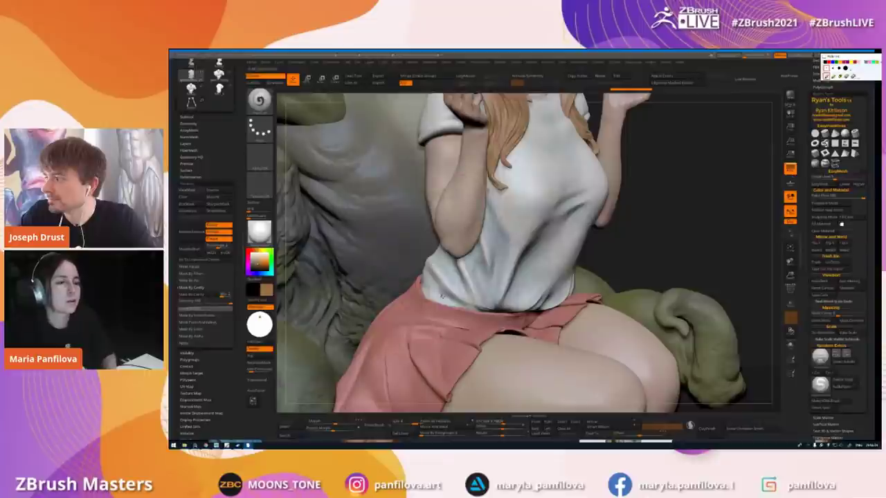
left_click_drag(491, 296, 486, 245)
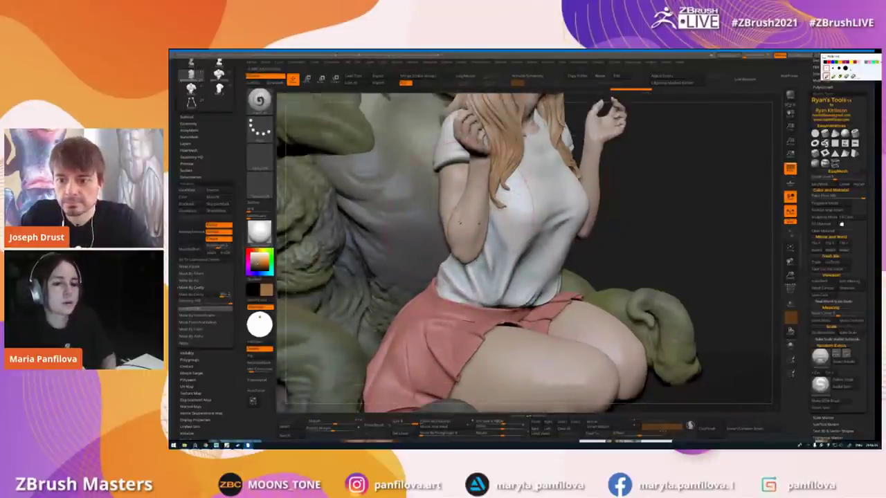
left_click_drag(493, 221, 477, 263)
left_click(477, 263, "alt")
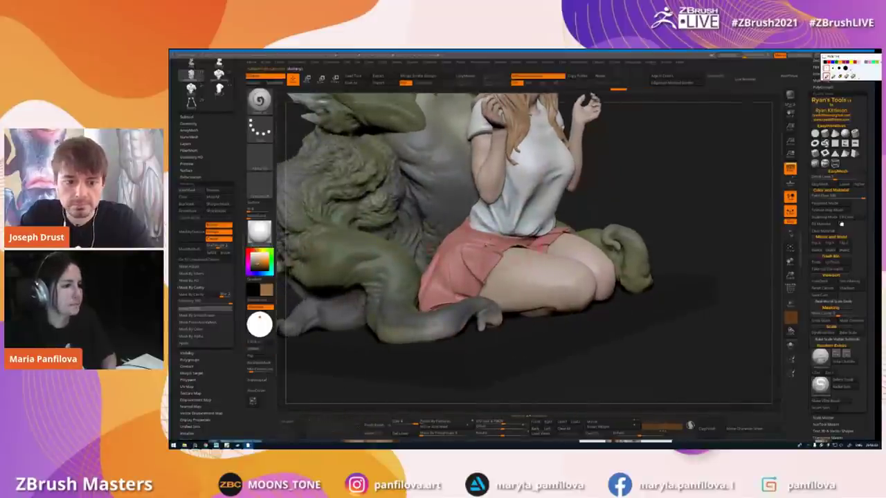
key("shift+s")
right_click_drag(478, 263, 501, 257)
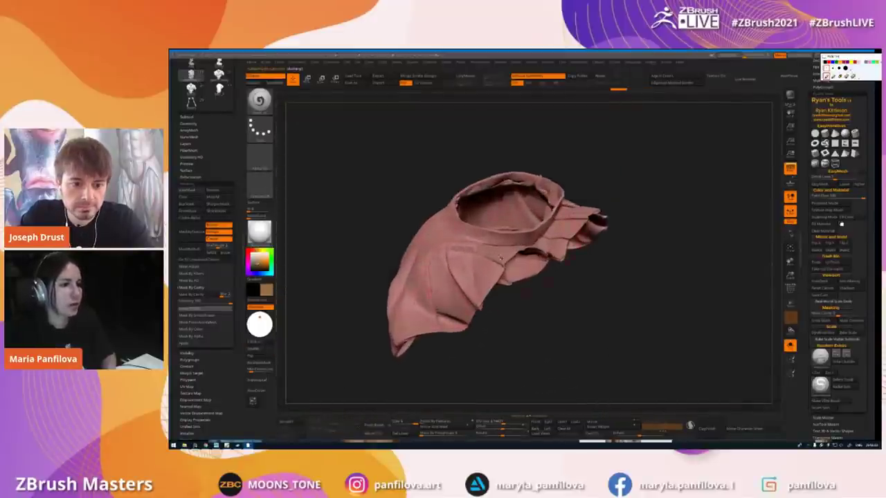
- Open the ambient occlusion masking settings, adjust the occlusion intensity, and mask the skirt by ambient occlusion
left_click(194, 281)
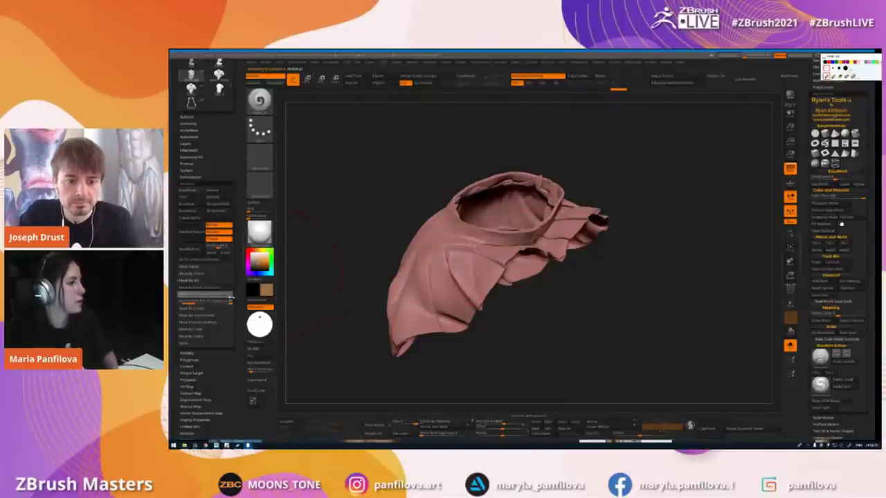
left_click(223, 296)
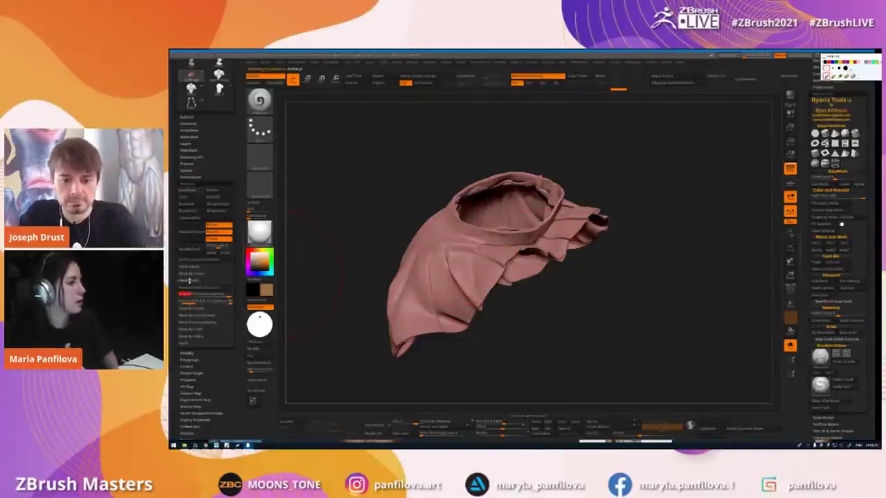
left_click(232, 297)
left_click(187, 302)
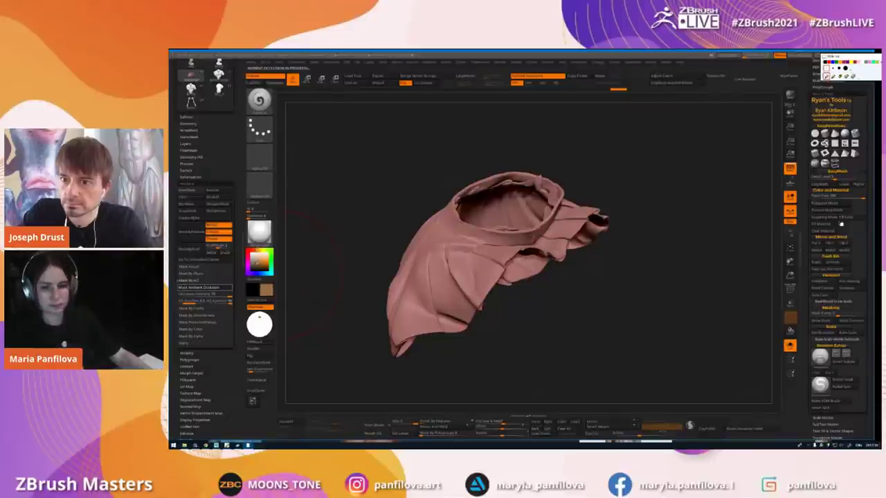
- Switch to the reference board, view its anatomy, smile and folds sections as a whole, and return to the skirt
key("alt+Tab")
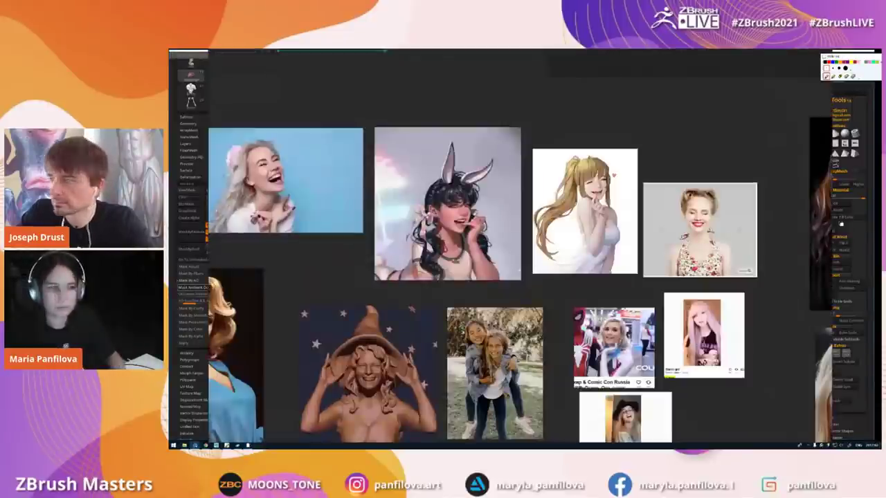
scroll(520, 274, "down", 8)
scroll(653, 350, "down", 2)
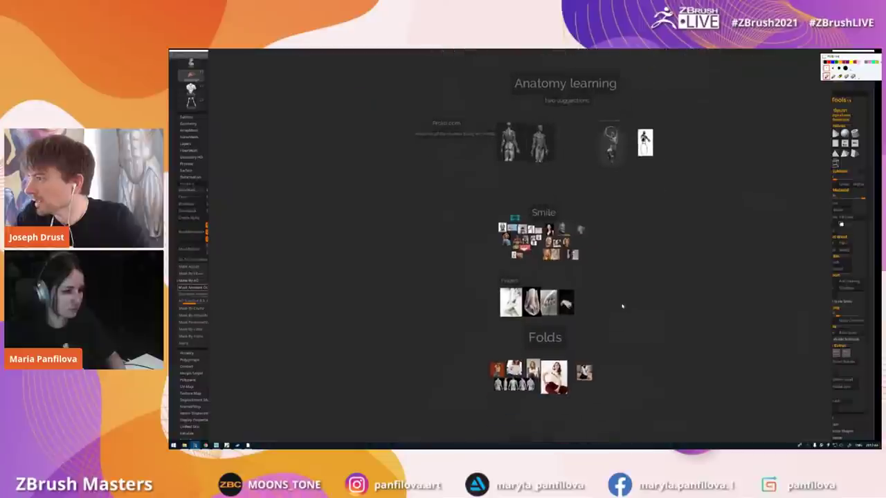
key("alt+Tab")
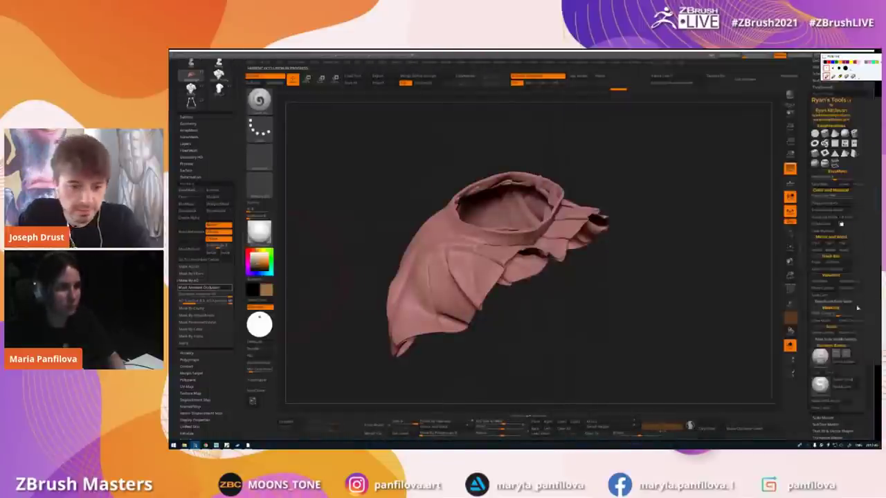
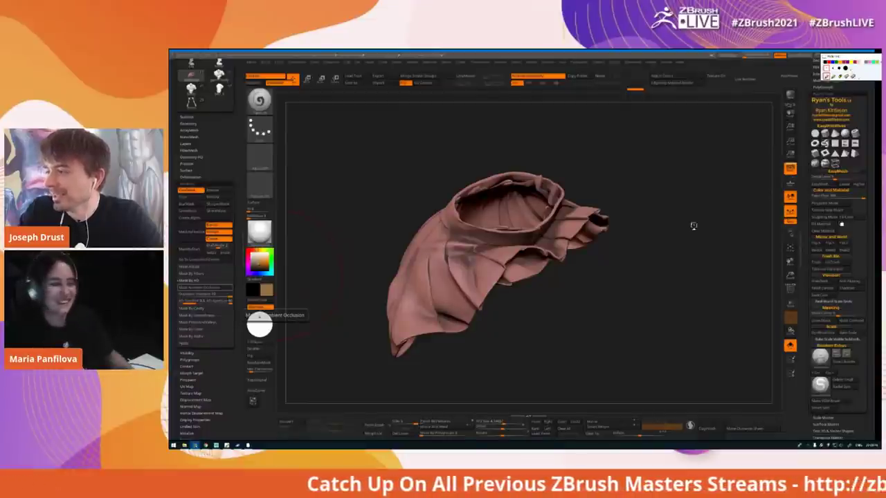
- Compare the skirt with and without its ambient occlusion mask, and invert the mask so the recessed folds can be painted
left_click_drag(332, 226, 337, 226)
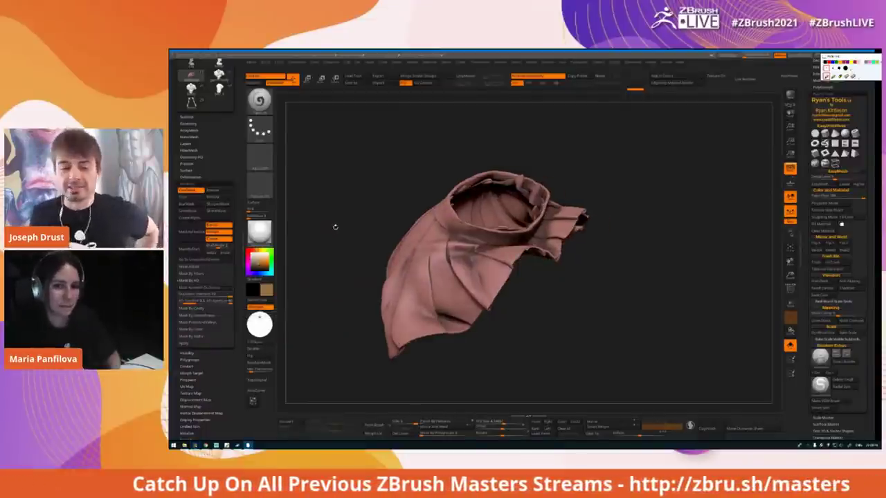
key("ctrl+shift")
key("ctrl+z")
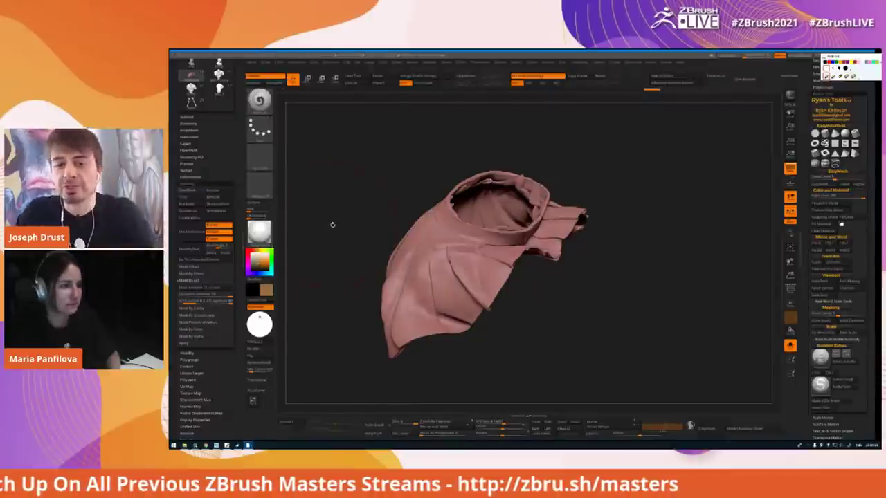
key("ctrl+z")
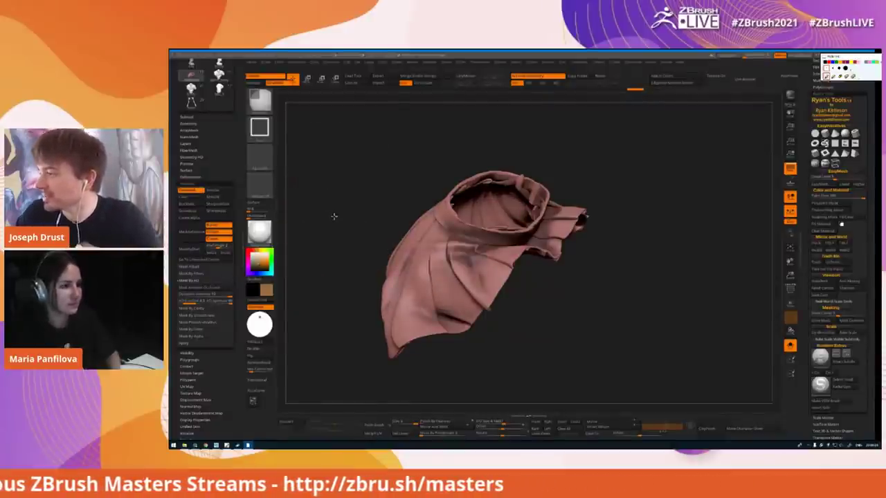
key("ctrl+z")
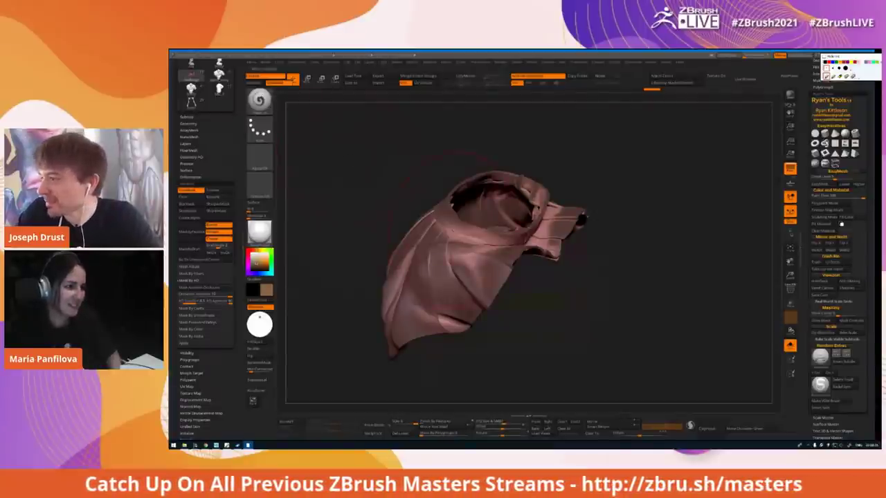
- Paint a light tan tint over the skirt's waistband and upper folds through the inverted occlusion mask, and clear the mask
key("space")
key("space")
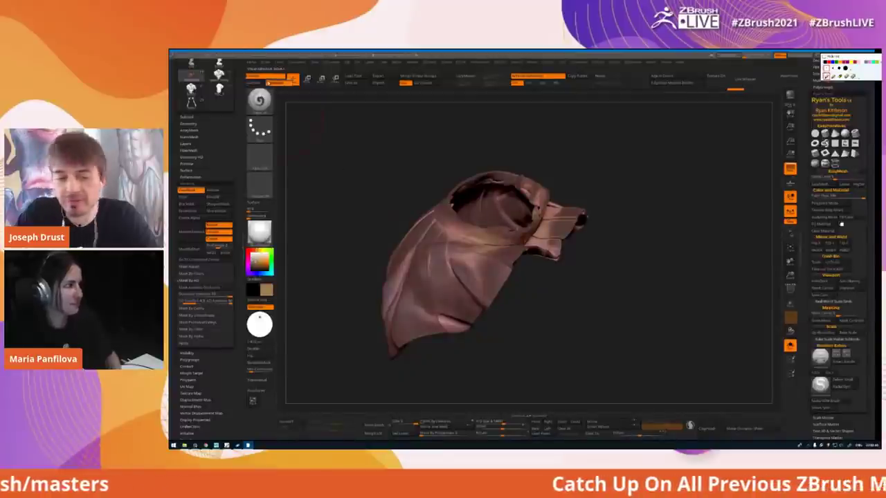
left_click(273, 82)
key("space")
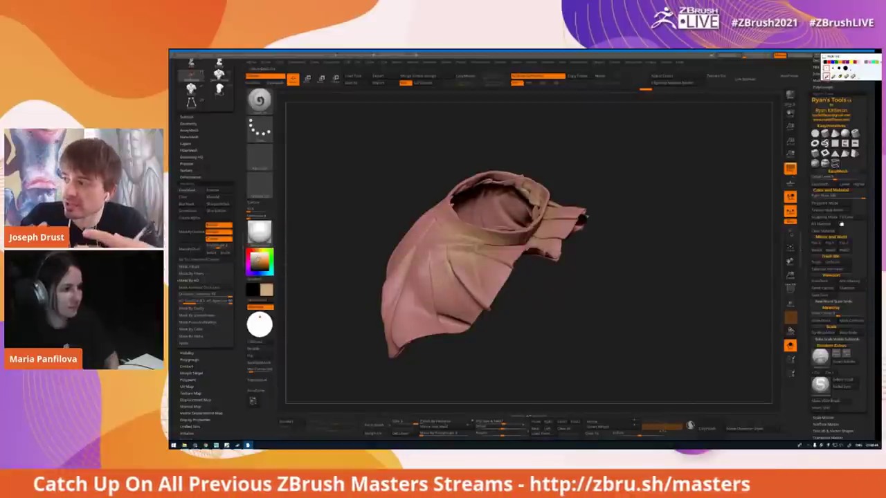
left_click_drag(373, 188, 373, 187)
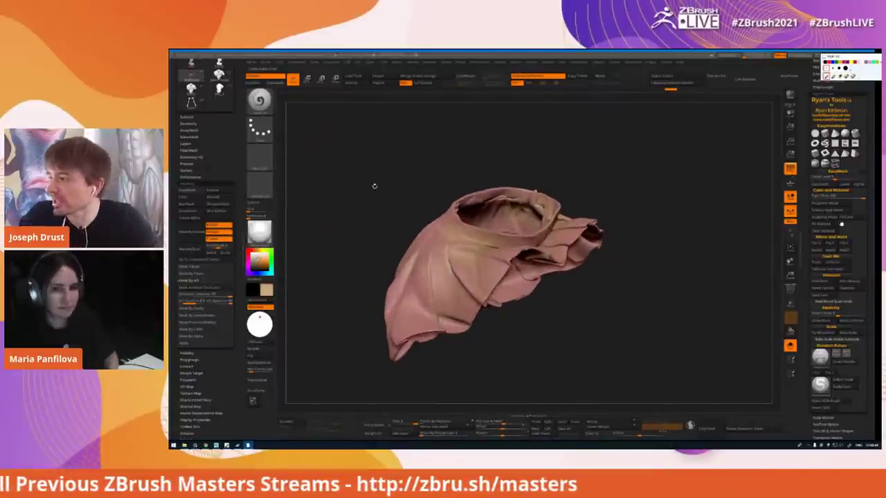